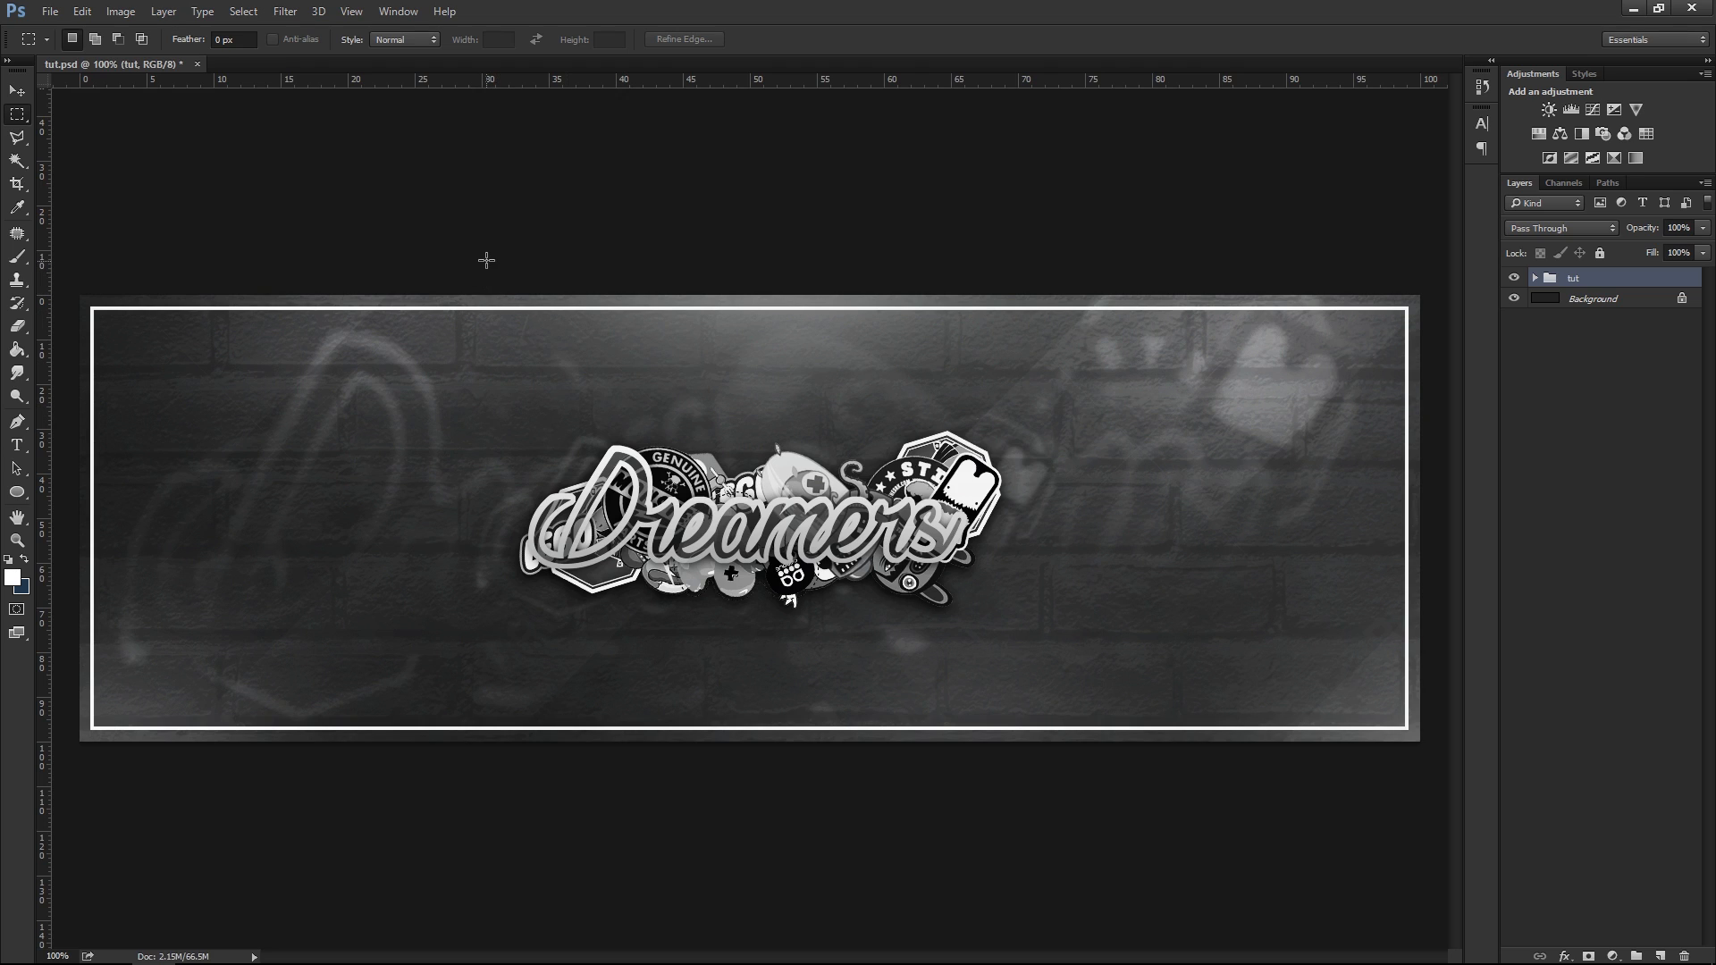
left_click_drag(441, 413, 685, 512)
left_click(685, 513)
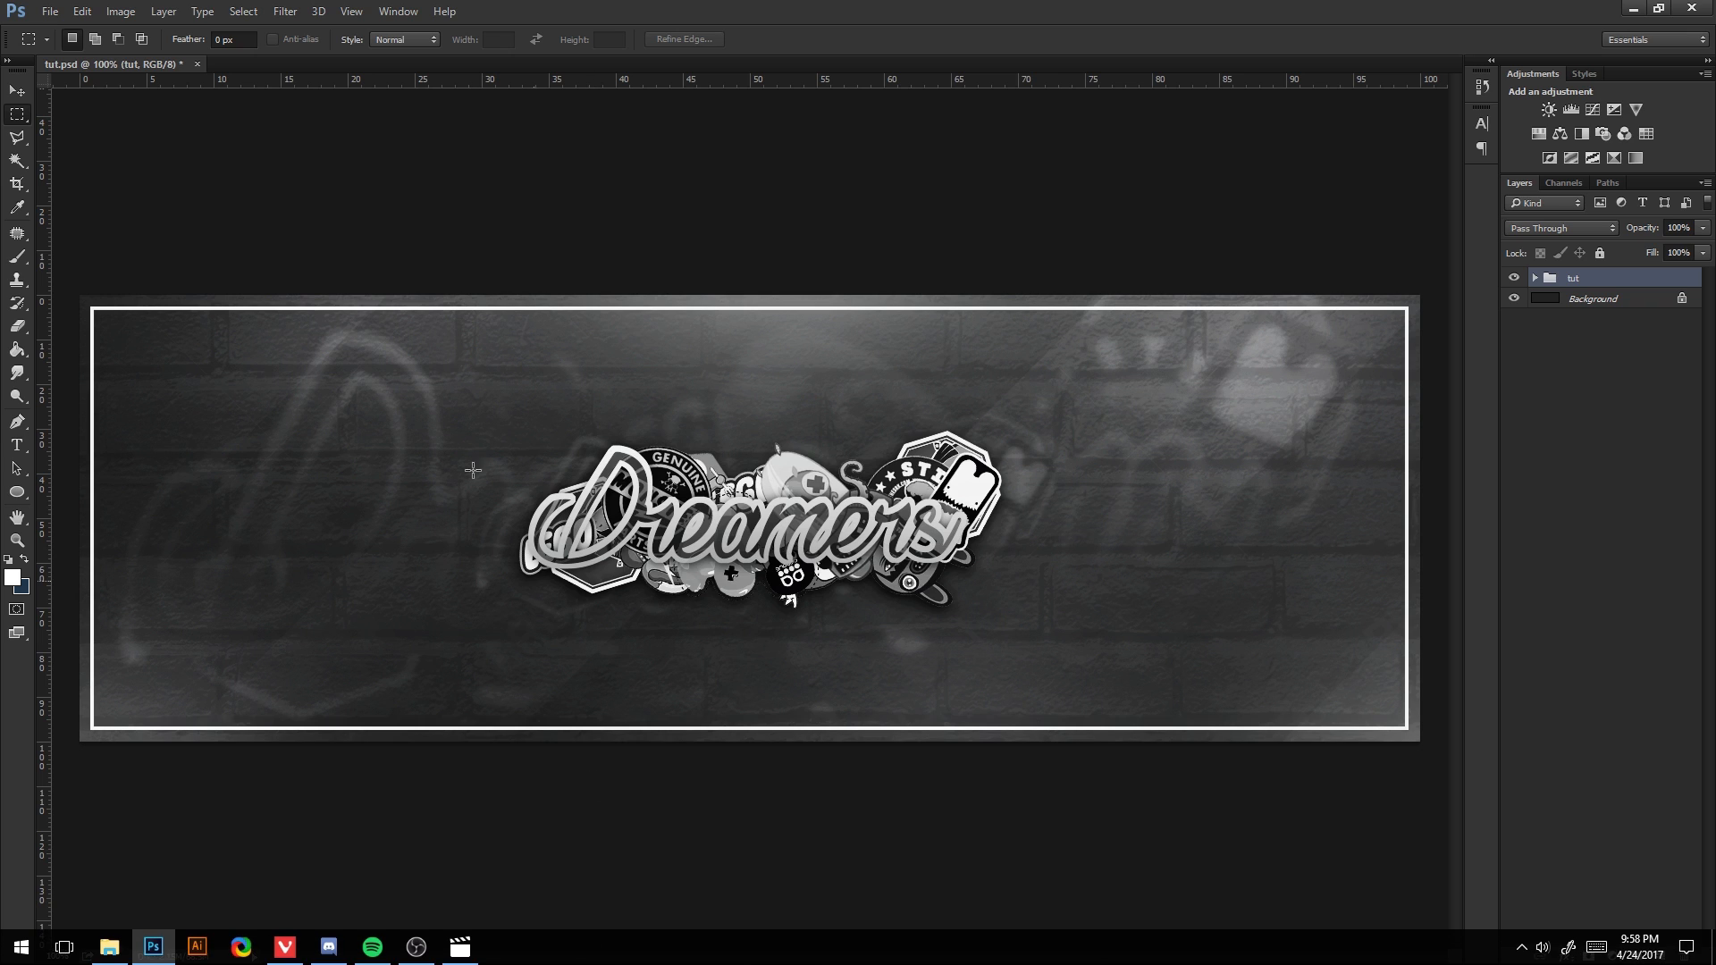
Open the recently used file Sticker Pack.psd
left_click(50, 10)
mouse_move(161, 117)
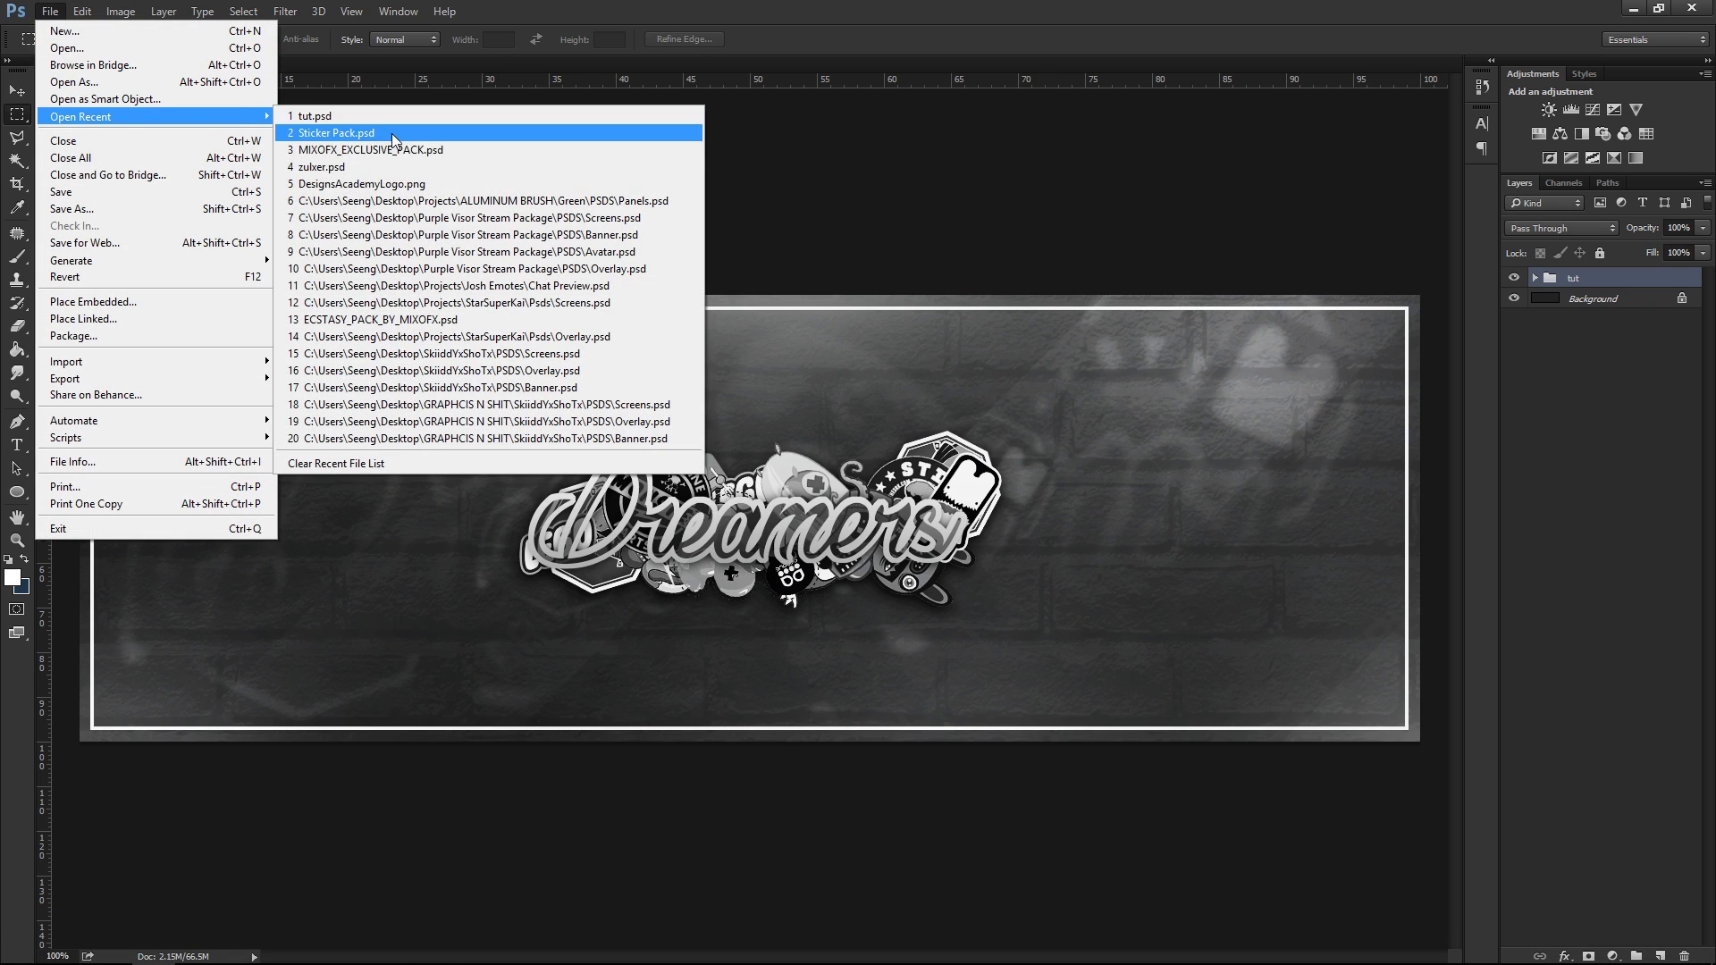
left_click(386, 134)
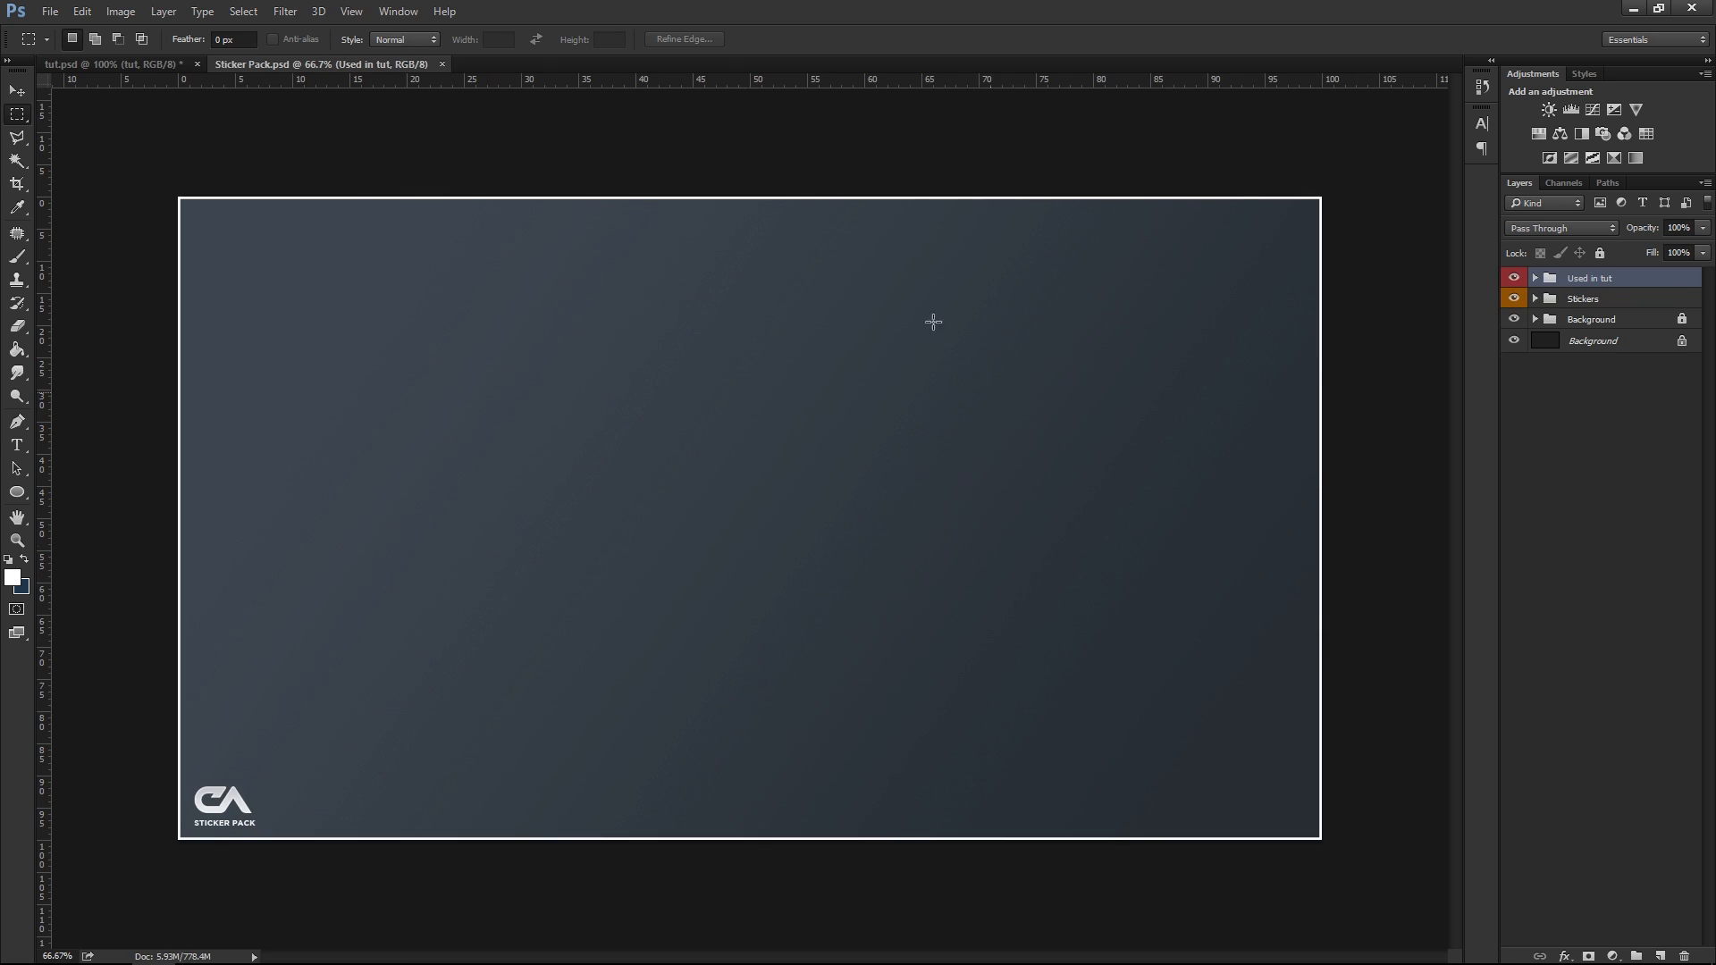
Preview several stickers in the Stickers group by showing and hiding their layers one at a time
left_click(1536, 299)
left_click(1515, 343)
left_click(1515, 365)
left_click(1515, 366)
left_click(1516, 391)
left_click(1516, 390)
left_click(1514, 413)
left_click(1515, 413)
left_click(1514, 460)
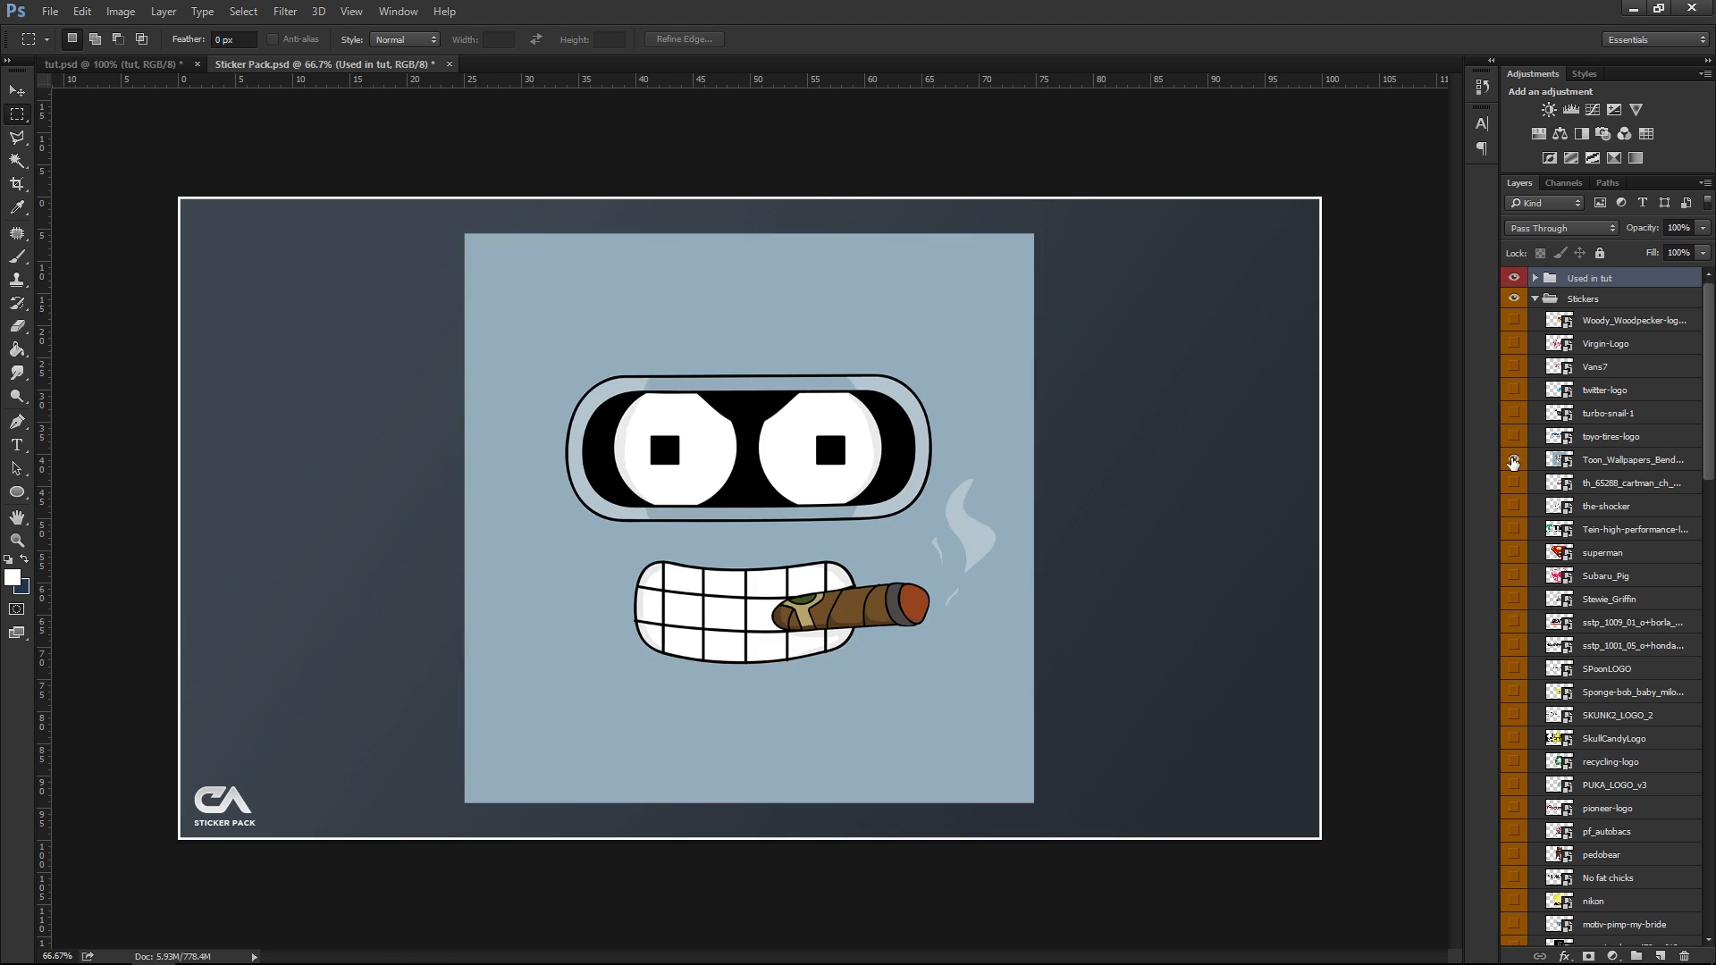
left_click(1514, 460)
left_click(1515, 506)
left_click(1514, 506)
left_click(1535, 299)
Preview the stickers in the Used in tut group by showing and hiding each layer, and collapse the group
left_click(1535, 278)
left_click(1513, 299)
left_click(1513, 299)
left_click(1513, 323)
left_click(1513, 322)
left_click(1513, 345)
left_click(1514, 345)
left_click(1514, 370)
left_click(1514, 369)
left_click(1515, 393)
left_click(1514, 393)
left_click(1514, 416)
left_click(1515, 415)
left_click(1514, 447)
left_click(1514, 447)
left_click(1514, 462)
left_click(1514, 462)
left_click(1514, 485)
left_click(1515, 486)
left_click(1513, 508)
left_click(1513, 509)
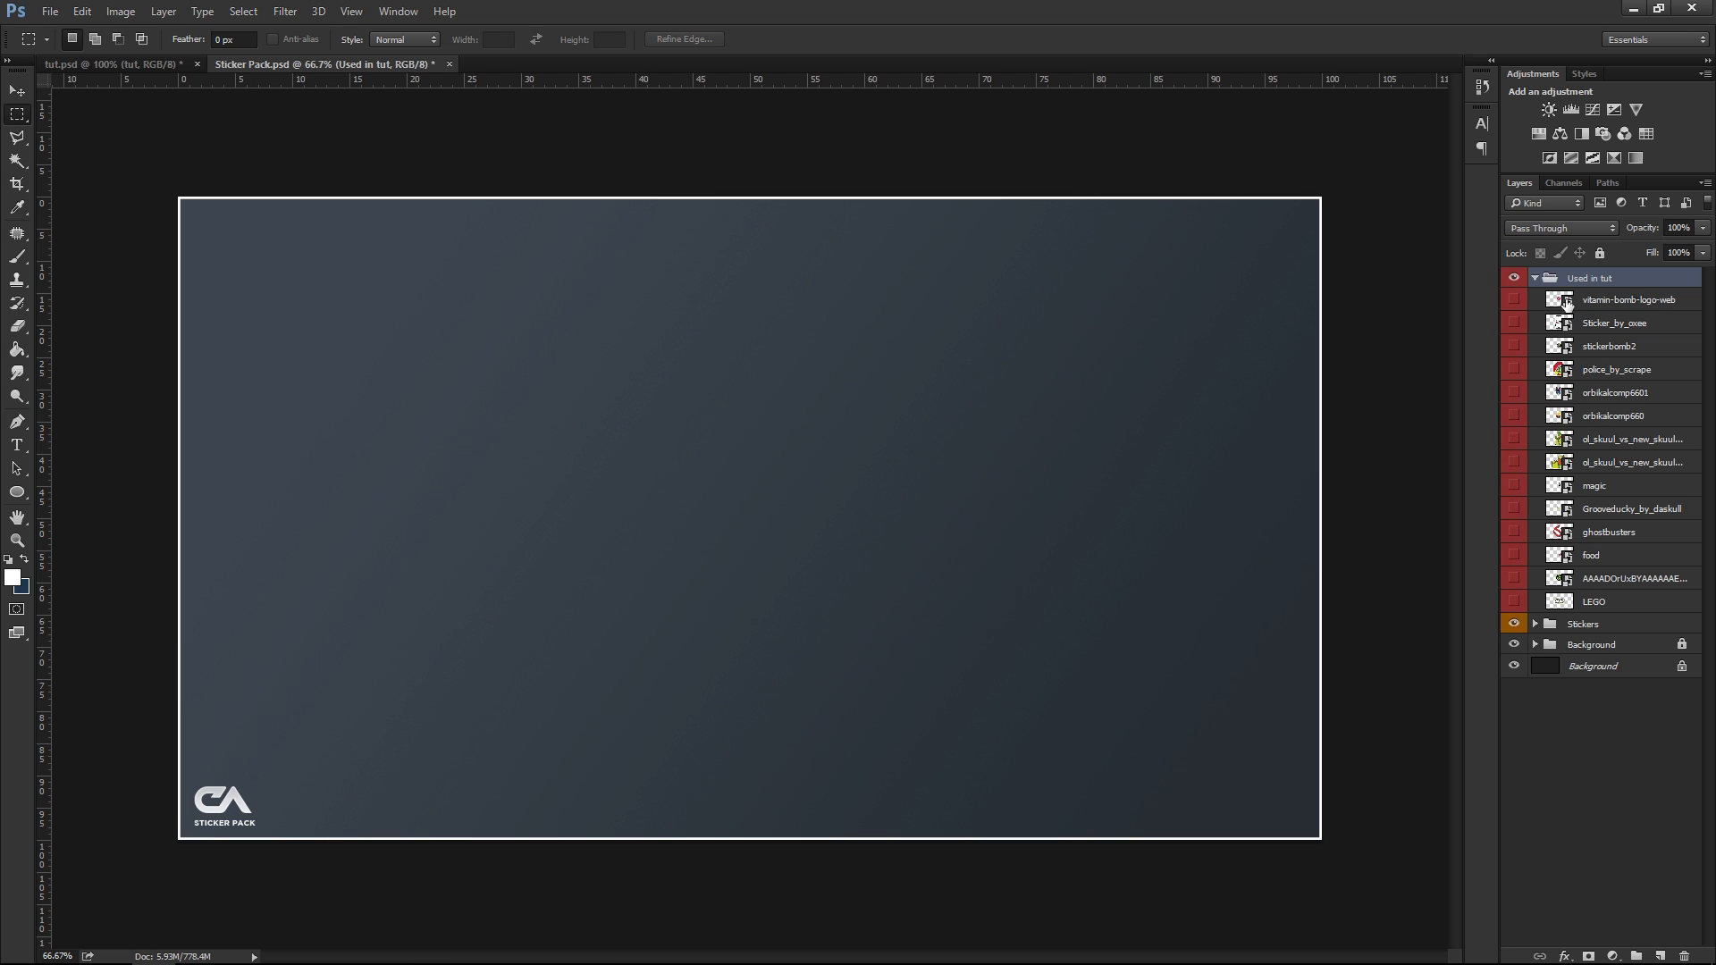
left_click(1536, 278)
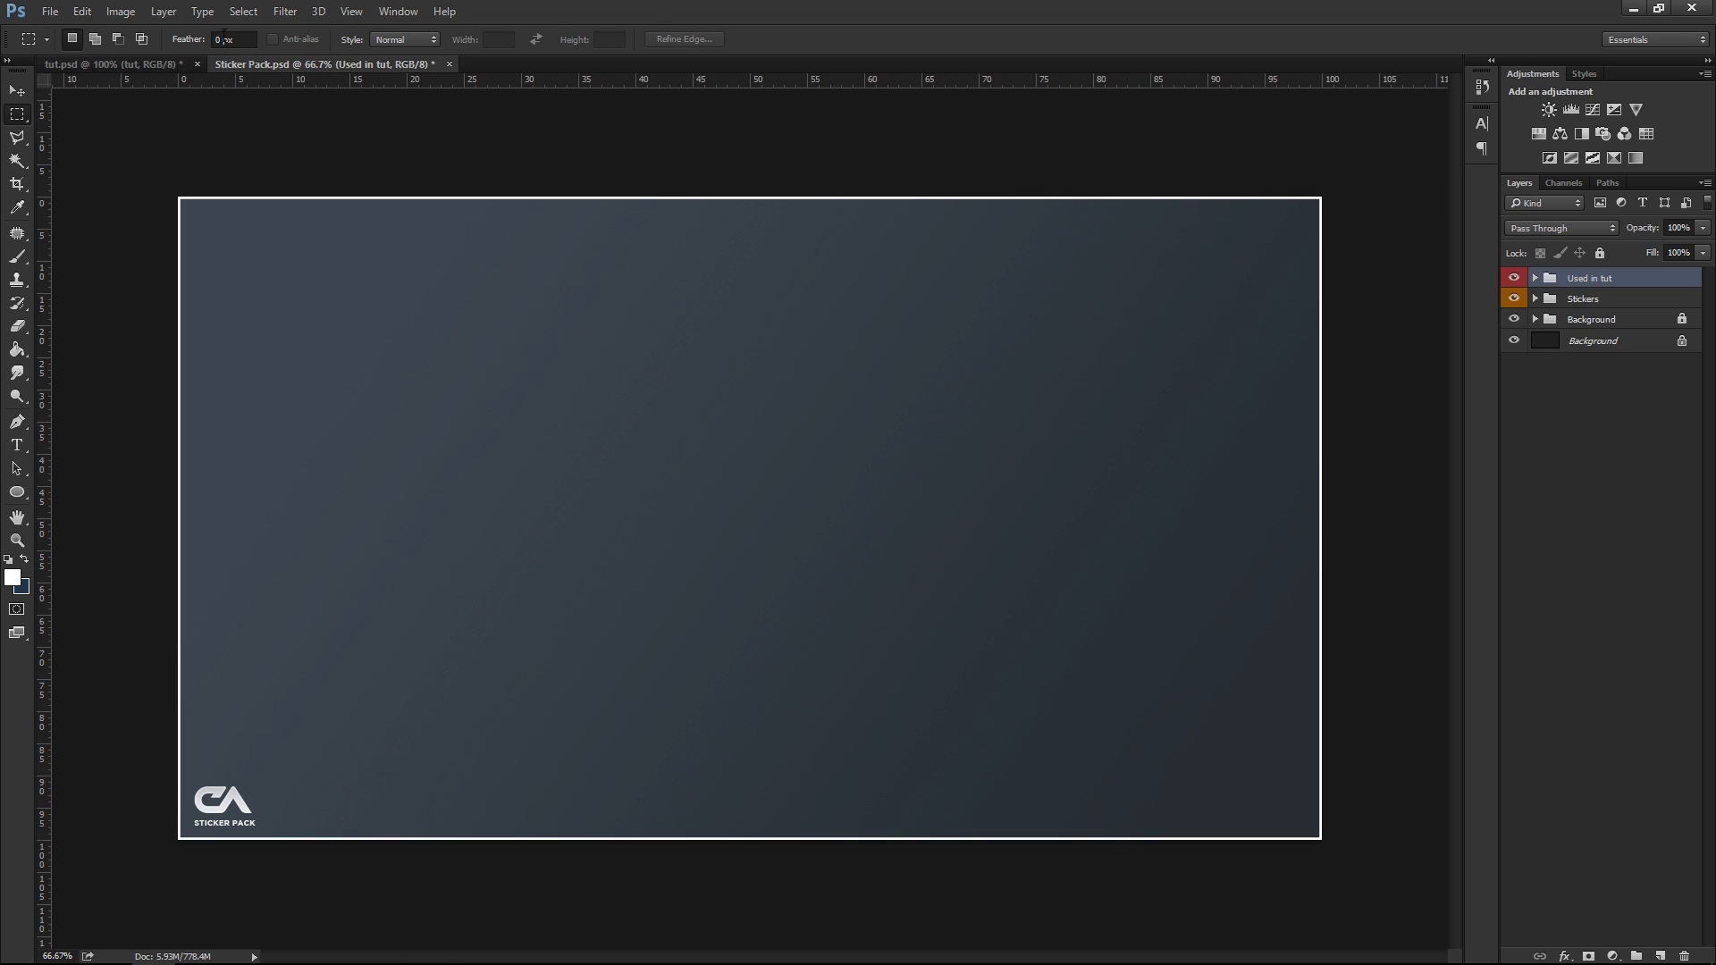
Start a new document with a width of 1500 pixels and a height of 500 pixels
left_click(50, 11)
left_click(62, 30)
double_click(784, 327)
type("1500")
key("Tab")
type("500")
key("Tab")
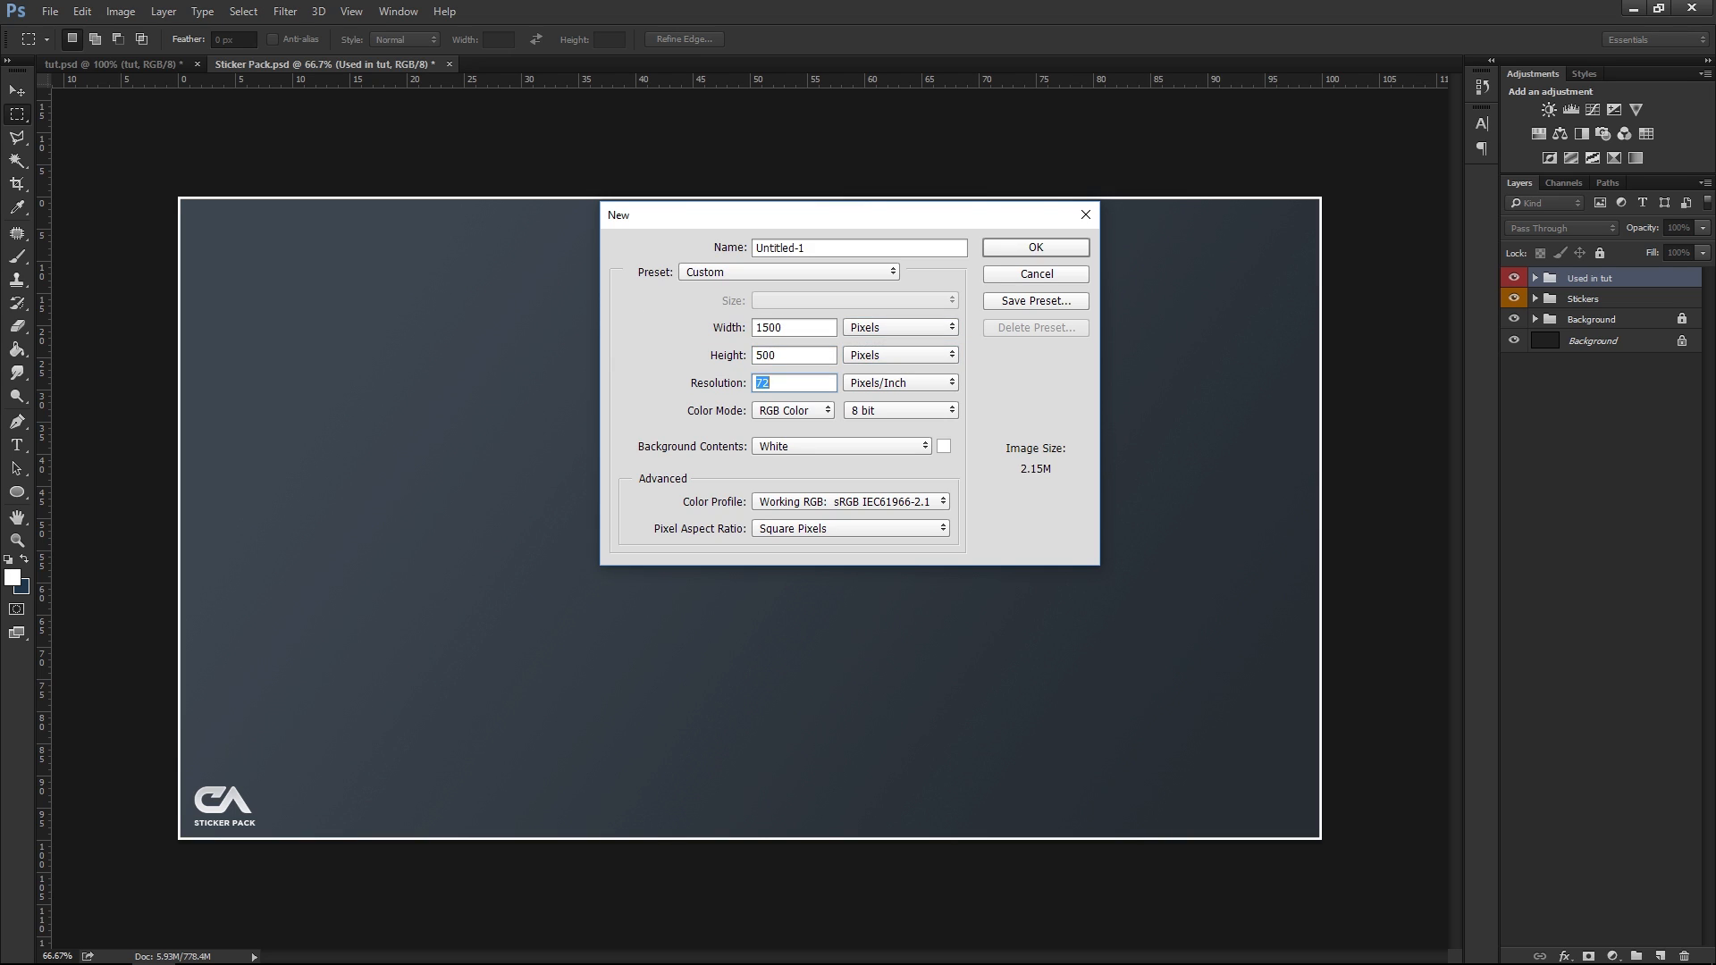
Set the new document's resolution to 144 pixels/inch with RGB Color at 8 bit, and create it
type("144")
left_click(782, 411)
left_click(790, 453)
left_click(871, 413)
left_click(872, 416)
left_click(1029, 248)
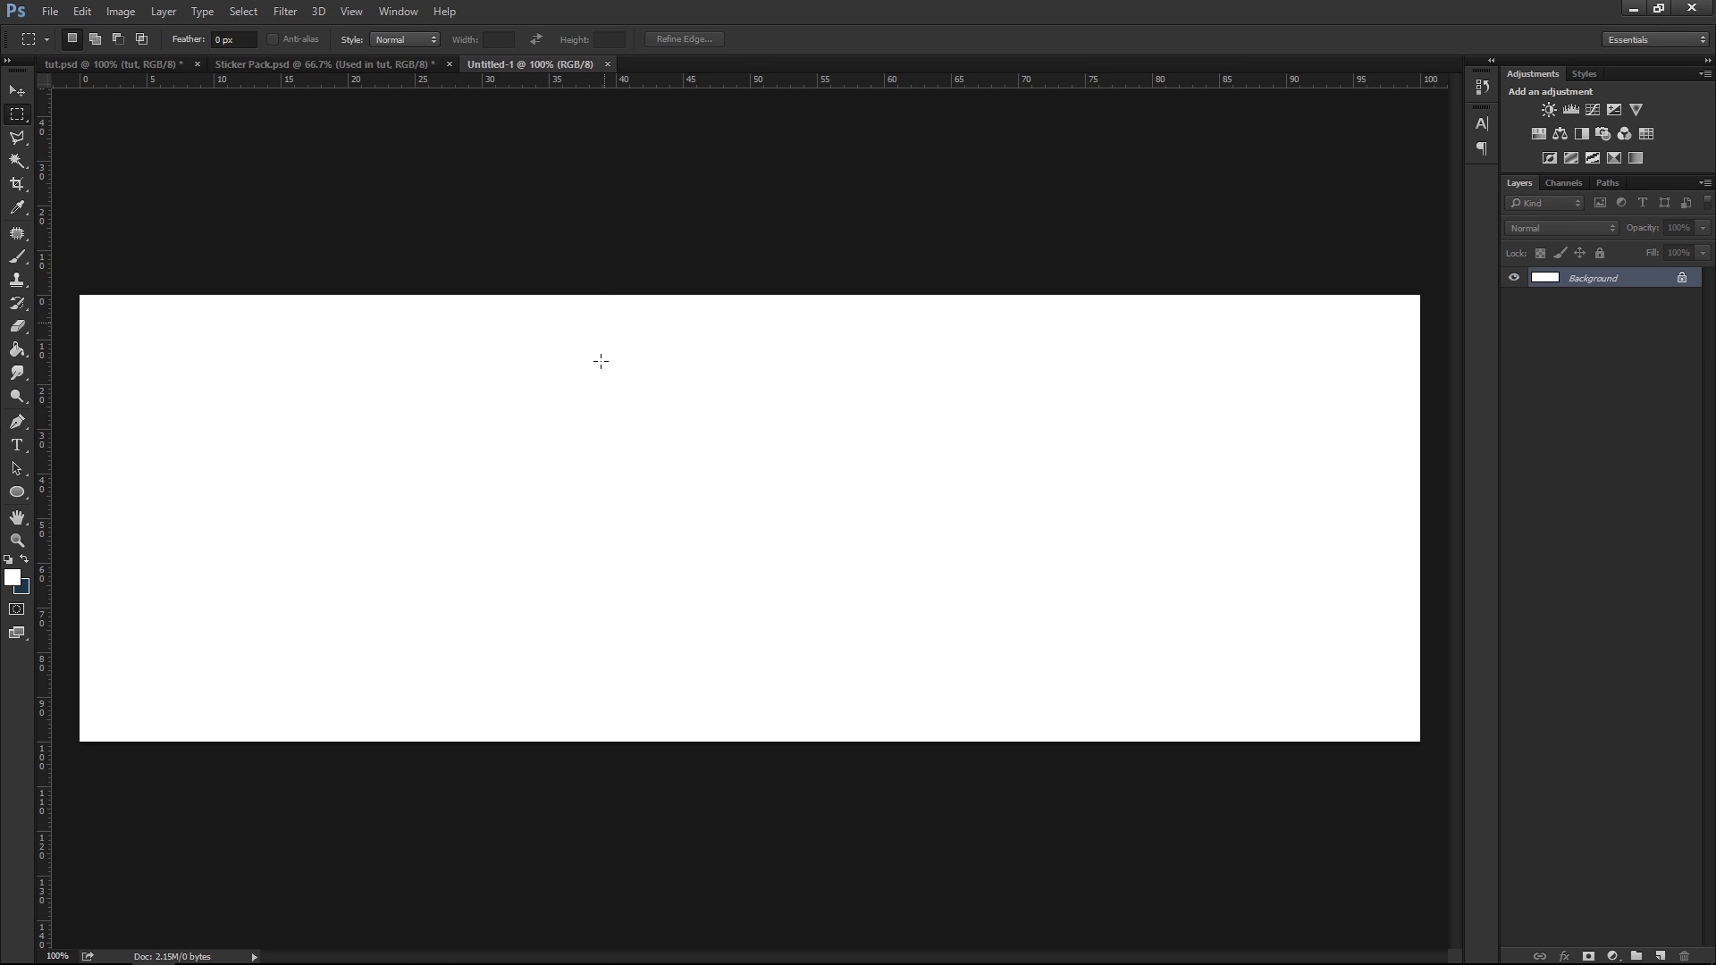
Set the foreground color to the gray #4e4e4e and fill the Background layer with it using the Paint Bucket
key("i")
left_click(12, 578)
type("484848")
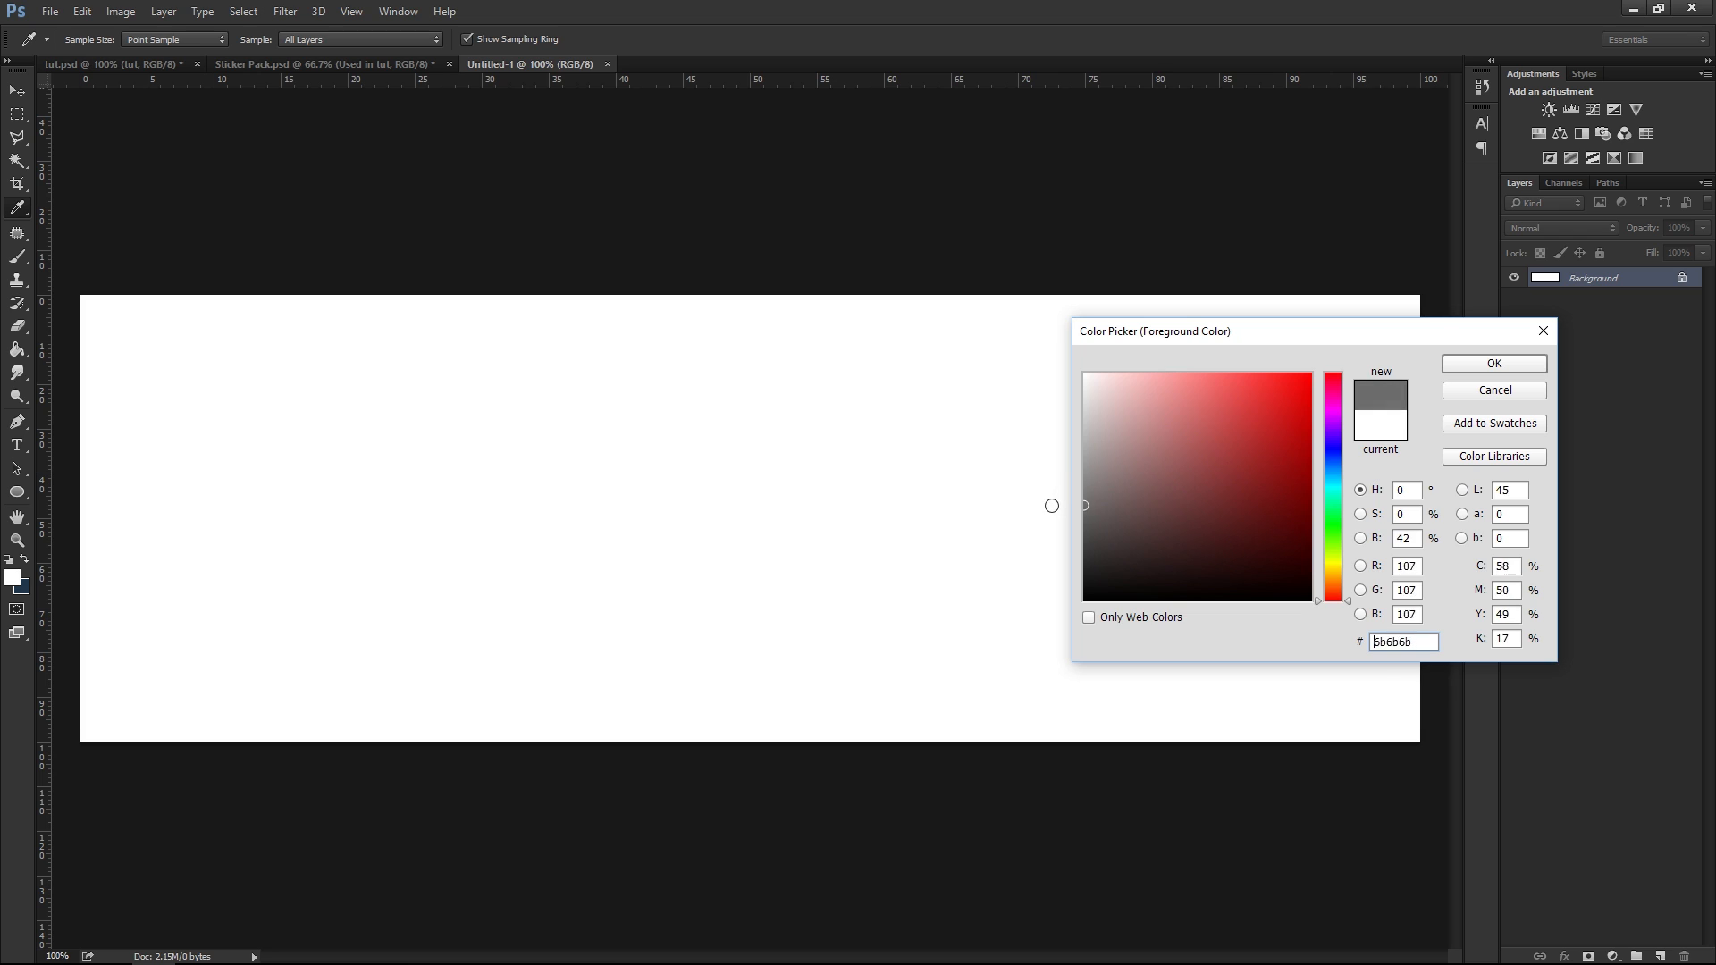
mouse_move(1091, 536)
left_mouse_down()
mouse_move(1049, 533)
mouse_move(1016, 501)
left_mouse_up()
mouse_move(1129, 503)
left_mouse_down()
mouse_move(1046, 525)
mouse_move(1084, 527)
mouse_move(1068, 530)
left_mouse_up()
key("Return")
key("g")
left_click(838, 415)
Choose a darker gray foreground color and refill the Background layer with it
left_click(12, 578)
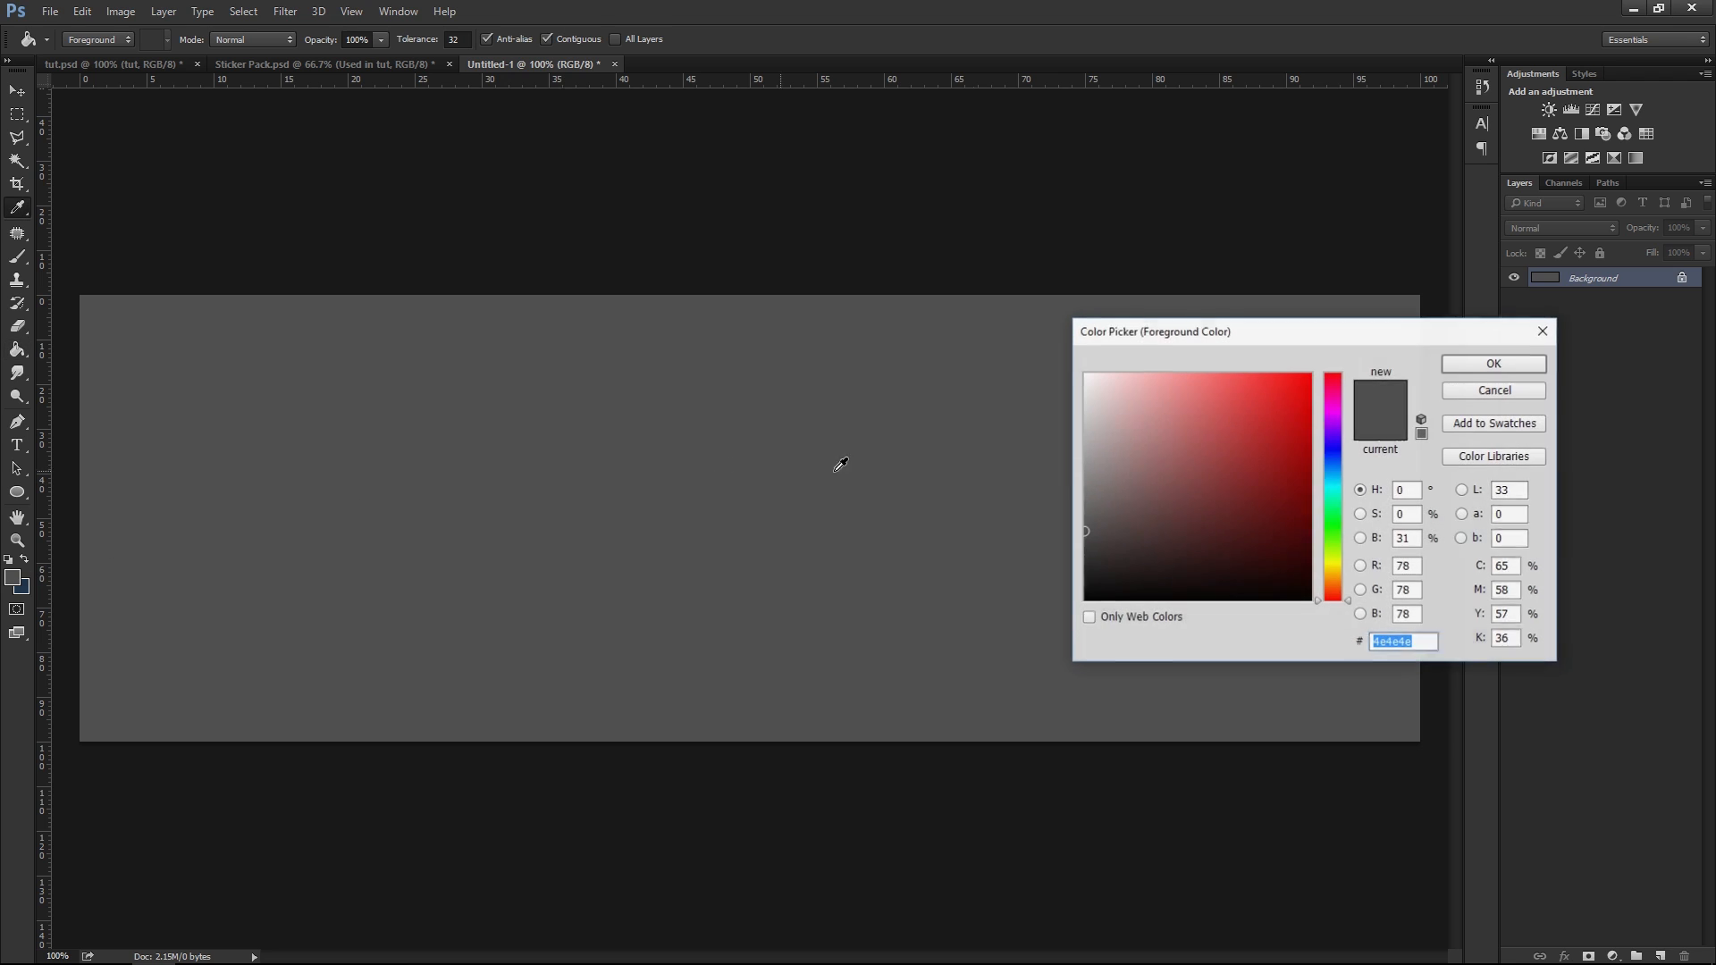
left_click(1077, 544)
left_click(1471, 367)
left_click(850, 459)
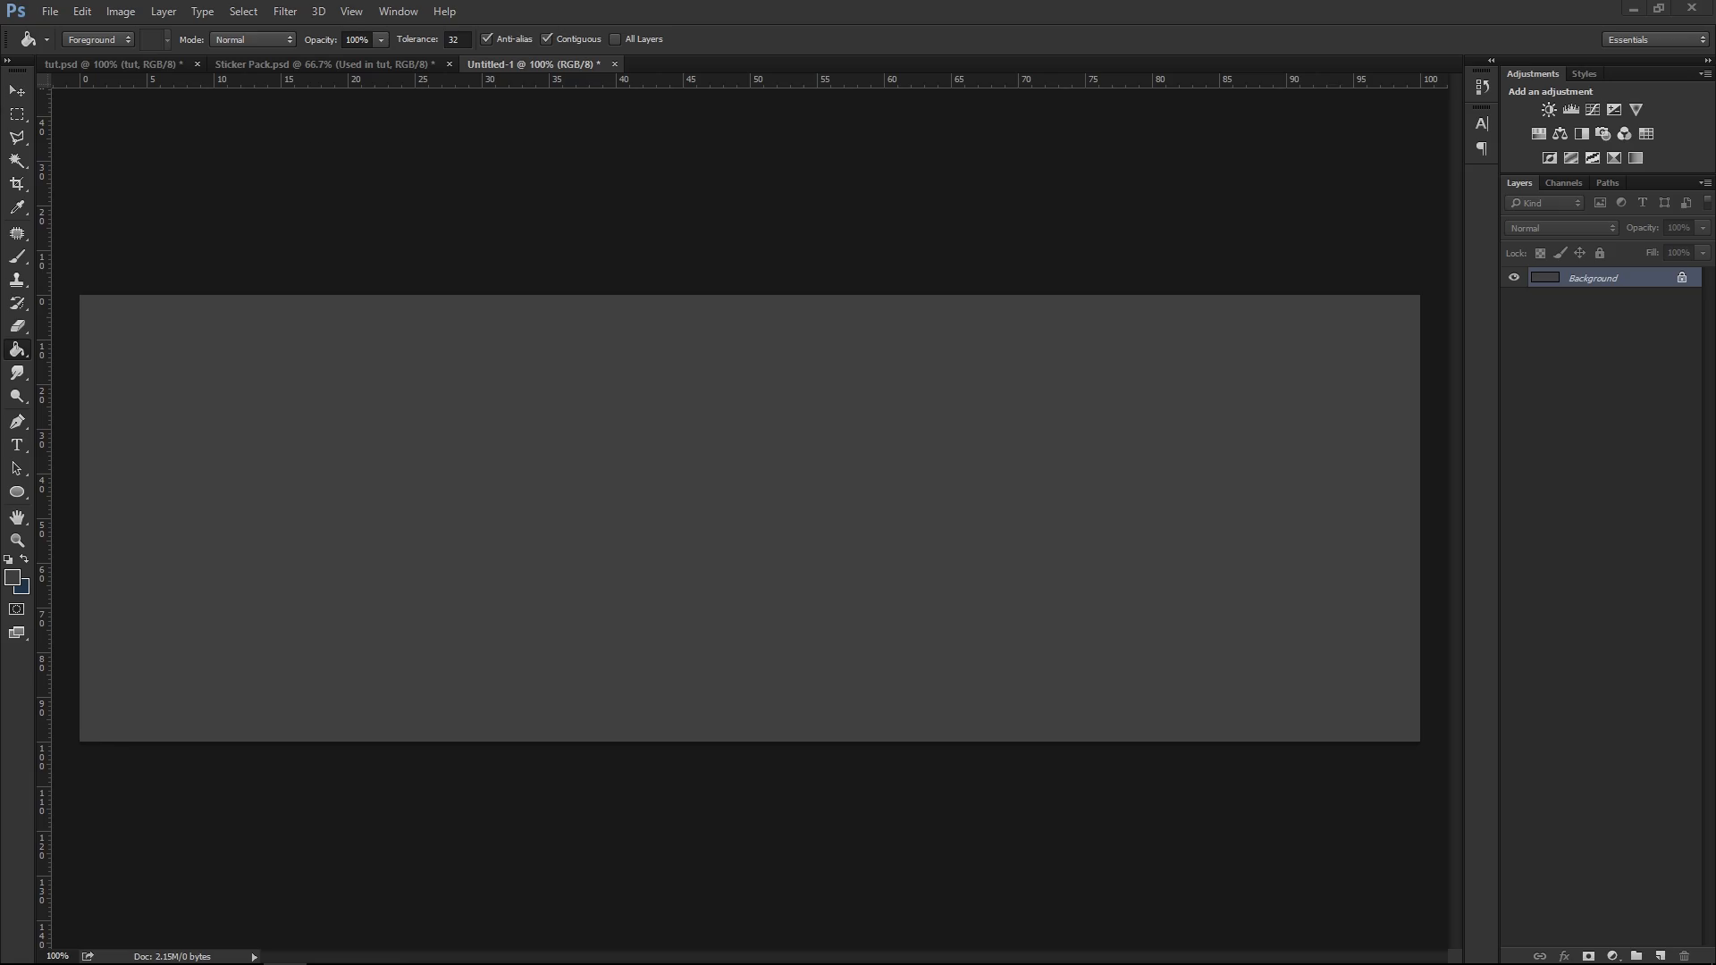
Paste the brick wall image, scale it to about 118%, and position it to cover the whole canvas
key("ctrl+v")
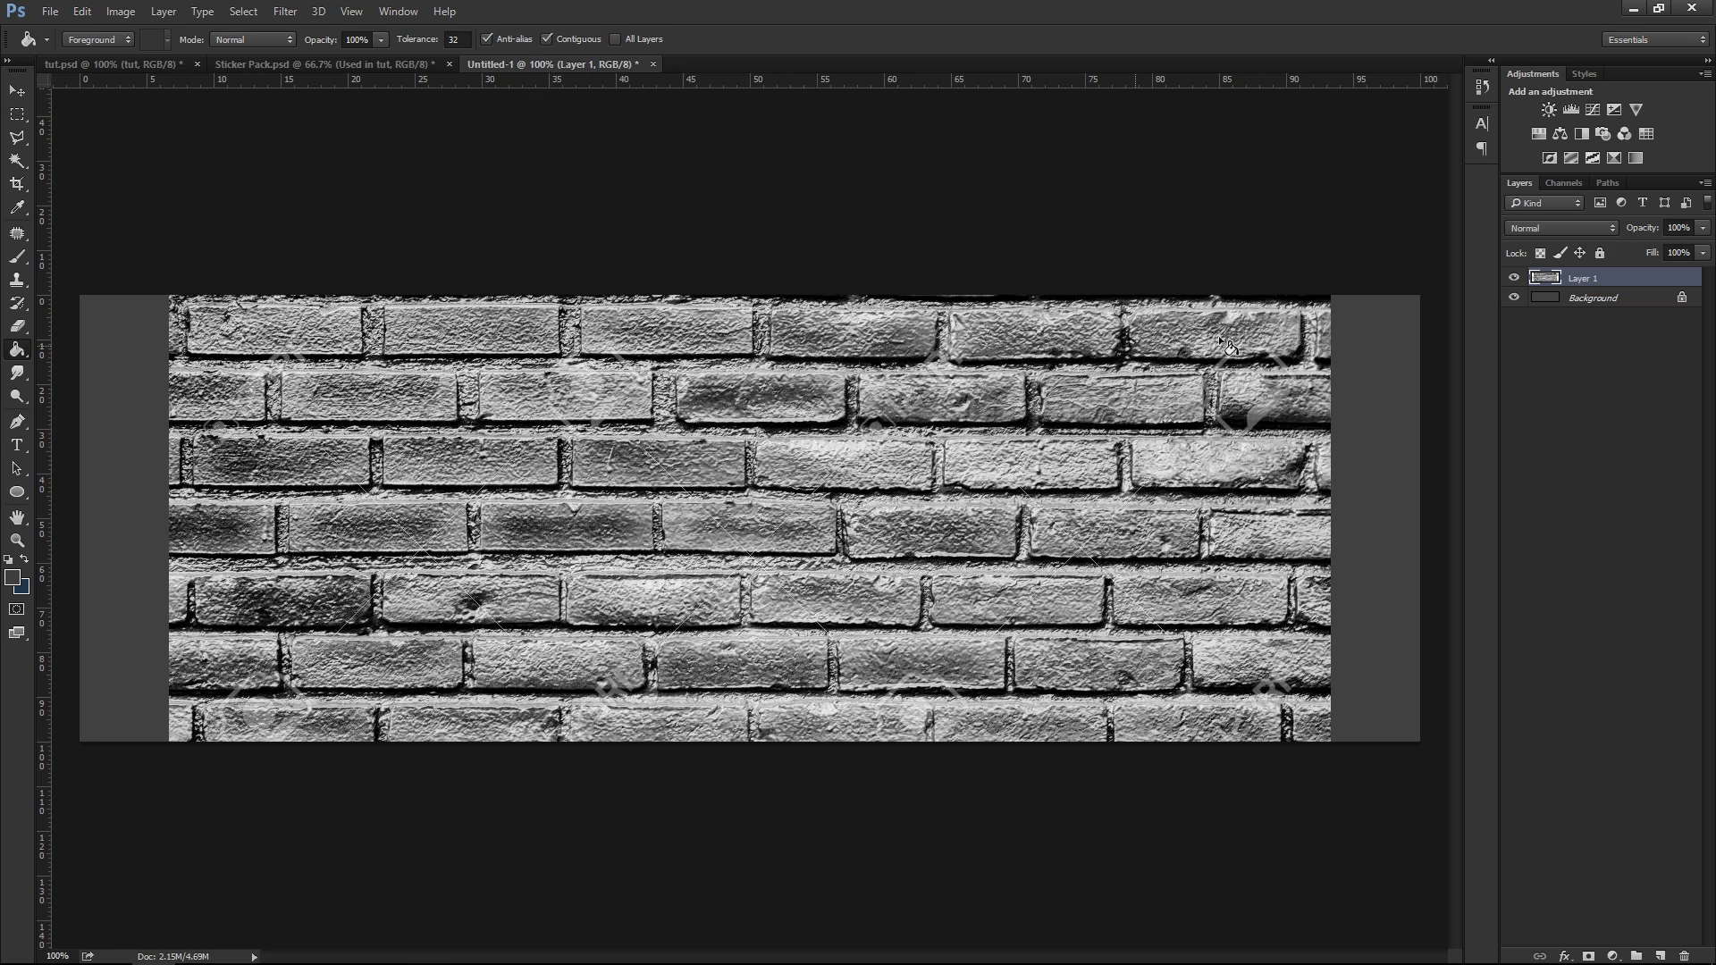
key("ctrl+t")
left_click_drag(1331, 295, 1189, 383)
left_click_drag(1008, 554, 794, 456)
left_click_drag(975, 284, 1323, 134)
left_click_drag(956, 423, 1062, 361)
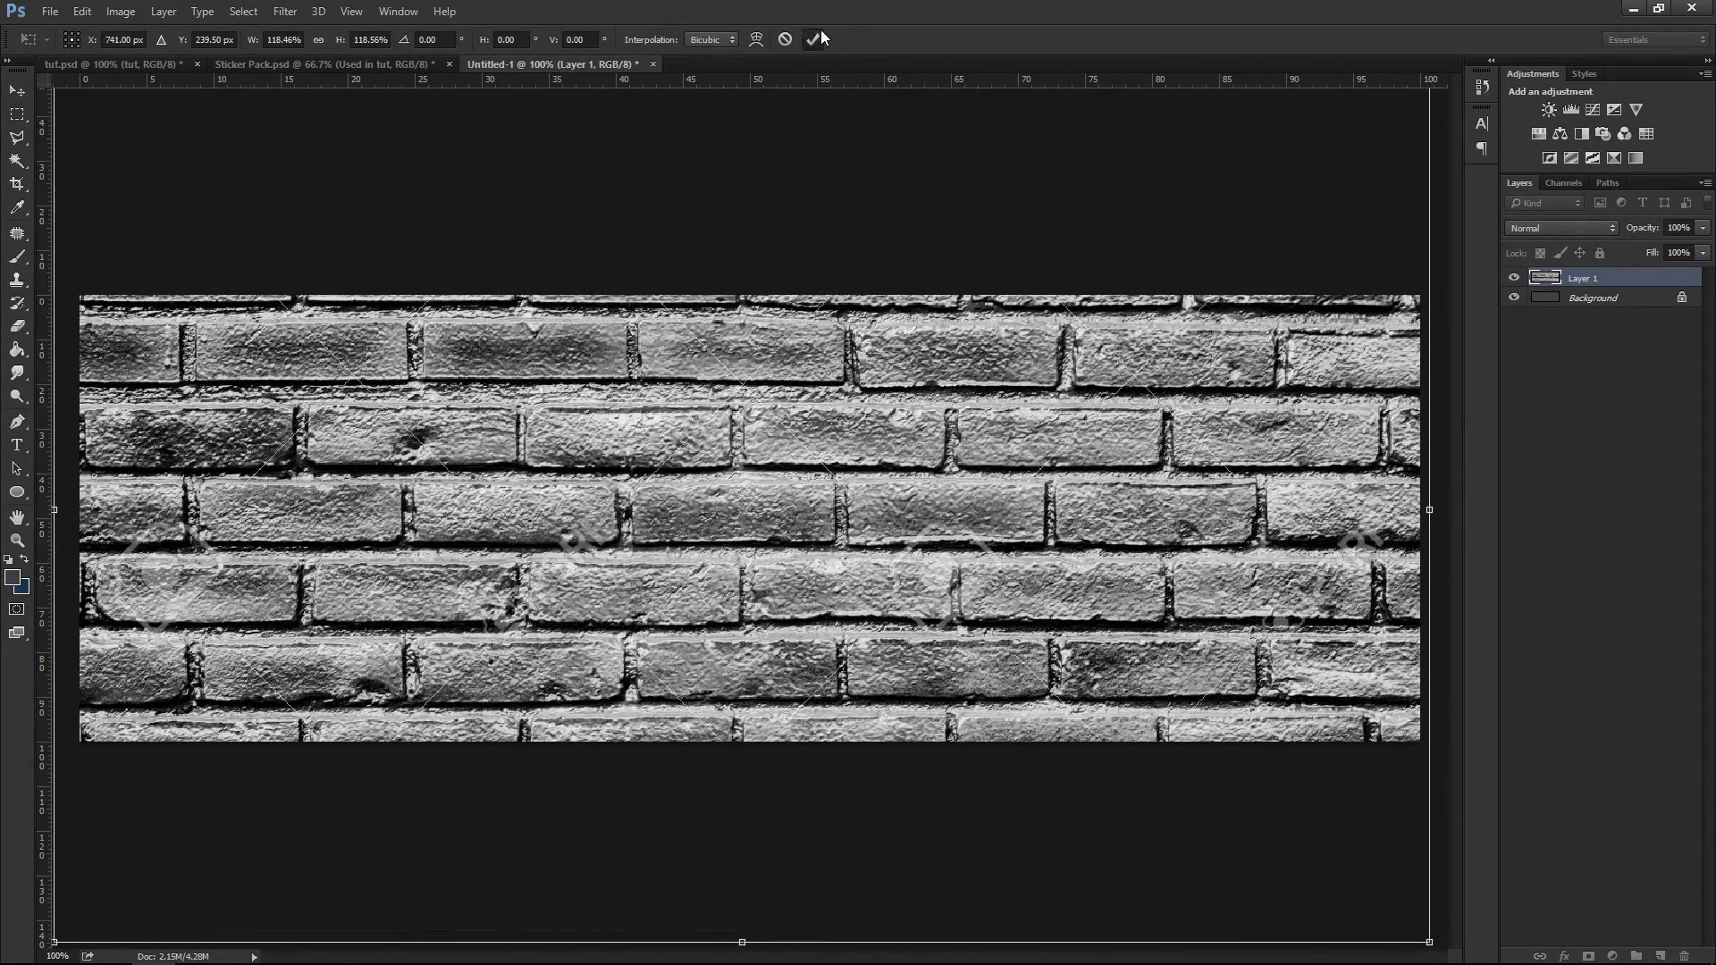
left_click(819, 36)
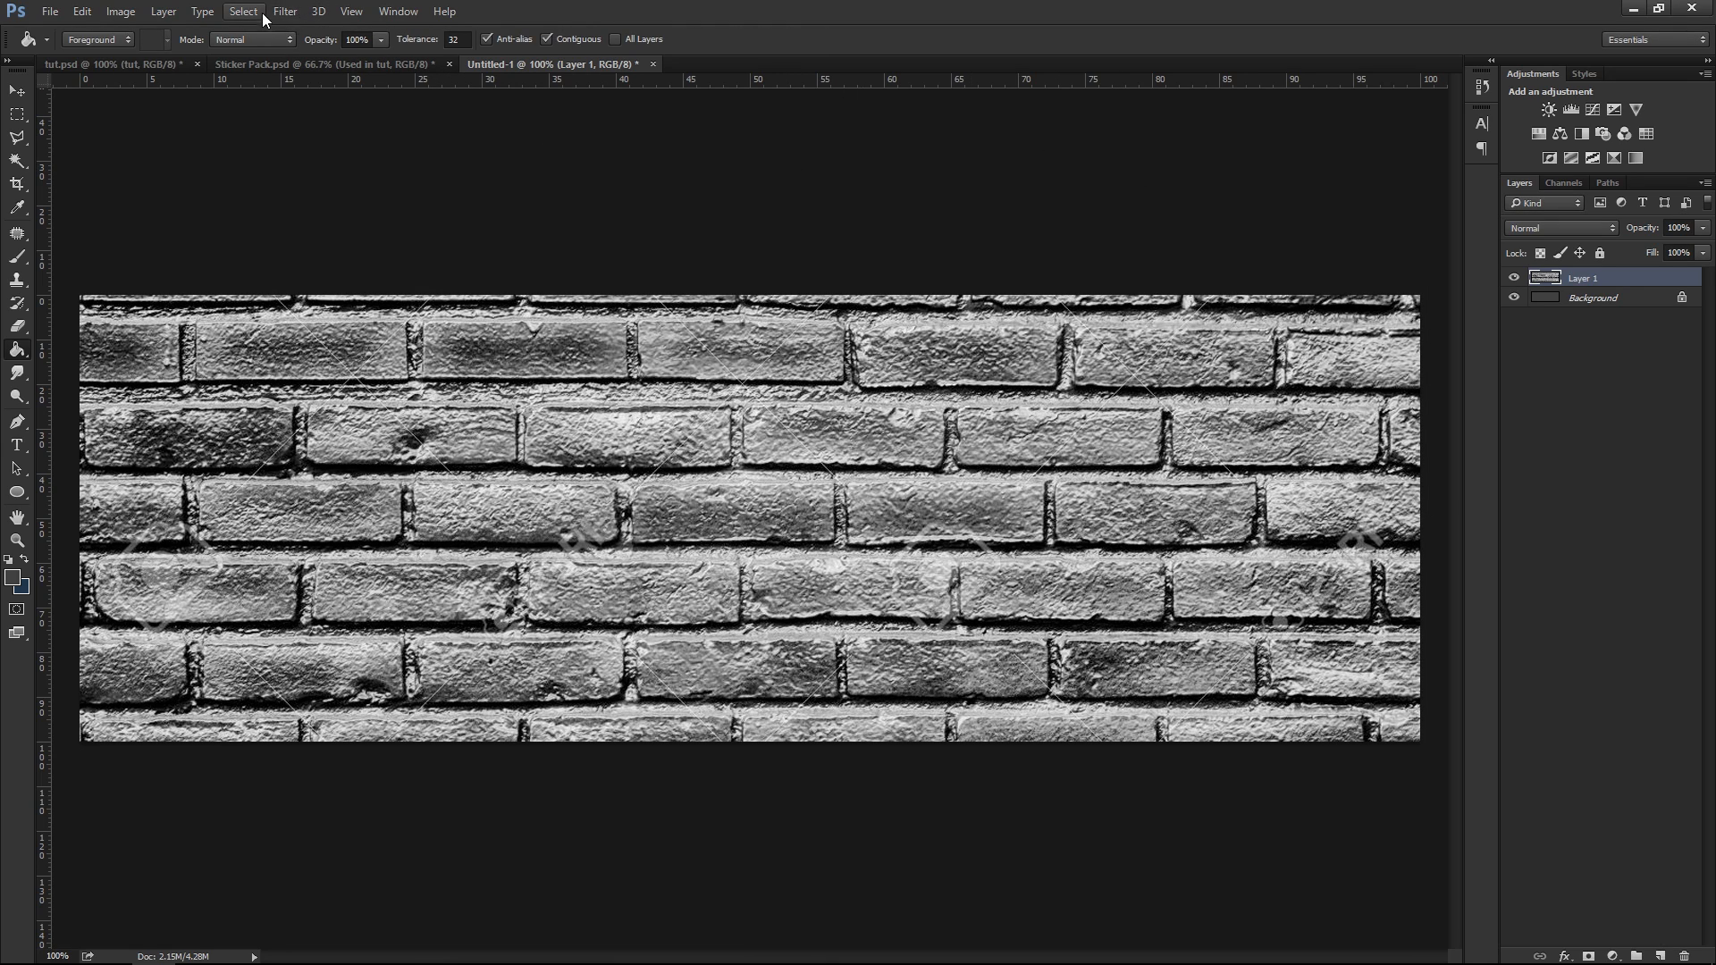
Apply a Gaussian Blur with a radius of 1.4 pixels to the brick wall layer
left_click(285, 13)
mouse_move(313, 194)
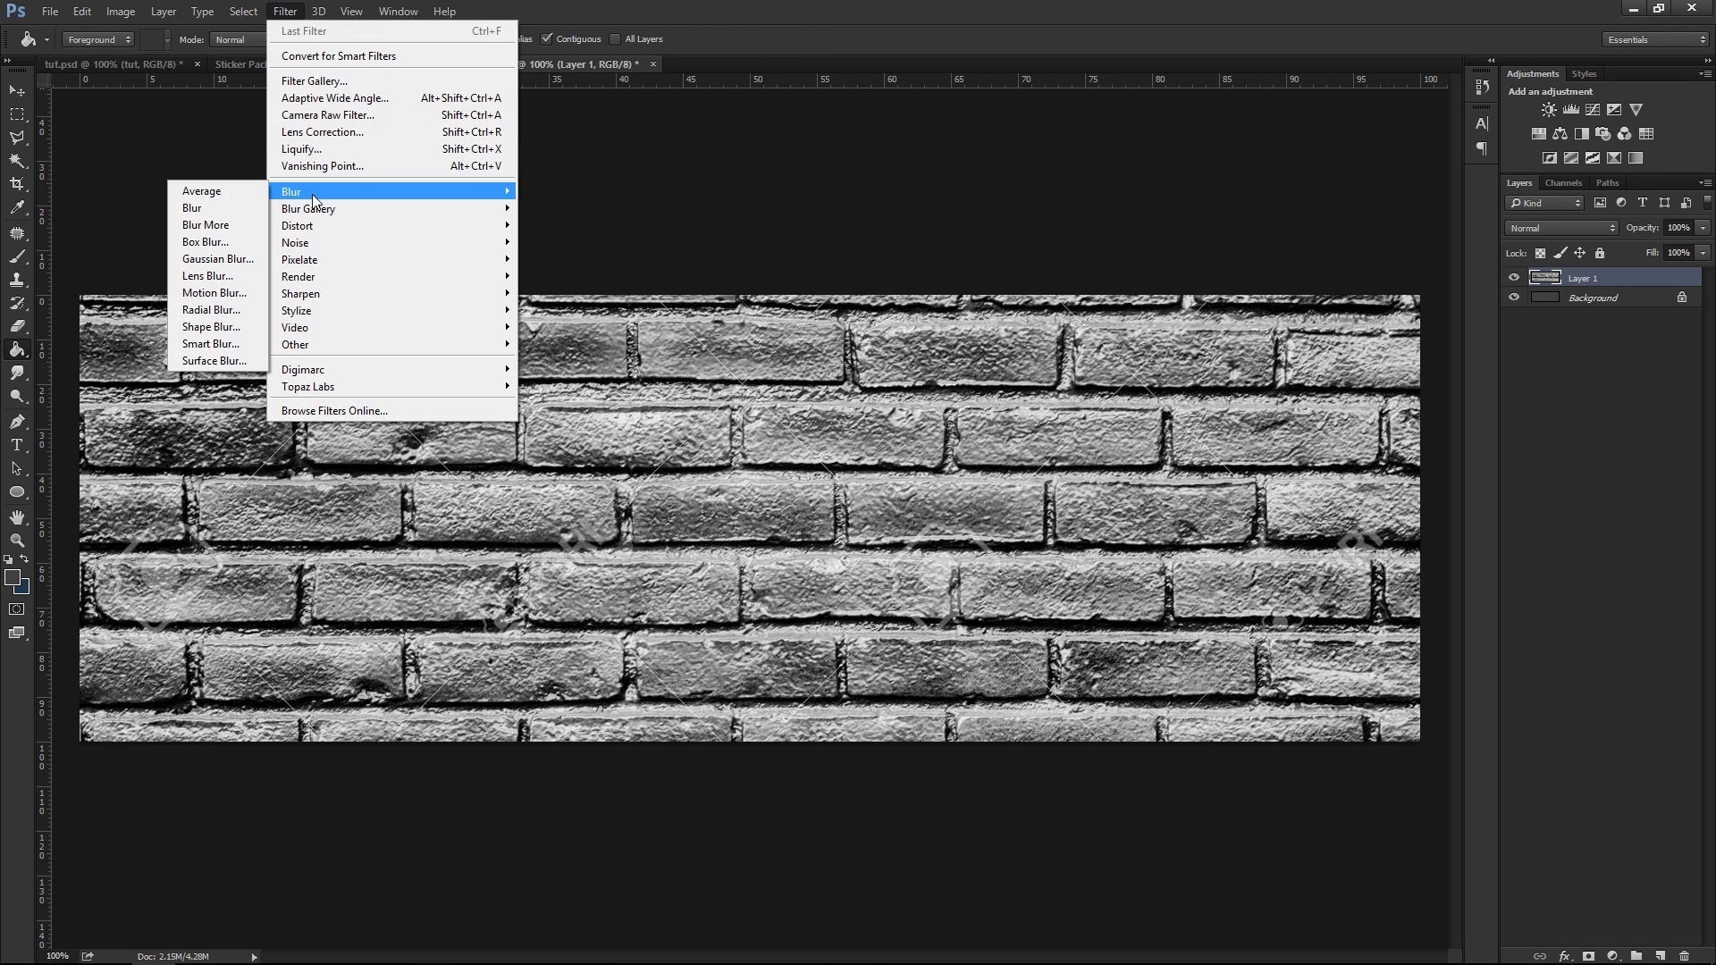
left_click(218, 259)
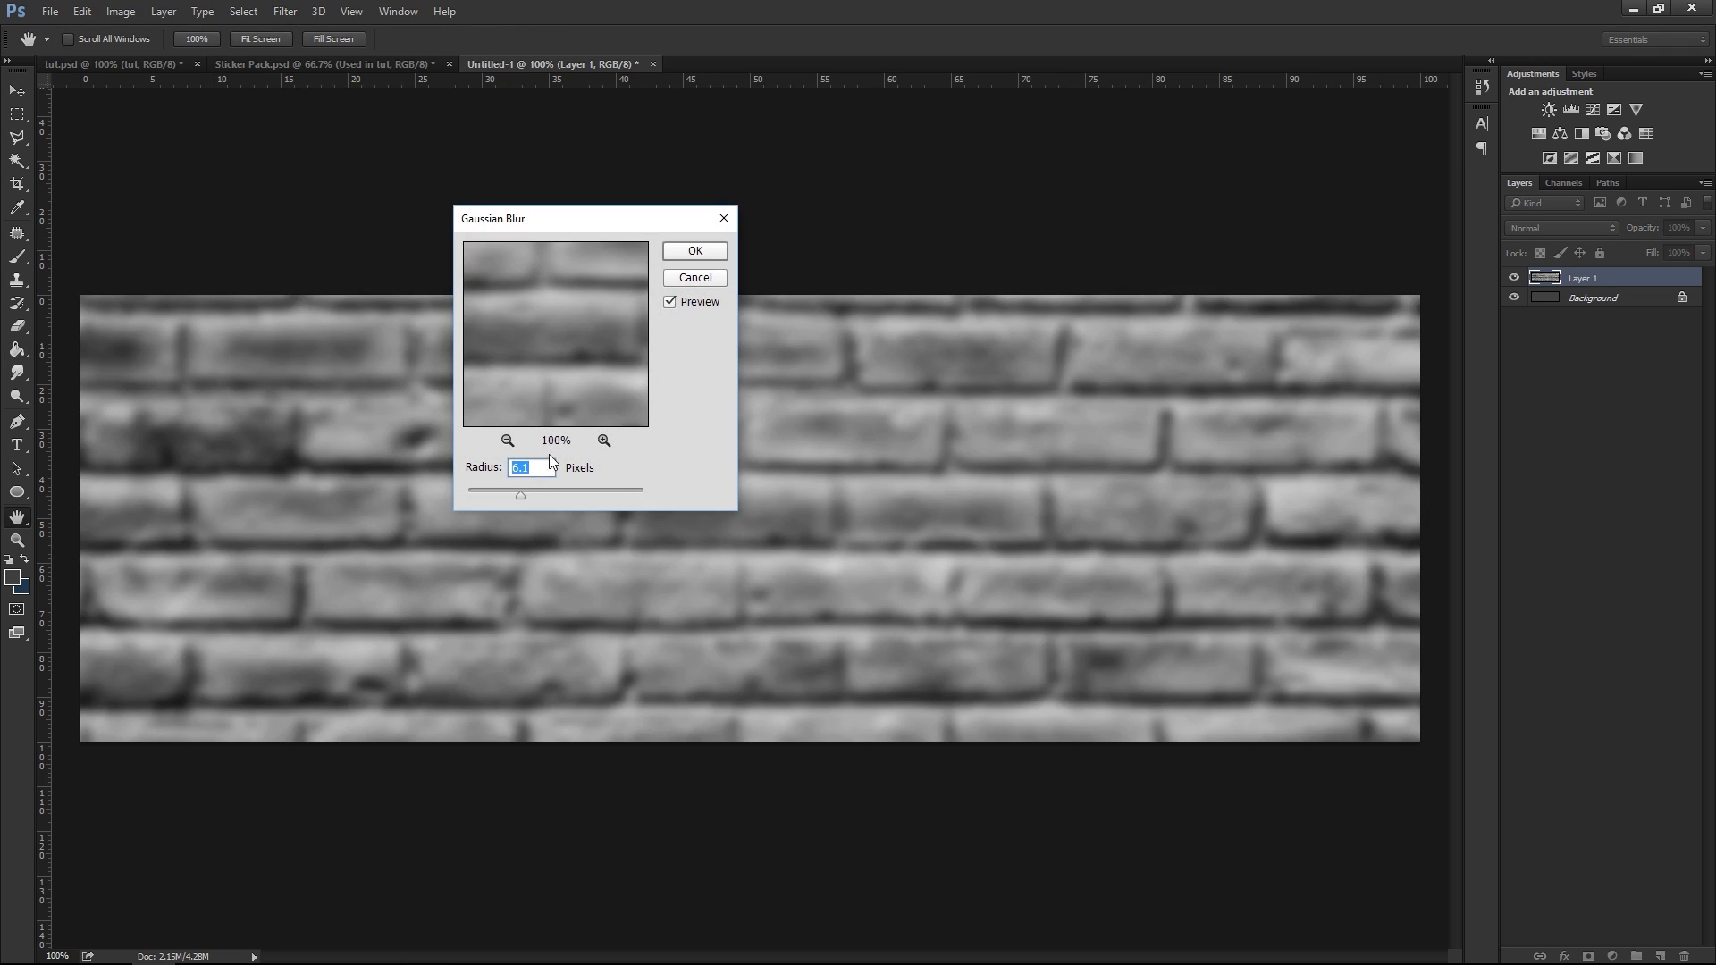
mouse_move(511, 495)
left_mouse_down()
mouse_move(444, 489)
mouse_move(479, 492)
left_mouse_up()
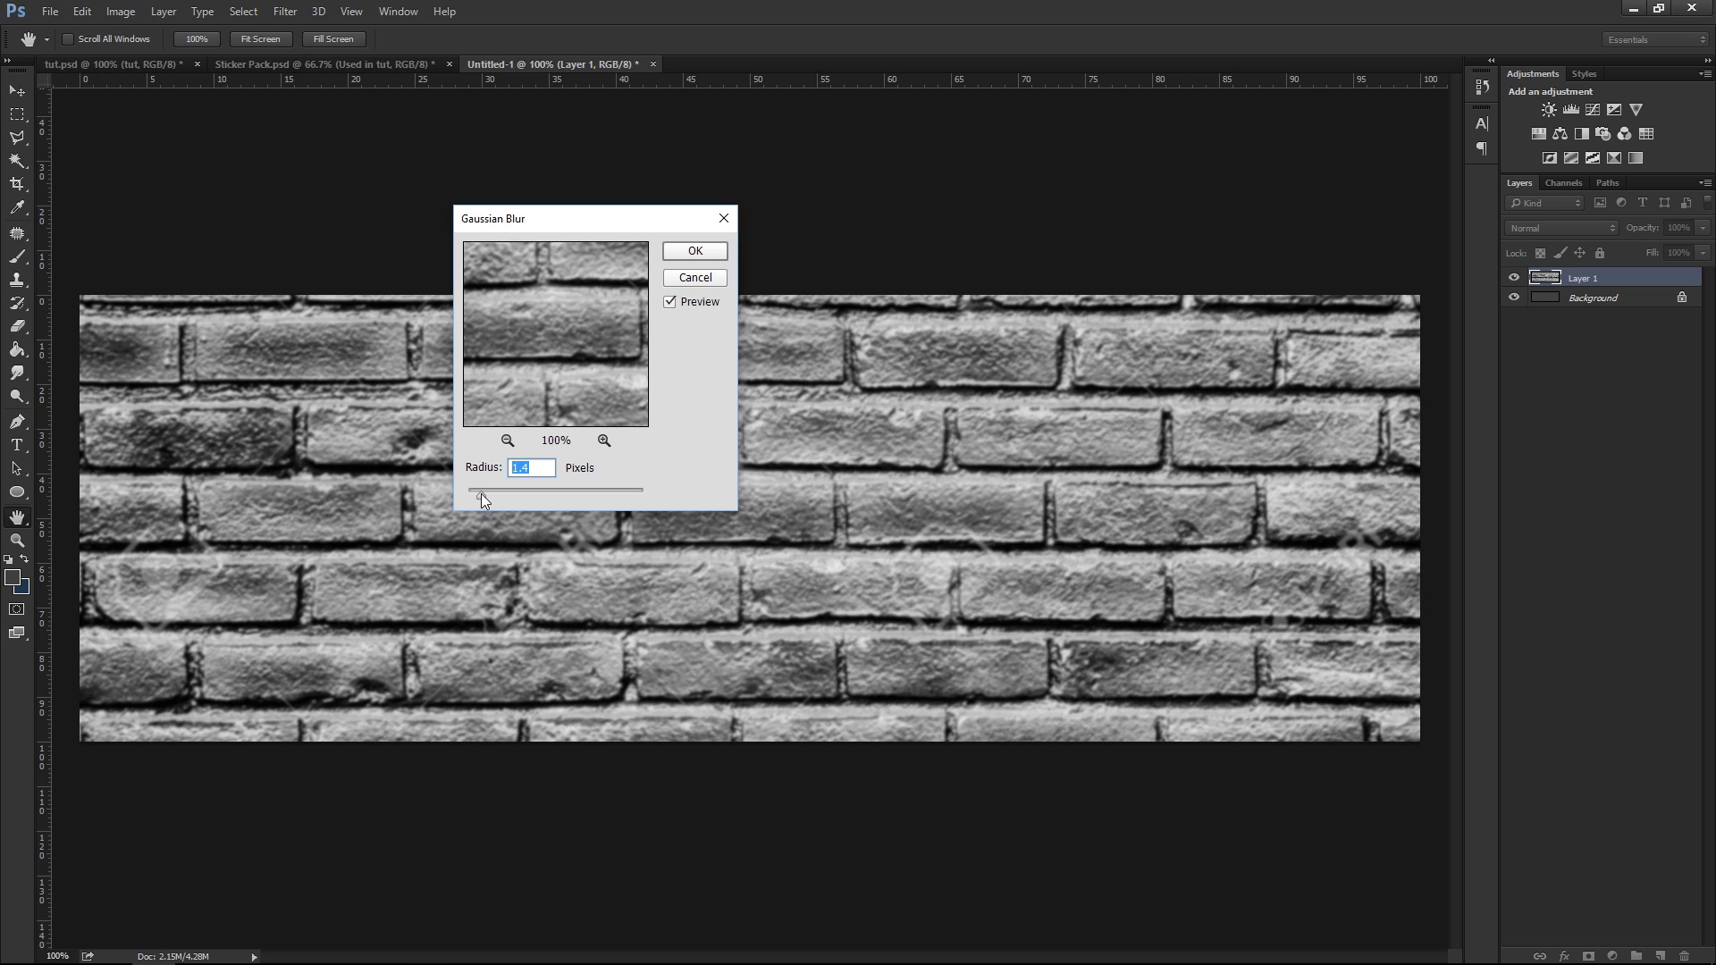
left_click(695, 251)
key("g")
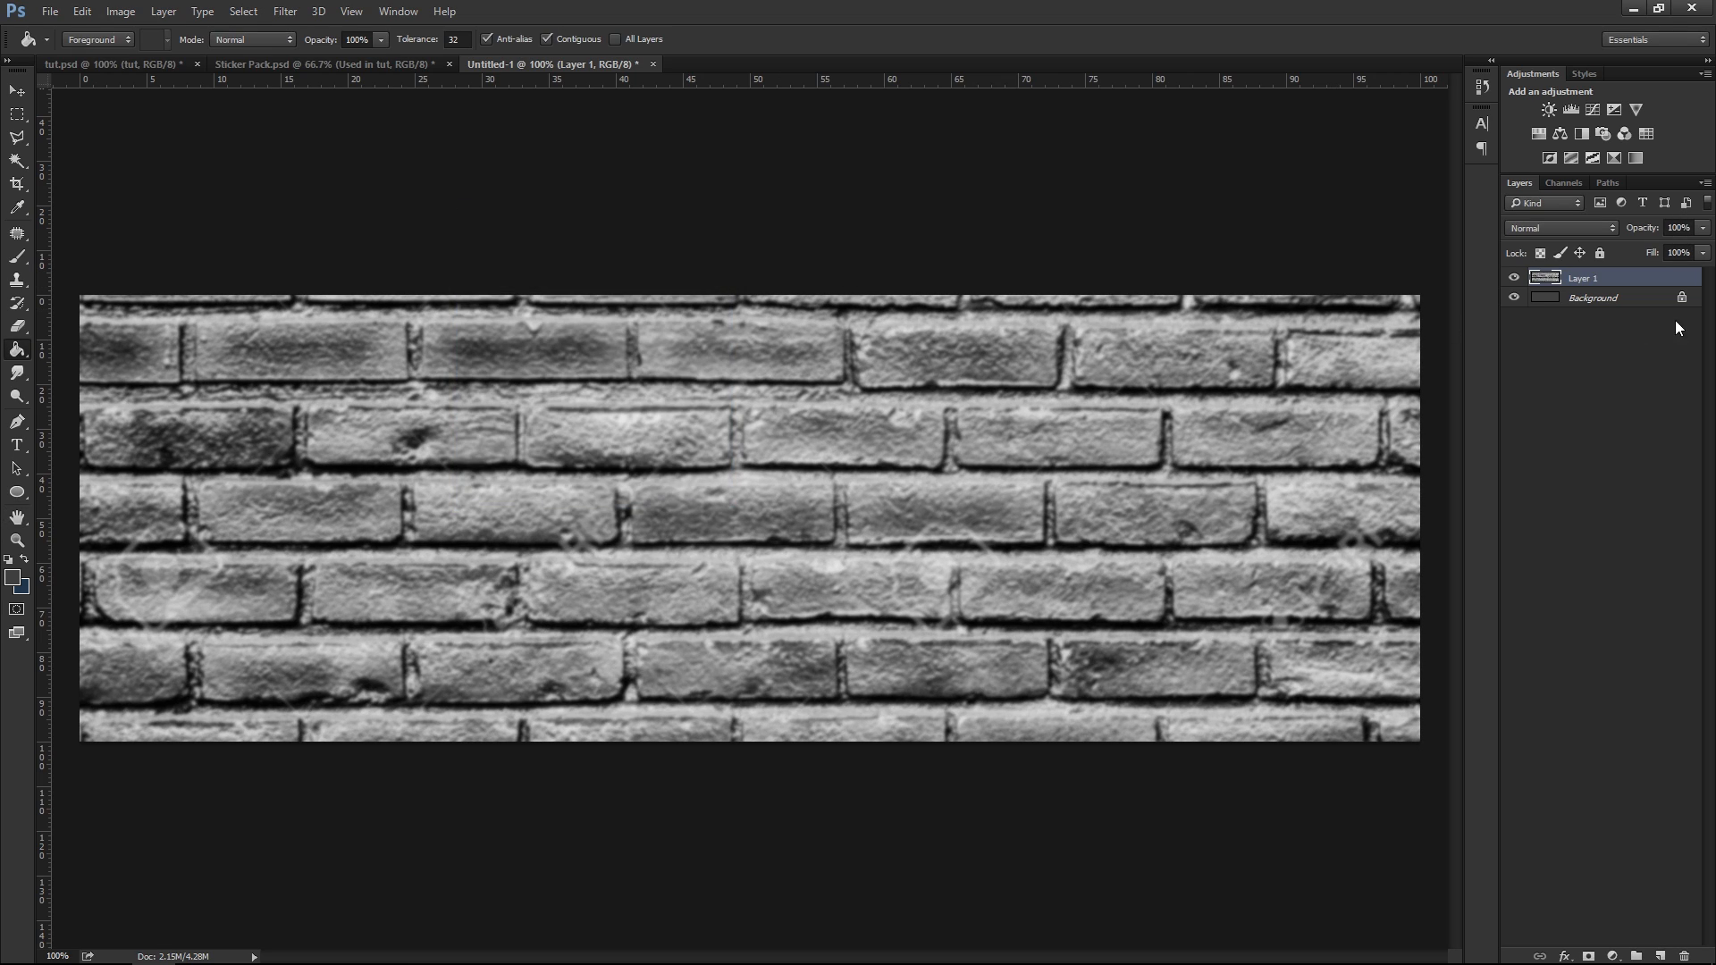
Rename the brick wall layer to "backing" and lower its opacity to 16%
double_click(1607, 280)
type("backing")
key("Return")
left_click_drag(1704, 230, 1626, 247)
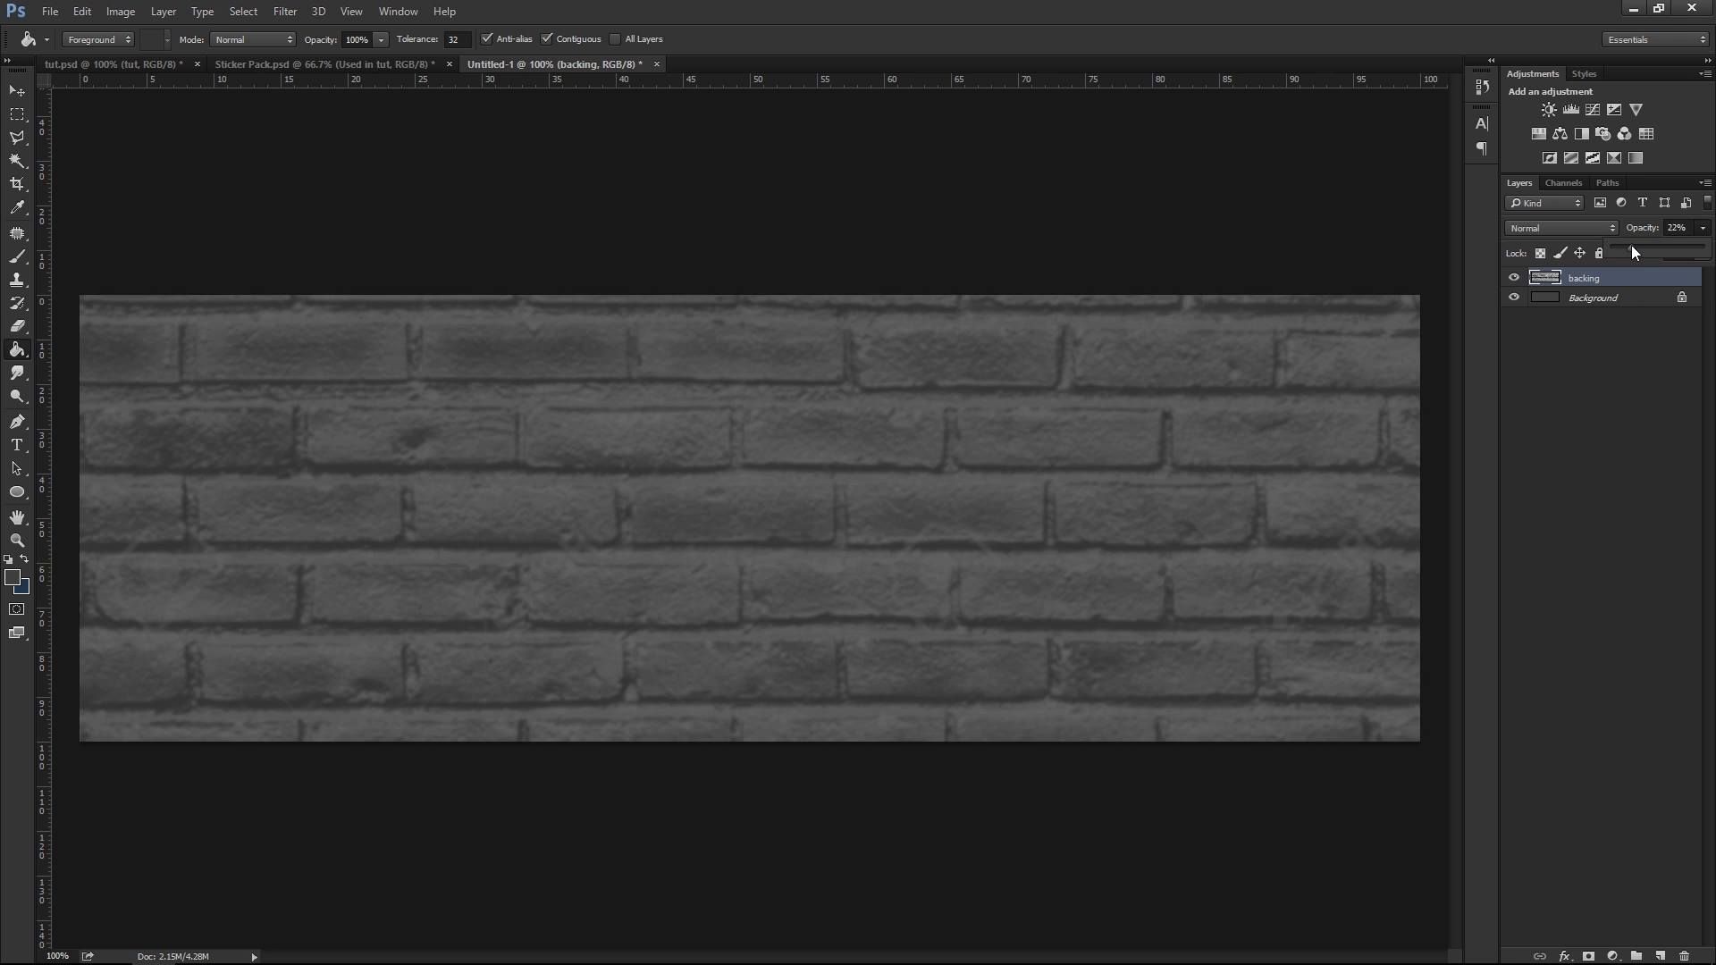
left_click_drag(1627, 252, 1634, 250)
double_click(1611, 281)
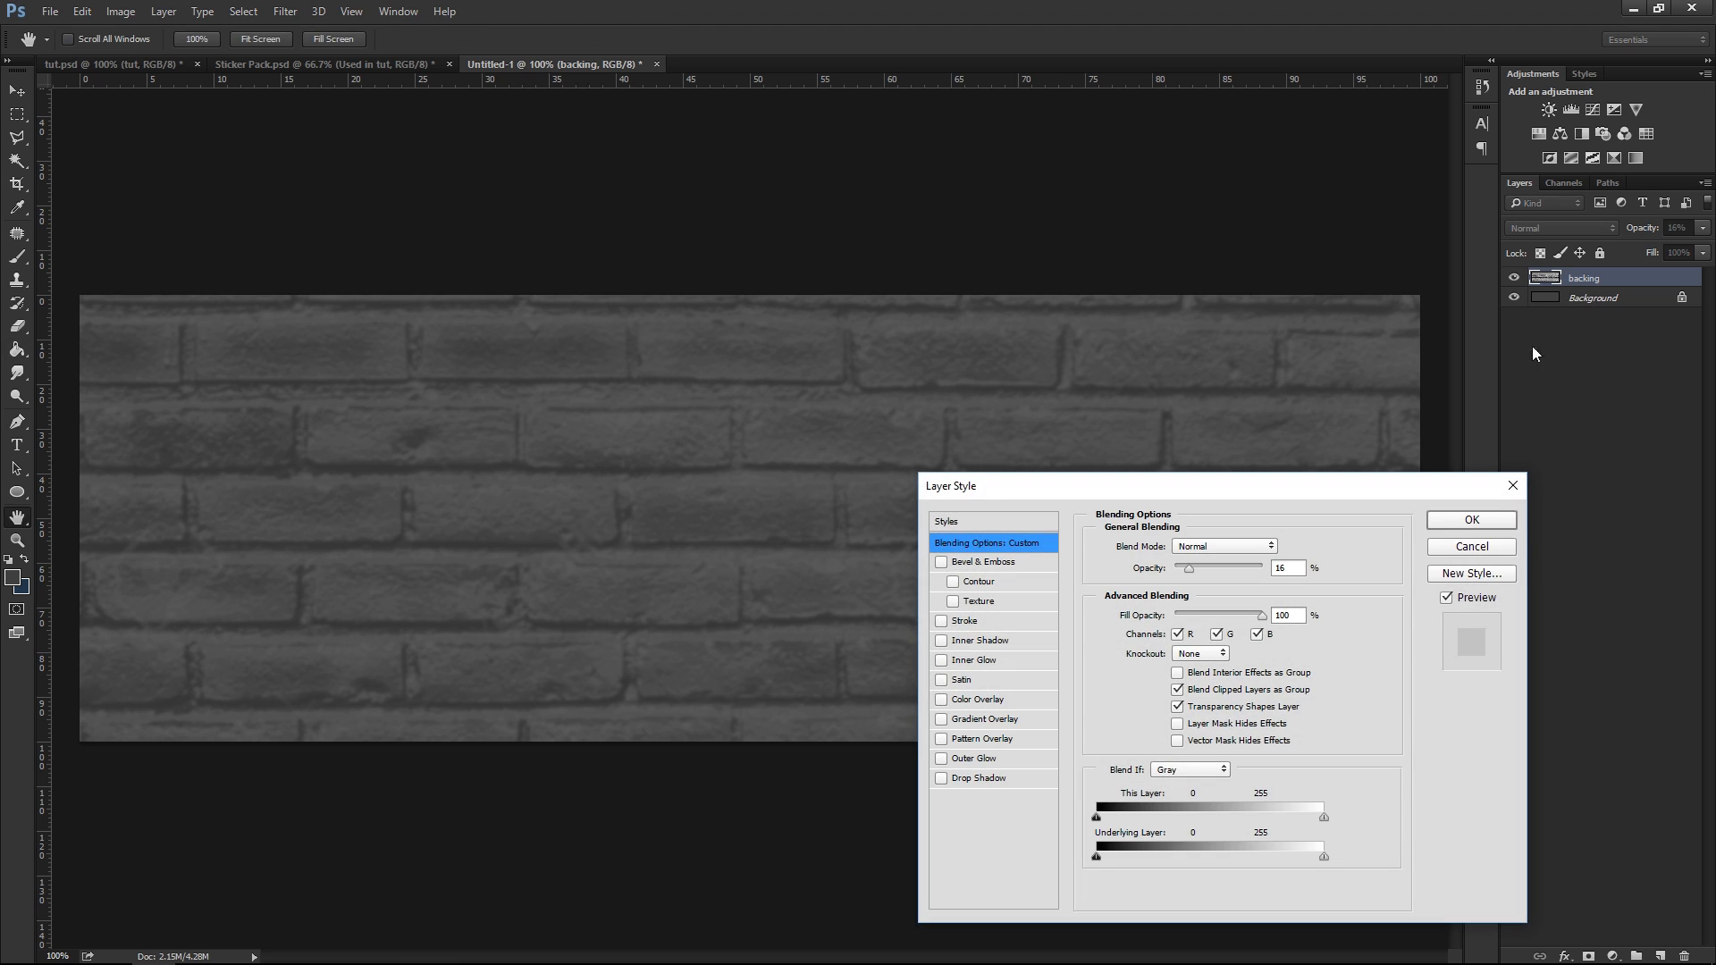
left_click(1472, 519)
Add a new layer directly above Background and set the Gradient tool to run from #1a1a1a to #515151
left_click(1600, 297)
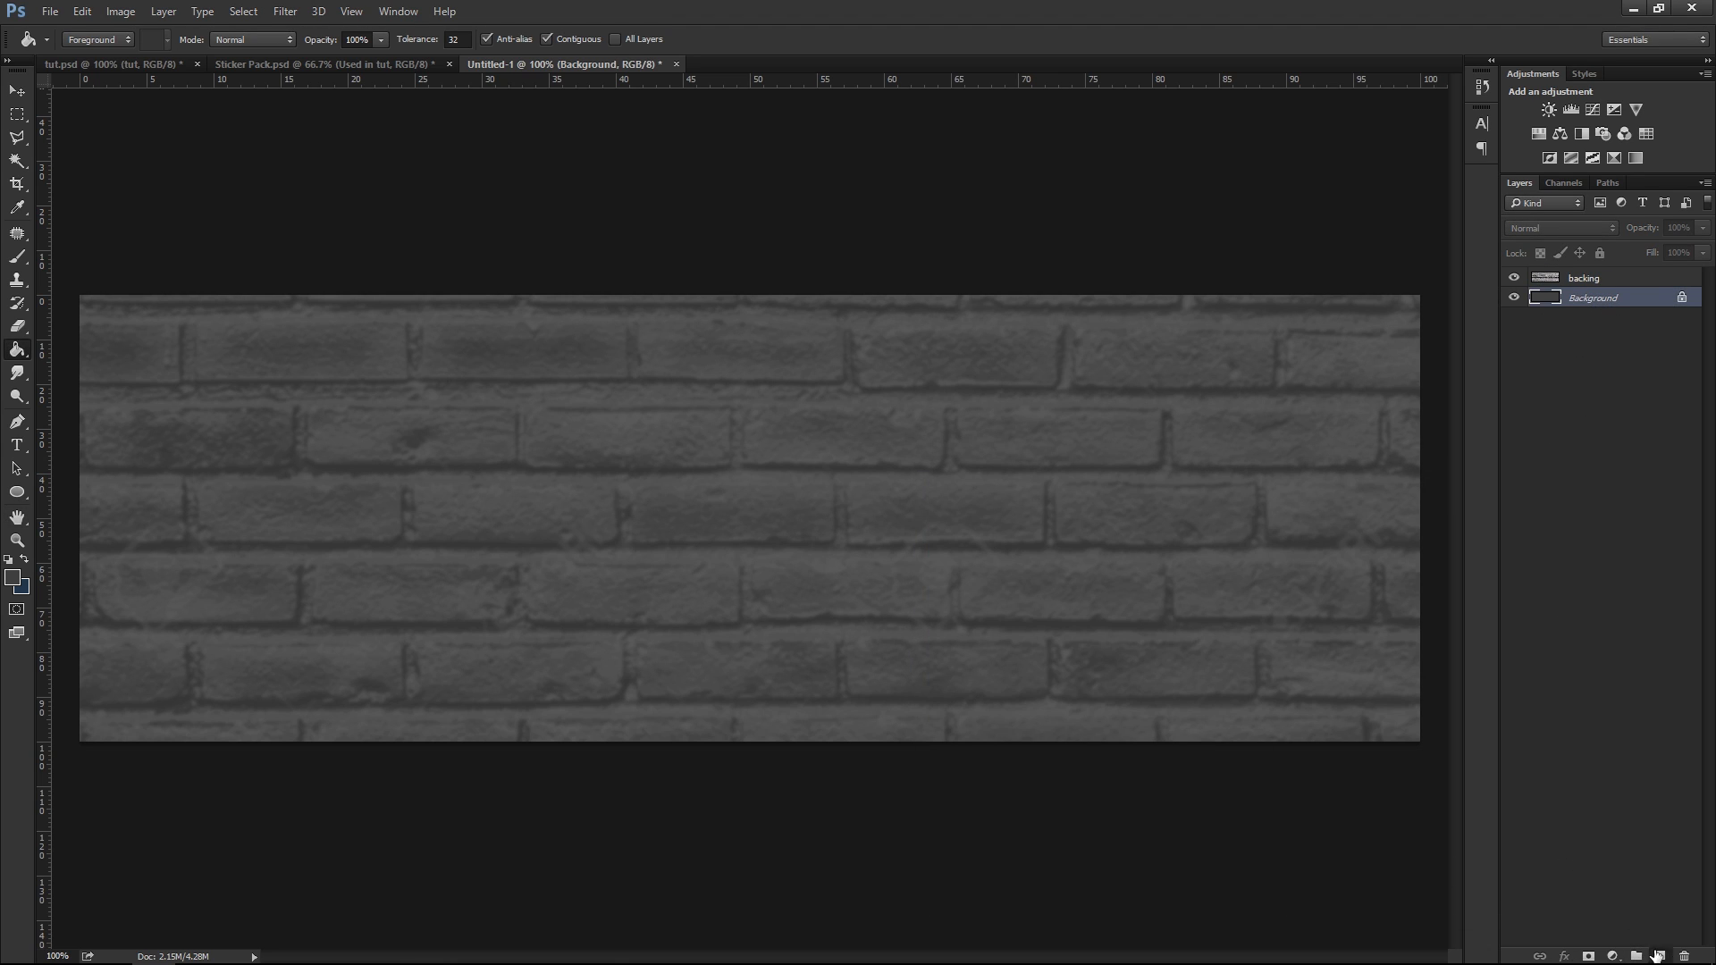
left_click(1658, 957)
right_click(27, 353)
left_click(57, 348)
left_click(131, 43)
left_click_drag(1177, 225, 726, 215)
double_click(573, 629)
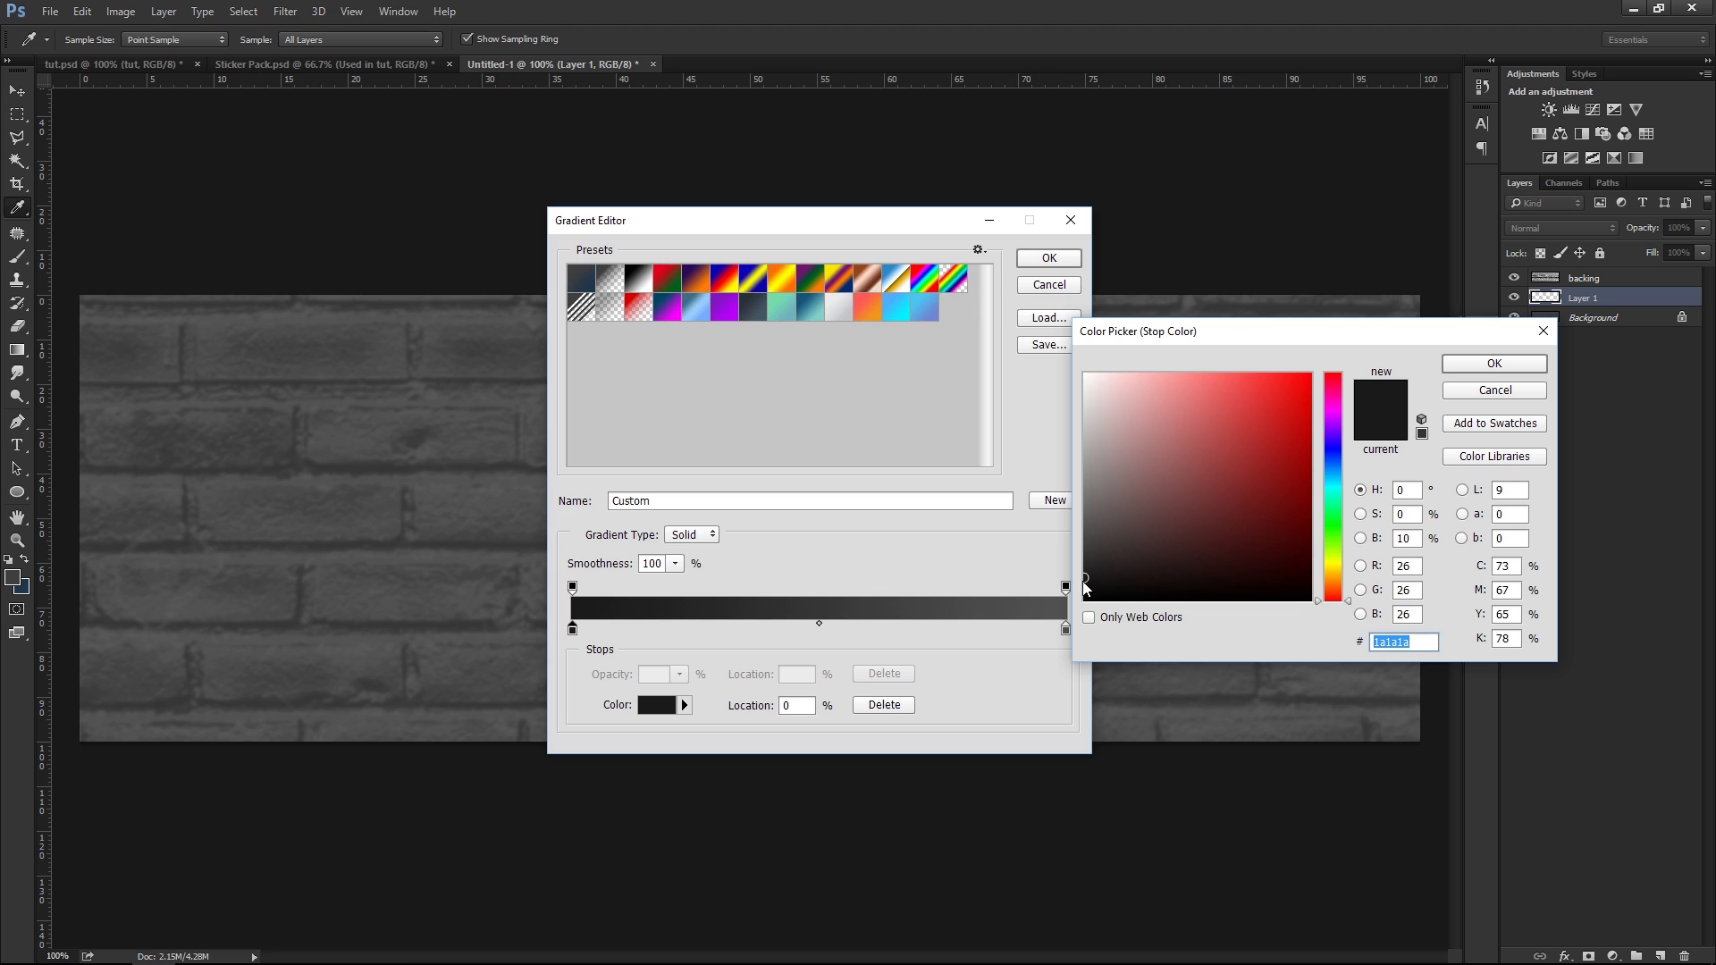
left_click(1494, 363)
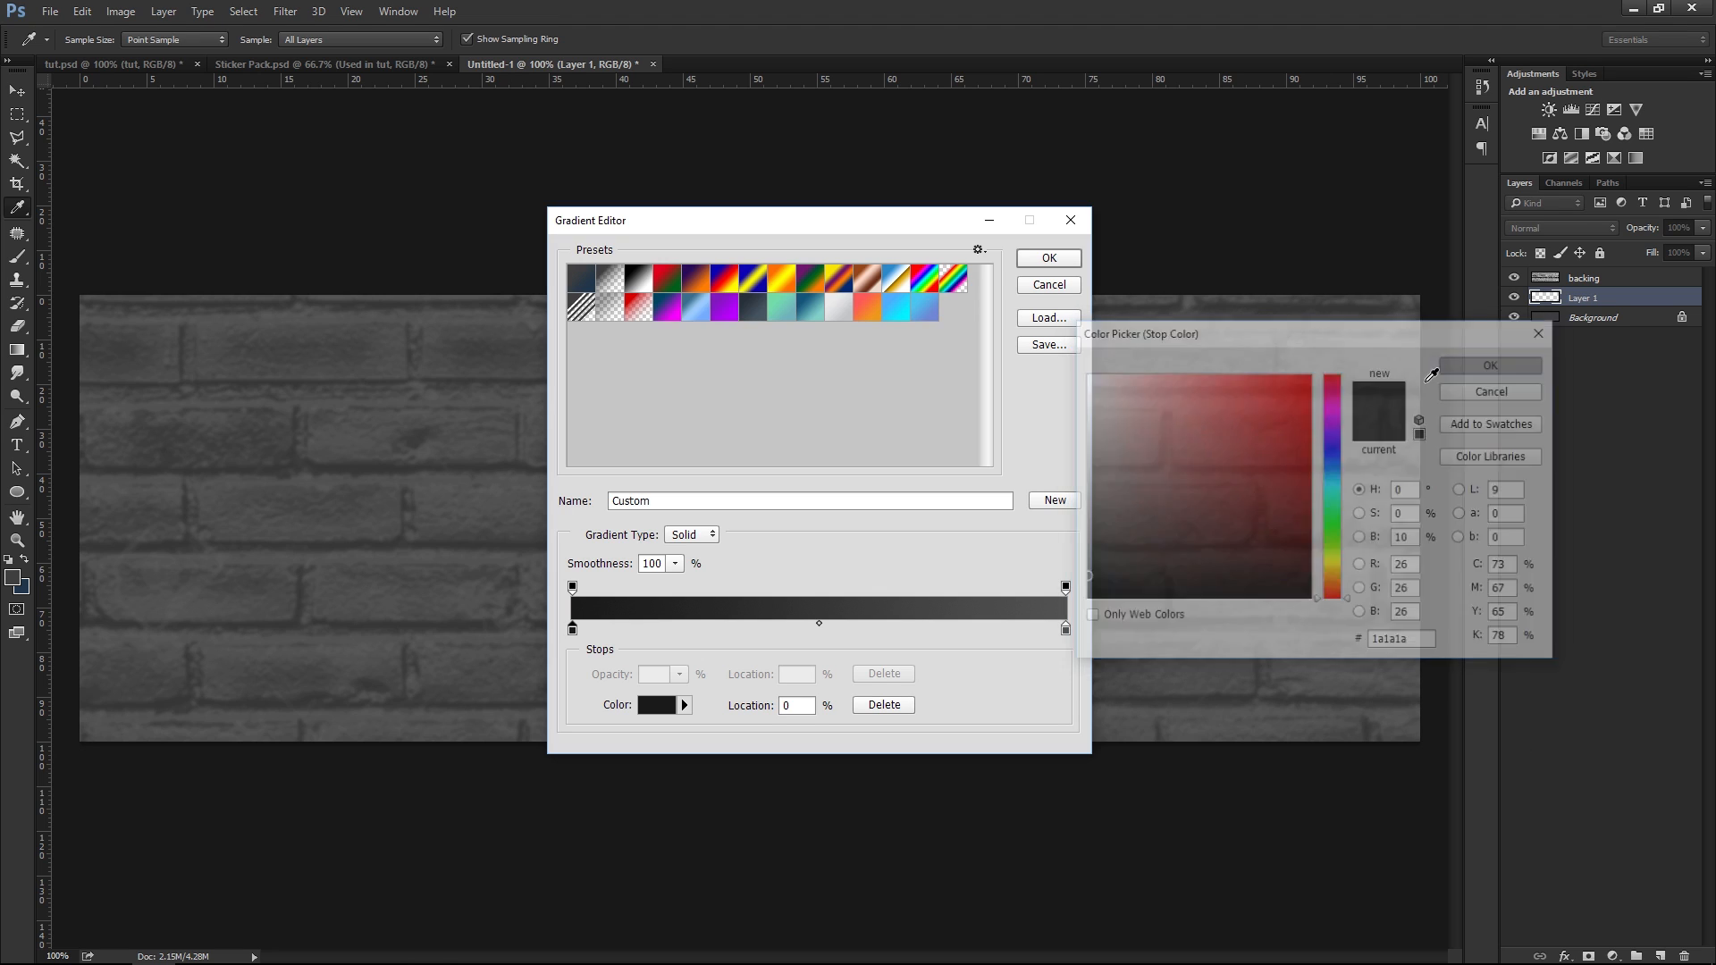
double_click(1065, 629)
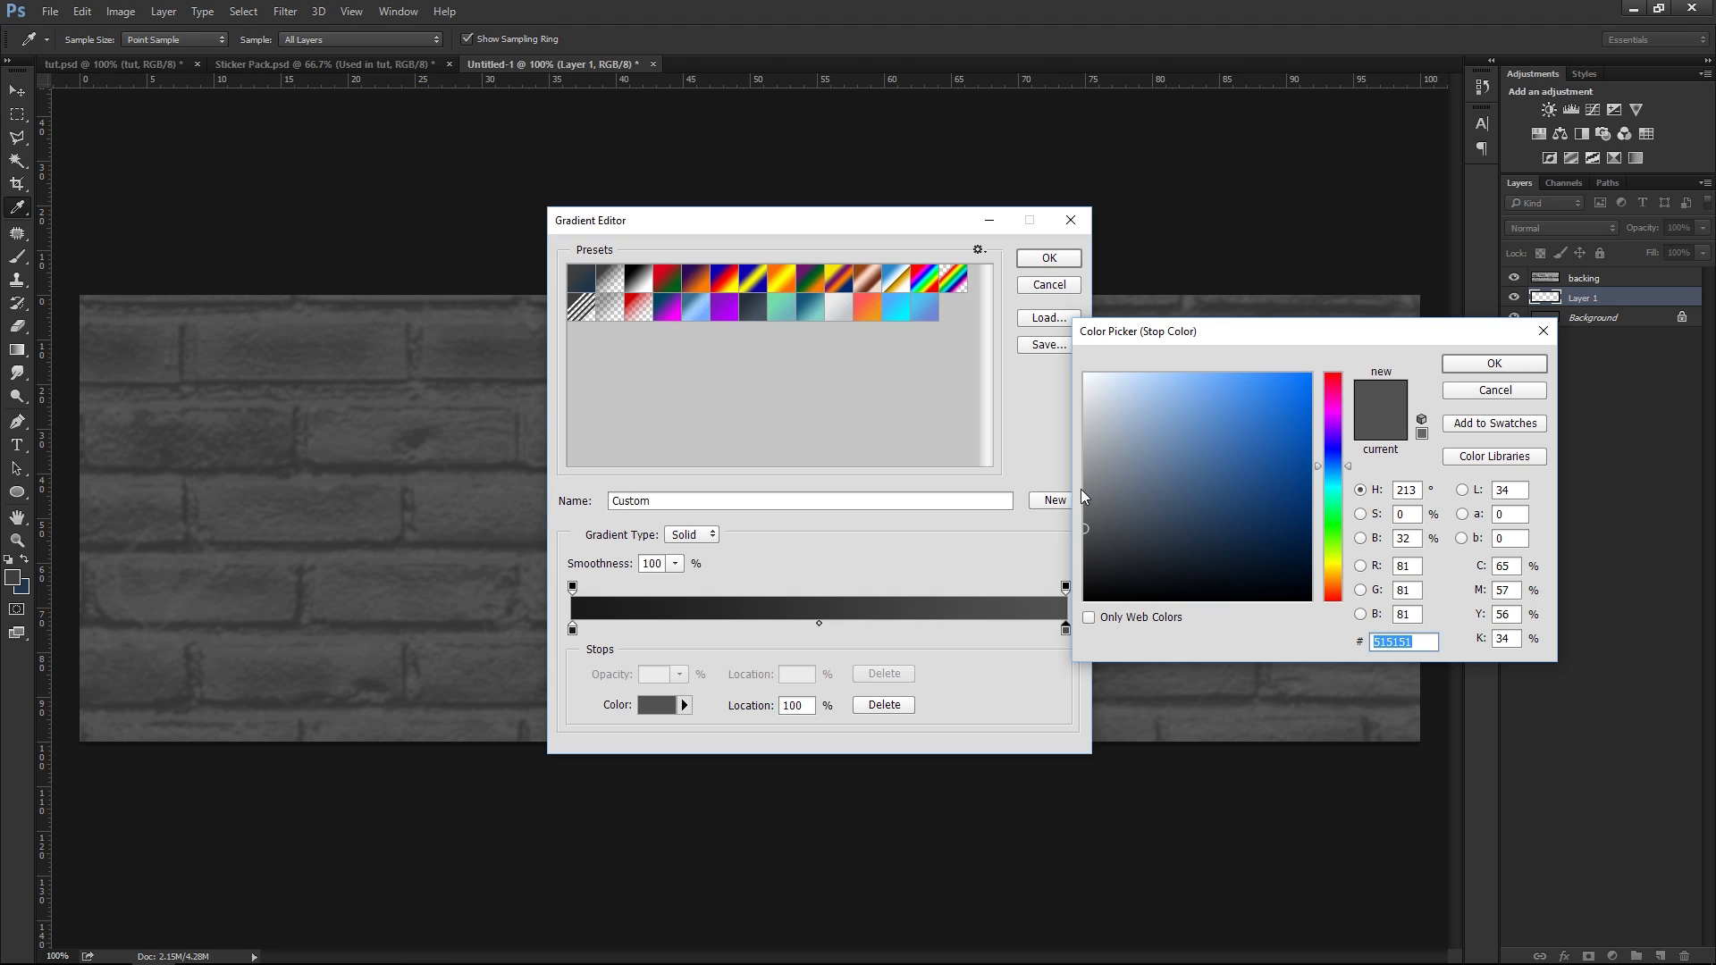
left_click(1493, 363)
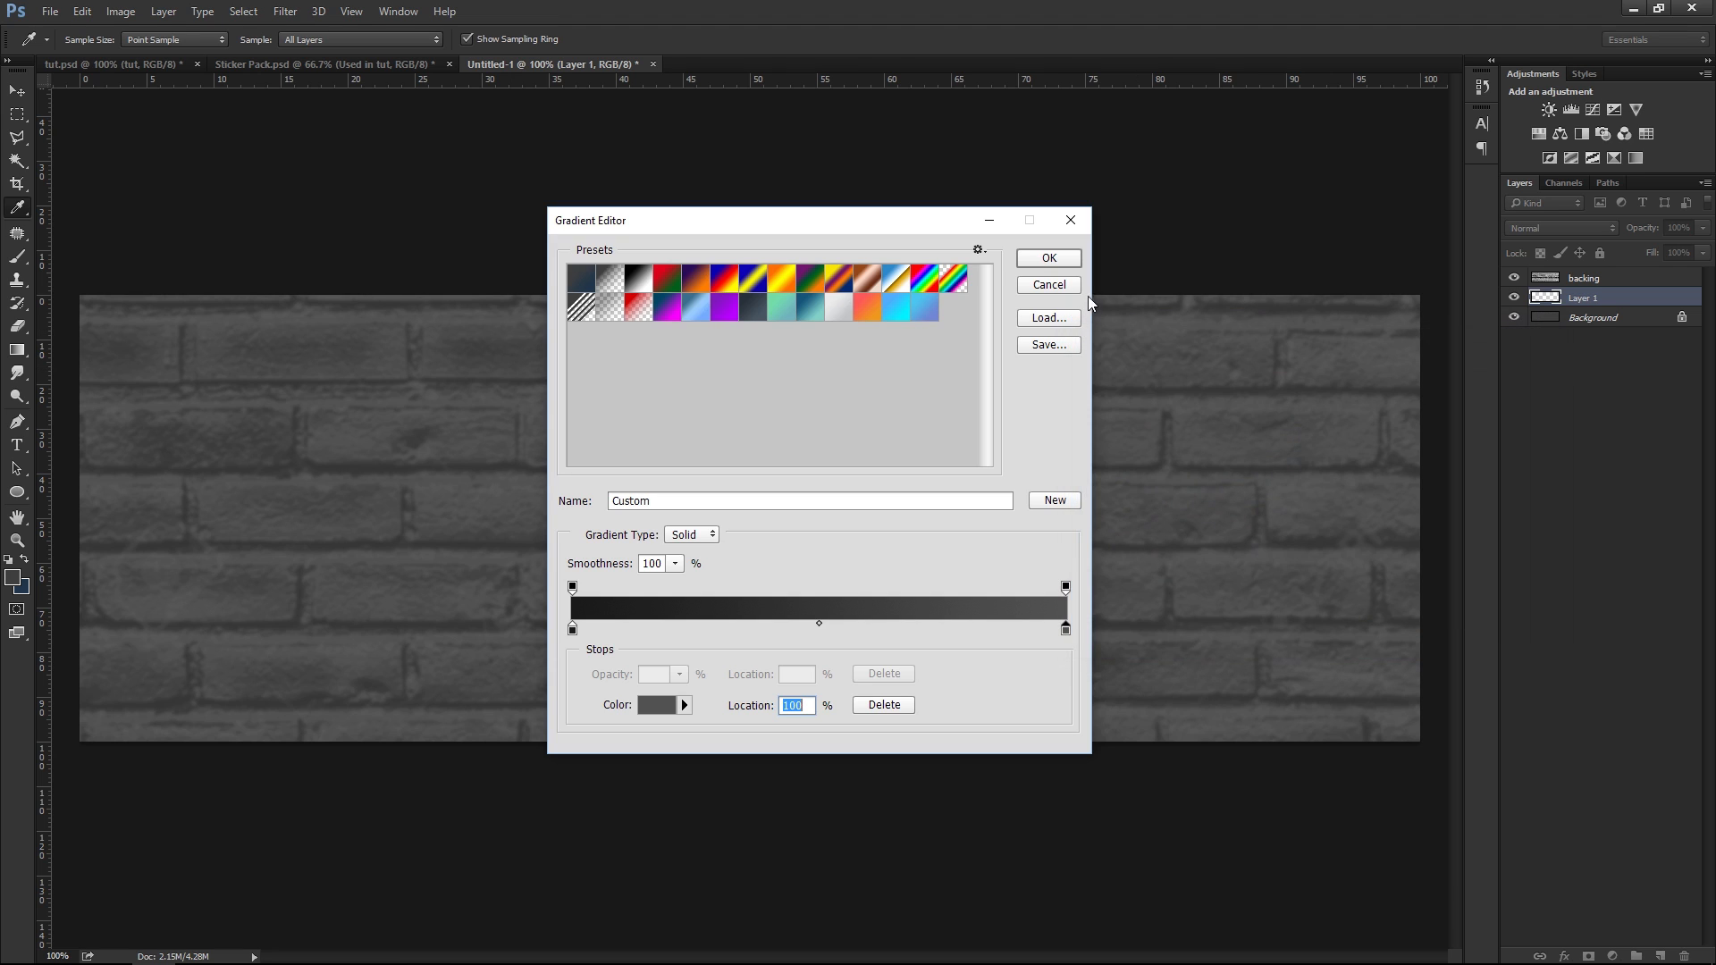
left_click(1049, 258)
Try several diagonal and vertical gradient directions on the new layer, undoing each one
left_click_drag(123, 297, 981, 625)
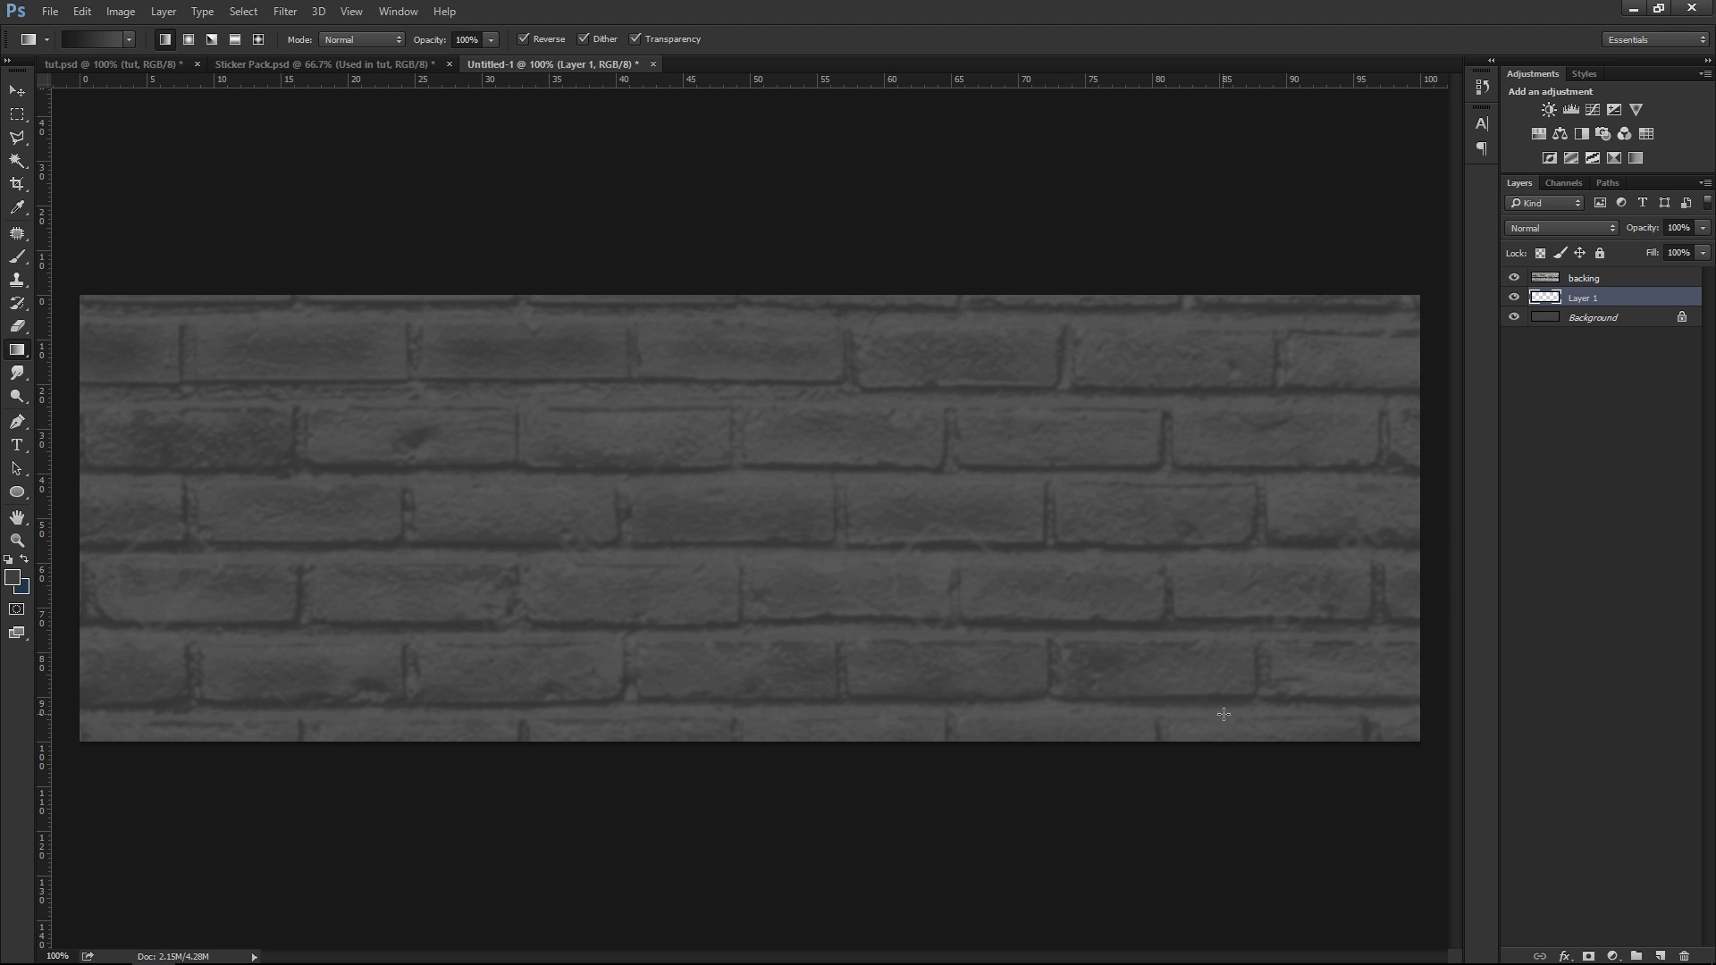
key("ctrl+z")
left_click_drag(1285, 289, 340, 737)
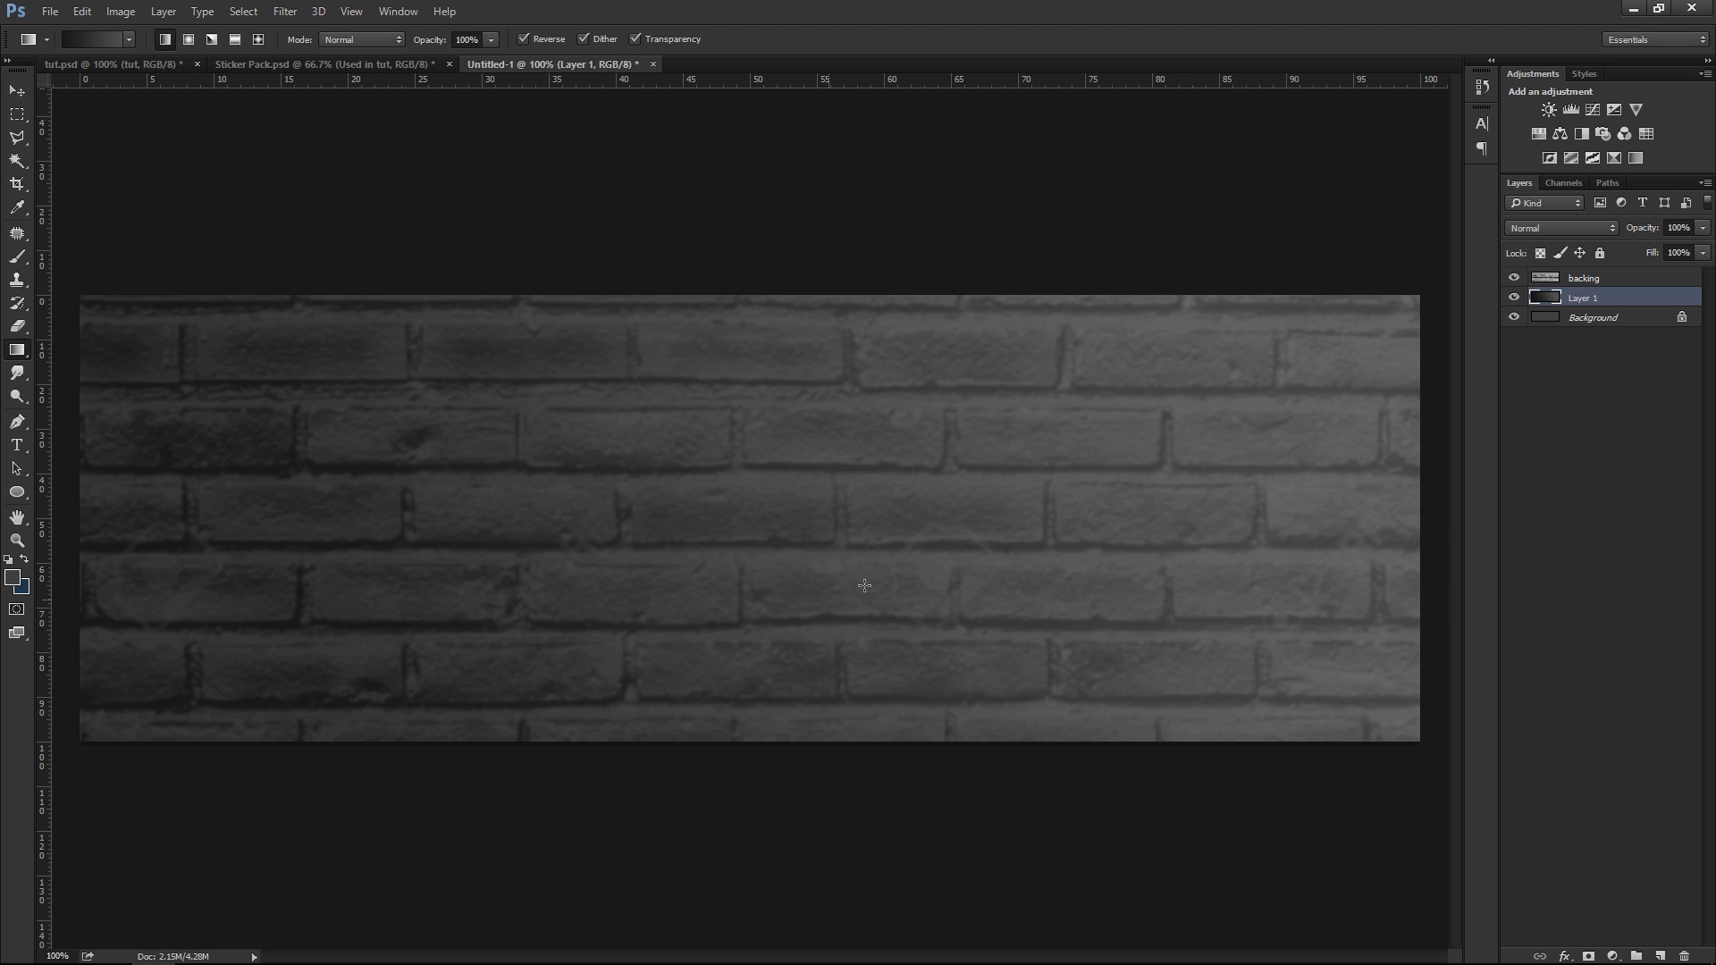
key("ctrl+z")
left_click_drag(952, 265, 564, 733)
key("ctrl+z")
left_click_drag(885, 249, 535, 774)
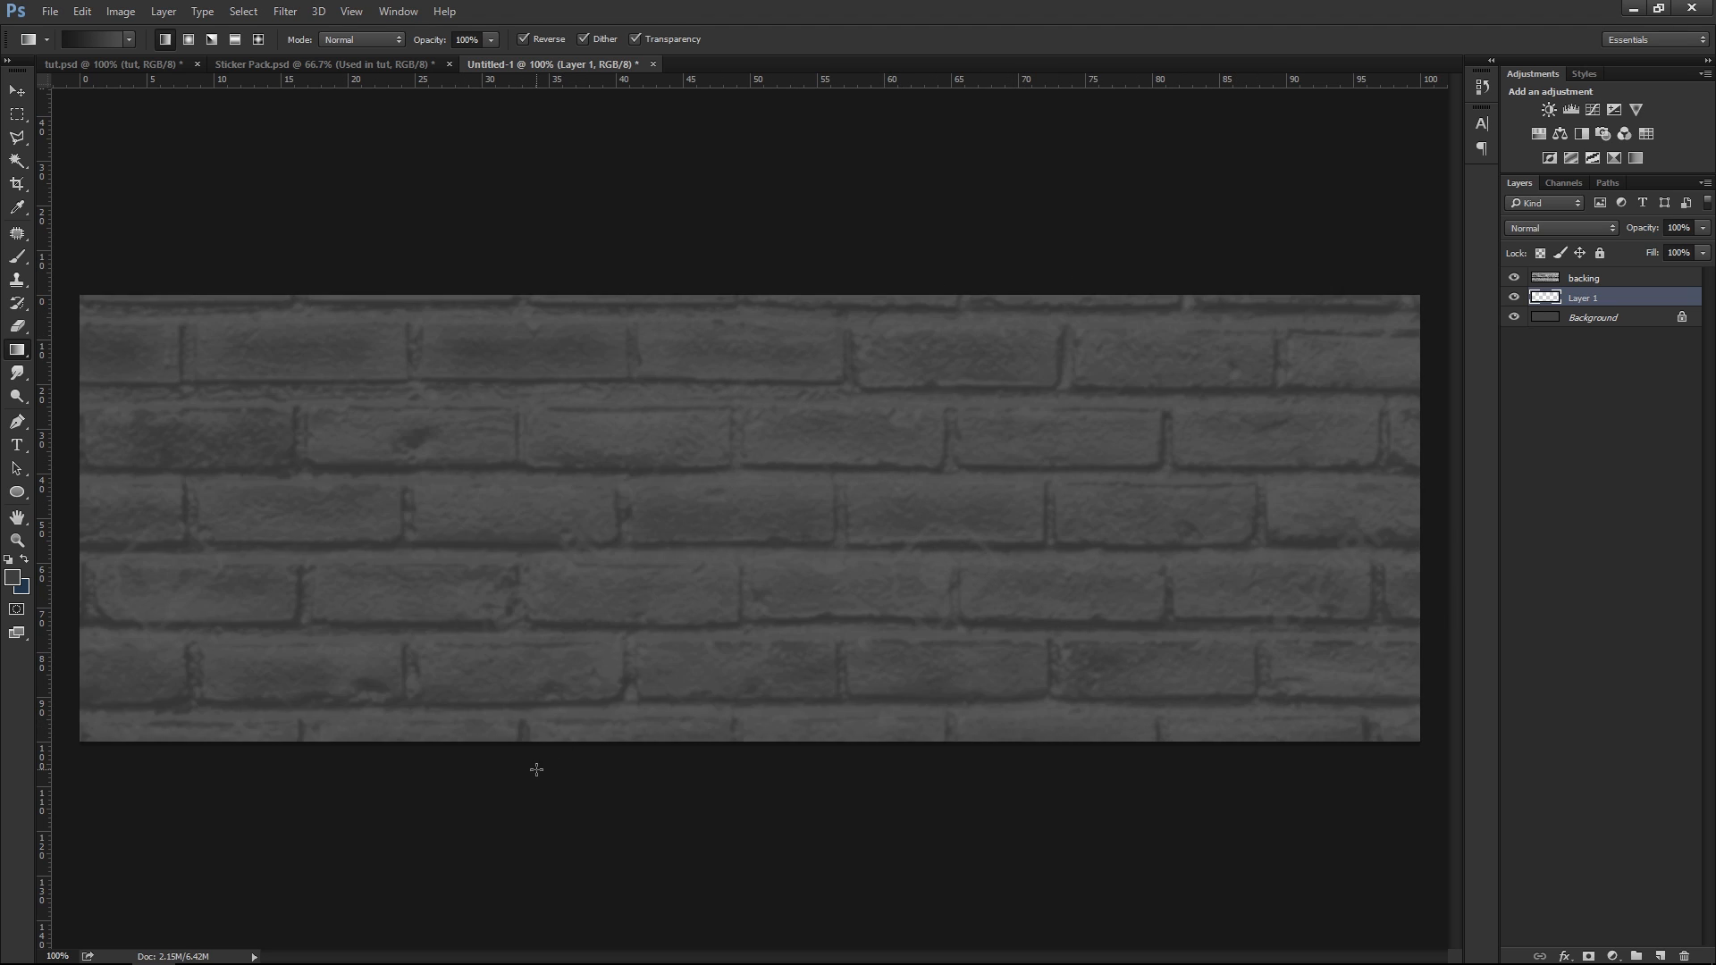
key("ctrl+z")
left_click_drag(733, 204, 678, 755)
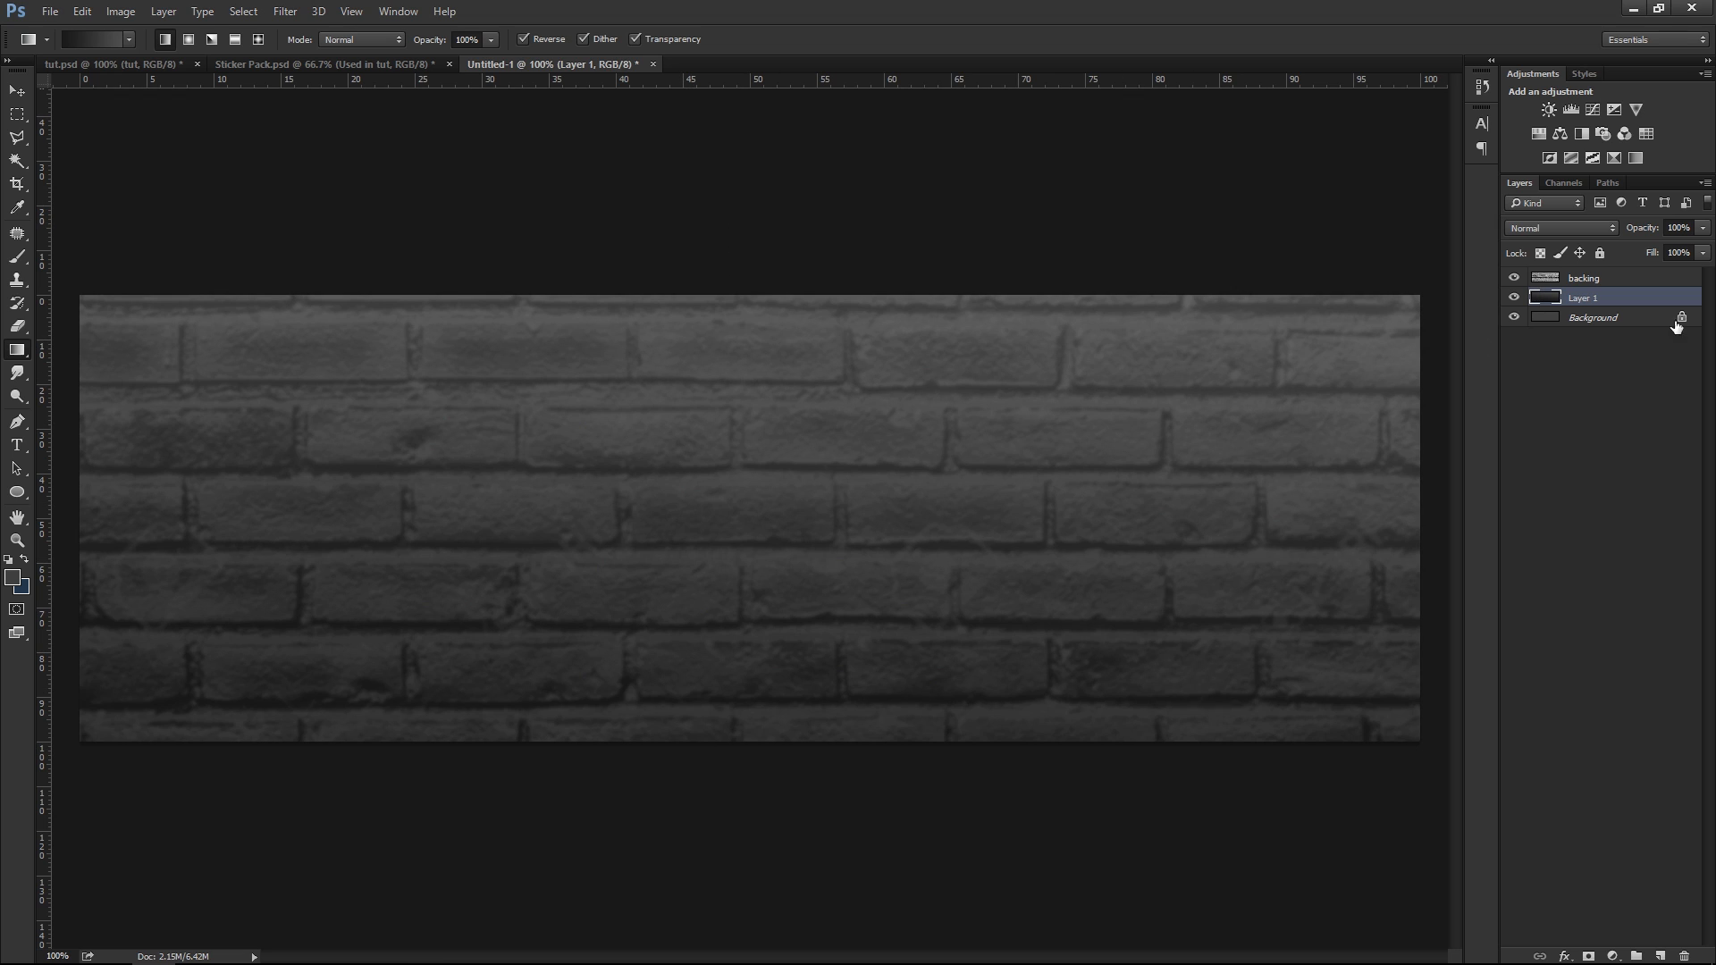
key("ctrl+z")
left_click_drag(1229, 271, 614, 624)
key("ctrl+z")
Draw a nearly vertical gradient down the whole canvas on the new layer and lower its opacity to about 75%
left_click_drag(764, 238, 839, 790)
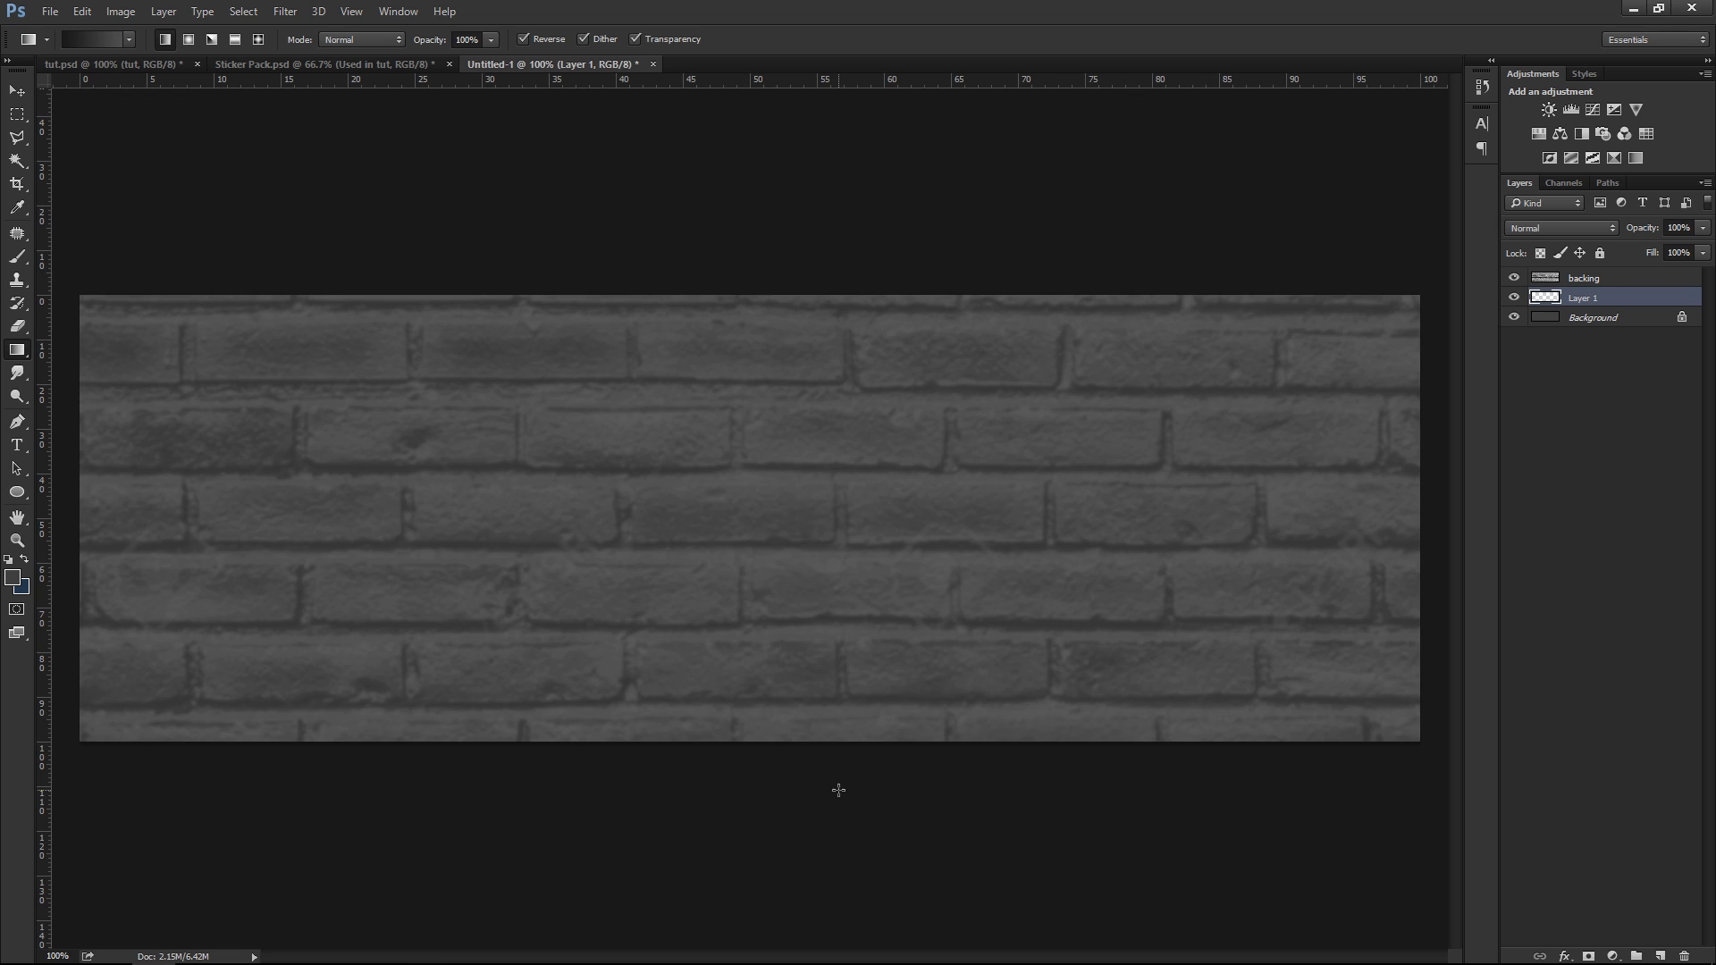
left_click_drag(1702, 231, 1666, 253)
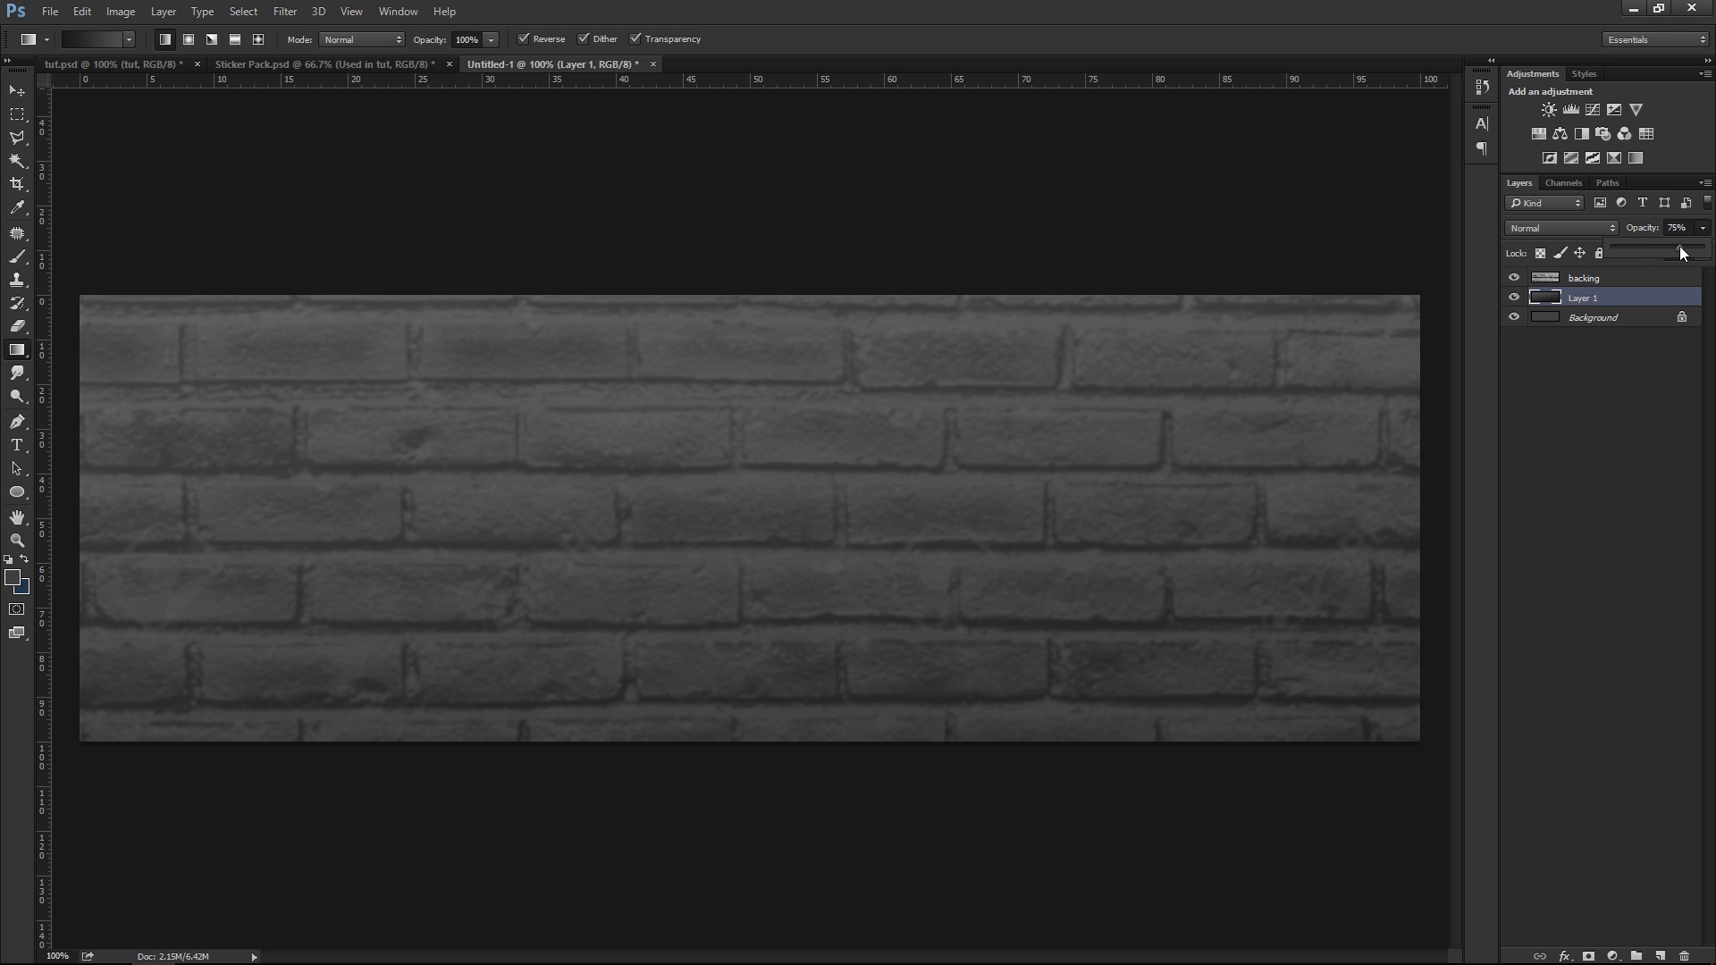
Try other blend modes, such as Soft Light, on the backing layer and set it back to Normal
left_click(1593, 283)
left_click(1595, 282)
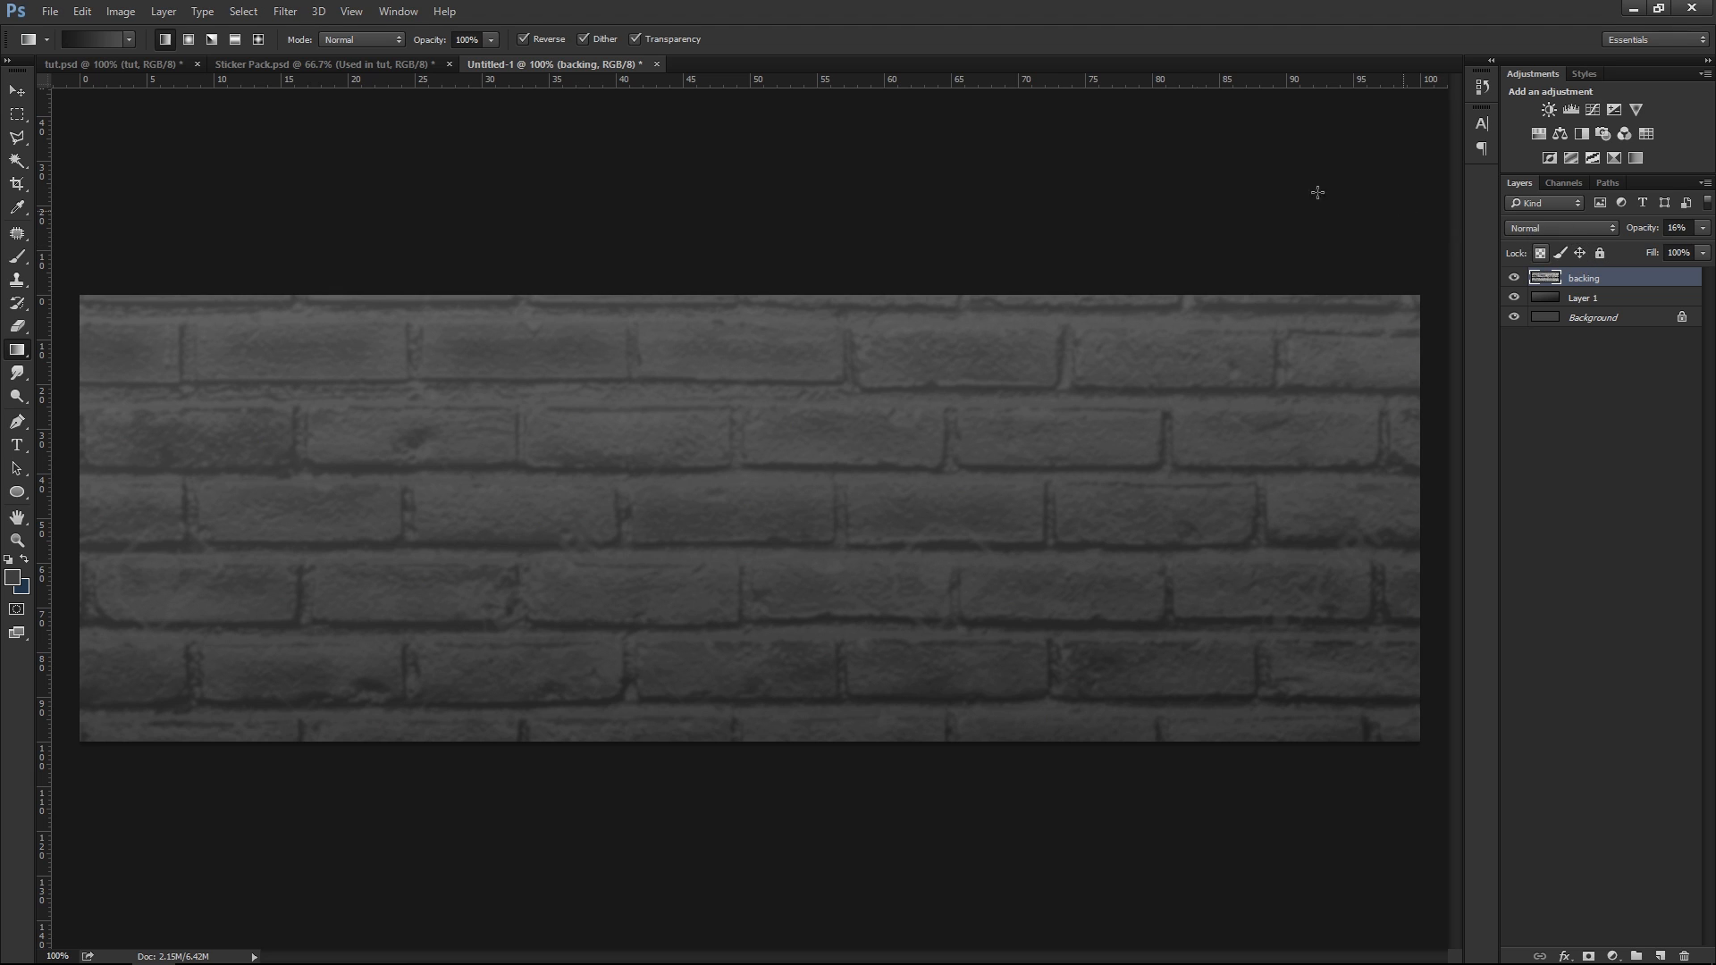
left_click(1560, 228)
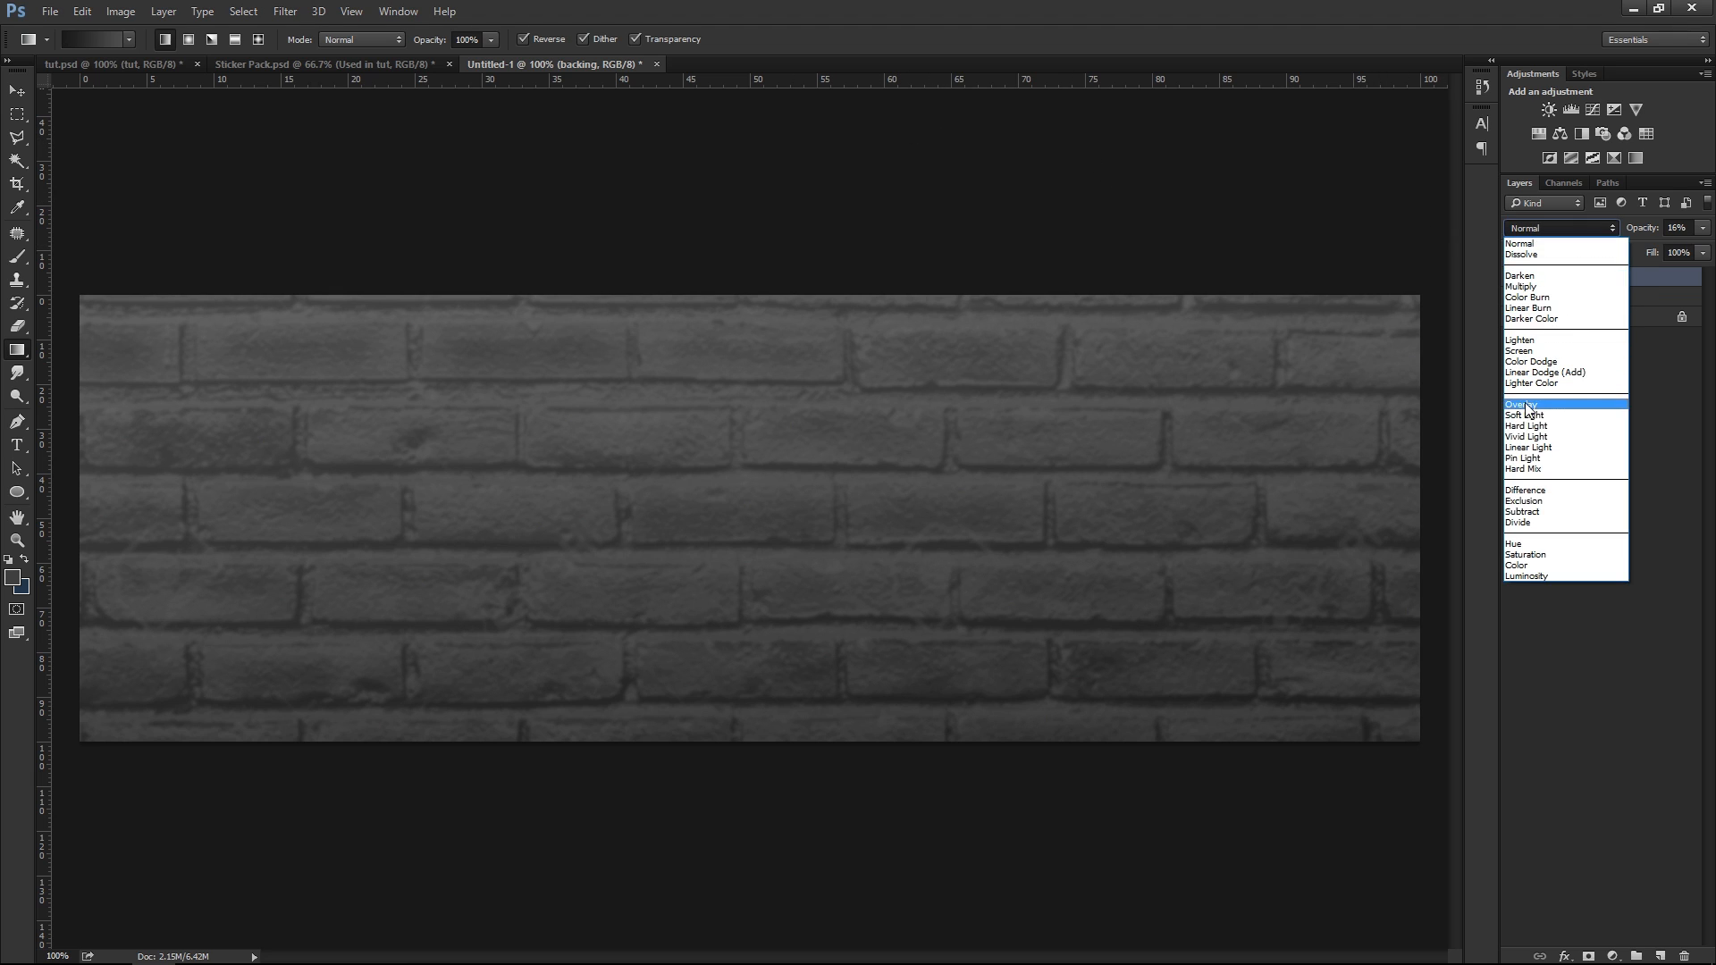
left_click(1528, 415)
left_click(1547, 229)
left_click(1545, 256)
left_click(1546, 231)
left_click(1541, 244)
left_click(1514, 406)
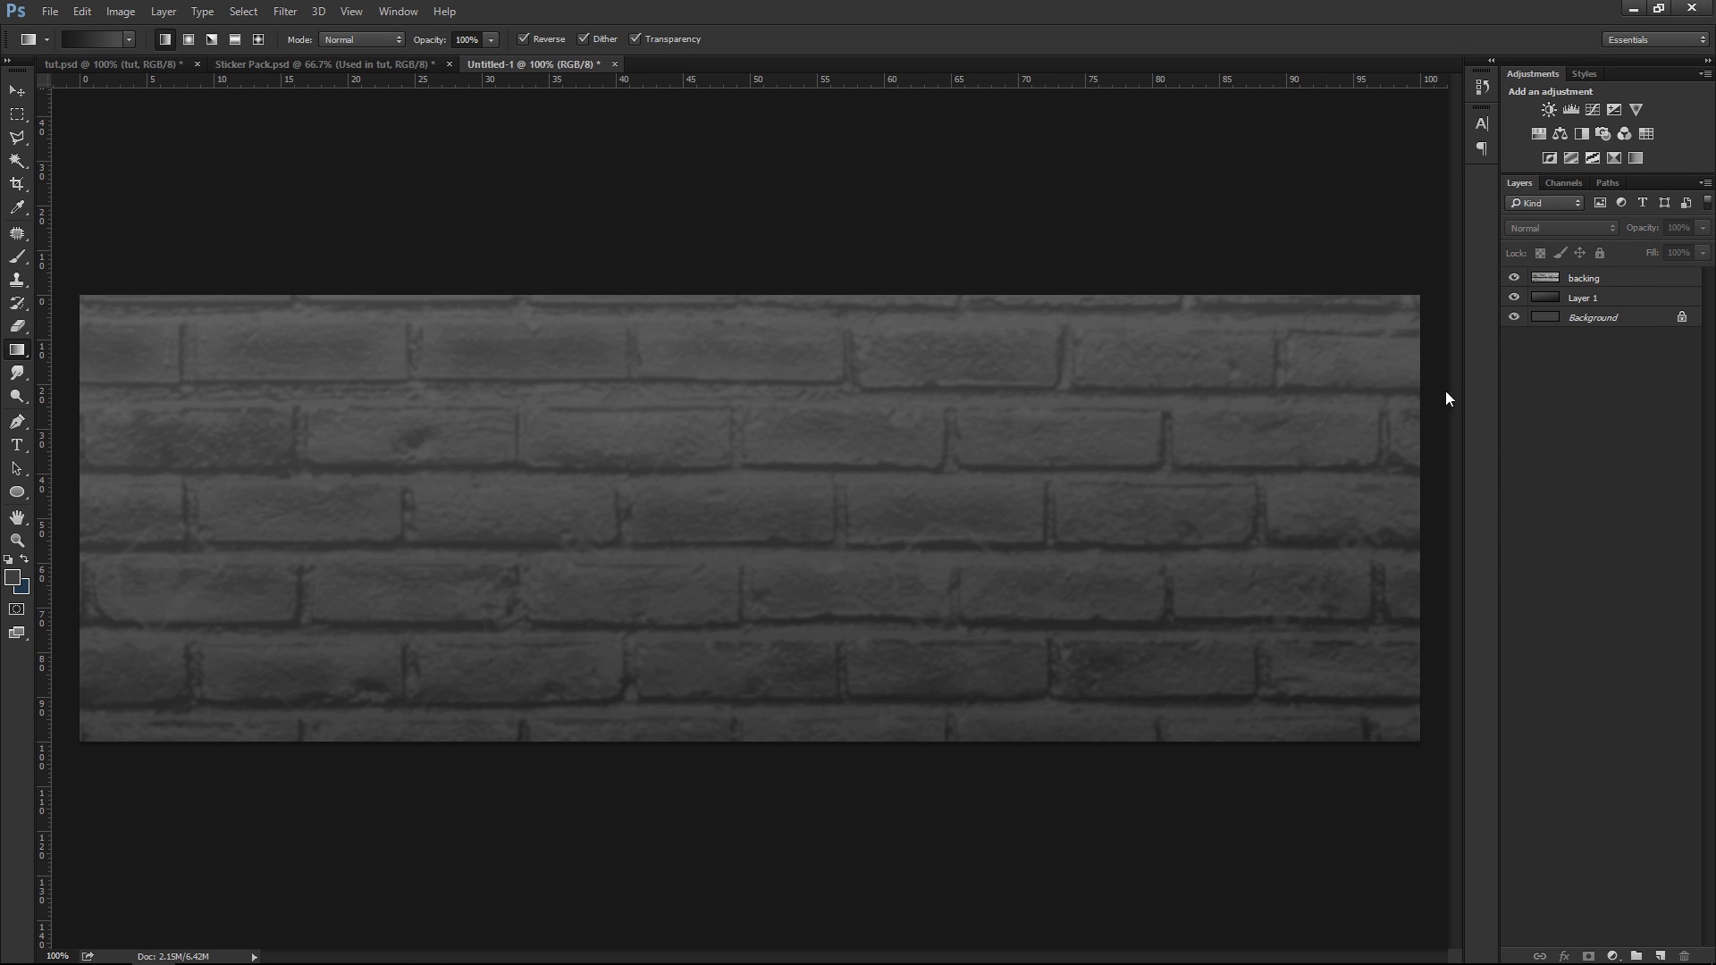
Set the Type tool to Chardons Regular at 103.01 pt and discard the placeholder text layer above backing
left_click(17, 444)
left_click(1582, 280)
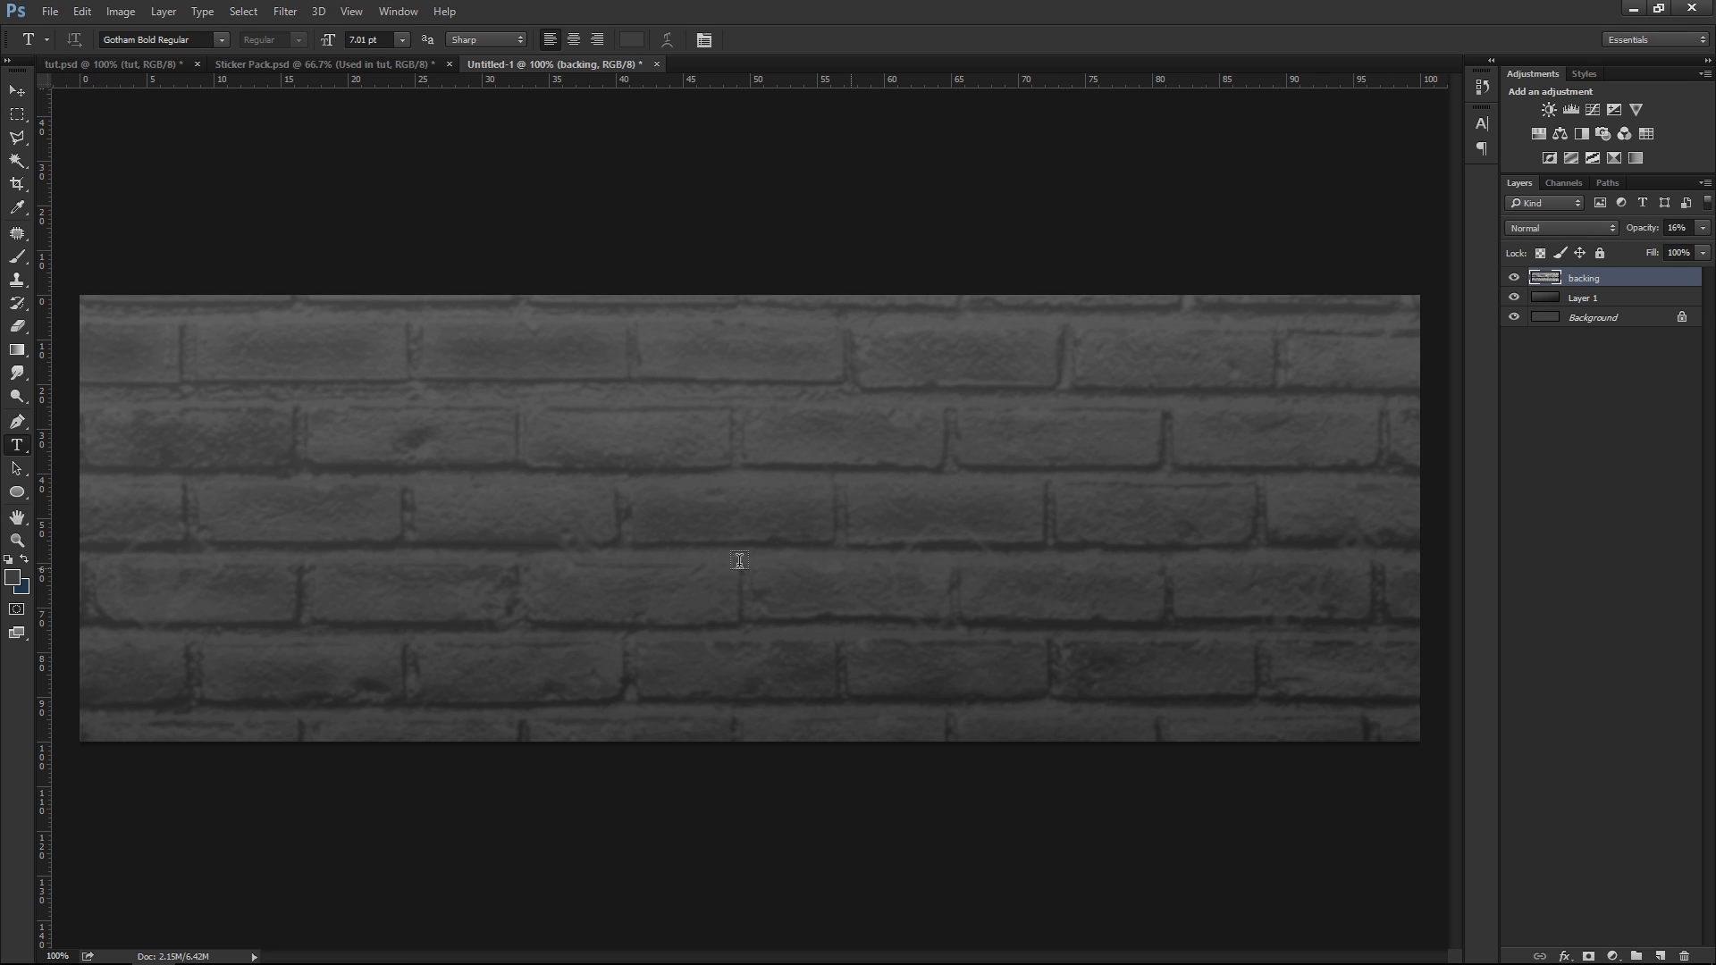
left_click(733, 527)
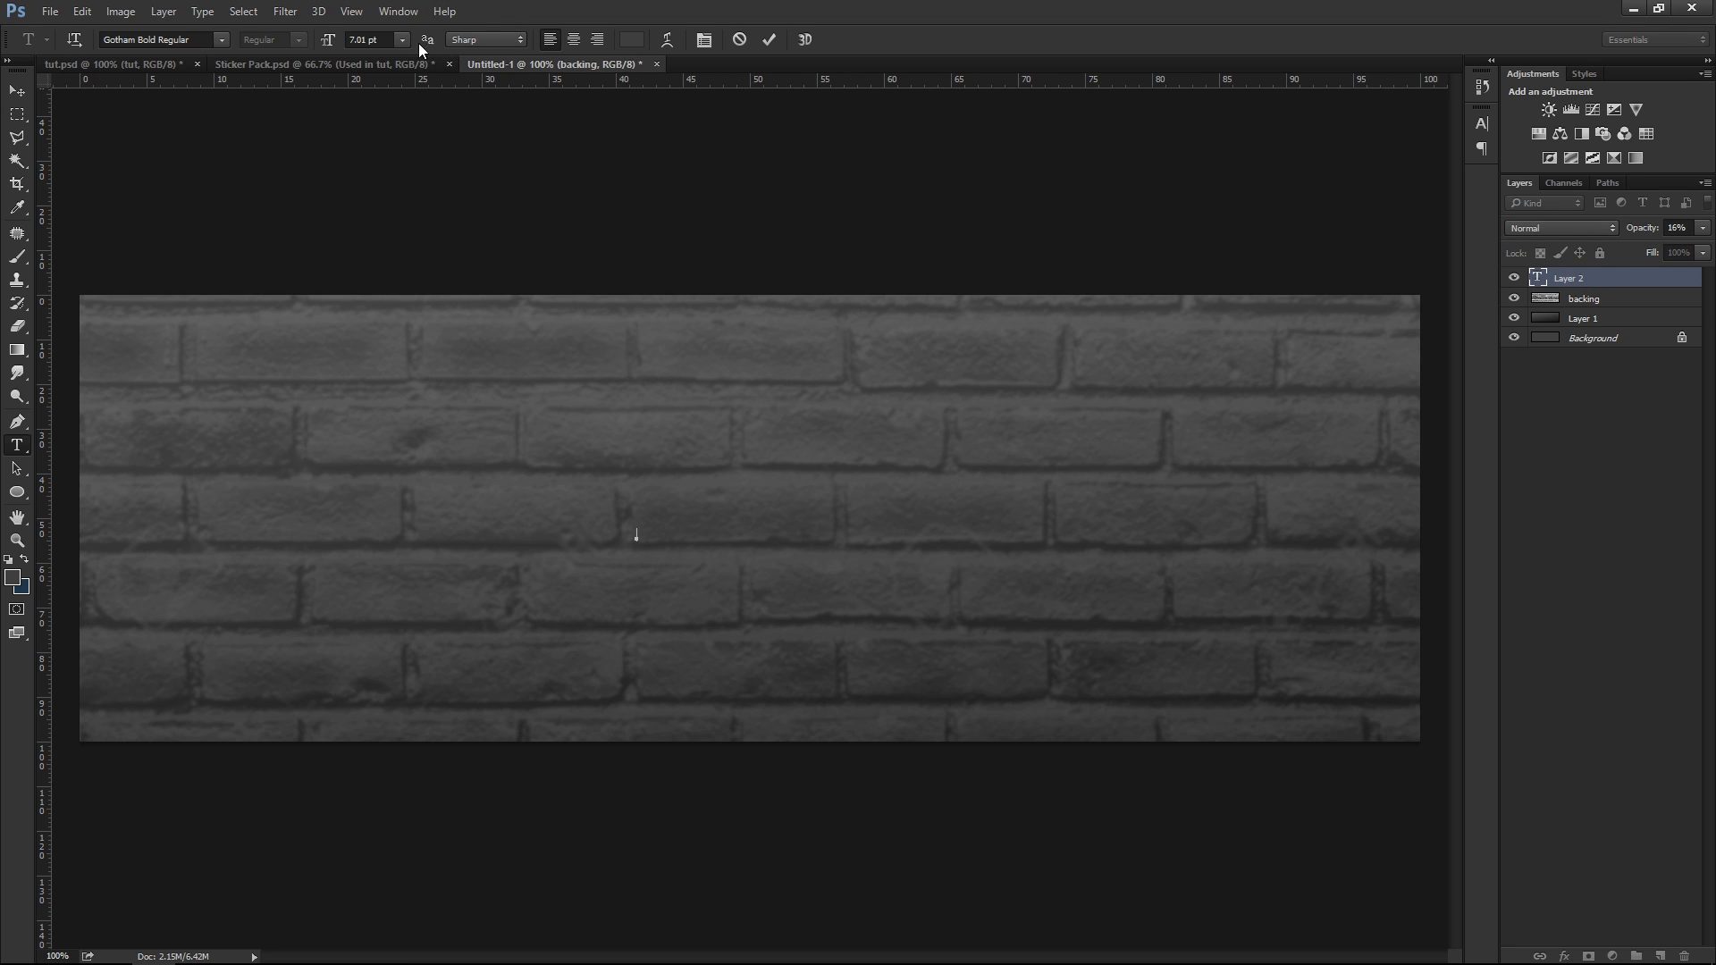
left_click_drag(324, 39, 331, 52)
left_click(208, 39)
type("chard")
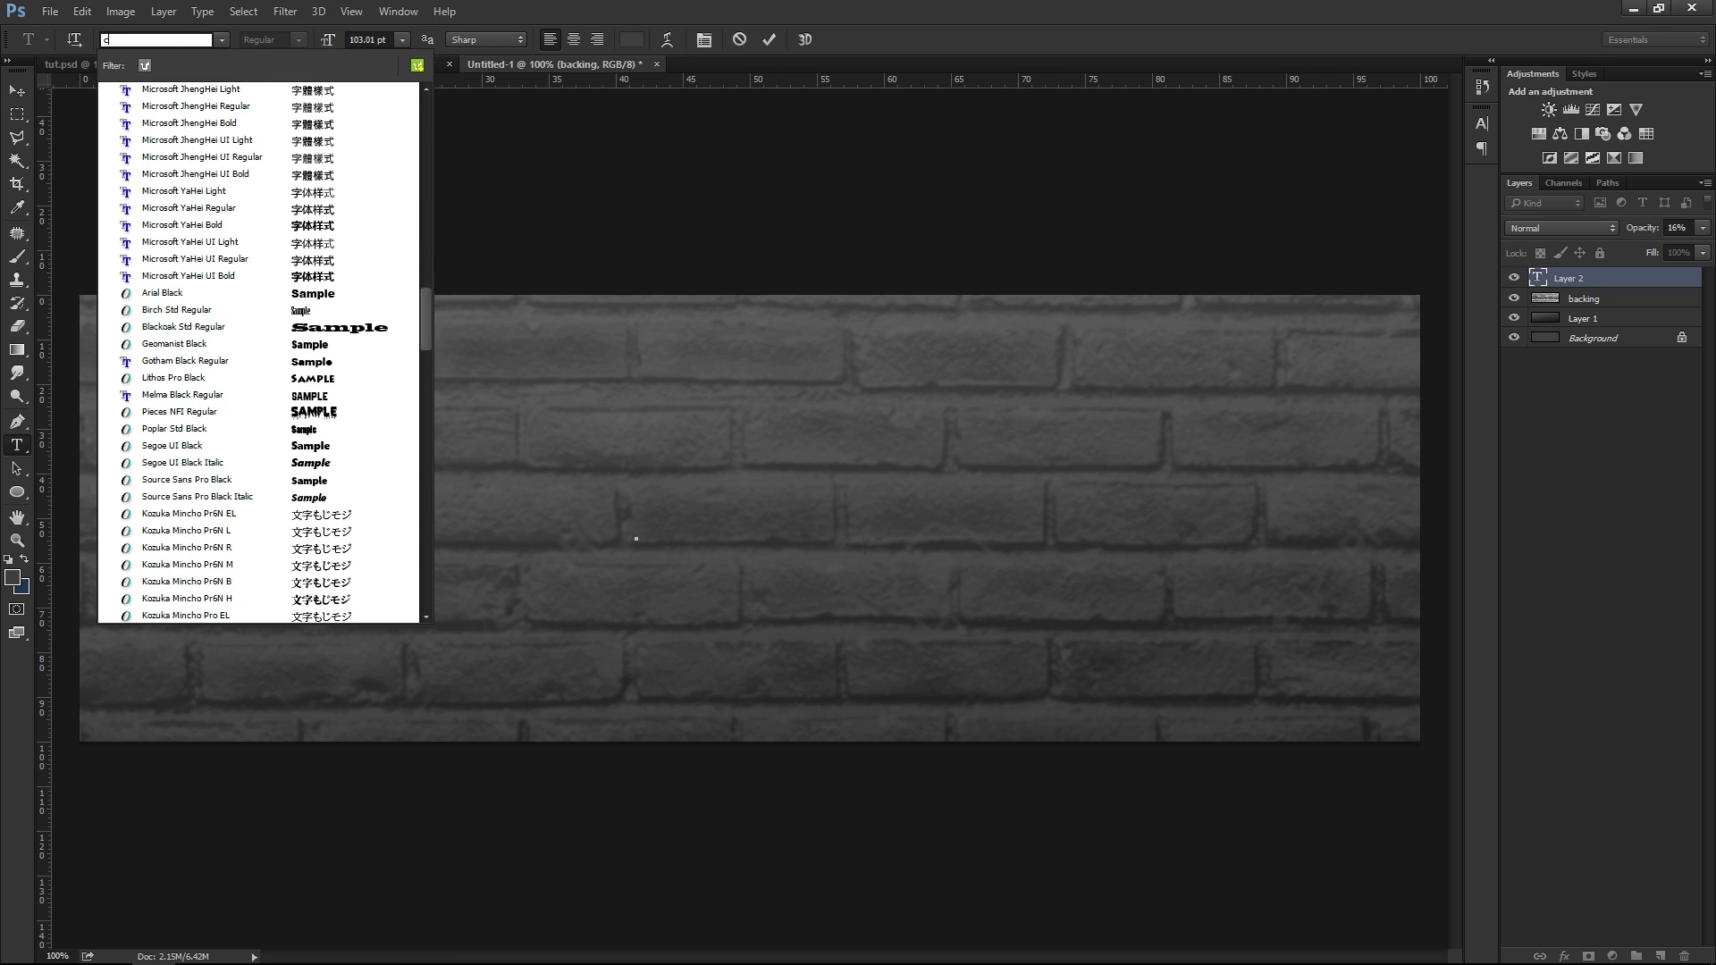
key("Return")
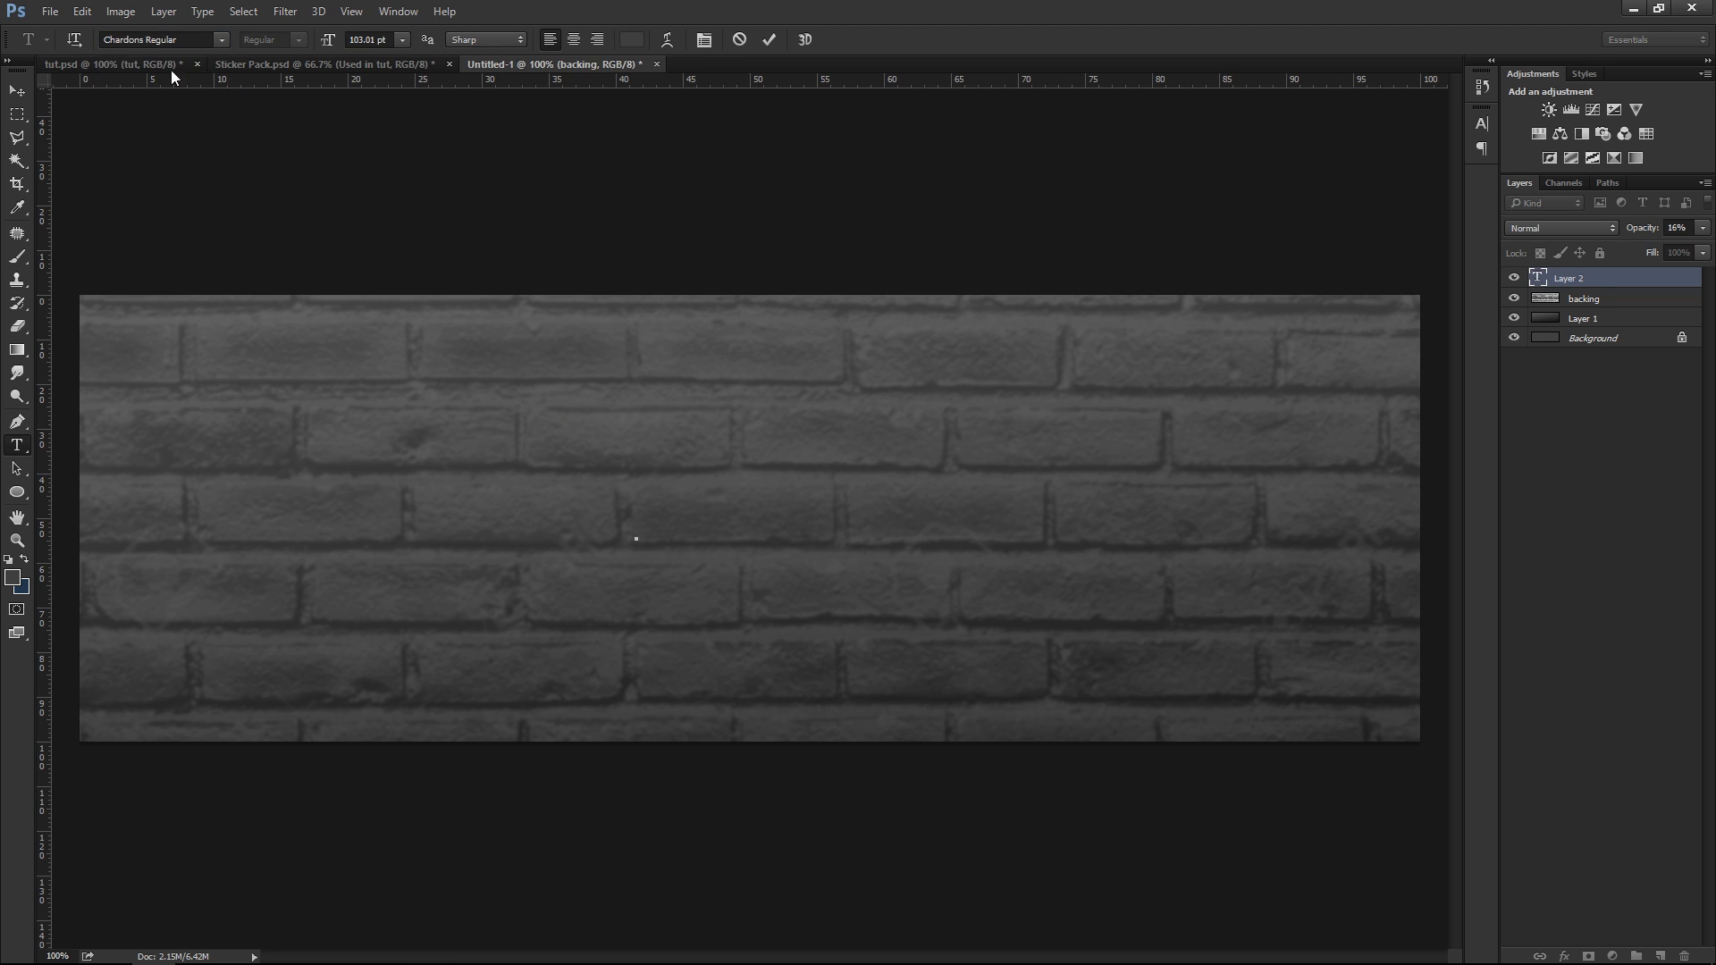
left_click(17, 90)
key("Delete")
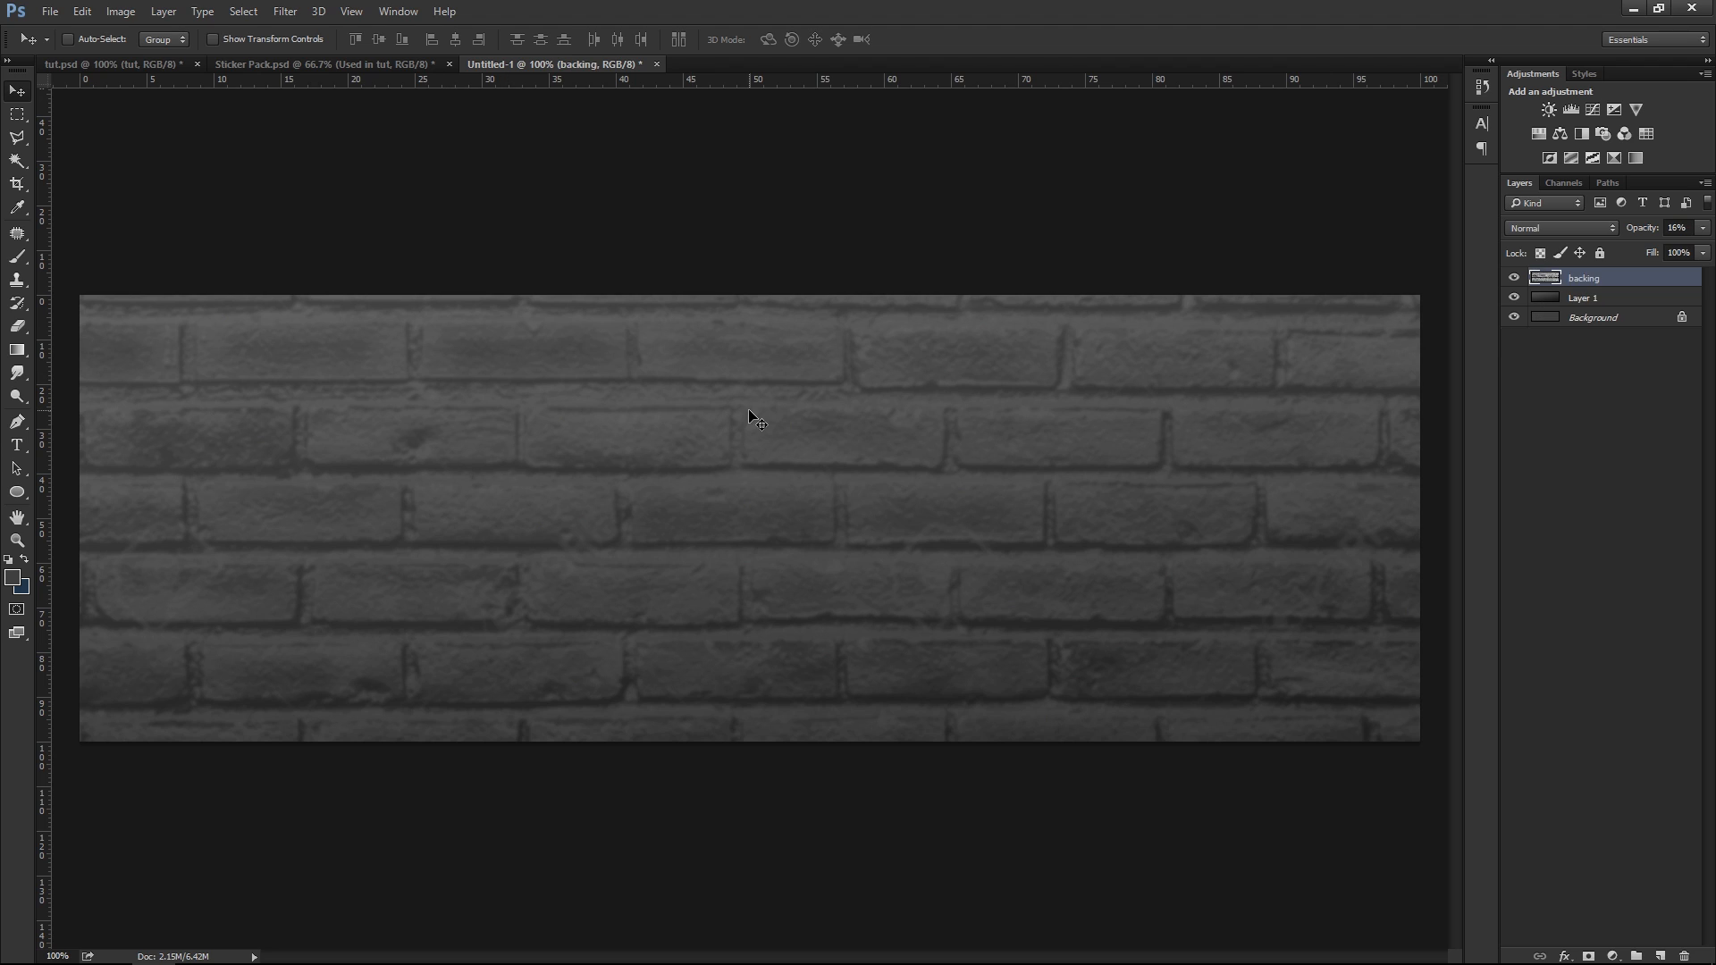
Add the text "Dreamers" above the backing layer in white (#ffffff) and move it near the middle of the canvas
left_click(17, 445)
type("Dreamers")
key("ctrl+a")
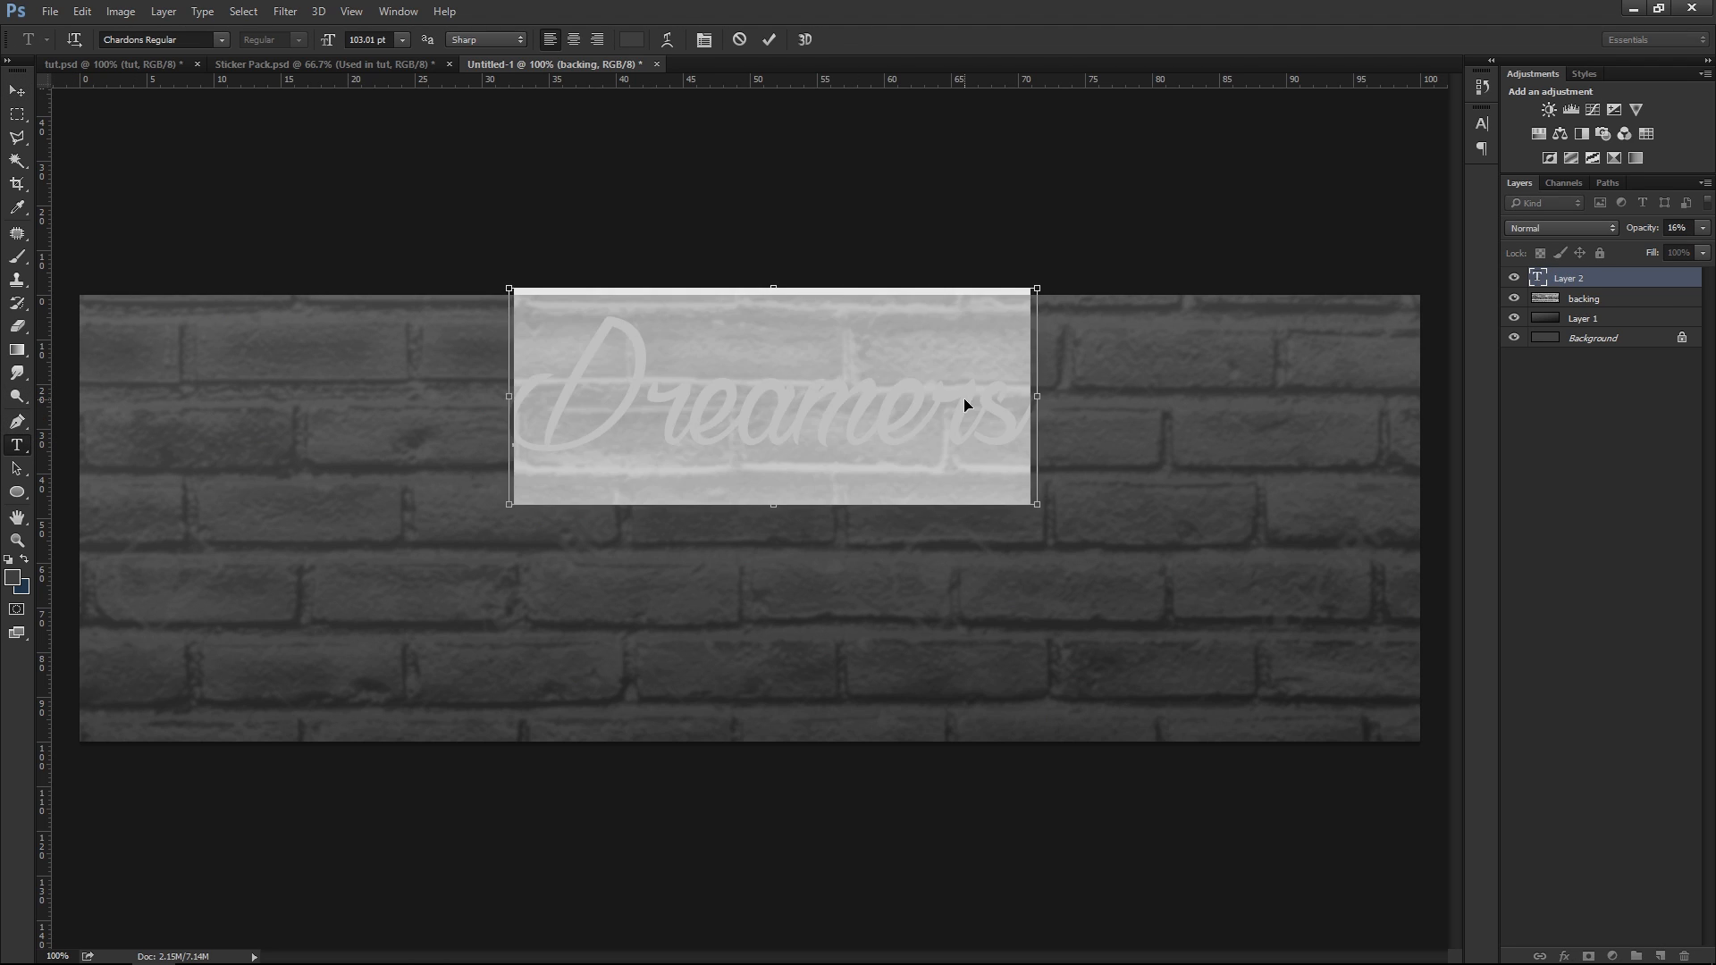
left_click(631, 39)
type("ffffff")
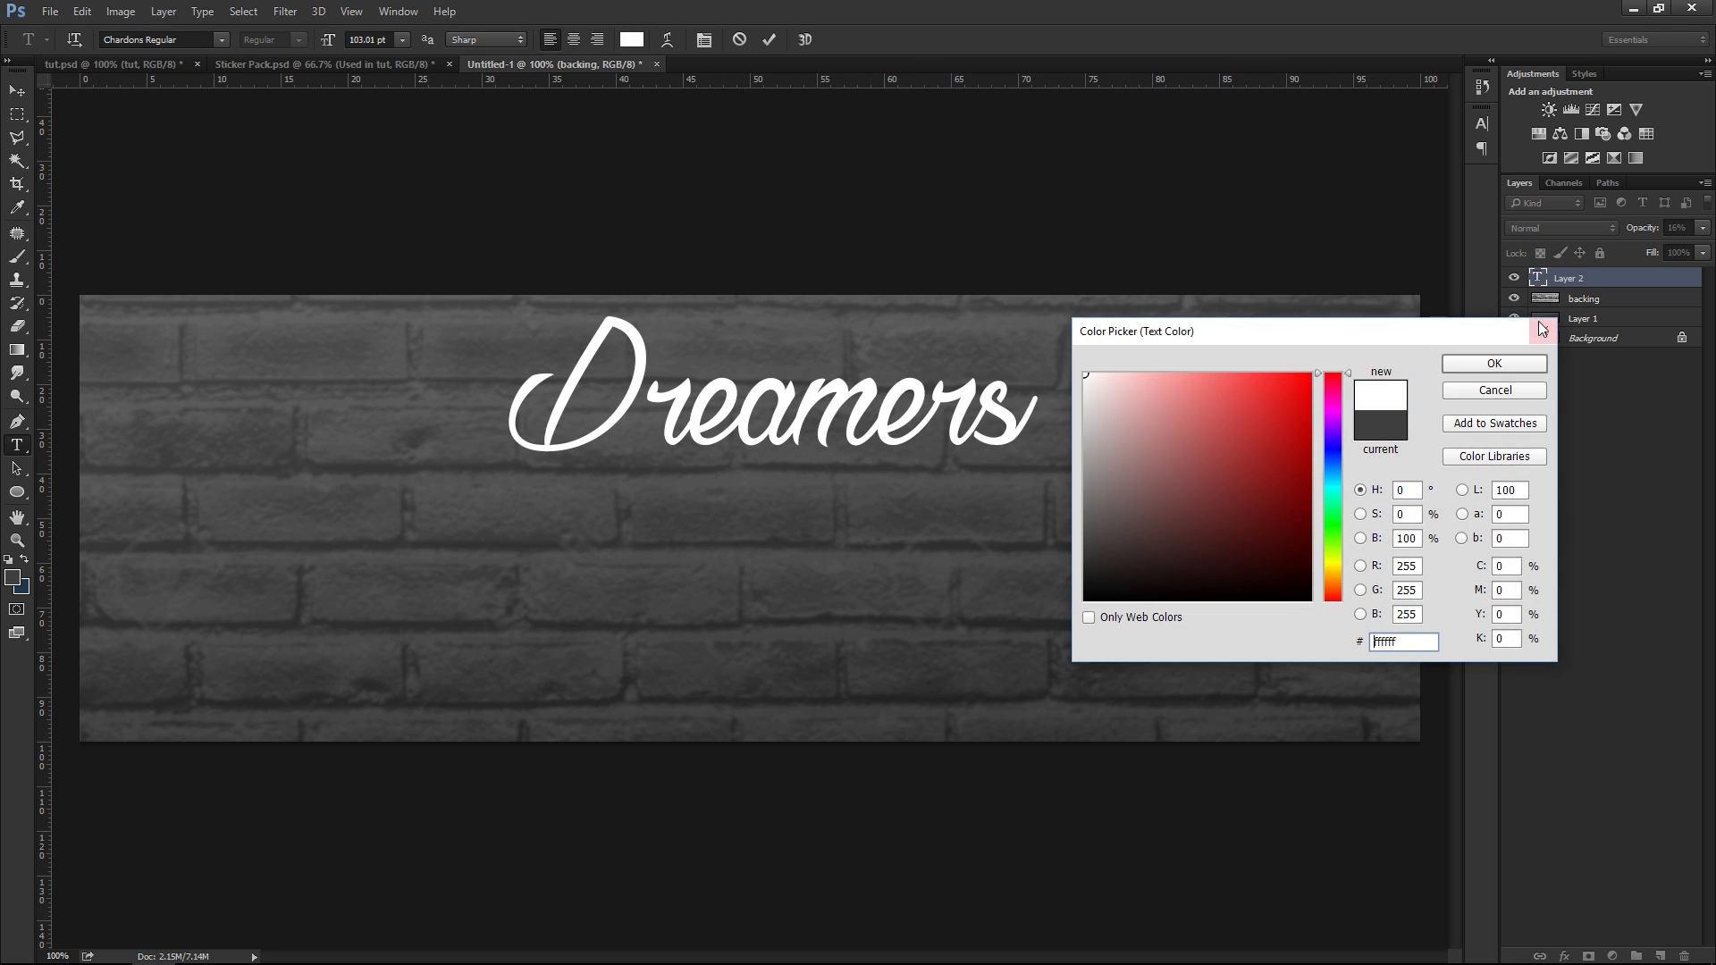
left_click(1494, 363)
left_click(769, 39)
key("v")
left_click_drag(604, 248, 899, 514)
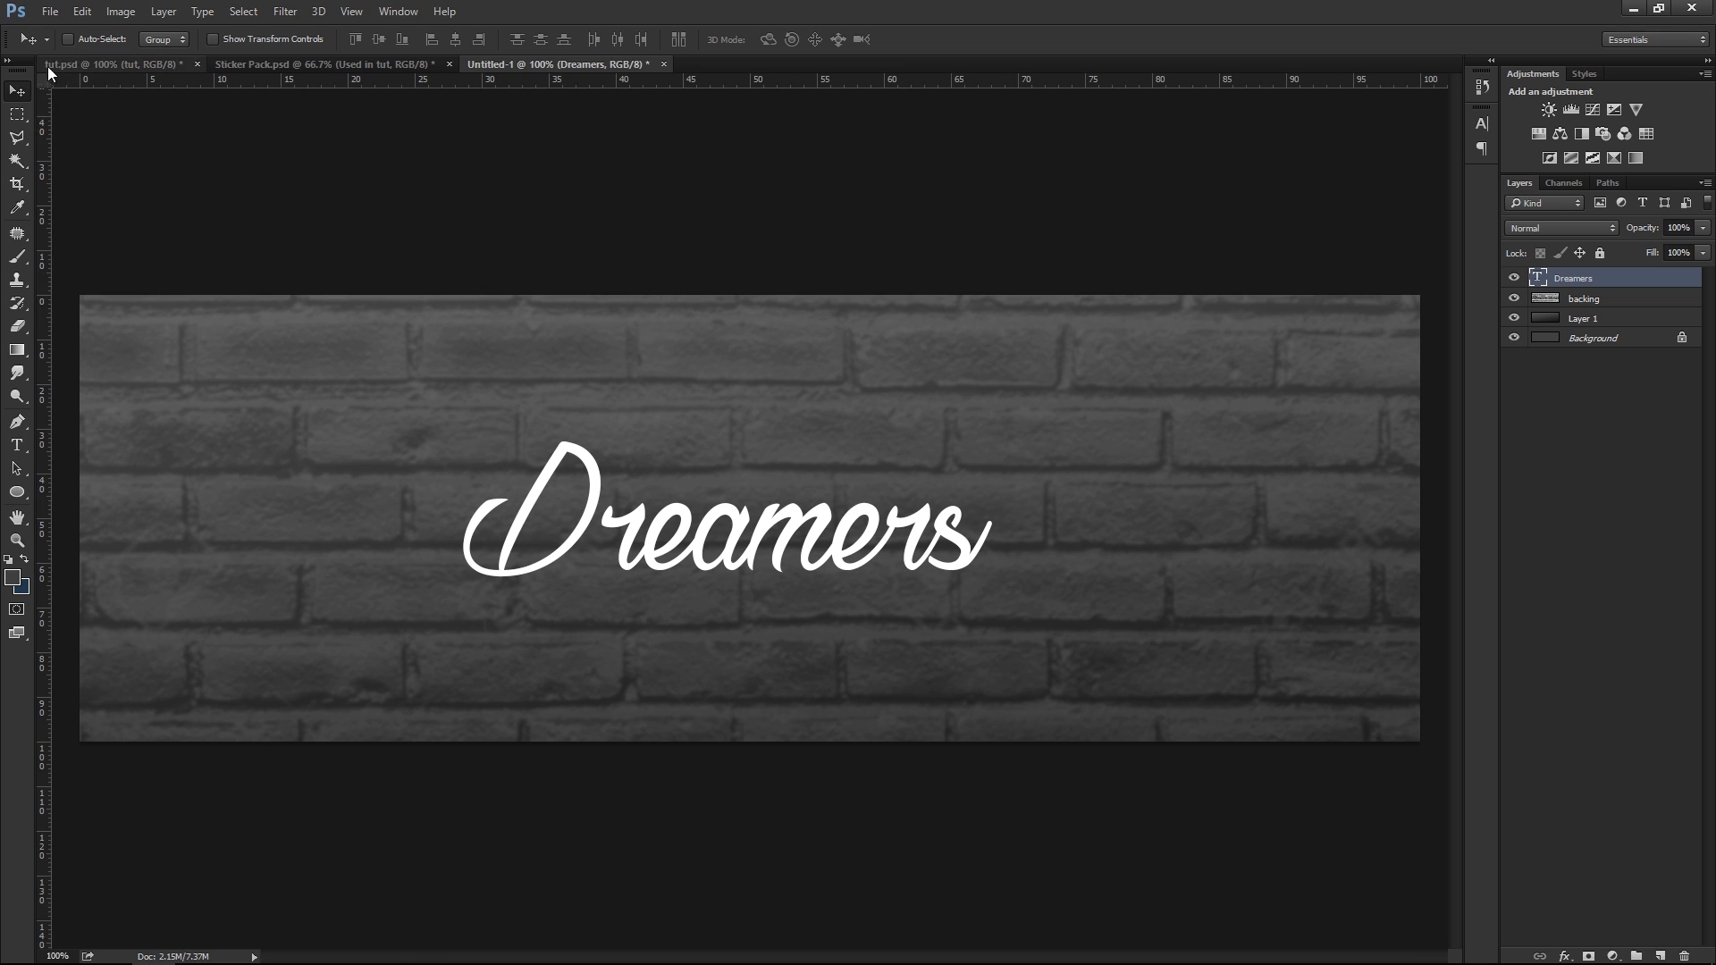
Keep the rulers in percent and place guides along all four canvas edges and through the horizontal and vertical centres
mouse_move(43, 143)
left_mouse_down()
mouse_move(115, 134)
mouse_move(45, 161)
left_mouse_up()
right_click(262, 81)
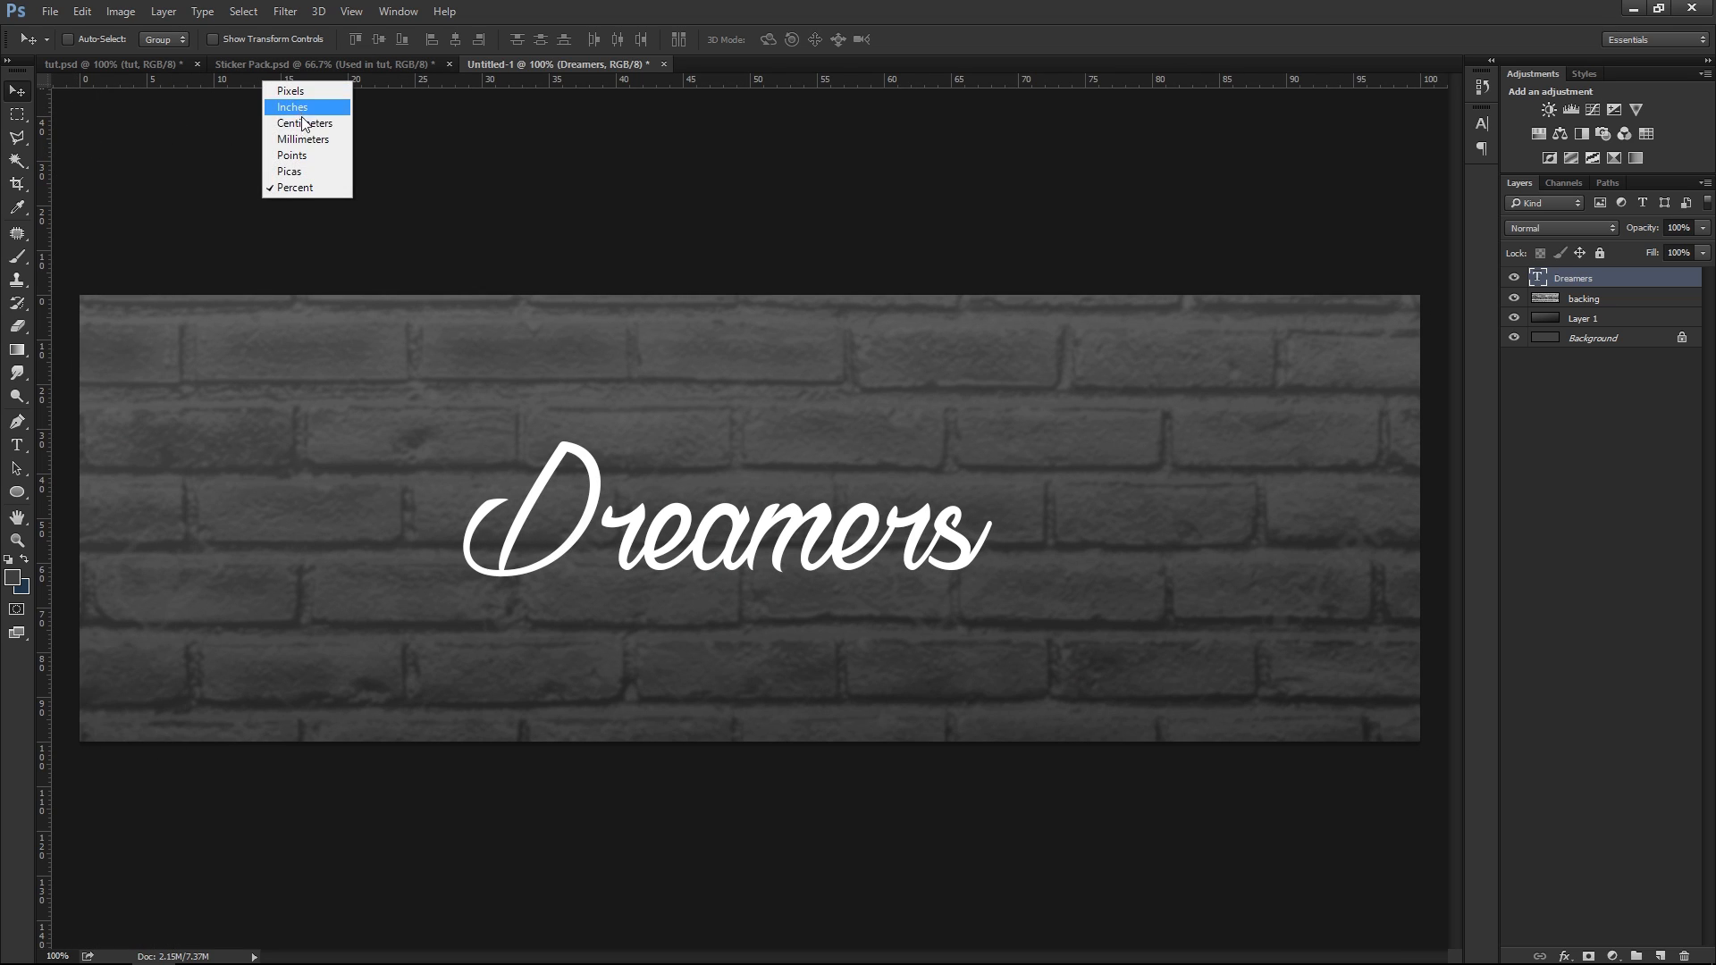
left_click(303, 188)
left_click_drag(41, 209, 749, 242)
left_click_drag(770, 79, 706, 517)
left_click_drag(40, 490, 79, 461)
left_click_drag(234, 82, 225, 294)
left_click_drag(42, 347, 1419, 367)
left_click_drag(1088, 85, 1003, 741)
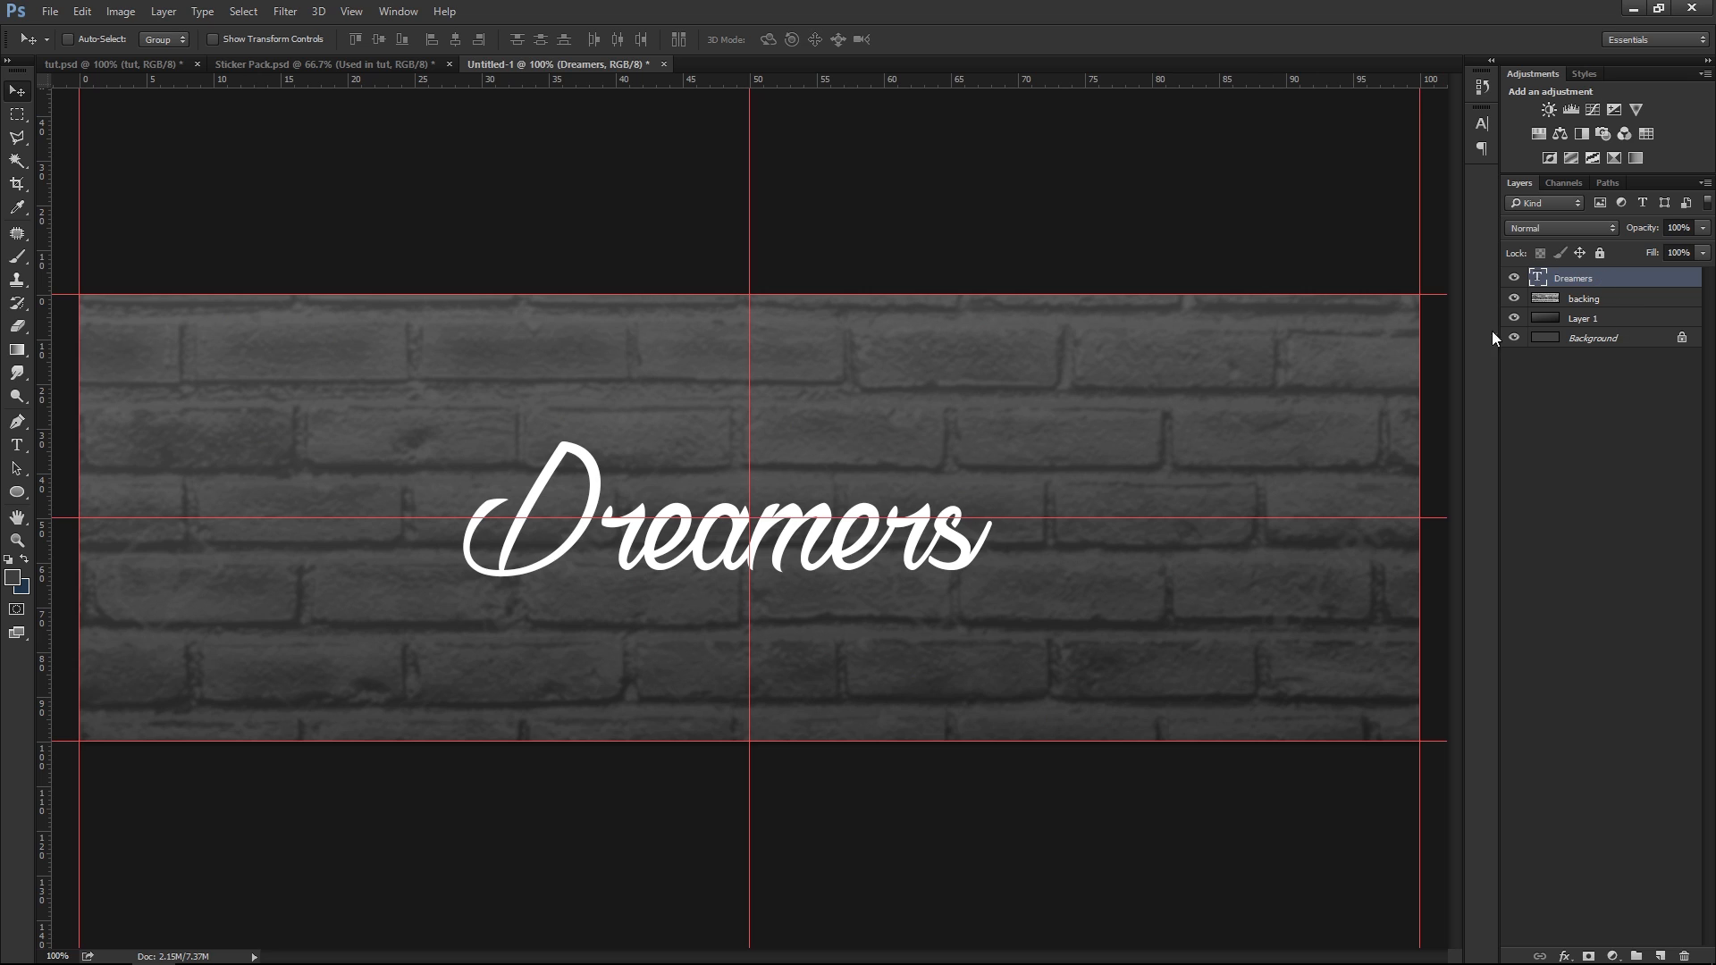
Centre the Dreamers text on the middle guides and scale it down to about 77 pt
key("ctrl+t")
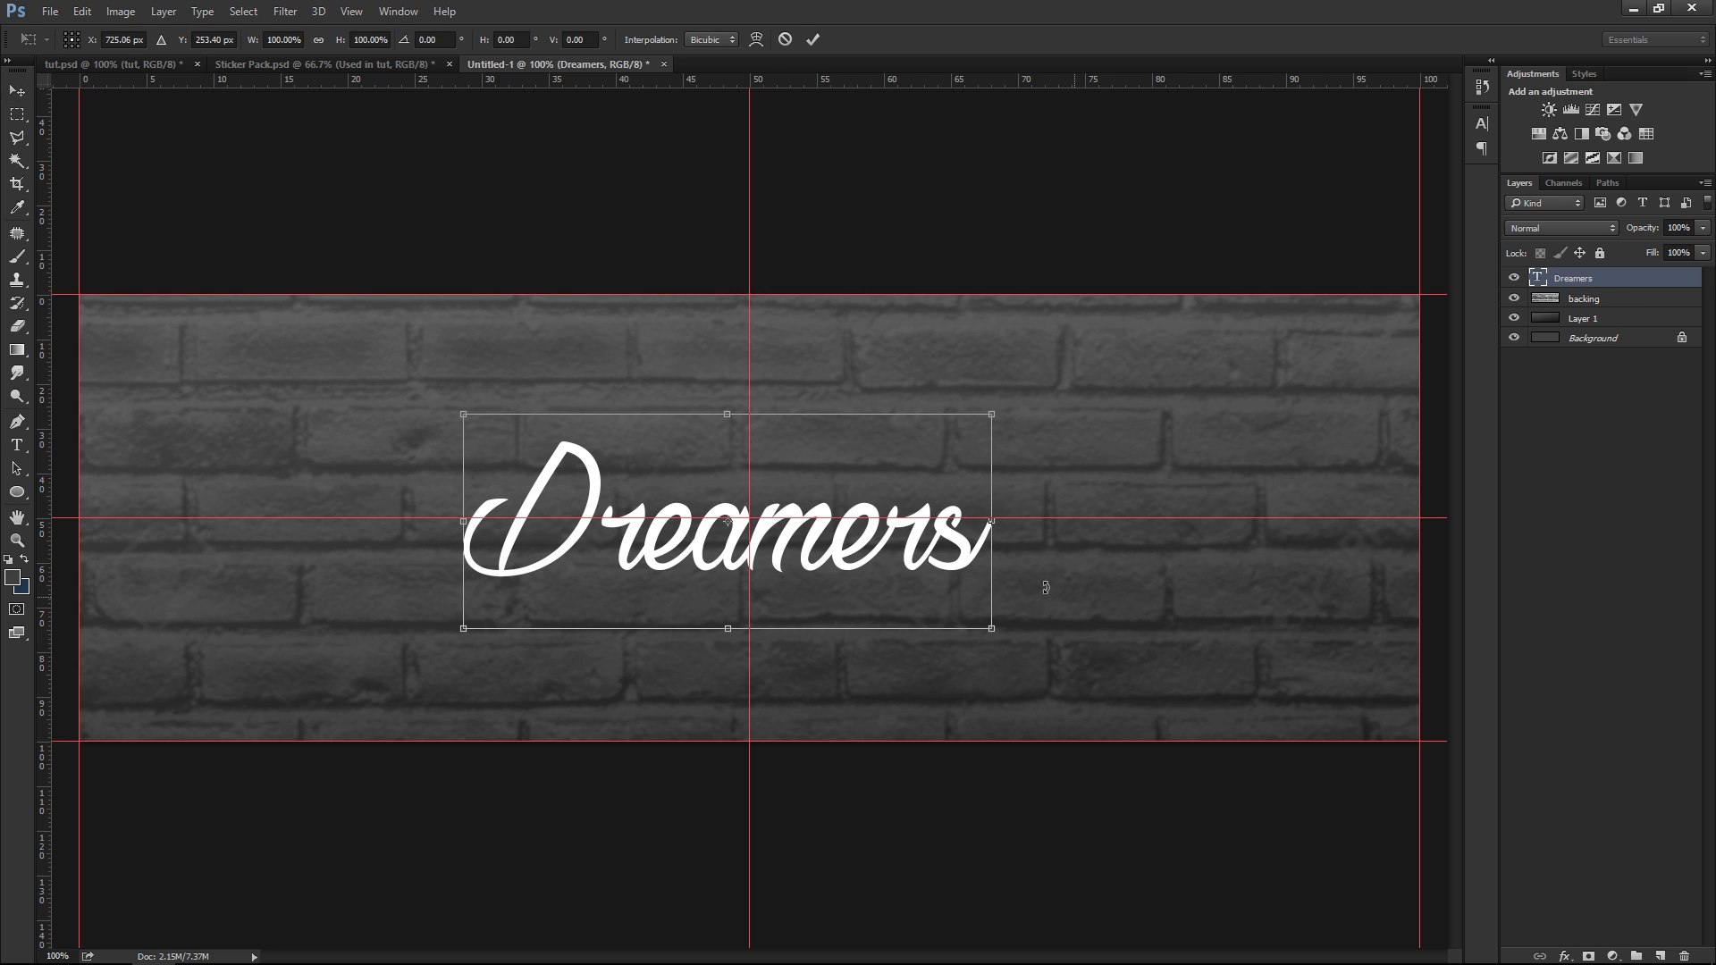
left_click_drag(848, 540, 869, 535)
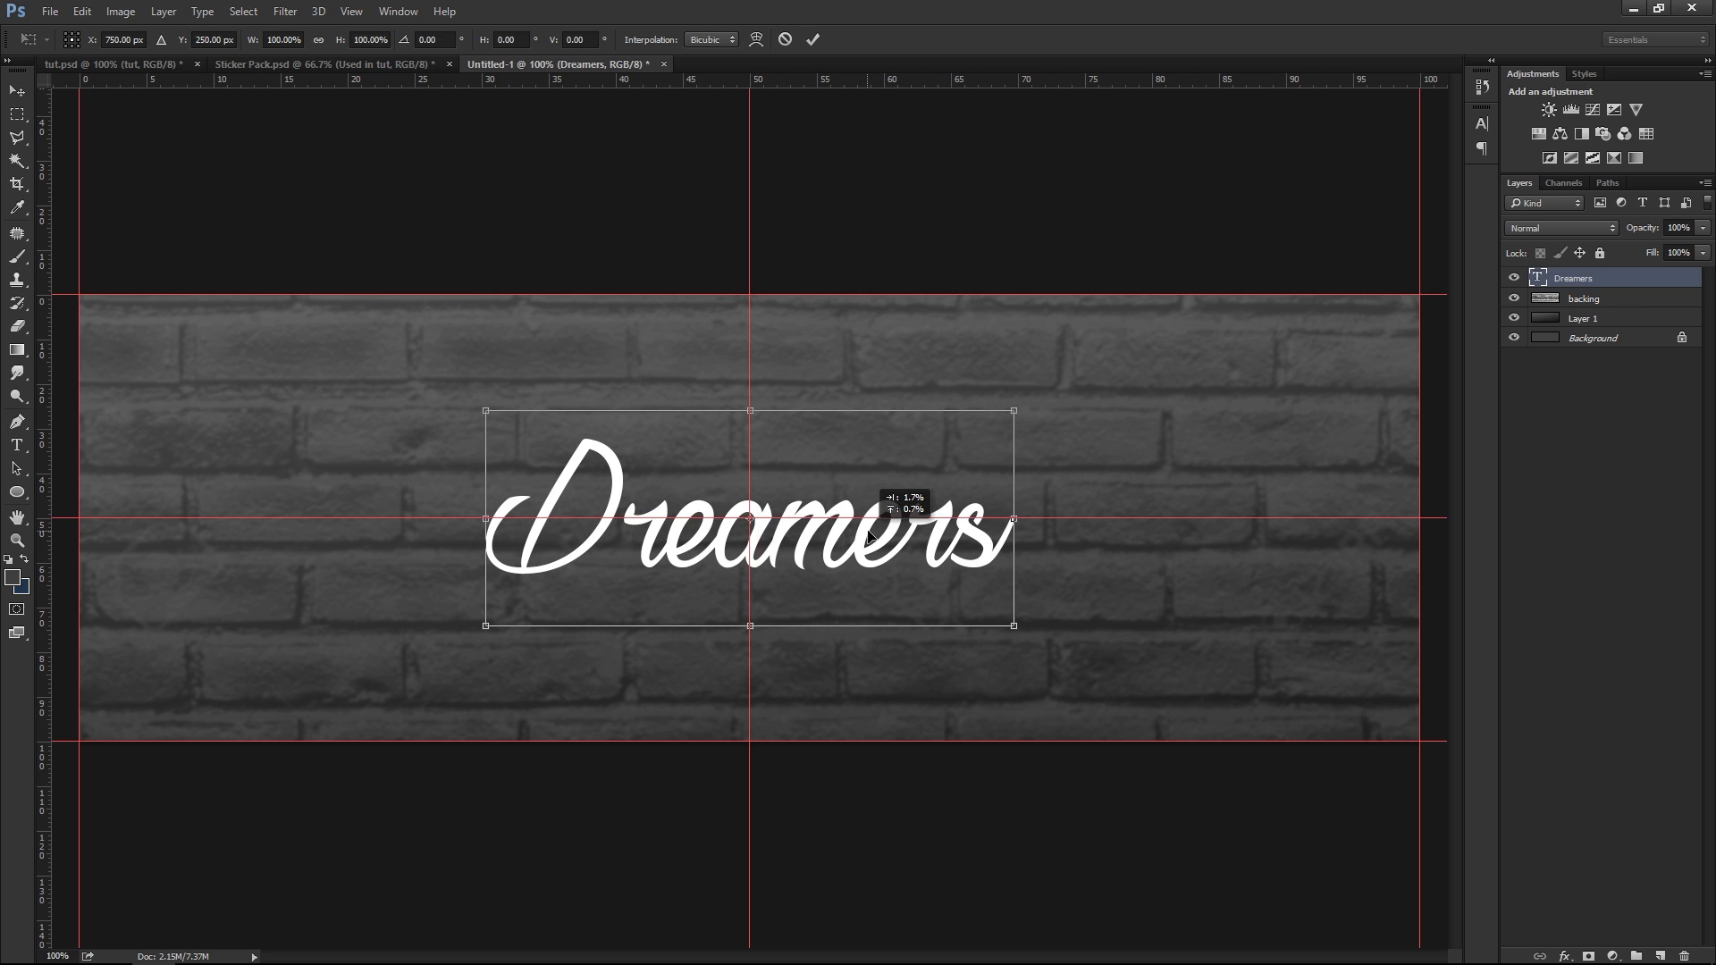
key("Left")
key("Up")
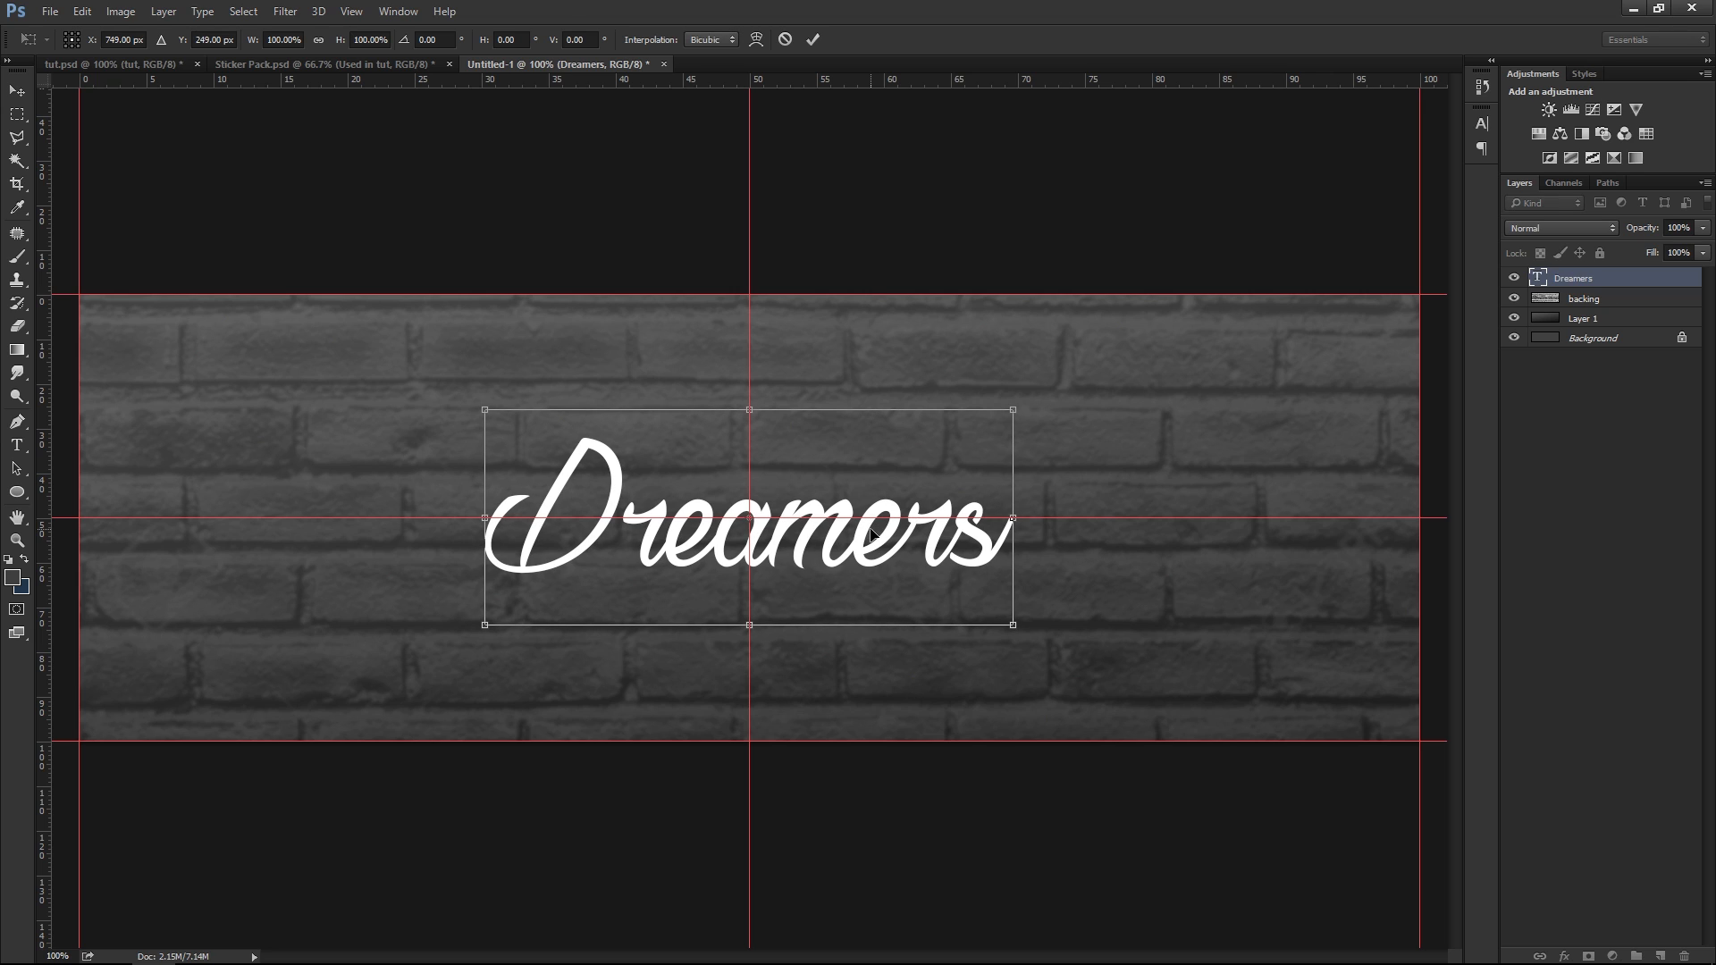
left_click_drag(1014, 409, 946, 437)
key("Return")
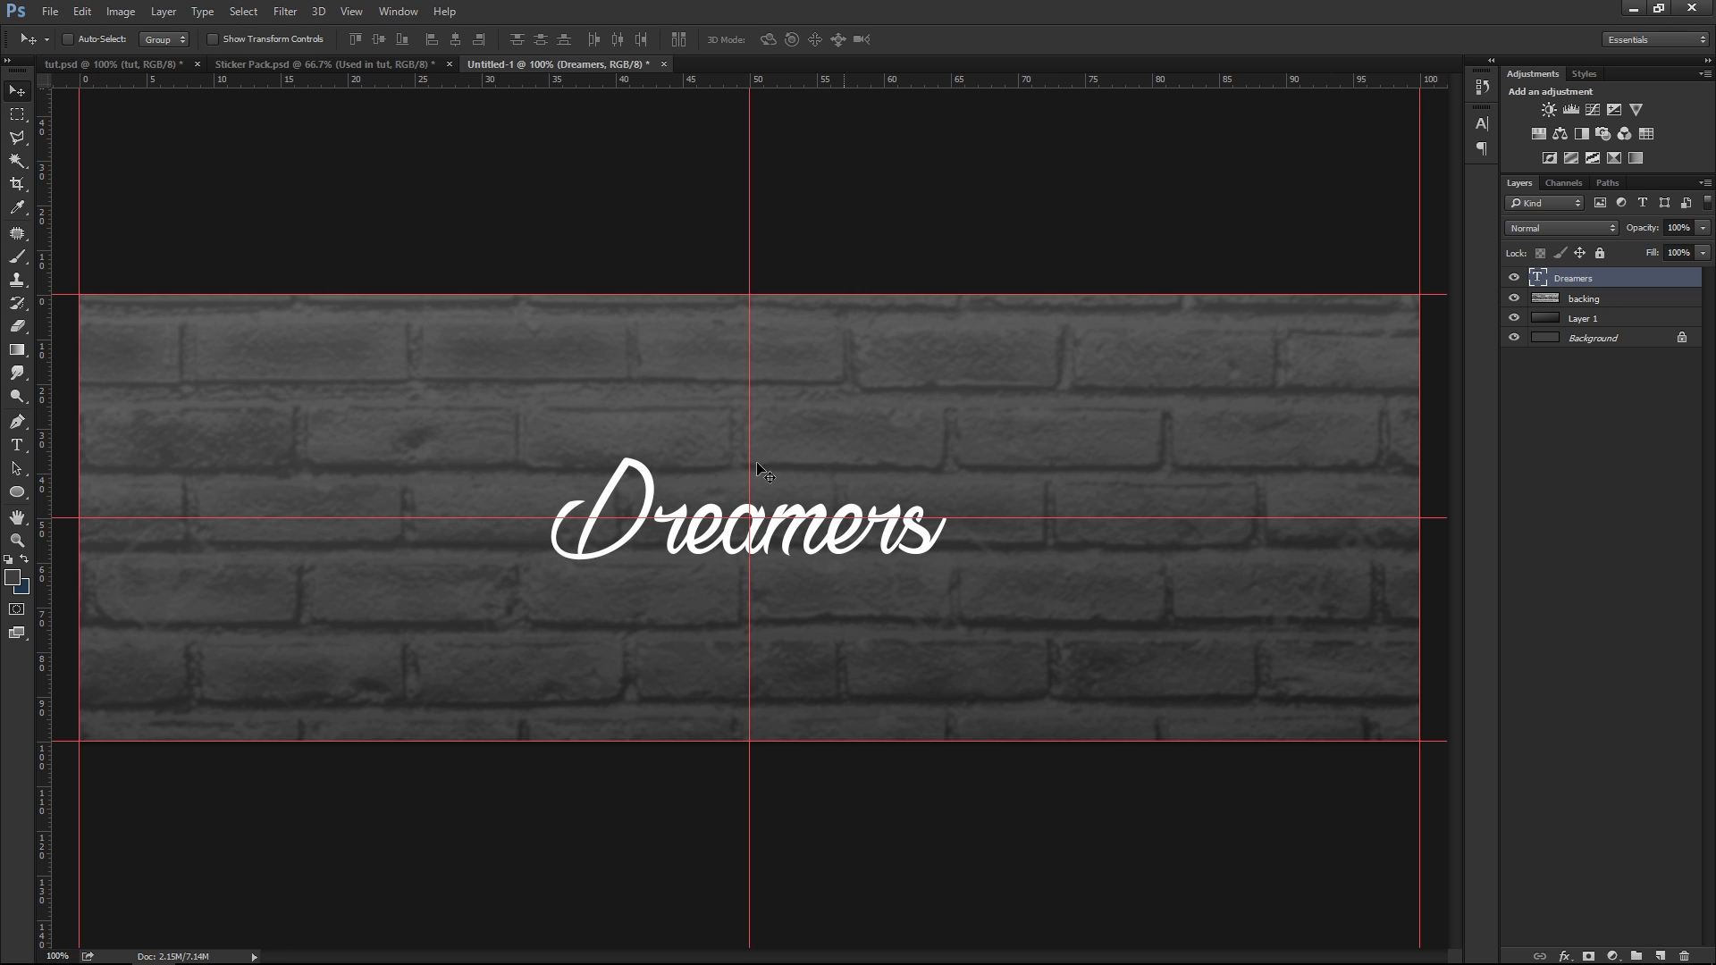
Change the colour of the whole Dreamers text to a medium grey
left_click(24, 444)
double_click(894, 546)
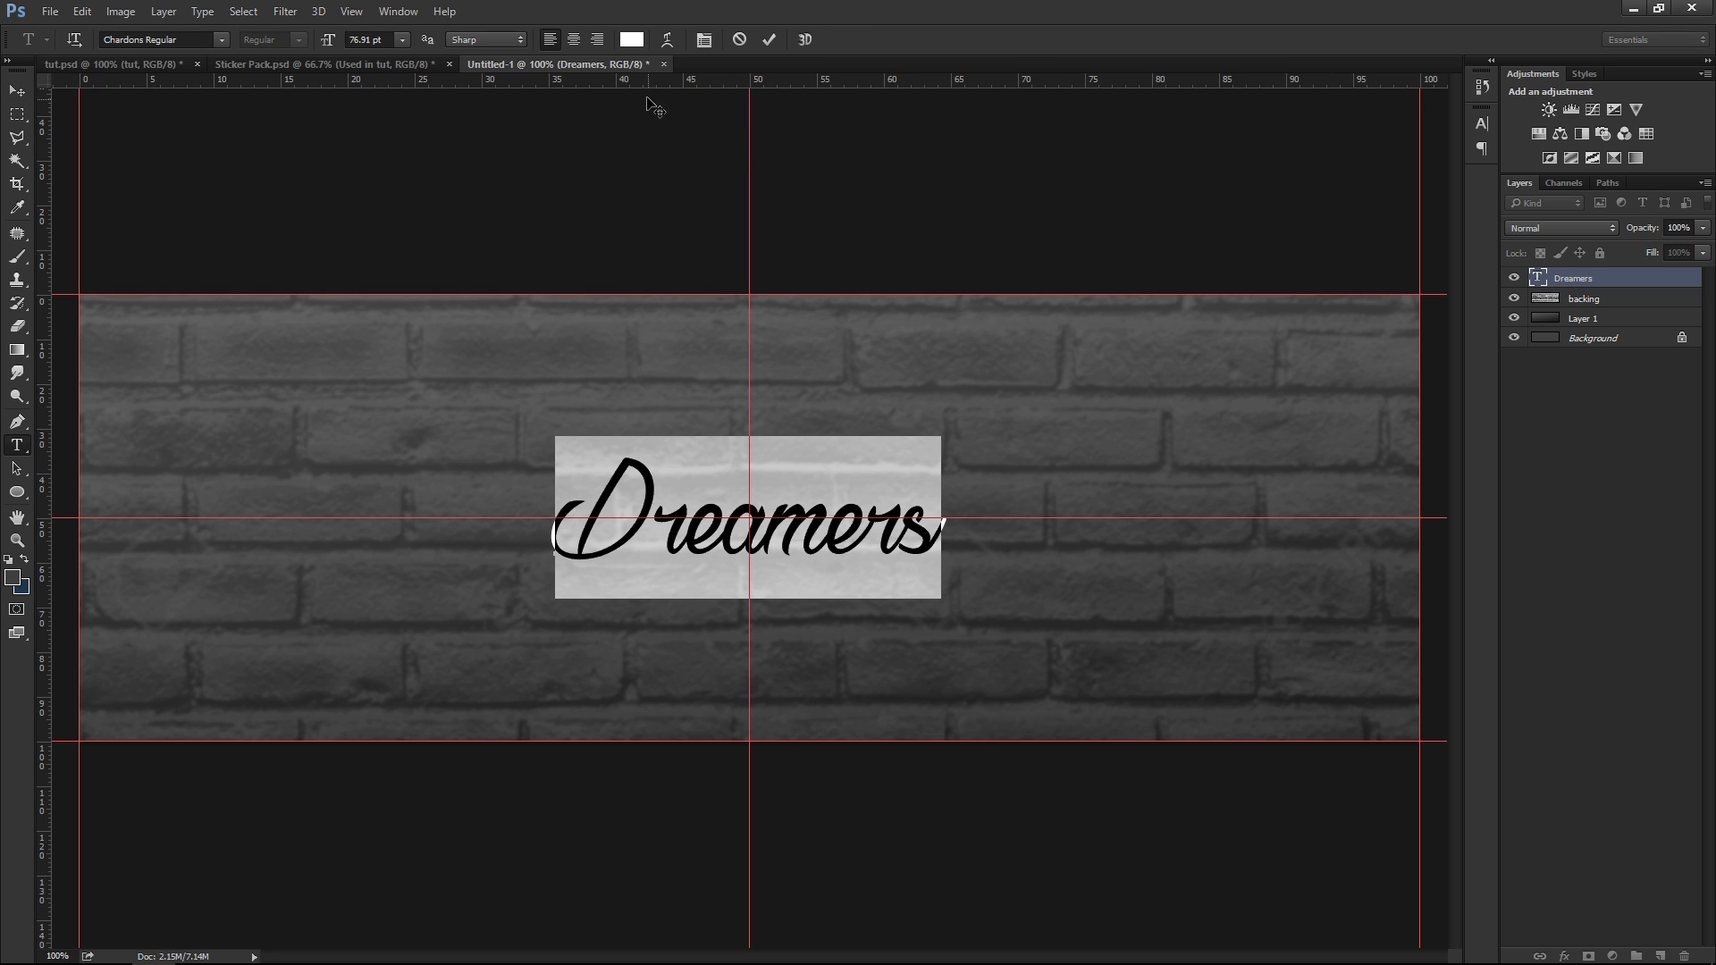
left_click(632, 40)
mouse_move(1130, 460)
left_mouse_down()
mouse_move(1153, 491)
mouse_move(1084, 471)
mouse_move(1084, 442)
mouse_move(1087, 467)
mouse_move(1167, 494)
mouse_move(1085, 494)
left_mouse_up()
left_click(1450, 363)
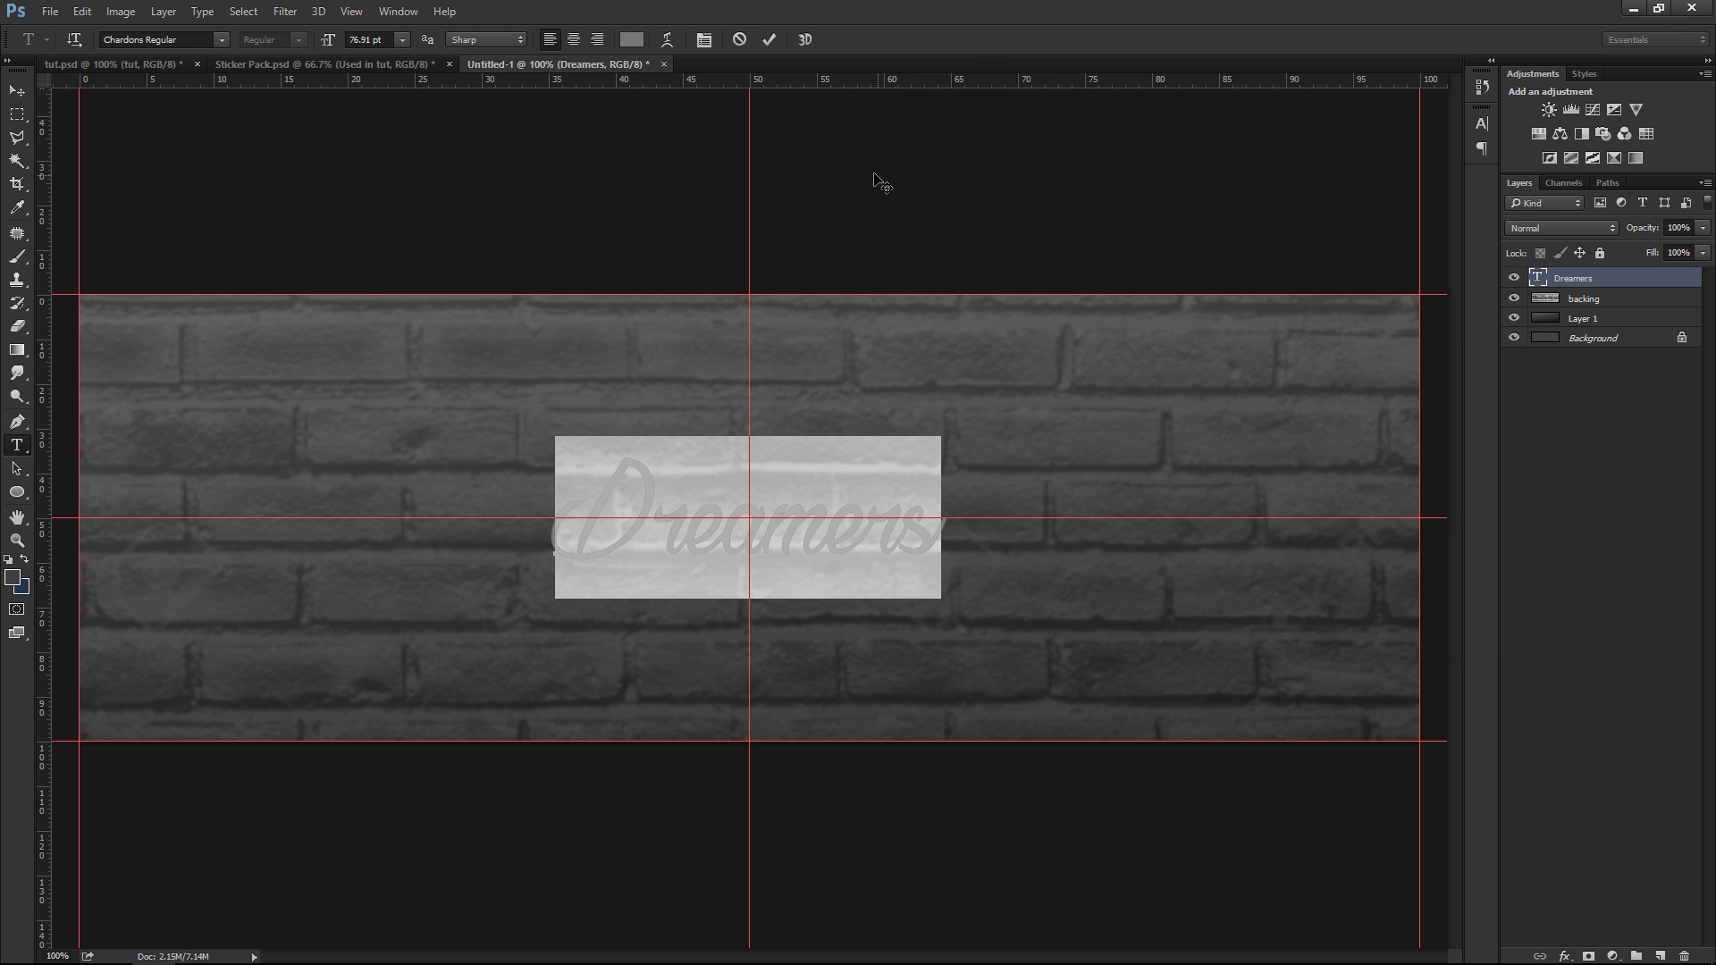
left_click(769, 39)
Insert a space between the D and the r of Dreamers and reduce its tracking to bring the letters close together
scroll(693, 518, "up", 1)
scroll(911, 528, "down", 1)
left_click_drag(788, 531, 748, 527)
scroll(748, 528, "up", 1)
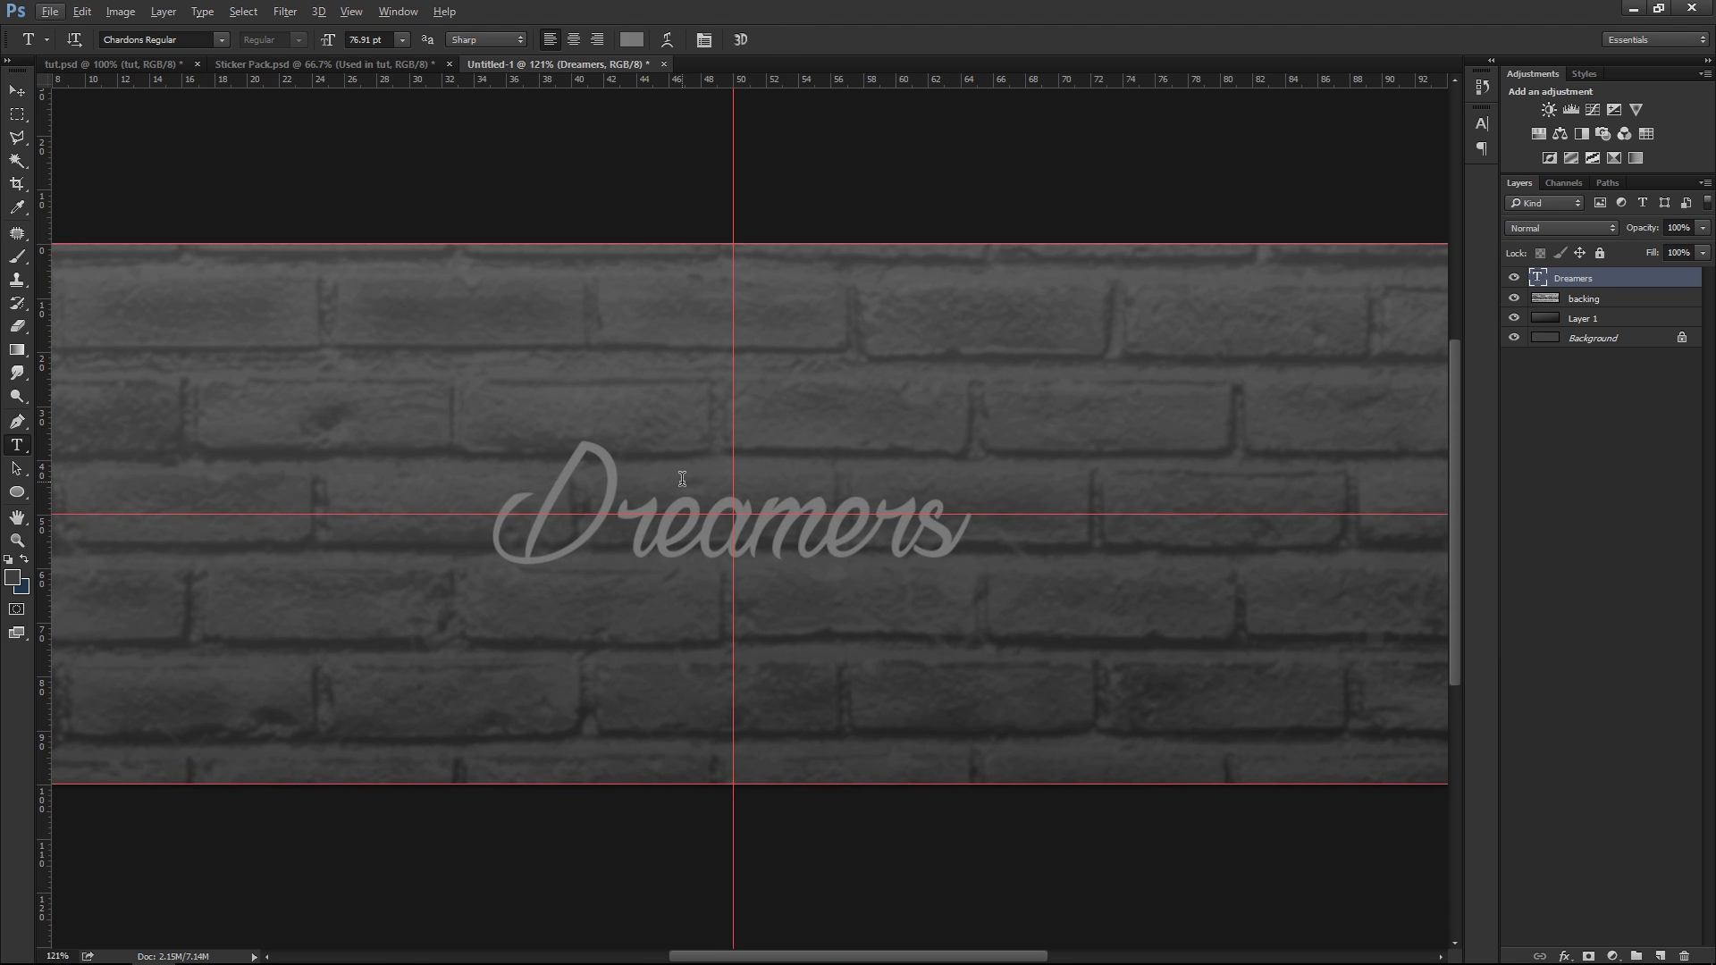
scroll(617, 490, "up", 1)
scroll(625, 518, "up", 3)
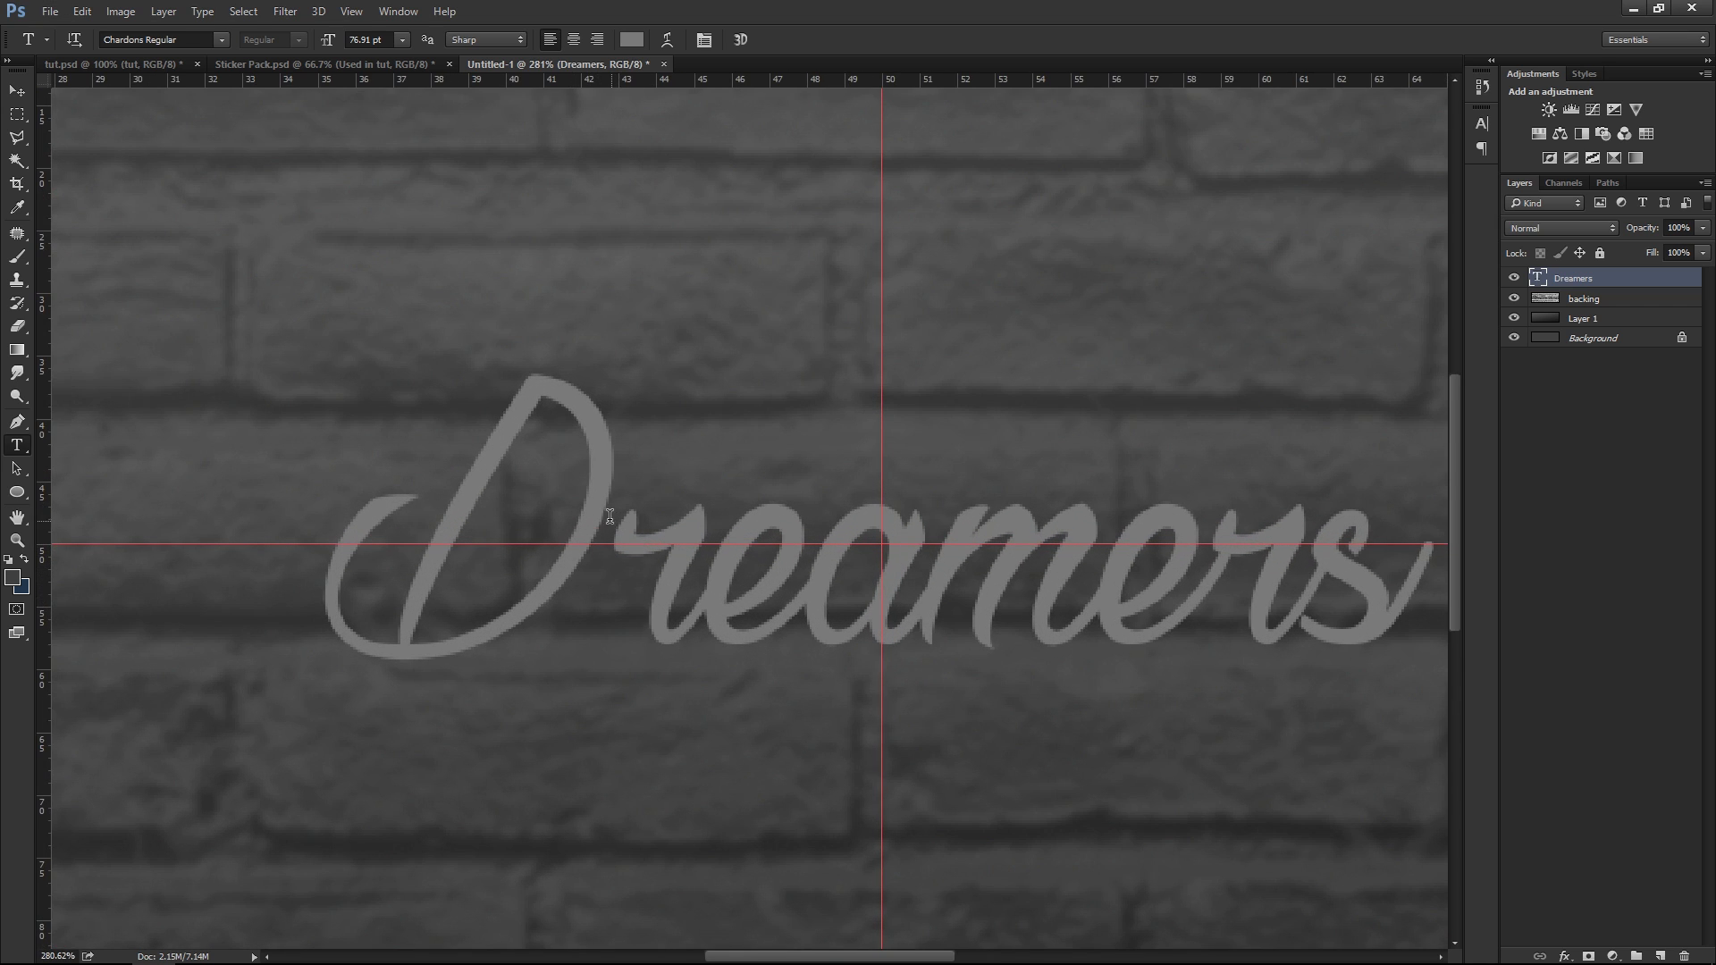
scroll(683, 526, "down", 2)
left_click(781, 521)
scroll(781, 522, "down", 1)
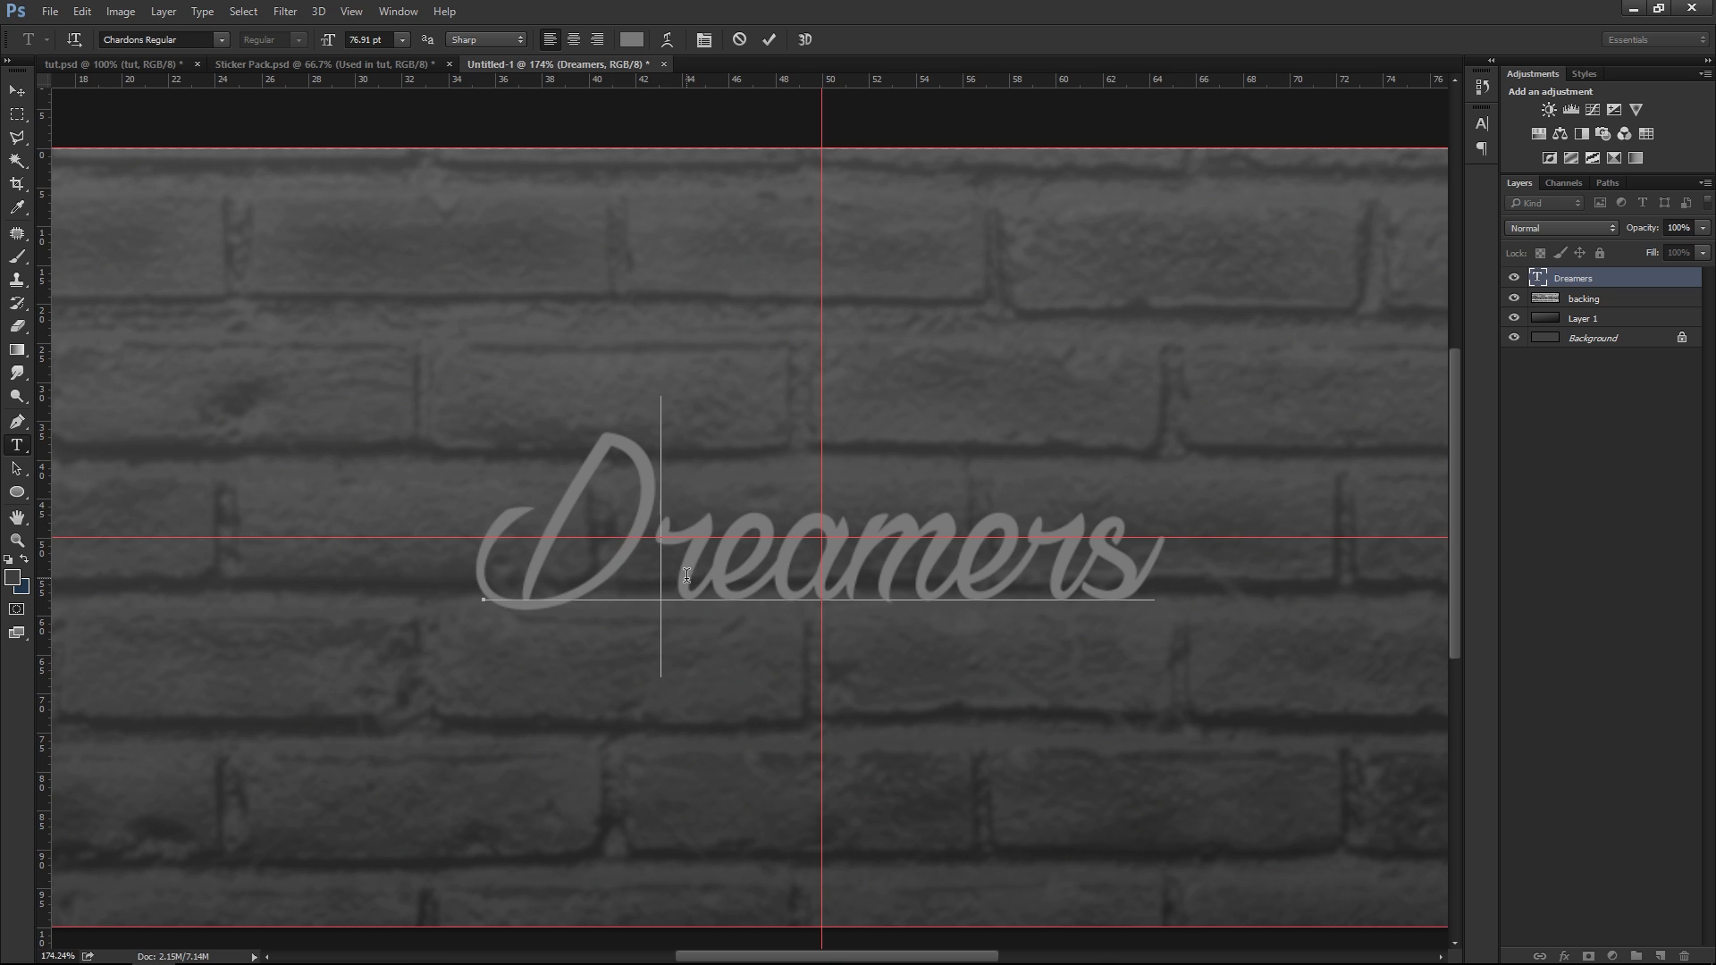
left_click_drag(714, 569, 637, 565)
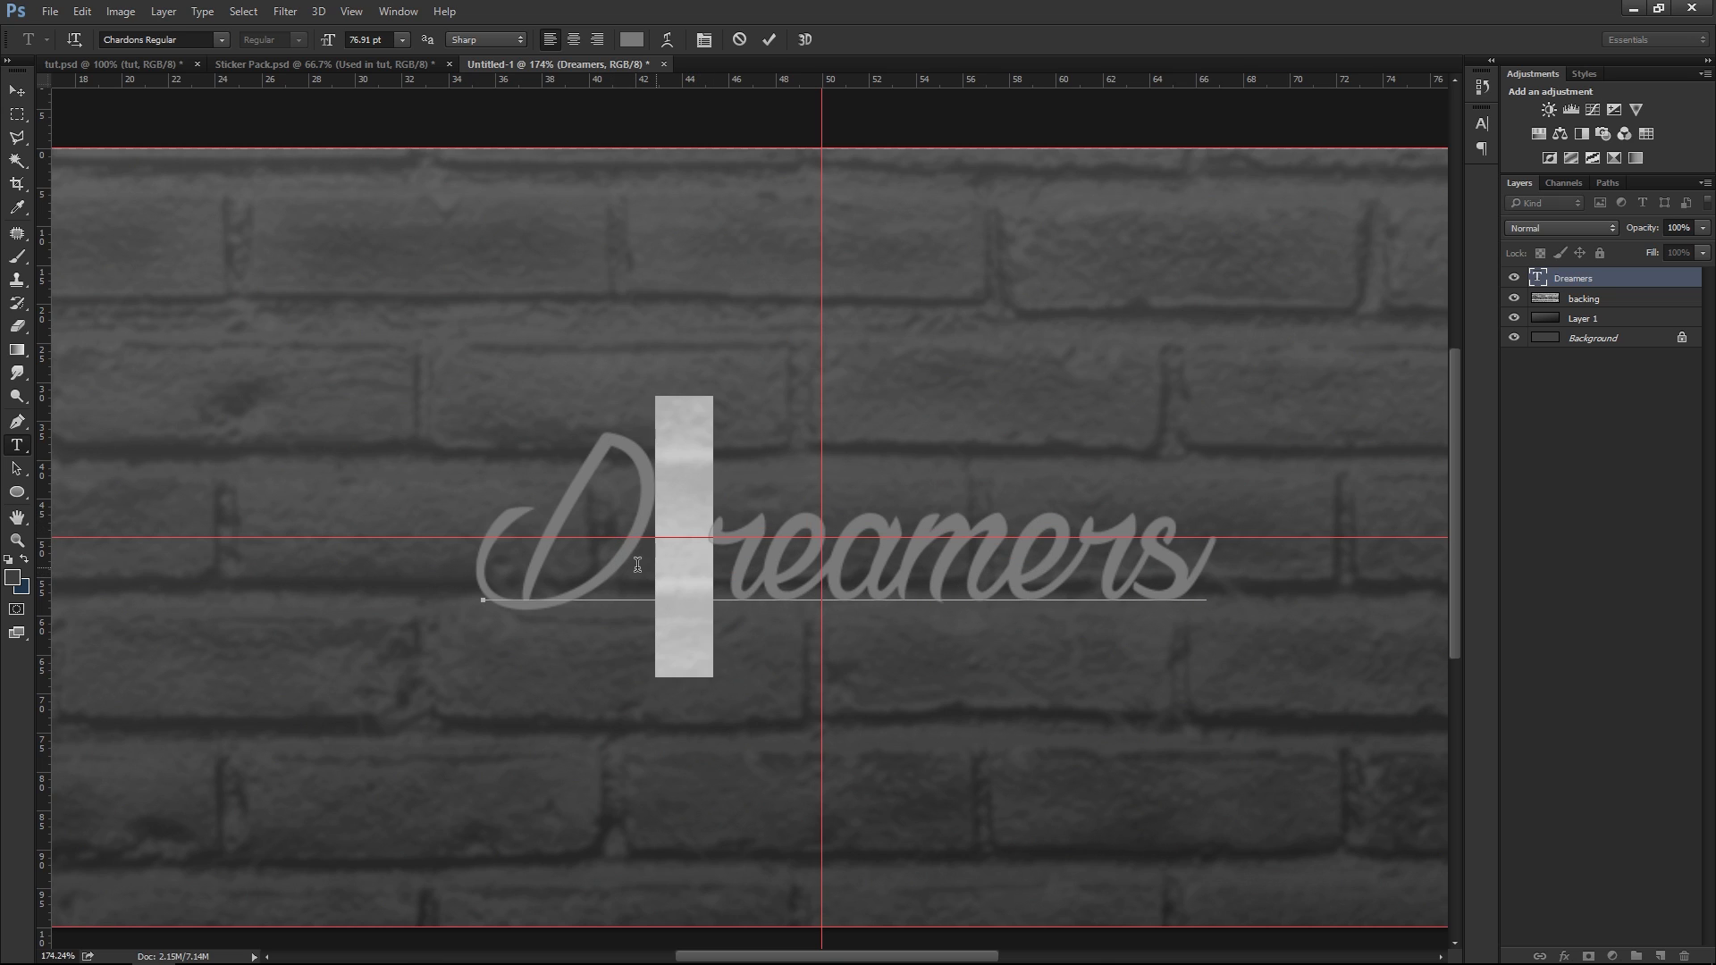
key("ctrl")
key("ctrl+t")
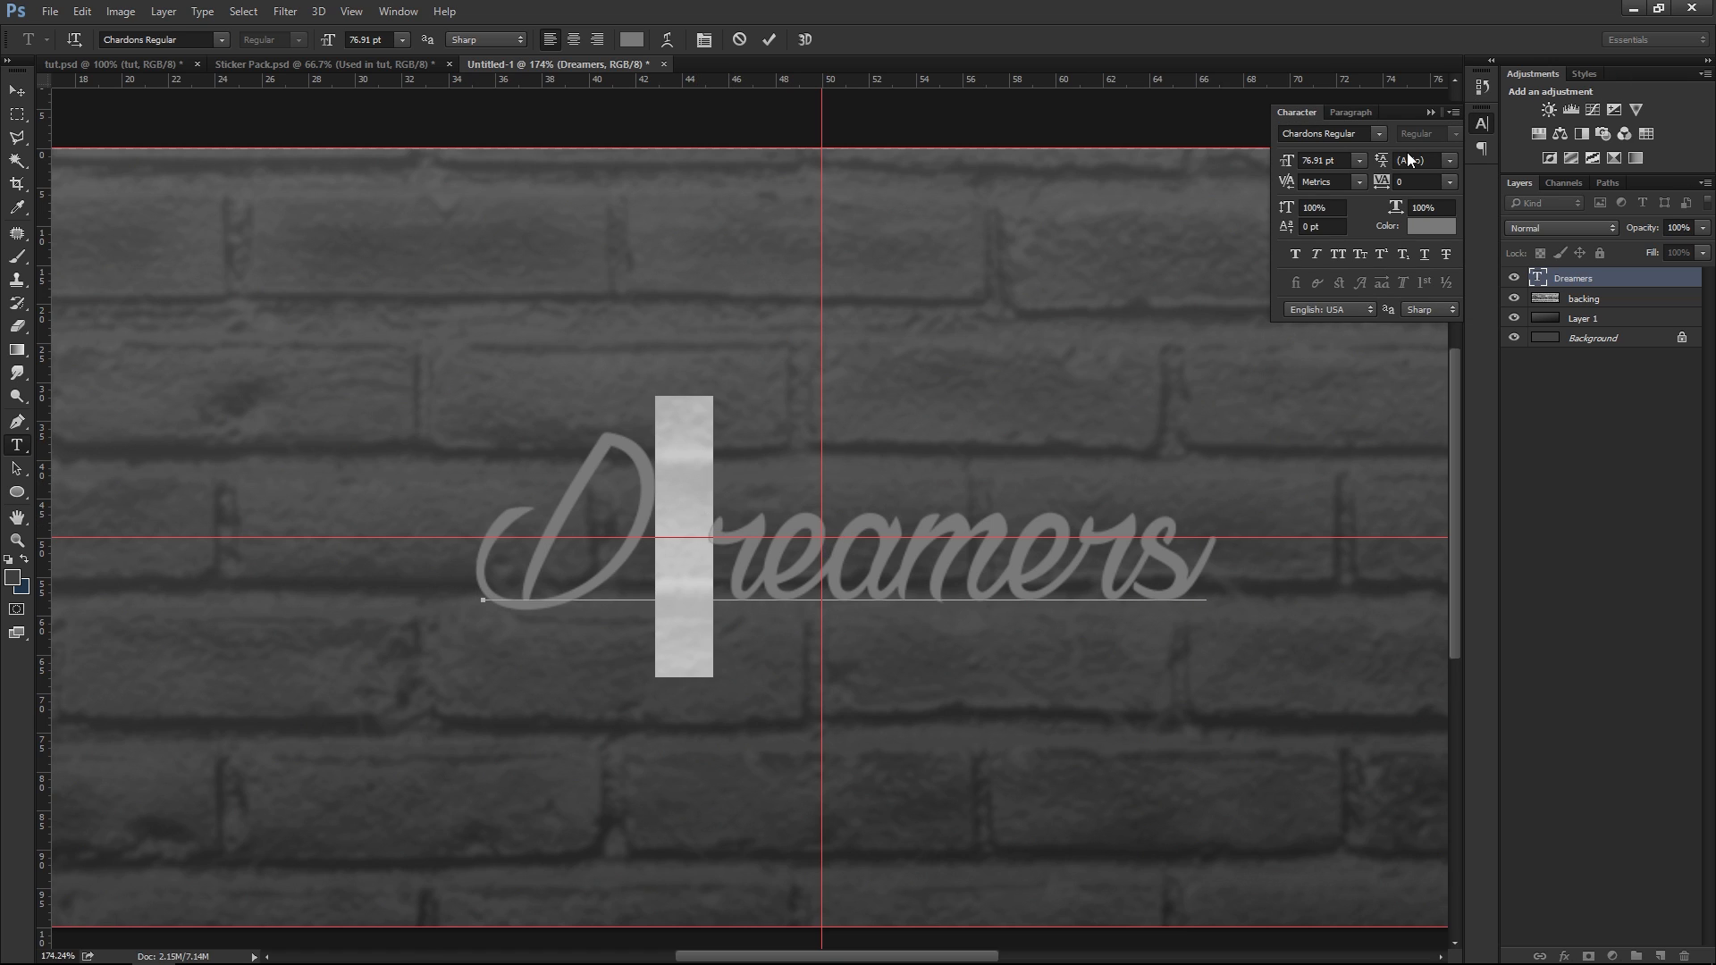
left_click_drag(1381, 184, 1371, 186)
left_click(769, 40)
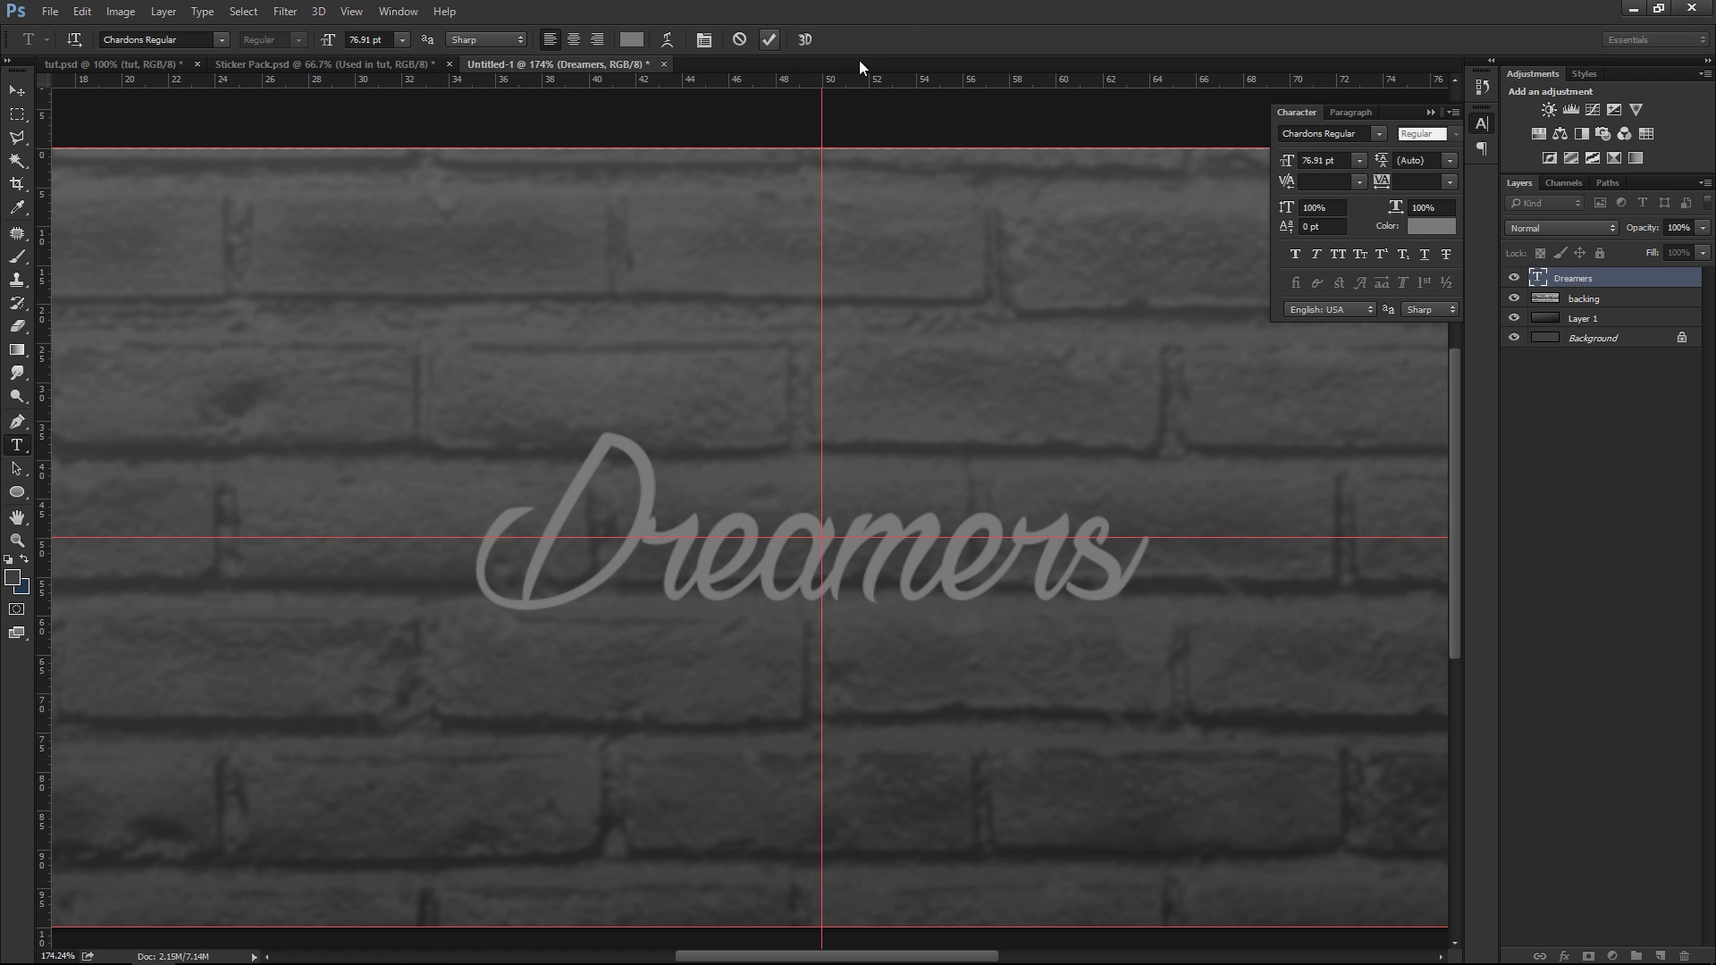
Fit the whole header in view and close the Character and Paragraph panel group
scroll(833, 330, "down", 7)
scroll(804, 384, "up", 3)
scroll(754, 447, "down", 2)
scroll(622, 559, "up", 1)
scroll(831, 507, "down", 1)
scroll(845, 503, "up", 1)
scroll(845, 503, "down", 1)
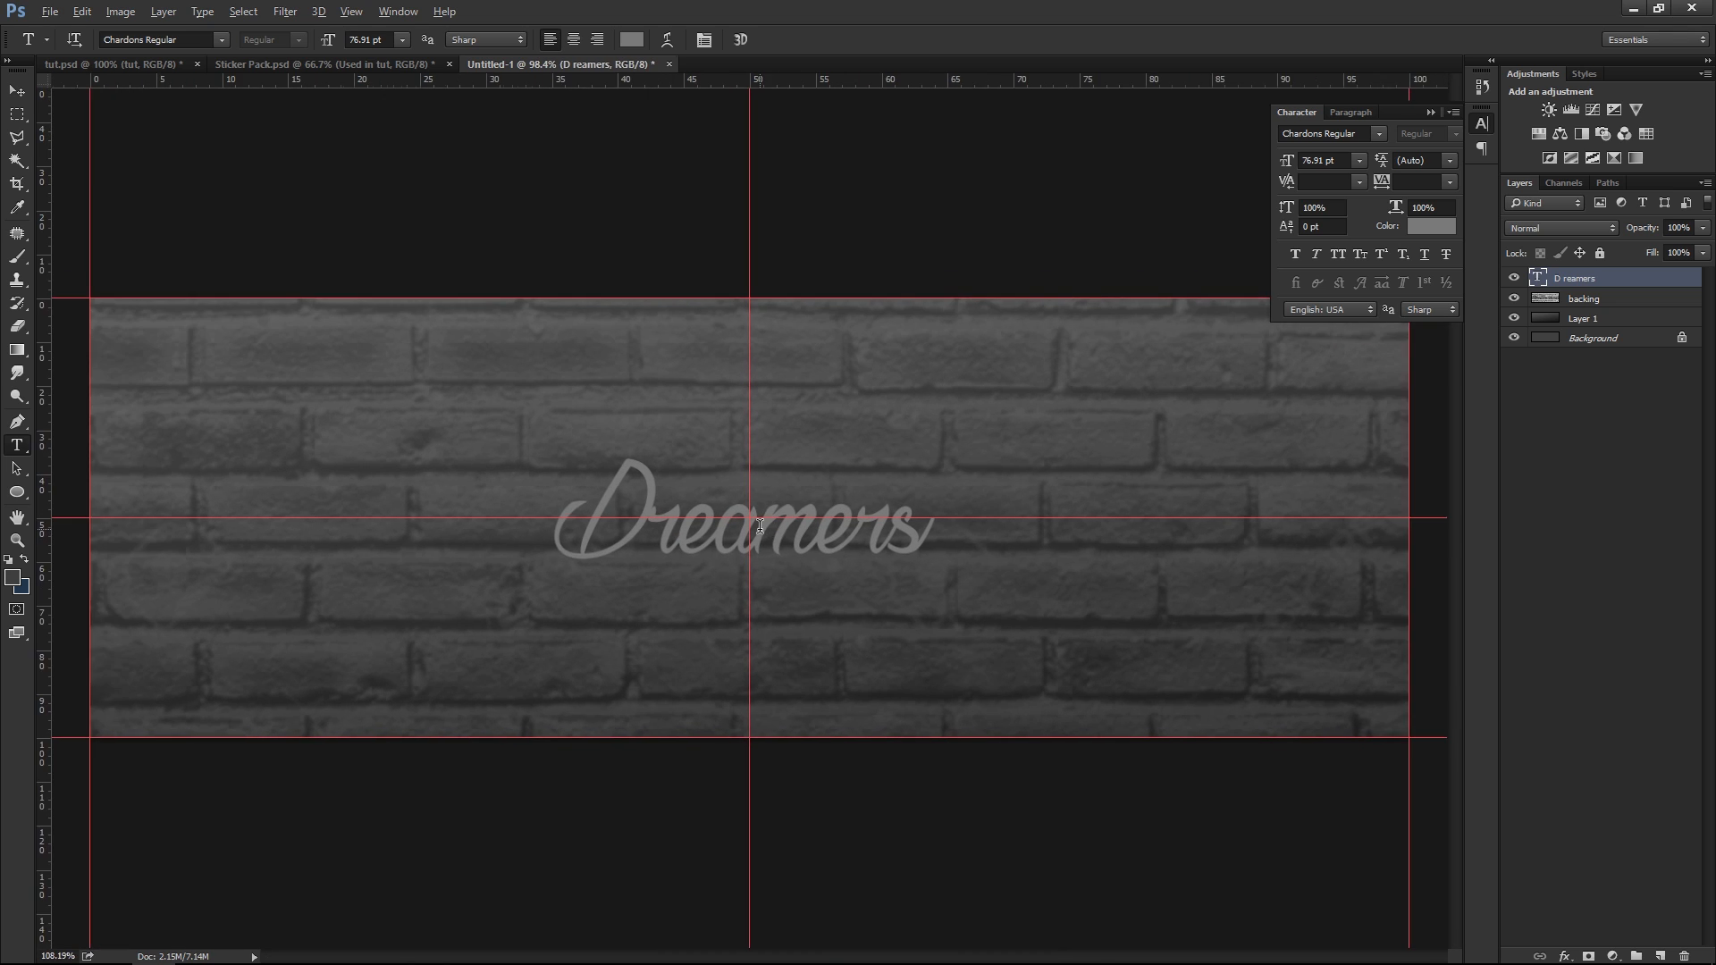
left_click(17, 90)
right_click(1398, 104)
left_click(1430, 134)
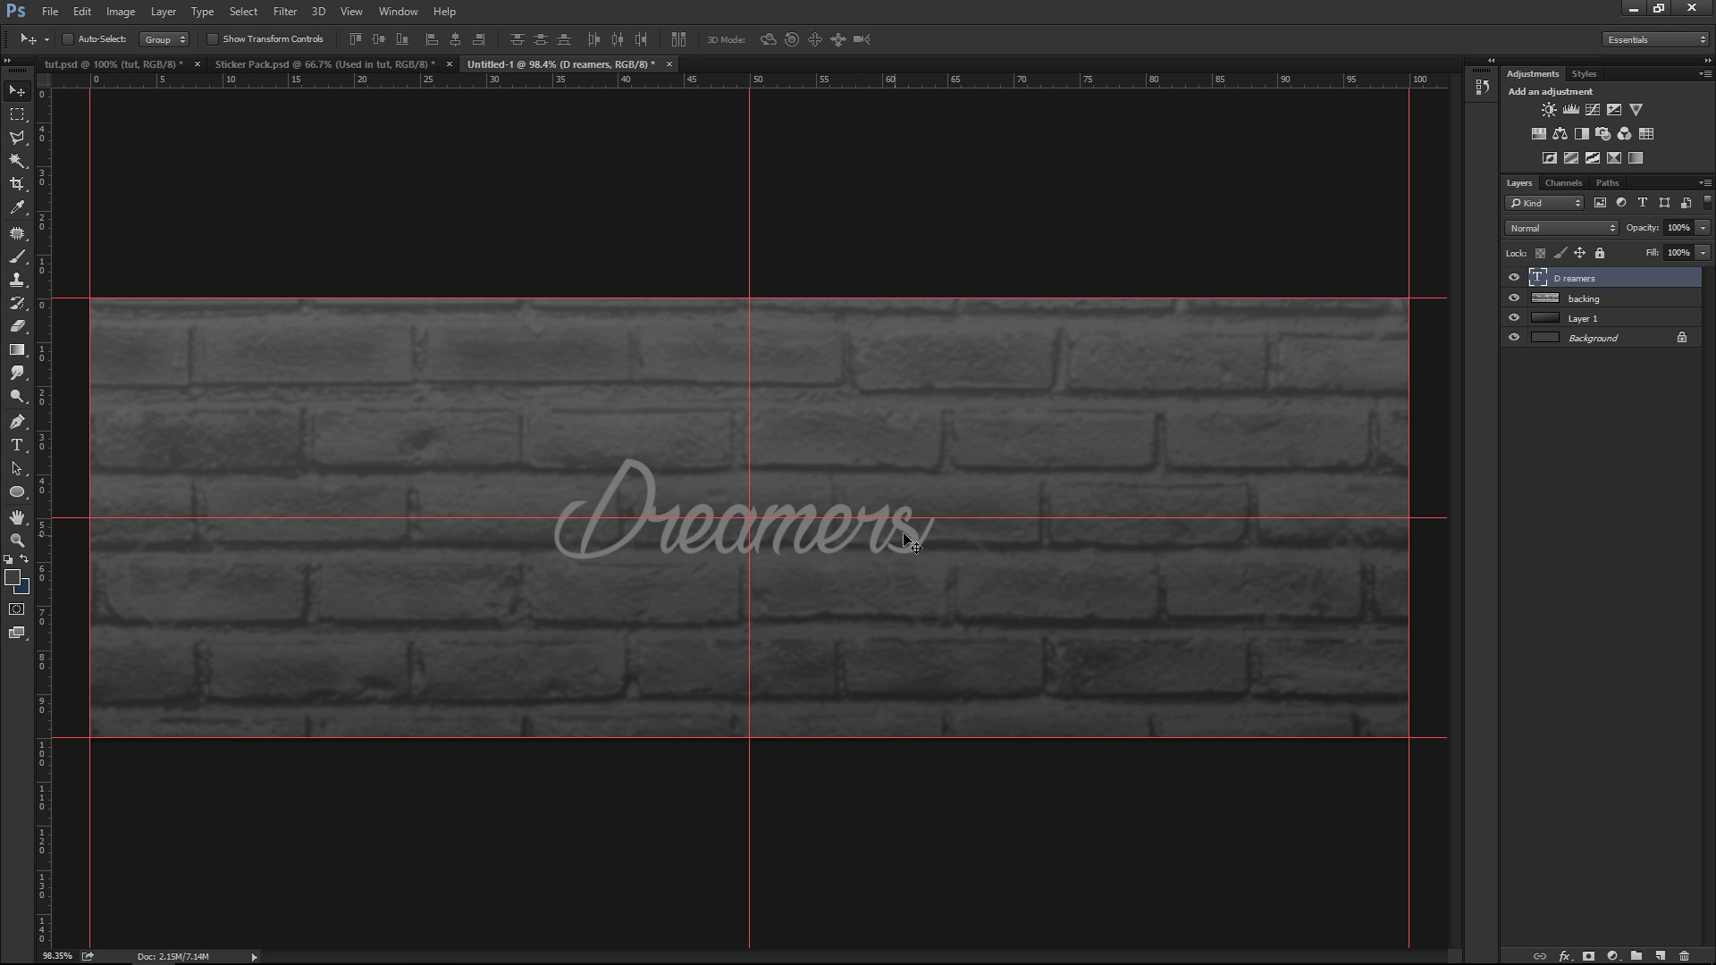
Load the outline of the Dreamers text as a selection and expand it by 10 pixels
left_click_drag(1566, 282, 295, 144)
left_click_drag(154, 71, 1482, 278)
left_click_drag(1667, 276, 1615, 280)
left_click(1541, 278, "ctrl")
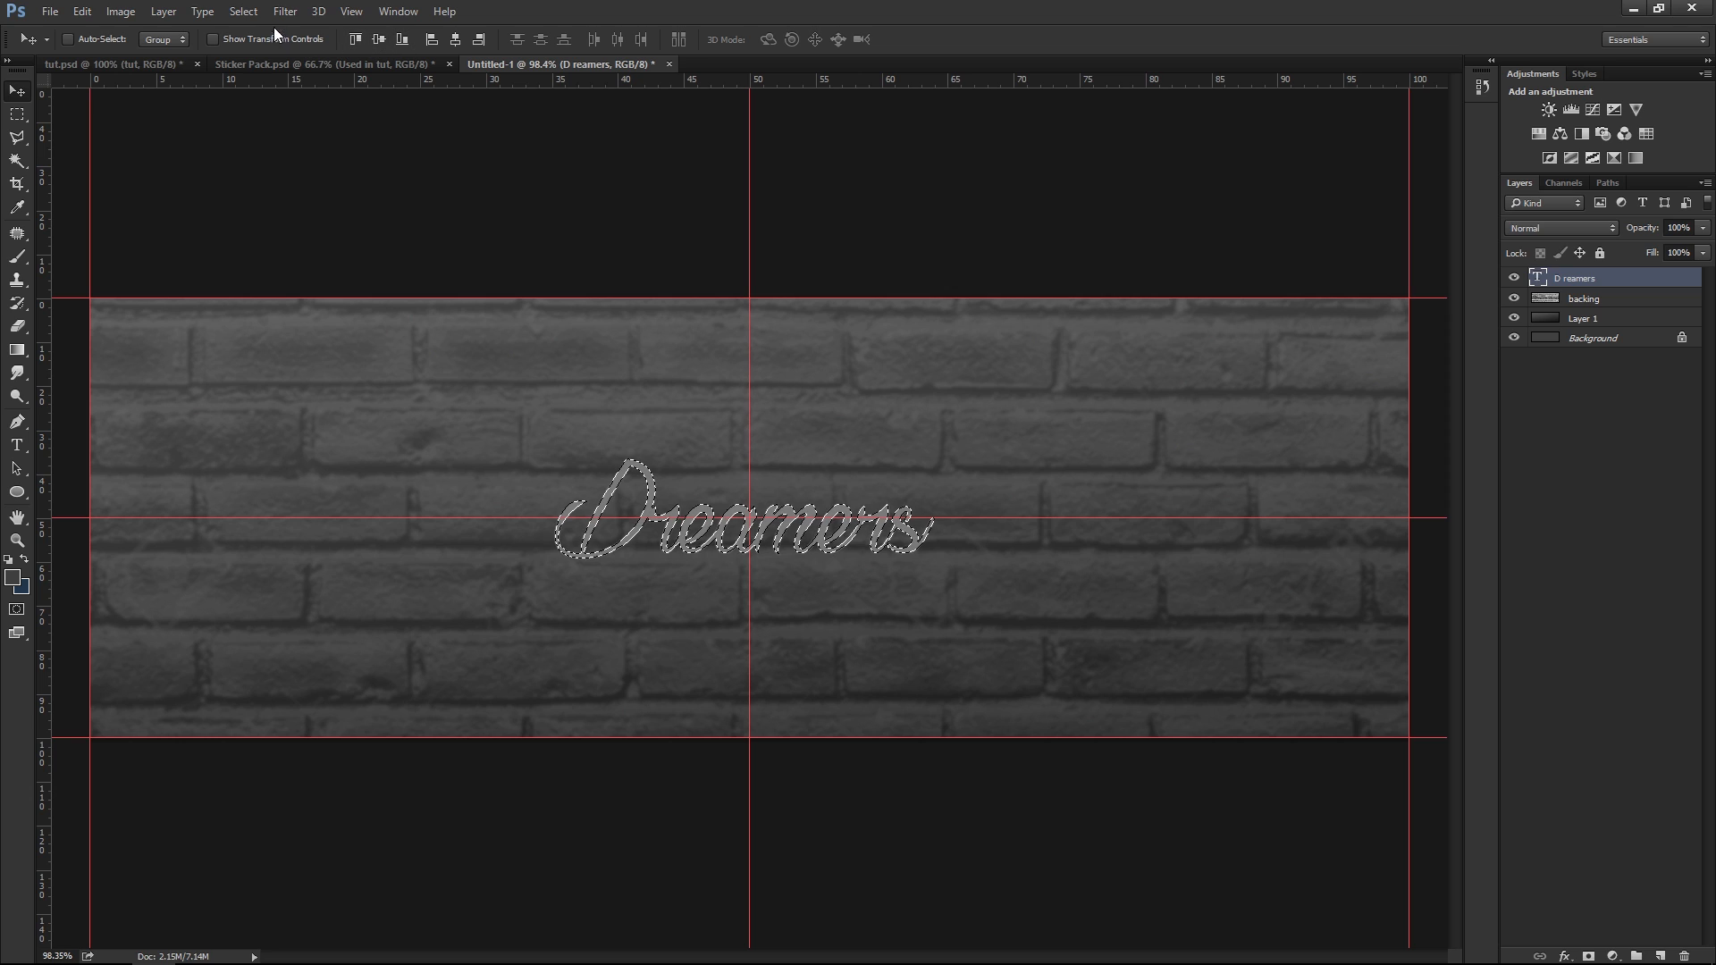
left_click(241, 11)
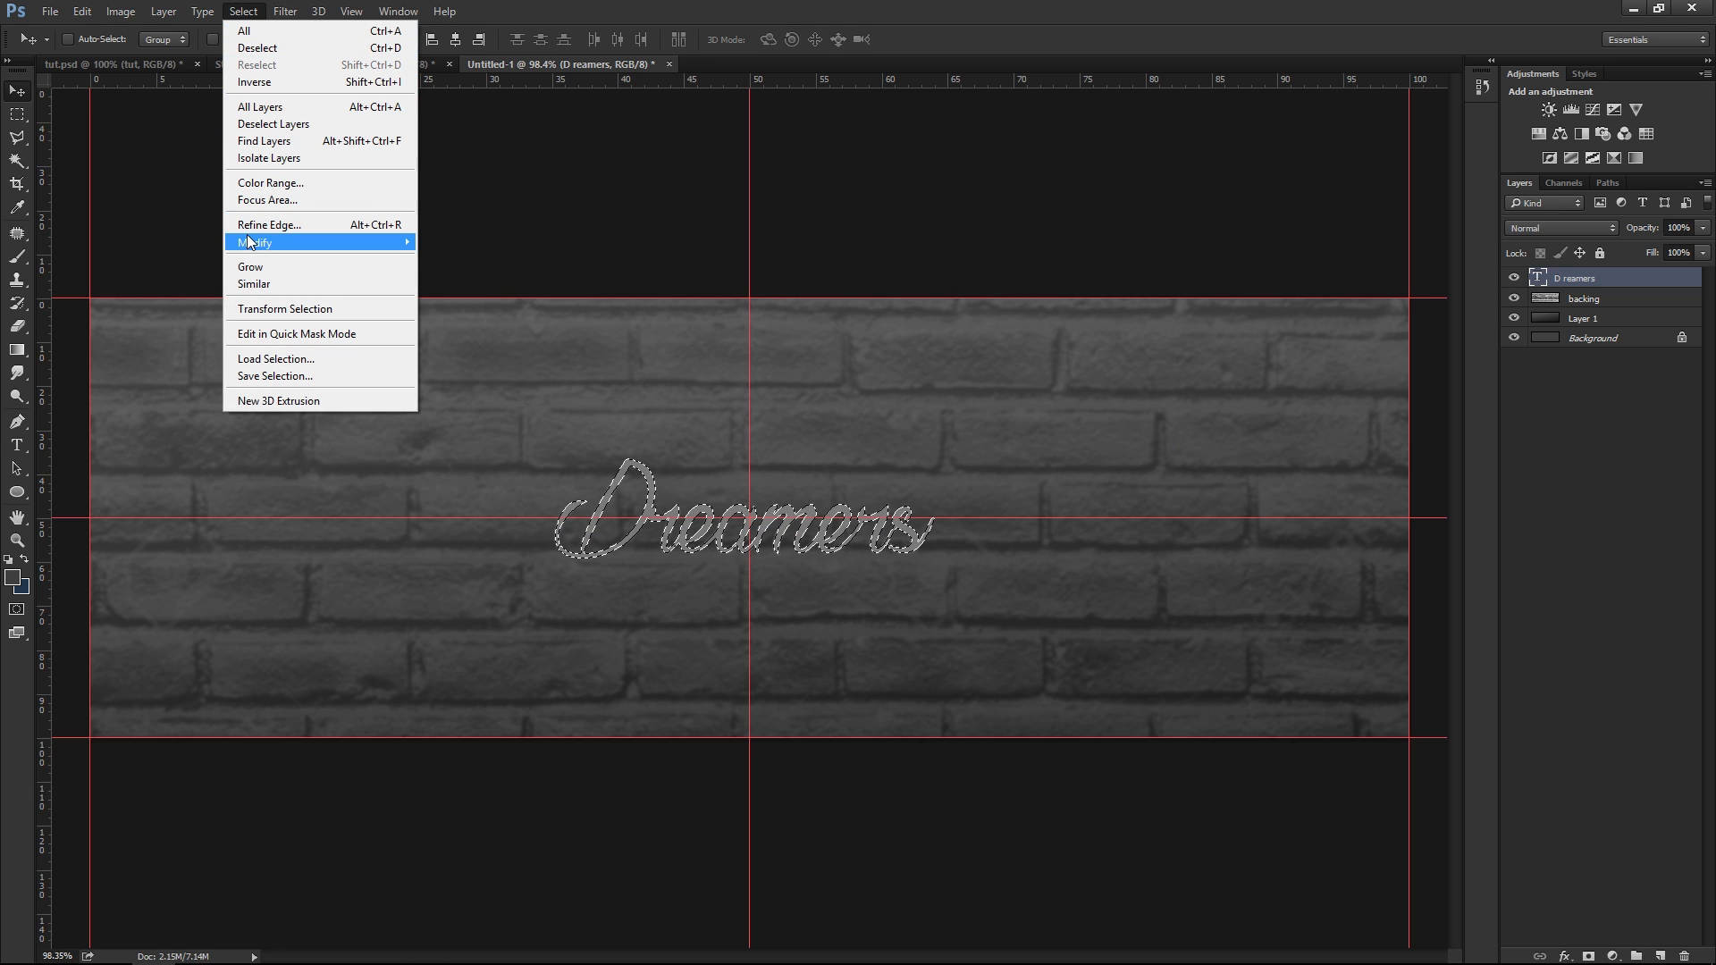
mouse_move(260, 242)
left_click(143, 276)
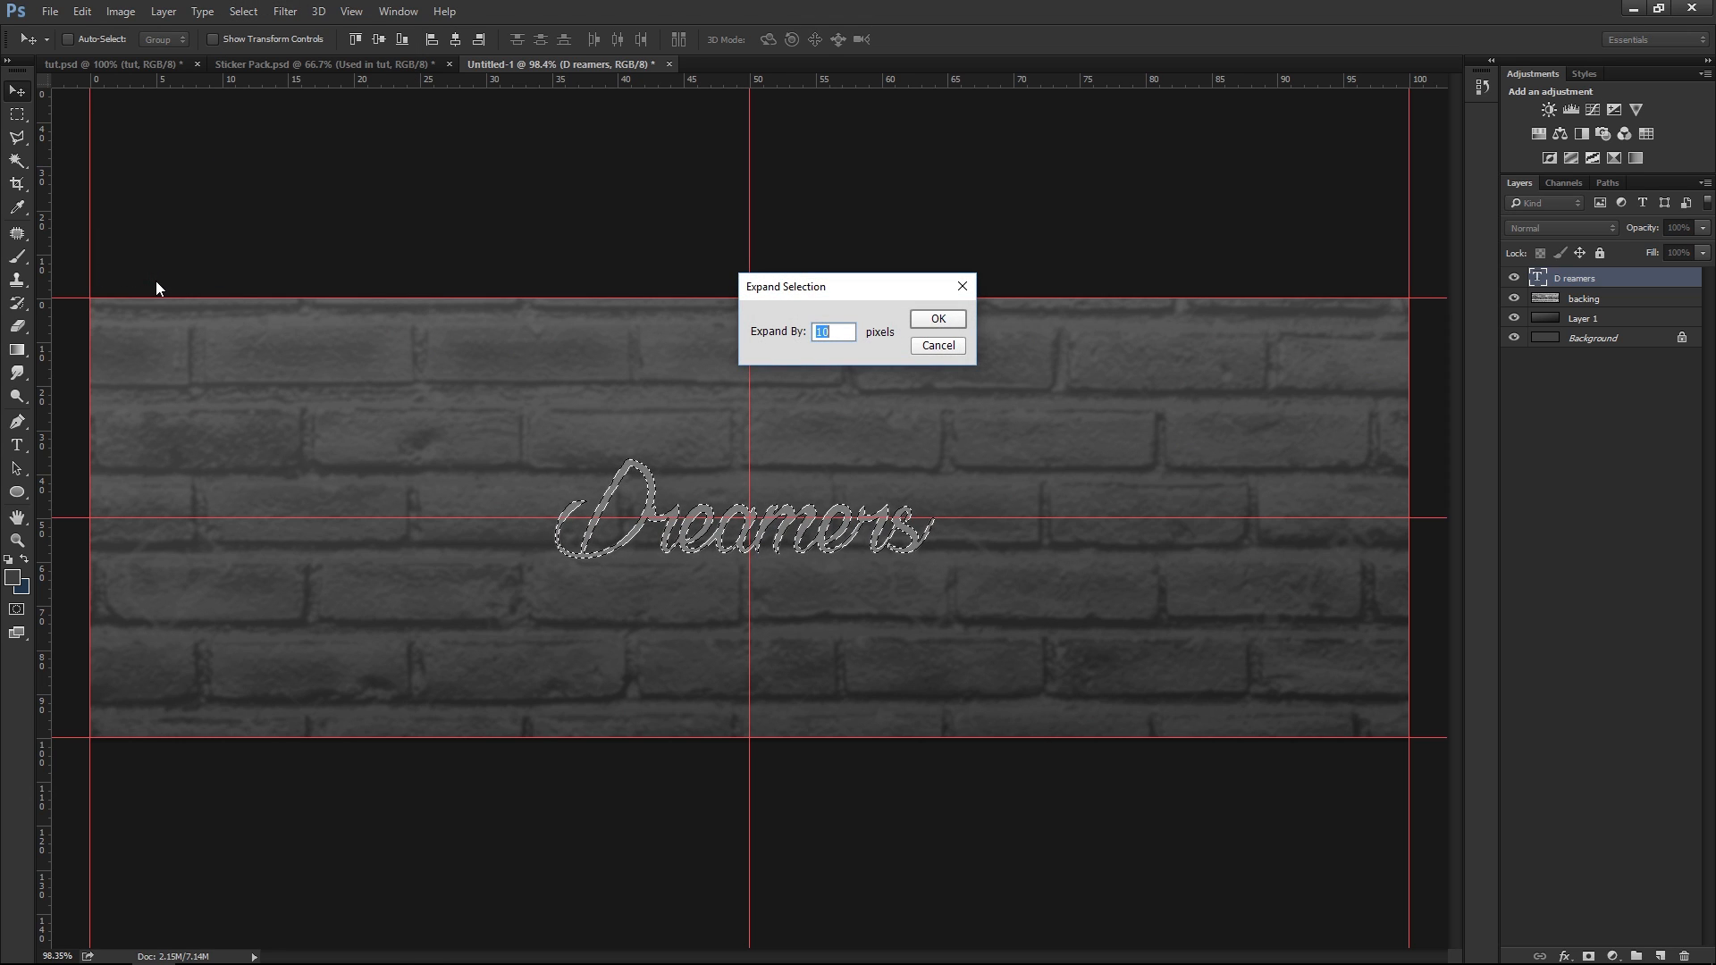
type("10")
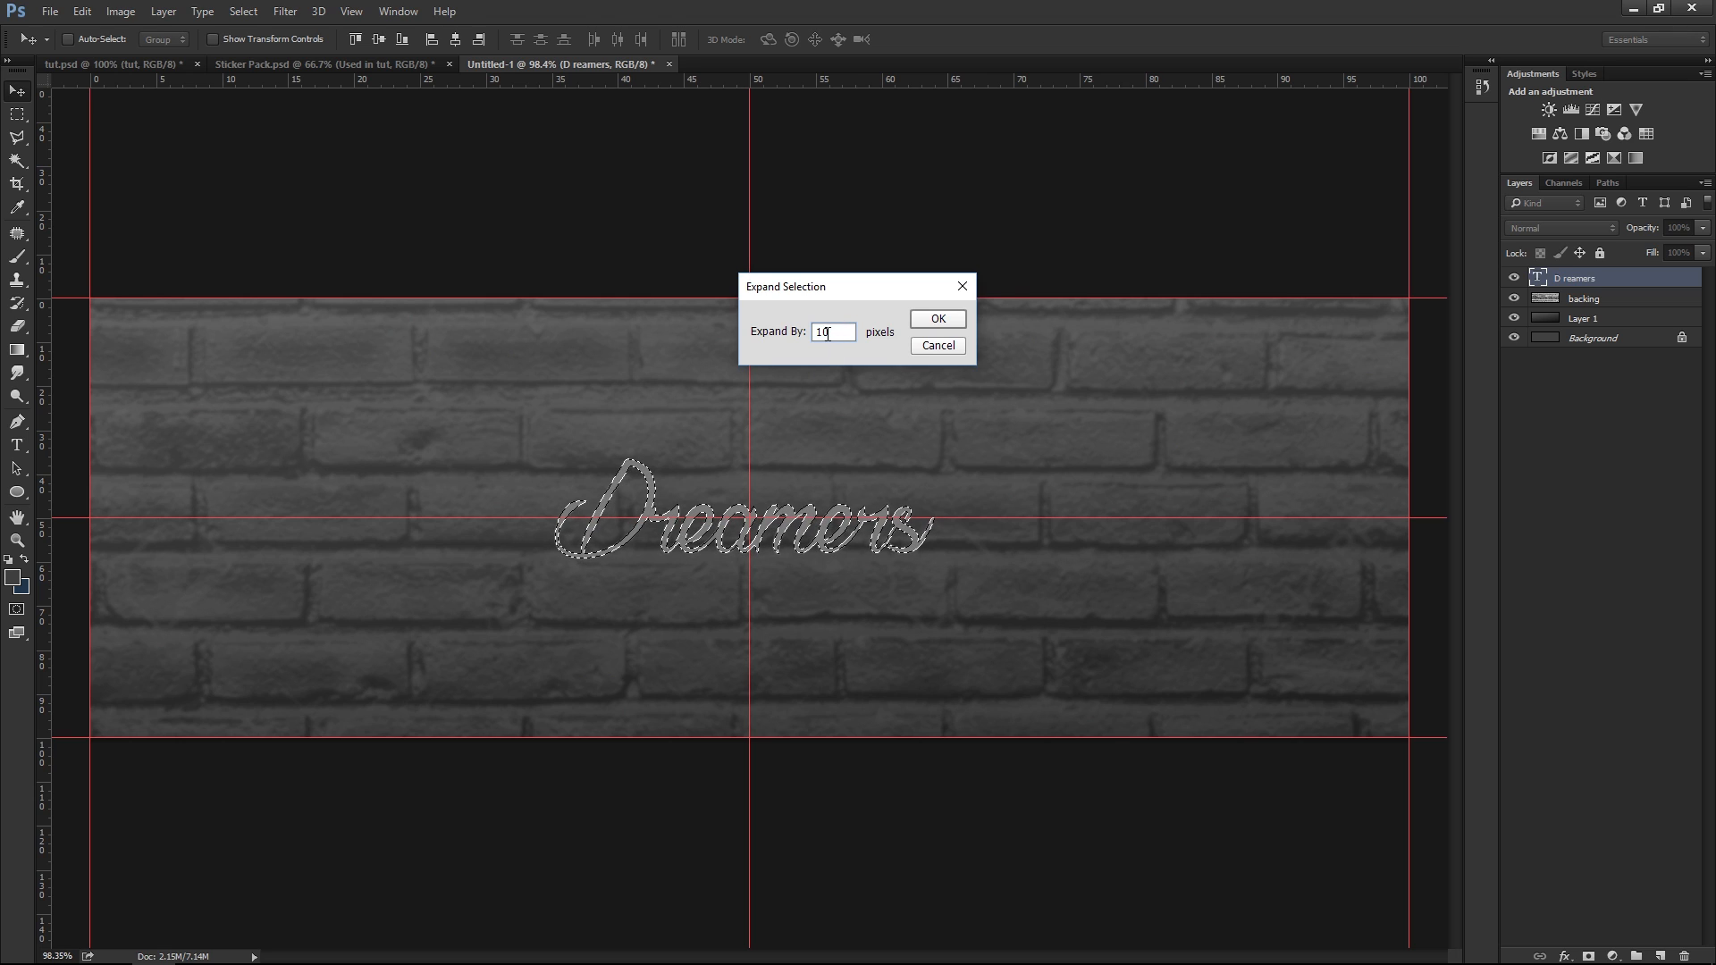
left_click(937, 319)
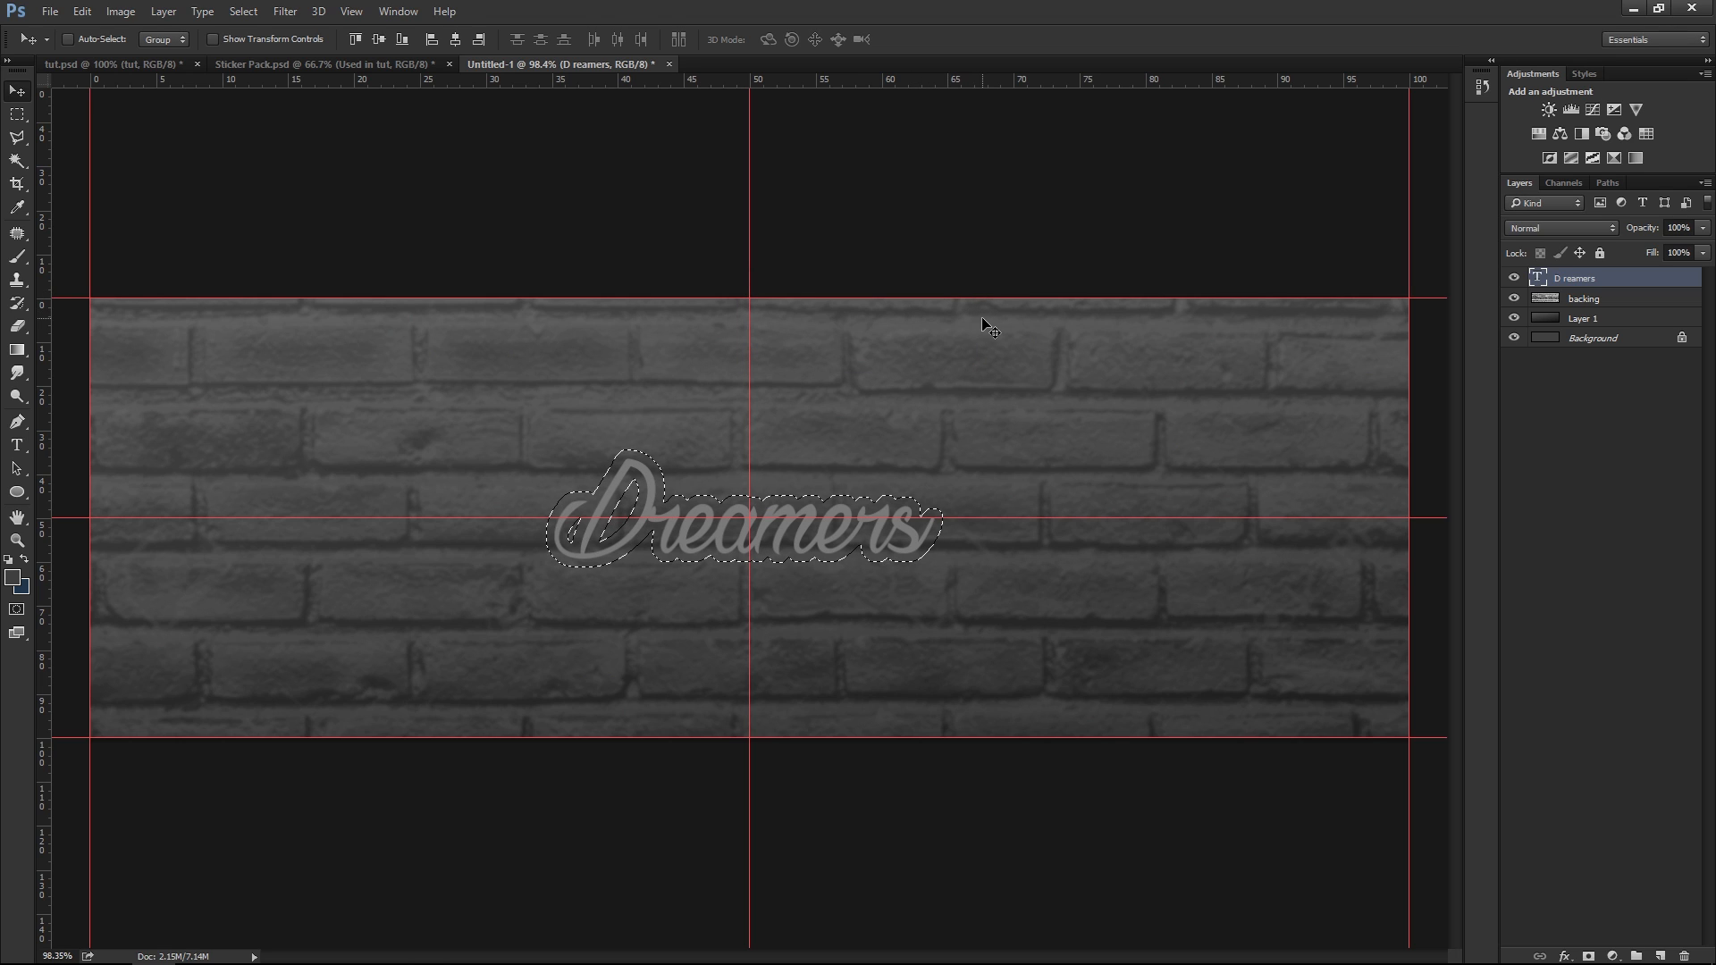
Add a new layer between backing and the text, fill the expanded selection with white using the Paint Bucket, and deselect
left_click(1607, 297)
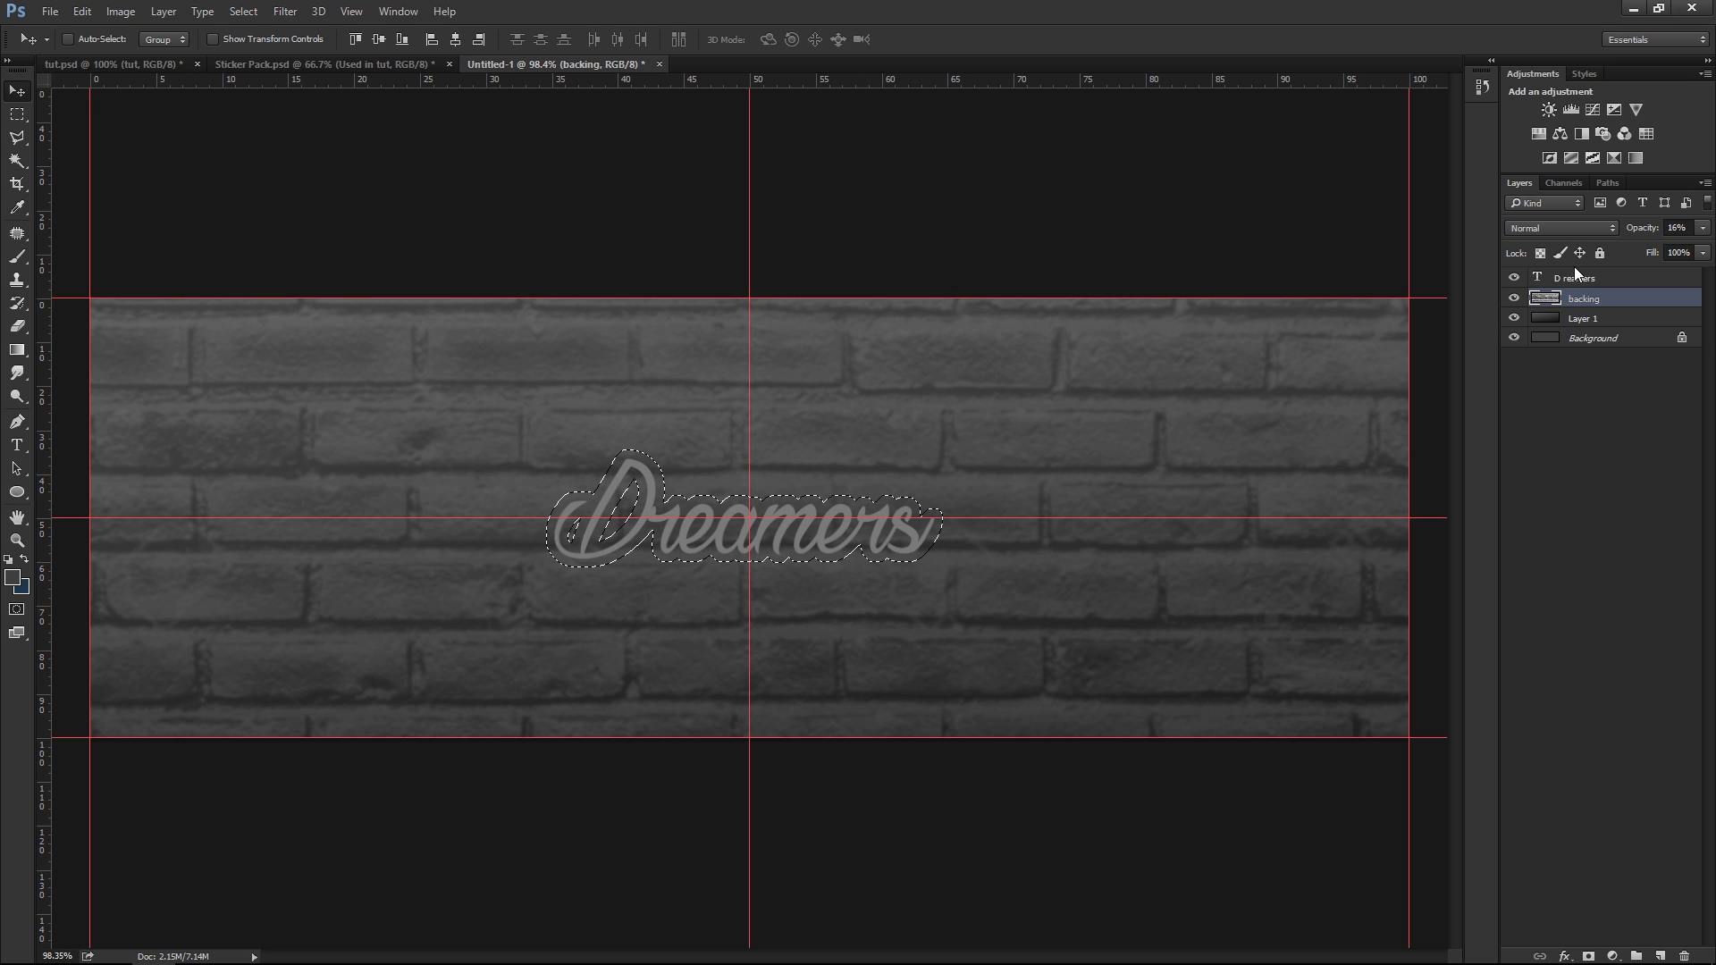
left_click(1661, 955)
left_click(17, 349)
left_click(68, 364)
left_click(8, 558)
left_click(24, 559)
left_click(723, 563)
key("ctrl+d")
Add a Gradient Overlay effect to the white outline layer behind the Dreamers text
scroll(729, 570, "up", 3)
scroll(741, 572, "up", 1)
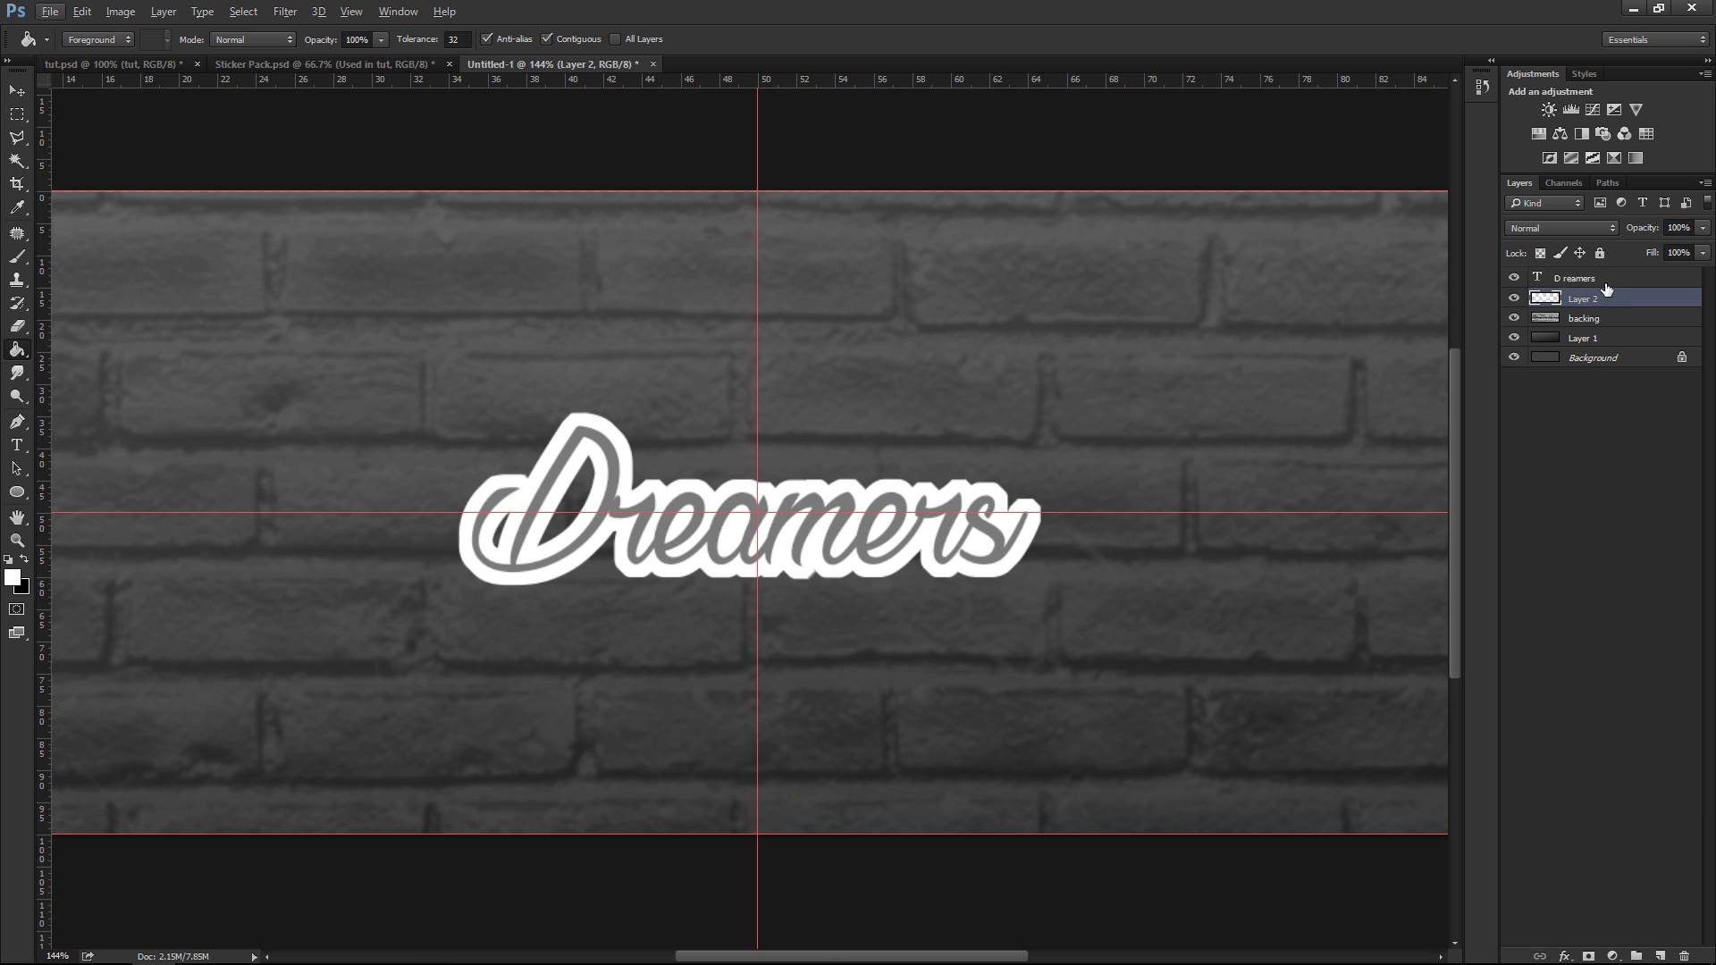
left_click(1514, 299)
left_click(1514, 299)
left_click(1565, 955)
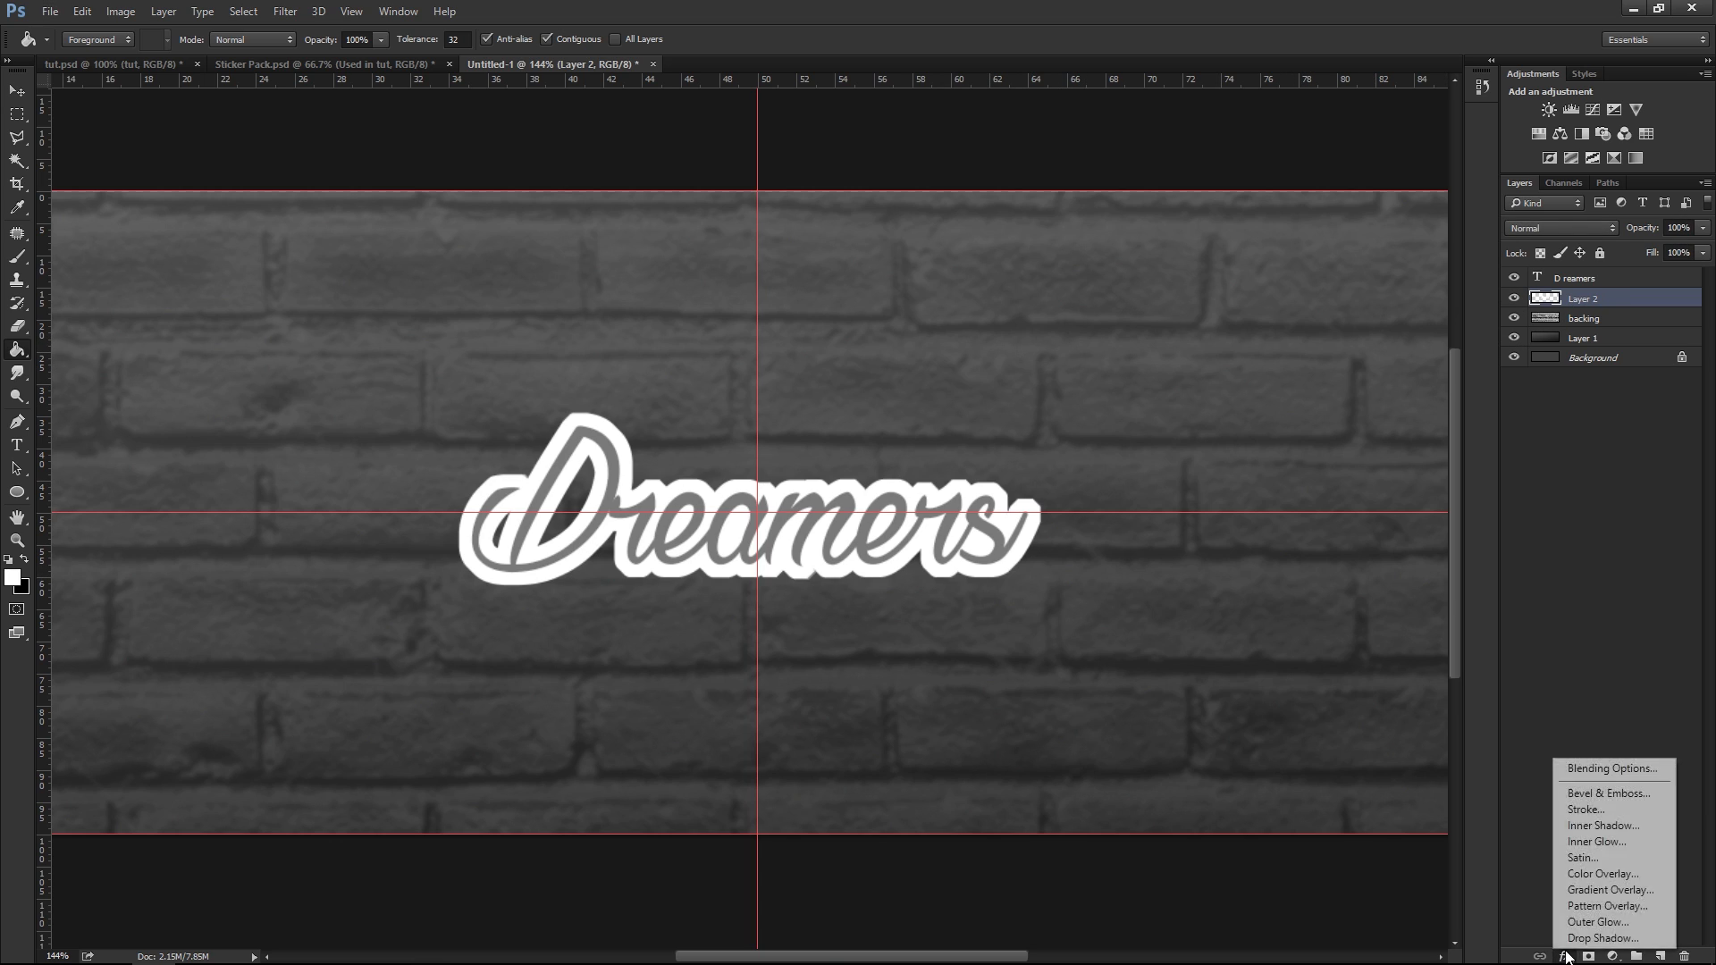
left_click(1609, 890)
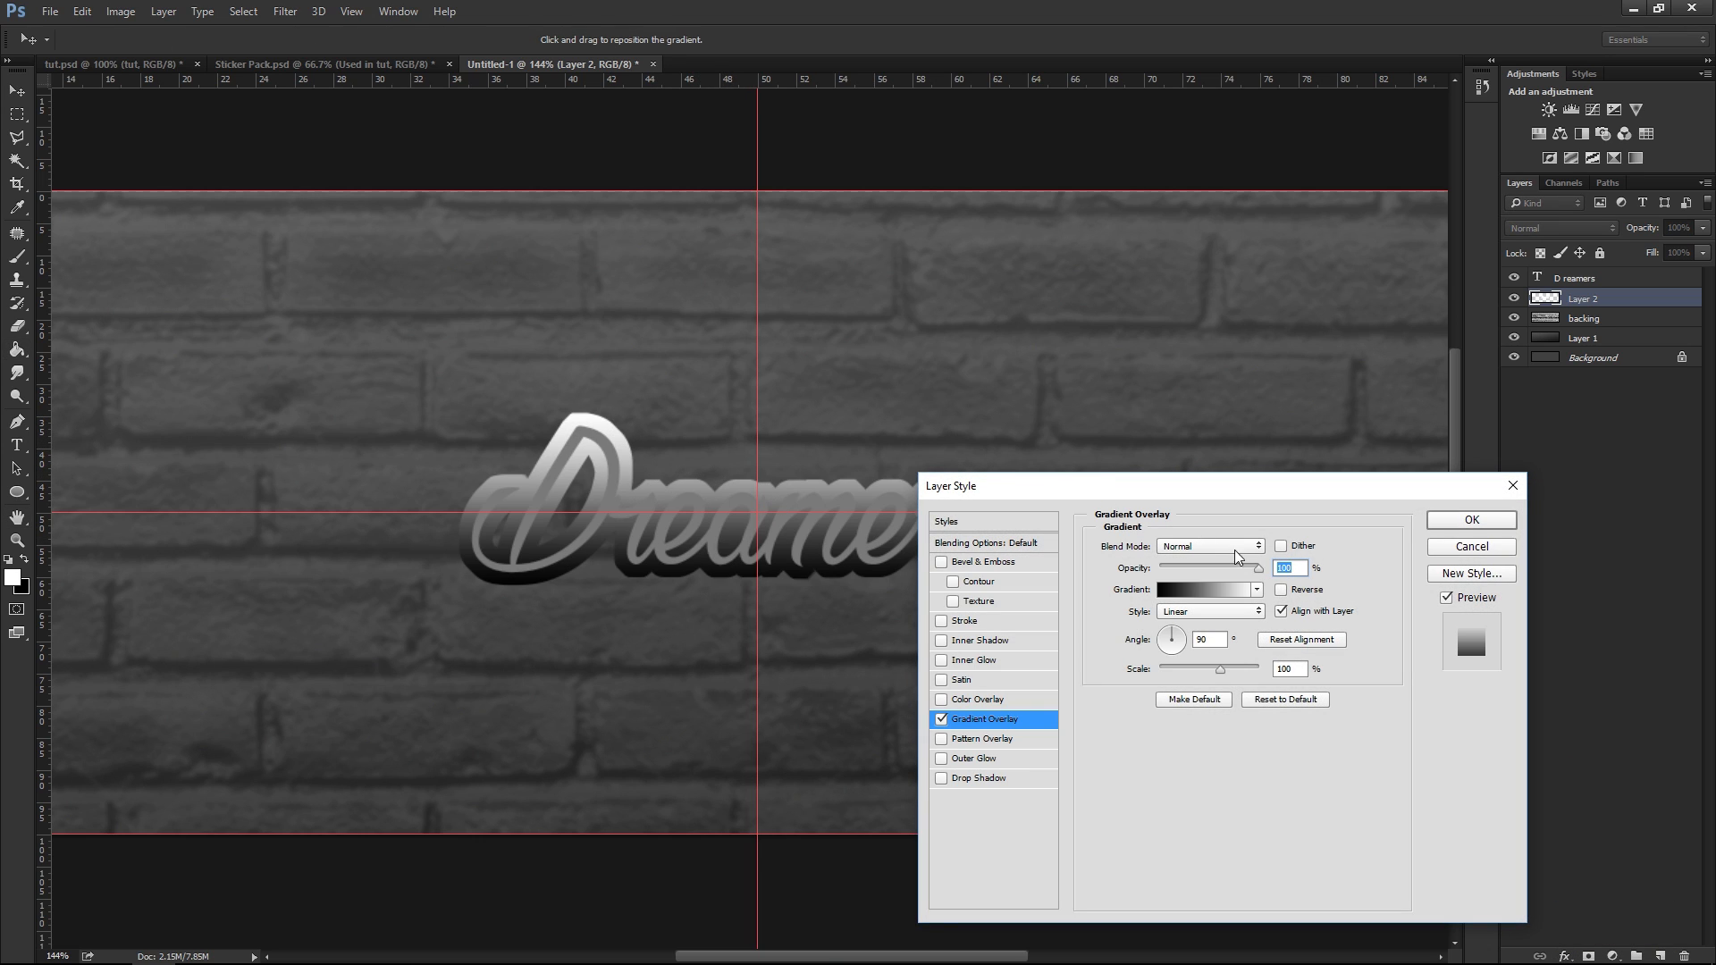
Change the overlay gradient's black stop to mid grey 969696 and set the gradient scale to 75%
left_click(1216, 594)
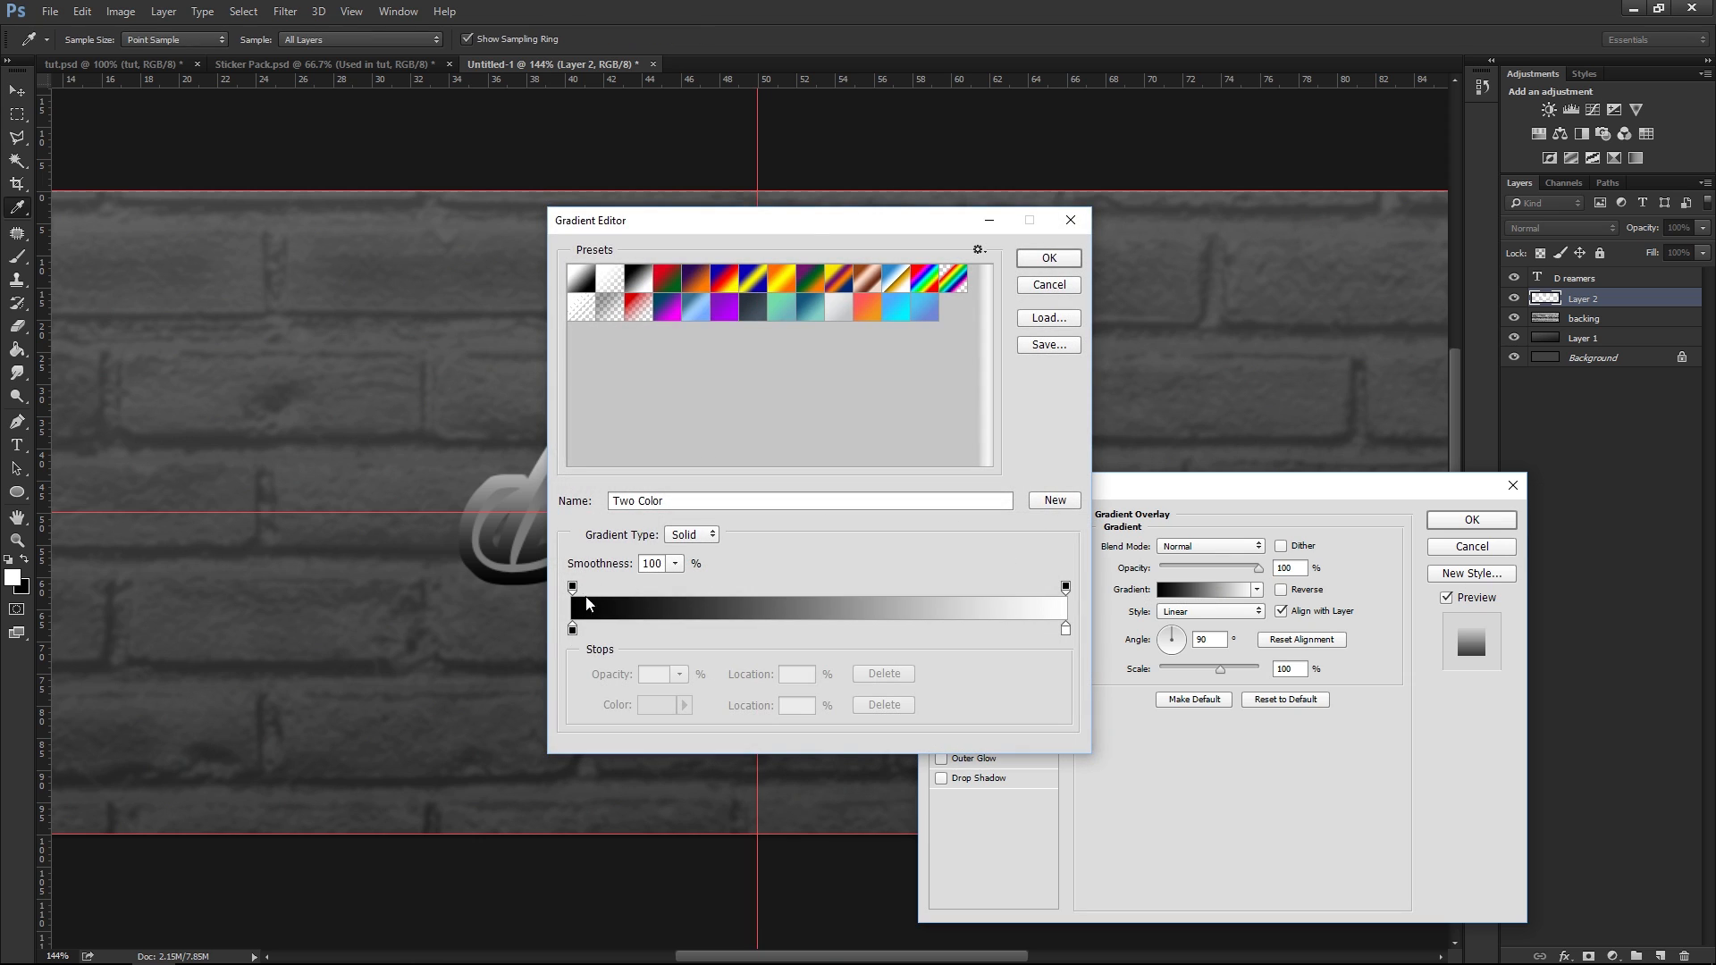
left_click_drag(804, 224, 1224, 257)
left_click(991, 664)
double_click(991, 667)
mouse_move(1152, 497)
left_mouse_down()
mouse_move(1071, 477)
mouse_move(1061, 442)
left_mouse_up()
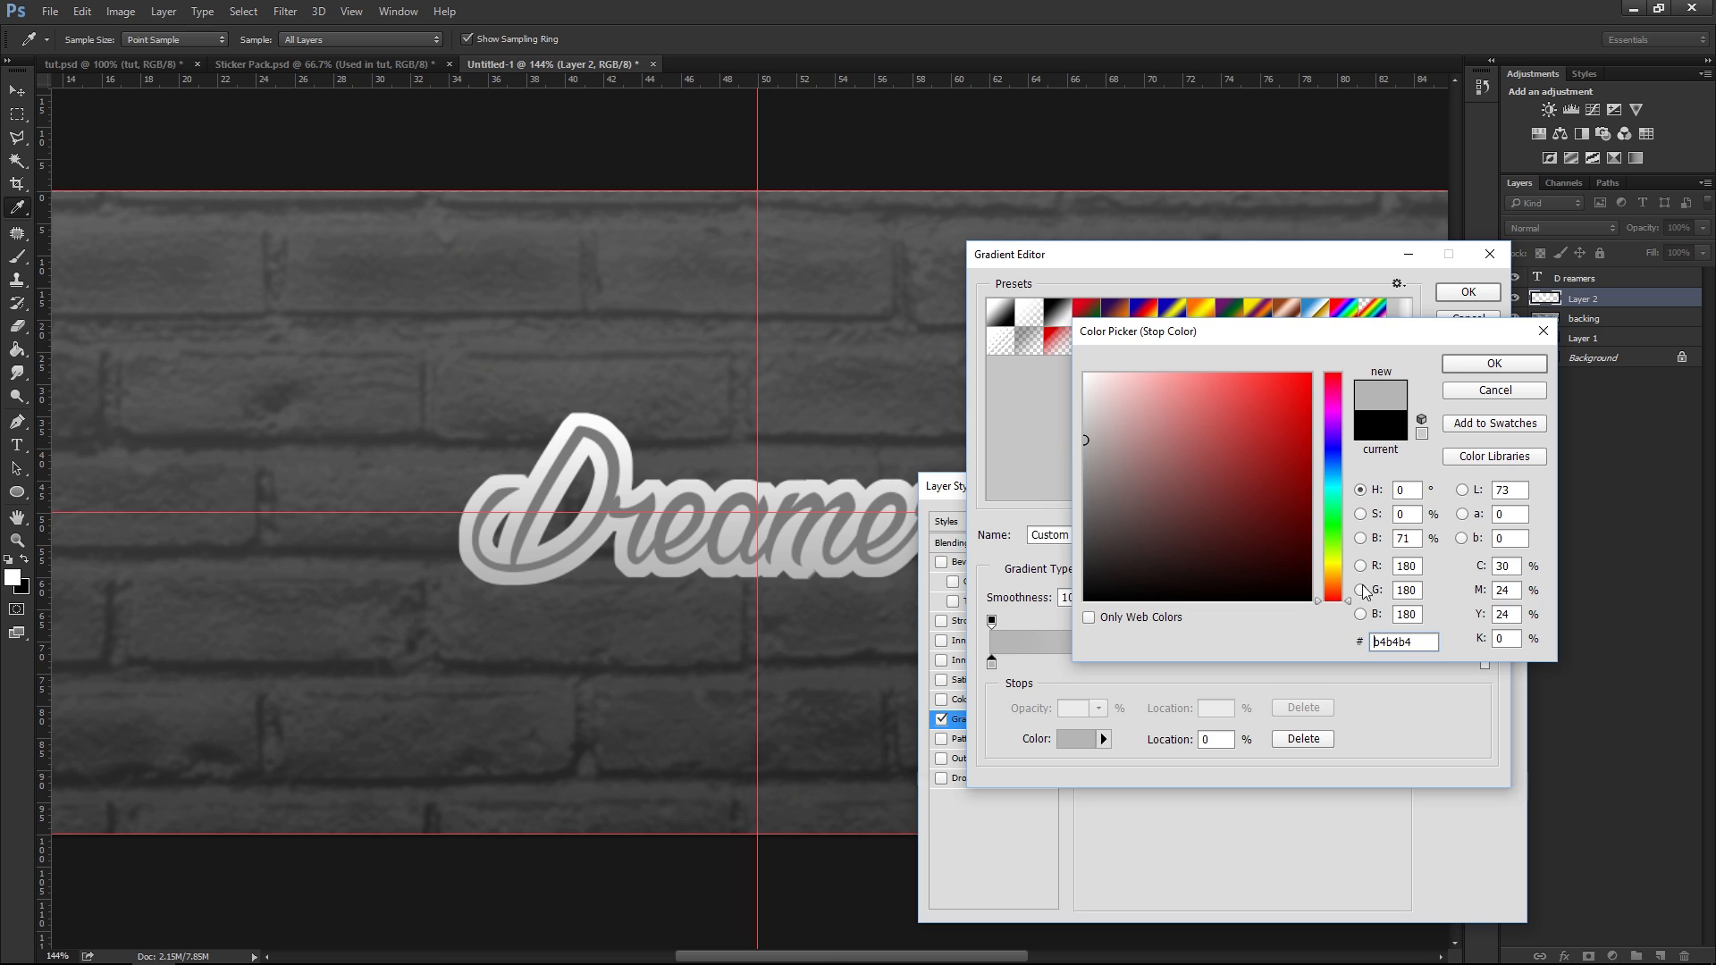
left_click(1495, 363)
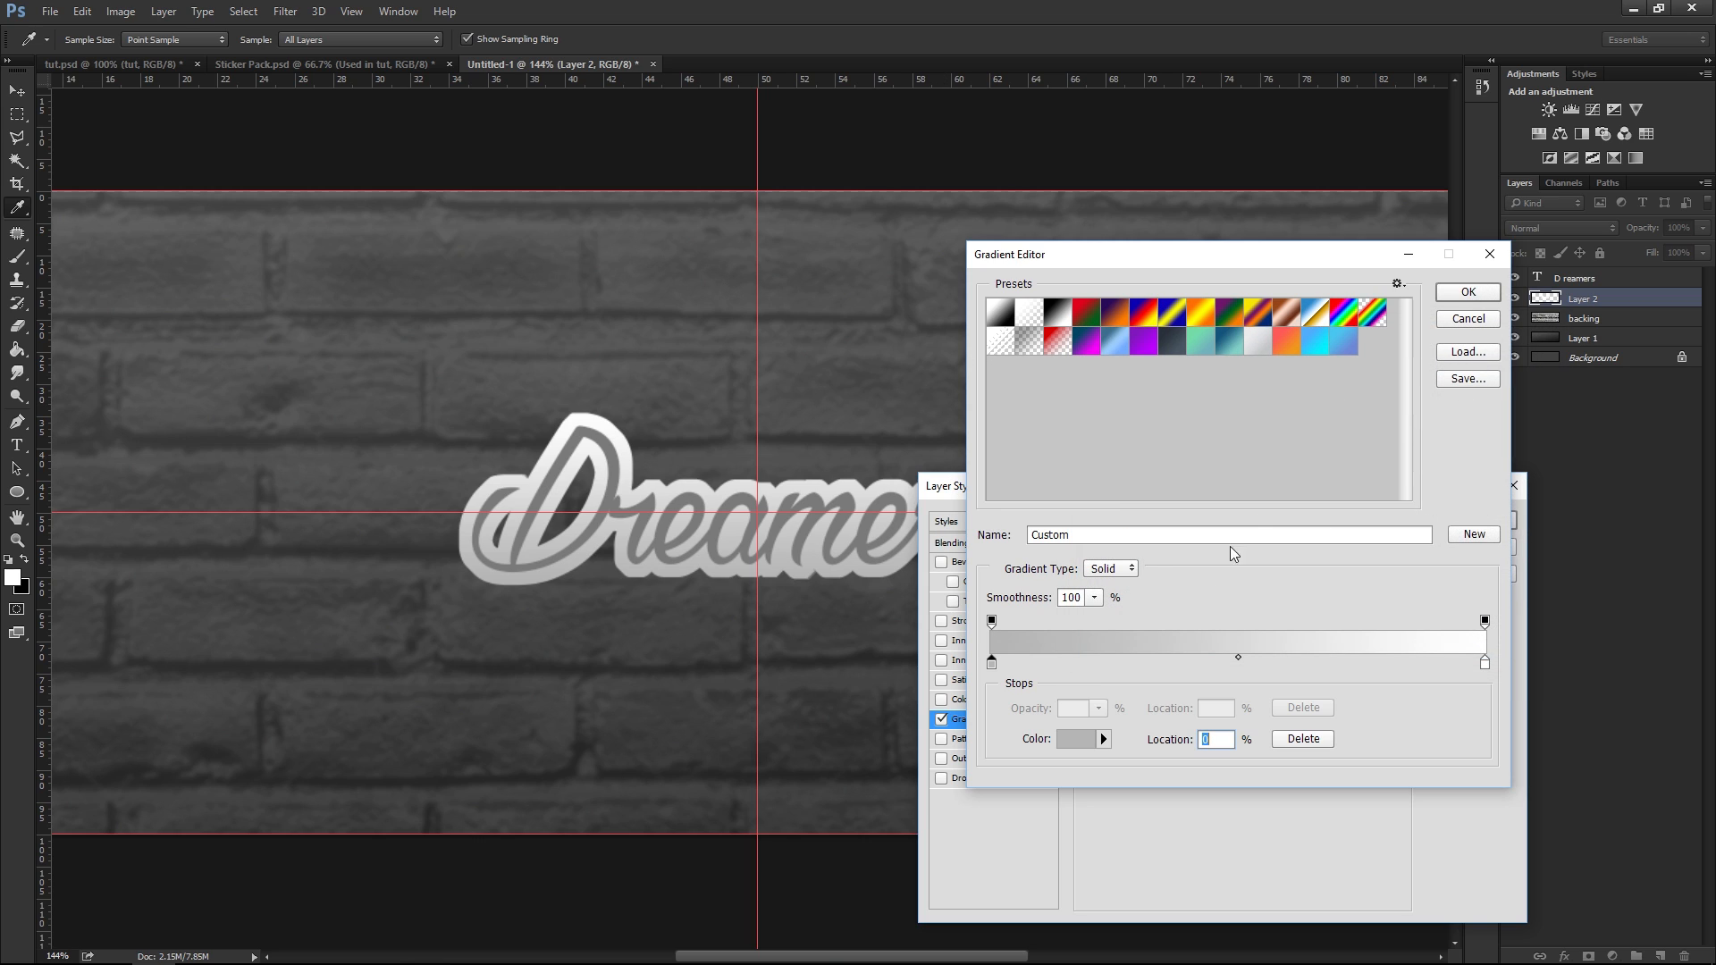
double_click(992, 665)
left_click_drag(1085, 439, 1085, 467)
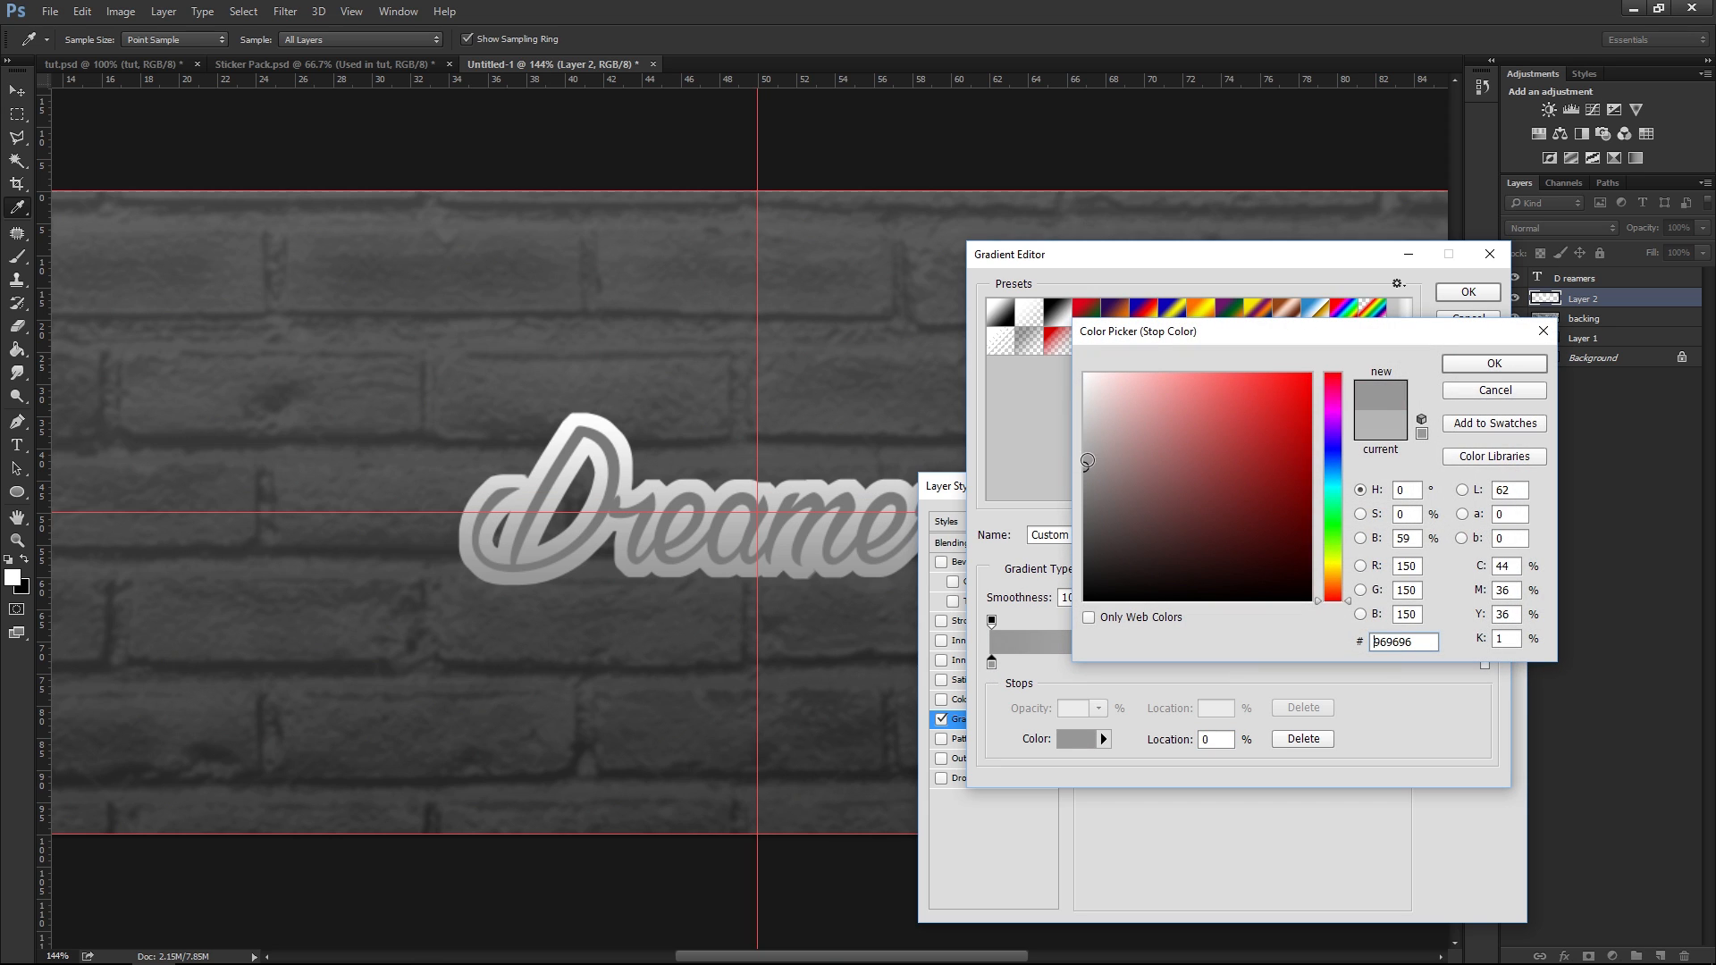
left_click(1466, 363)
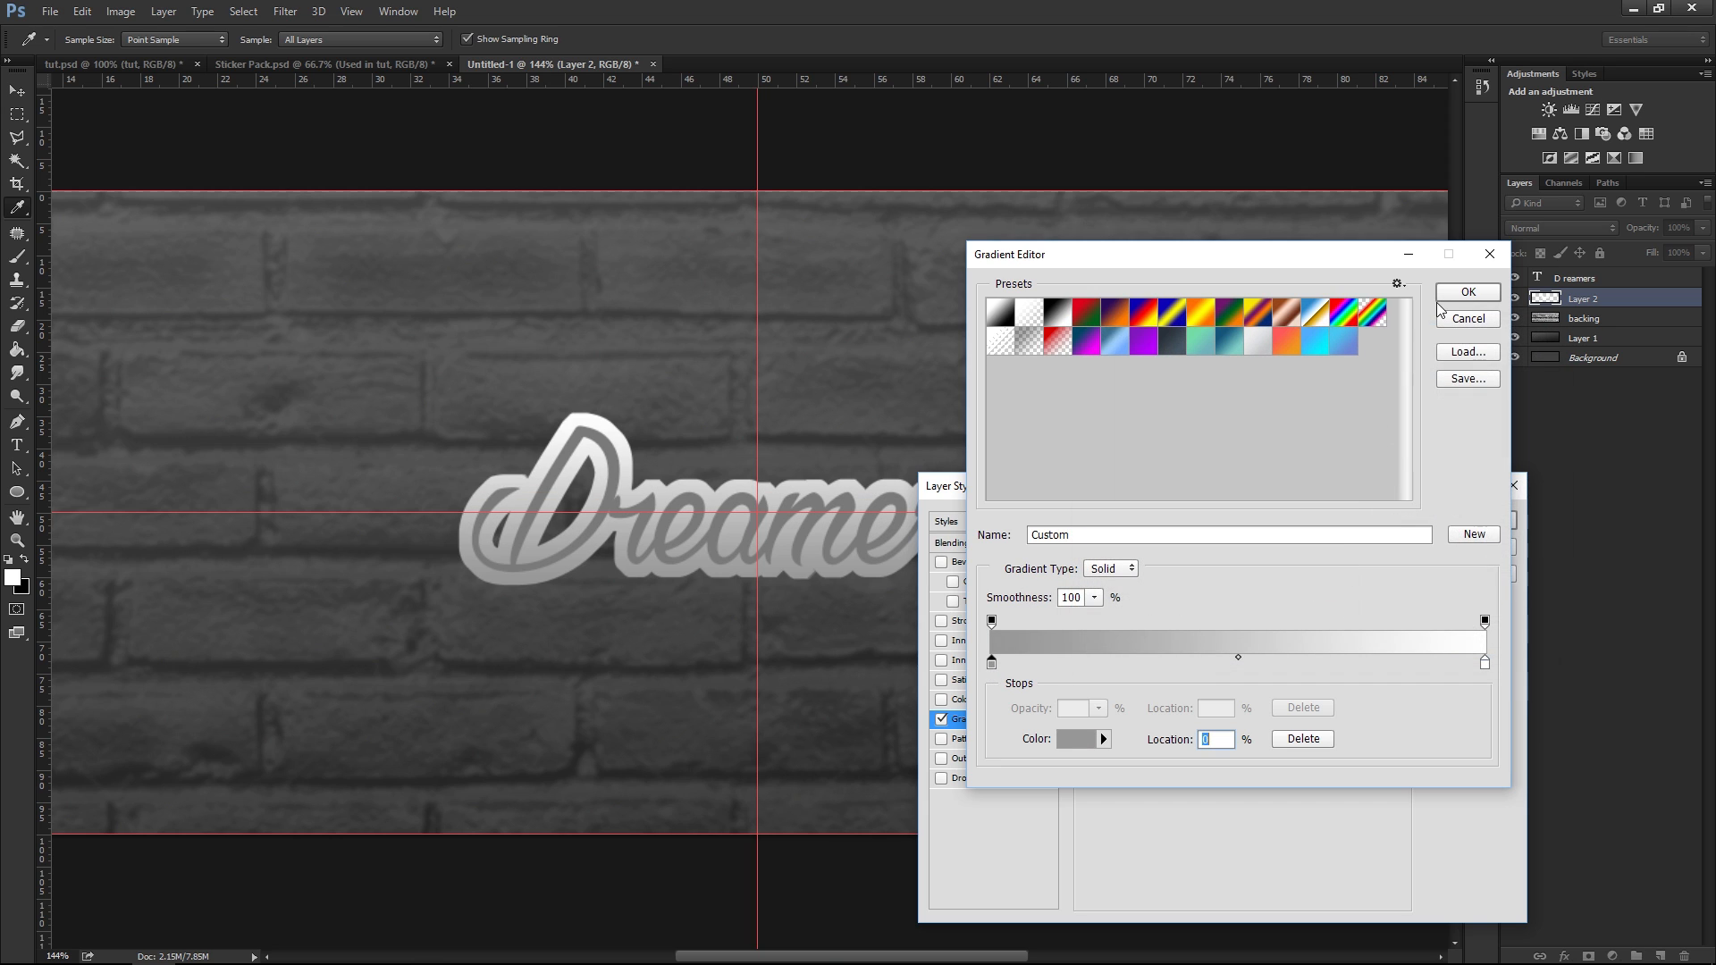
left_click(1466, 292)
mouse_move(1221, 669)
left_mouse_down()
mouse_move(1180, 670)
mouse_move(1199, 668)
left_mouse_up()
left_click_drag(792, 491, 792, 493)
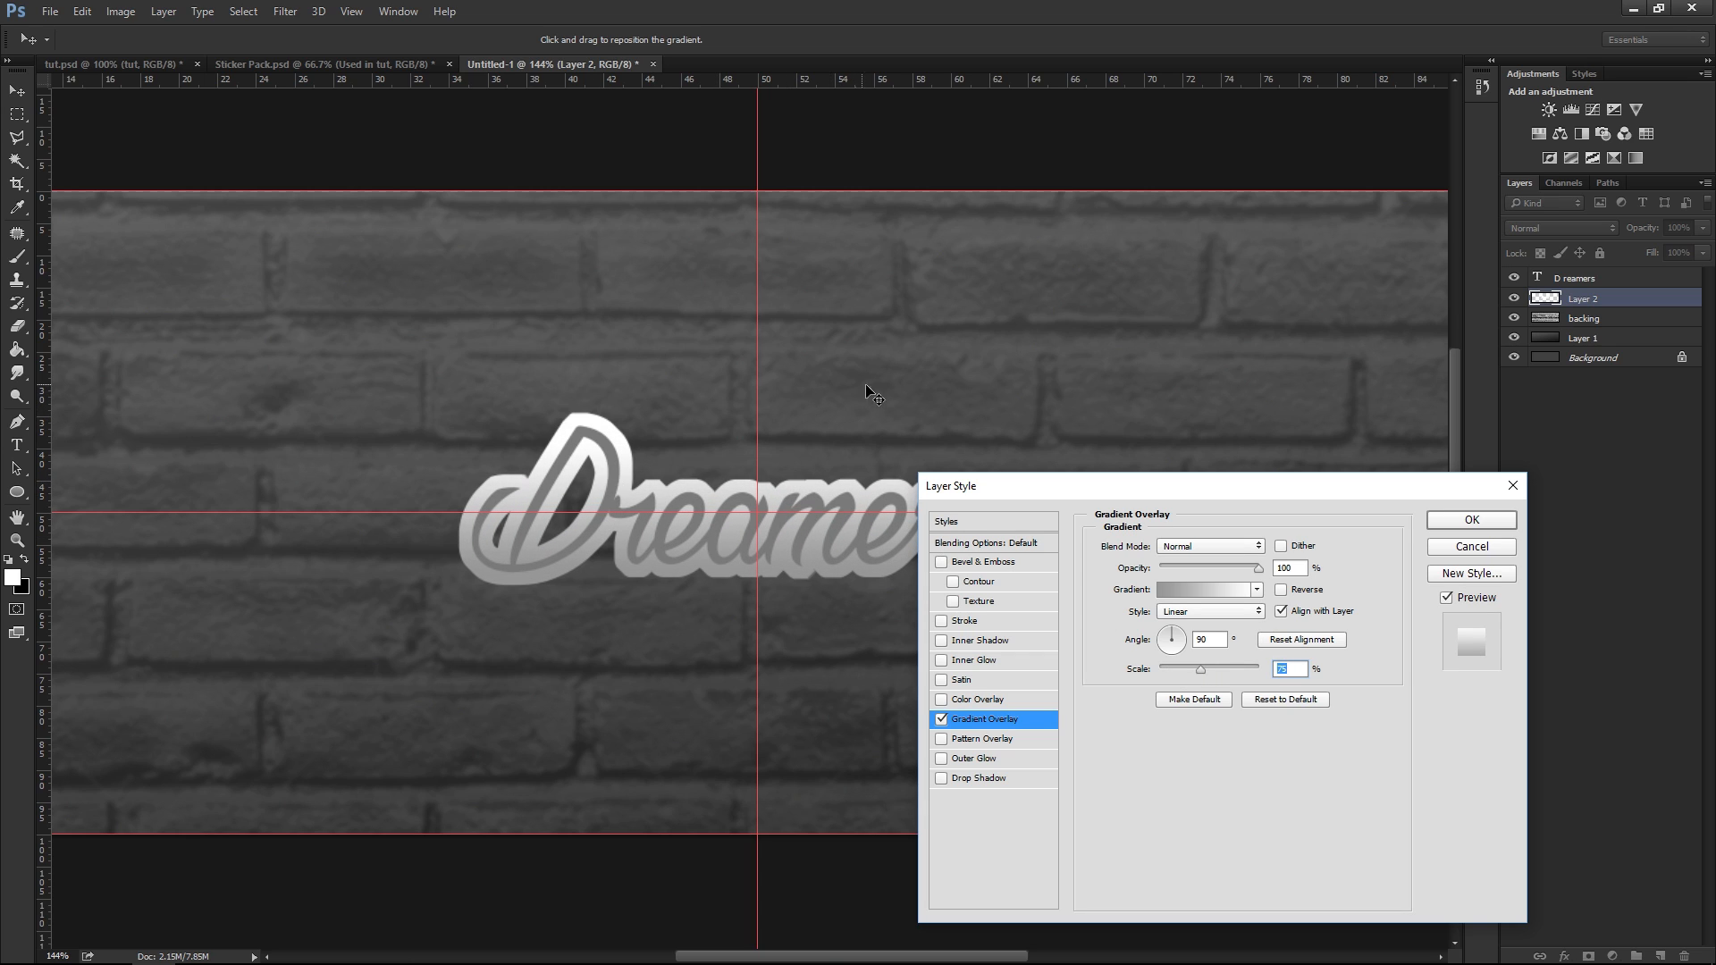
Add a drop shadow with a distance of 0 px to the outline layer and apply the layer style
left_click_drag(1085, 490, 1239, 239)
left_click(1096, 526)
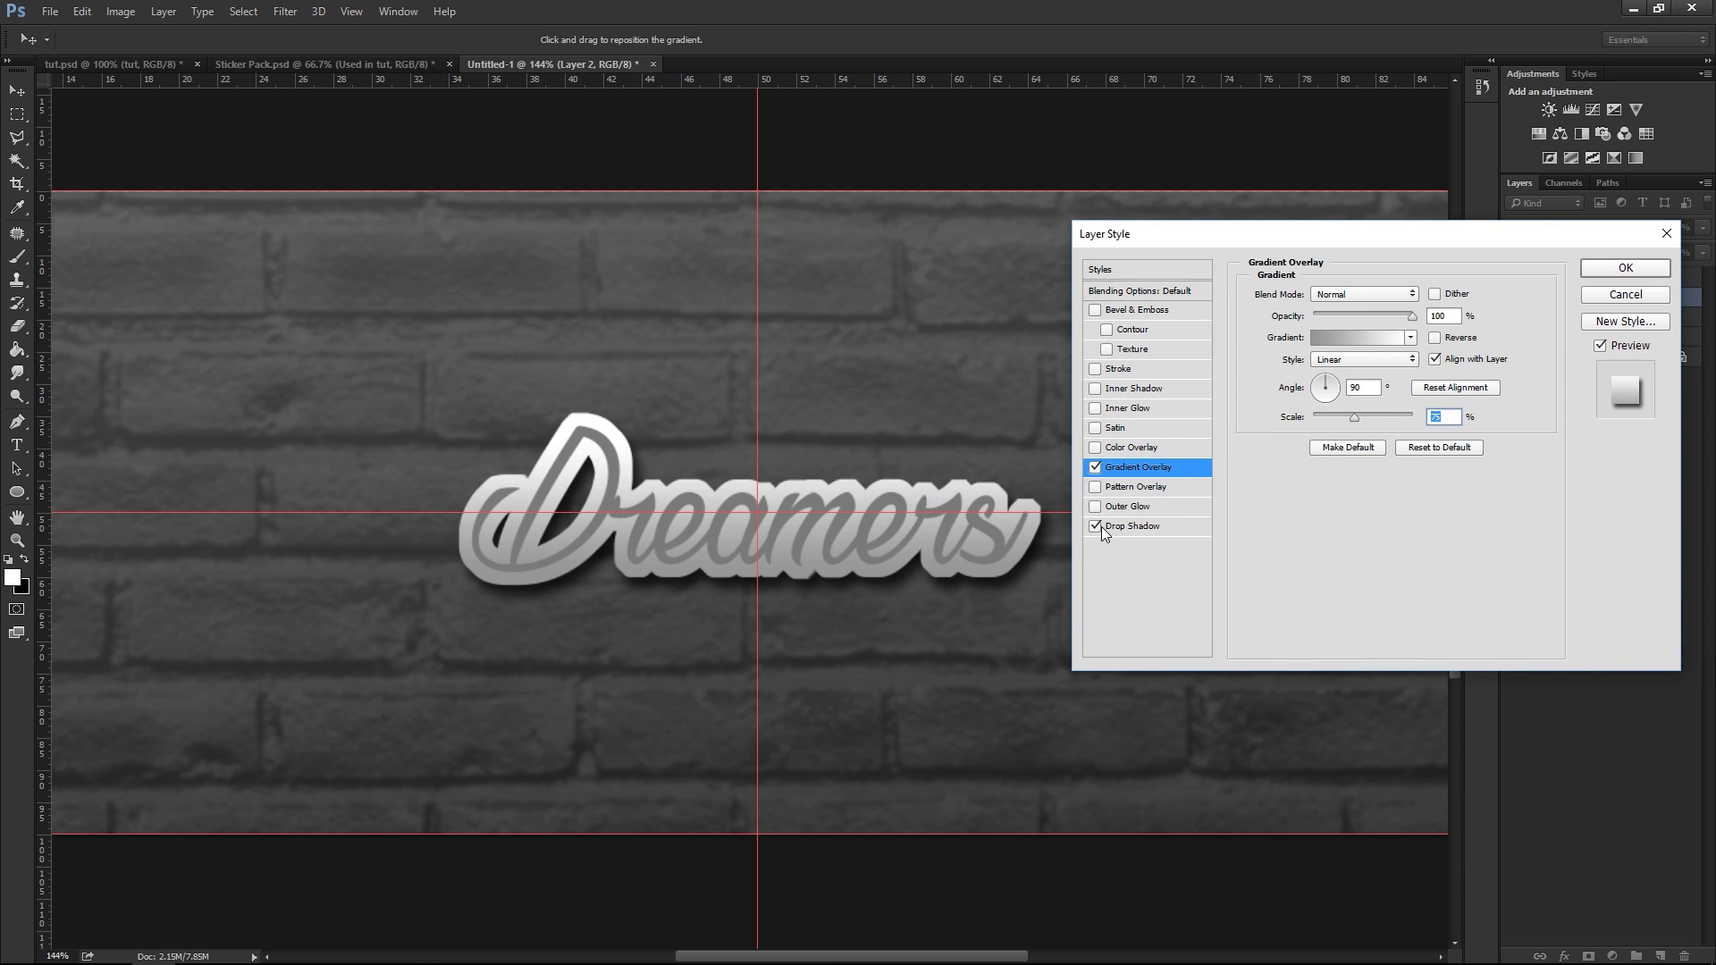
left_click(1149, 526)
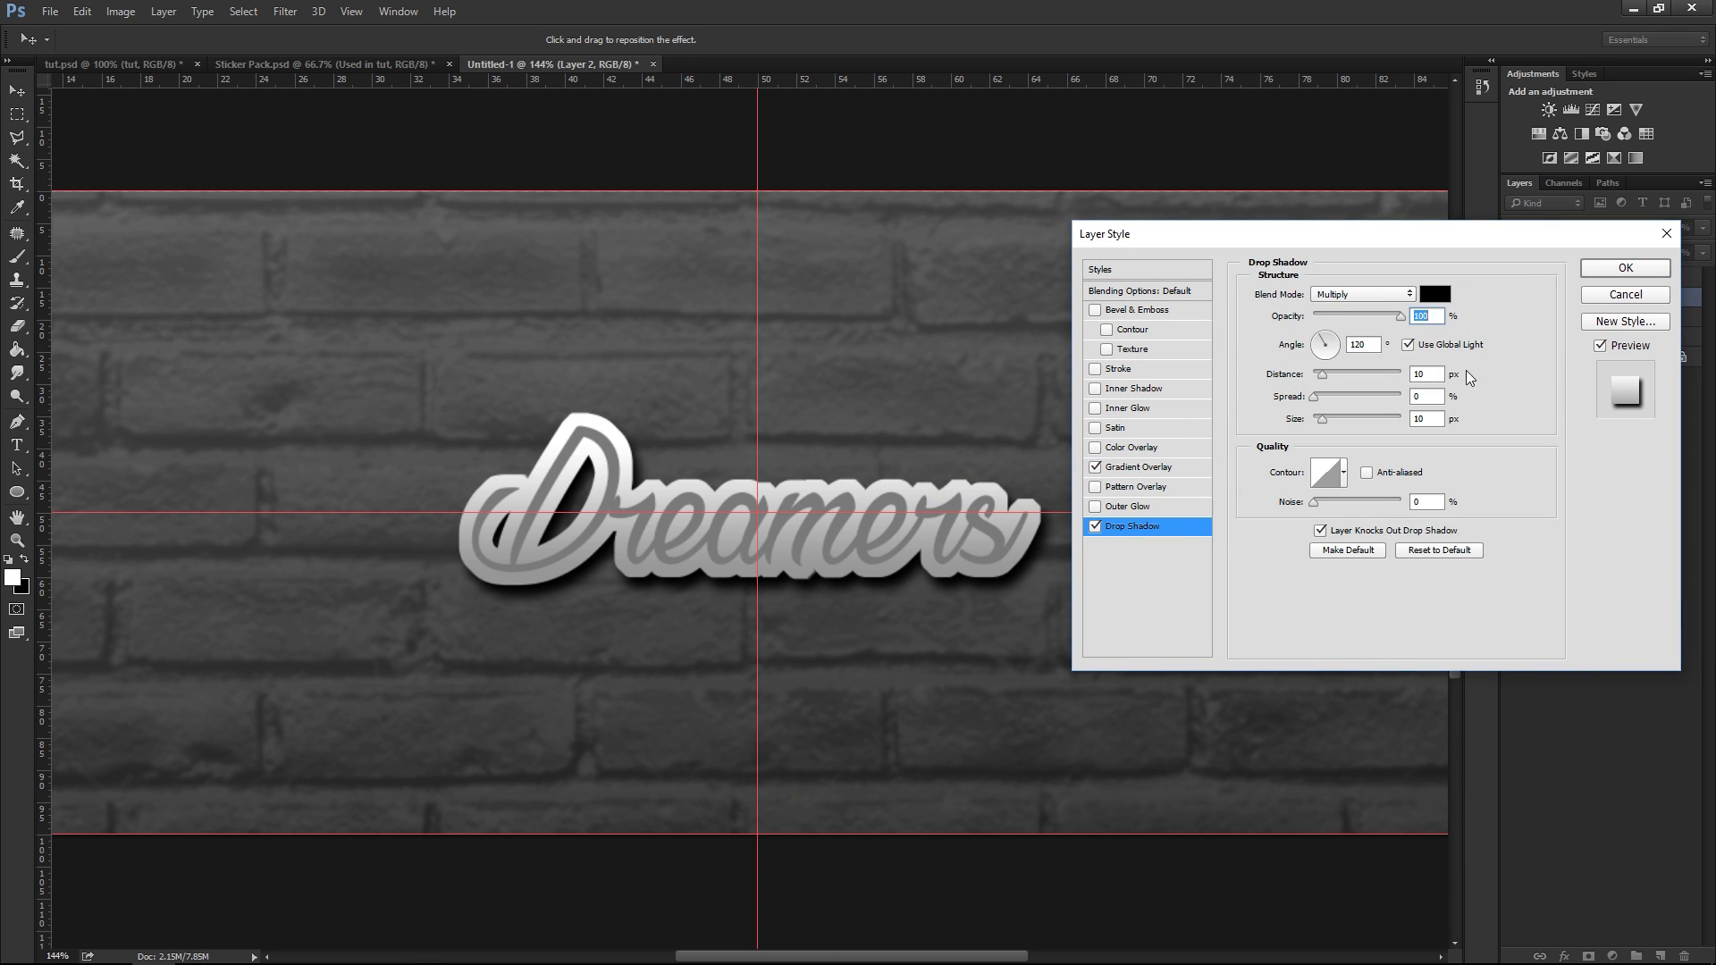
left_click_drag(1324, 375, 1321, 423)
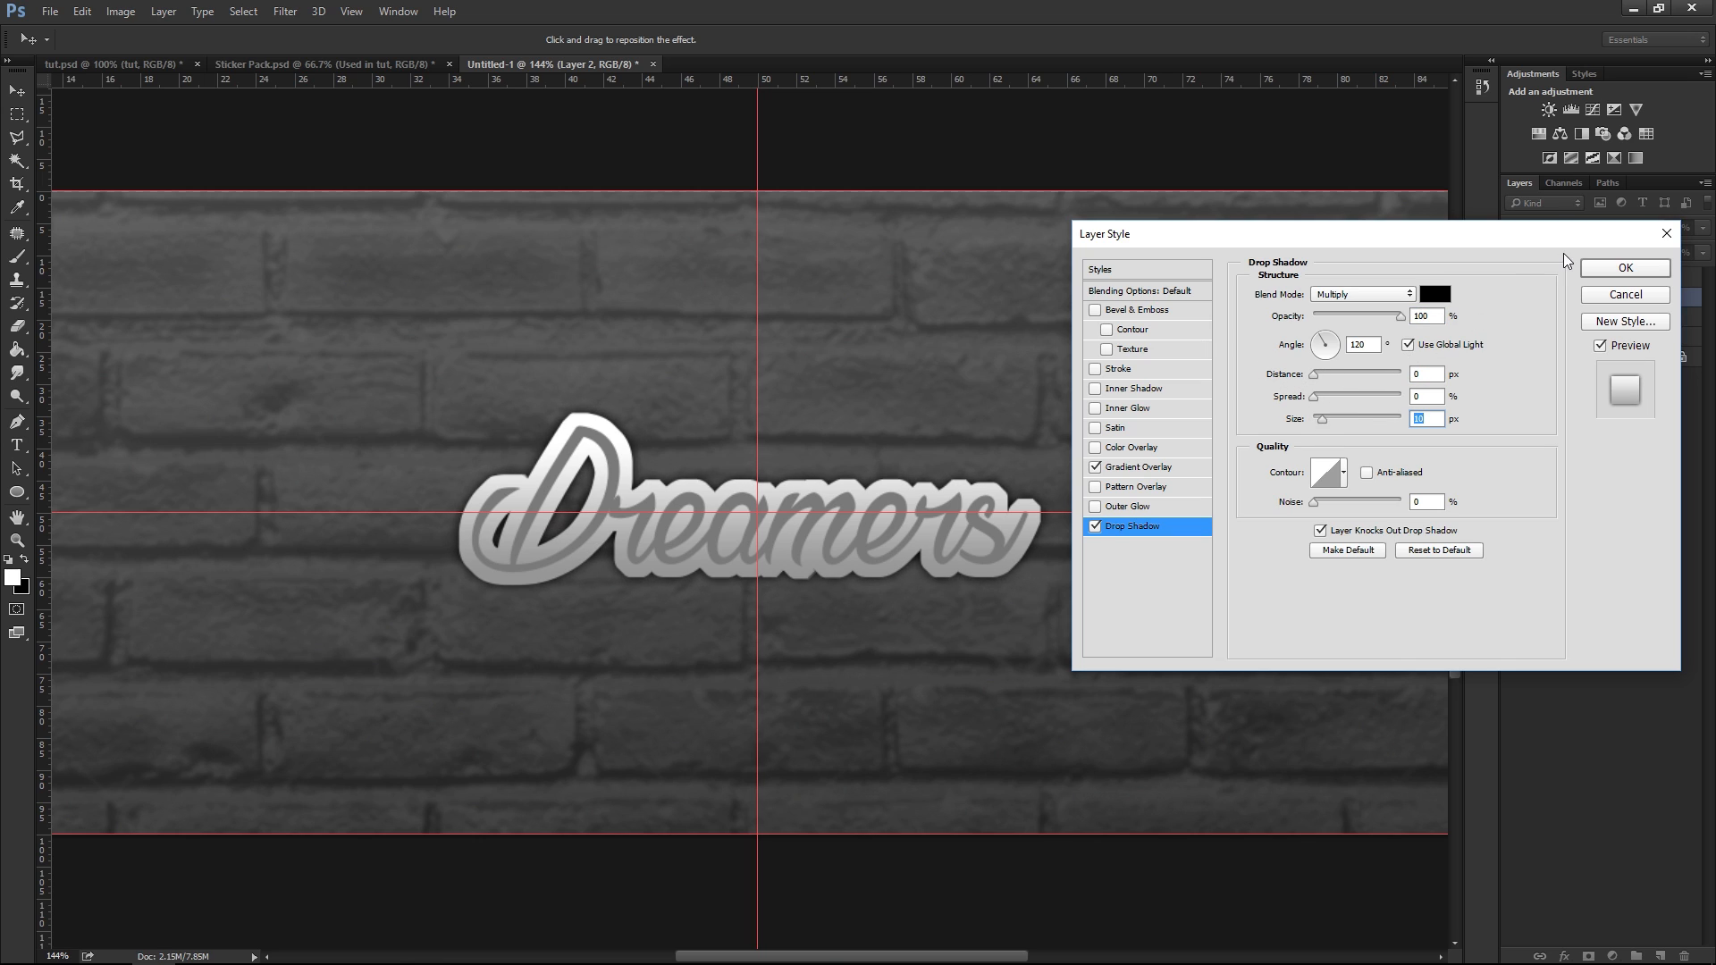
left_click(1646, 273)
Collapse the outline layer's effects list and rename the layer as stroke
scroll(804, 366, "down", 8)
scroll(759, 483, "up", 5)
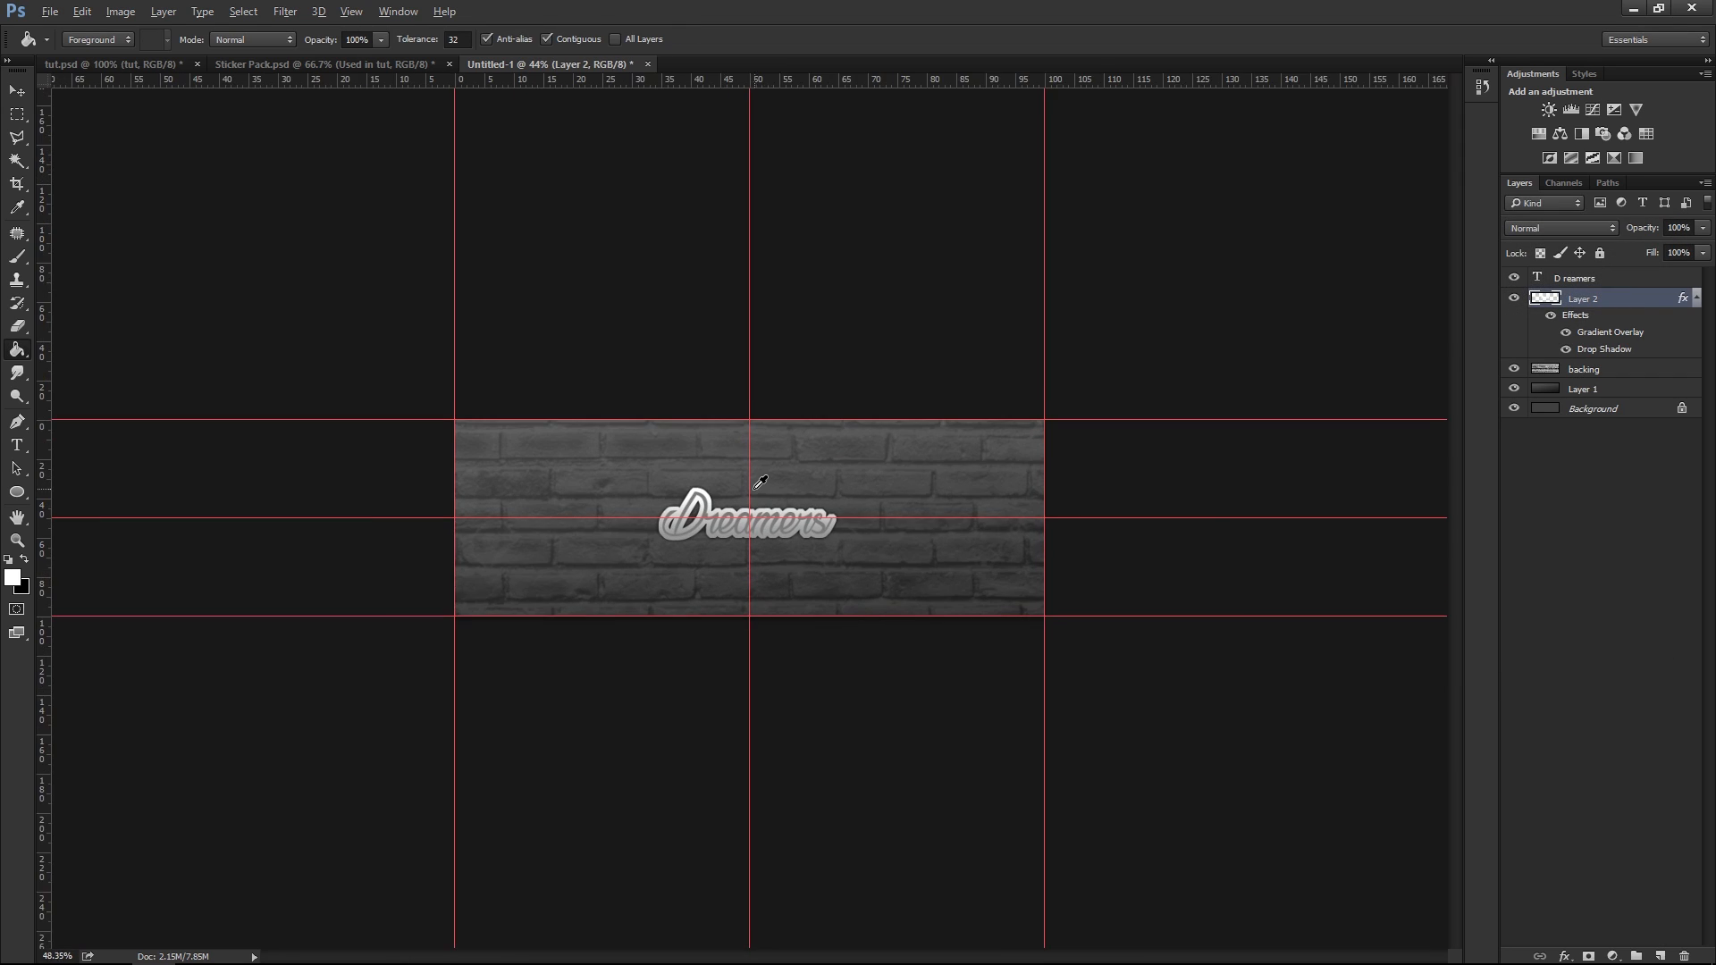
scroll(763, 482, "up", 2)
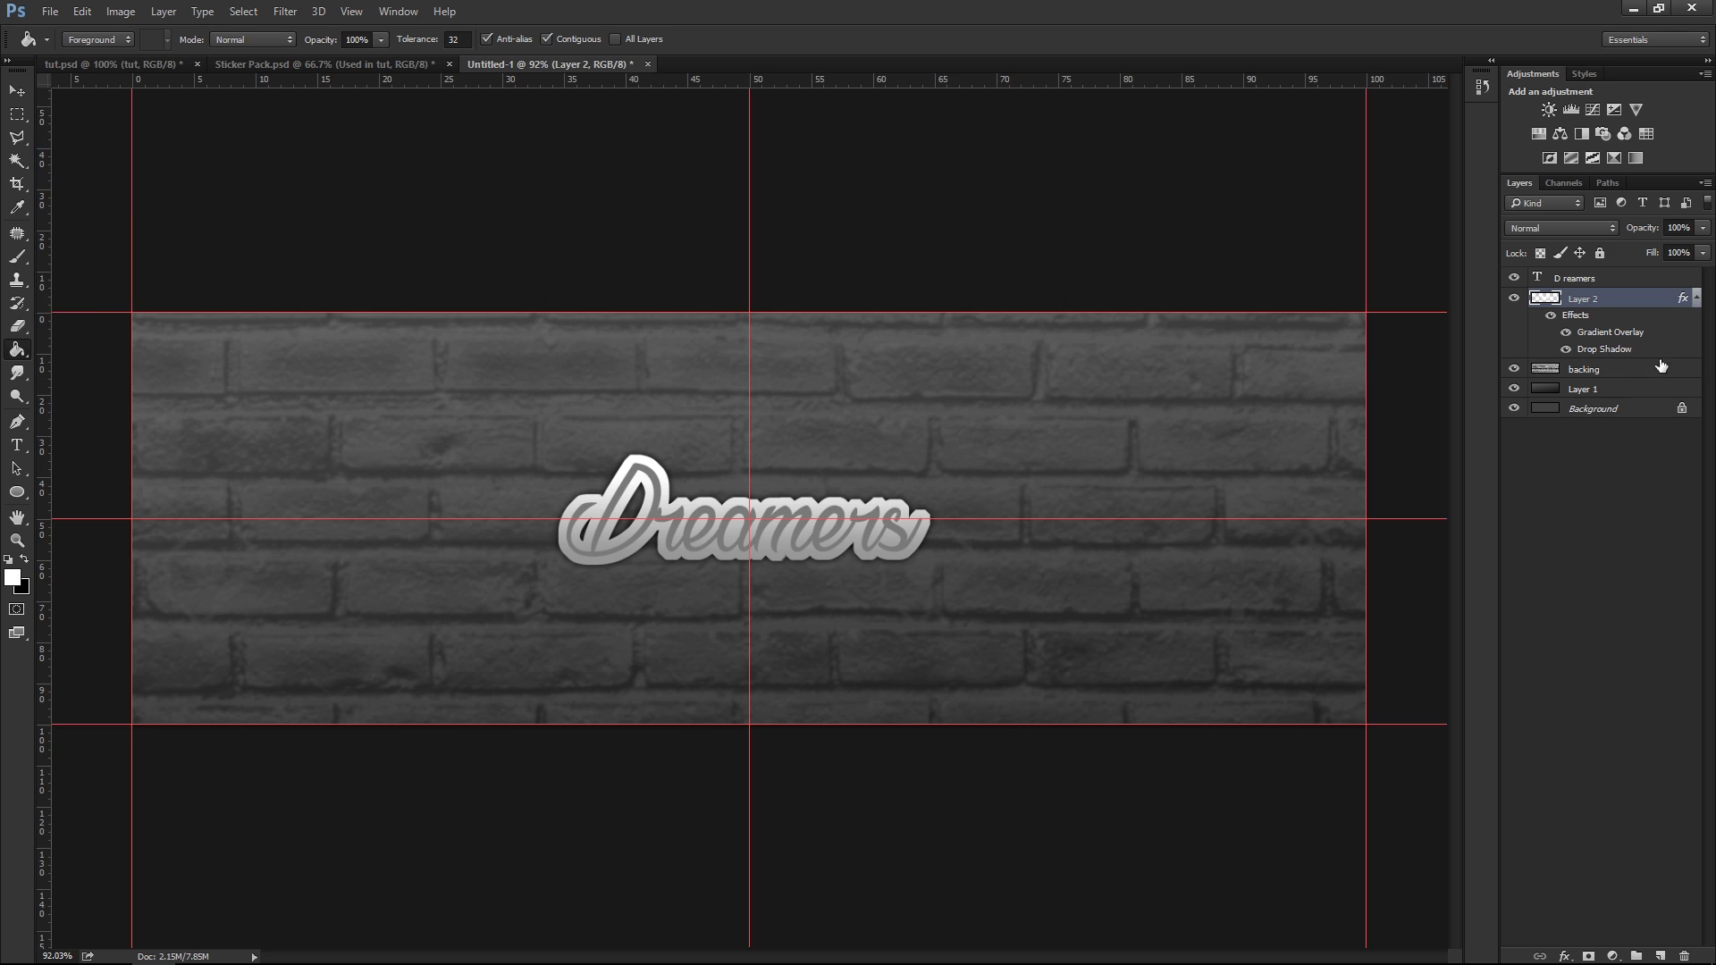
left_click(1692, 299)
double_click(1578, 298)
type("sto")
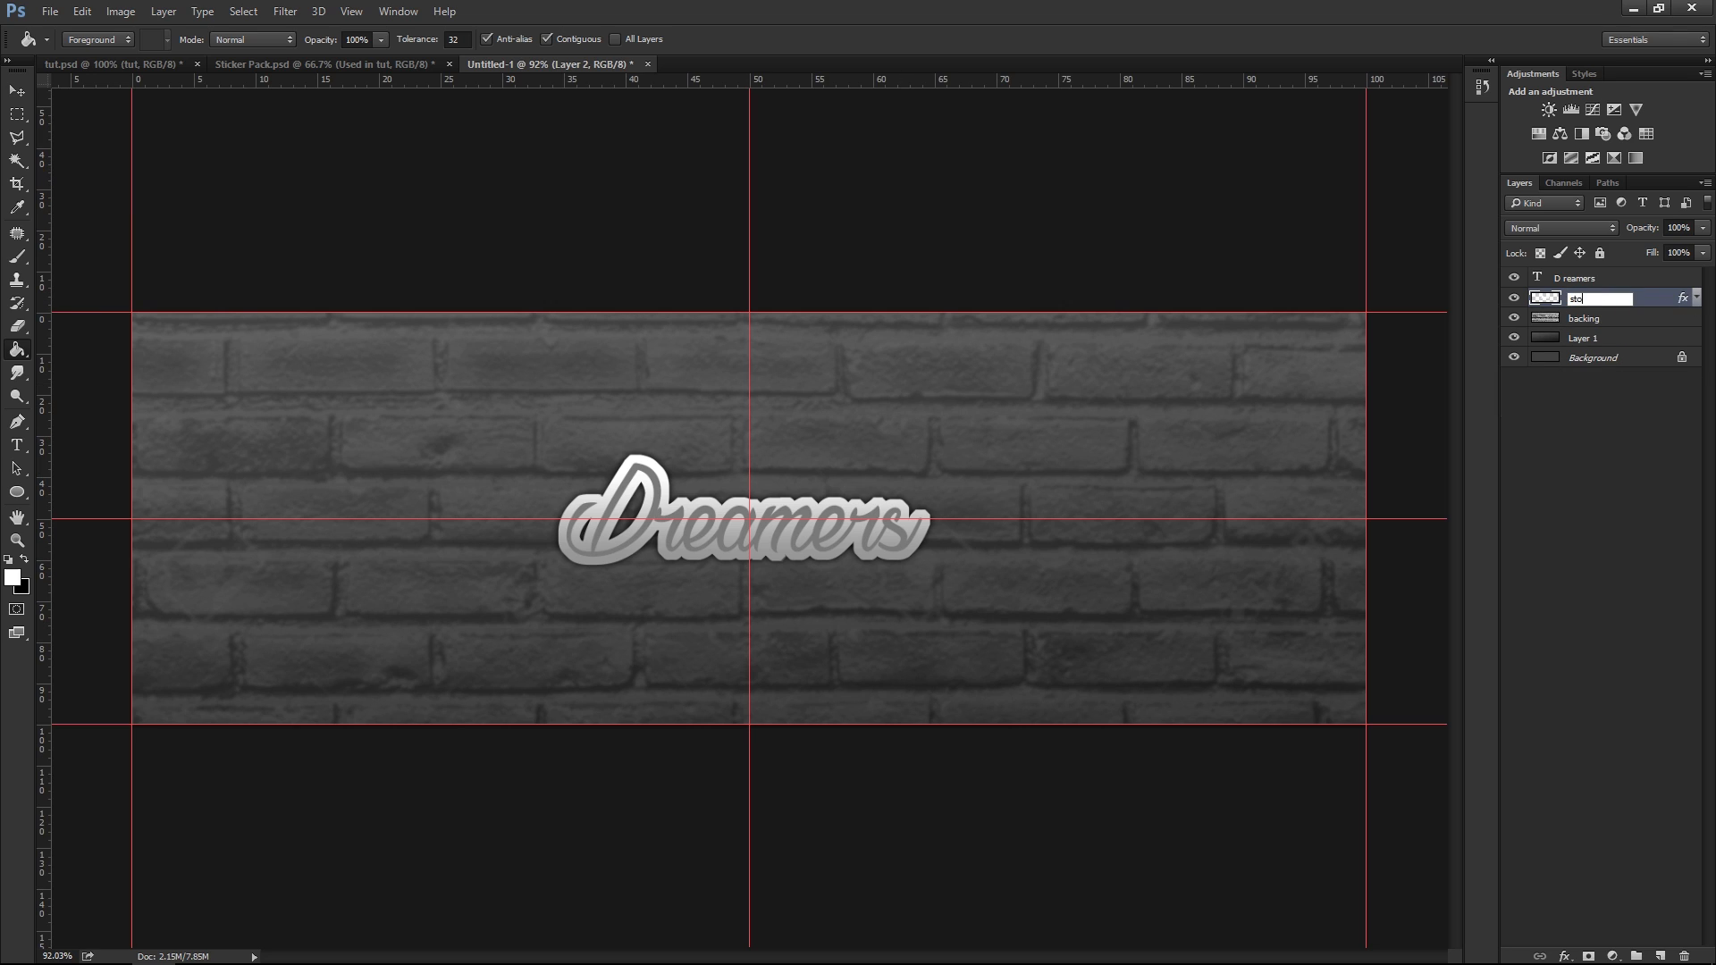
type("oke")
key("Return")
Copy the Used in tut group from Sticker Pack.psd into the header document and place it directly beneath the stroke layer
left_click(336, 63)
left_click(17, 90)
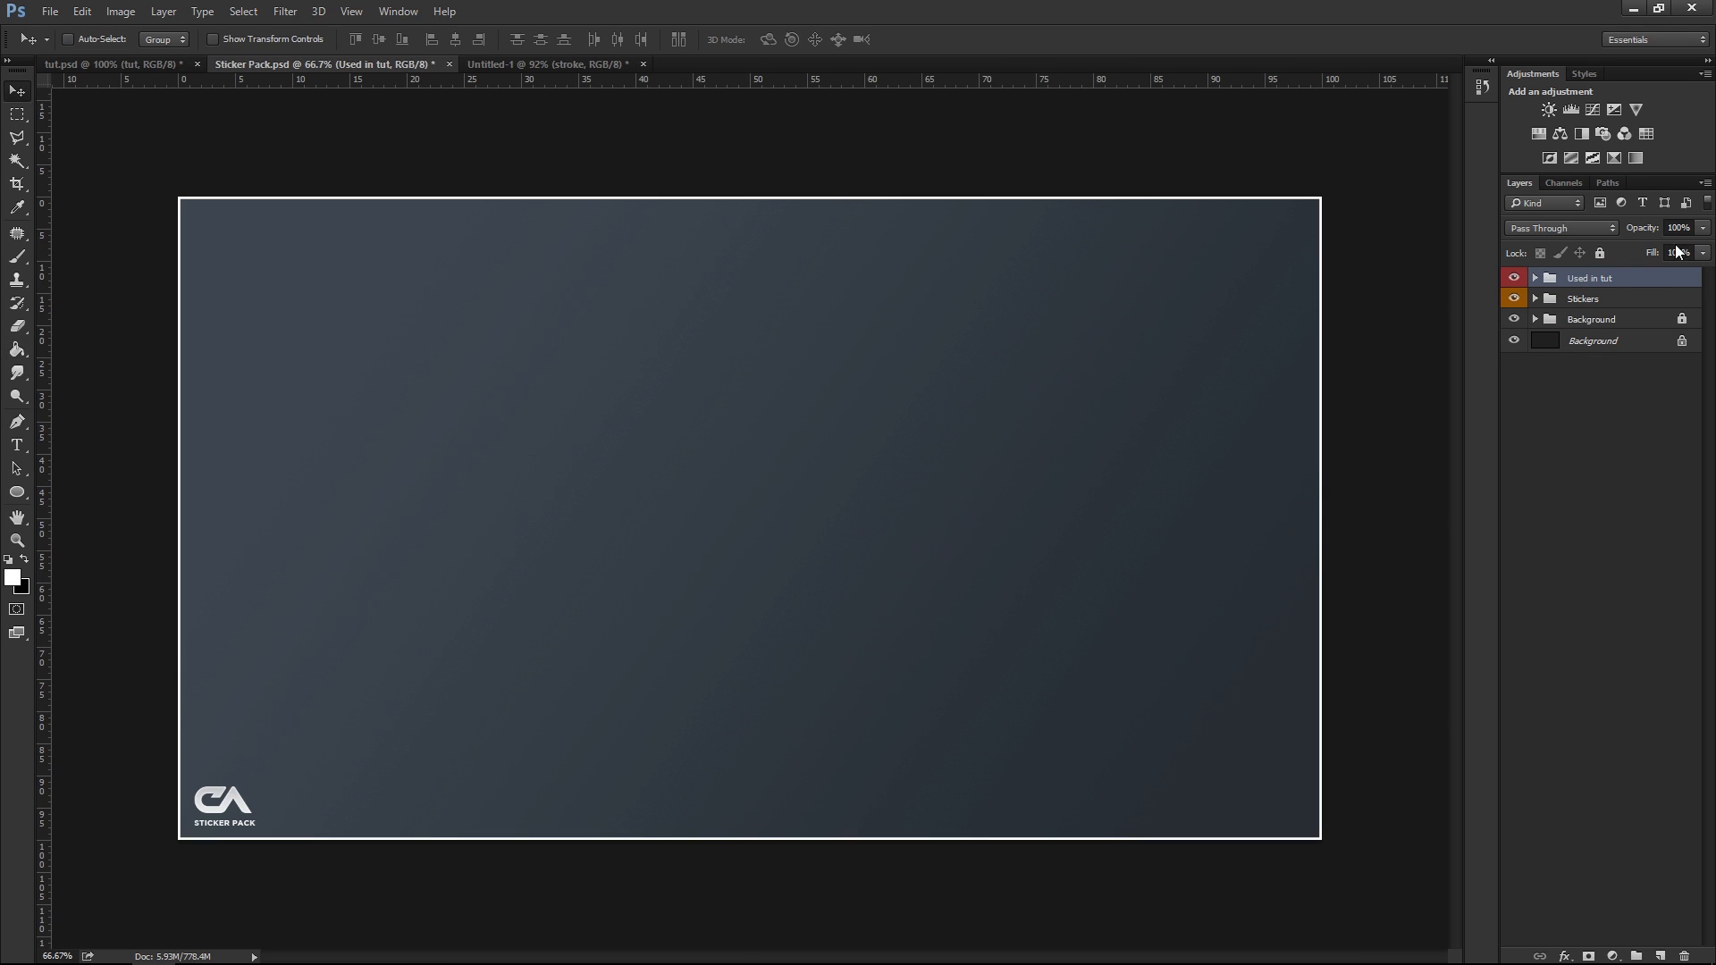
left_click_drag(768, 222, 804, 323)
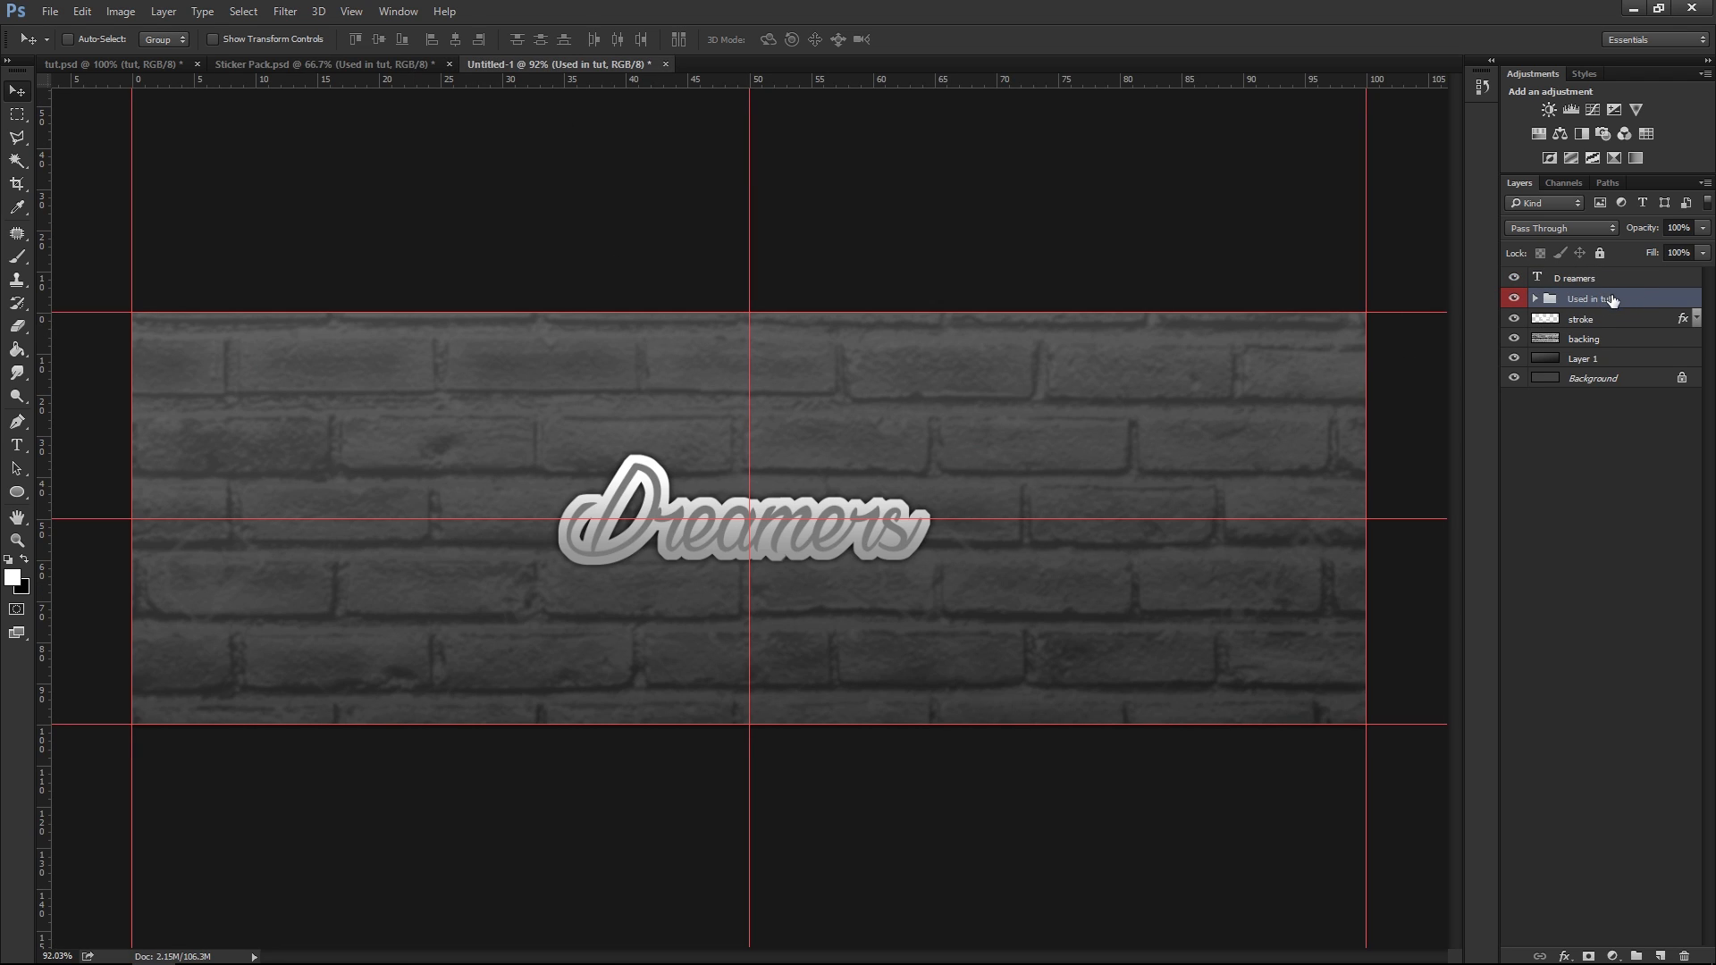
left_click_drag(1597, 304, 1569, 315)
left_click(1577, 302)
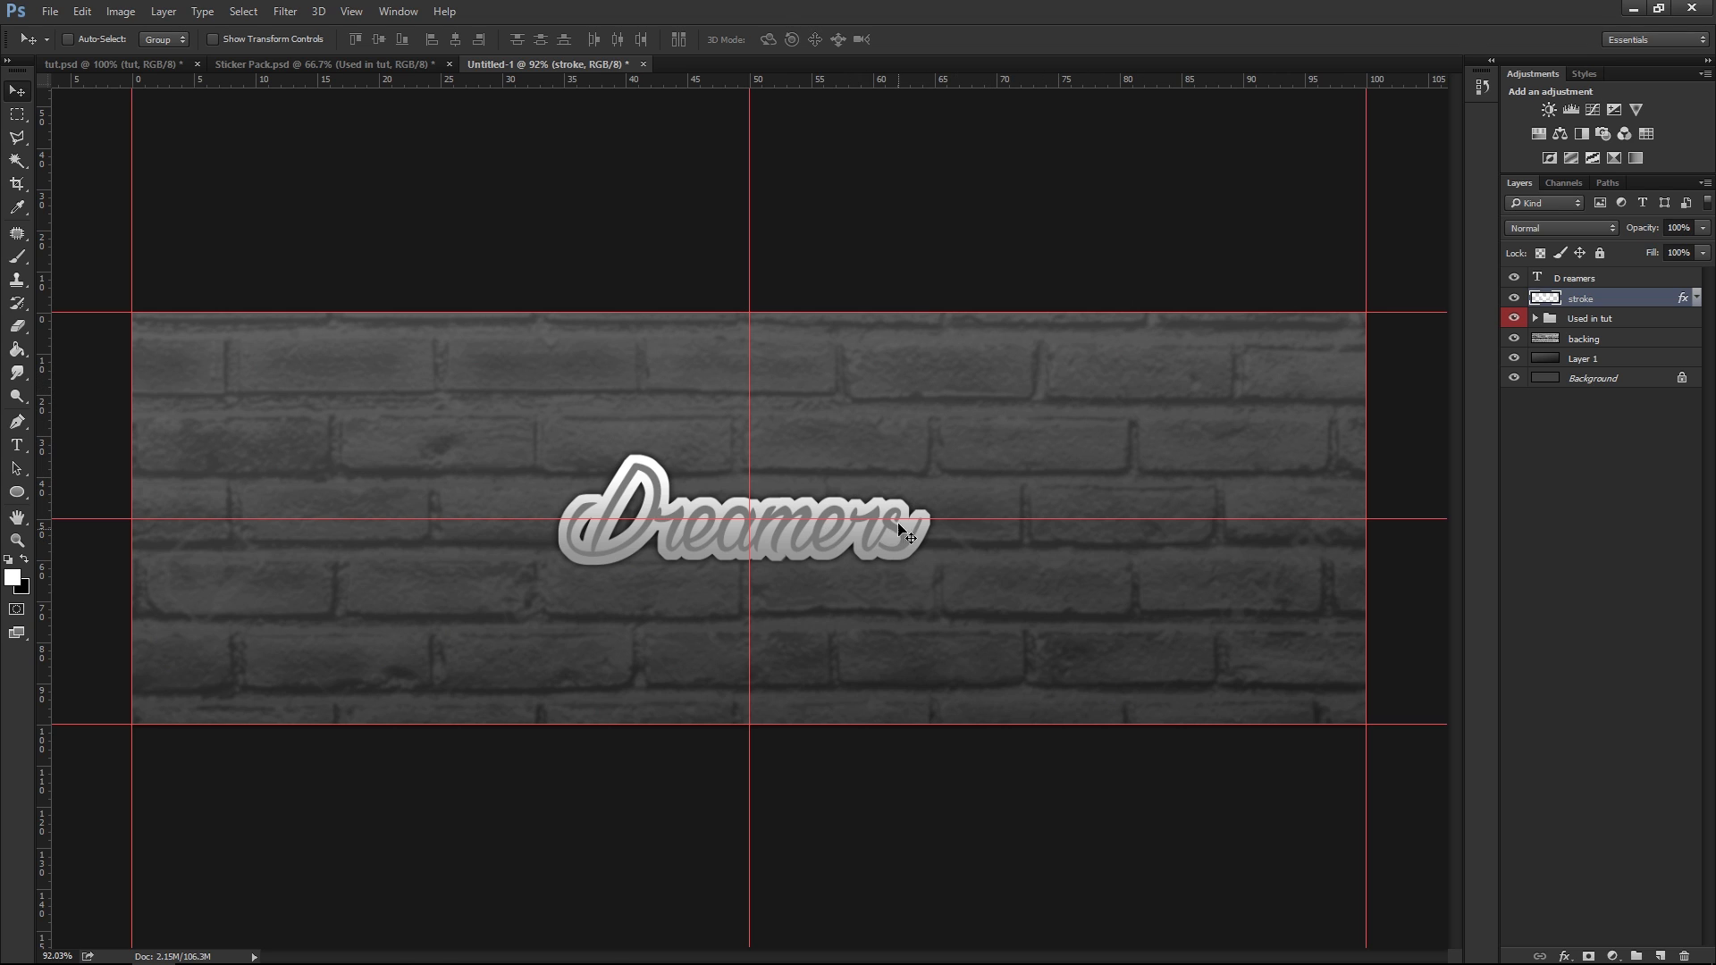
Expand the Used in tut group, show the vitamin-bomb-logo-web sticker and place it to the left of the Dreamers lettering
left_click(1536, 319)
mouse_move(1590, 340)
left_mouse_down()
mouse_move(1574, 313)
mouse_move(1524, 302)
left_mouse_up()
left_click(1516, 298)
left_click_drag(756, 394, 1057, 415)
key("ctrl+z")
left_click_drag(1592, 306, 1594, 349)
left_click(1515, 340)
left_click(1517, 339)
left_click(1515, 339)
left_click_drag(655, 372, 613, 406)
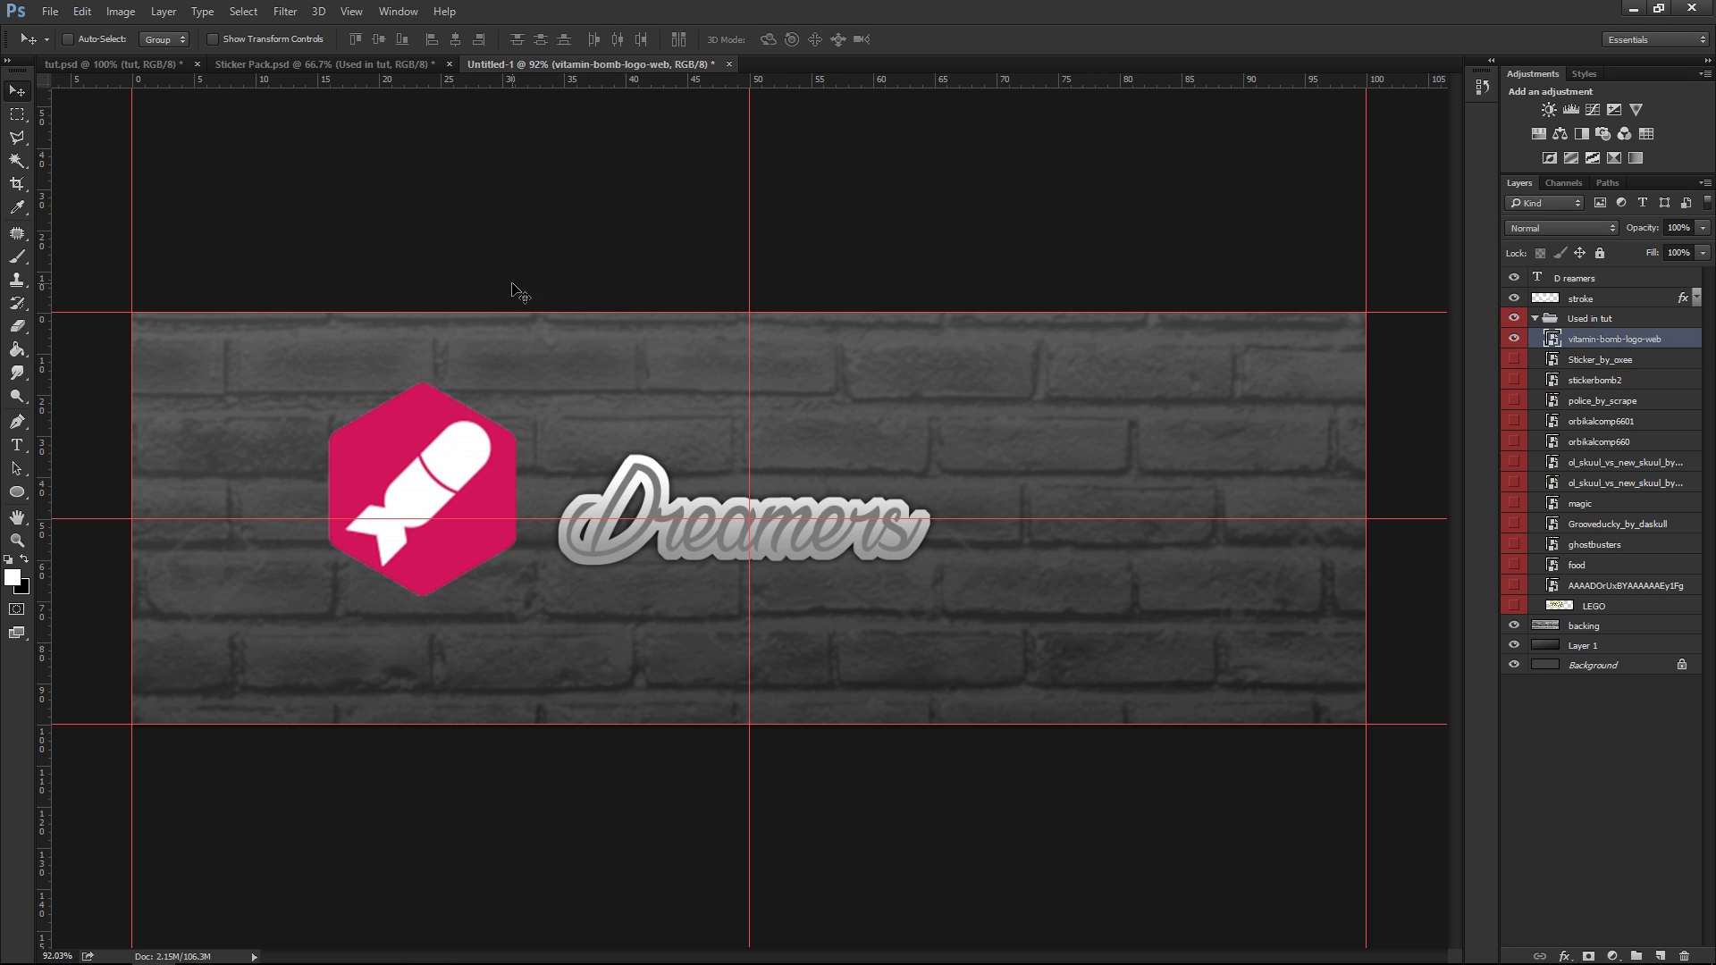
Show the other stickers except LEGO, and rasterize all sticker layers from vitamin-bomb-logo-web down to the one above LEGO
left_click_drag(1515, 360, 1514, 590)
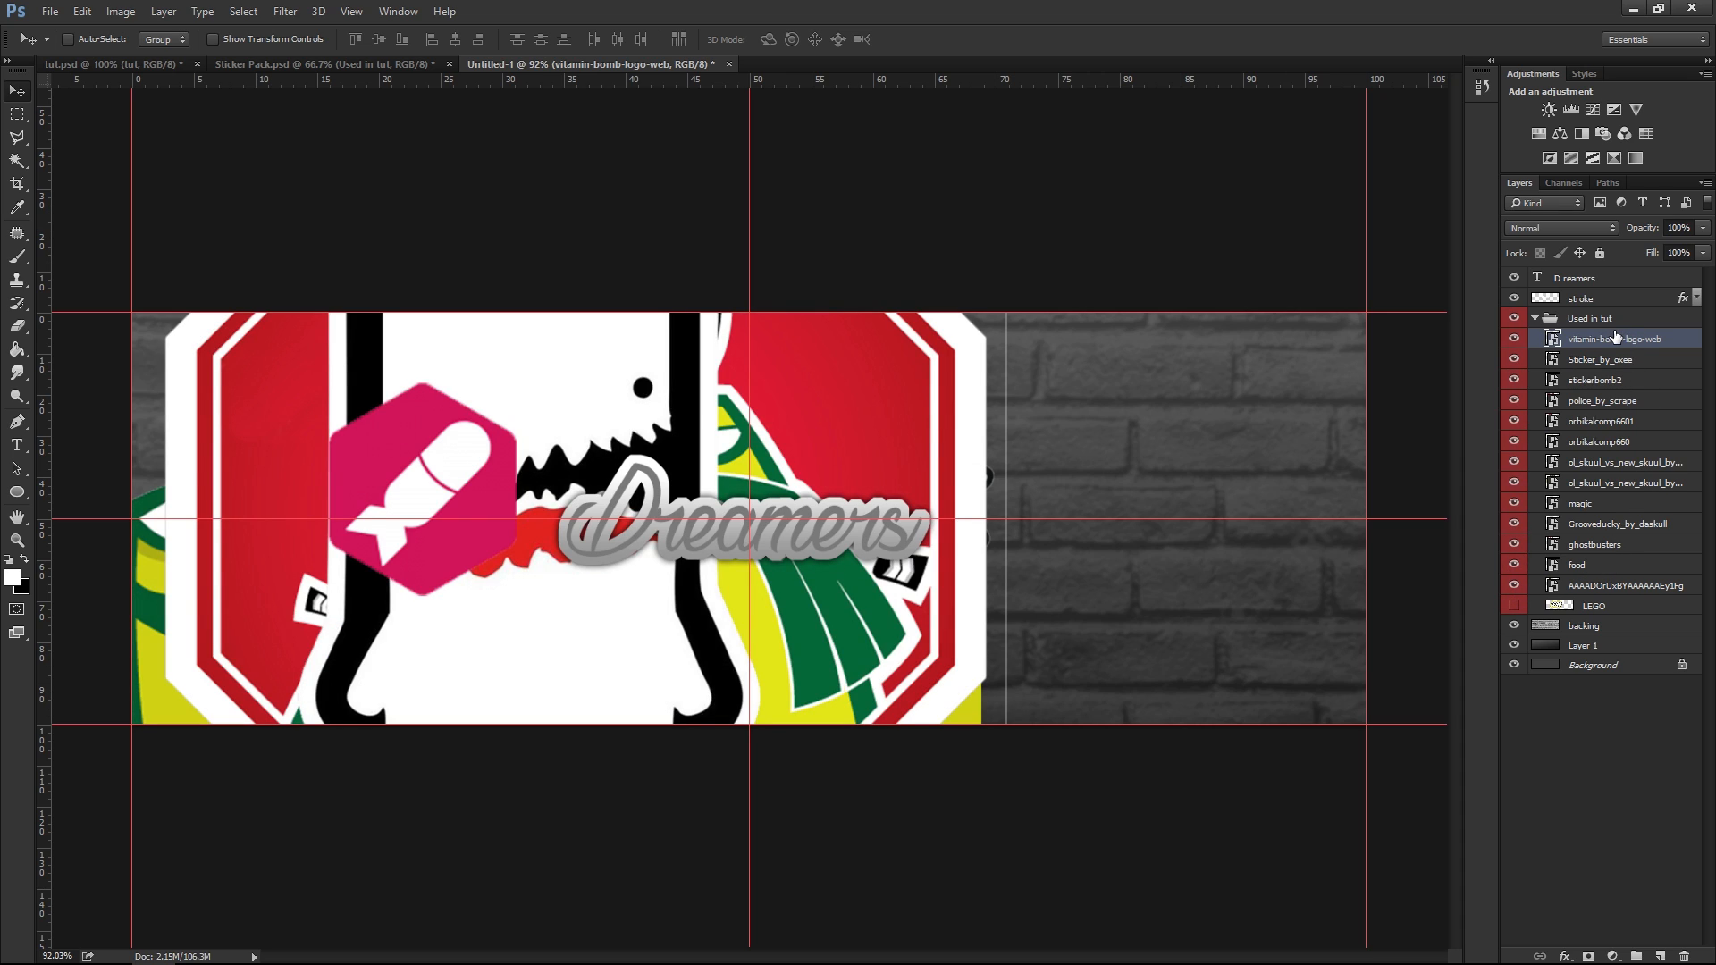
right_click(1614, 420)
key("Escape")
left_click(1614, 586, "shift")
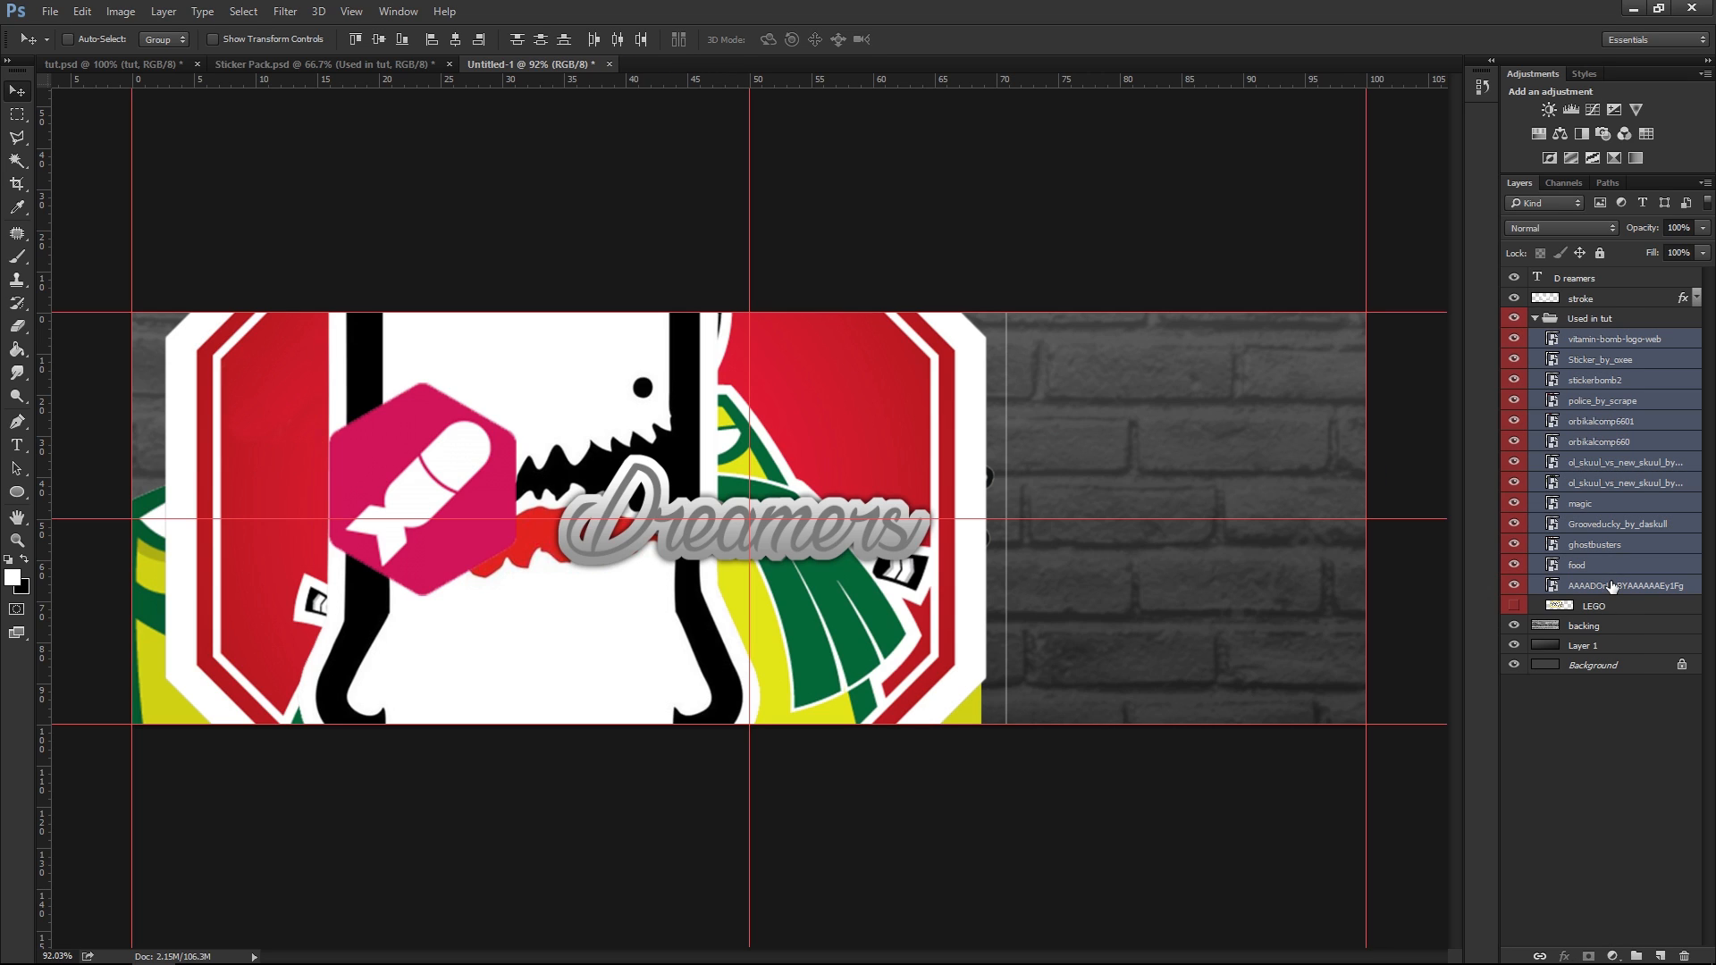
right_click(1602, 441)
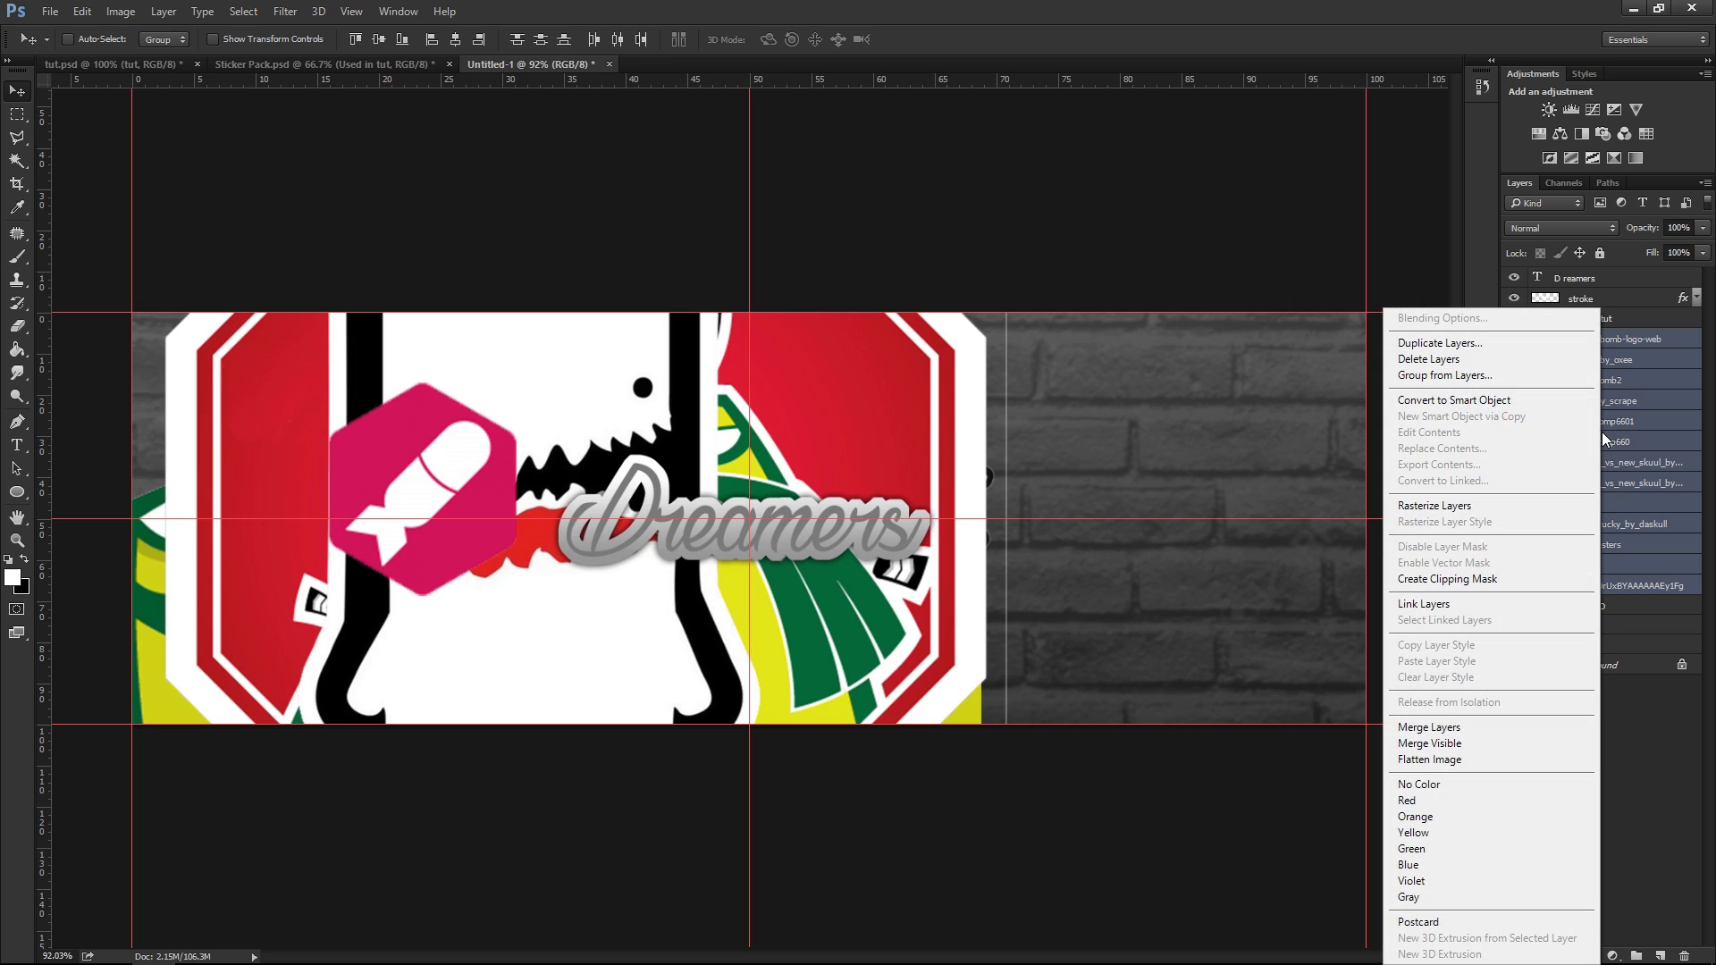
left_click(1574, 506)
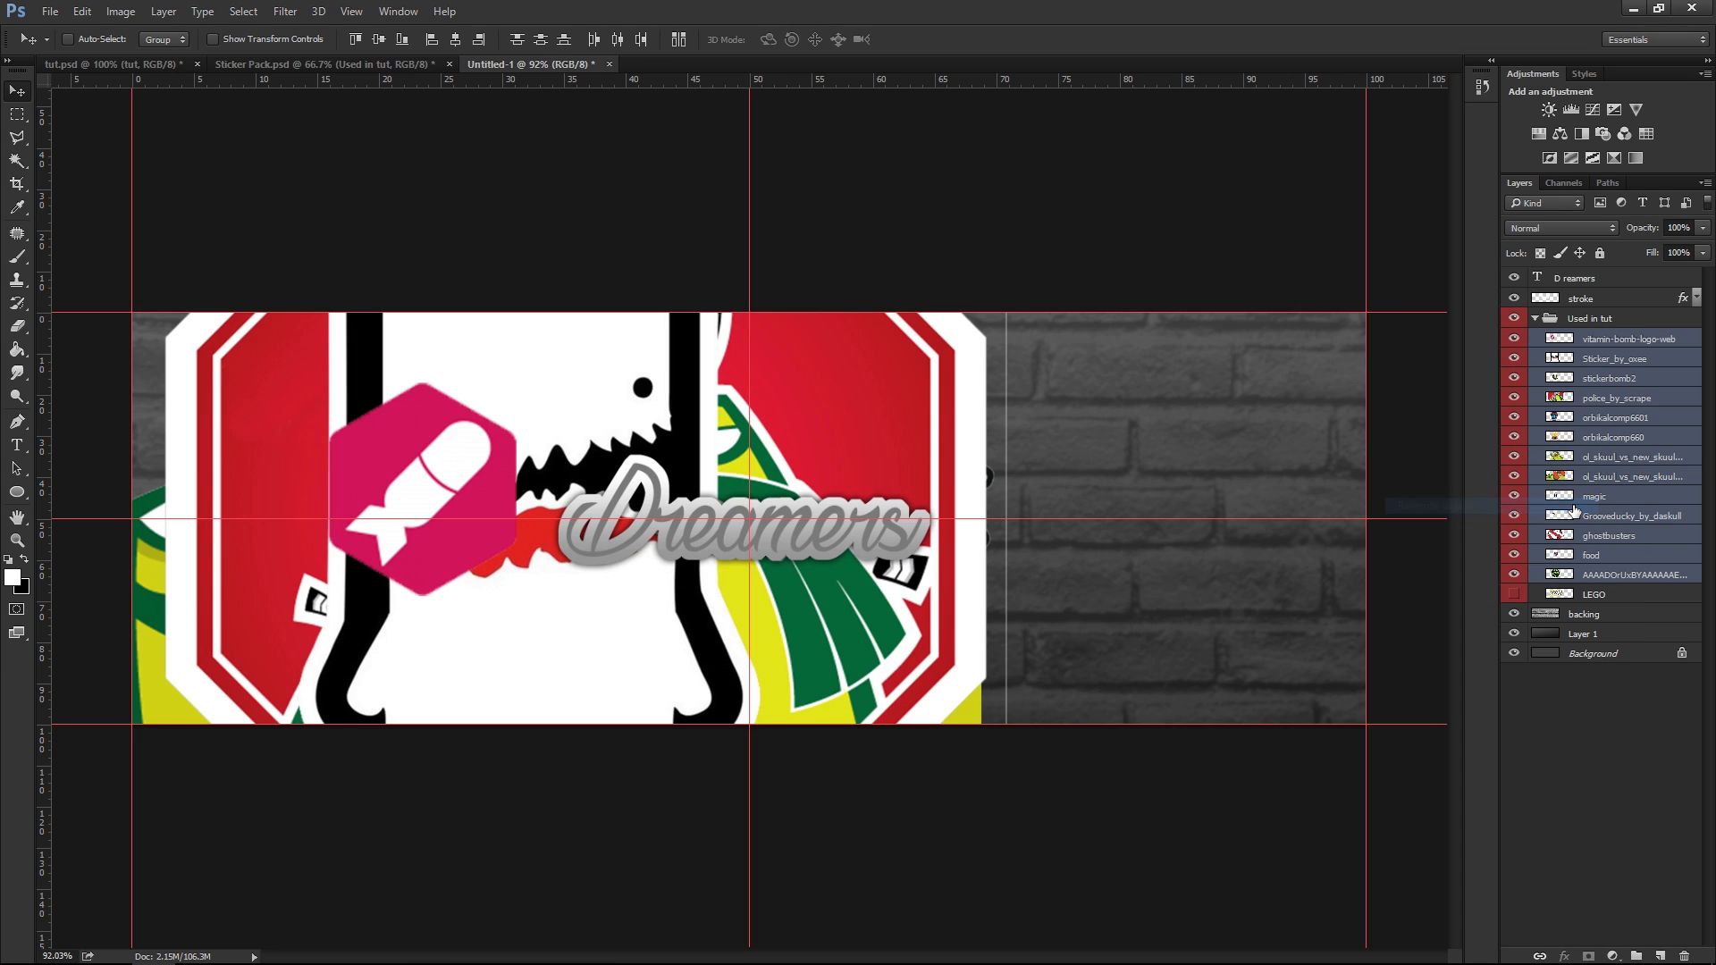
Hide every sticker except vitamin-bomb-logo-web and move that sticker to the right of the Dreamers lettering
left_click(1618, 336)
left_click_drag(1513, 358, 1514, 581)
left_click_drag(554, 389, 1232, 380)
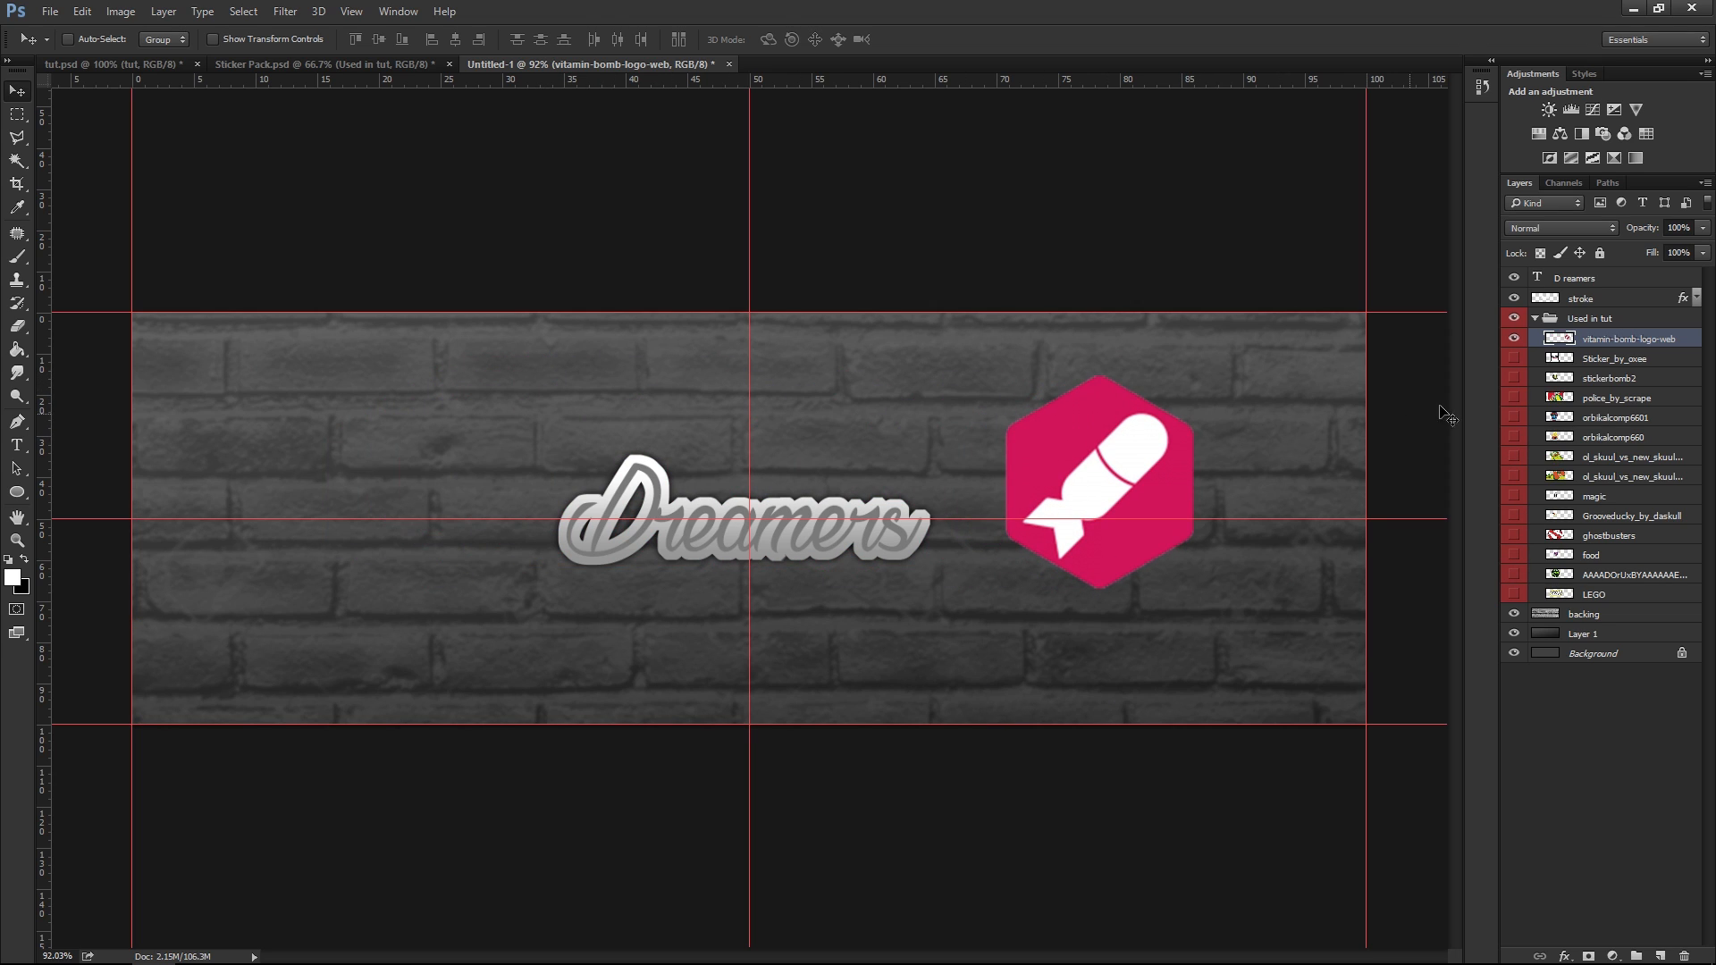
Apply a Black & White adjustment to the vitamin-bomb-logo-web sticker and move it back to the left of the lettering
left_click(118, 13)
mouse_move(128, 60)
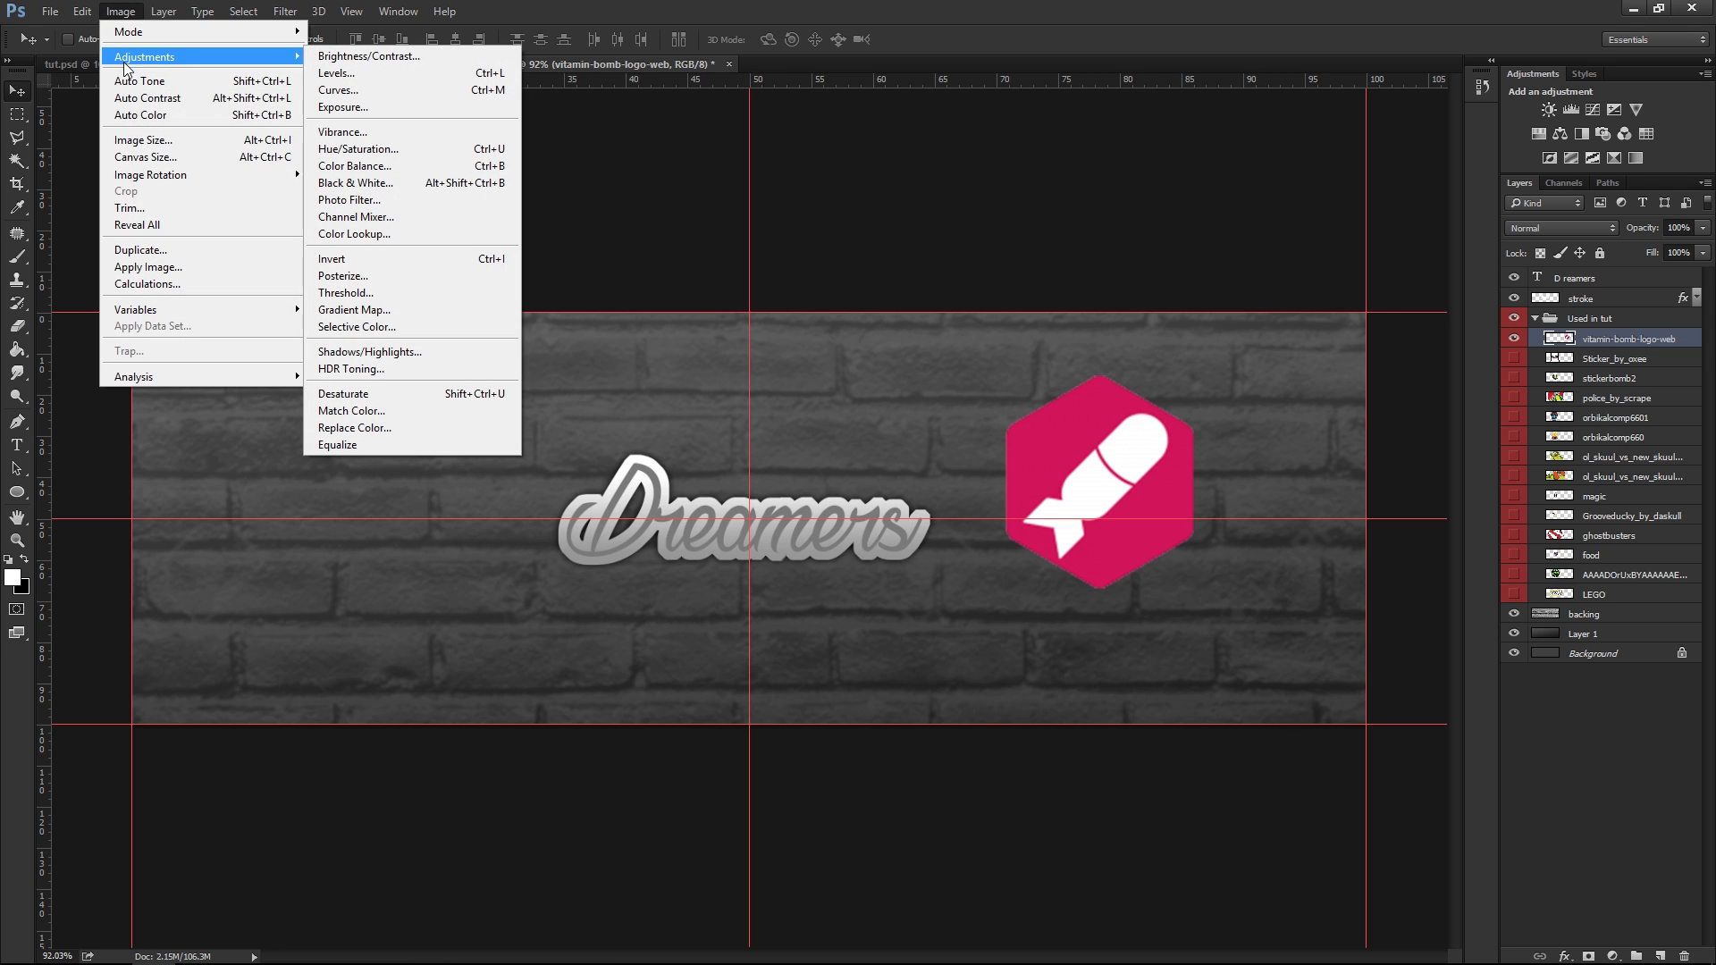
left_click(355, 183)
left_click(1194, 209)
key("v")
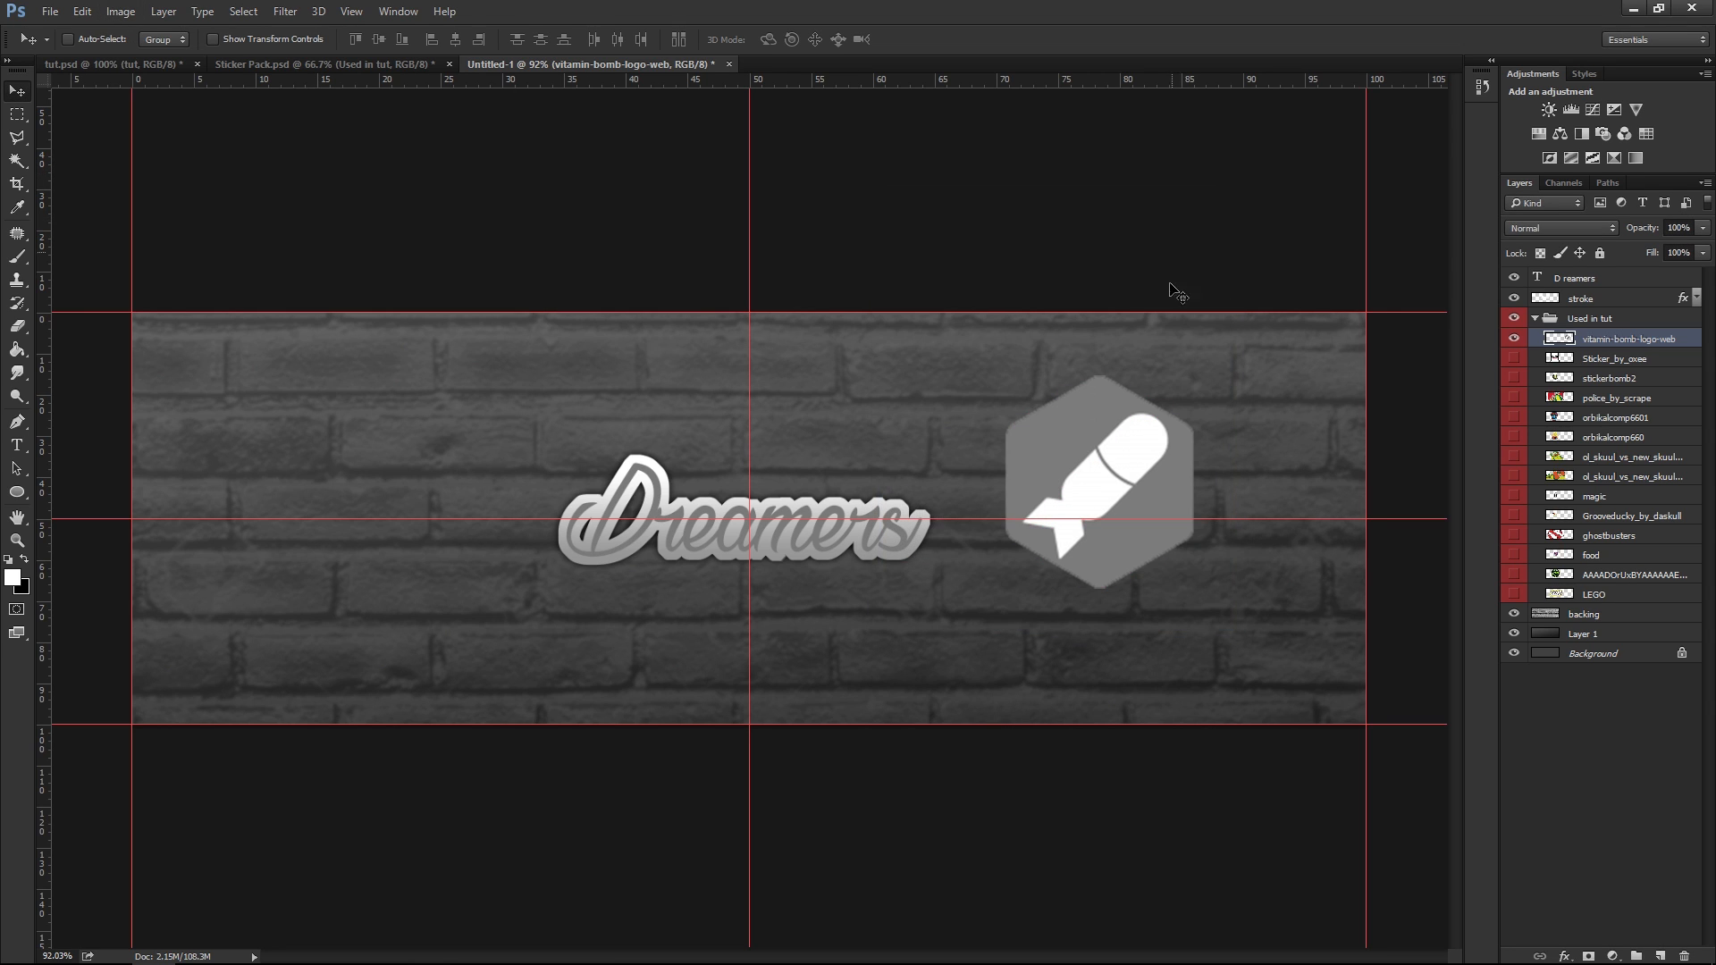
left_click_drag(1140, 388, 493, 414)
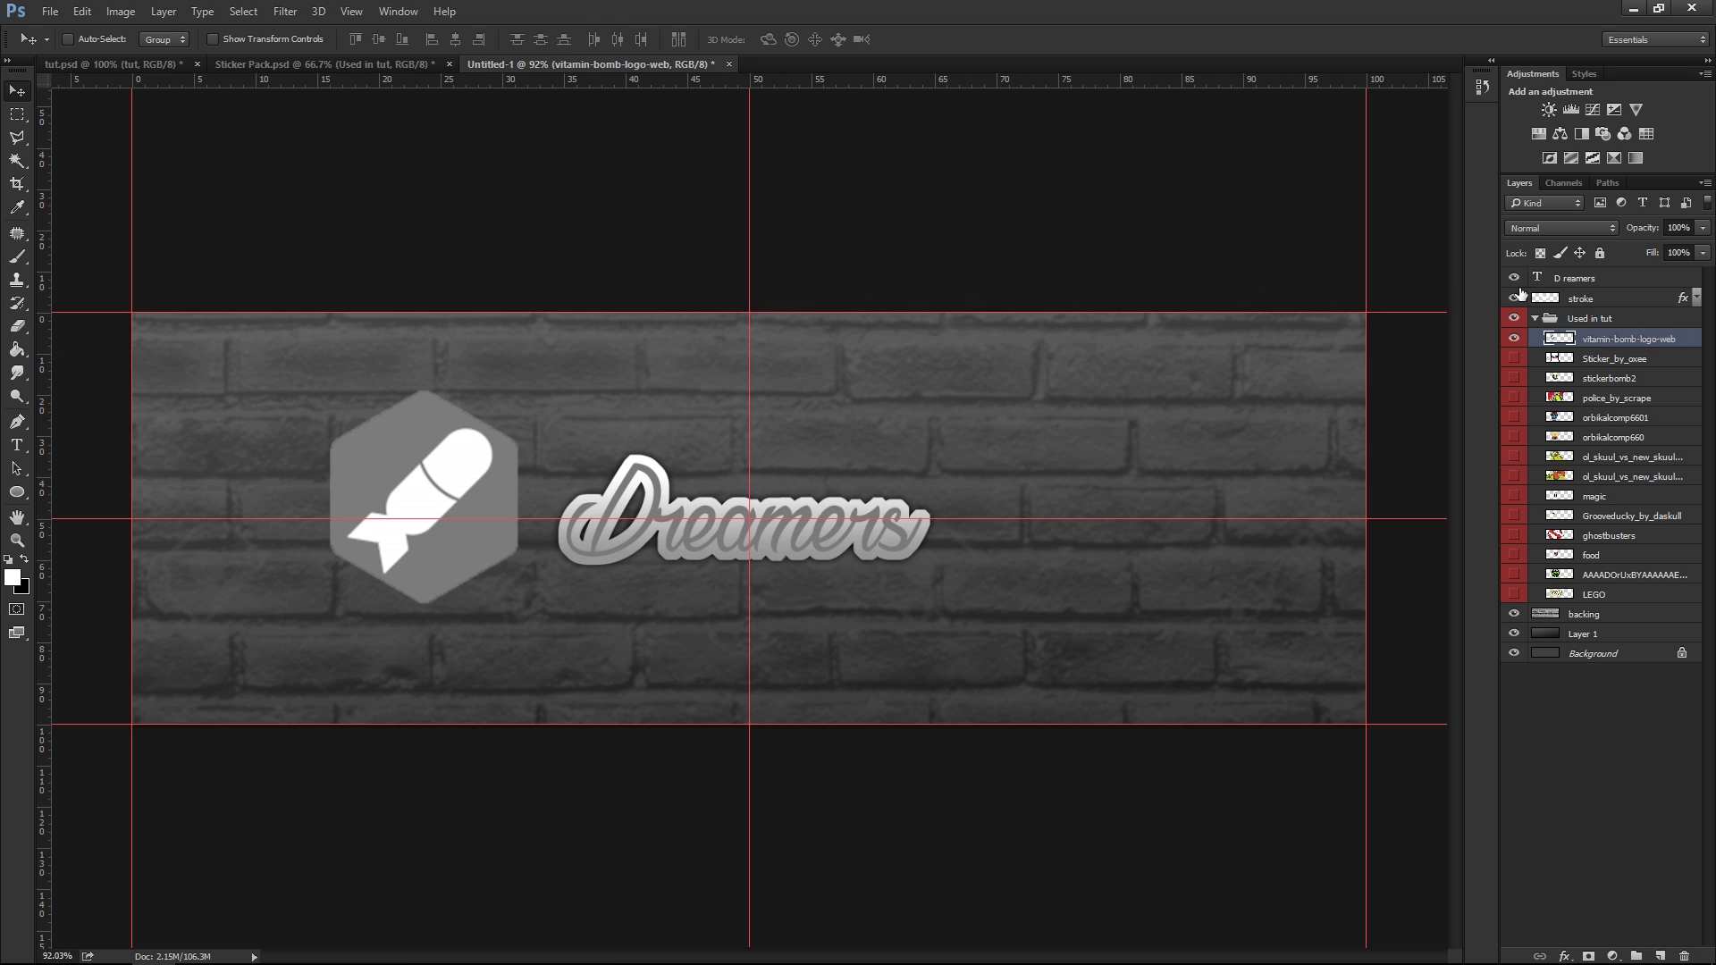
Add a Curves adjustment layer above the bomb sticker, shape a gentle S-curve with darker shadows and brighter highlights, and close its properties
left_click(1591, 107)
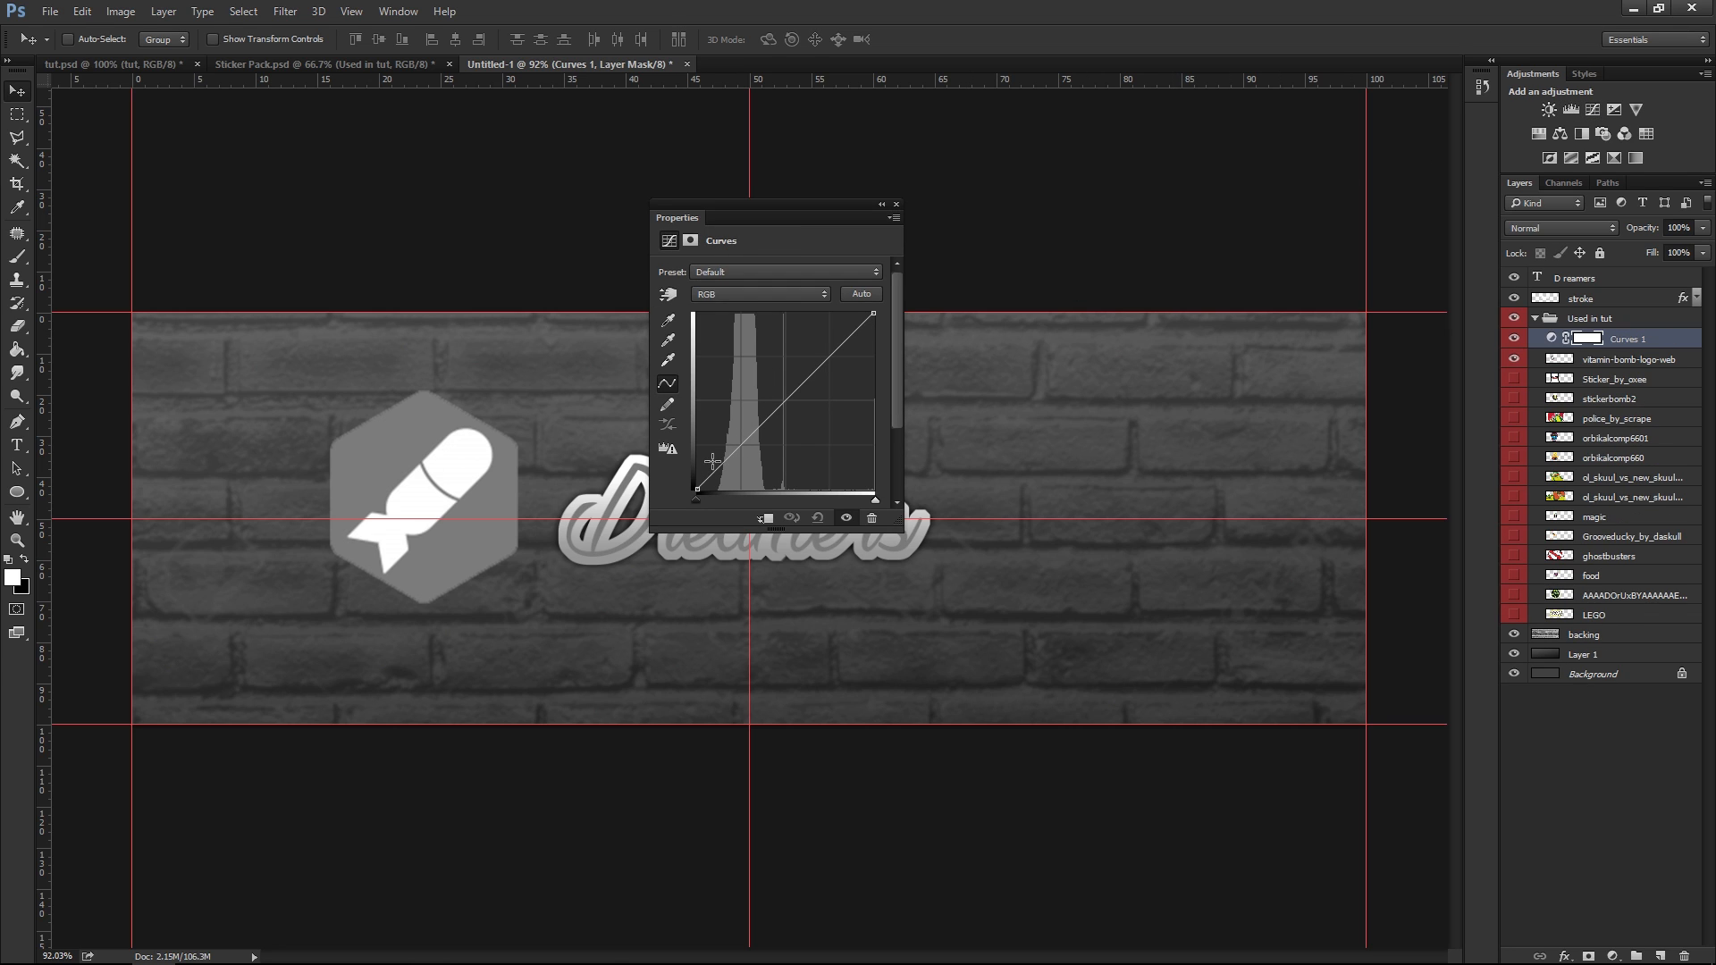
left_click_drag(721, 466, 727, 466)
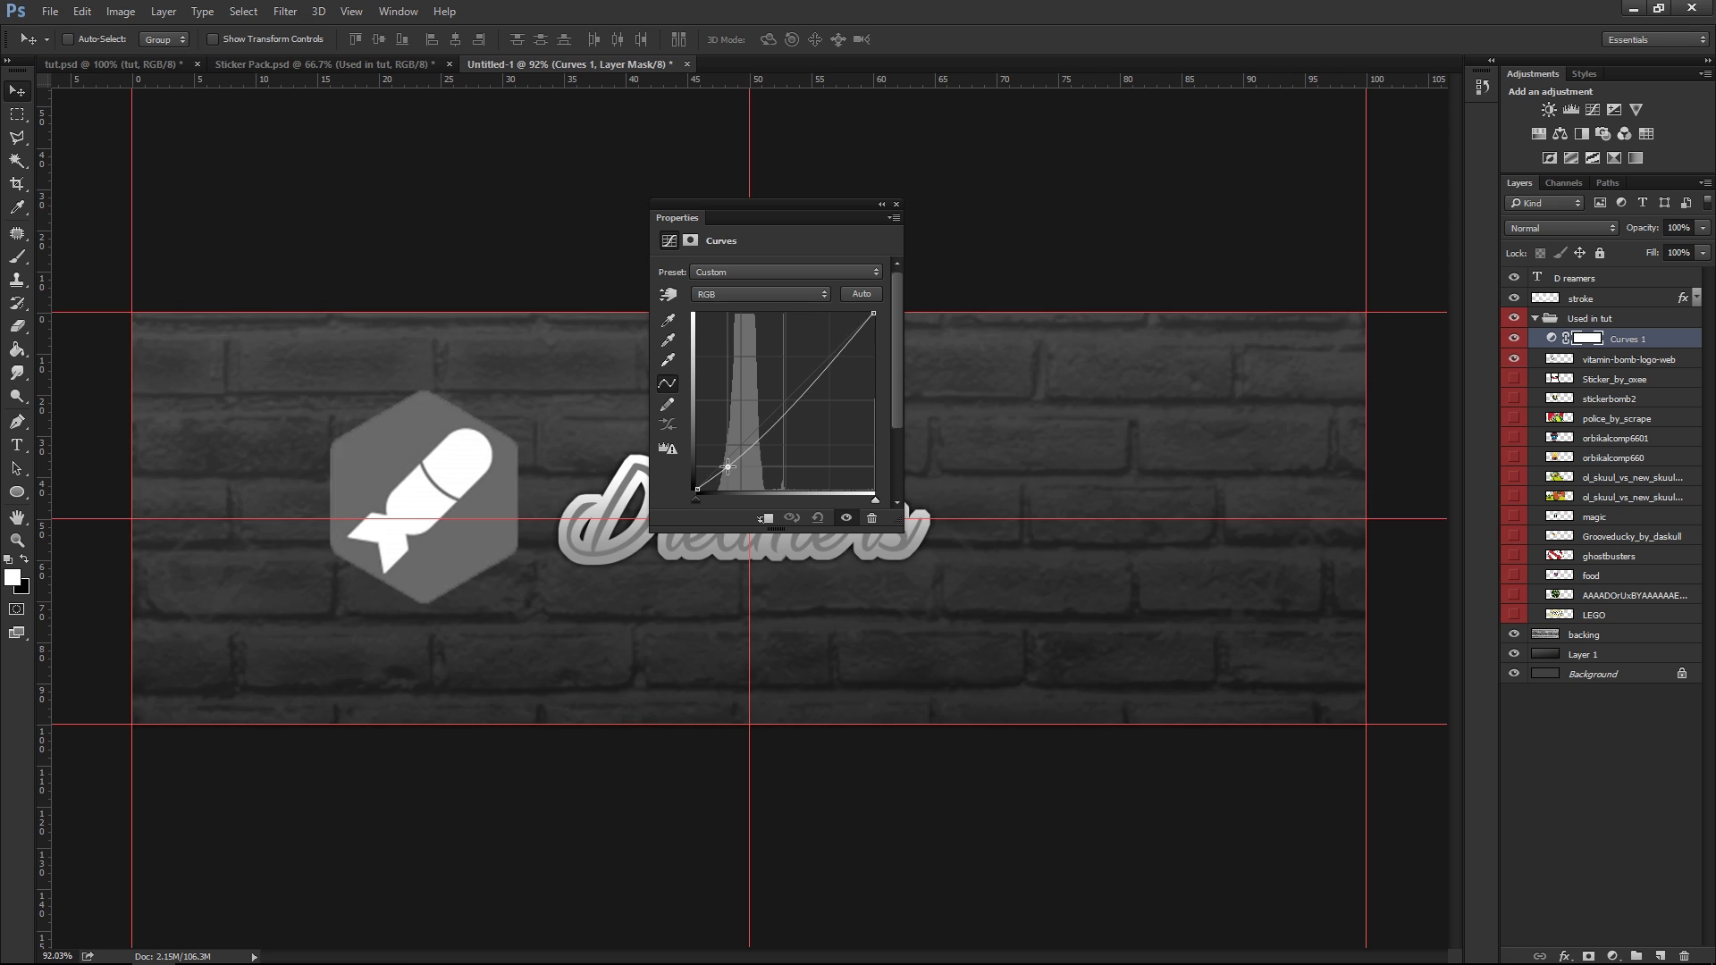
left_click_drag(803, 385, 809, 364)
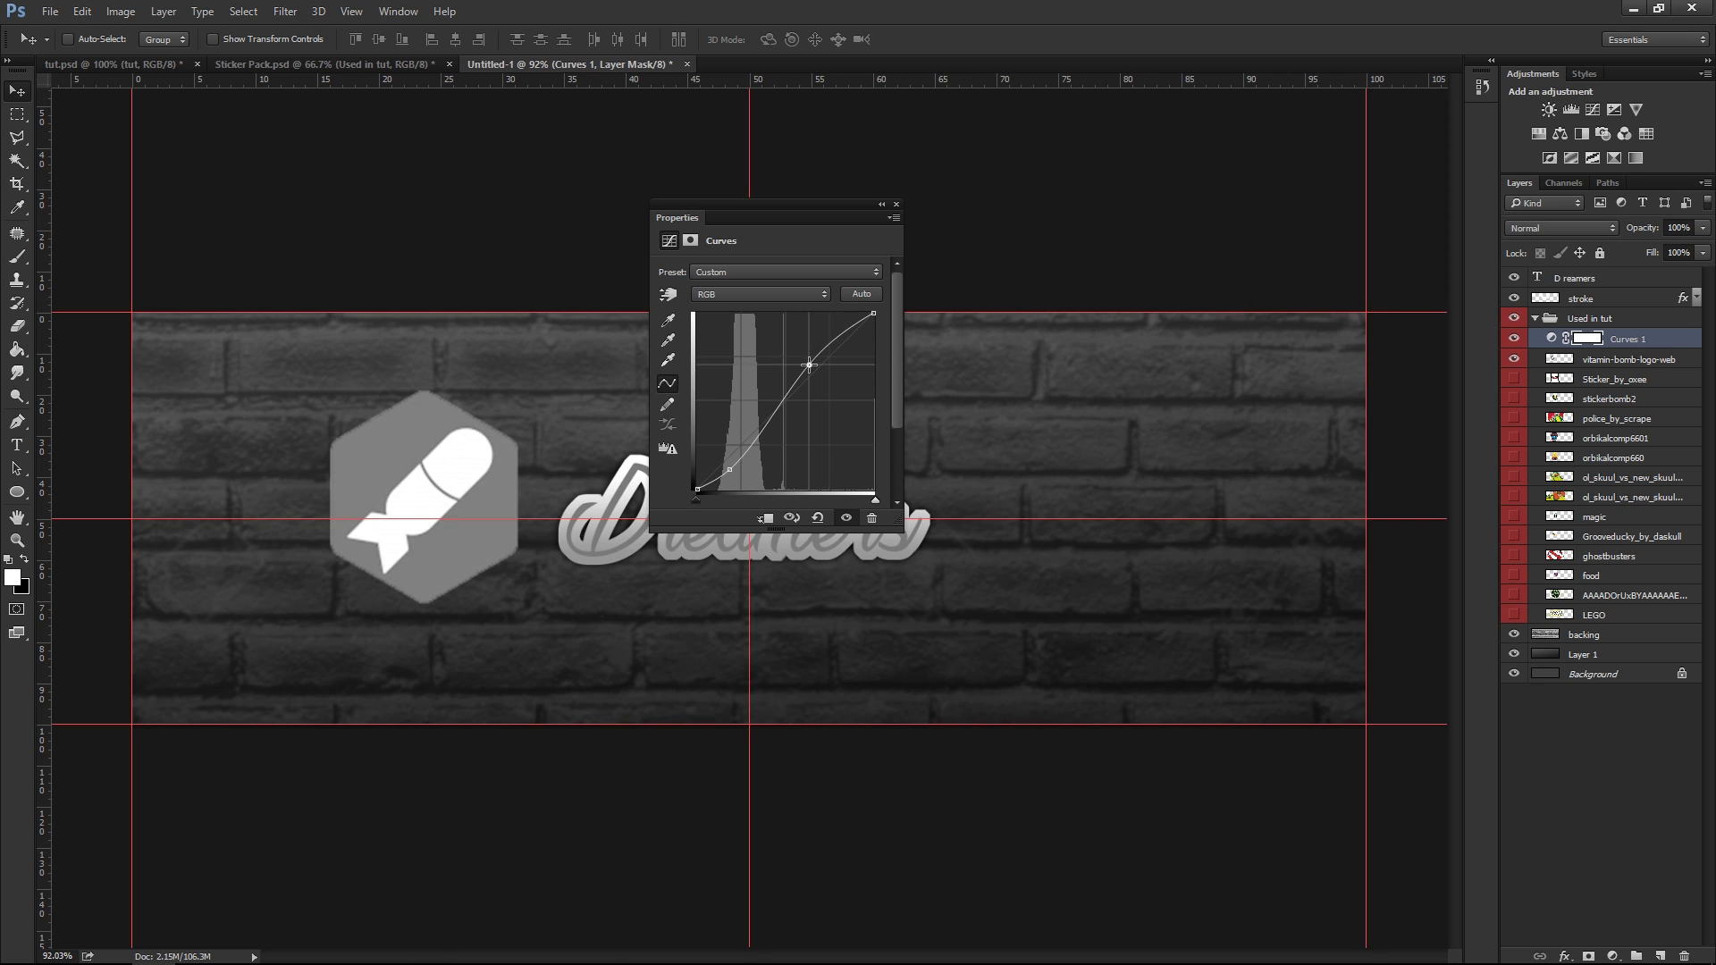
left_click_drag(730, 469, 731, 462)
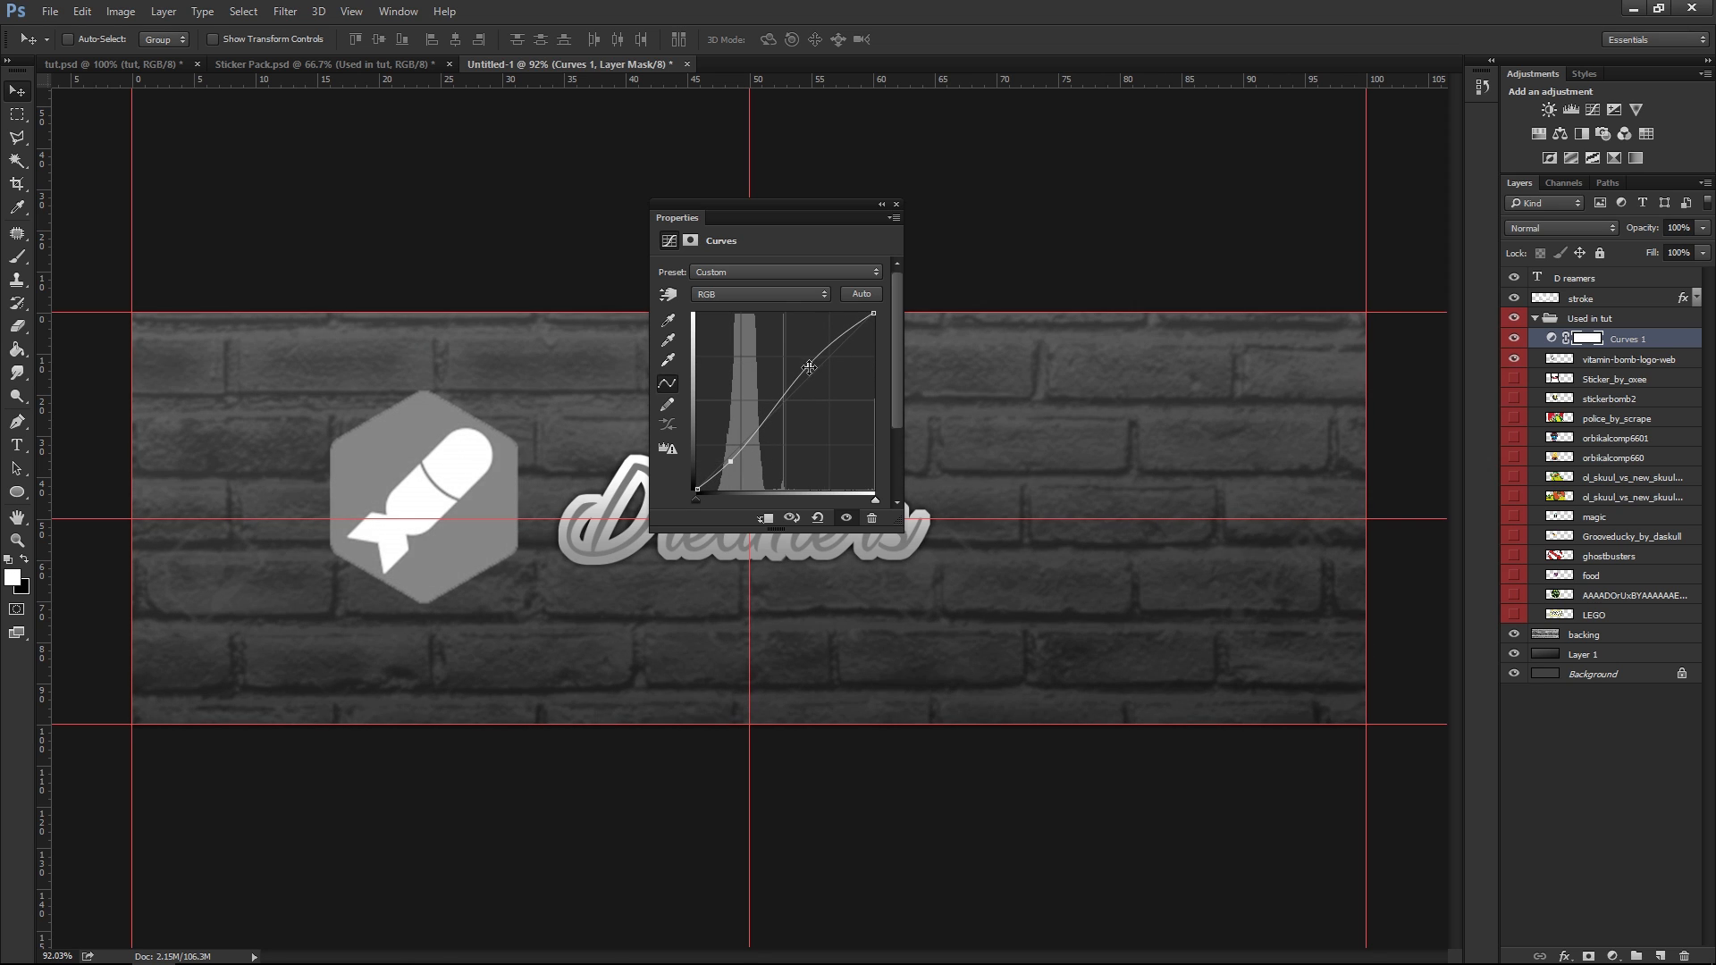
left_click_drag(730, 461, 745, 458)
right_click(807, 216)
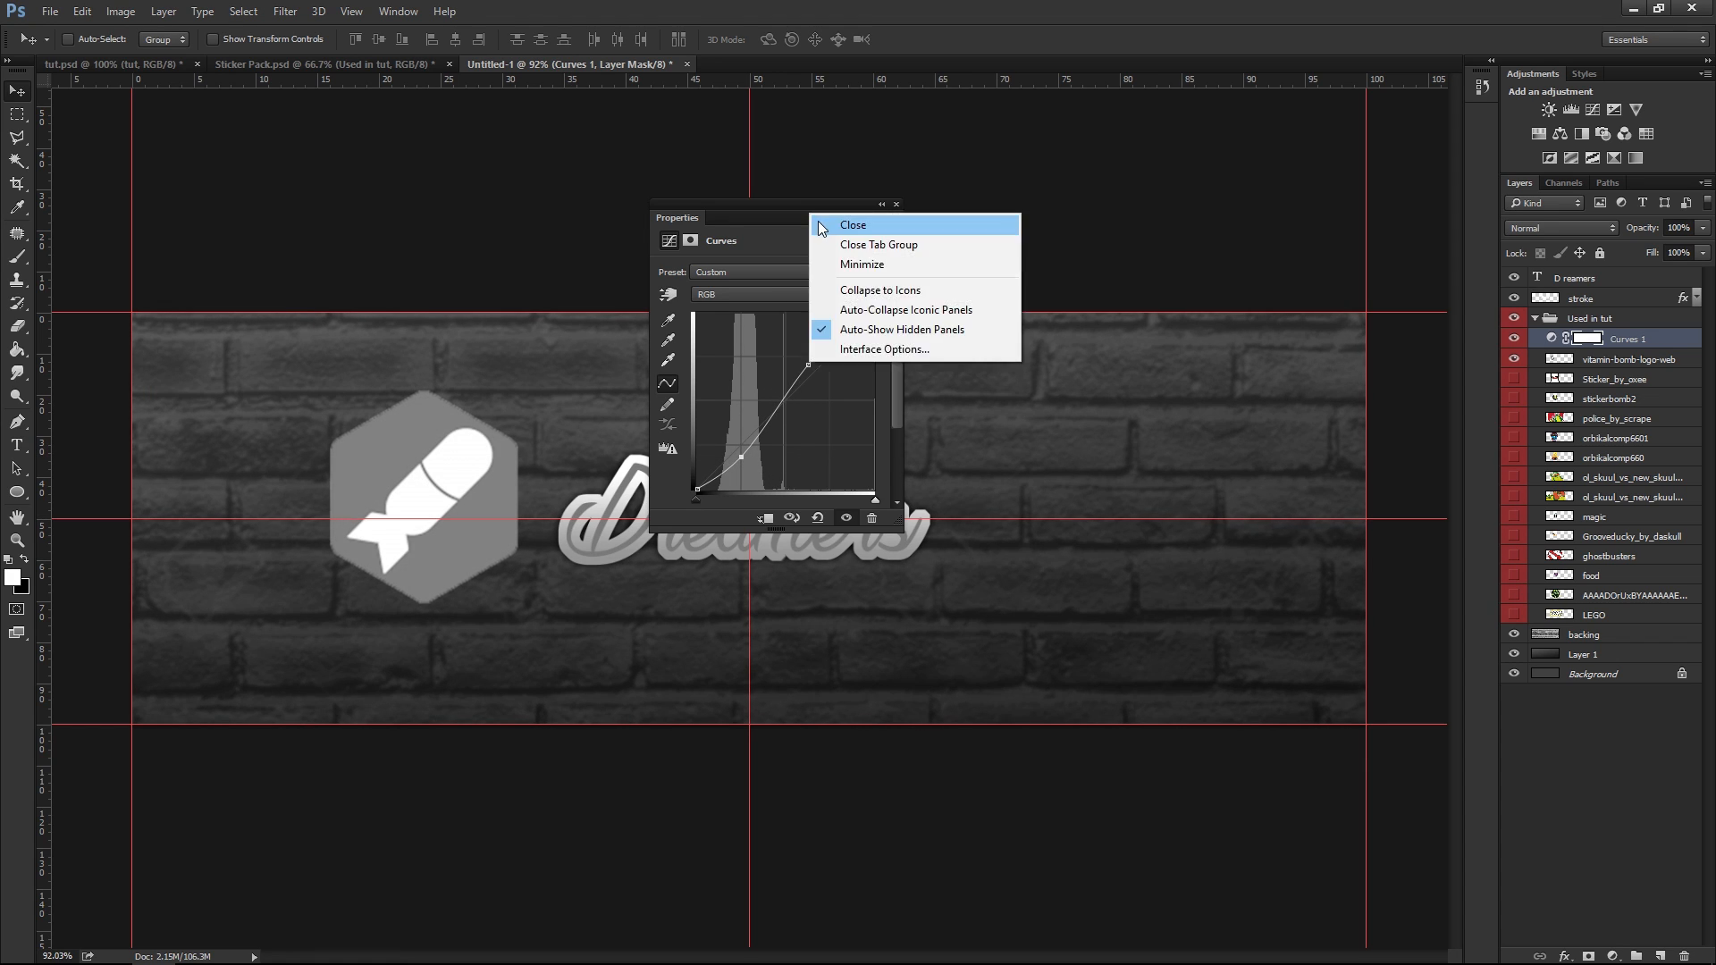
left_click(832, 223)
Clip the Curves adjustment to the vitamin-bomb-logo-web layer and select both layers together
left_click(1592, 346, "alt")
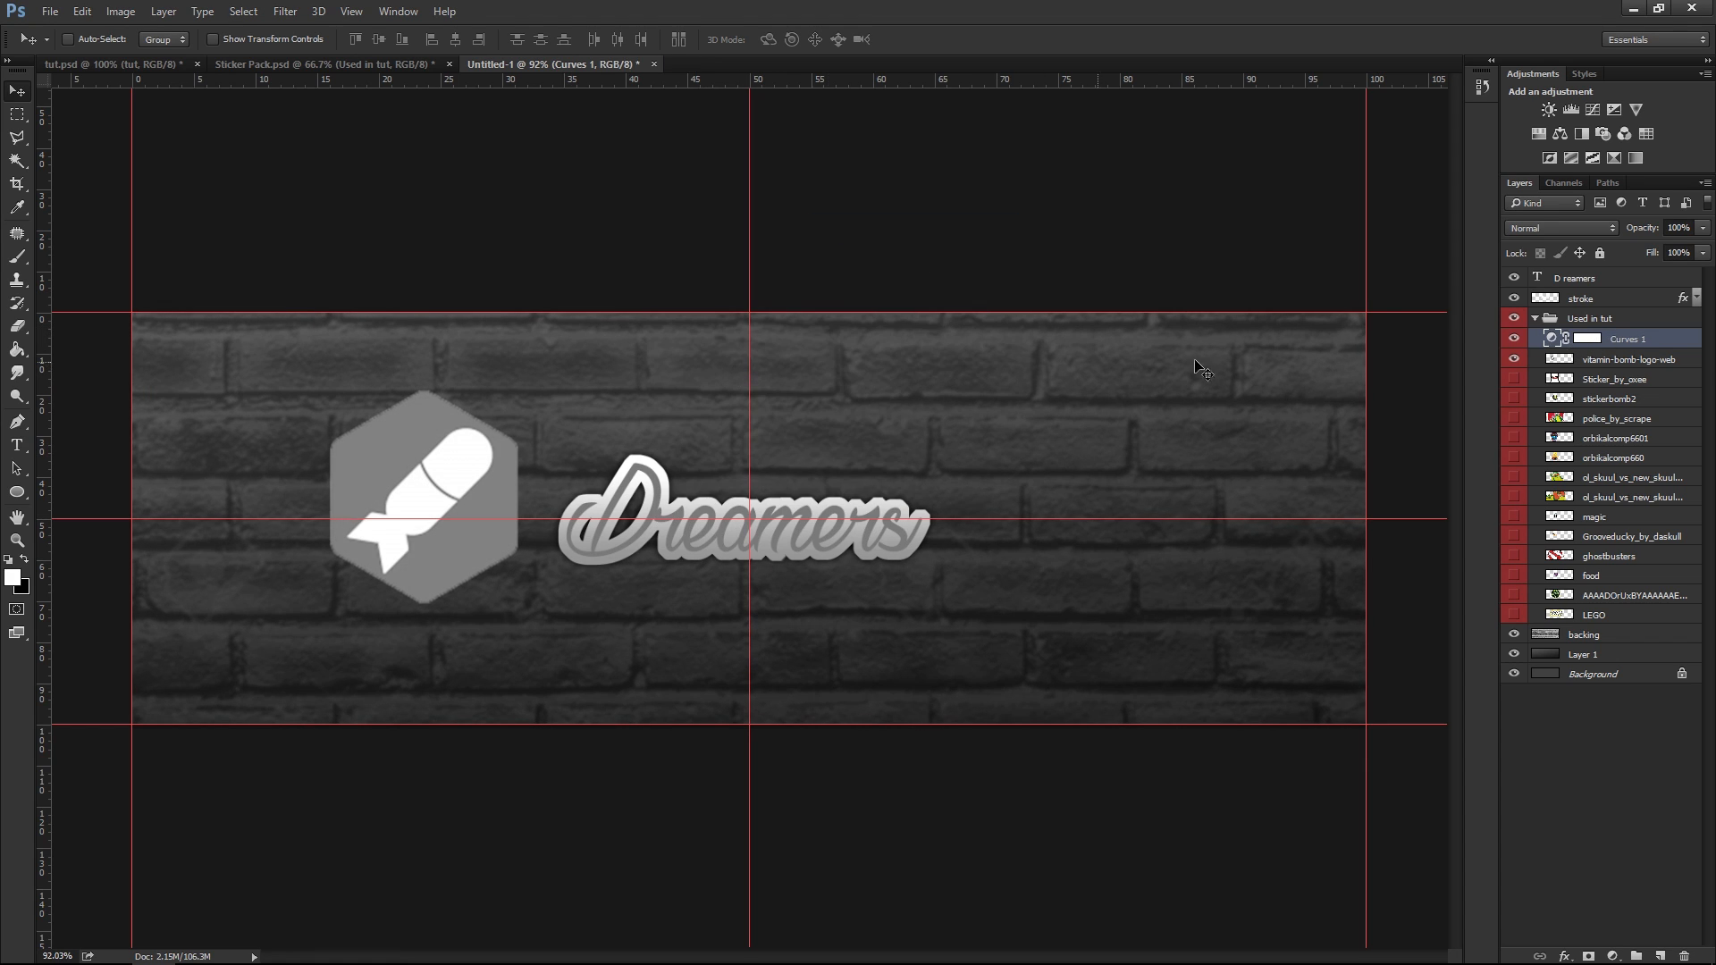
left_click(1633, 343, "alt")
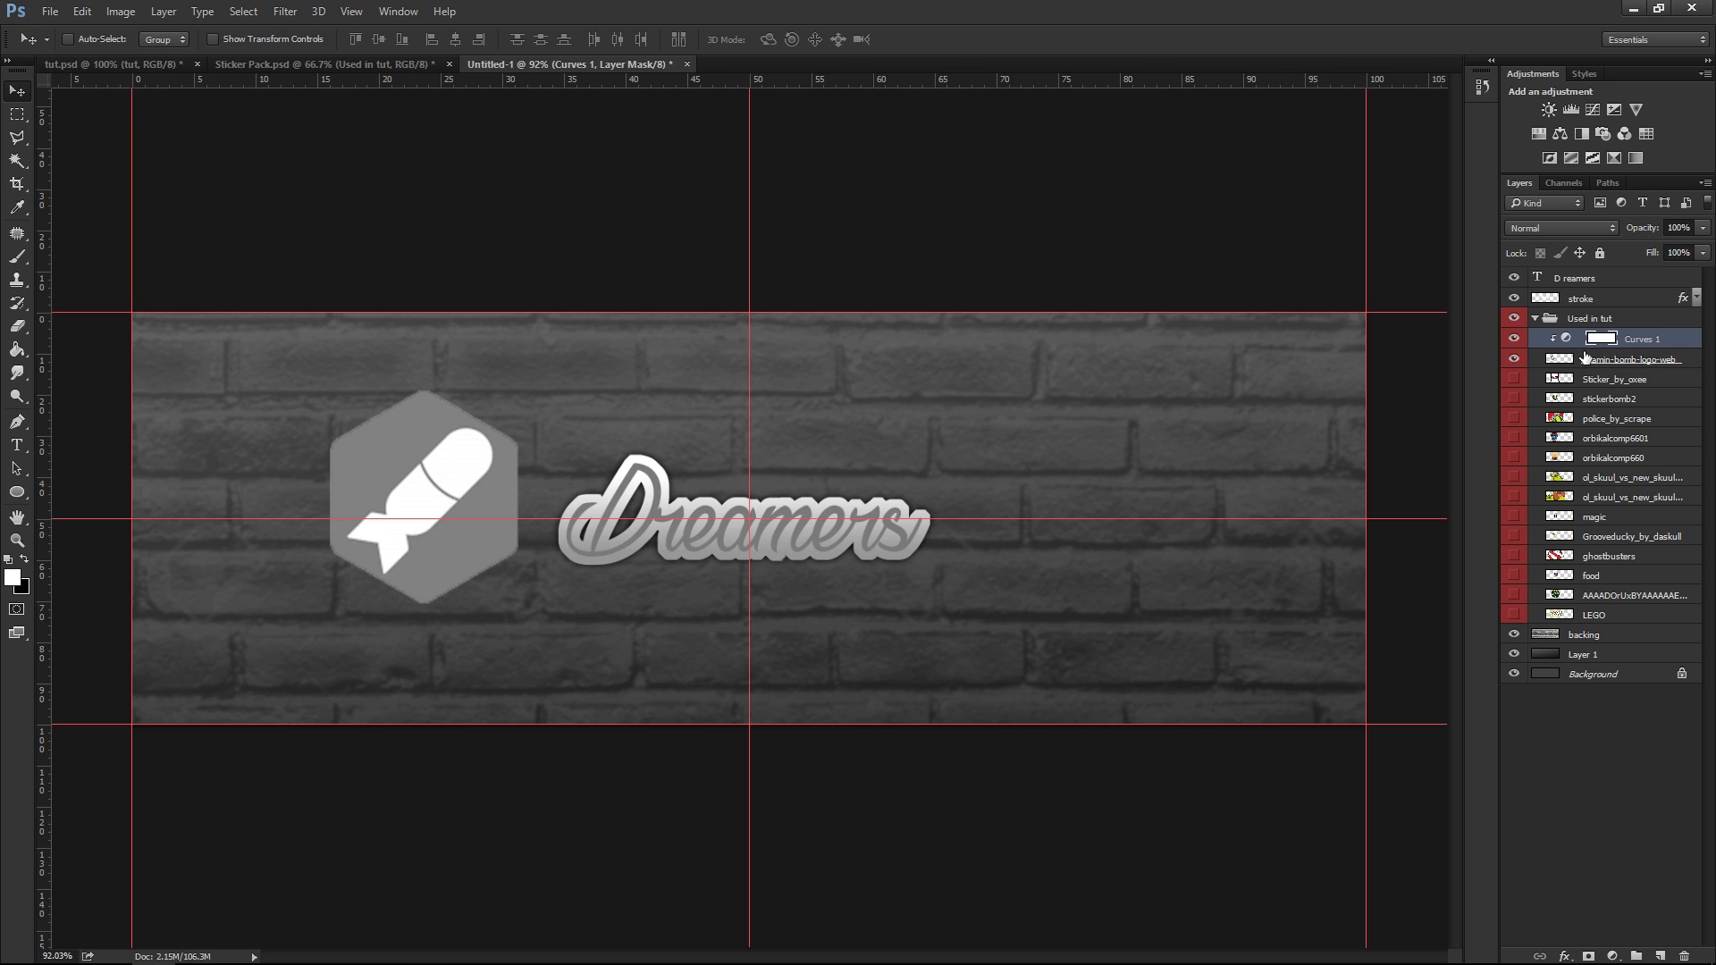
left_click(1638, 358, "shift")
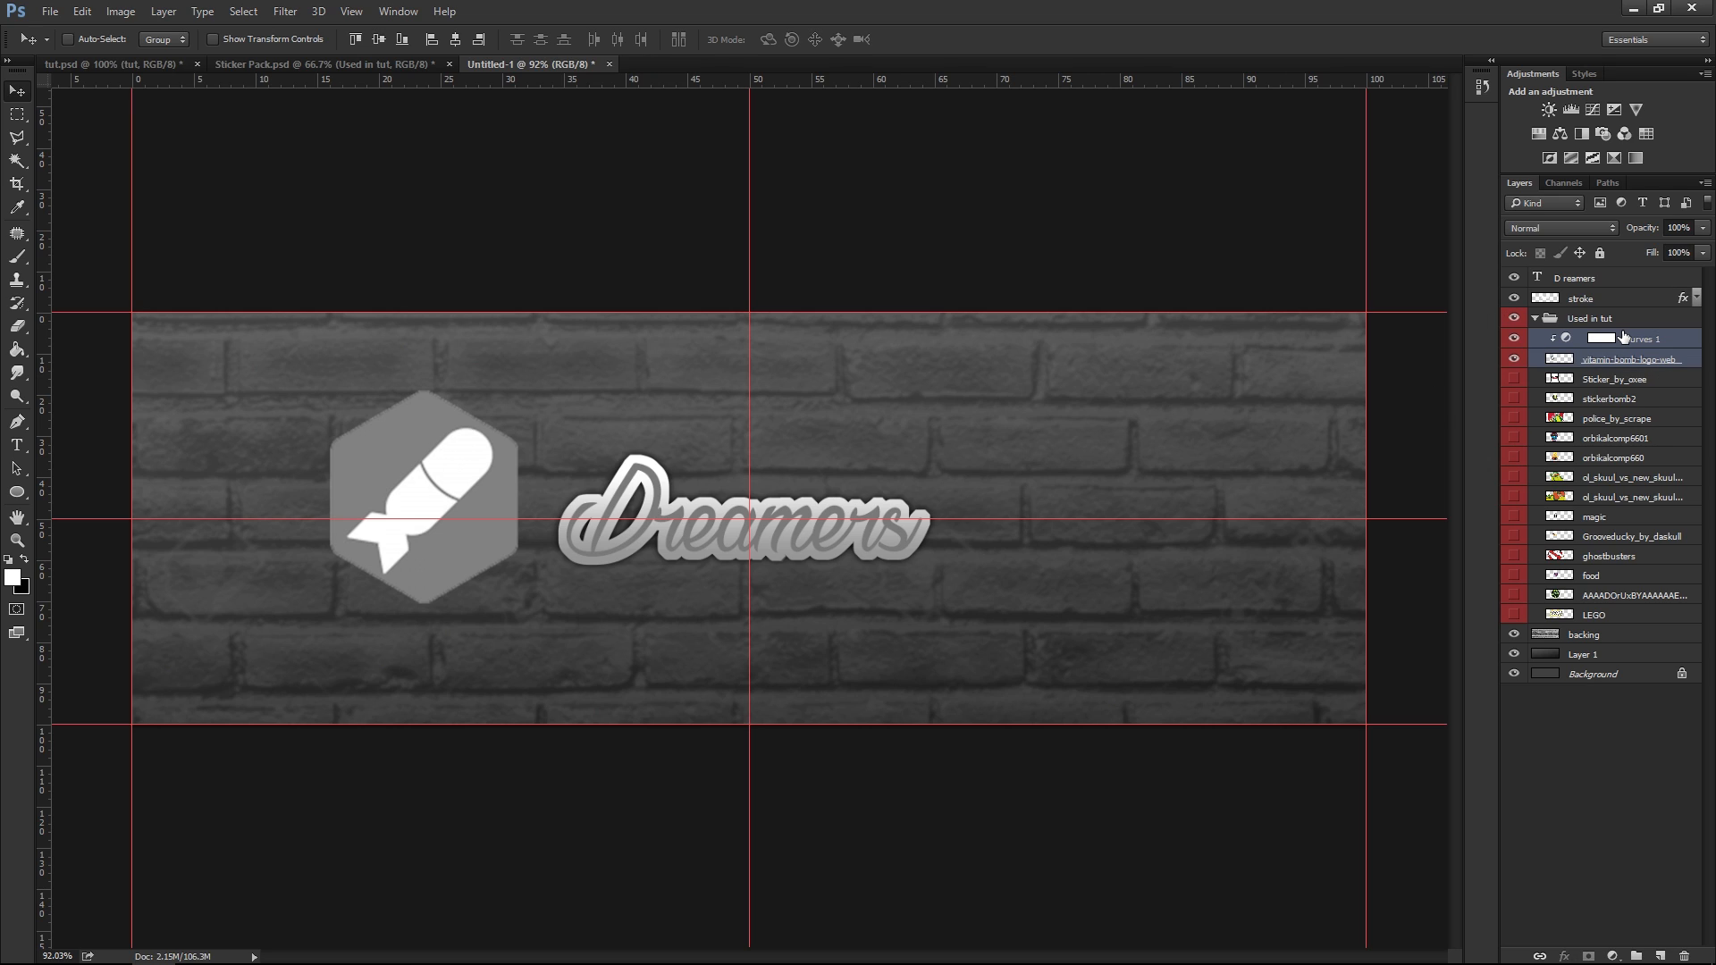
Merge the Curves adjustment with the bomb sticker, move the sticker behind the start of the lettering, and convert it to a smart object
key("ctrl+e")
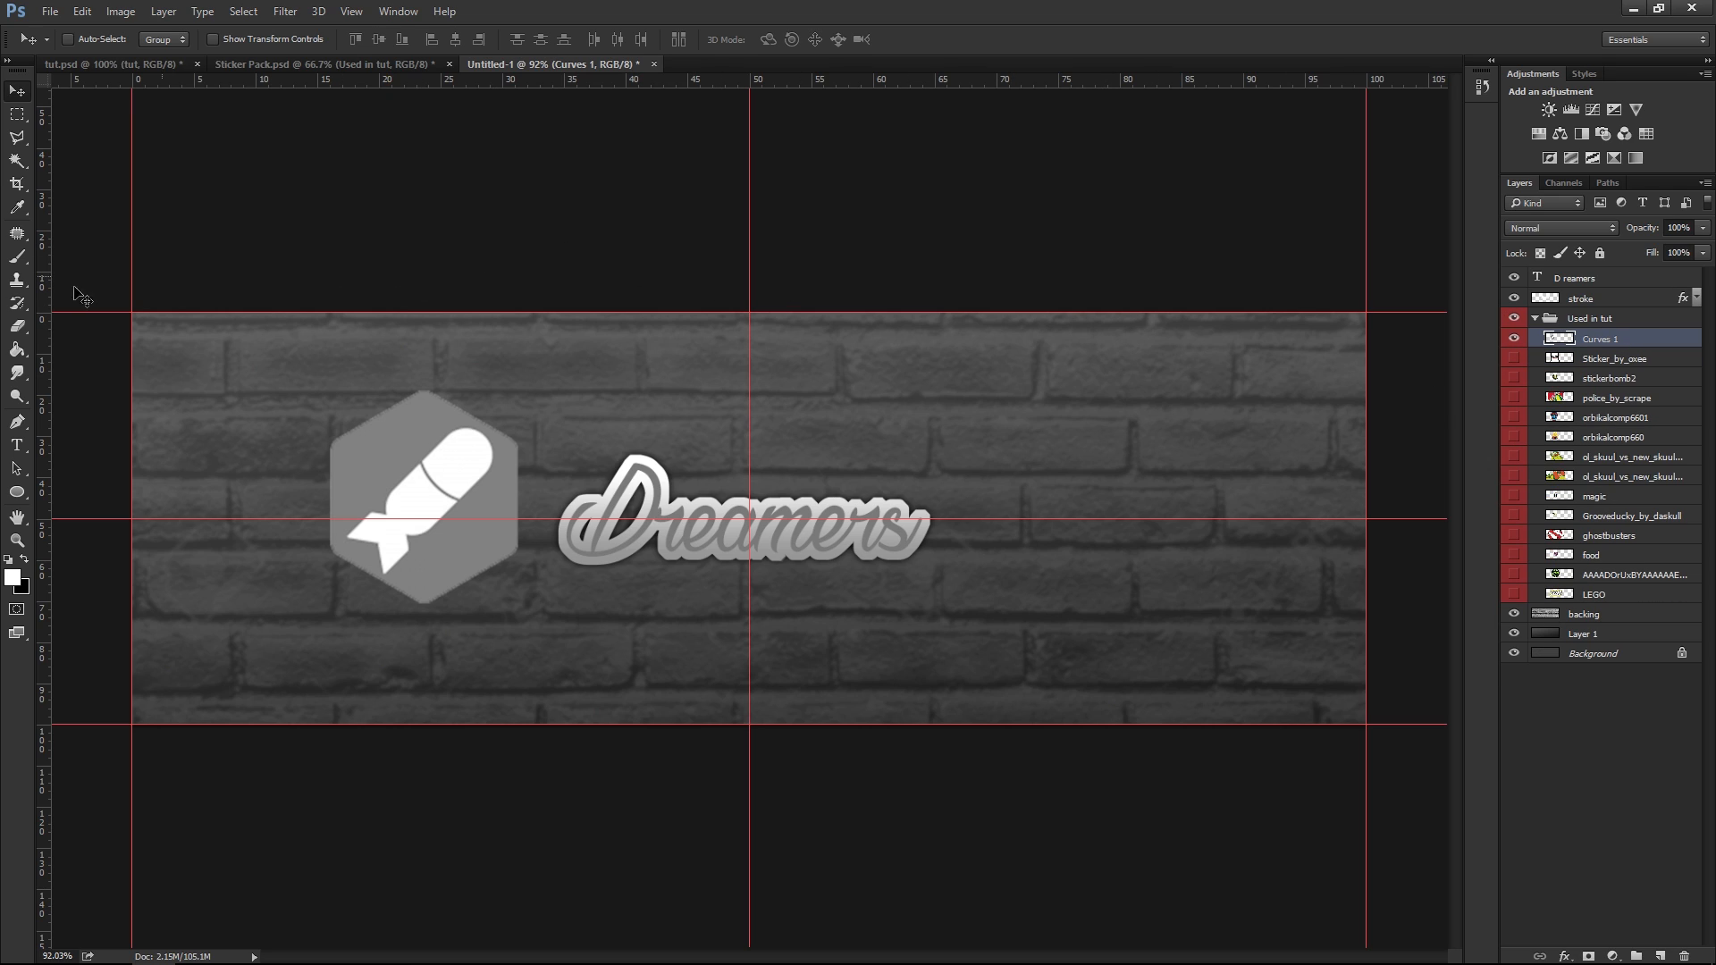
left_click_drag(498, 411, 688, 394)
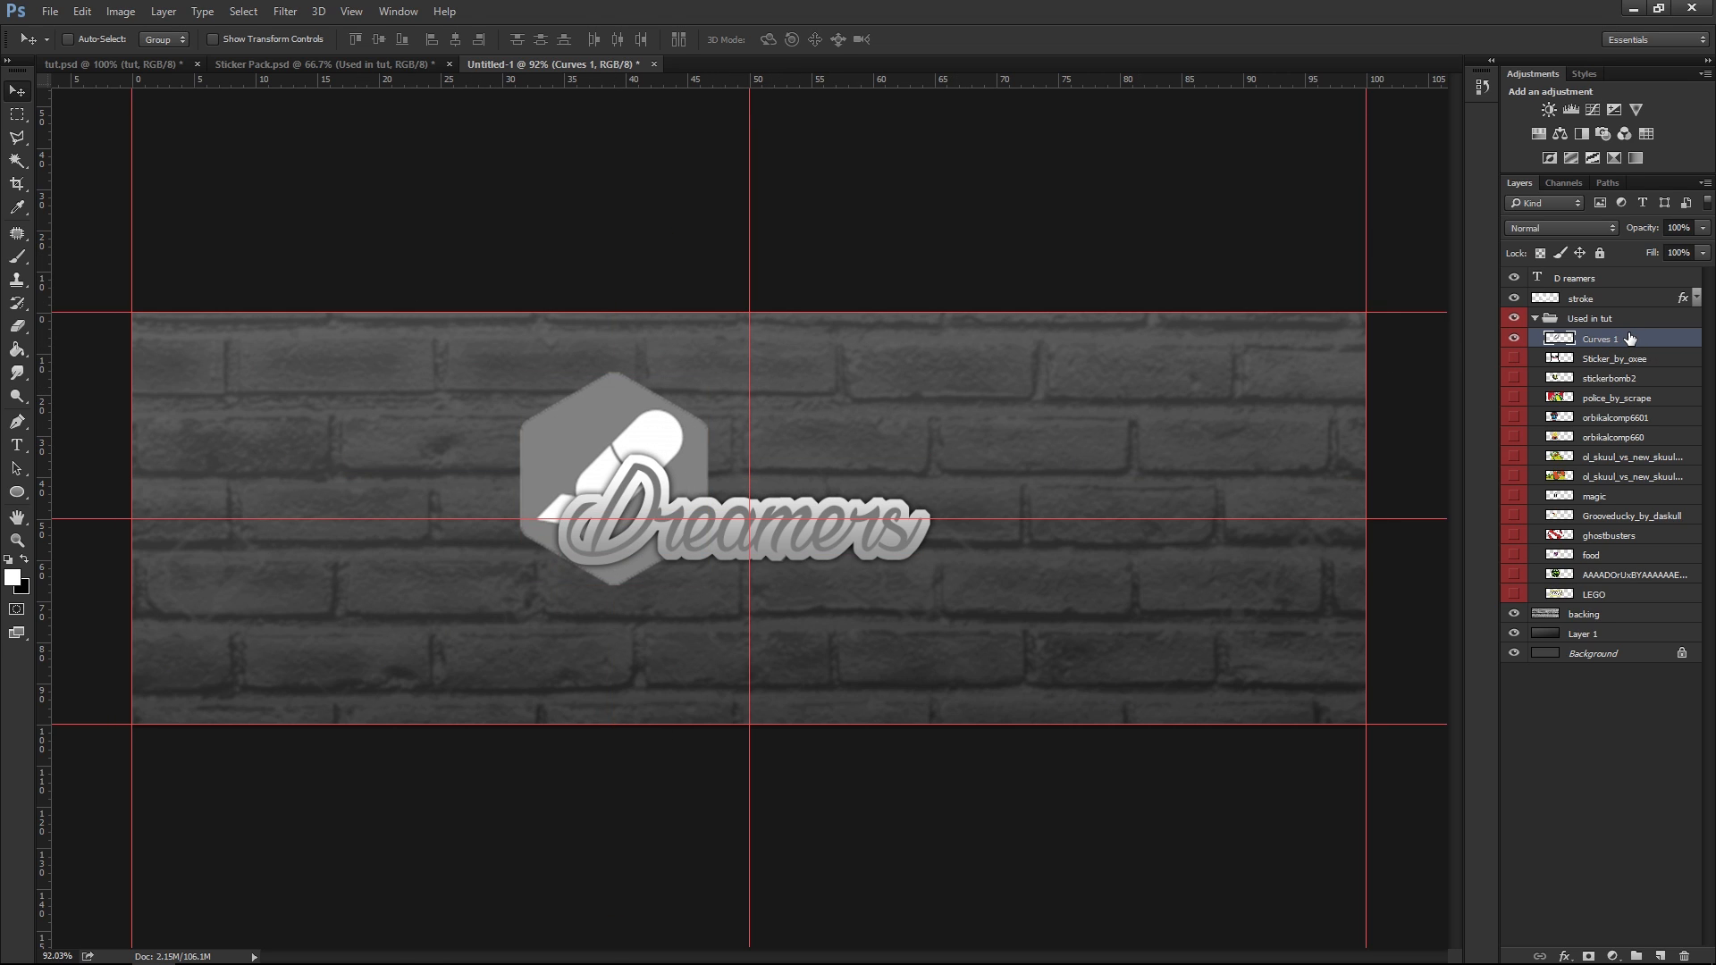
right_click(1670, 338)
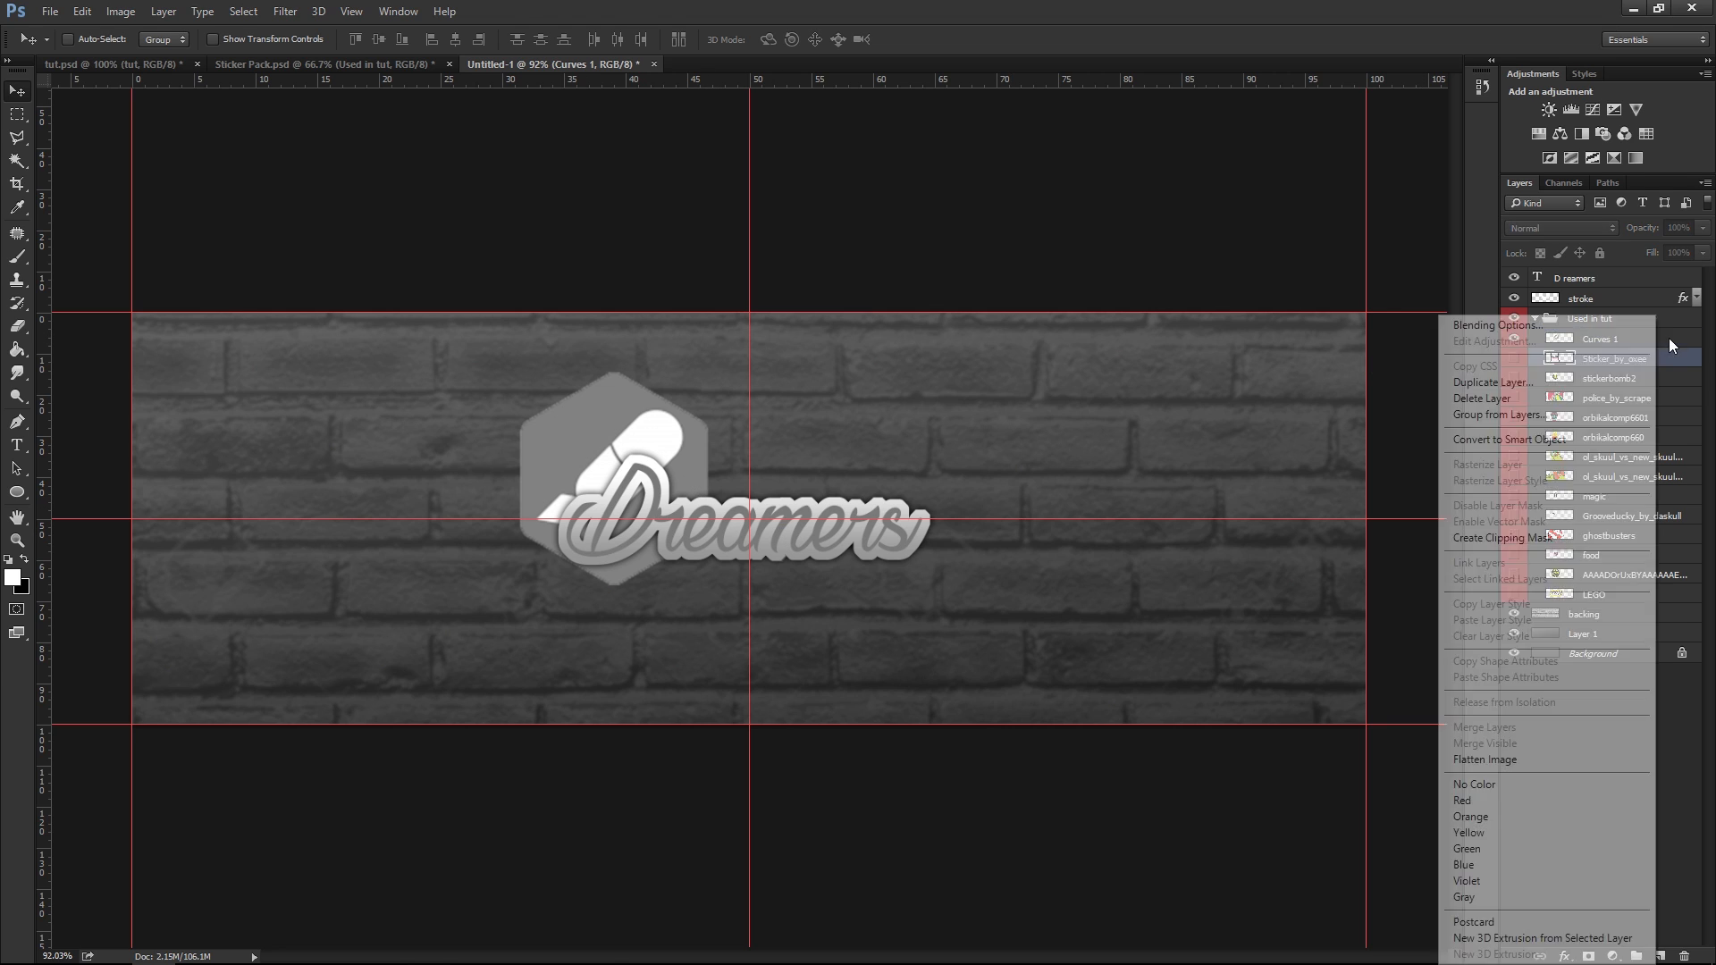
left_click(1520, 440)
Scale the bomb sticker down and tuck it behind the upper part of the D in Dreamers
key("ctrl+t")
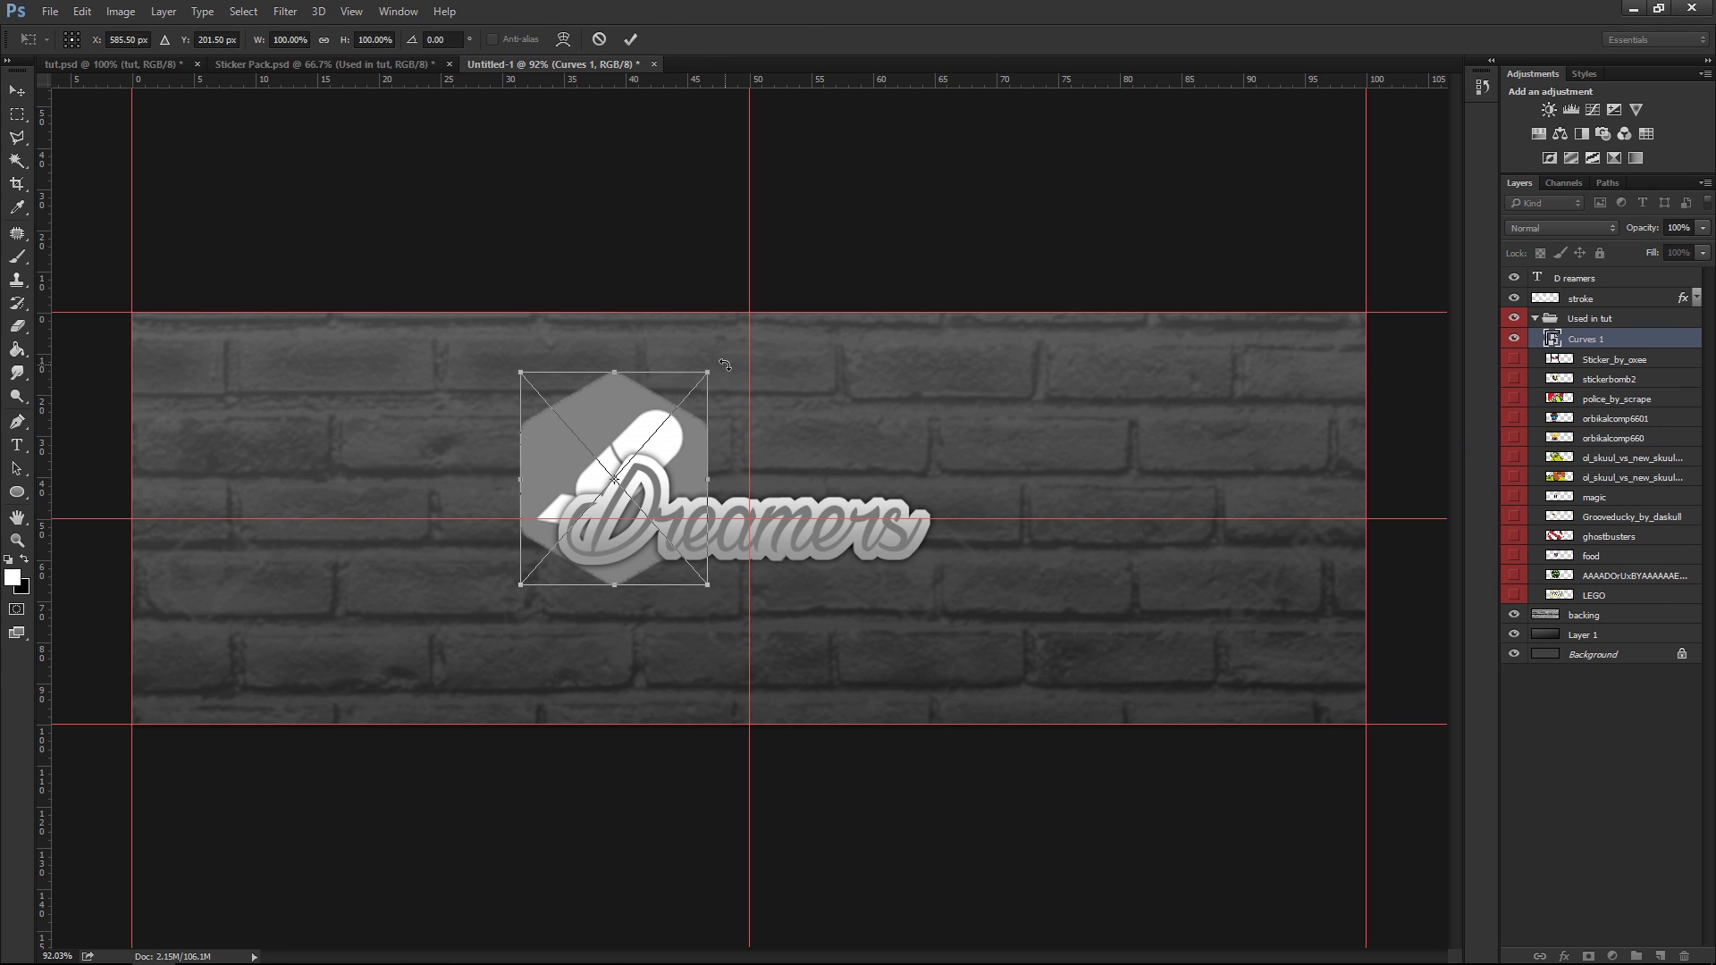
left_click_drag(708, 373, 629, 418)
key("Return")
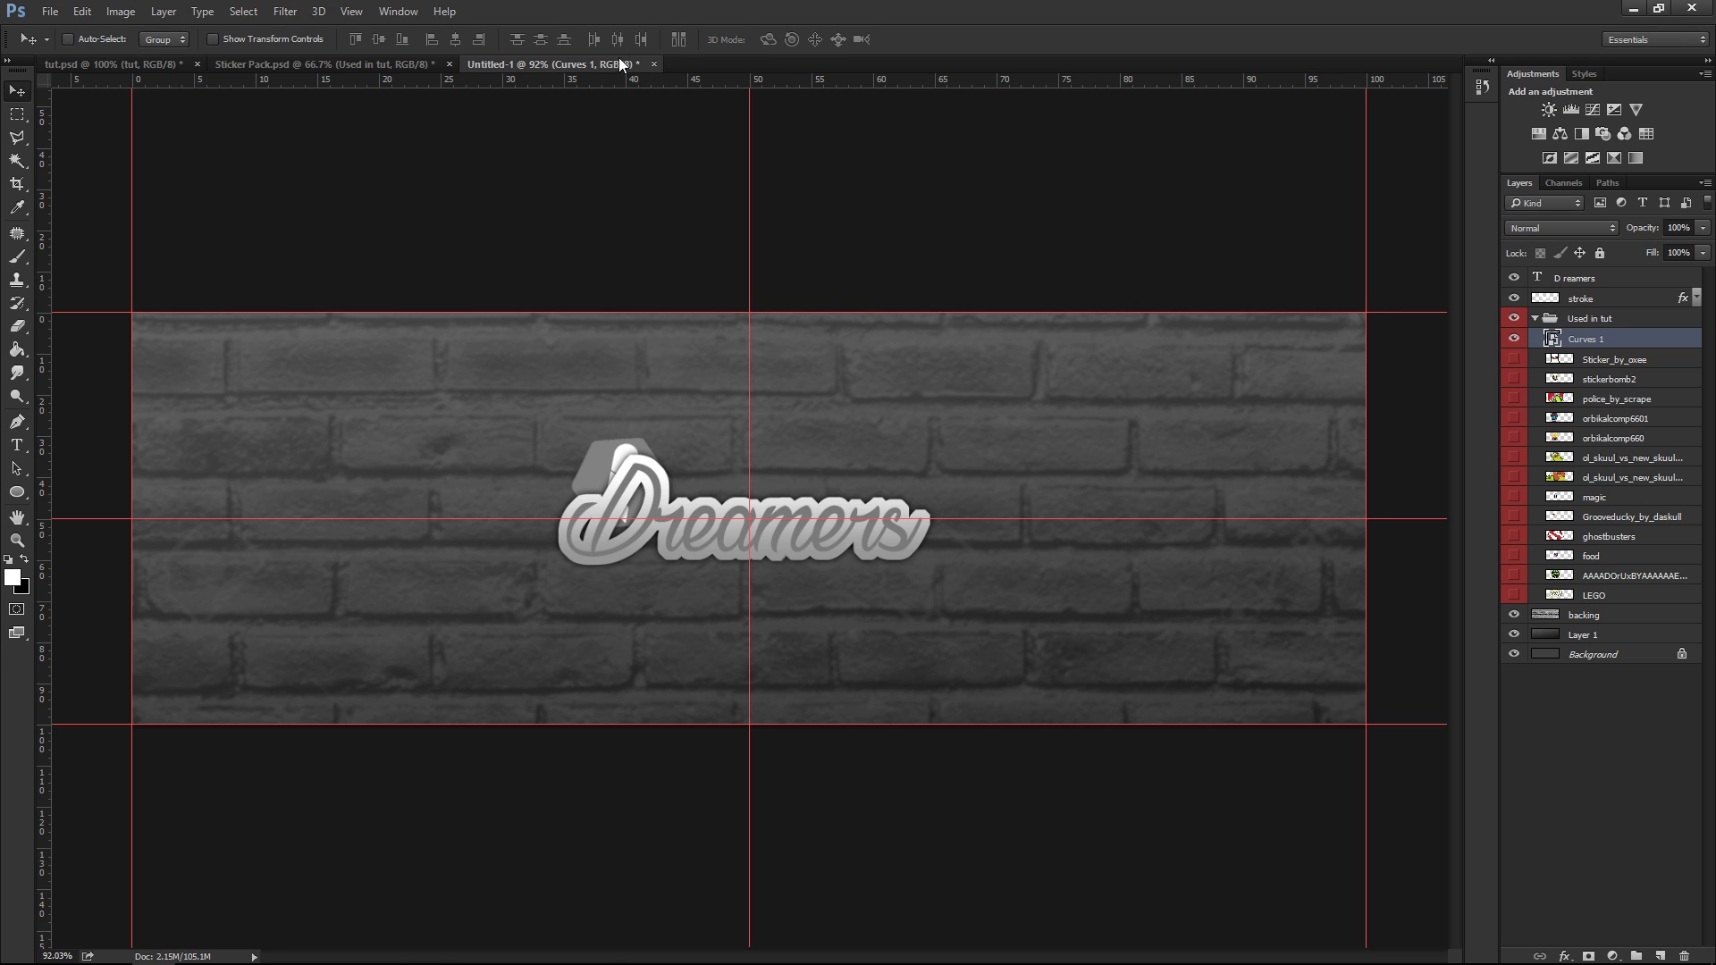
Show the Sticker_by_oxee layer, scale the monster sticker down and place it to the right of the lettering
left_click(1514, 360)
left_click(1600, 362)
left_click_drag(740, 354, 958, 349)
key("ctrl+t")
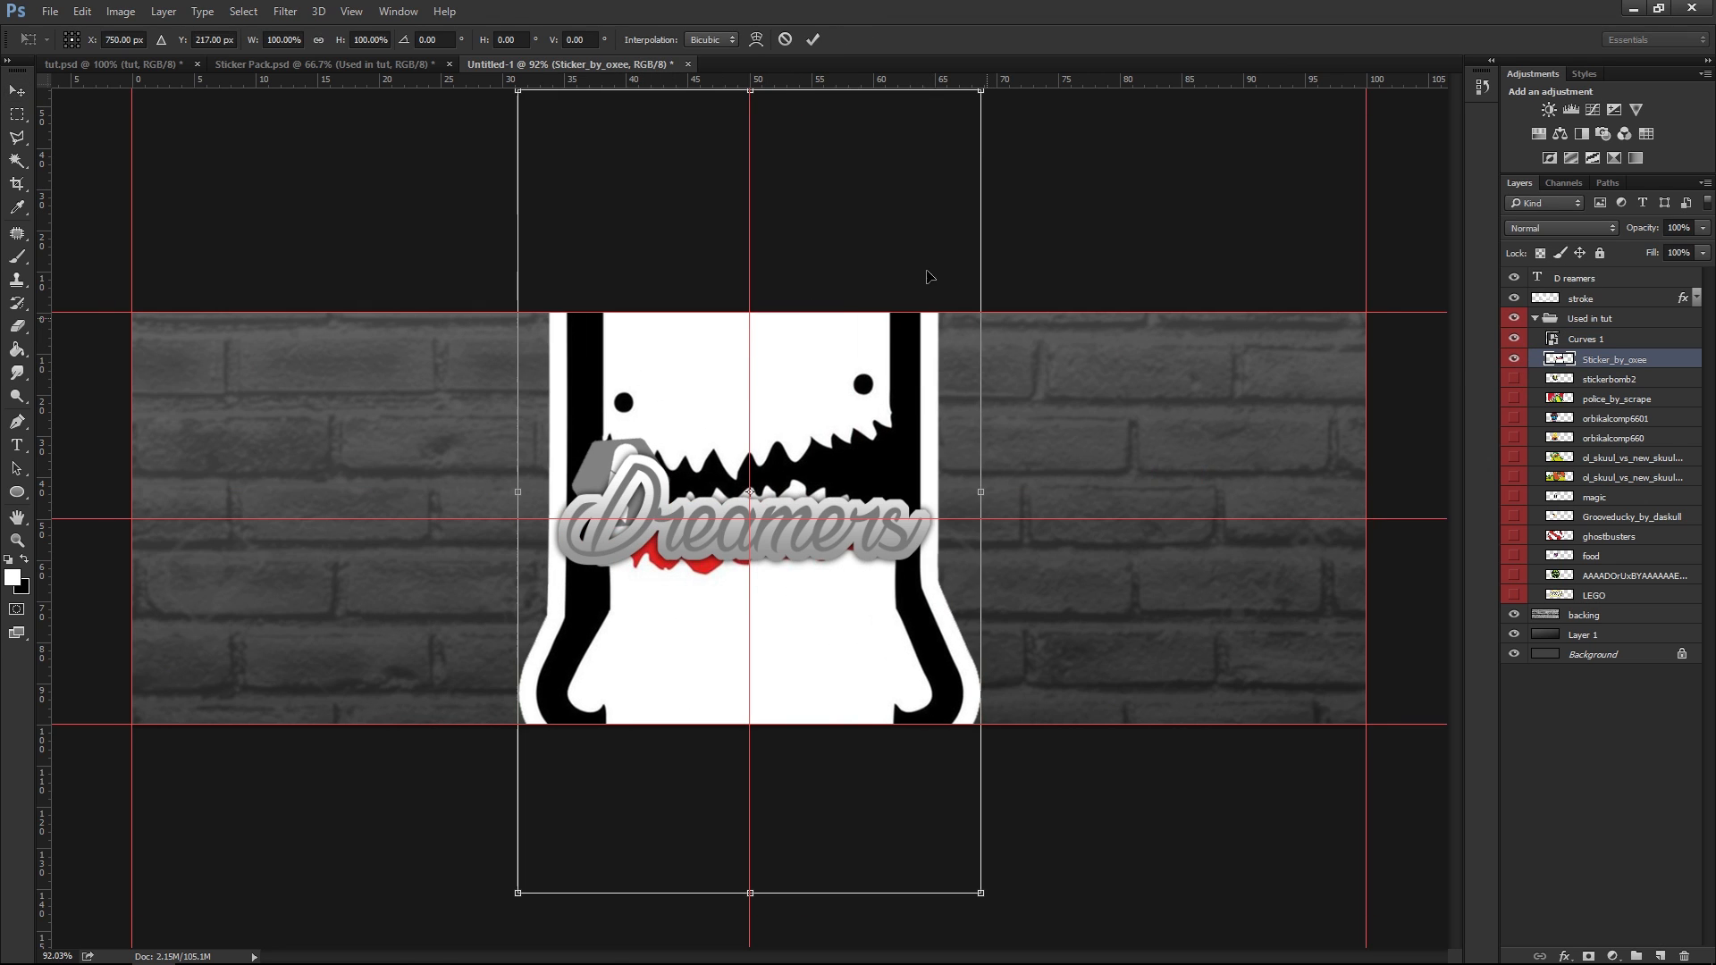
left_click_drag(981, 90, 830, 351)
left_click_drag(792, 404, 1096, 421)
left_click(812, 40)
Apply a Black & White adjustment to the Sticker_by_oxee layer
left_click(152, 9)
mouse_move(120, 10)
mouse_move(223, 64)
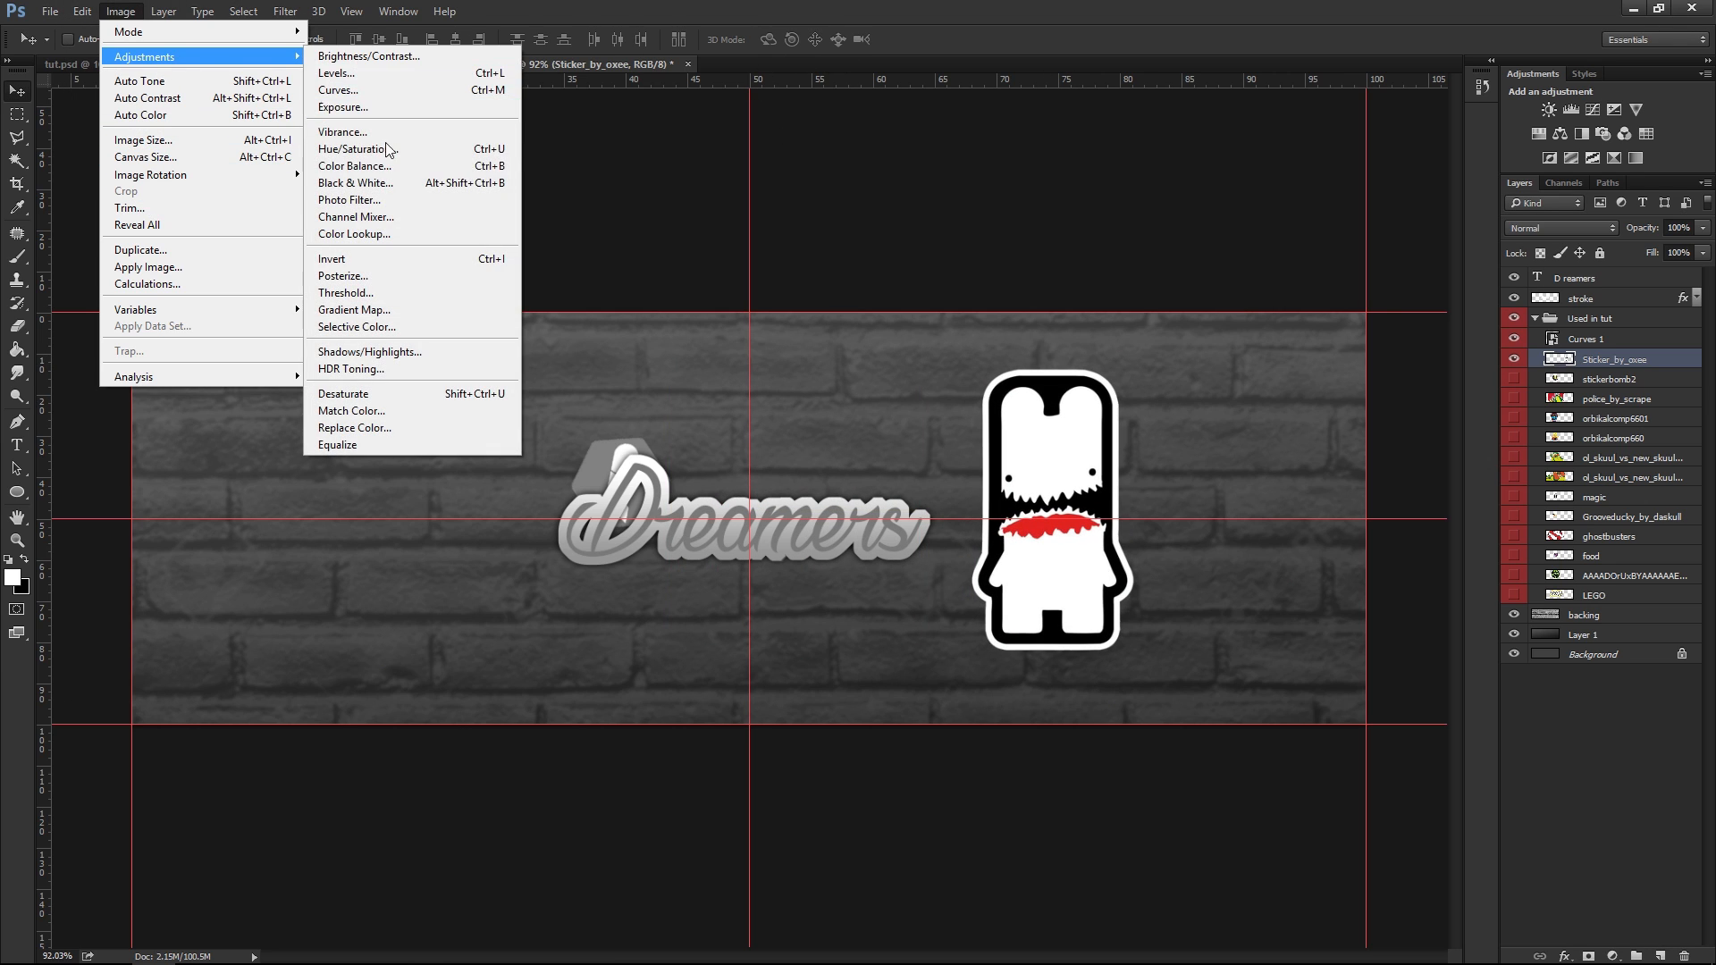
left_click(406, 179)
left_click(1178, 214)
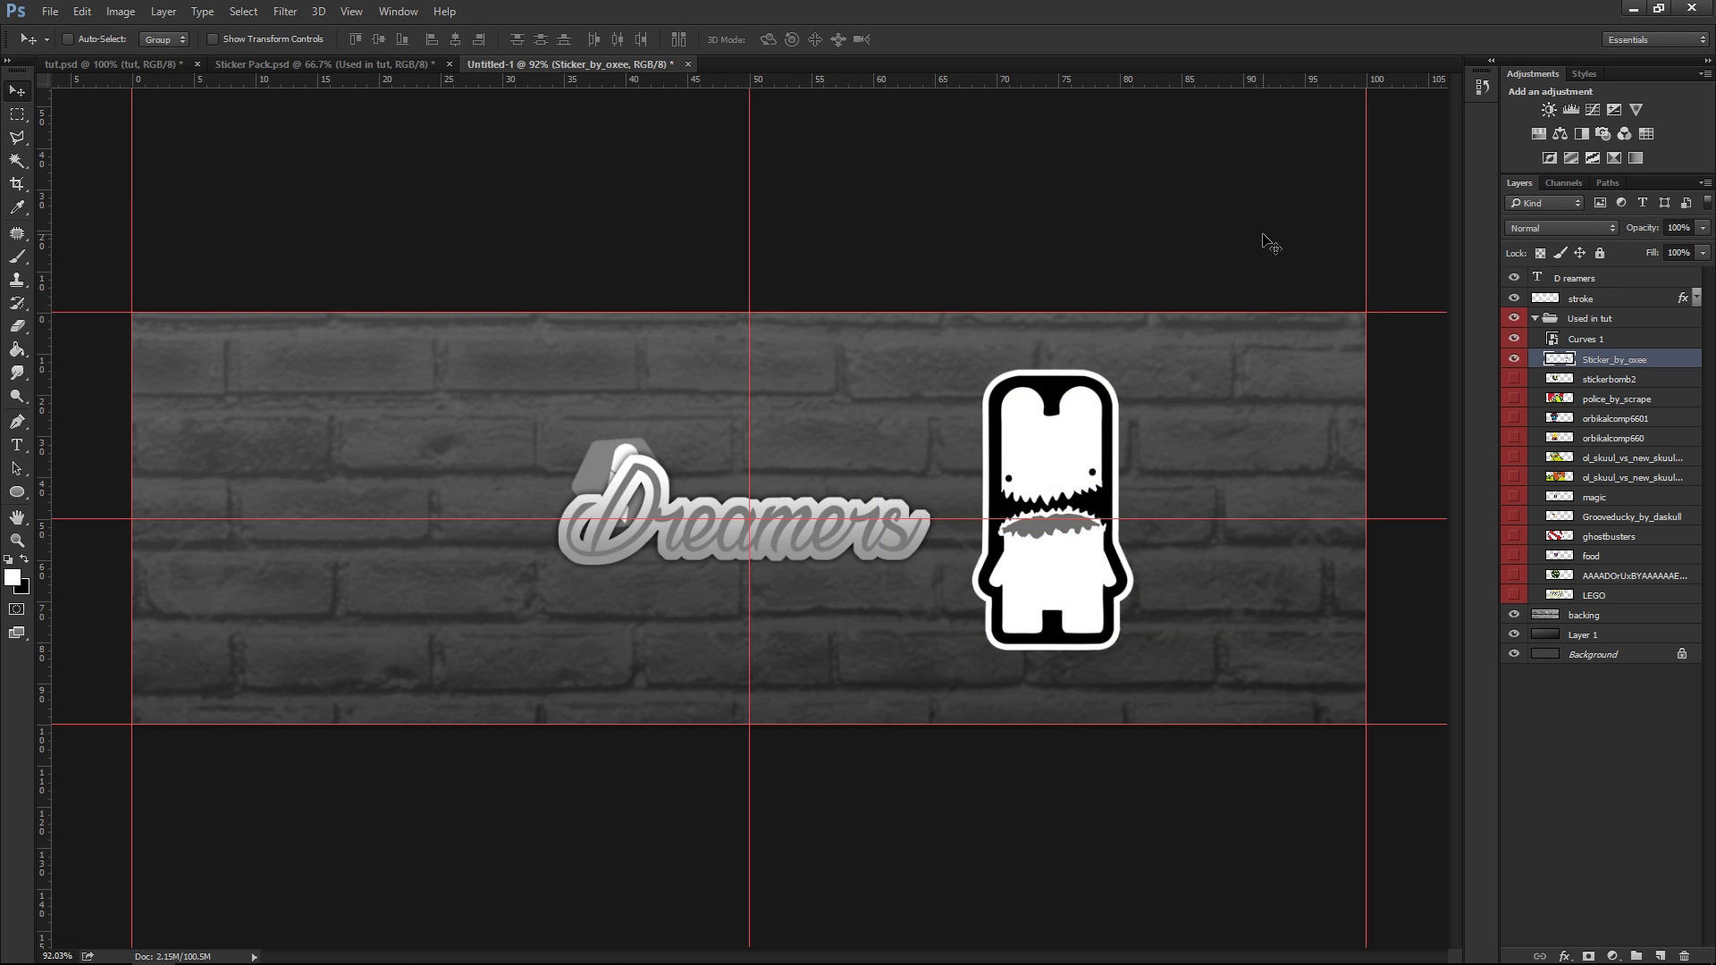
Convert Sticker_by_oxee to a smart object, then shrink, tilt and tuck it behind the end of the Dreamers lettering
right_click(1636, 351)
left_click(1520, 440)
key("ctrl+t")
left_click_drag(1140, 364, 933, 473)
key("Return")
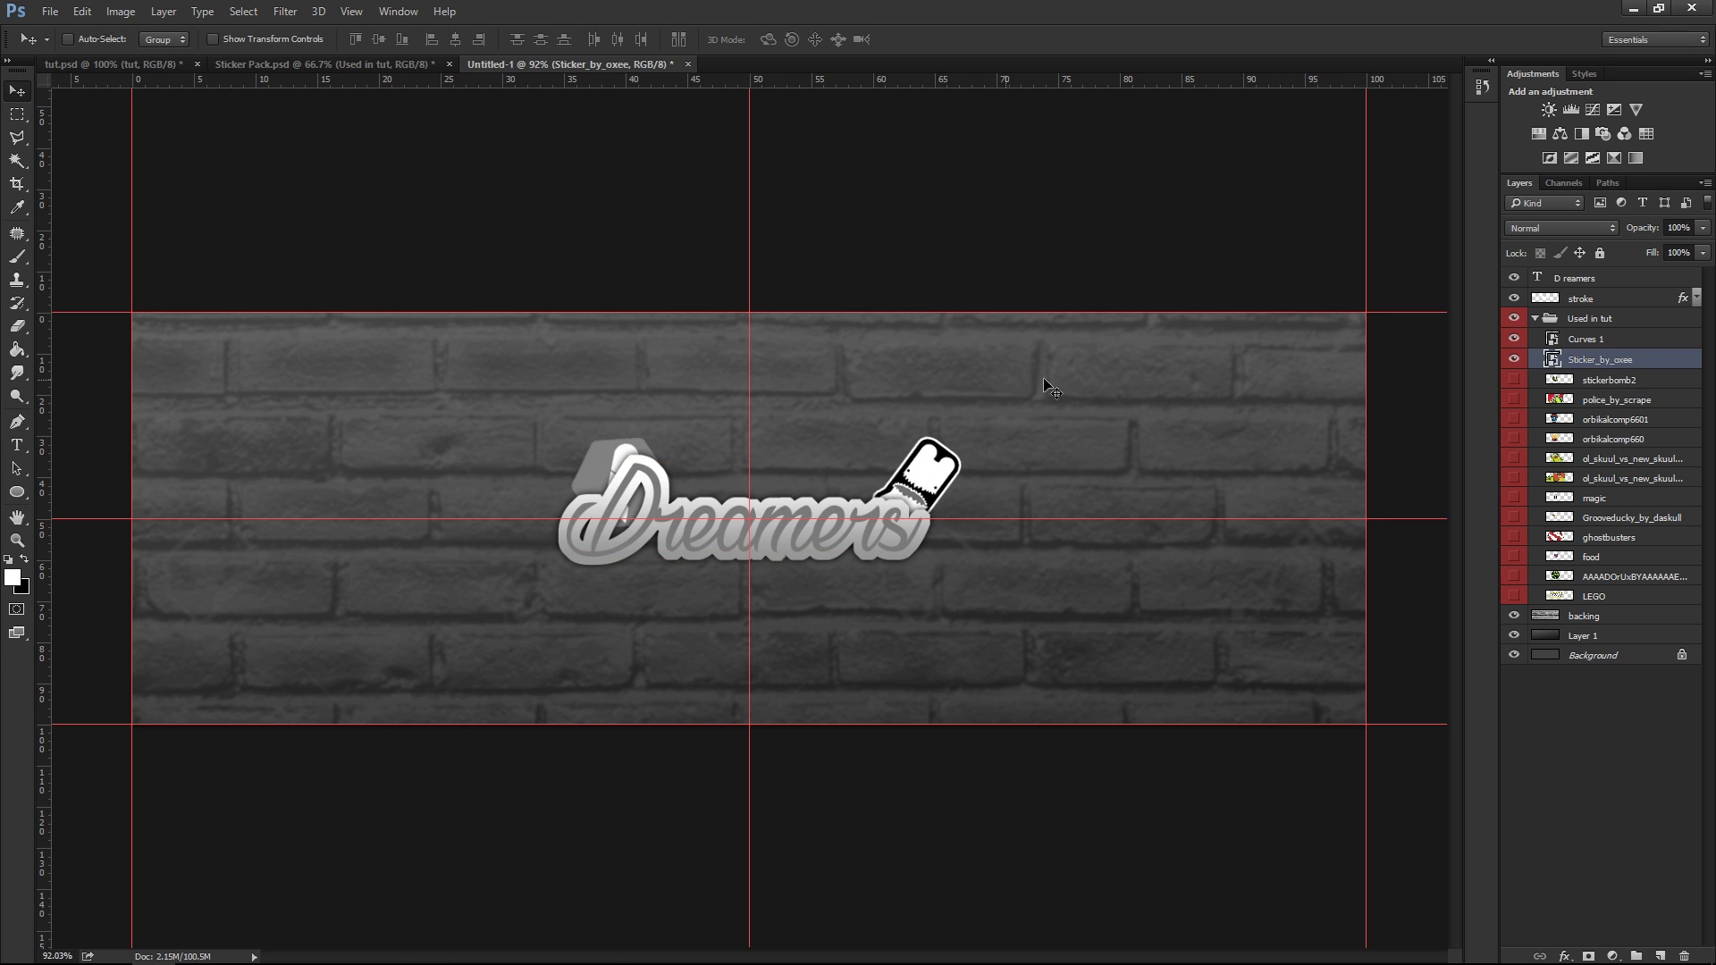
Show the stickerbomb2 sticker, move it to the right of the lettering and apply a Black & White adjustment to it
left_click(1513, 379)
left_click(1600, 380)
left_click_drag(621, 410, 1150, 420)
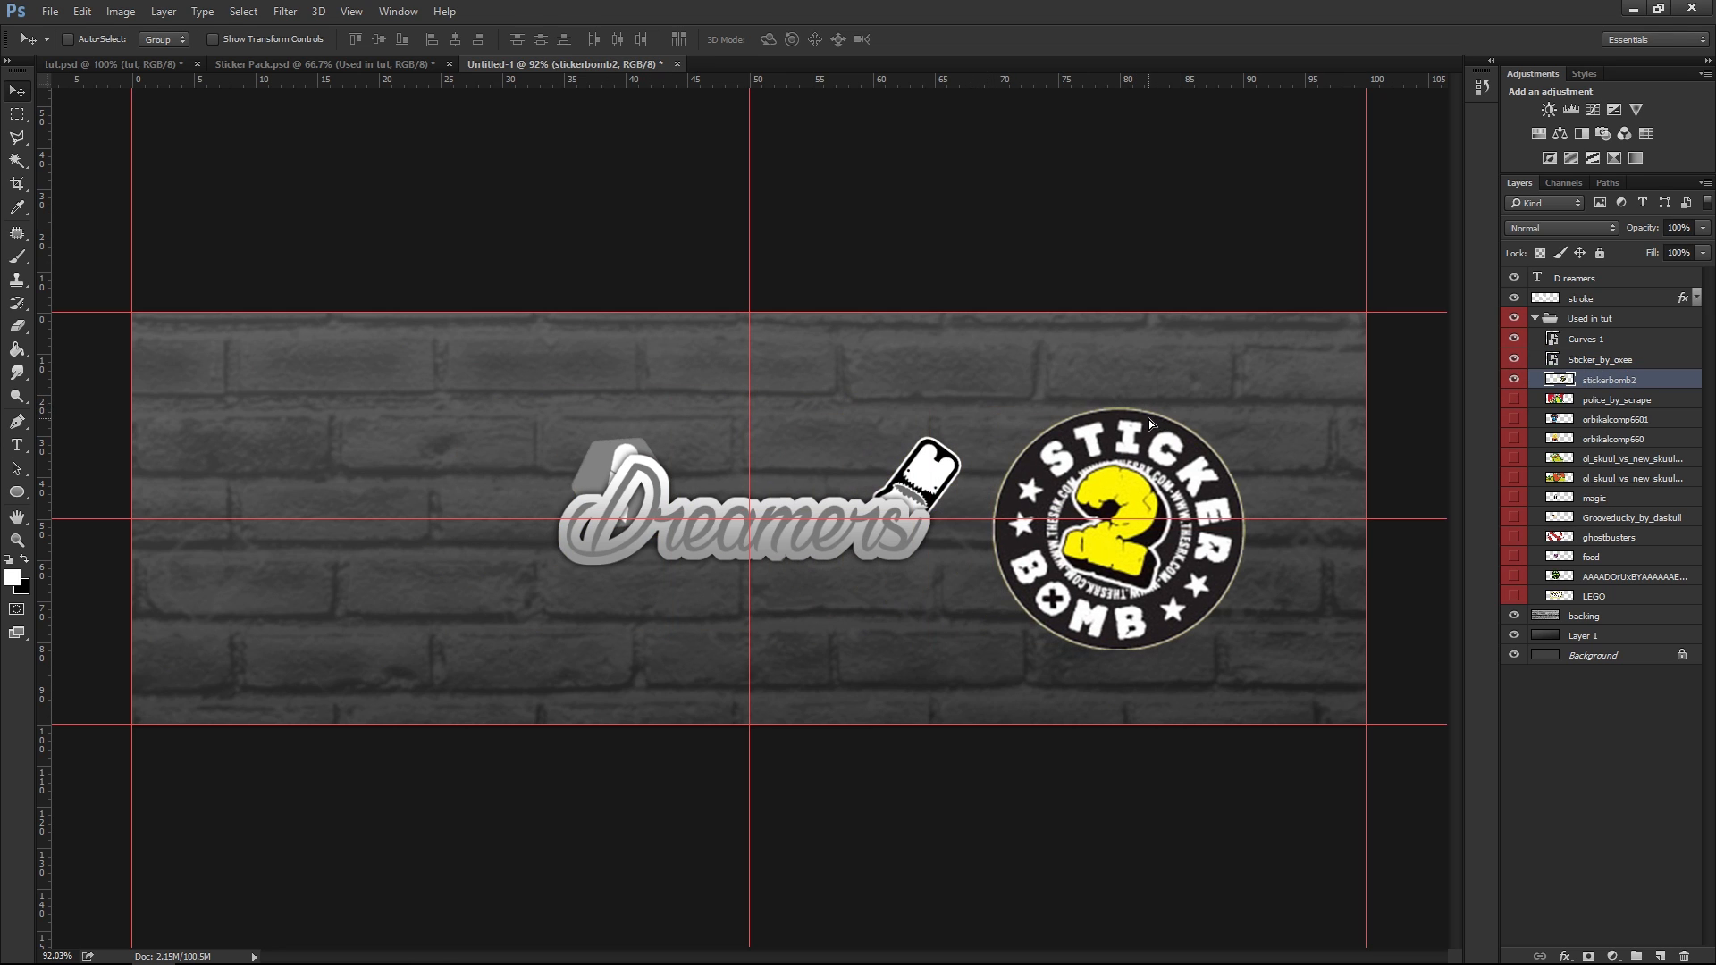
left_click(121, 11)
mouse_move(152, 53)
left_click(358, 174)
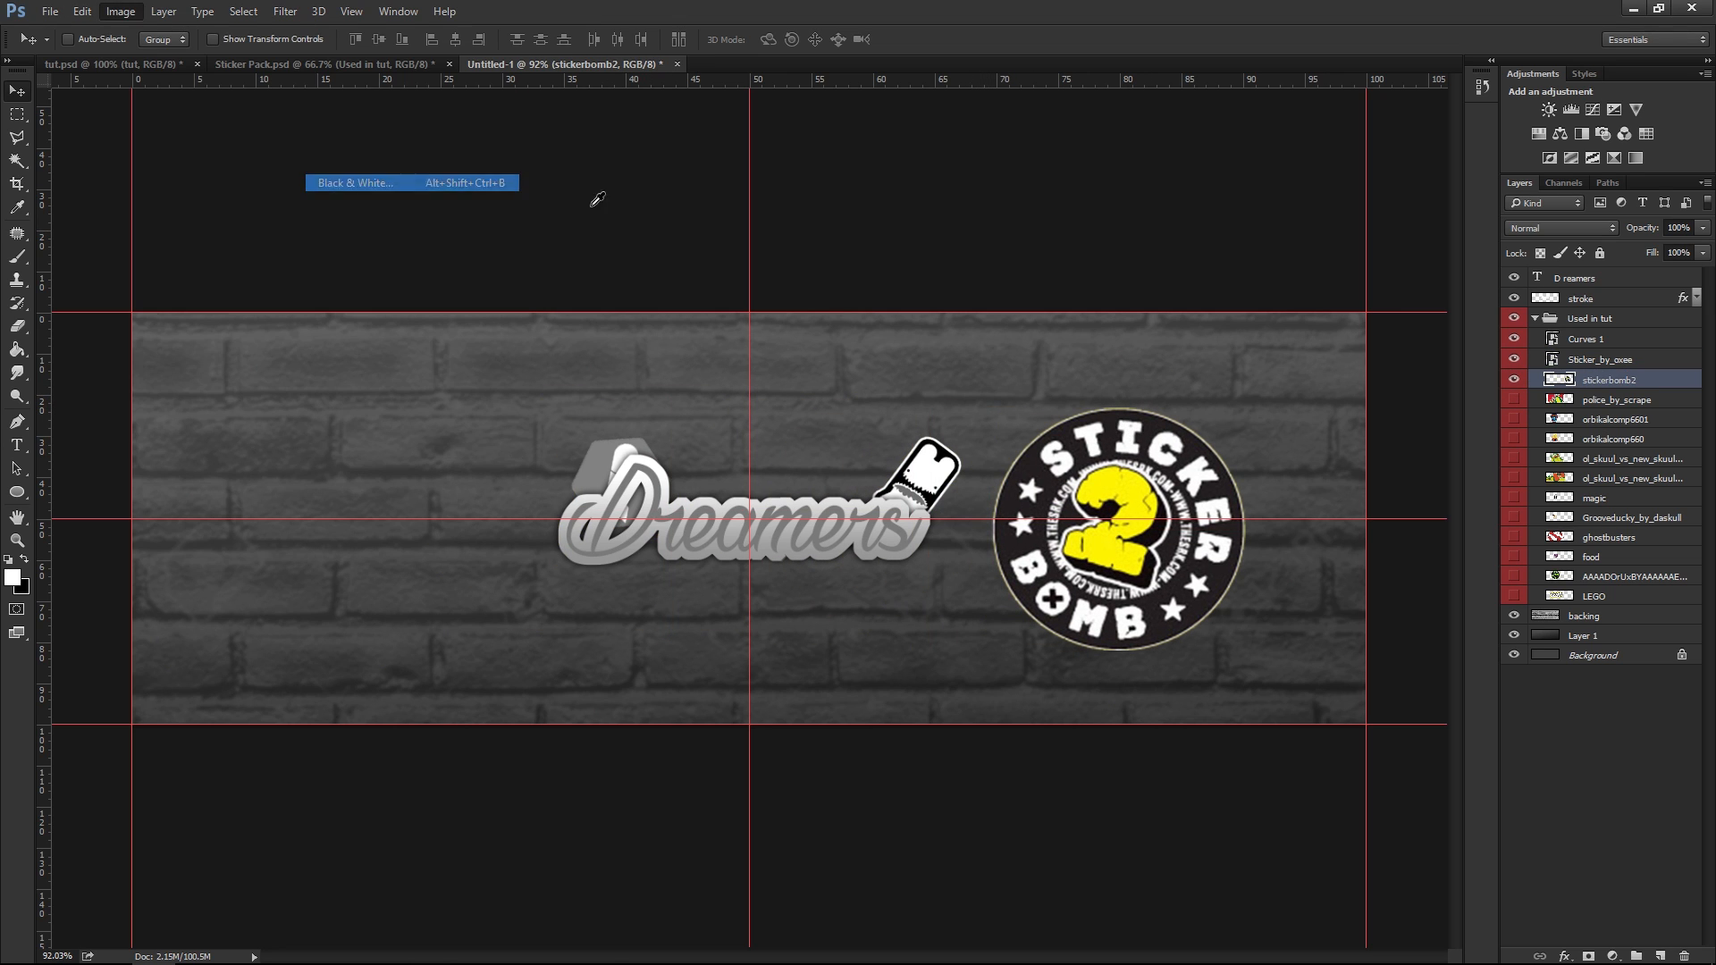
left_click(1198, 213)
left_click_drag(1199, 441, 1194, 431)
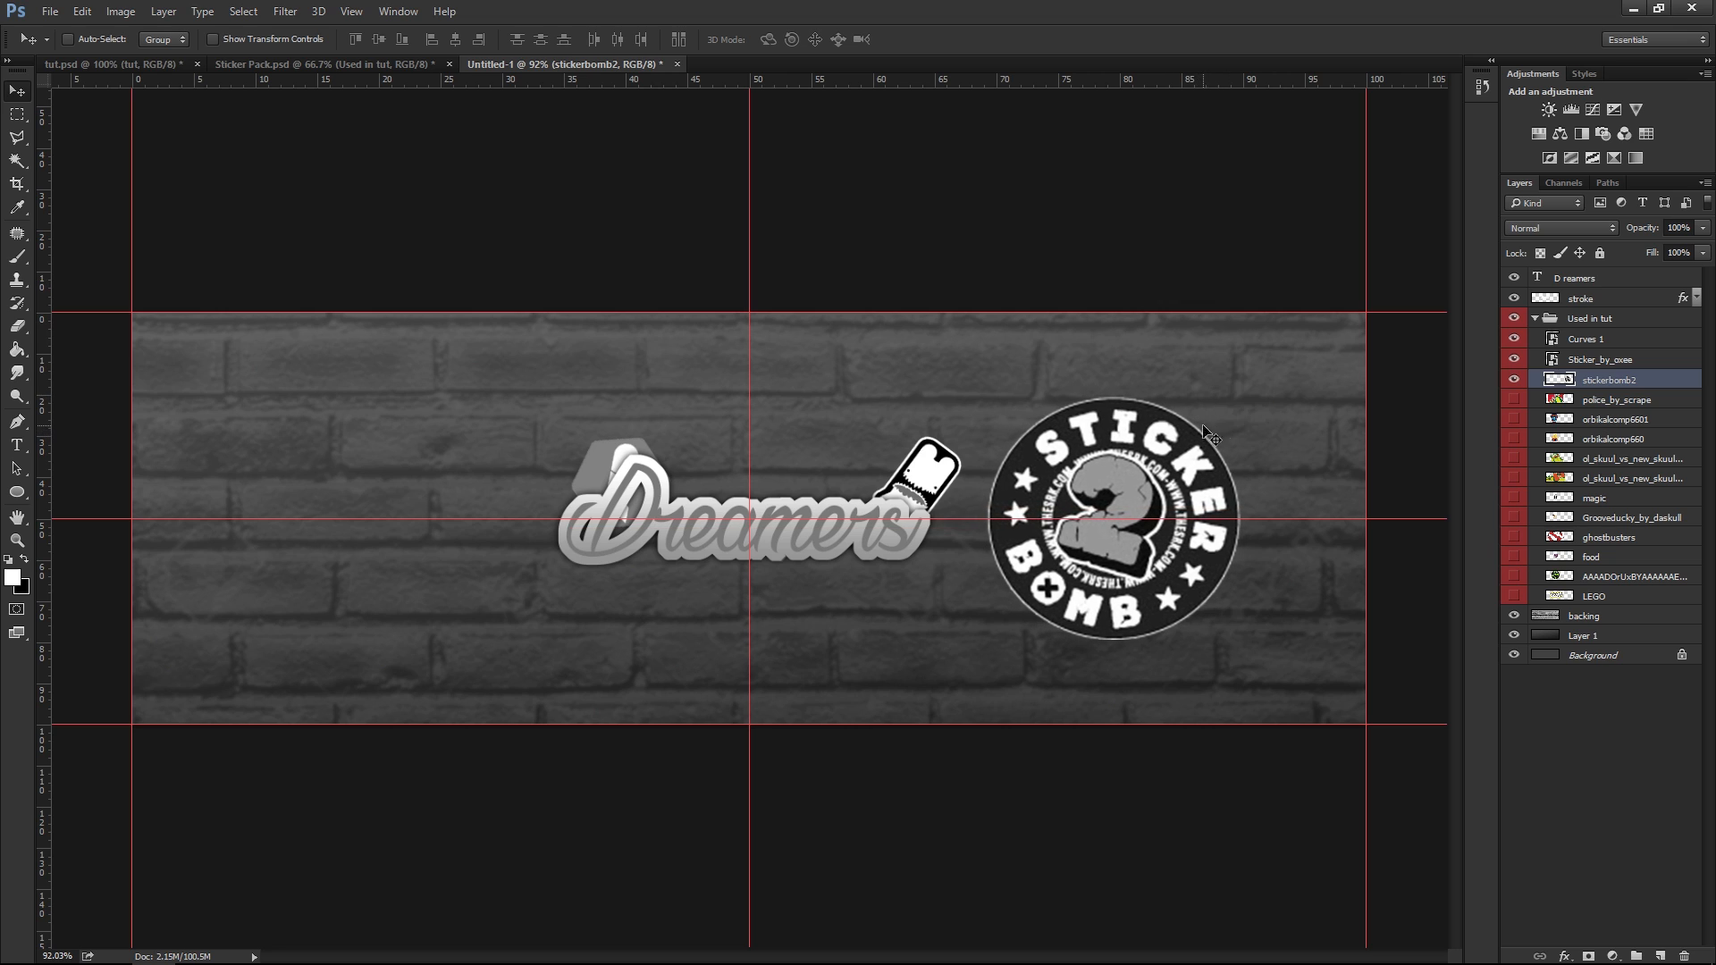
Convert stickerbomb2 to a smart object, scale it to about 54%, rotate it about -36.6° and place it behind the first letters
right_click(1642, 392)
left_click(1448, 442)
key("ctrl+t")
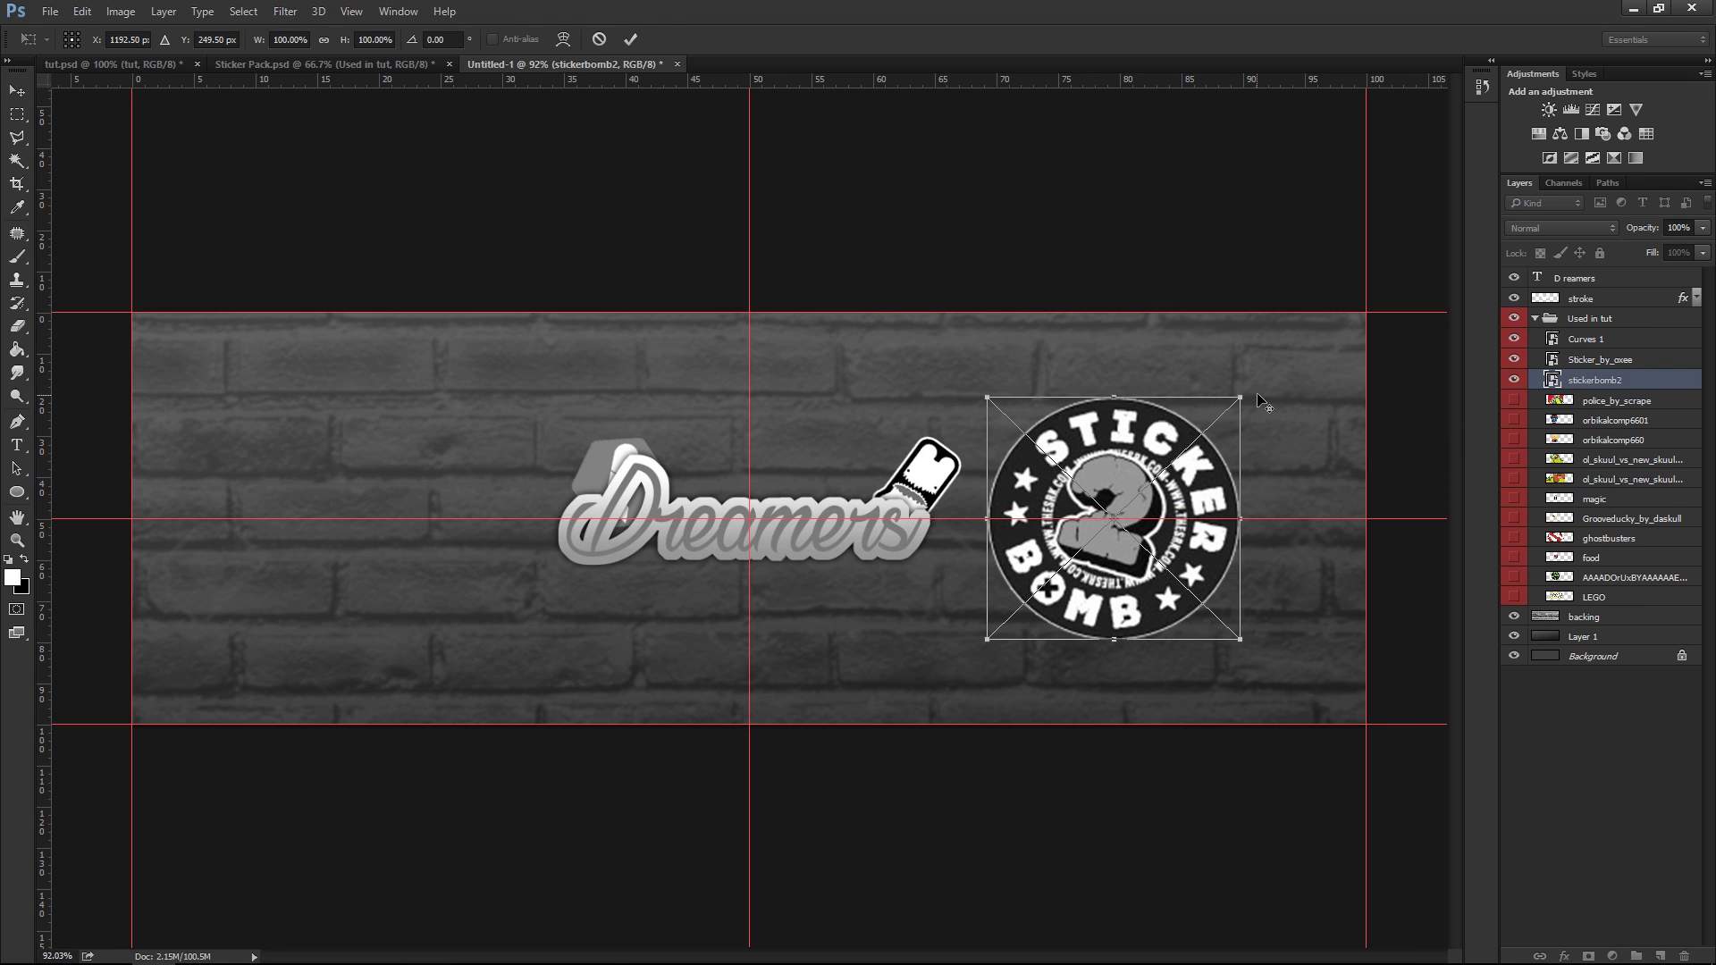
left_click_drag(1237, 400, 1164, 469)
left_click_drag(1149, 485, 759, 454)
left_click_drag(845, 447, 807, 373)
left_click_drag(740, 457, 687, 436)
left_click_drag(686, 488, 685, 477)
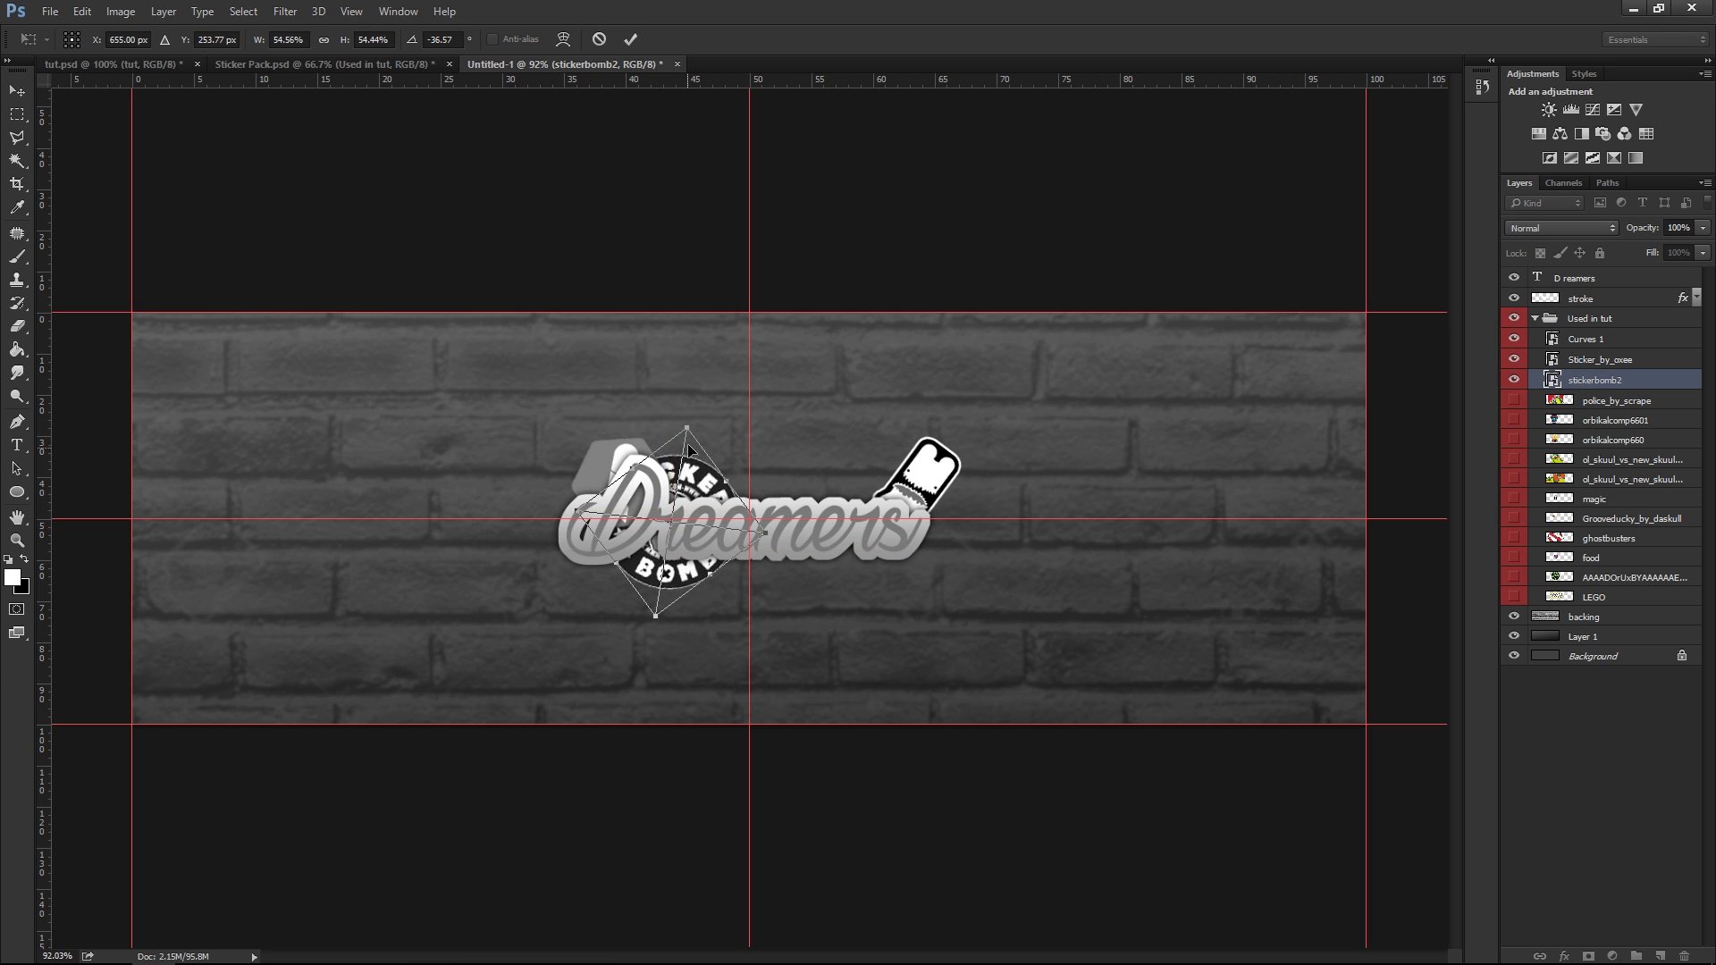
left_click(634, 38)
Show the police_by_scrape sticker and shift the whole Used in tut group to the left
left_click(1516, 400)
left_click(1609, 400)
left_click_drag(749, 404, 1011, 382)
key("ctrl+t")
key("Escape")
left_click(1590, 319)
key("ctrl+t")
left_click_drag(1240, 99, 1280, 270)
key("ctrl+z")
left_click(814, 39)
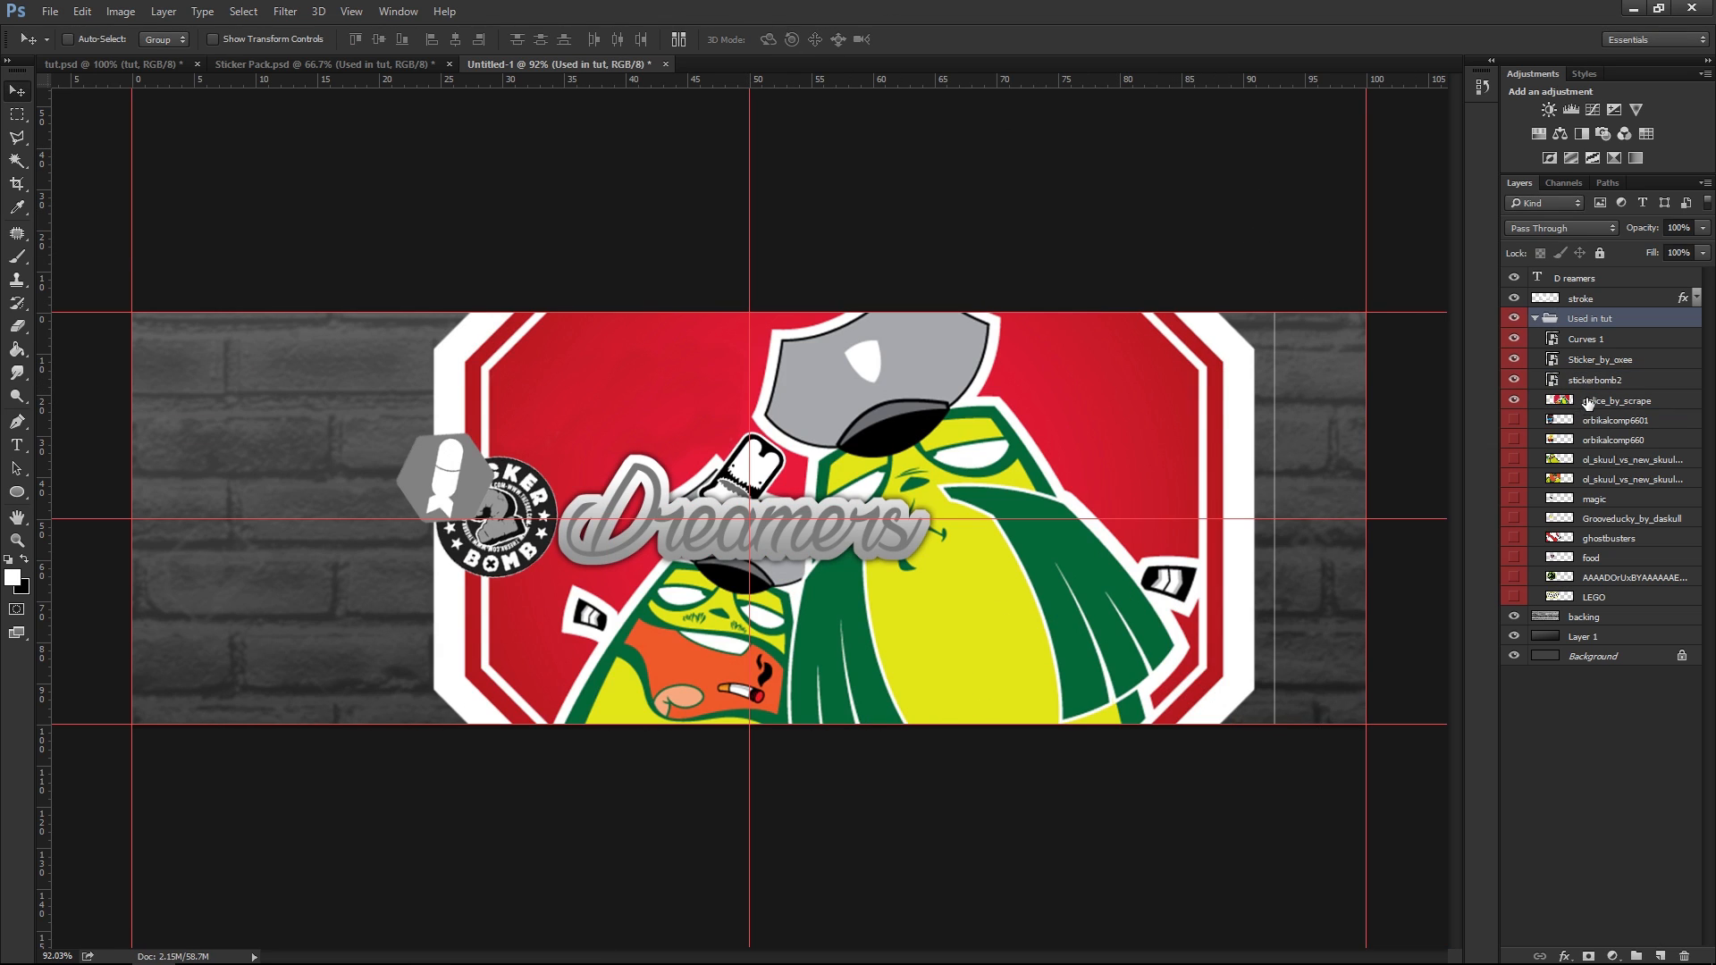
Scale the police_by_scrape sticker down so it fits on the wall to the right of the lettering
left_click(1616, 400)
key("ctrl+t")
left_click_drag(1277, 88, 1351, 644)
left_click(813, 40)
Marquee the areas beside the police_by_scrape sticker to clear stray edge pixels, and deselect
key("m")
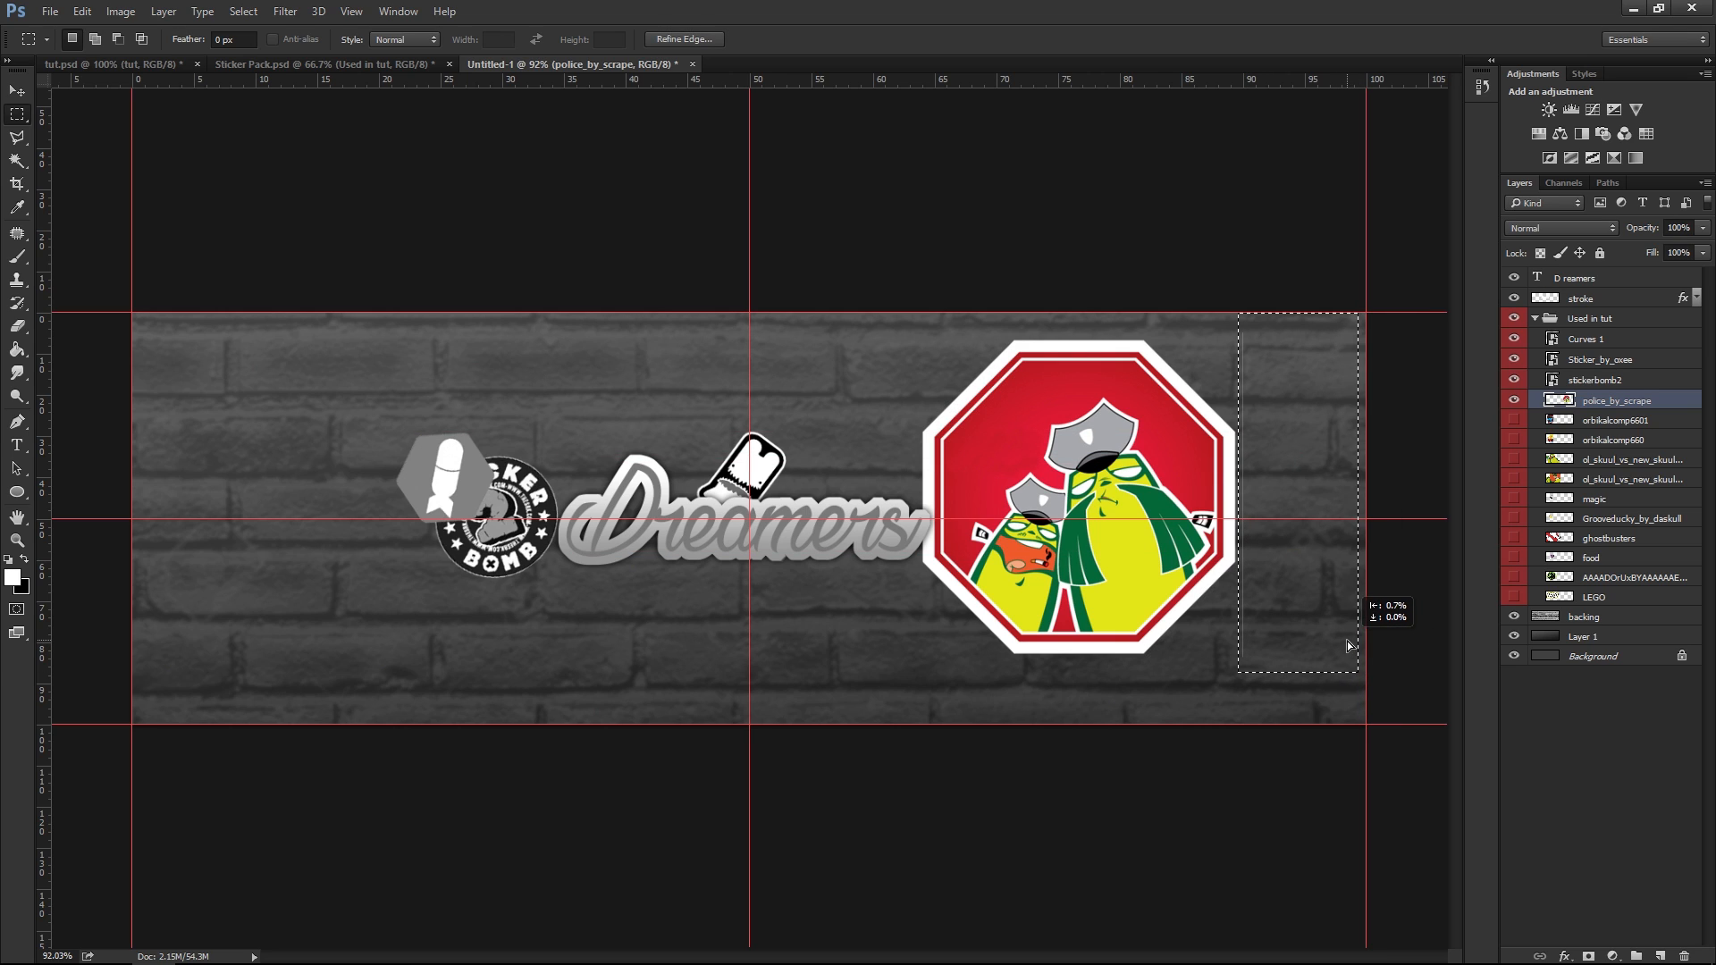
left_click_drag(1328, 400, 1047, 481)
left_click_drag(1030, 663, 1312, 550)
key("ctrl+d")
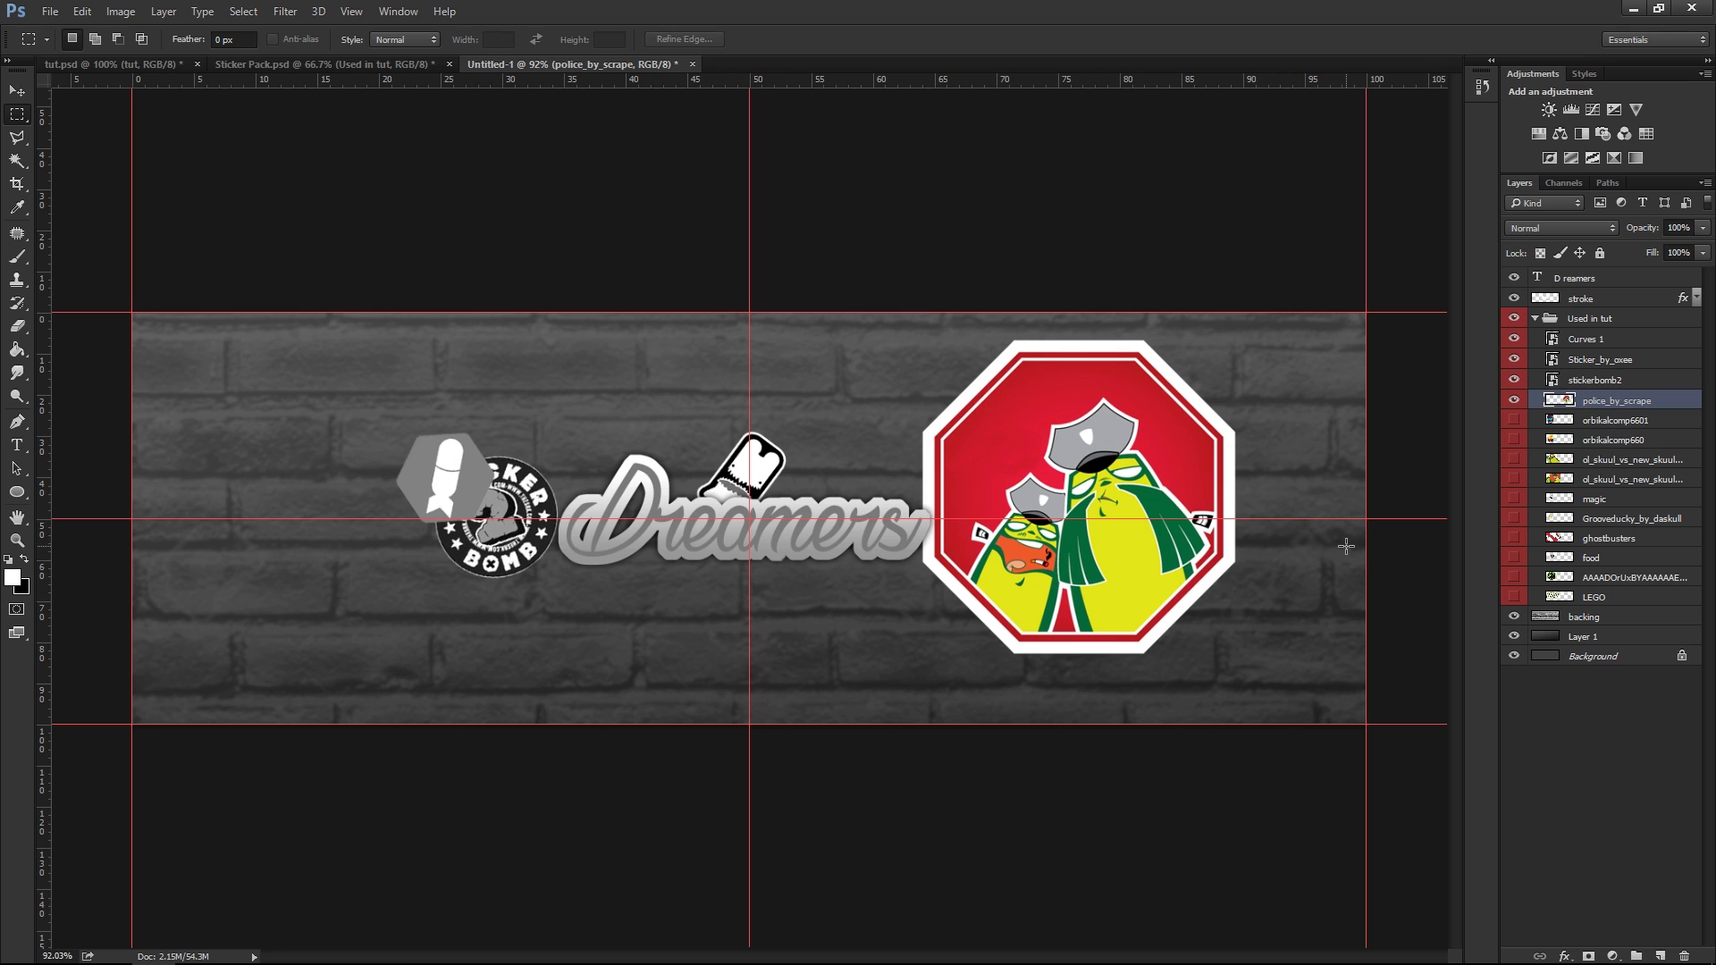
Apply a Black & White adjustment to the police_by_scrape sticker
left_click(121, 11)
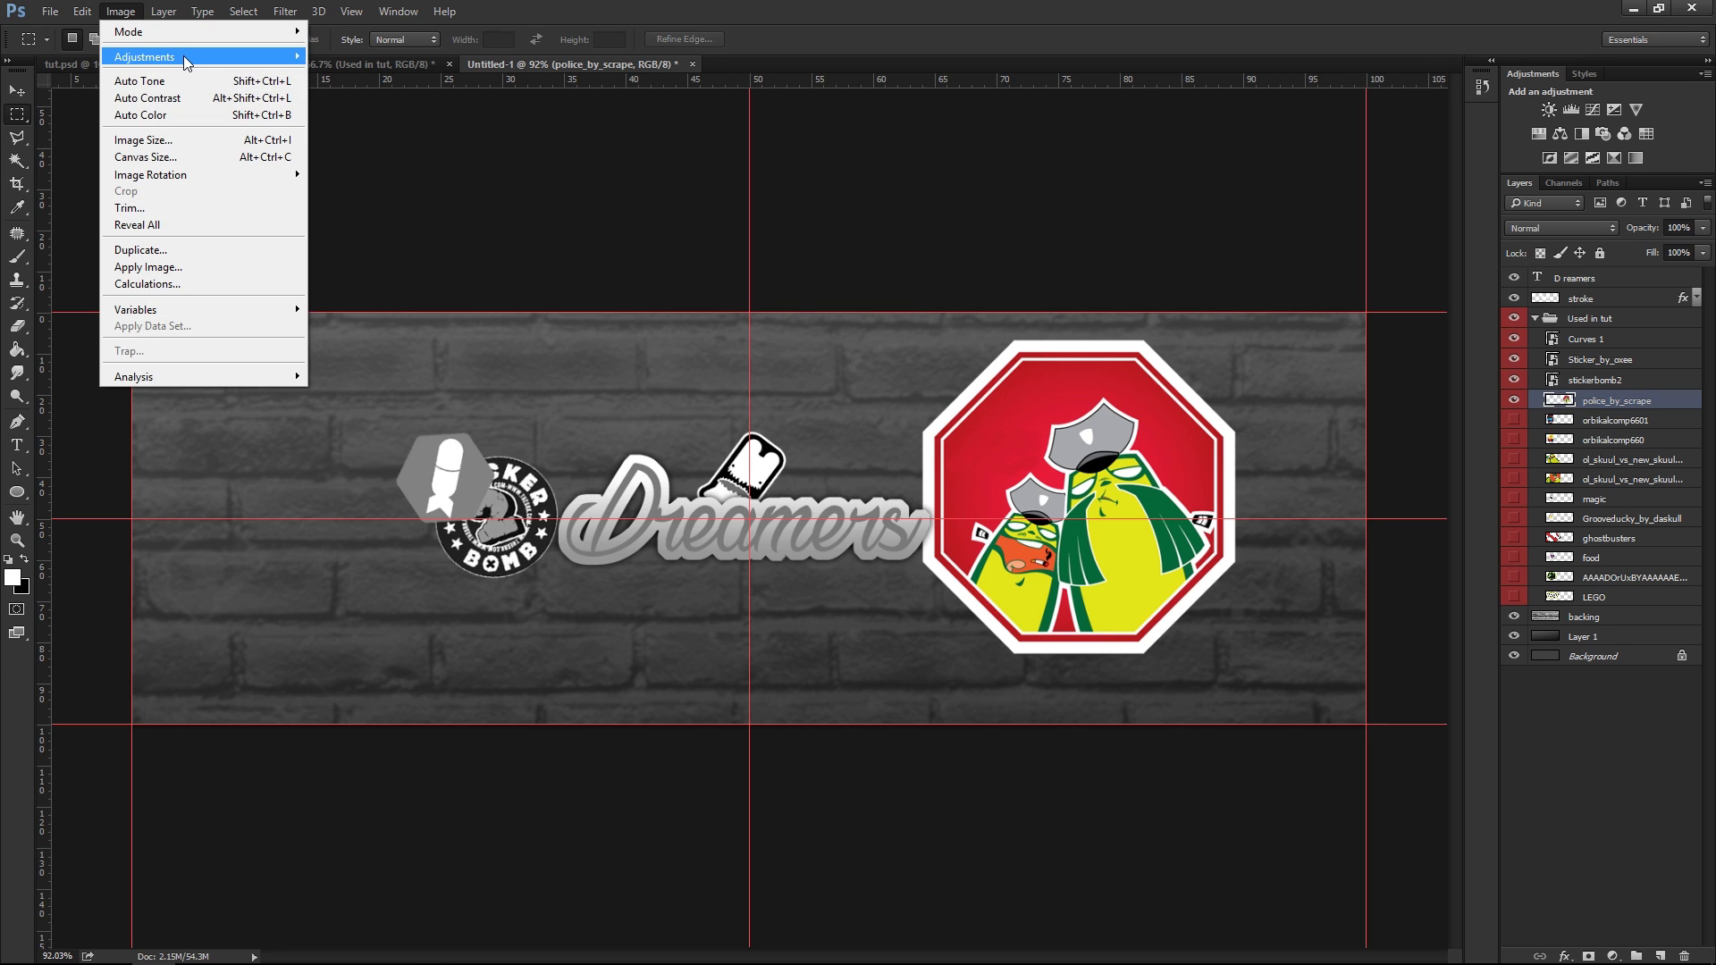
mouse_move(187, 61)
left_click(357, 183)
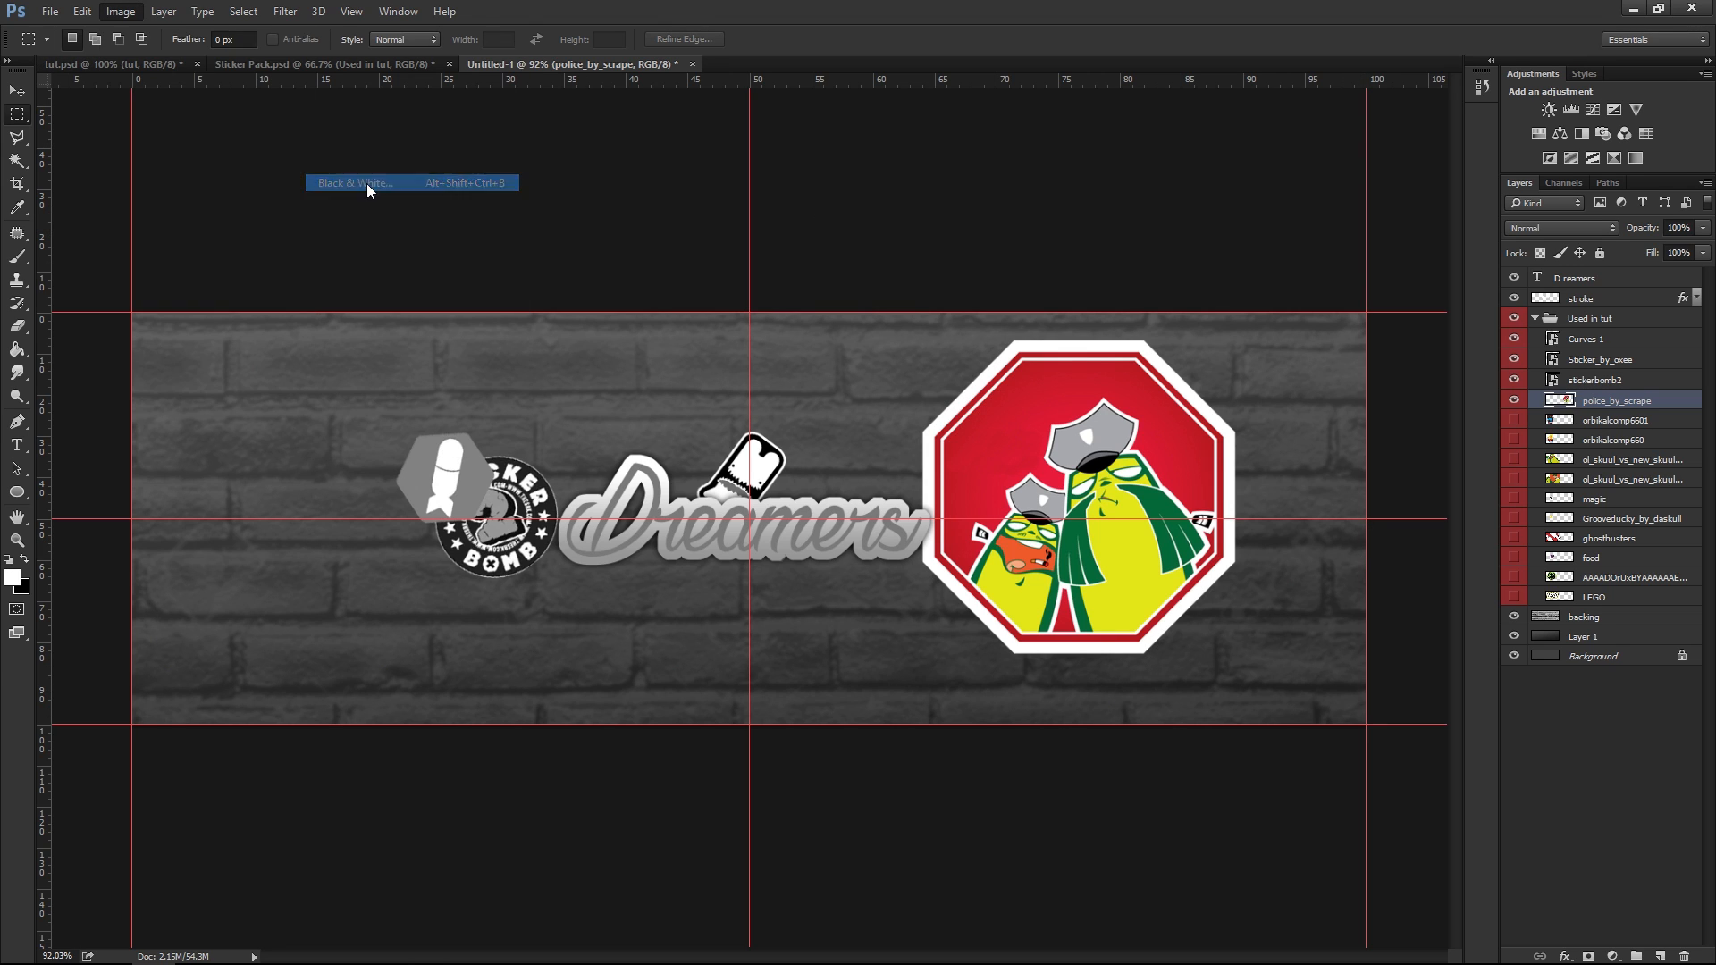
left_click(1197, 209)
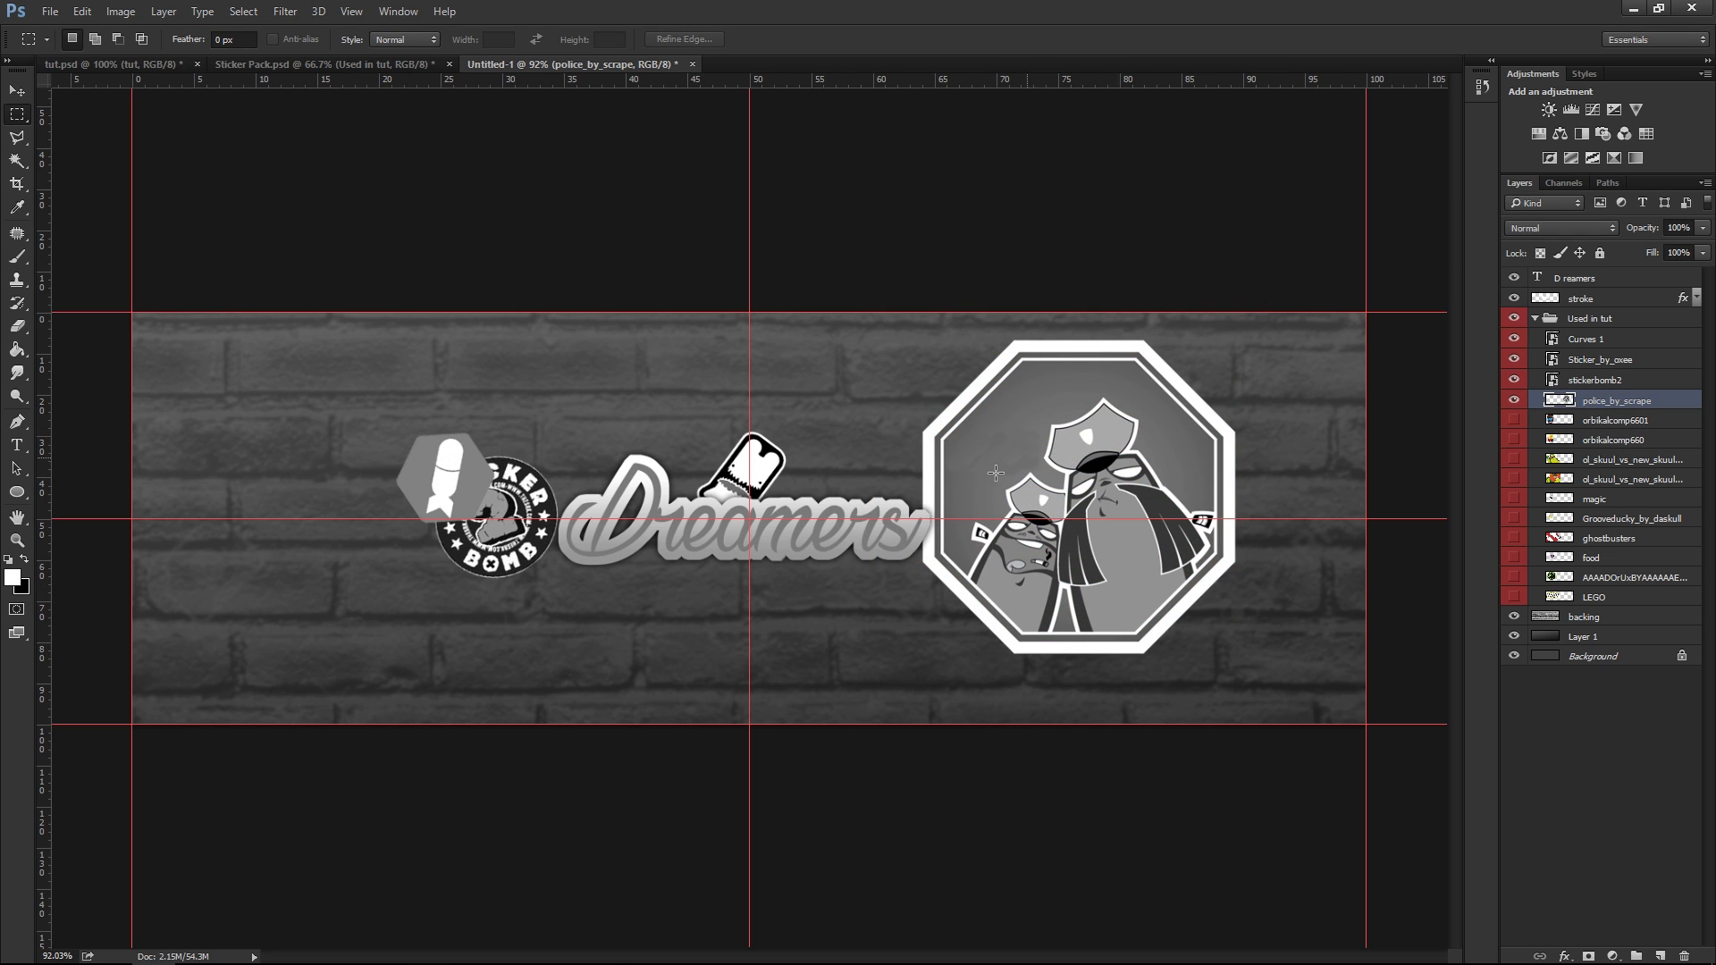
Add a Curves adjustment clipped to police_by_scrape, darken its shadows and slightly lift its highlights, and close the properties
scroll(1420, 501, "up", 2)
scroll(1413, 512, "up", 1)
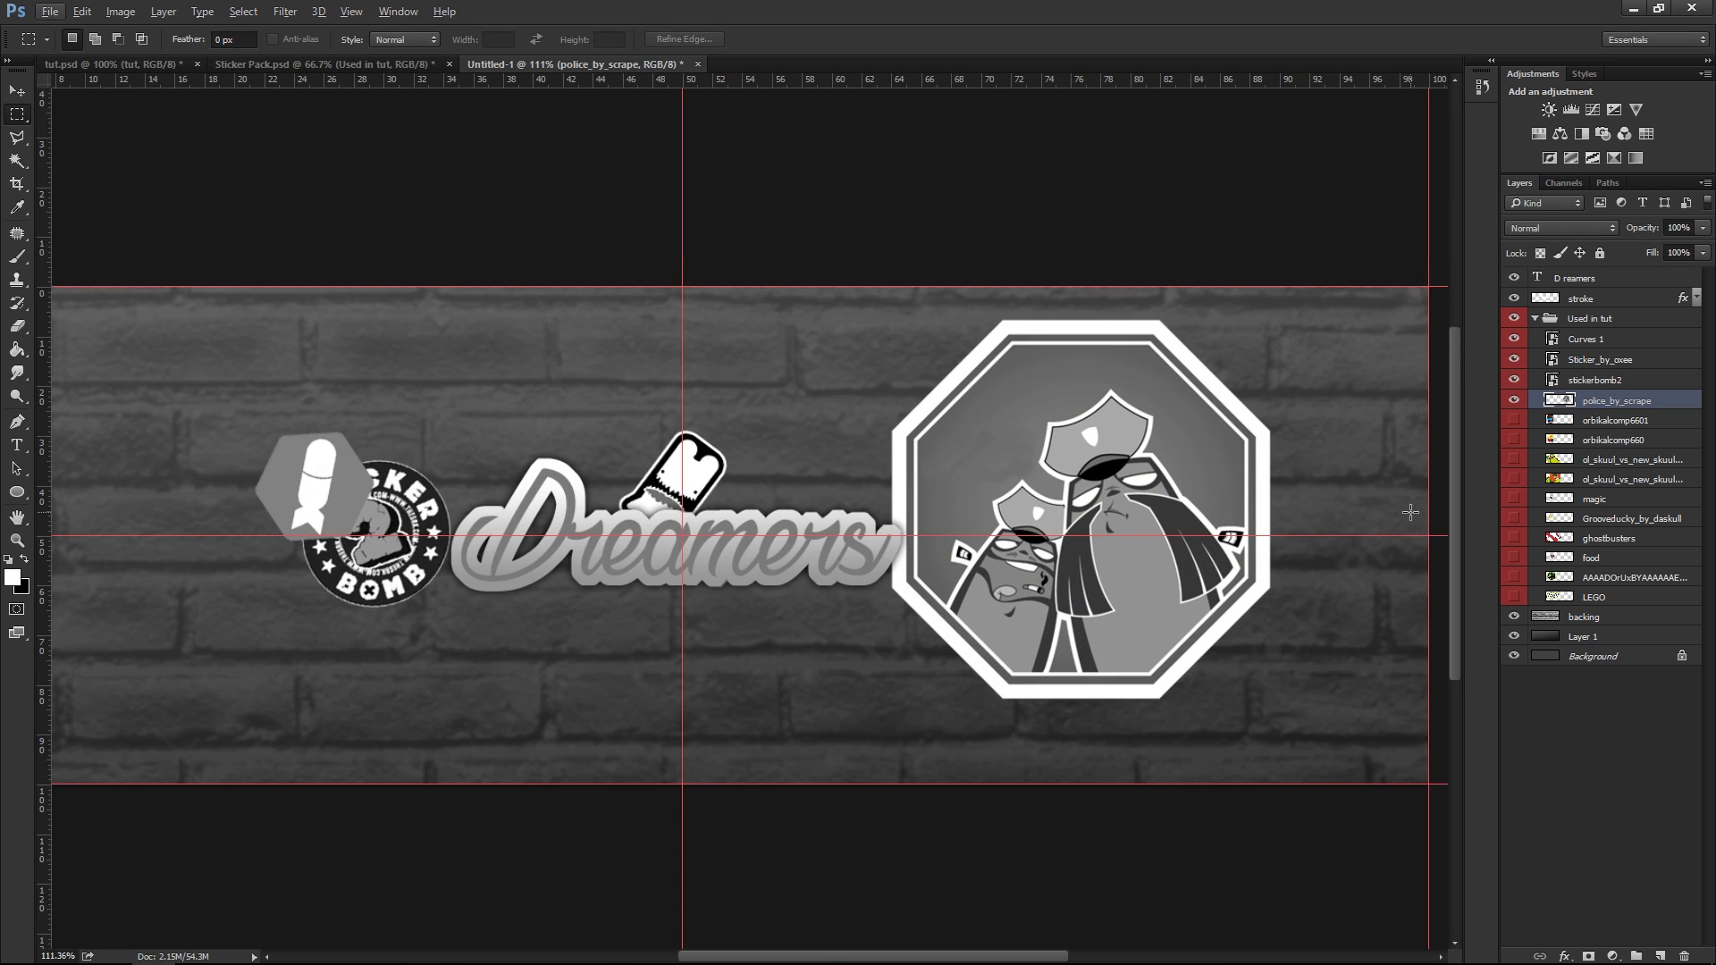
scroll(1405, 527, "up", 1)
scroll(1407, 537, "down", 1)
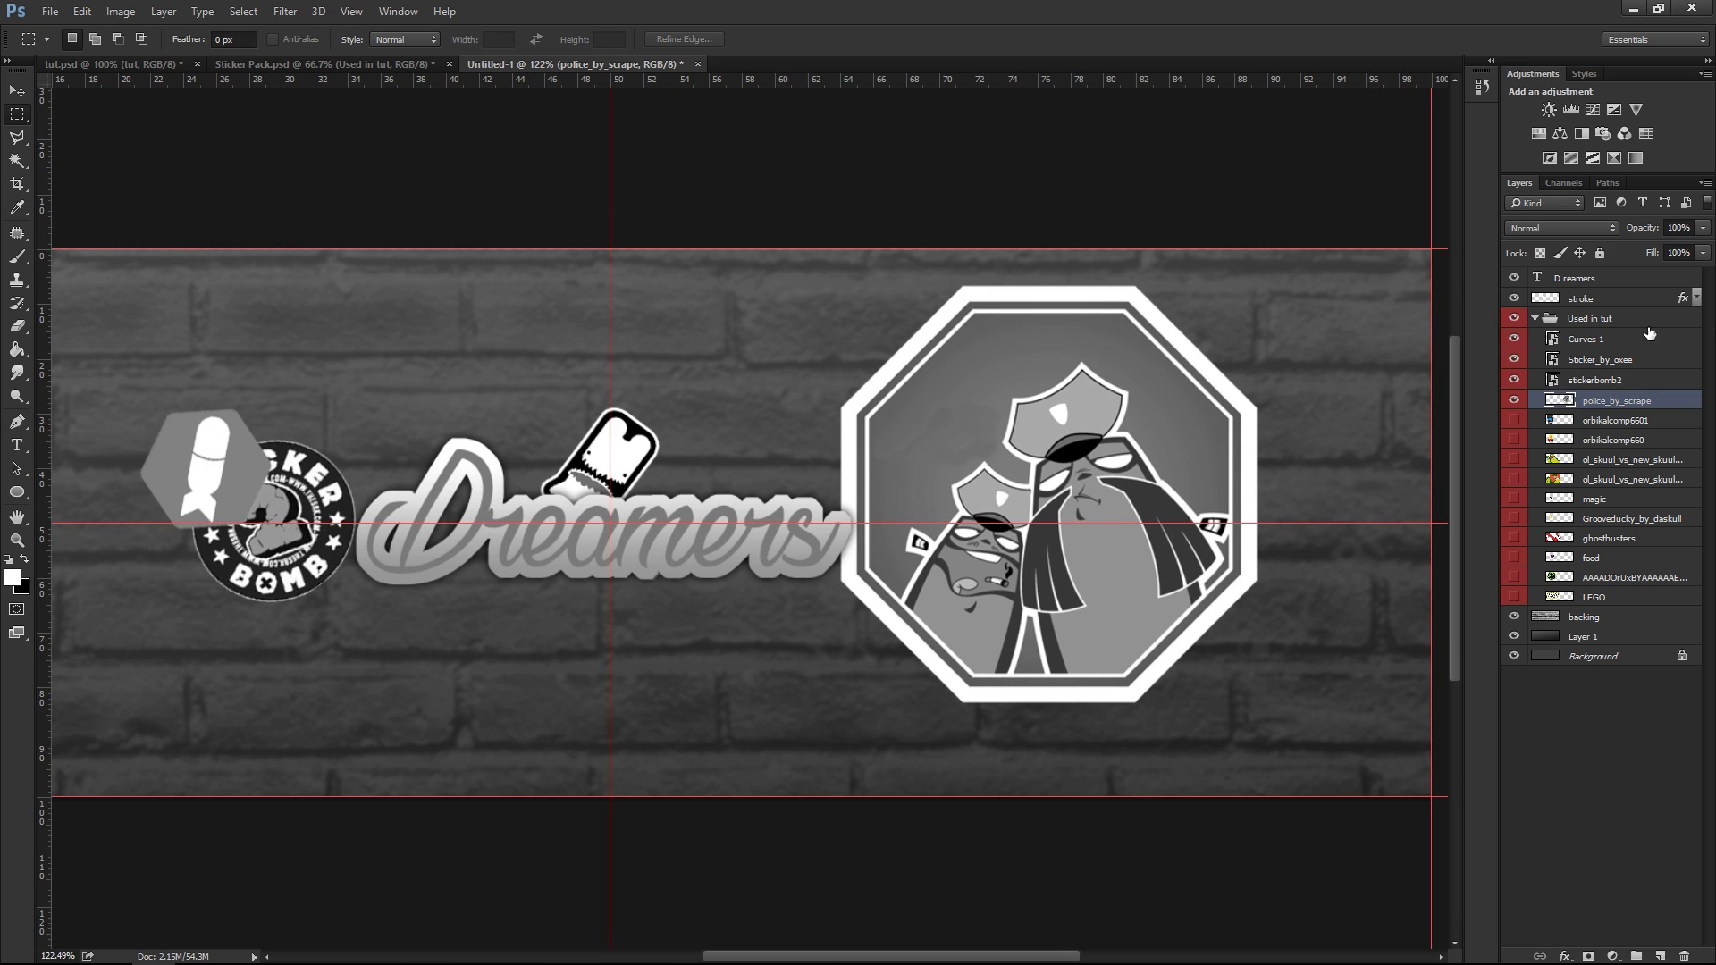
left_click(1594, 111)
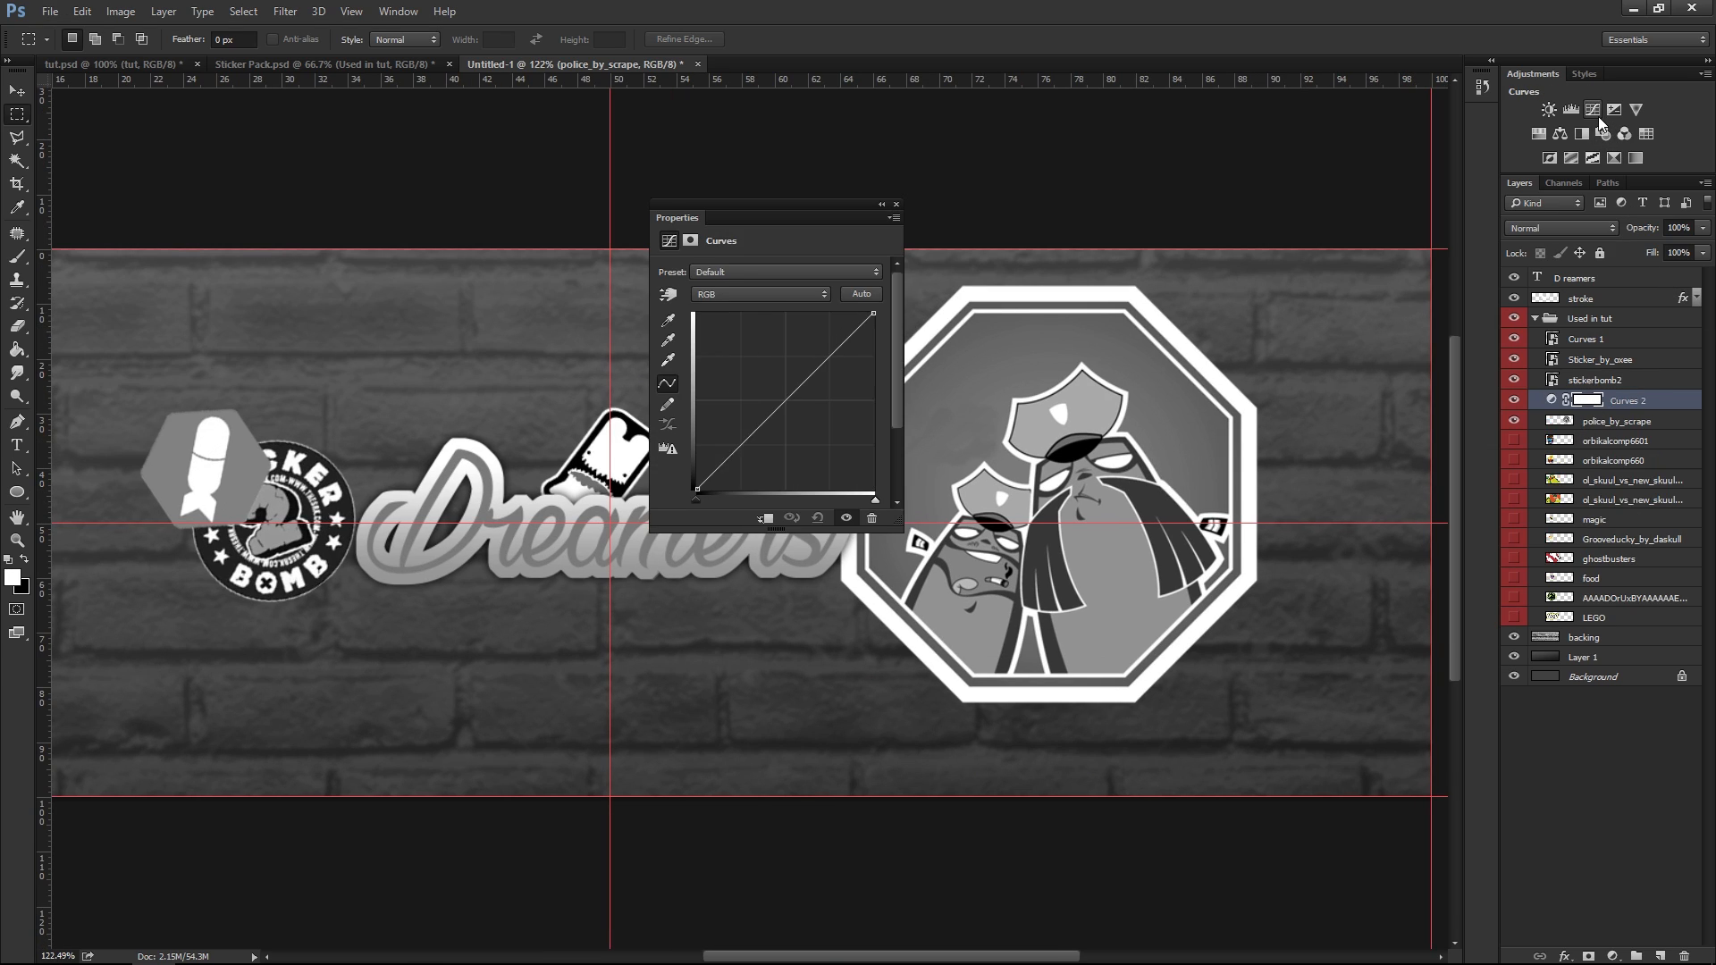
left_click(1621, 407, "alt")
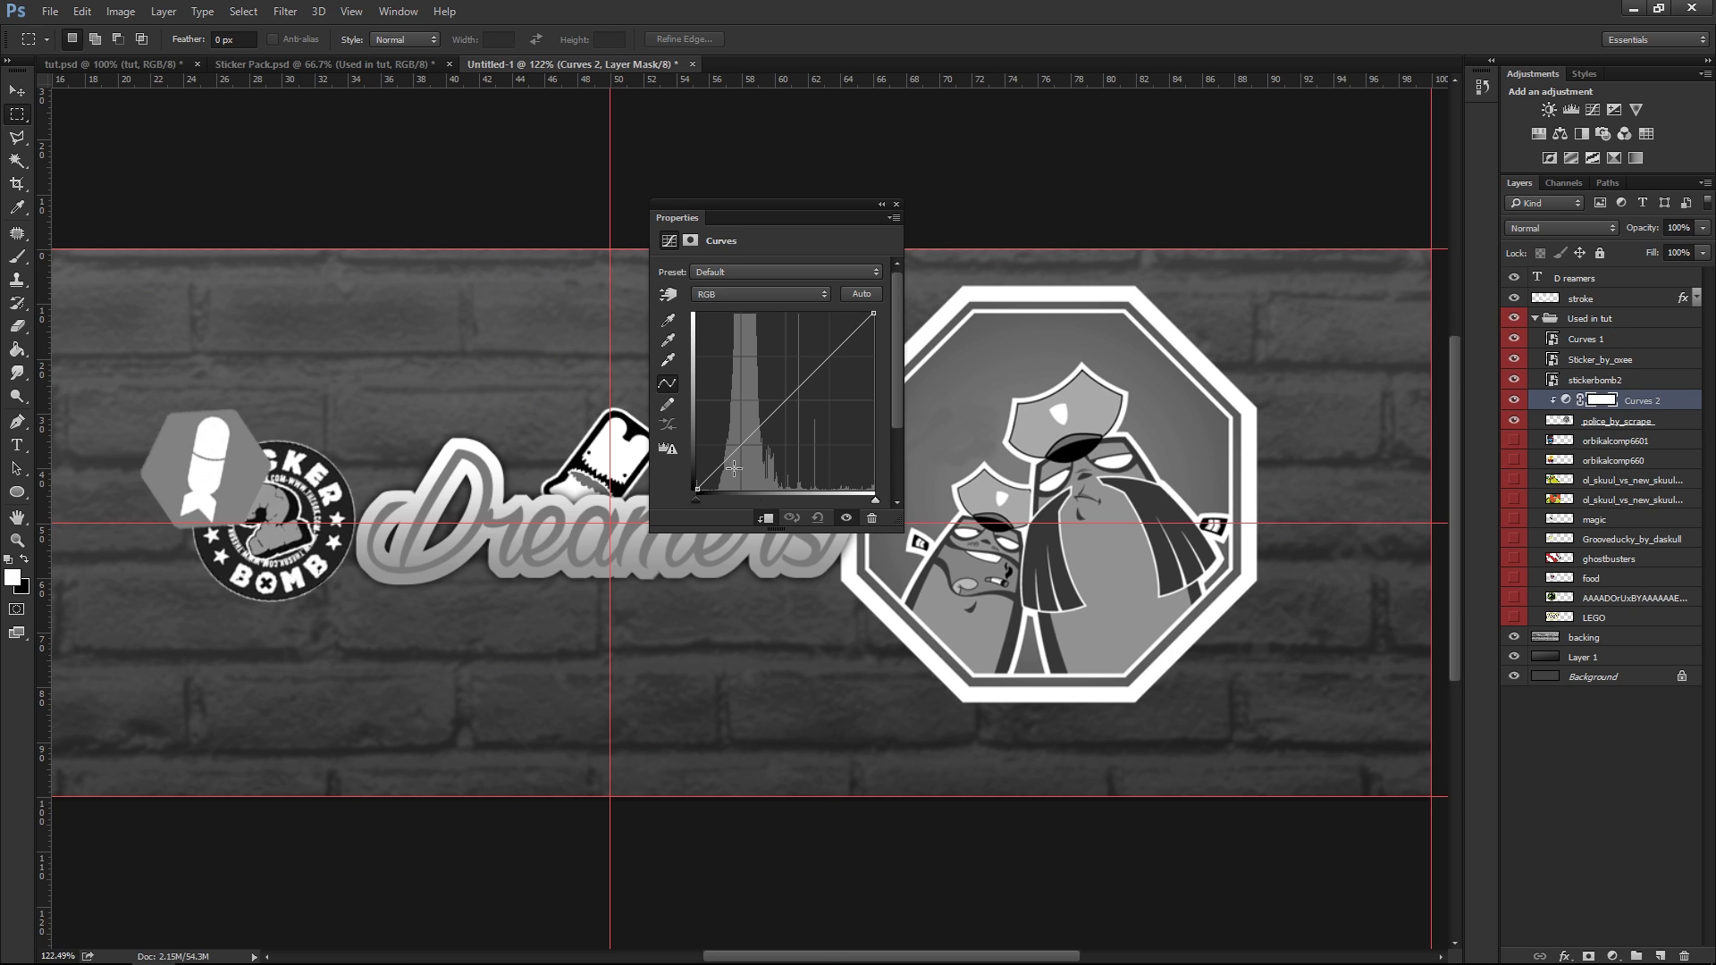
left_click_drag(719, 458, 726, 469)
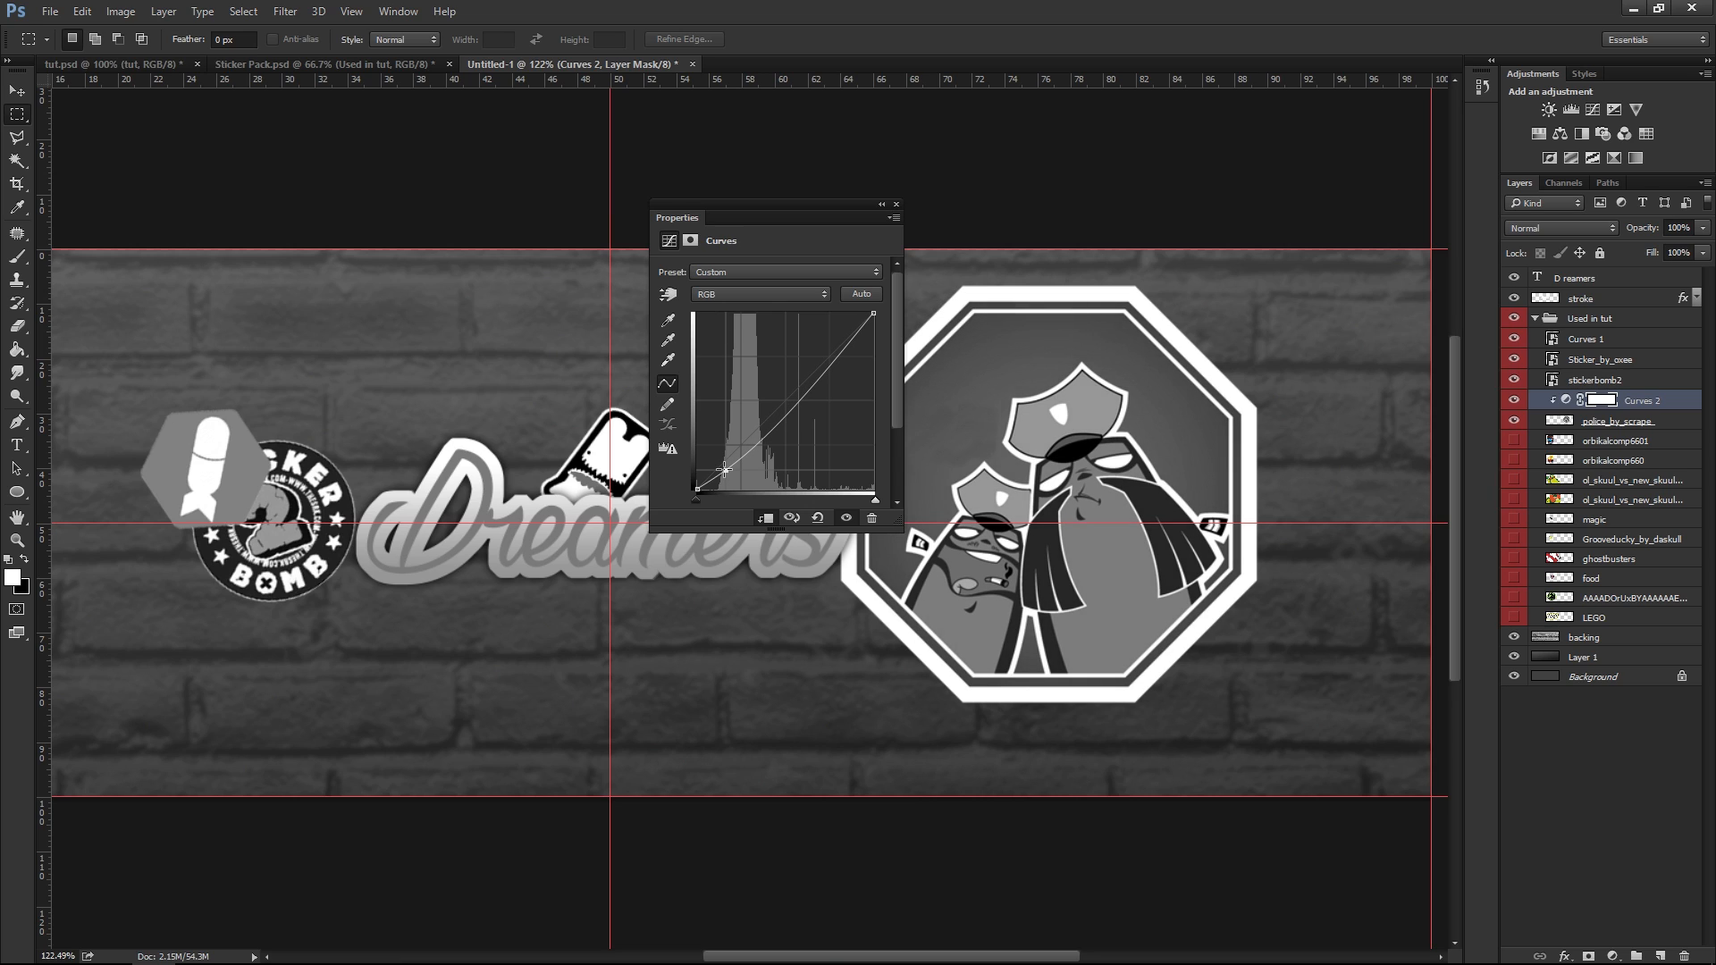
left_click_drag(826, 371, 822, 368)
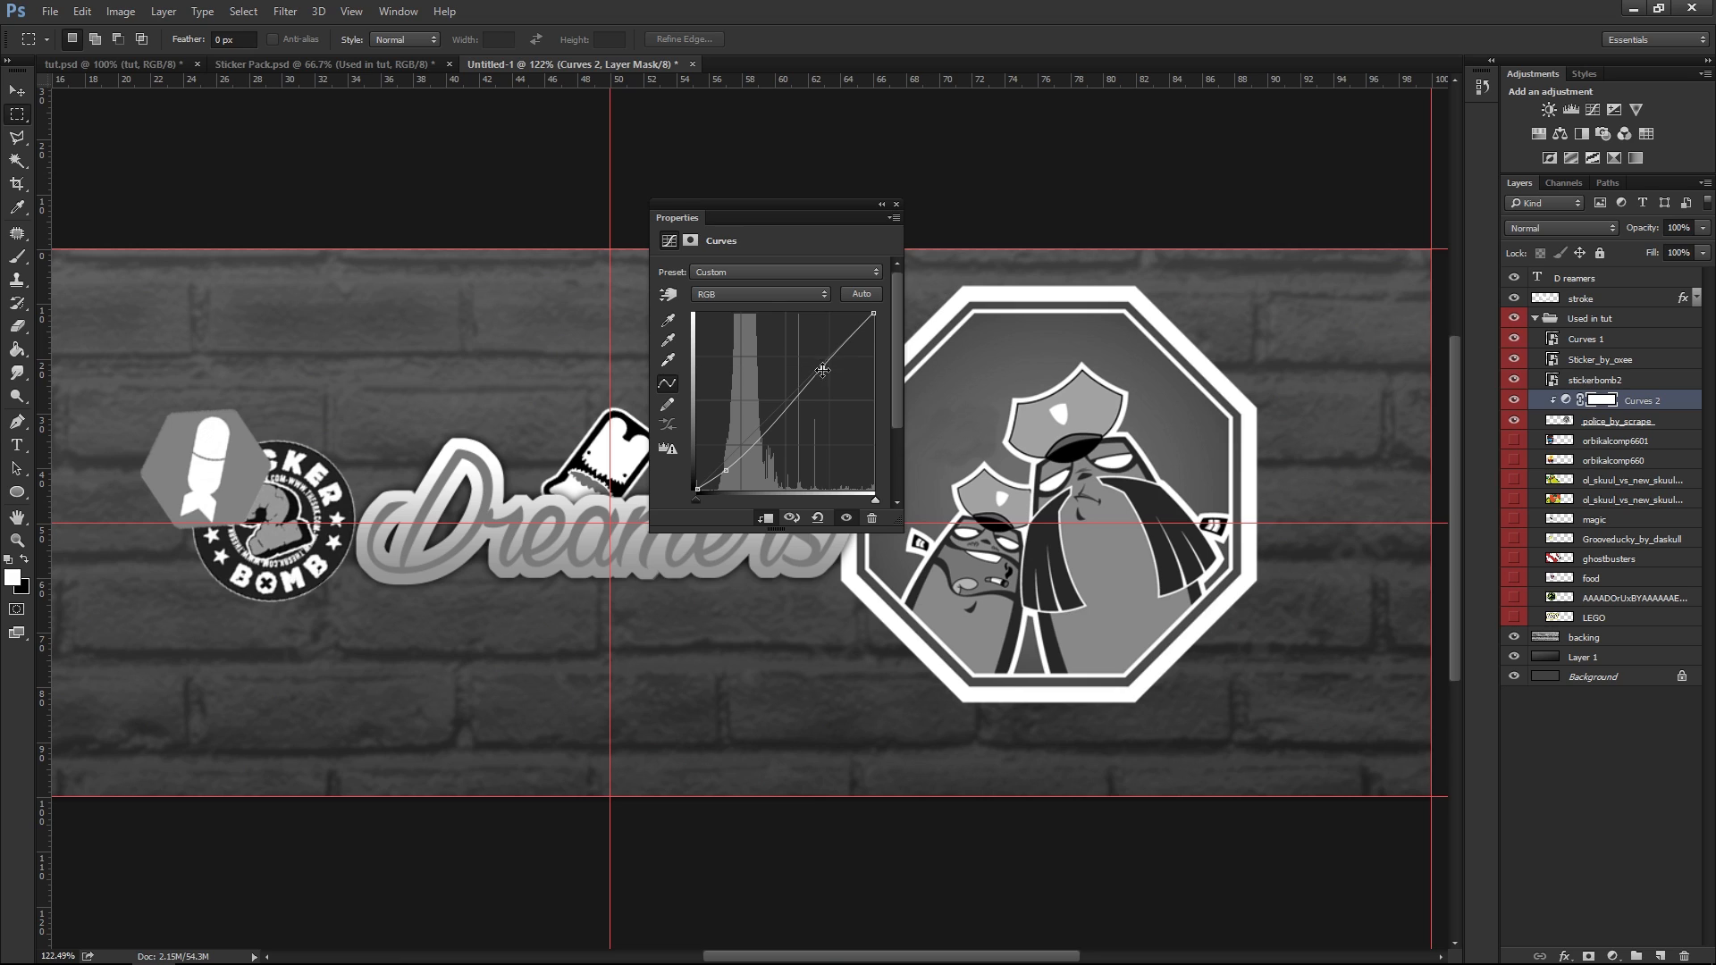
right_click(855, 218)
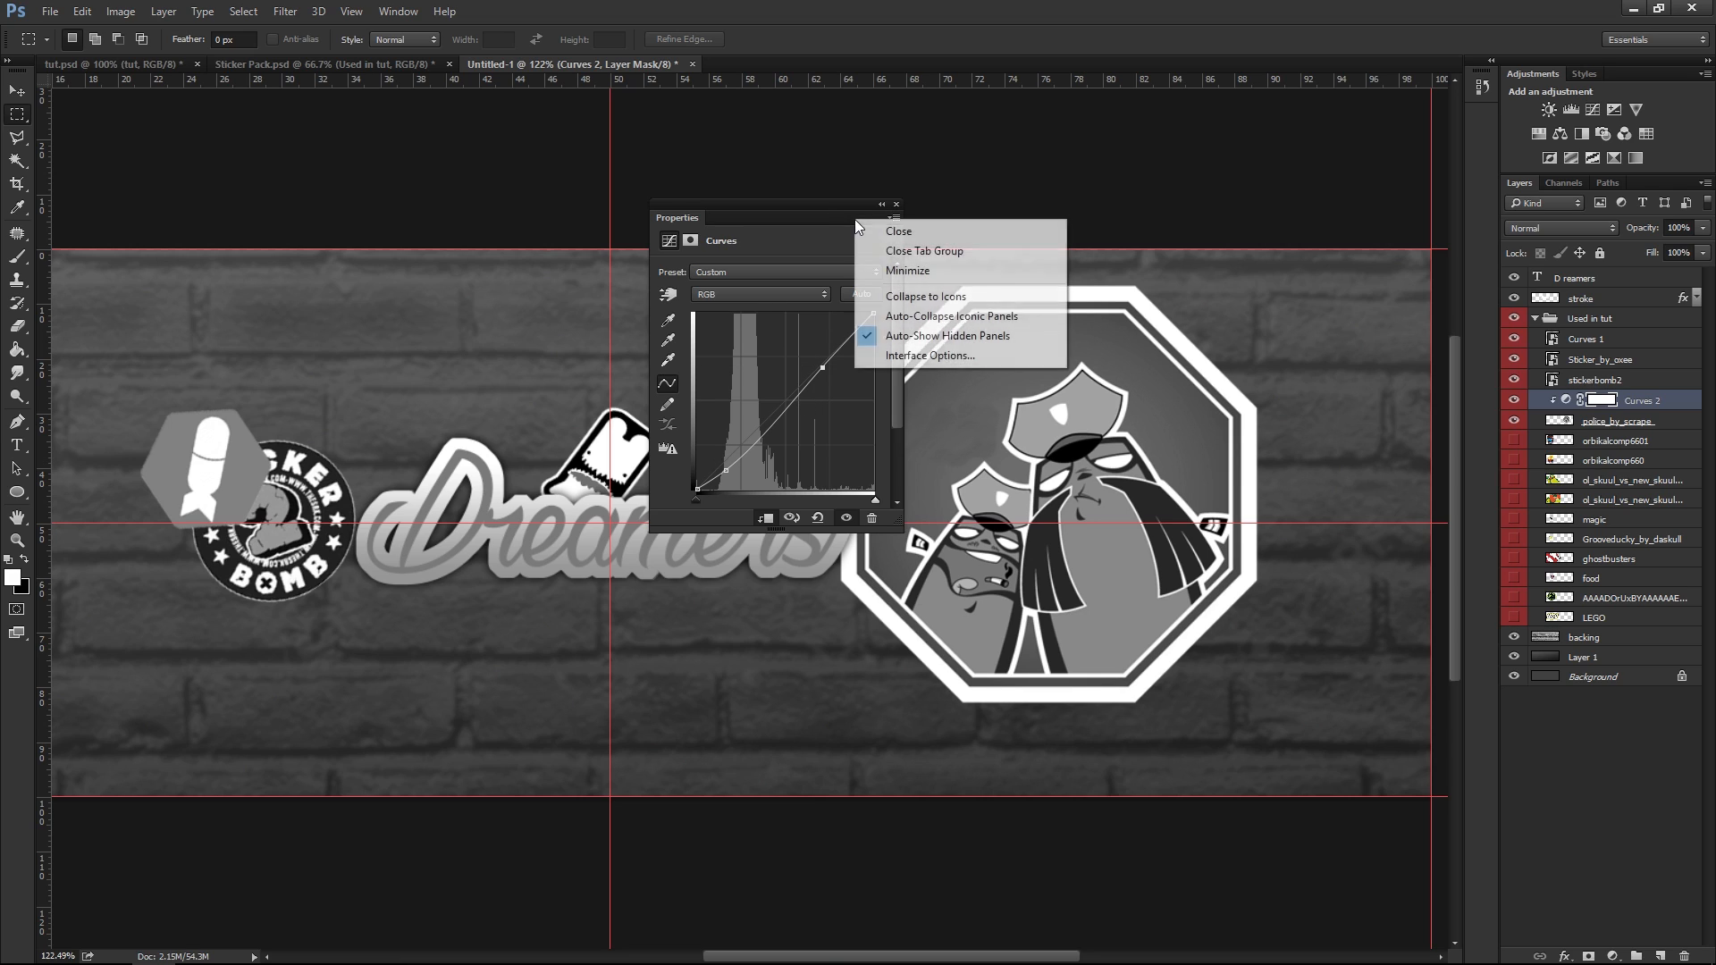
left_click(876, 230)
Compare the police sticker with and without its clipped Curves adjustment
left_click(1514, 401)
left_click(1515, 401)
left_click(1514, 400)
left_click(1514, 401)
left_click(1514, 400)
left_click(1514, 400)
left_click(1514, 400)
left_click(1514, 400)
left_click(1514, 401)
left_click(1514, 401)
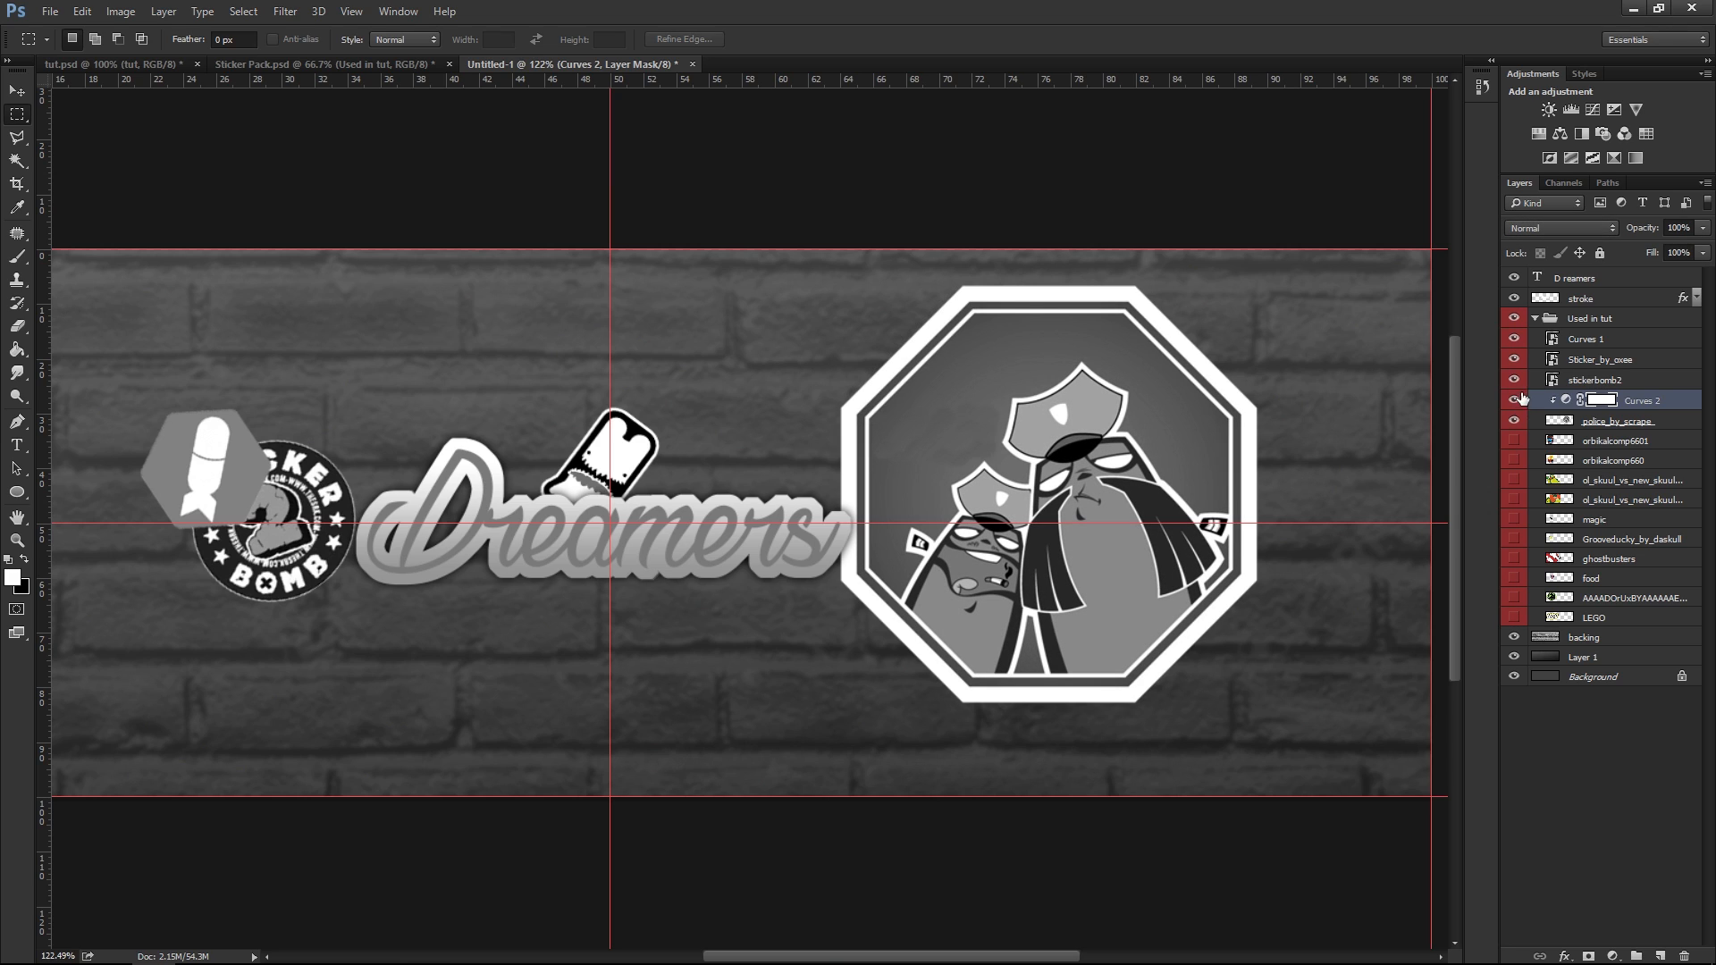
Merge the police_by_scrape sticker with its Curves adjustment and convert the merged layer to a smart object
left_click(1606, 422, "ctrl")
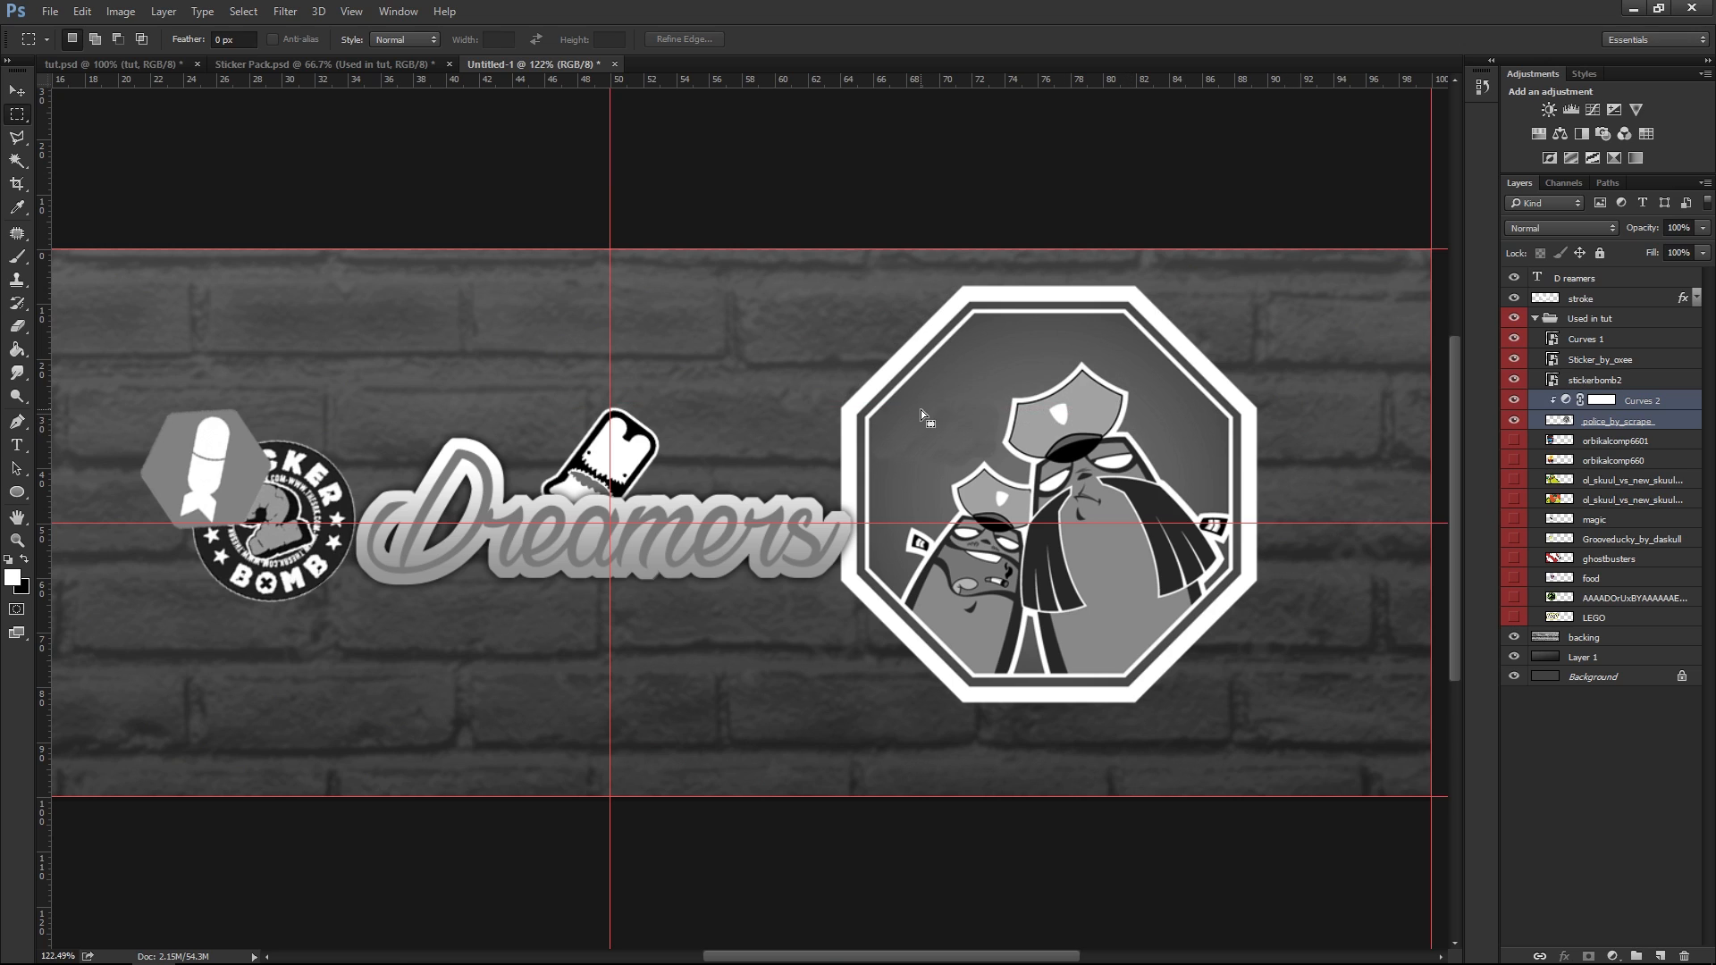
left_click(1514, 401)
left_click(1514, 400)
key("ctrl+e")
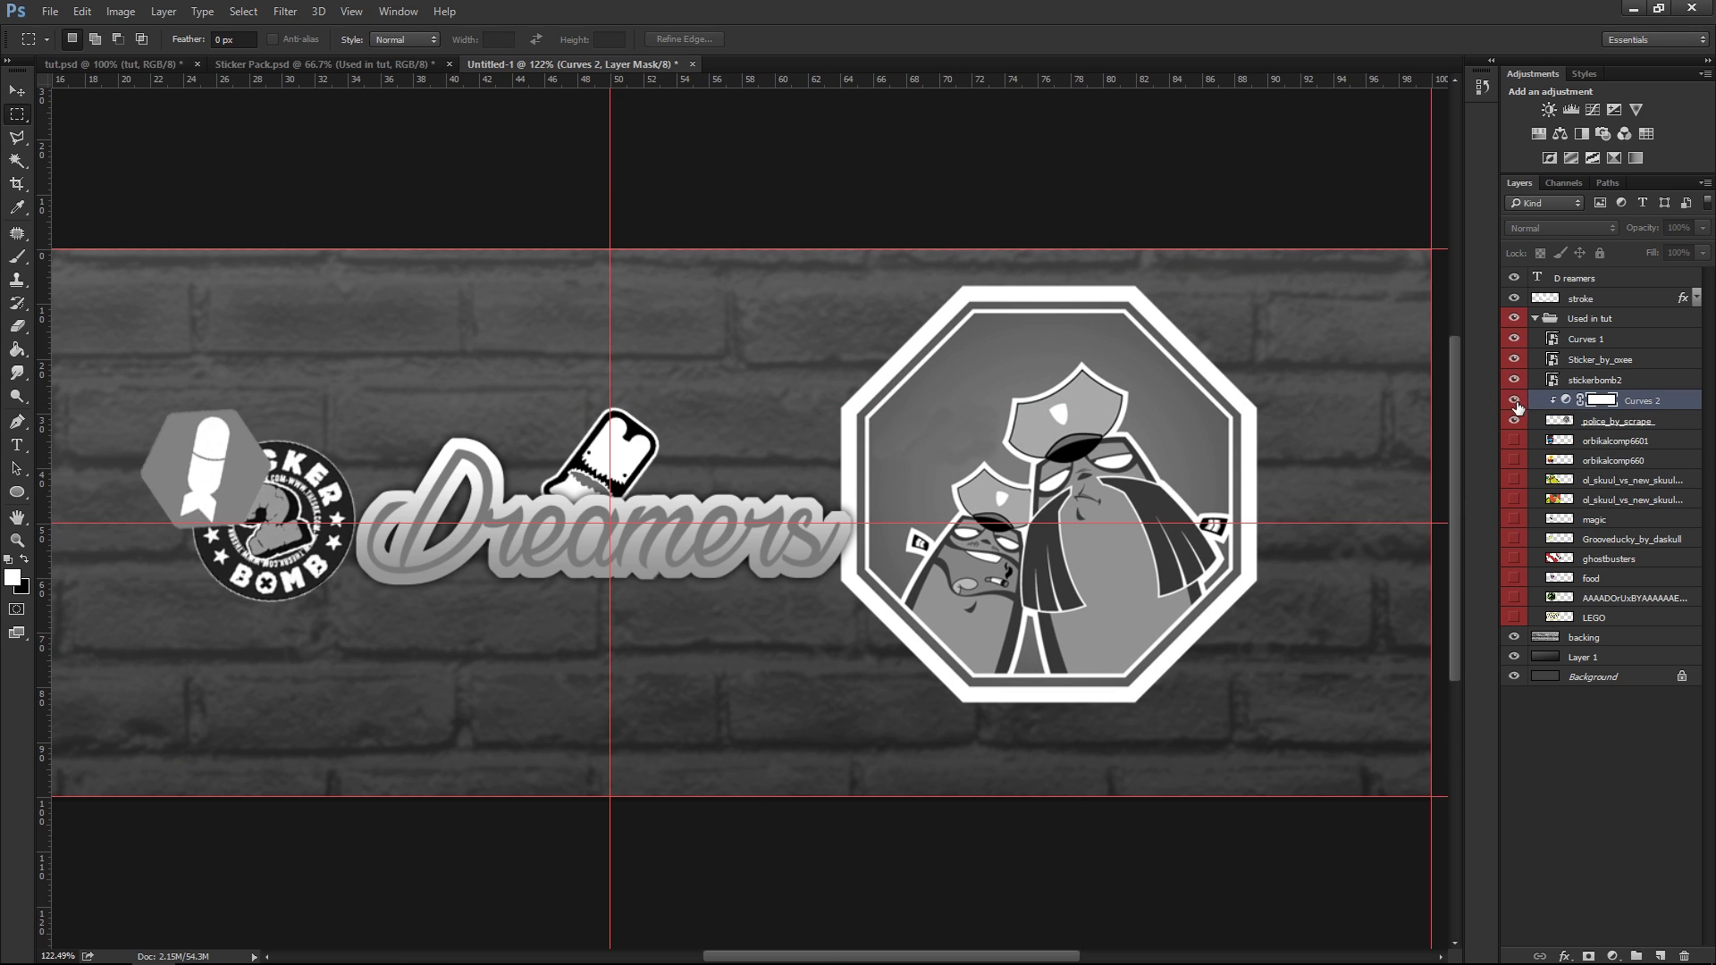
right_click(1622, 407)
left_click(1457, 436)
Scale the police sticker down and tuck it behind the D of the lettering, next to the monster sticker
key("ctrl+t")
left_click_drag(1271, 288, 607, 396)
key("Return")
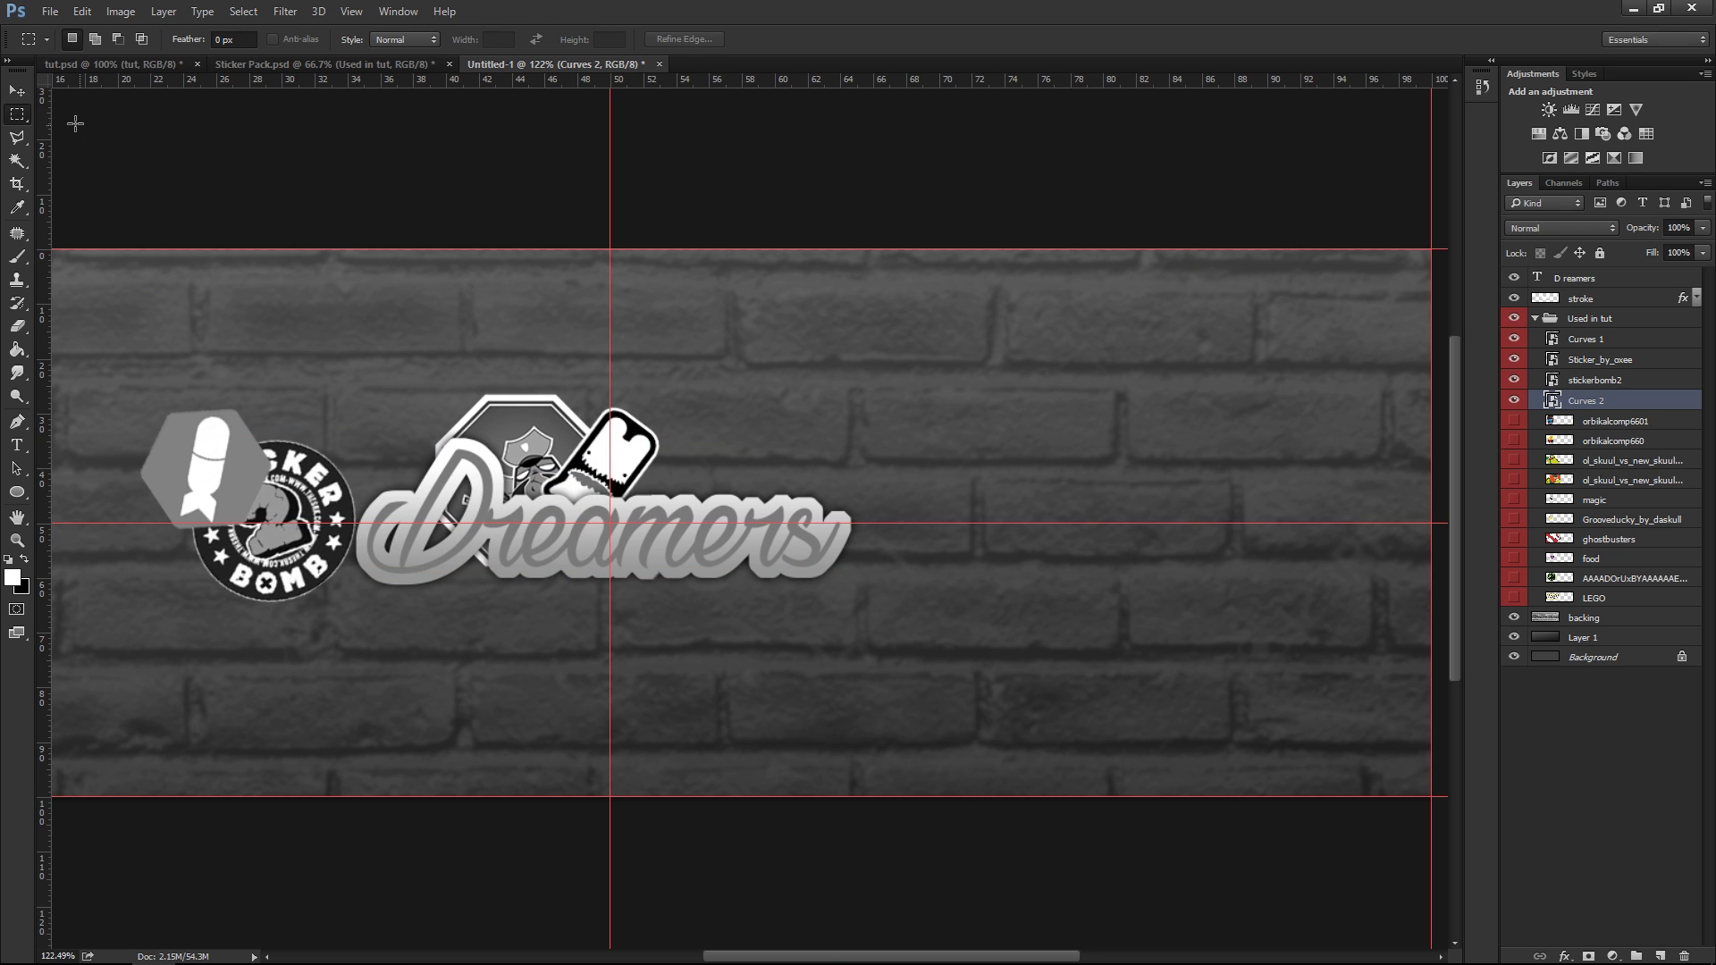
Try moving the police sticker, then Sticker_by_oxee together with stickerbomb2, to the right, and undo both moves
left_click(22, 94)
left_click_drag(572, 300, 1030, 296)
scroll(1048, 295, "down", 1)
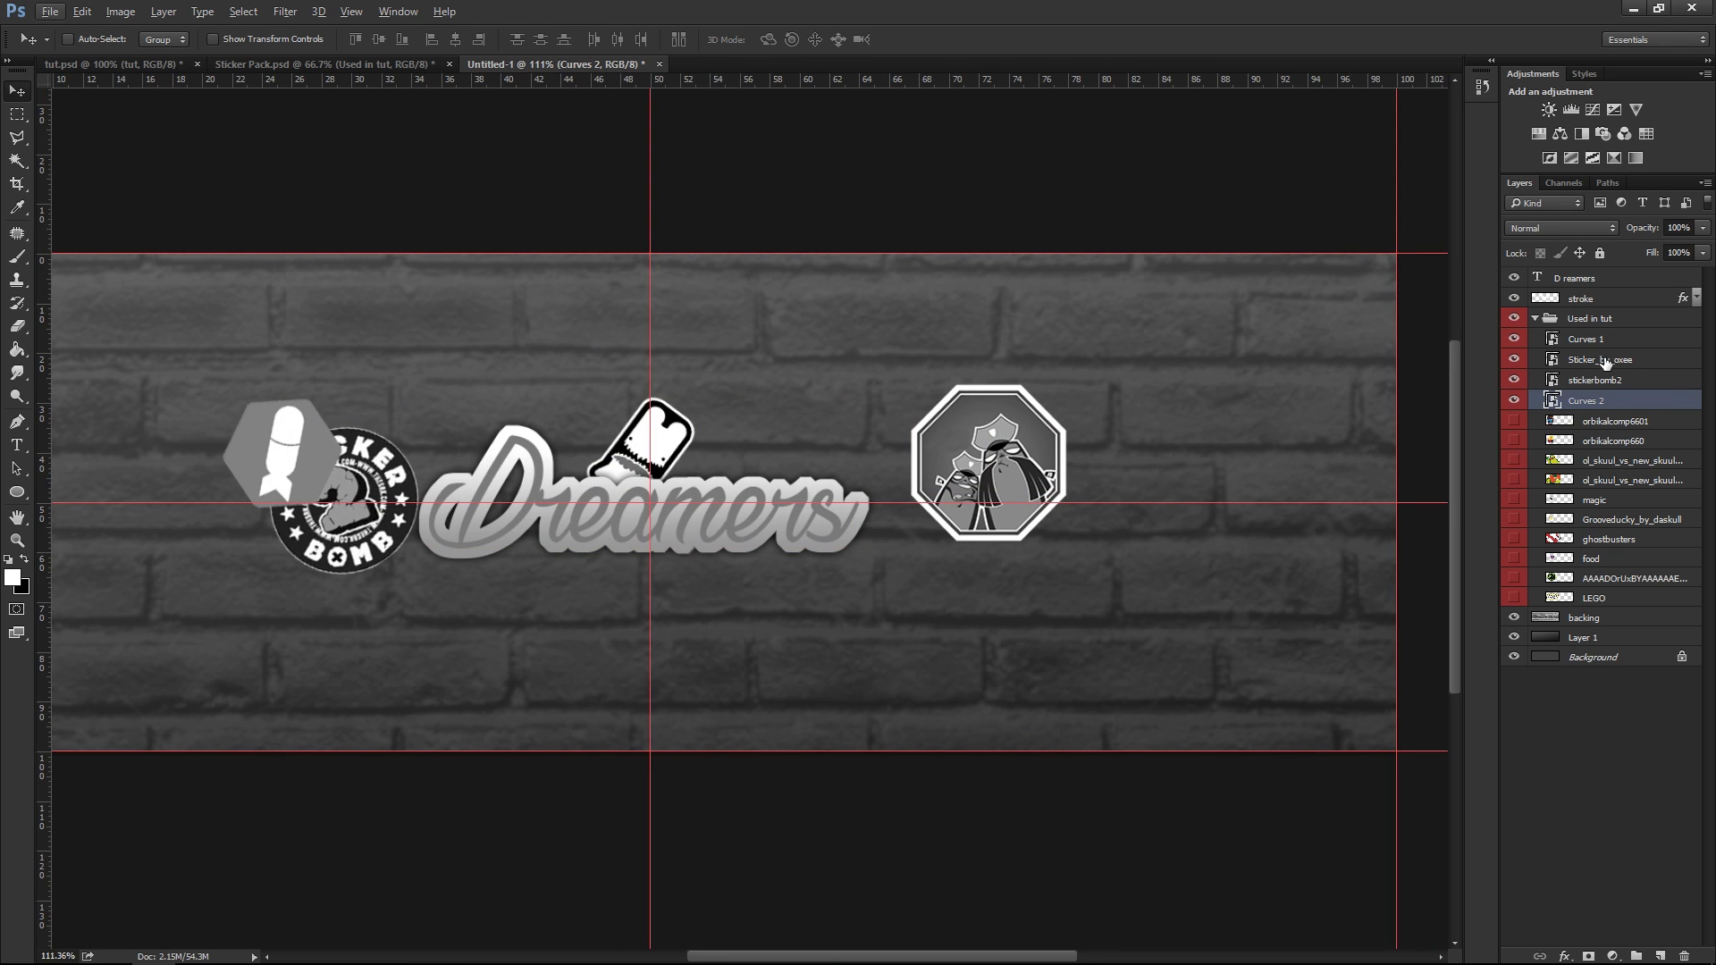
left_click(1607, 360)
left_click(1606, 380, "shift")
left_click_drag(652, 304, 794, 306)
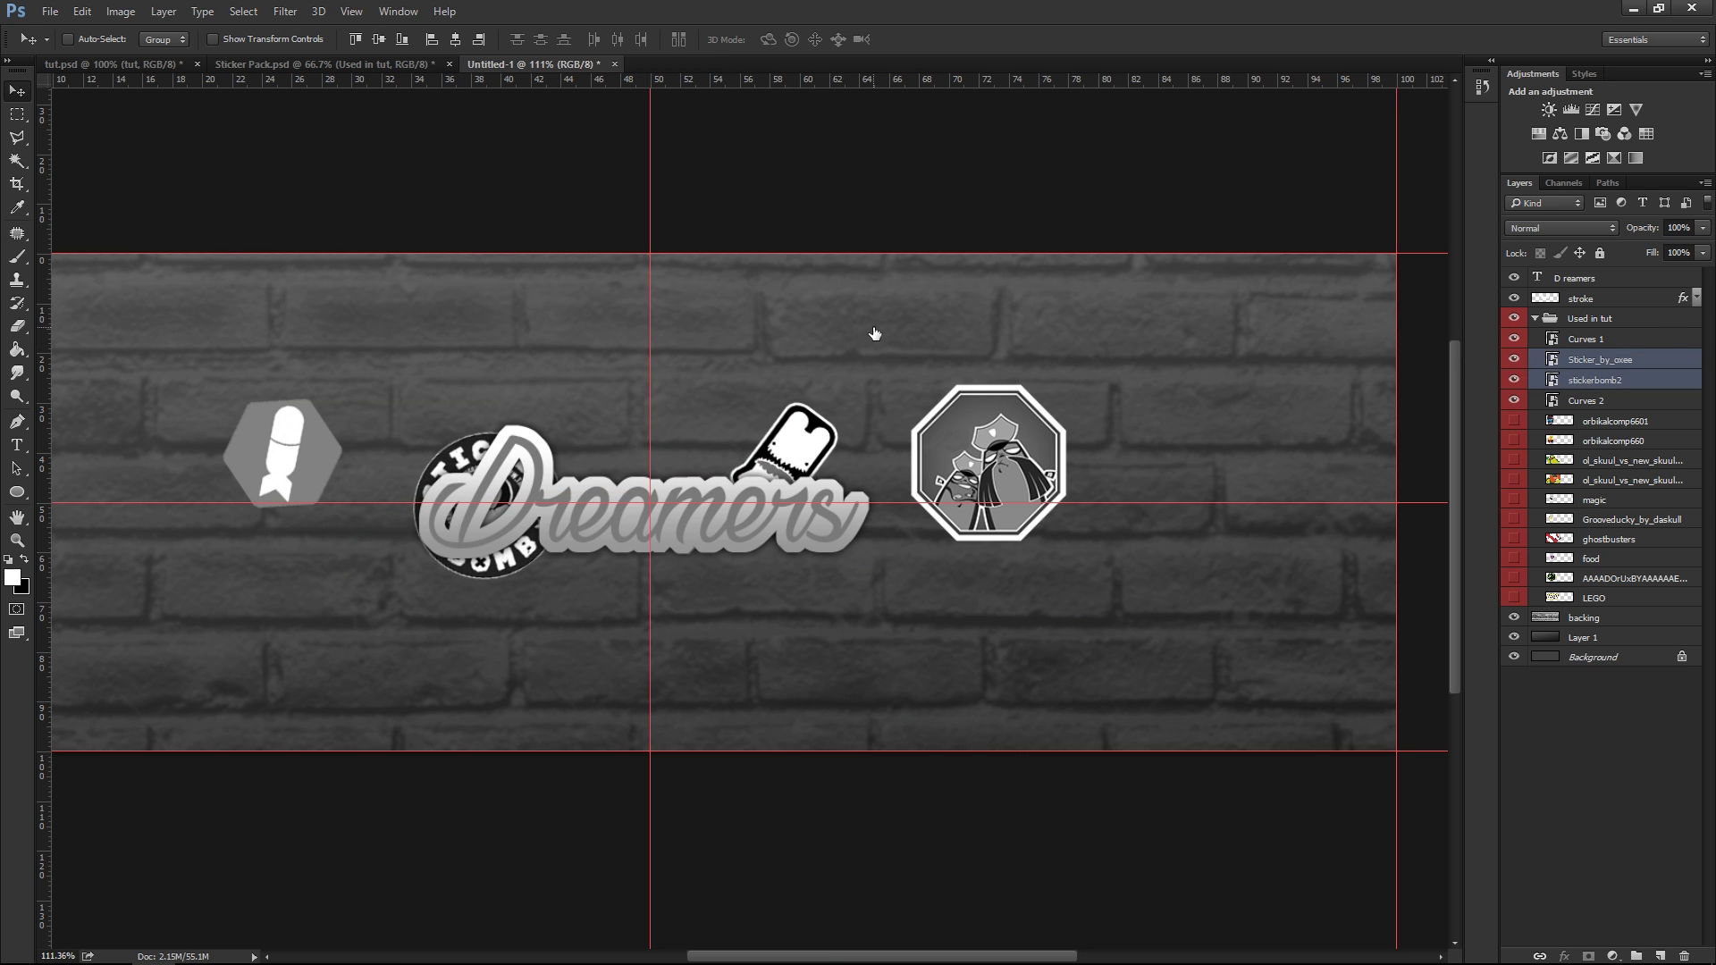
key("ctrl+alt+z")
key("ctrl+alt+z")
Identify the stickerbomb2 and Curves 1 stickers by toggling their visibility, and place both behind the D of the lettering
left_click(1593, 381)
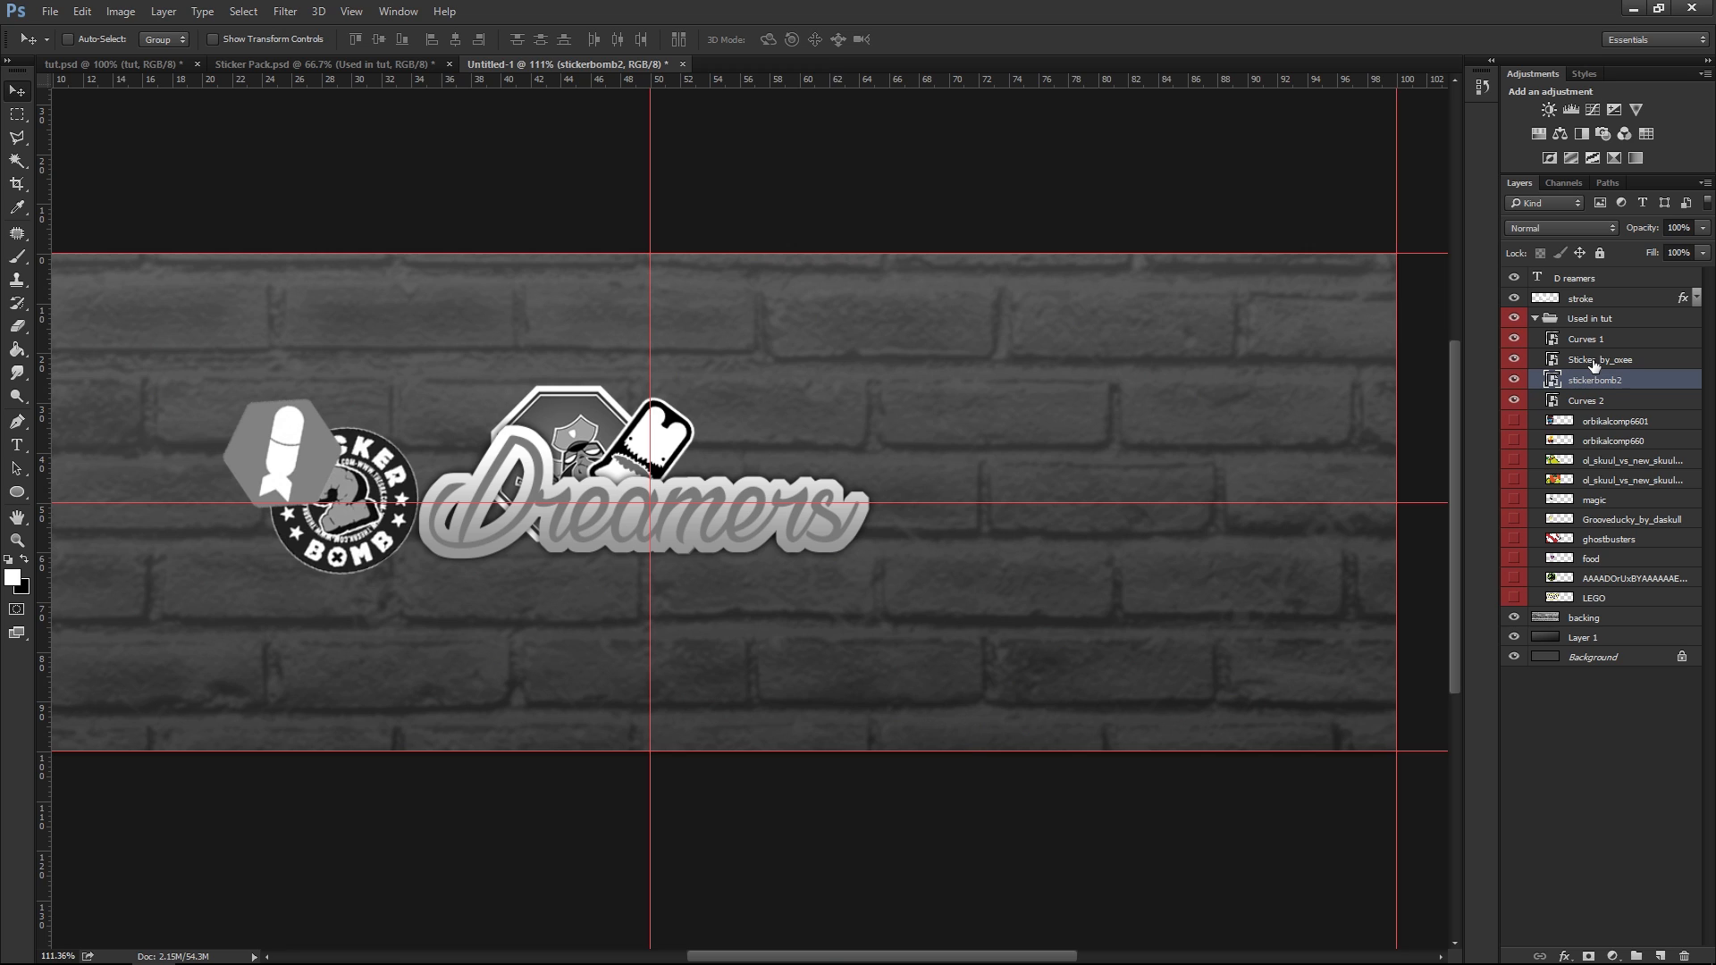
left_click(1514, 381)
left_click(1514, 381)
left_click(1517, 340)
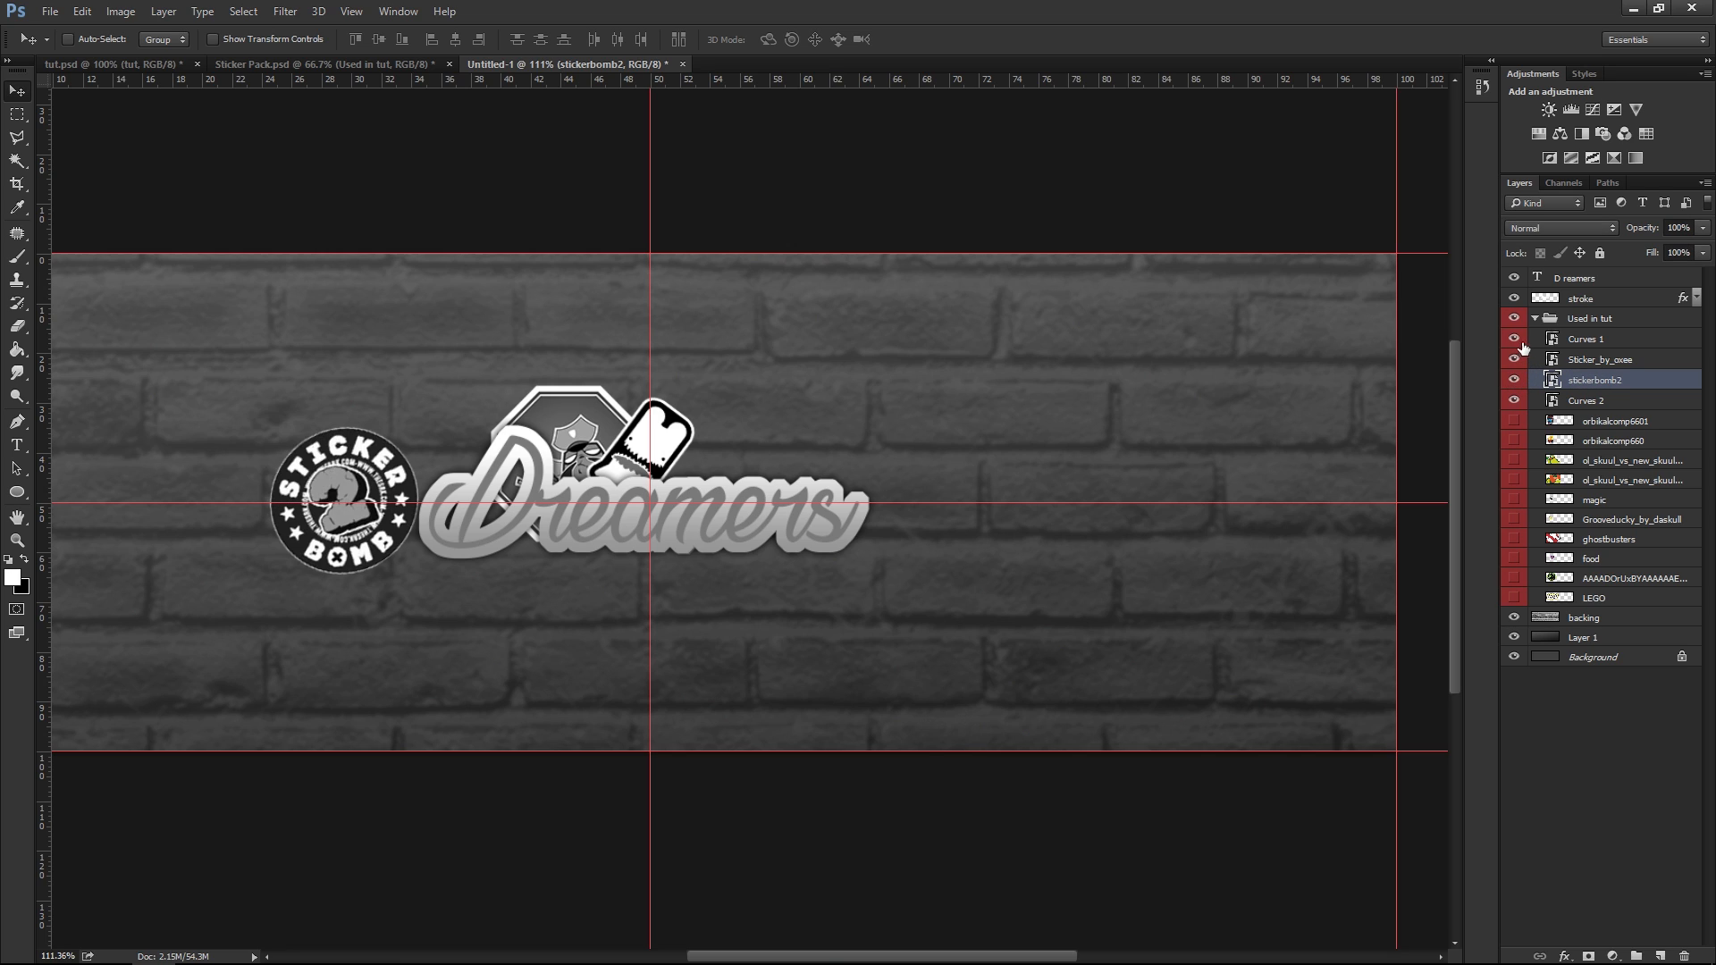
left_click(1516, 340)
left_click(1578, 340, "ctrl")
key("ctrl+shift+z")
key("ctrl+shift+z")
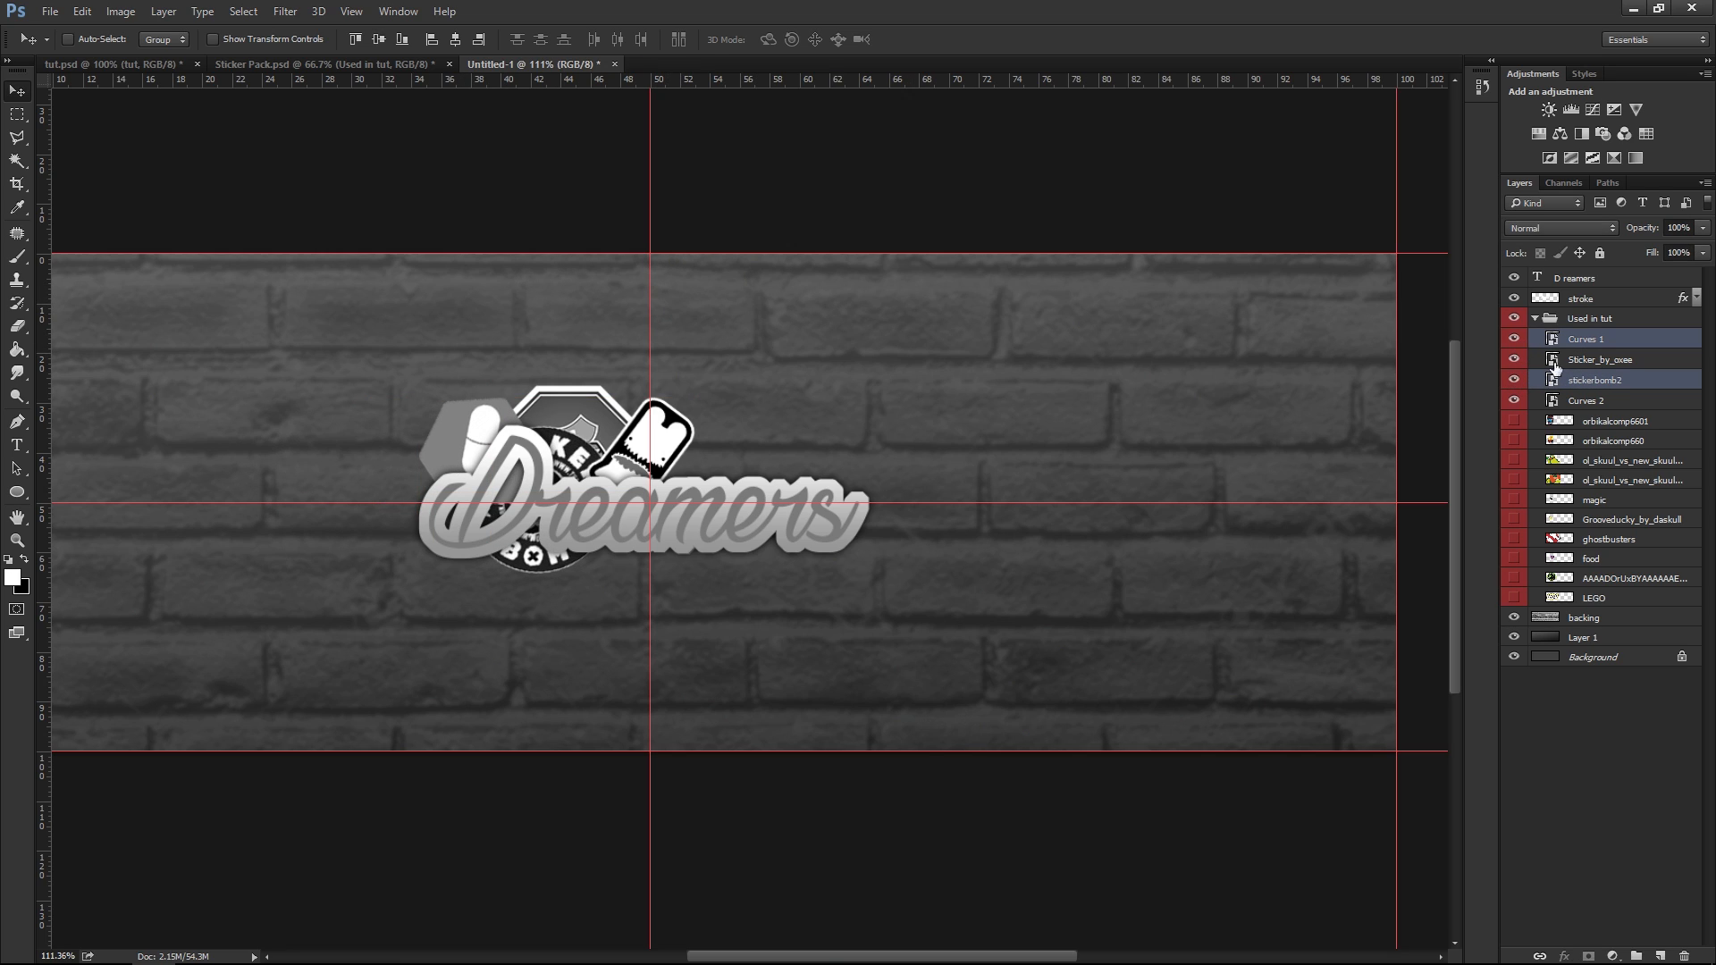
Scale down the police sticker (Curves 2) and tuck it behind the lettering beside the monster sticker
left_click(1609, 424)
left_click(1586, 402)
left_click_drag(767, 359, 989, 410)
key("ctrl+t")
left_click_drag(871, 434, 760, 463)
left_click_drag(711, 475, 655, 458)
left_click(630, 40)
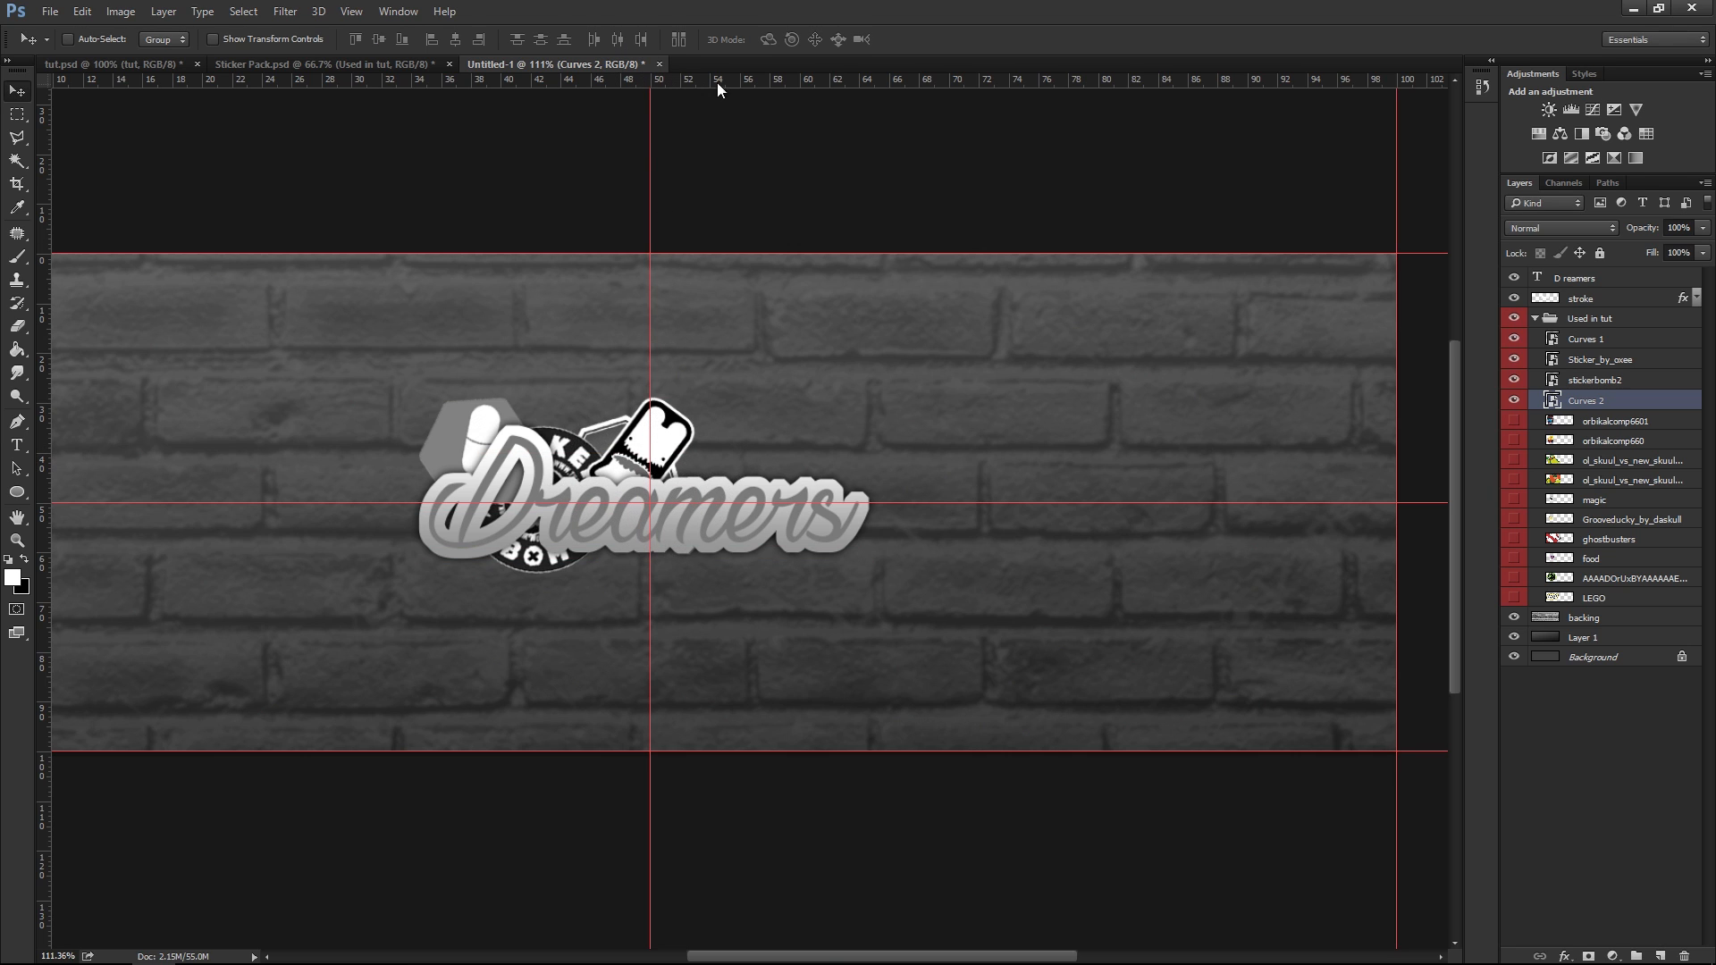
Show the orbikalcomp6601 sticker and place it, resized, on the empty wall beside the lettering
left_click(1515, 420)
left_click(1602, 423)
left_click_drag(369, 358, 1104, 386)
key("ctrl+t")
left_click_drag(1035, 189, 940, 343)
left_click_drag(920, 400, 1108, 373)
left_click(813, 39)
Convert the orbikalcomp6601 sticker to greyscale with a Black & White adjustment
left_click(125, 14)
mouse_move(168, 58)
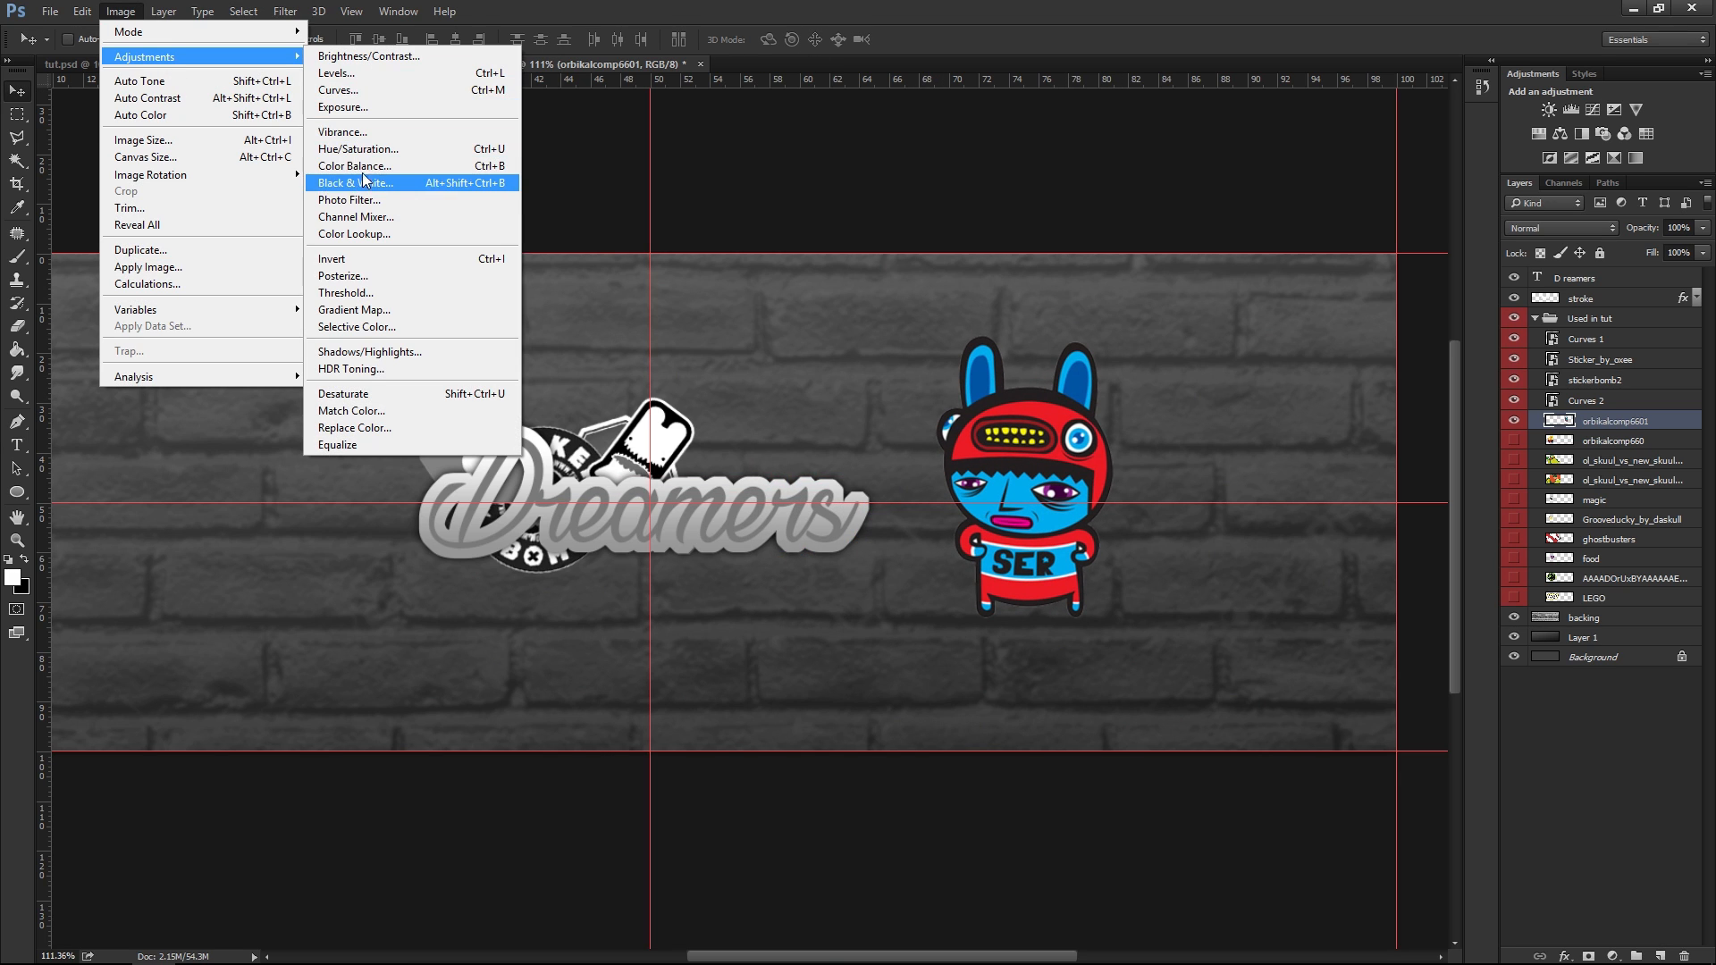
left_click(414, 186)
left_click(1196, 211)
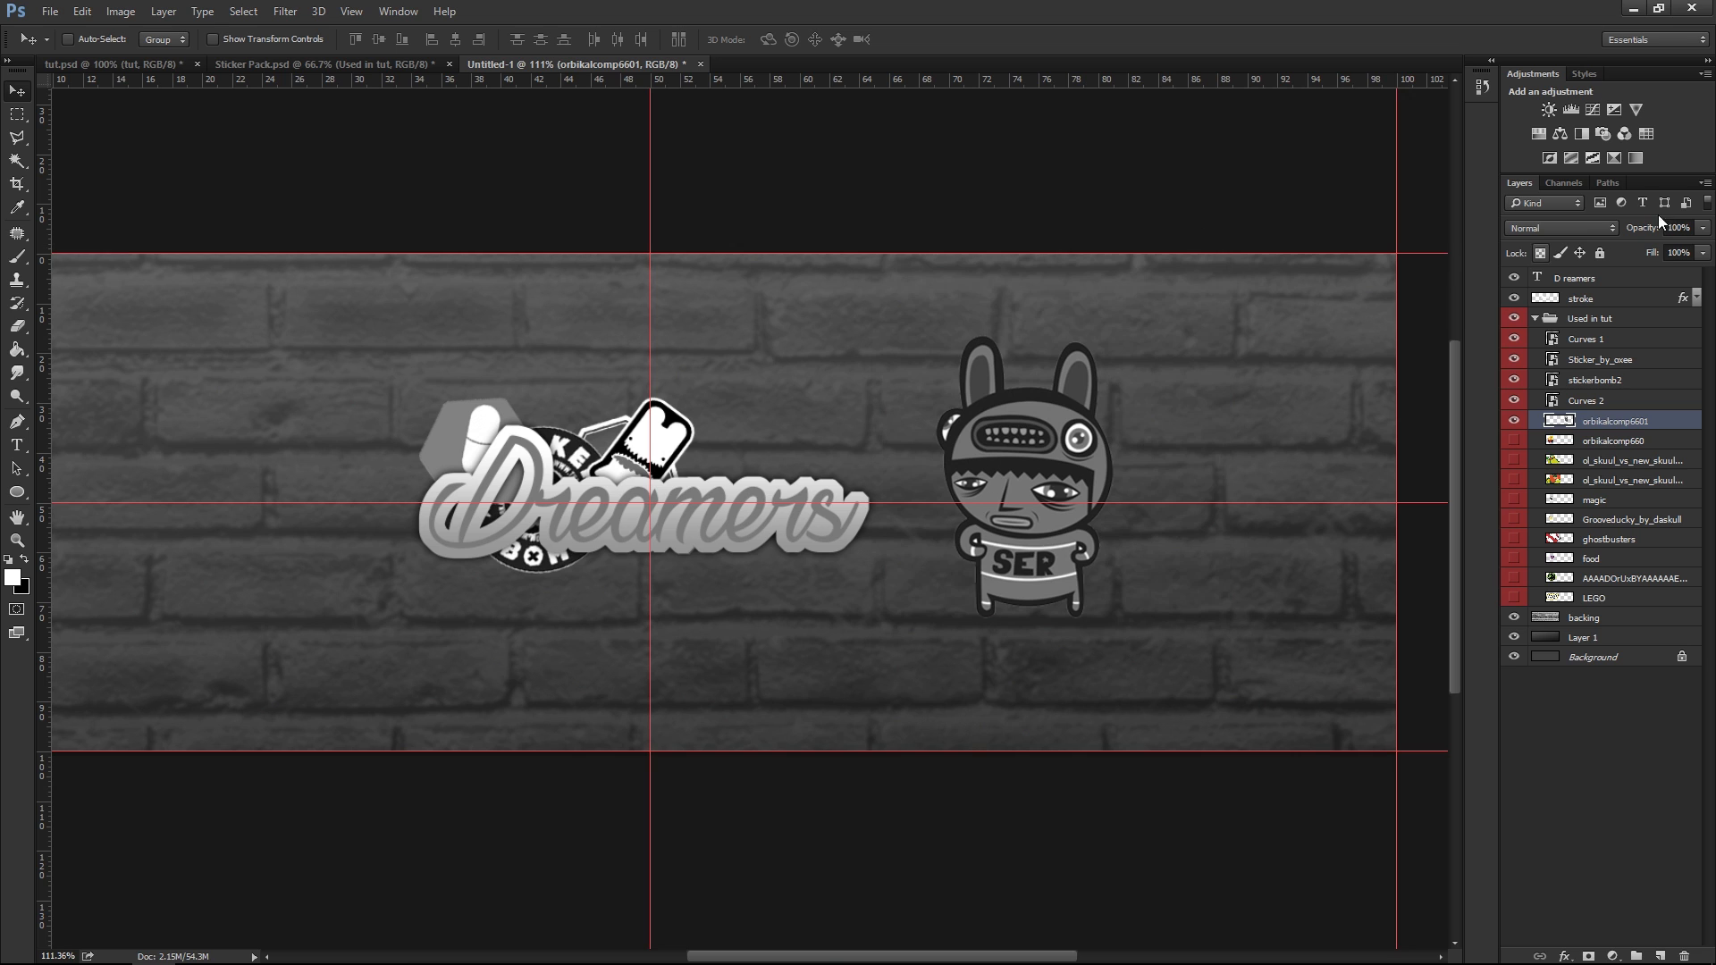
Add a Curves adjustment clipped to the orbikalcomp6601 sticker and merge the two layers
left_click(1596, 112)
left_click_drag(718, 469, 716, 475)
left_click_drag(830, 359, 819, 353)
right_click(779, 210)
left_click(796, 224)
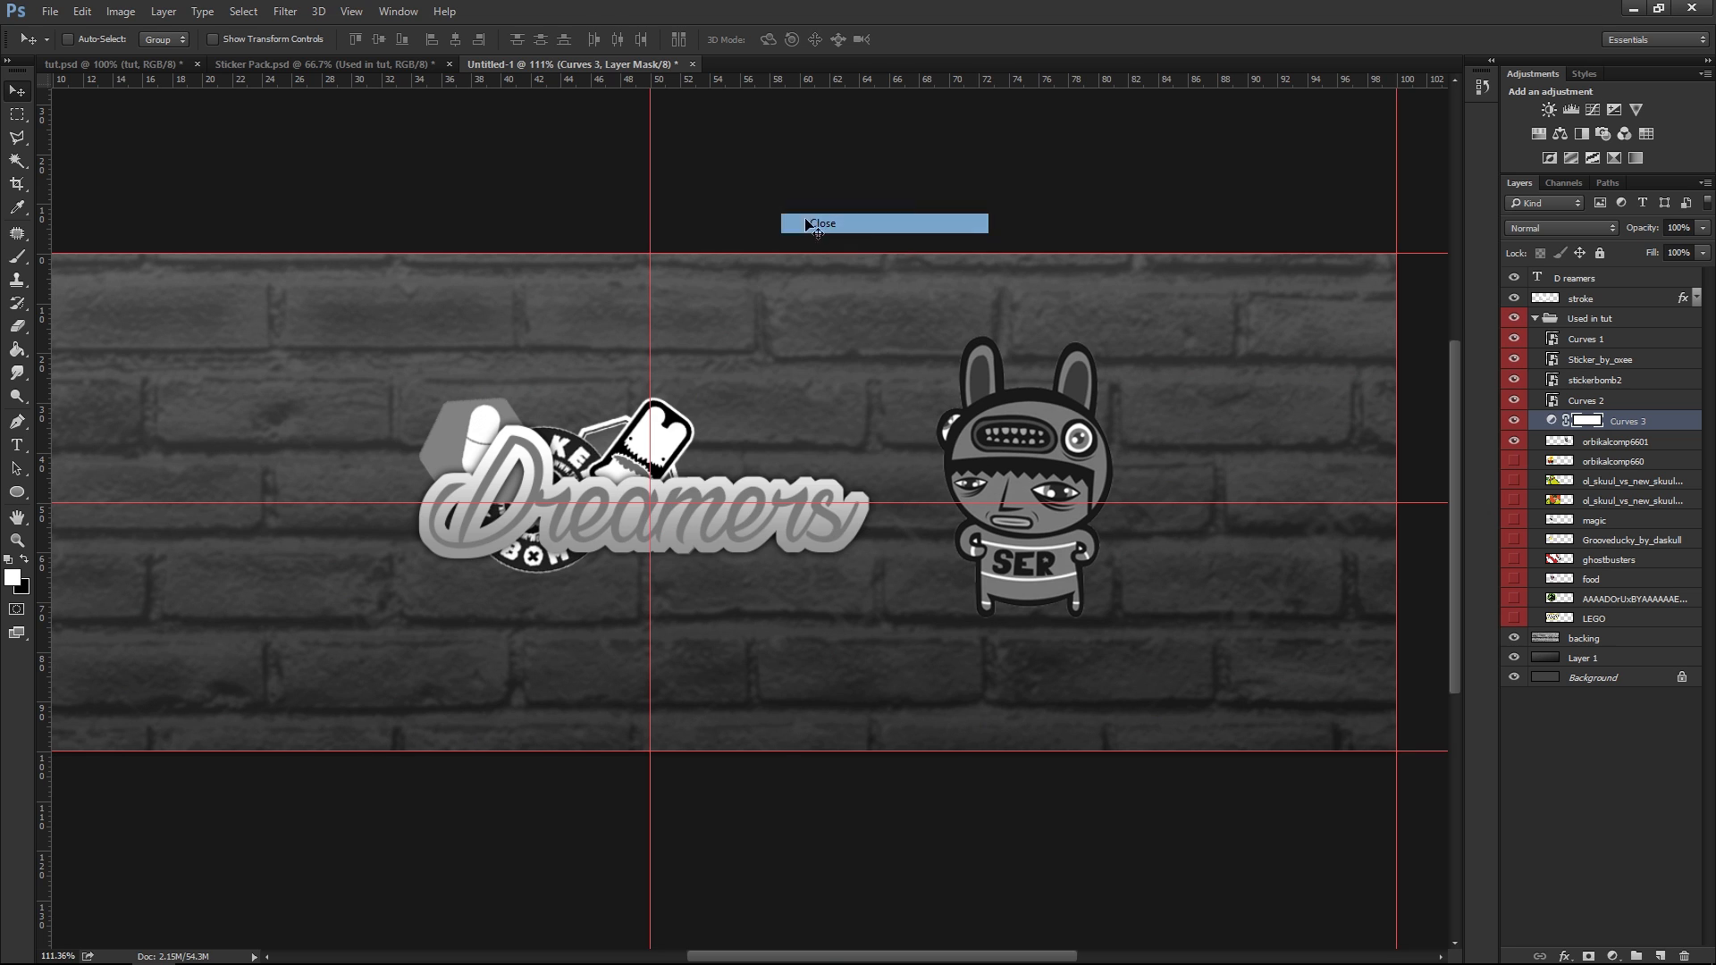
left_click(1600, 431, "alt")
left_click(1601, 442, "ctrl")
key("ctrl+e")
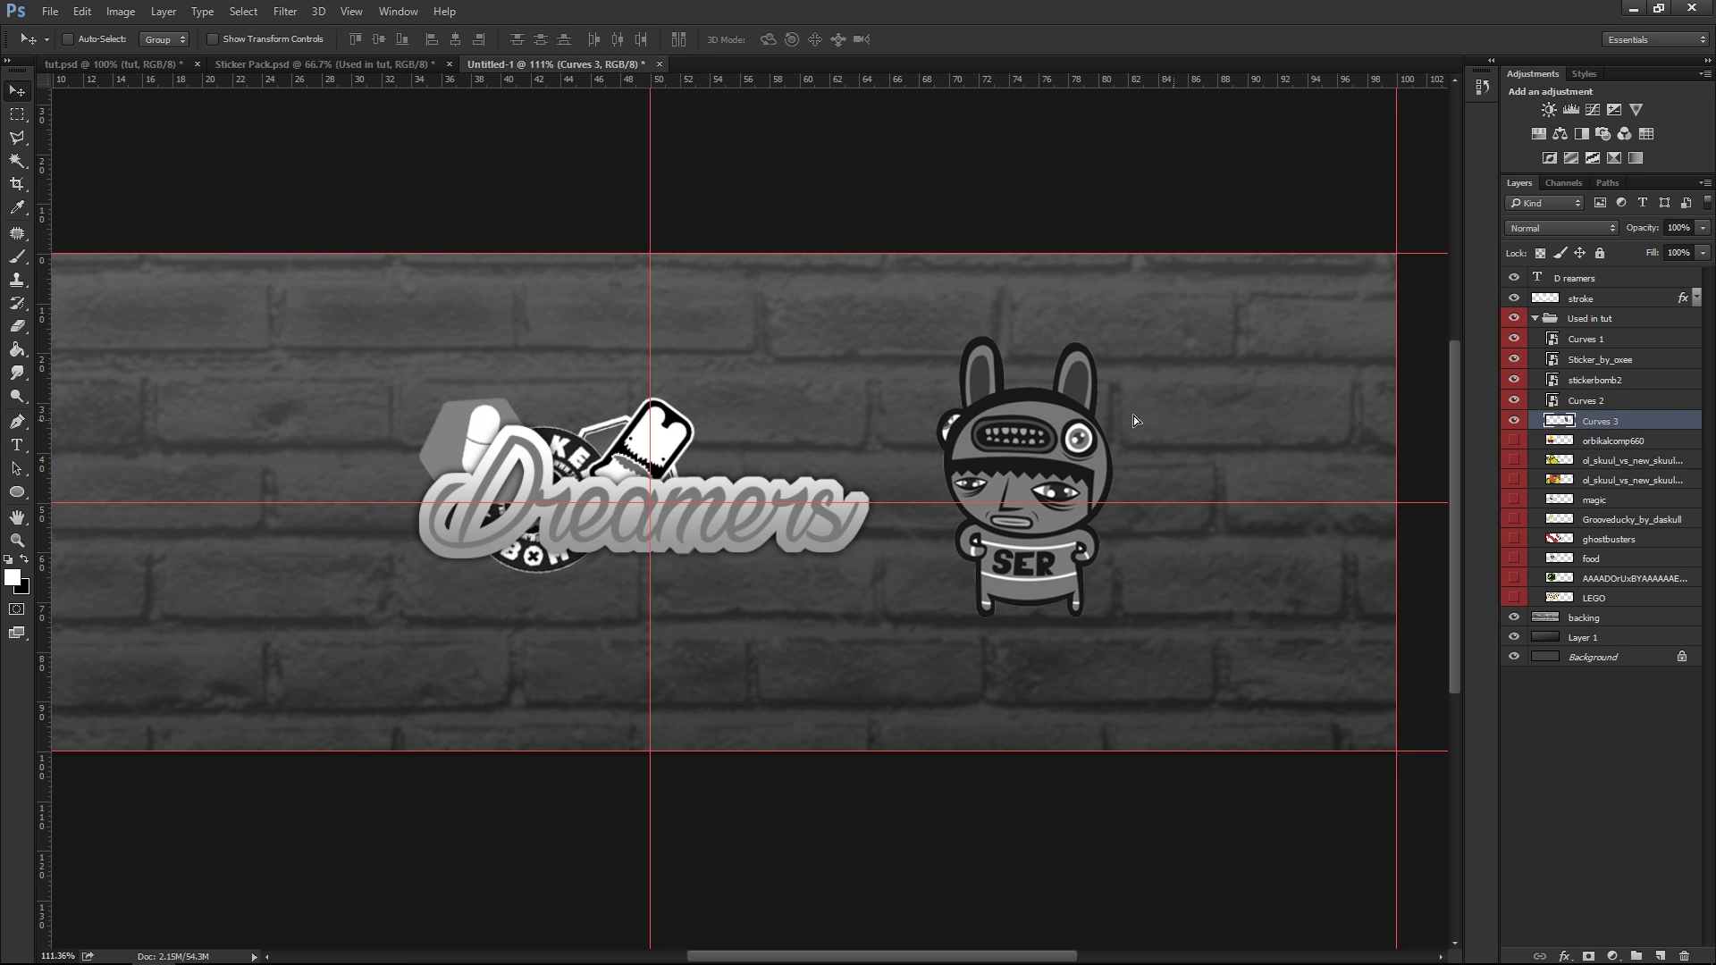
Convert the merged orbikalcomp6601 sticker to a smart object, scale and rotate it, and tuck it under the end of the lettering
left_click_drag(1025, 474, 742, 448)
right_click(1663, 422)
left_click(1651, 441)
key("ctrl+t")
left_click_drag(828, 311, 892, 518)
key("Return")
left_click_drag(786, 438, 812, 443)
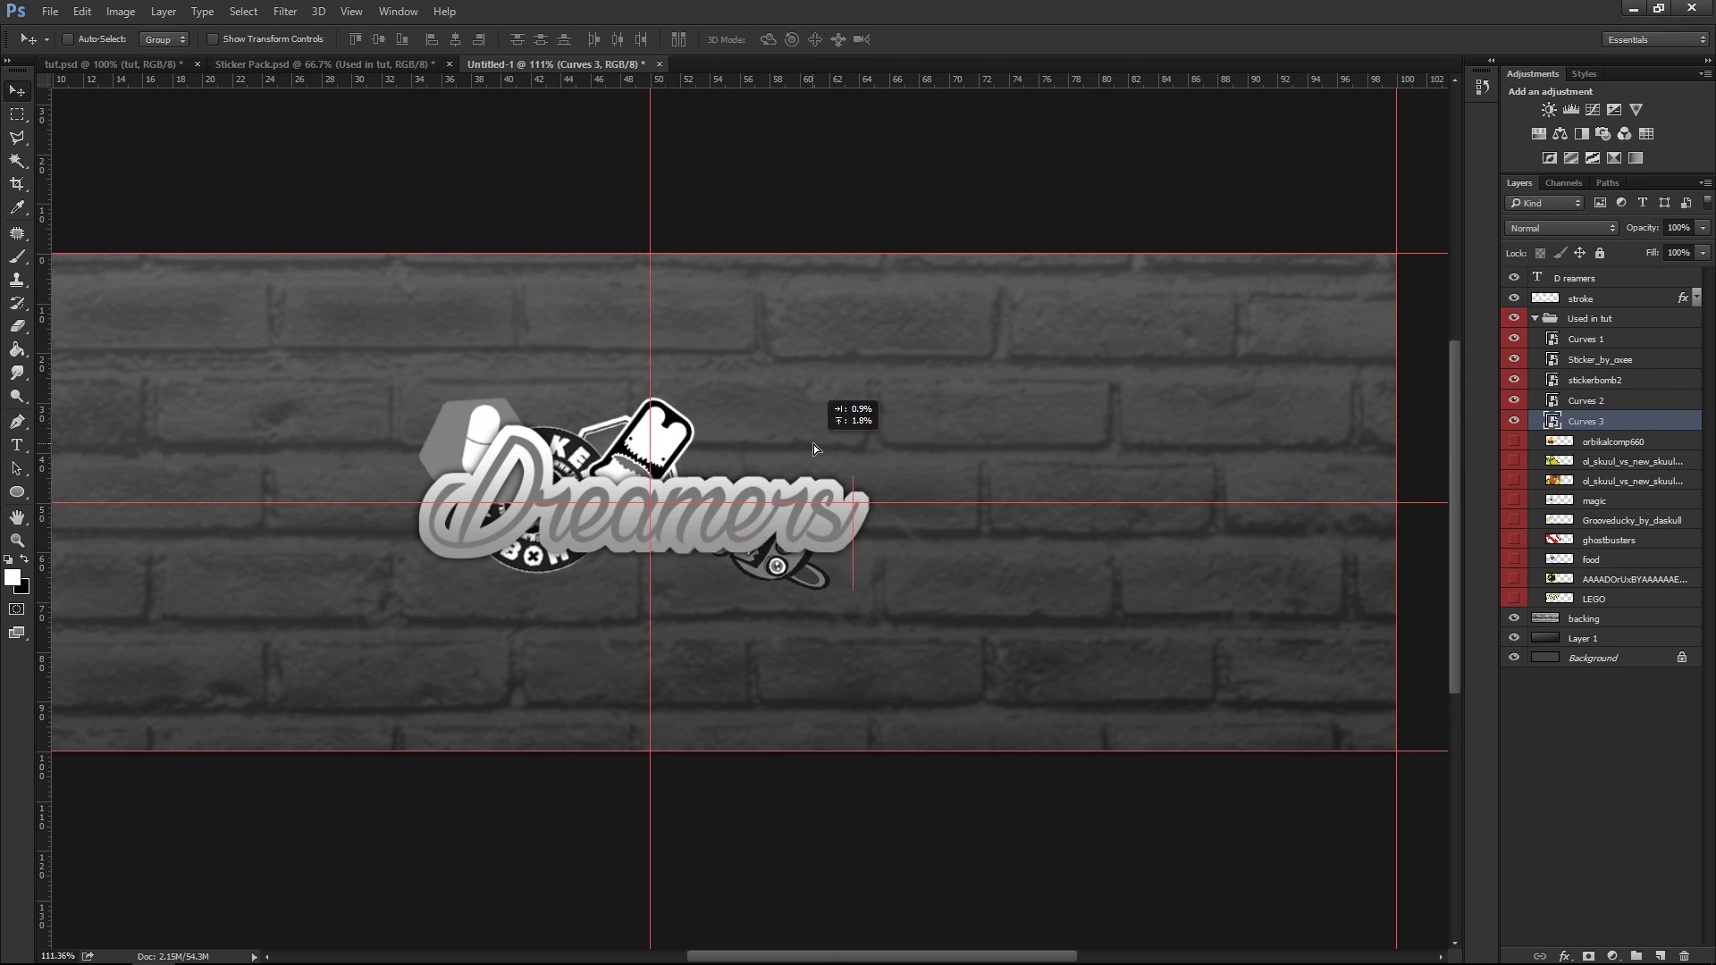
Move the Sticker_by_oxee monster sticker over so it peeks out above the final s of the lettering
left_click(1587, 400)
left_click(1600, 360)
left_click_drag(814, 366, 1023, 379)
Show the orbikalcomp660 sticker, resize it and convert it to black and white
left_click(1514, 441)
left_click(1613, 441)
key("ctrl+t")
left_click_drag(753, 396, 794, 402)
key("Return")
key("ctrl+alt+shift+b")
Clip a Curves adjustment to the orbikalcomp660 sticker, merge them and convert the result to a smart object
left_click(1593, 110)
left_click(1604, 452, "alt")
left_click(1616, 462, "ctrl")
key("ctrl+e")
right_click(1621, 442)
left_click(1613, 441)
Scale the orbikalcomp660 sticker to about 42%, rotate it about 51° and tuck it behind the last letters of the lettering
key("ctrl+t")
left_click_drag(954, 271, 955, 371)
left_click_drag(793, 473, 731, 494)
key("Return")
left_click_drag(823, 276, 737, 383)
left_click_drag(760, 371, 774, 505)
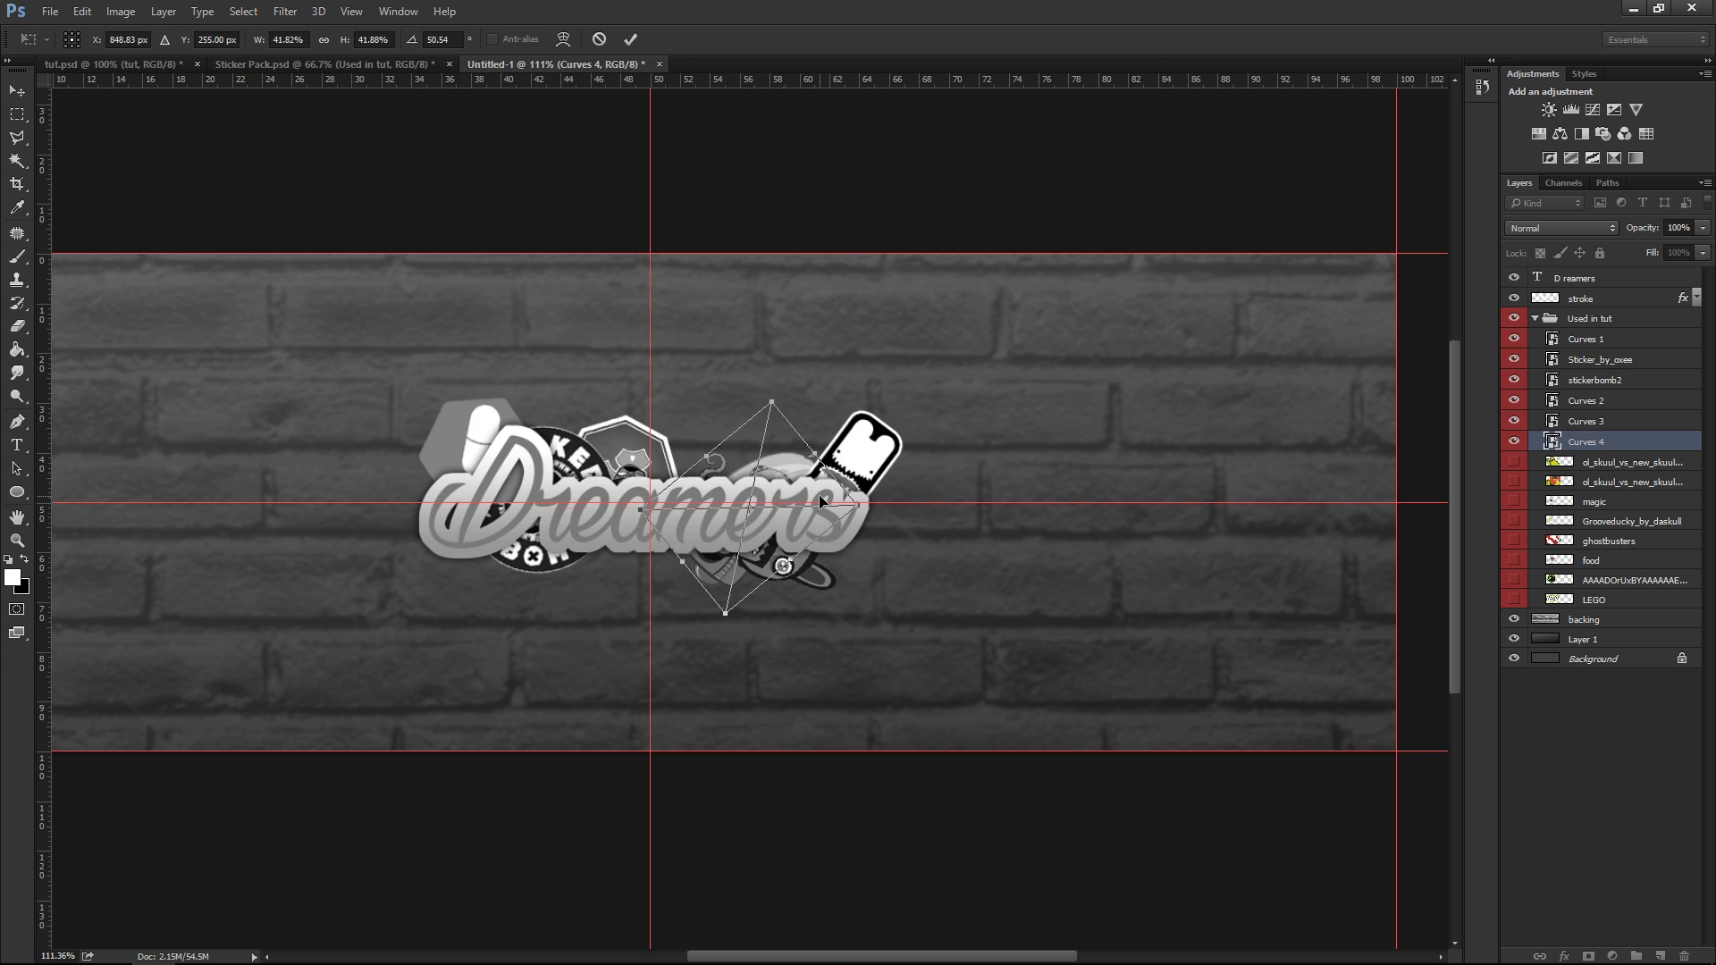
key("Return")
Show the Grooveducky_by_daskull sticker, move it onto the empty wall and convert it to black and white
left_click(1515, 462)
left_click(1632, 462)
left_click(1514, 521)
left_click(1633, 522)
left_click_drag(183, 500, 1064, 430)
left_click(121, 11)
left_click(1196, 208)
Clip a Curves adjustment to the Grooveducky_by_daskull sticker, merge the two layers and convert the result to a smart object
left_click(1593, 110)
left_click(1616, 531, "alt")
left_click_drag(1054, 232, 867, 232)
mouse_move(903, 430)
left_mouse_down()
mouse_move(898, 468)
mouse_move(899, 447)
left_mouse_up()
left_click(1017, 232)
left_click(1603, 543, "shift")
right_click(1603, 542)
Scale down the Grooveducky sticker and tuck it behind the lower edge of the lettering
left_click(1574, 501)
left_click_drag(1189, 465, 776, 449)
key("ctrl+t")
left_click_drag(892, 338, 827, 397)
key("Return")
Show the ghostbusters sticker, scale it to about 61%, tilt it slightly and tuck it behind the top middle of the lettering
left_click(1514, 502)
left_click(1514, 501)
left_click(1515, 542)
left_click(1609, 542)
left_click_drag(537, 375, 1141, 348)
key("ctrl+t")
left_click_drag(1226, 198, 874, 508)
left_click_drag(845, 514, 1156, 345)
key("Return")
left_click_drag(838, 401, 815, 379)
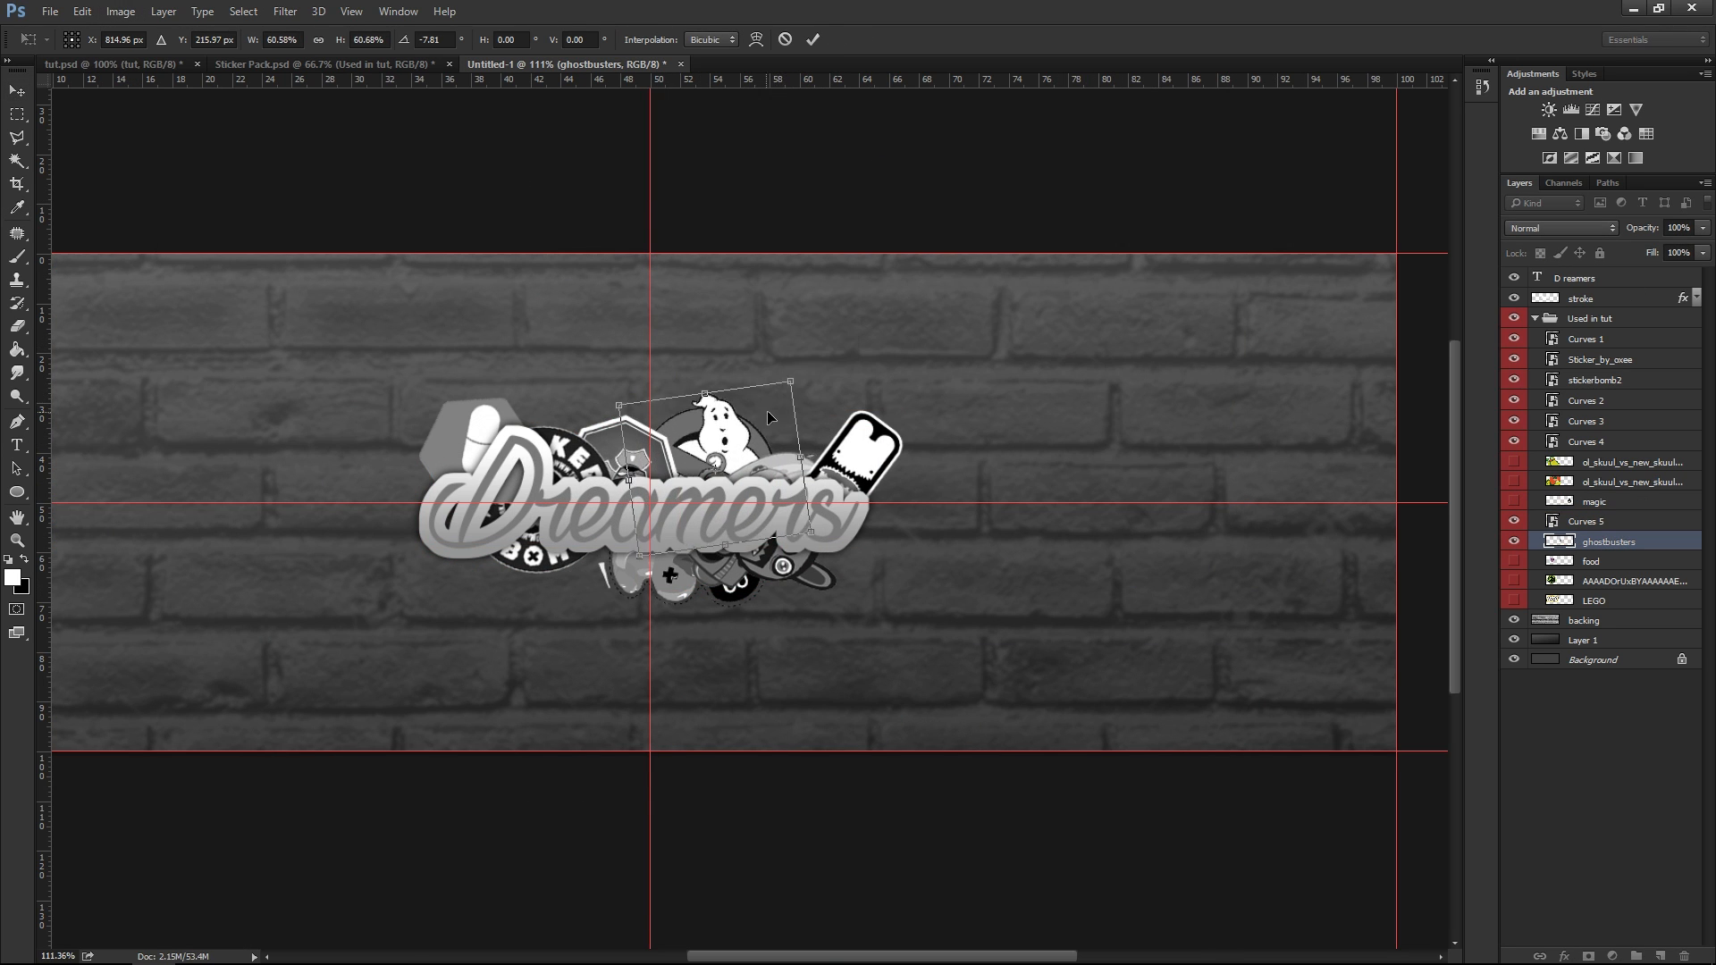
key("Return")
Show the food sticker, place it on the wall below the lettering's start and convert it to black and white
left_click(1514, 562)
left_click(1592, 561)
left_click_drag(241, 483, 298, 600)
left_click(121, 11)
left_click(344, 182)
left_click(1196, 208)
Add a Curves adjustment to the food sticker, merge them and place the result above the ghostbusters layer
left_click(1593, 109)
right_click(951, 243)
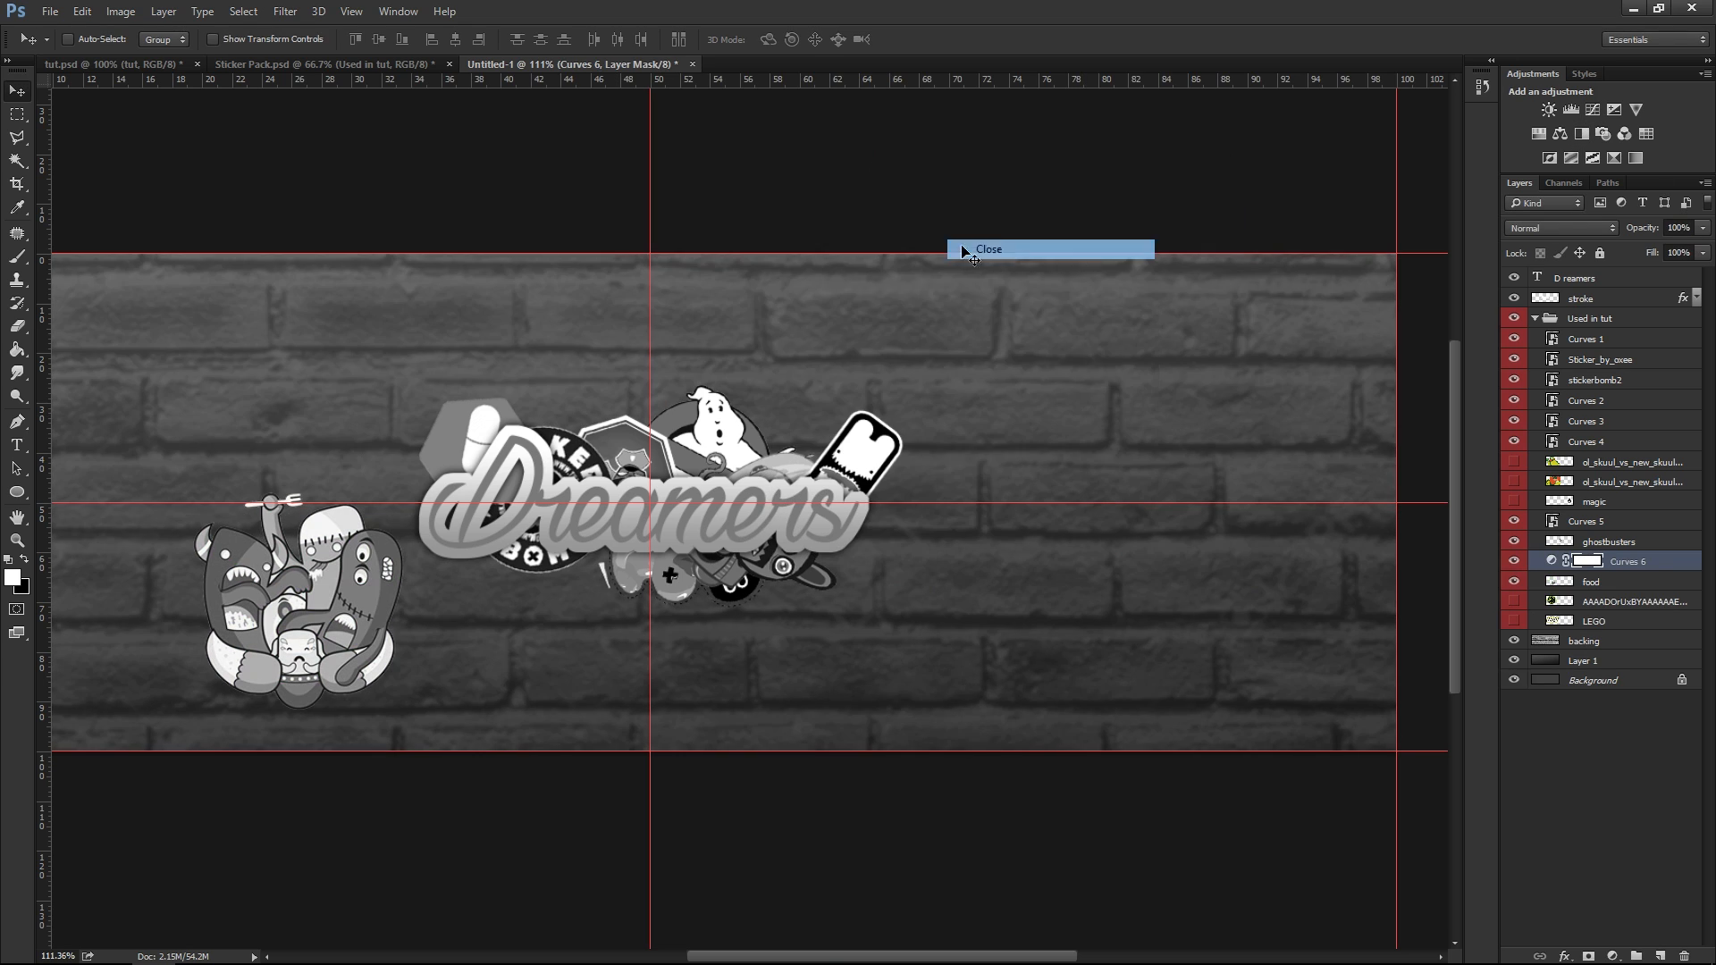
left_click(991, 250)
left_click(1600, 582, "shift")
left_click_drag(1600, 561, 1605, 538)
Scale down the food sticker and tuck it behind the lower edge of the lettering, near the D
left_click_drag(298, 600, 552, 577)
key("ctrl+t")
key("Return")
left_click(1514, 563)
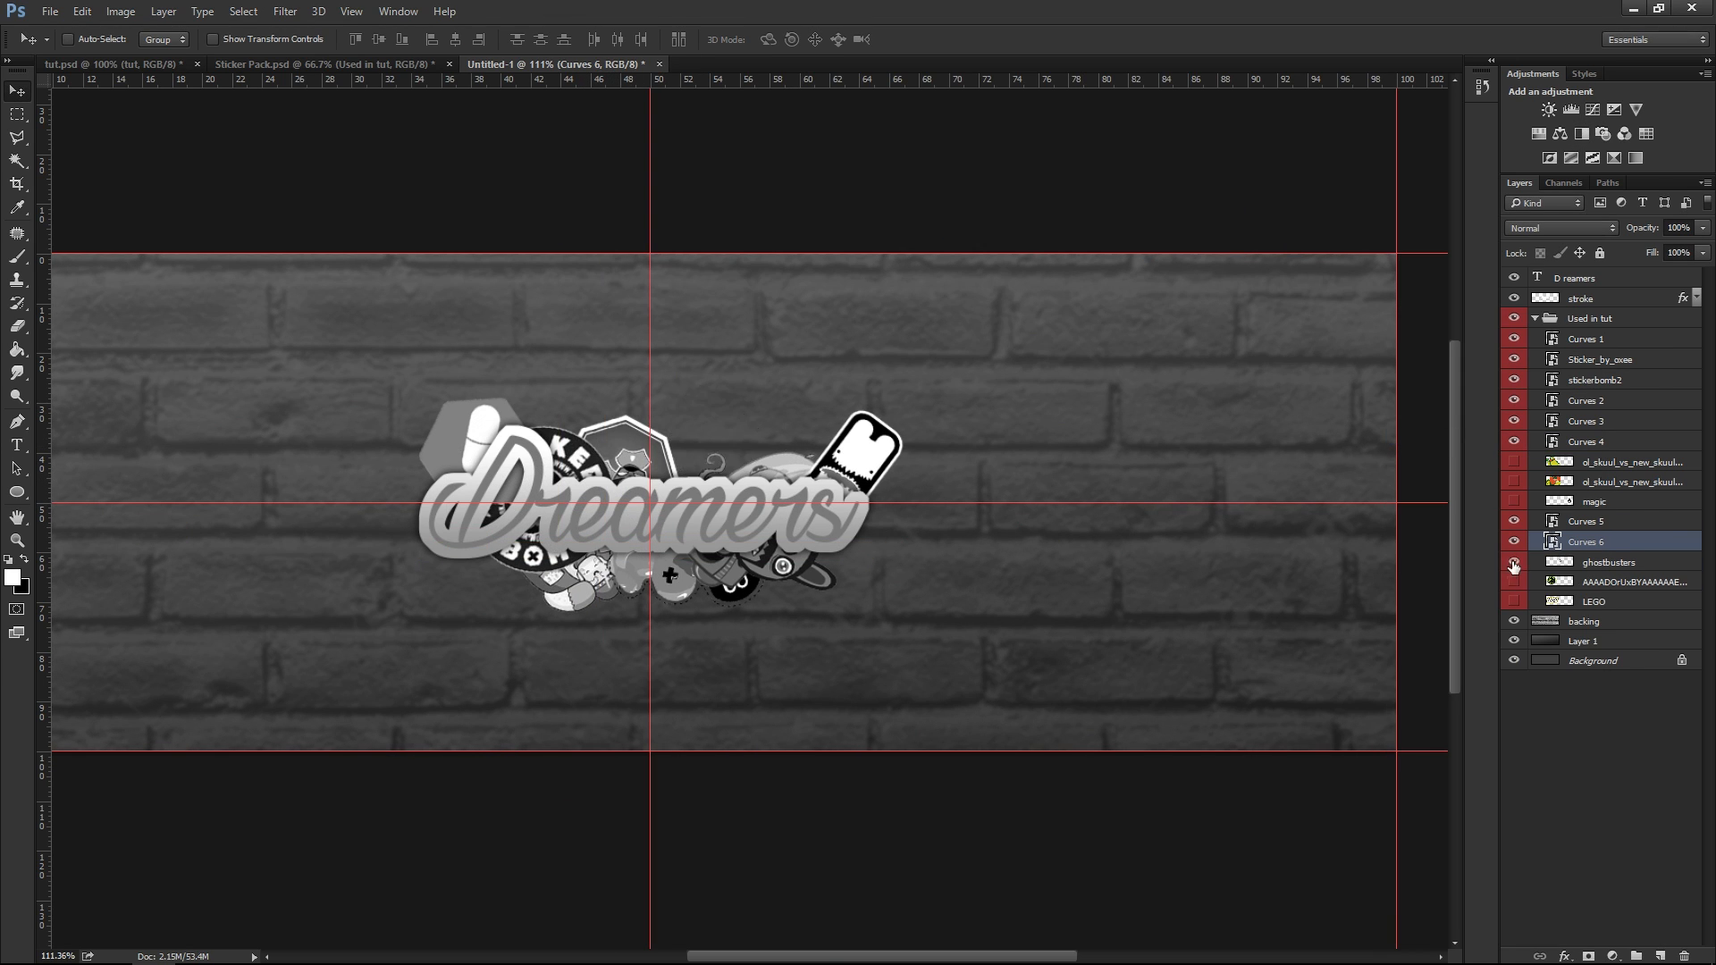
Show the round PARTS badge sticker, move it onto the empty wall and scale it down
left_click(1514, 581)
left_click(1586, 582)
left_click_drag(487, 420, 1198, 446)
key("ctrl+t")
key("Return")
Convert the PARTS badge to black and white and tuck it, resized, behind the final s of the lettering
left_click(121, 11)
left_click(344, 164)
left_click(1015, 304)
left_click(121, 11)
left_click(432, 181)
key("ctrl+t")
left_click_drag(1060, 499, 883, 518)
Show the LEGO sticker, resize it and convert it to black and white
left_click(1515, 601)
left_click(1594, 602)
key("ctrl+t")
key("Return")
left_click(121, 12)
left_click(376, 182)
left_click(1193, 200)
Scale the LEGO sticker down further and tuck it behind the lower edge of the lettering
left_click_drag(1010, 586, 551, 635)
key("ctrl+t")
key("Return")
left_click_drag(645, 488, 677, 488)
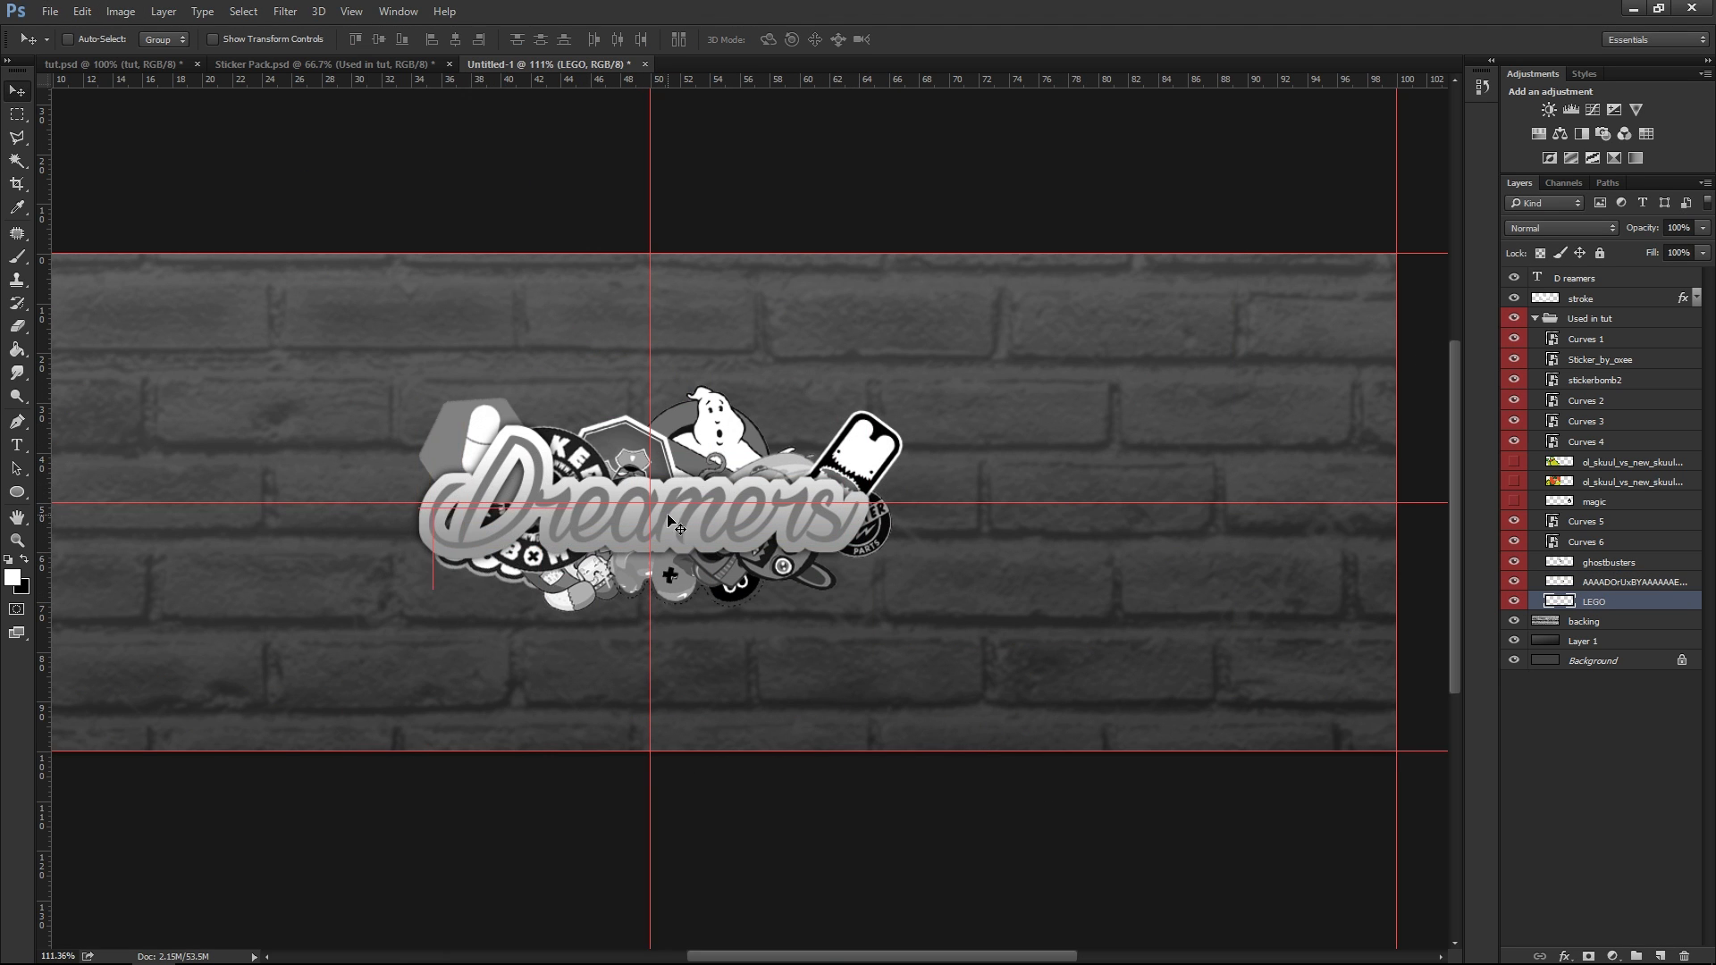
Convert the LEGO, PARTS badge and ghostbusters sticker layers to smart objects
scroll(680, 488, "down", 2)
right_click(1612, 602)
left_click(1466, 438)
right_click(1611, 582)
left_click(1466, 438)
right_click(1609, 563)
left_click(1466, 438)
Show the magic sticker, then lasso and delete the oval ground shadow and watermark around its feet
left_click(1514, 566)
left_click(1515, 604)
left_click(1593, 605)
scroll(1229, 610, "up", 10)
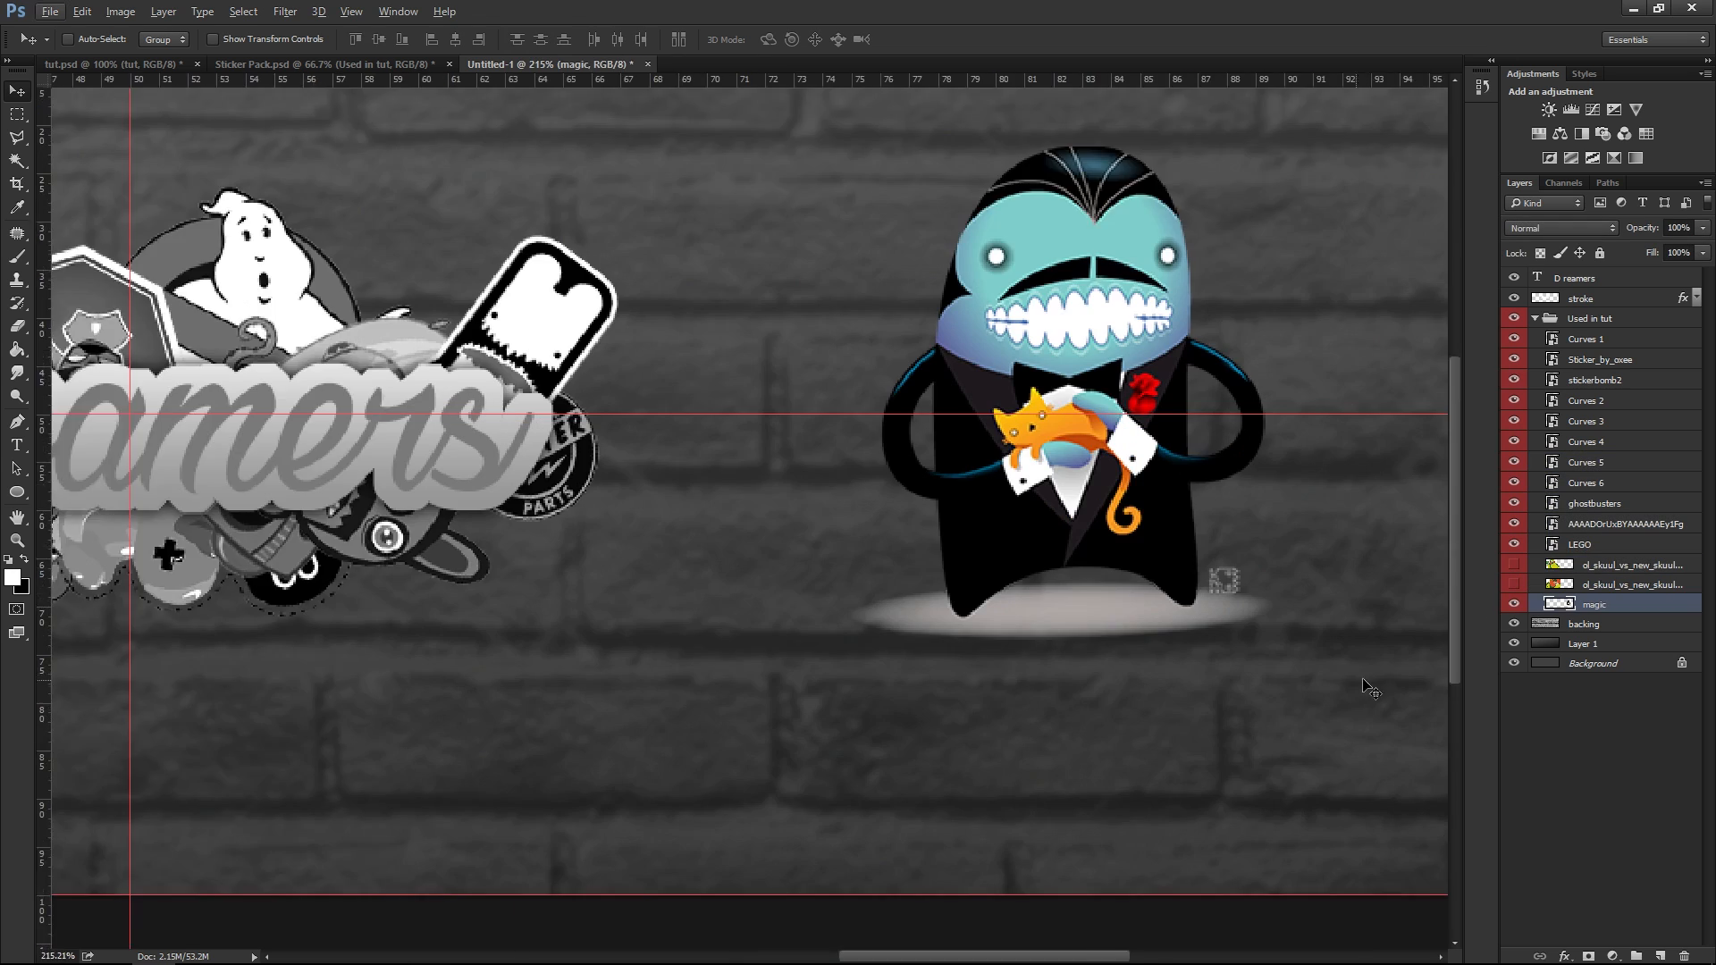
left_click(17, 138)
left_click(94, 133)
mouse_move(807, 553)
left_mouse_down()
mouse_move(889, 554)
mouse_move(803, 542)
left_mouse_up()
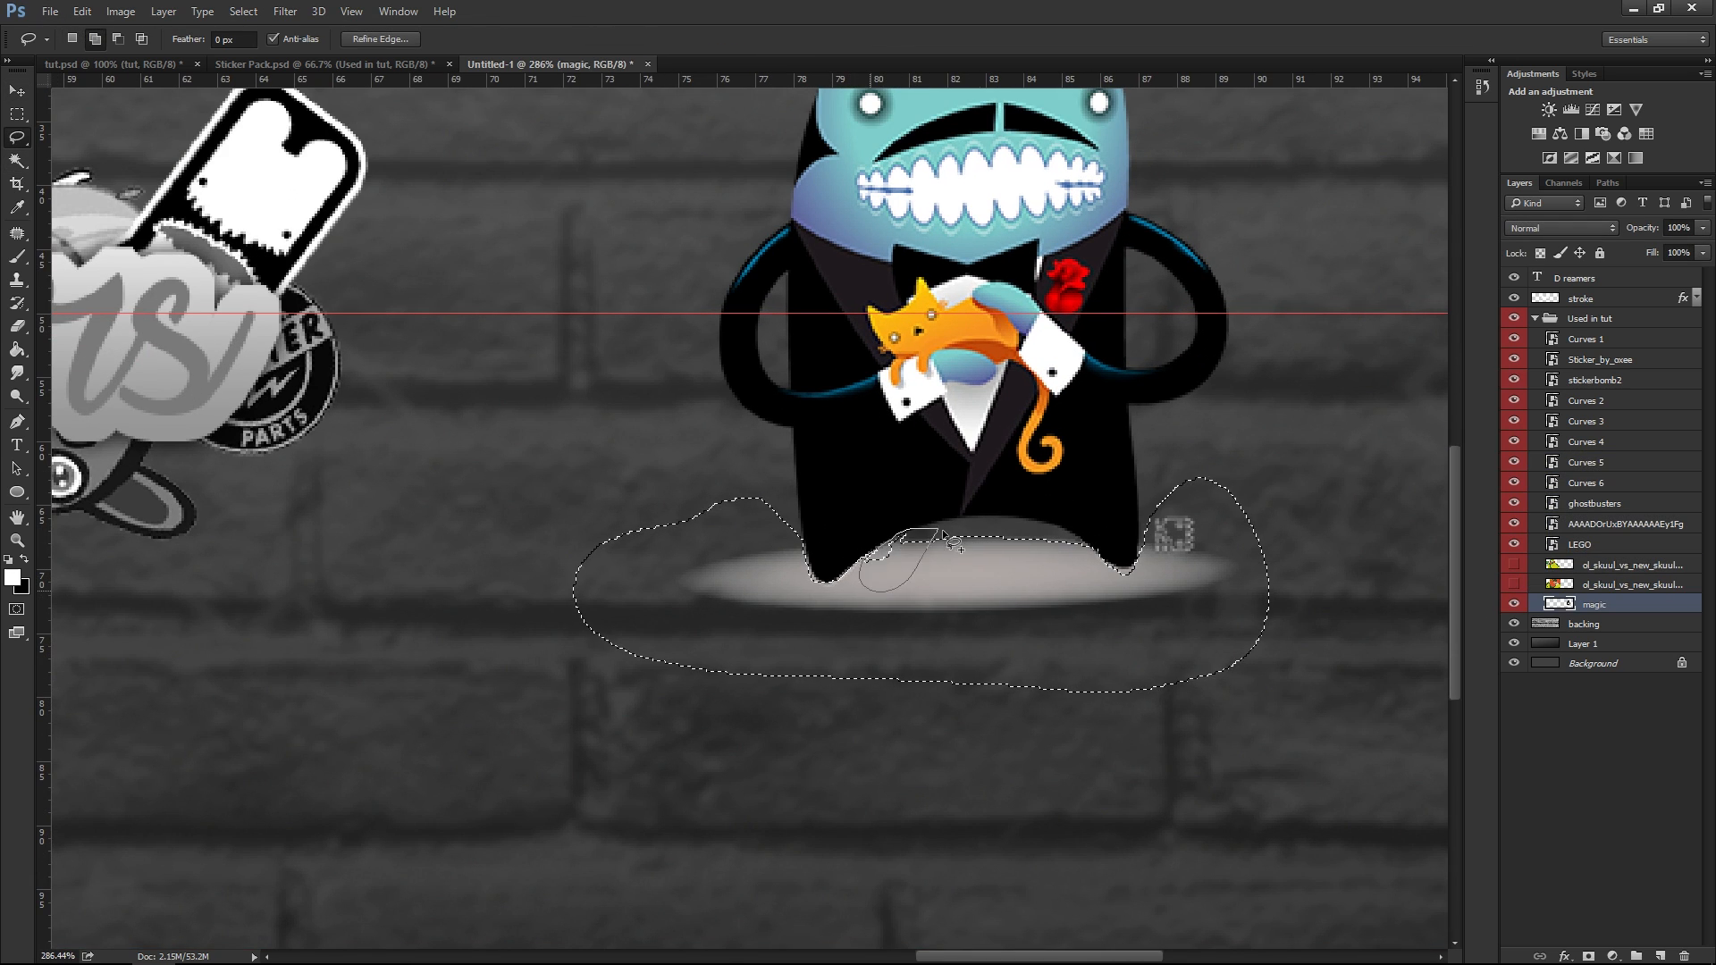
key("Delete")
key("ctrl+d")
scroll(929, 391, "down", 4)
Turn the magic sticker greyscale, convert it to a smart object and place its layer above the two ol_skuul layers
left_click(121, 12)
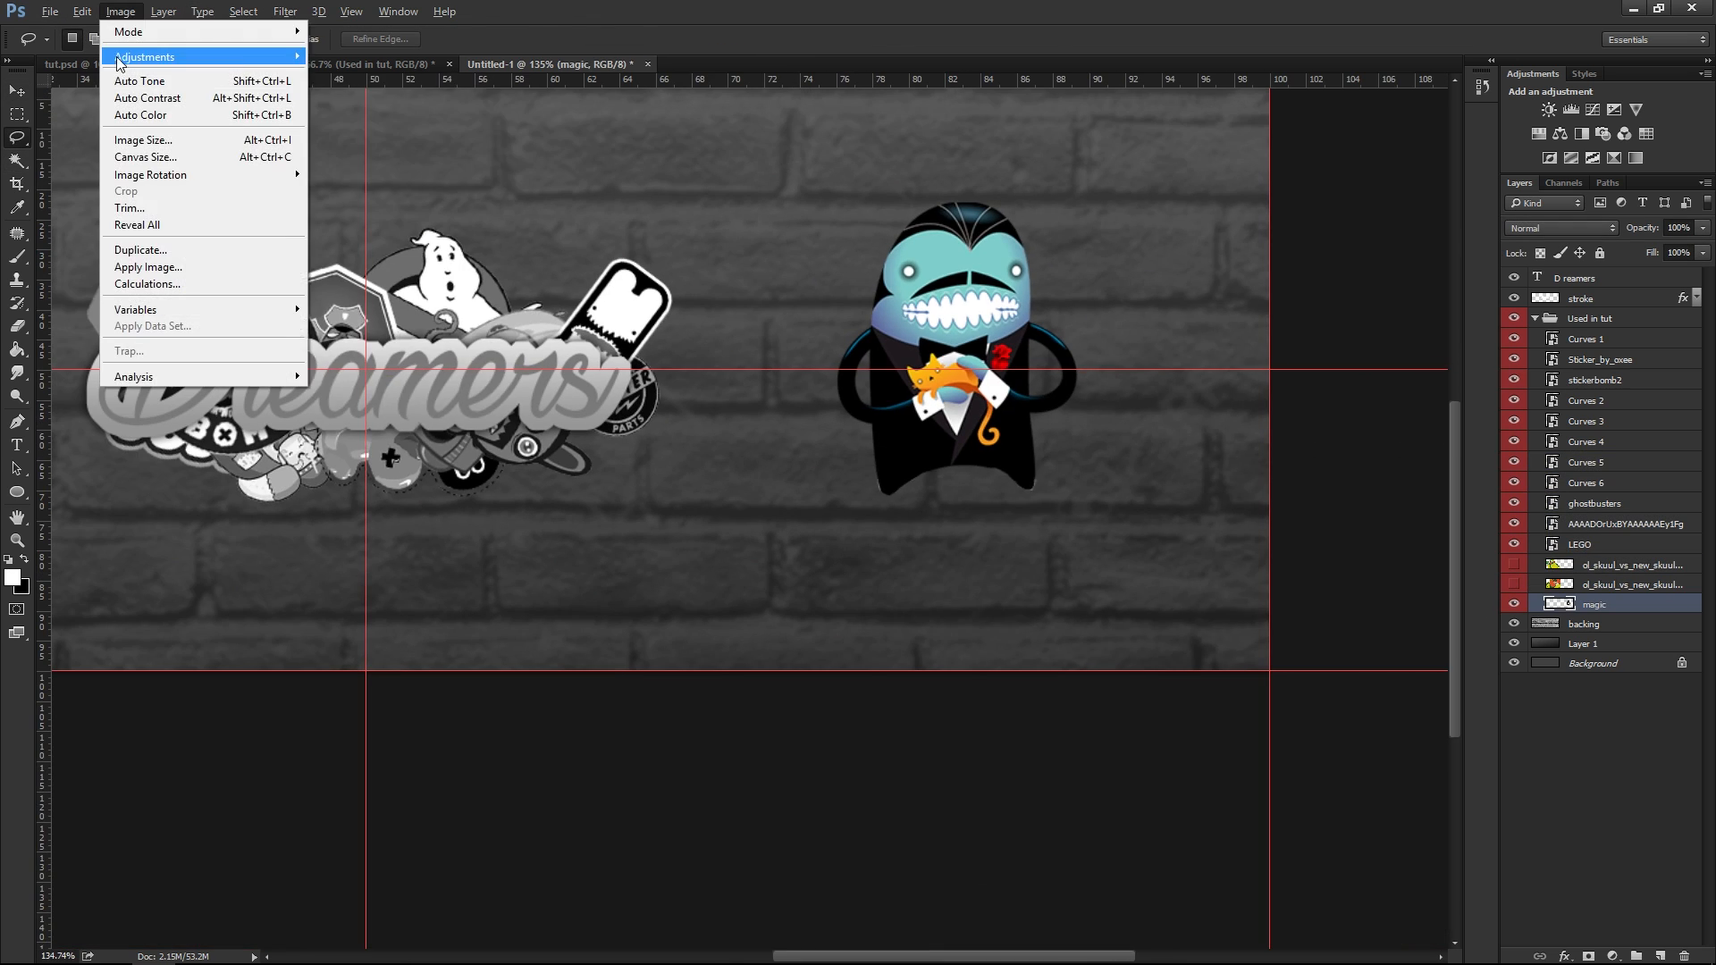
left_click(357, 407)
right_click(1595, 605)
left_click(1466, 438)
left_click_drag(1594, 606, 1613, 551)
Scale the magic sticker to about 72%, rotate it about 51°, tuck it behind the lettering and collapse the Used in tut group
key("ctrl+t")
left_click_drag(906, 493, 926, 533)
key("Return")
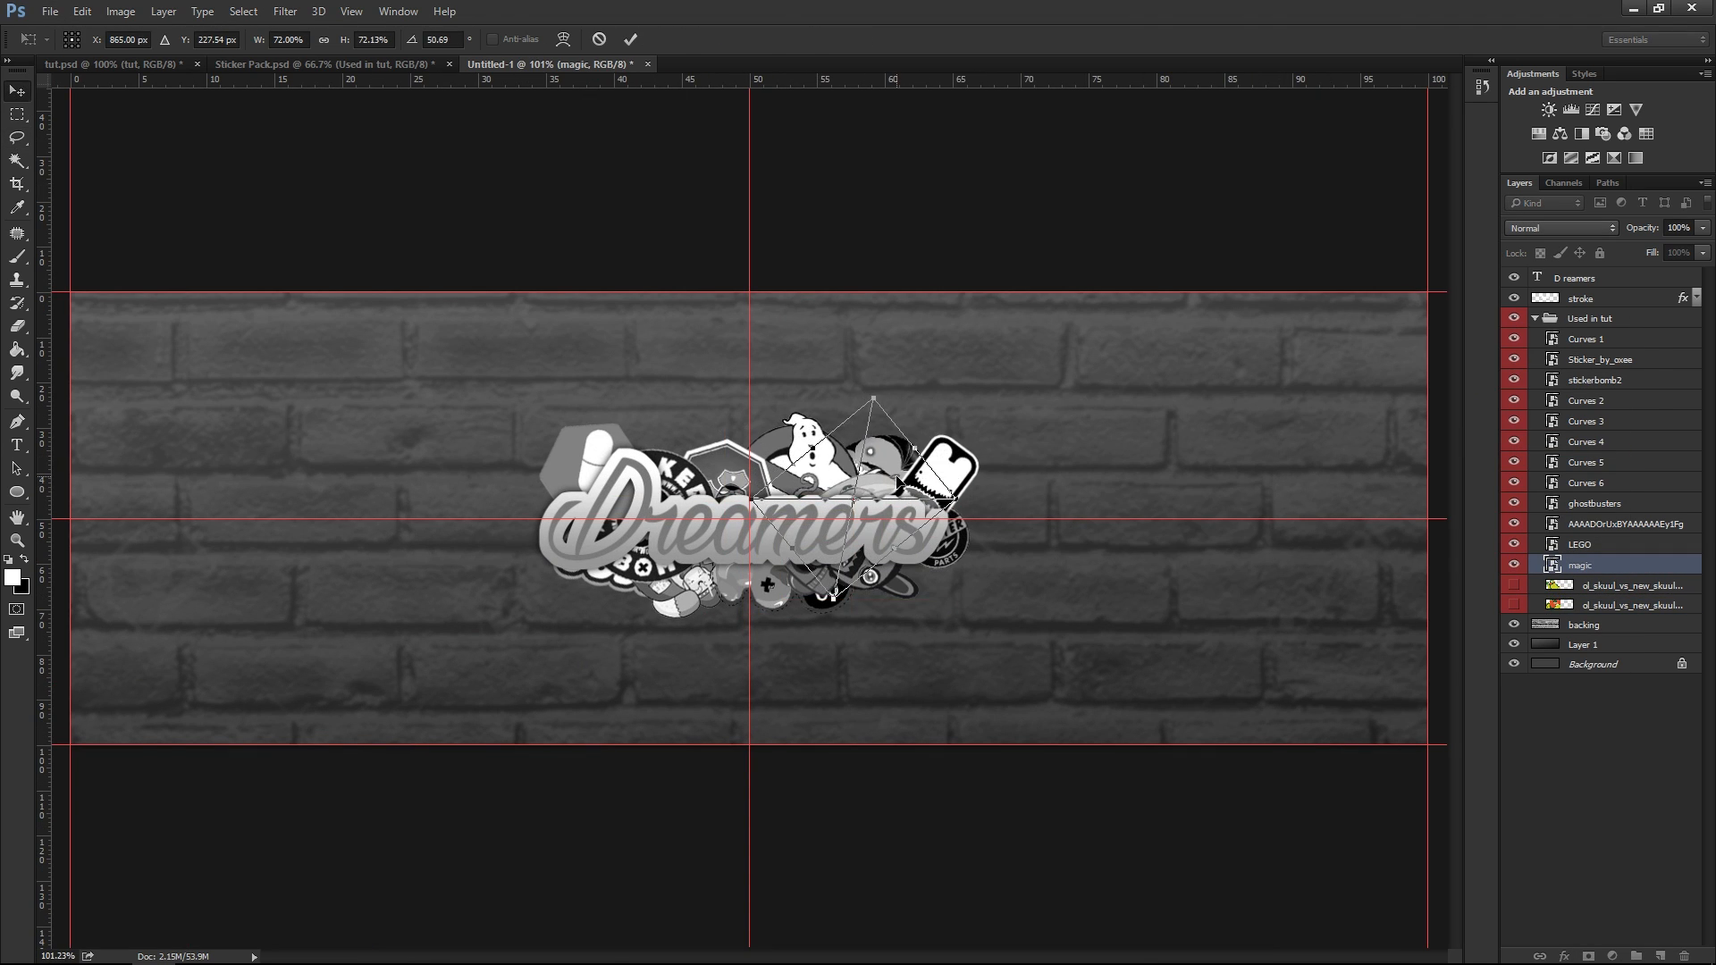
scroll(755, 519, "down", 2)
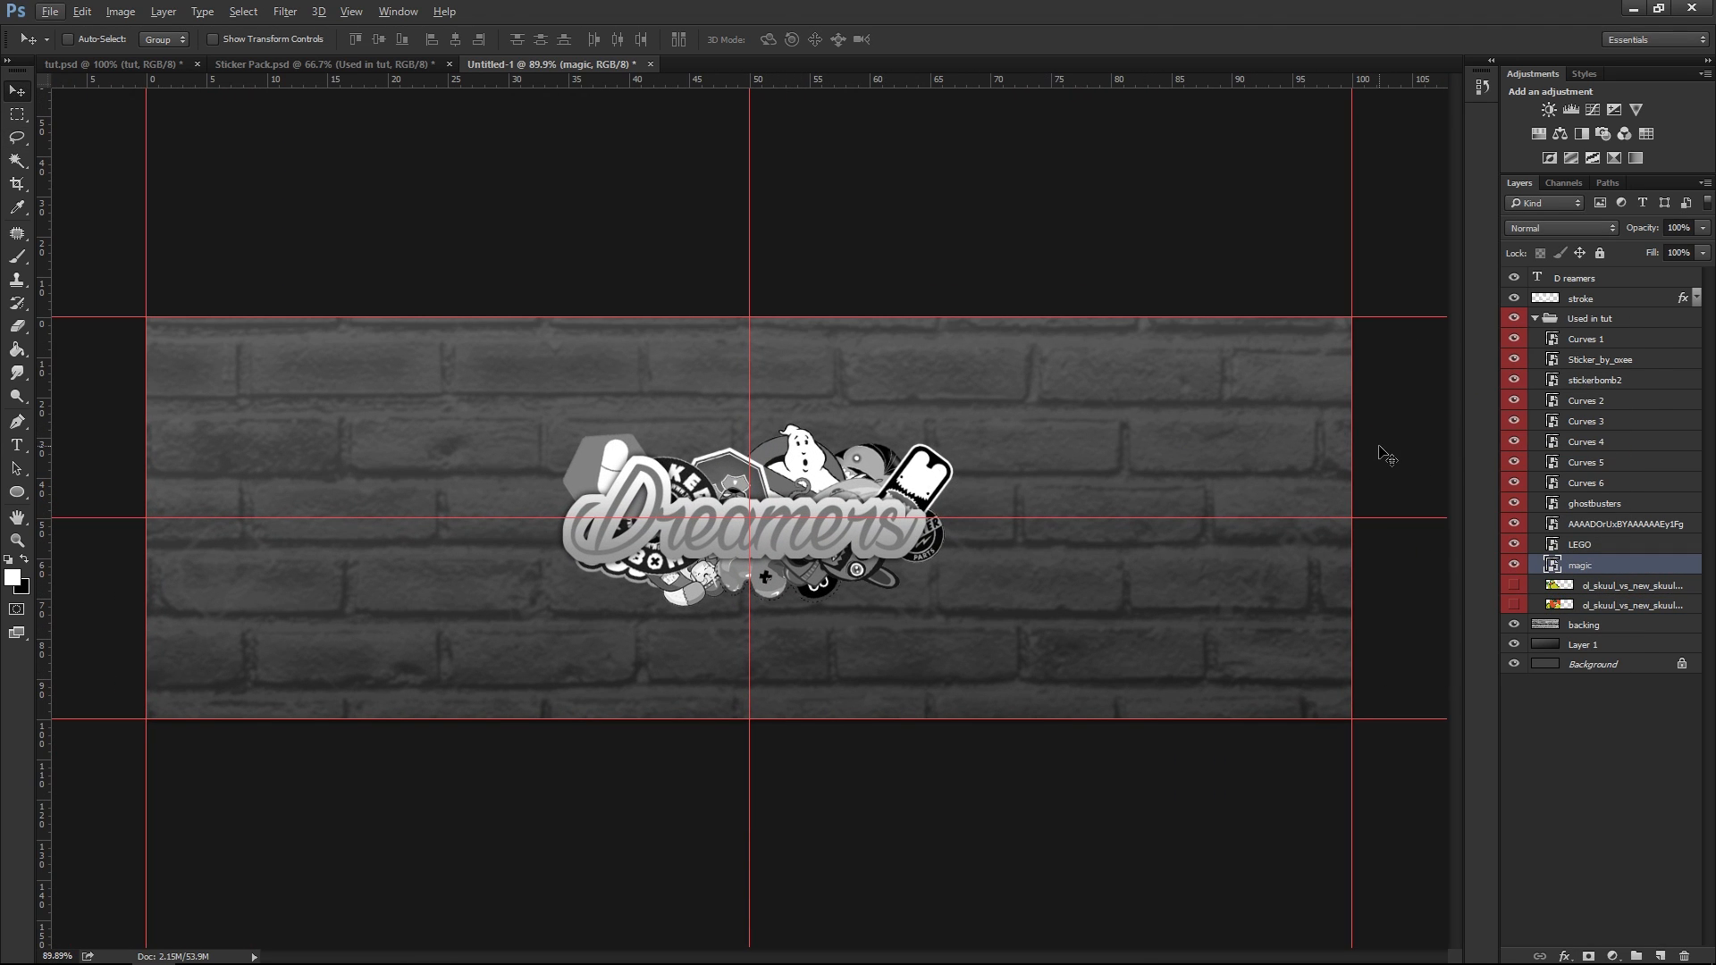
left_click(1536, 319)
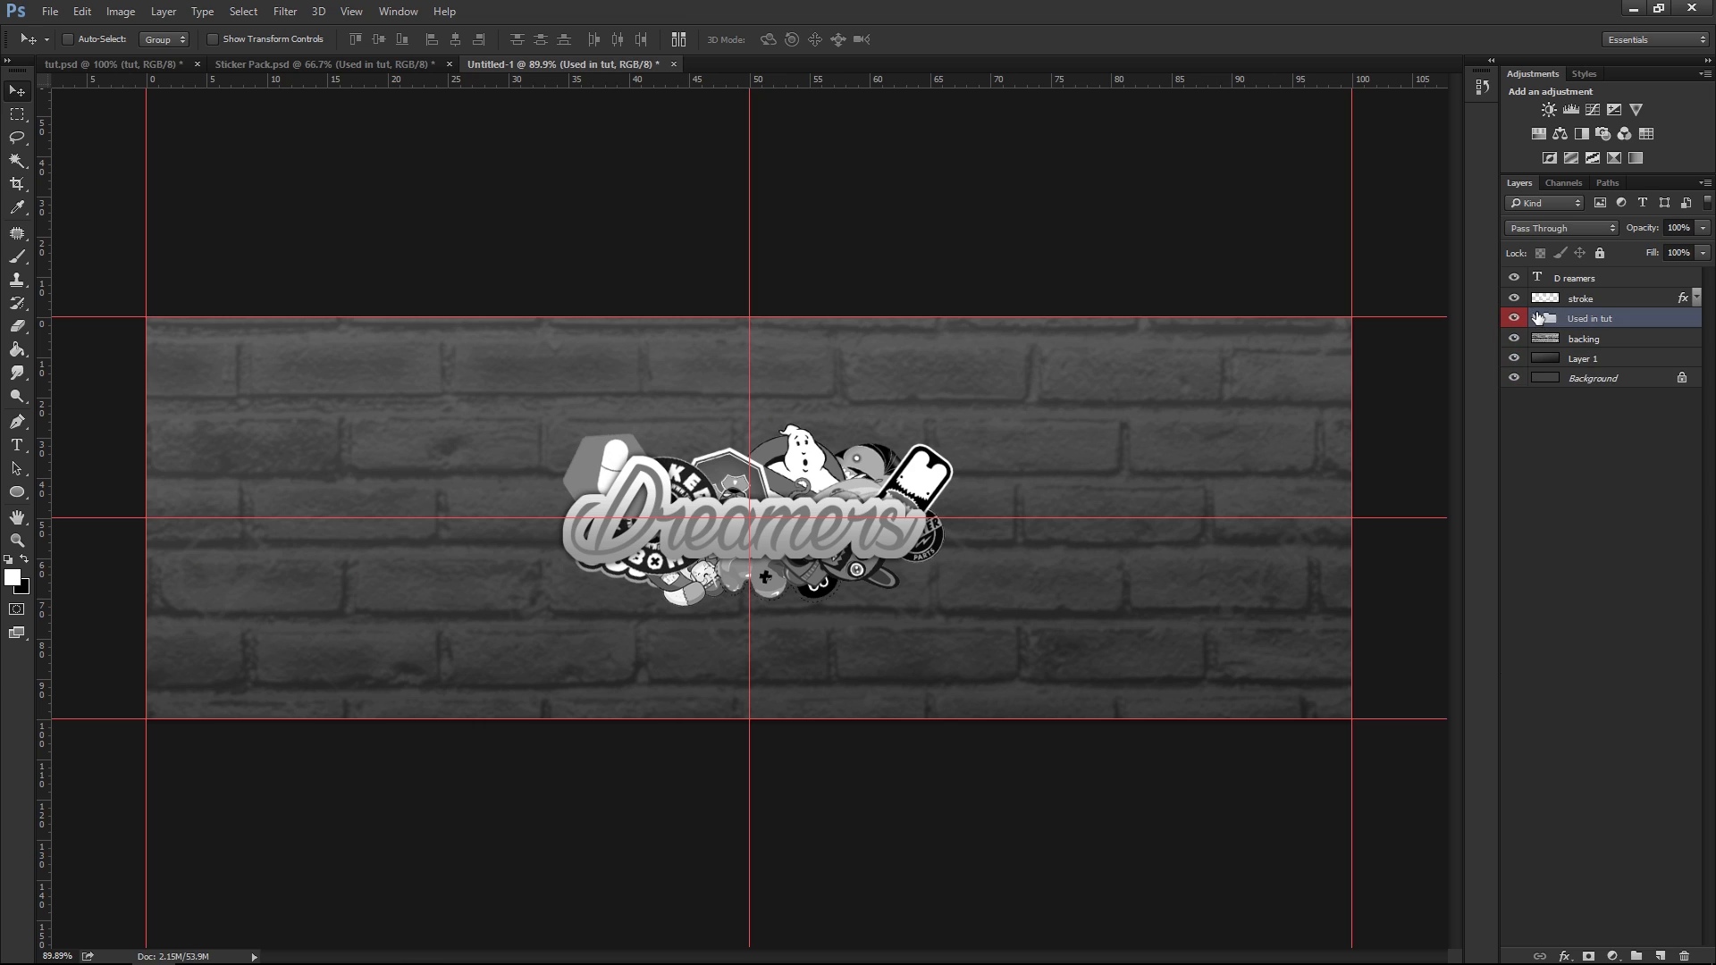
Rename the Used in tut group as sticers, then group the Dreamers text and stroke layers under the name text
double_click(1576, 320)
type("sticers")
key("Return")
left_click(1607, 299)
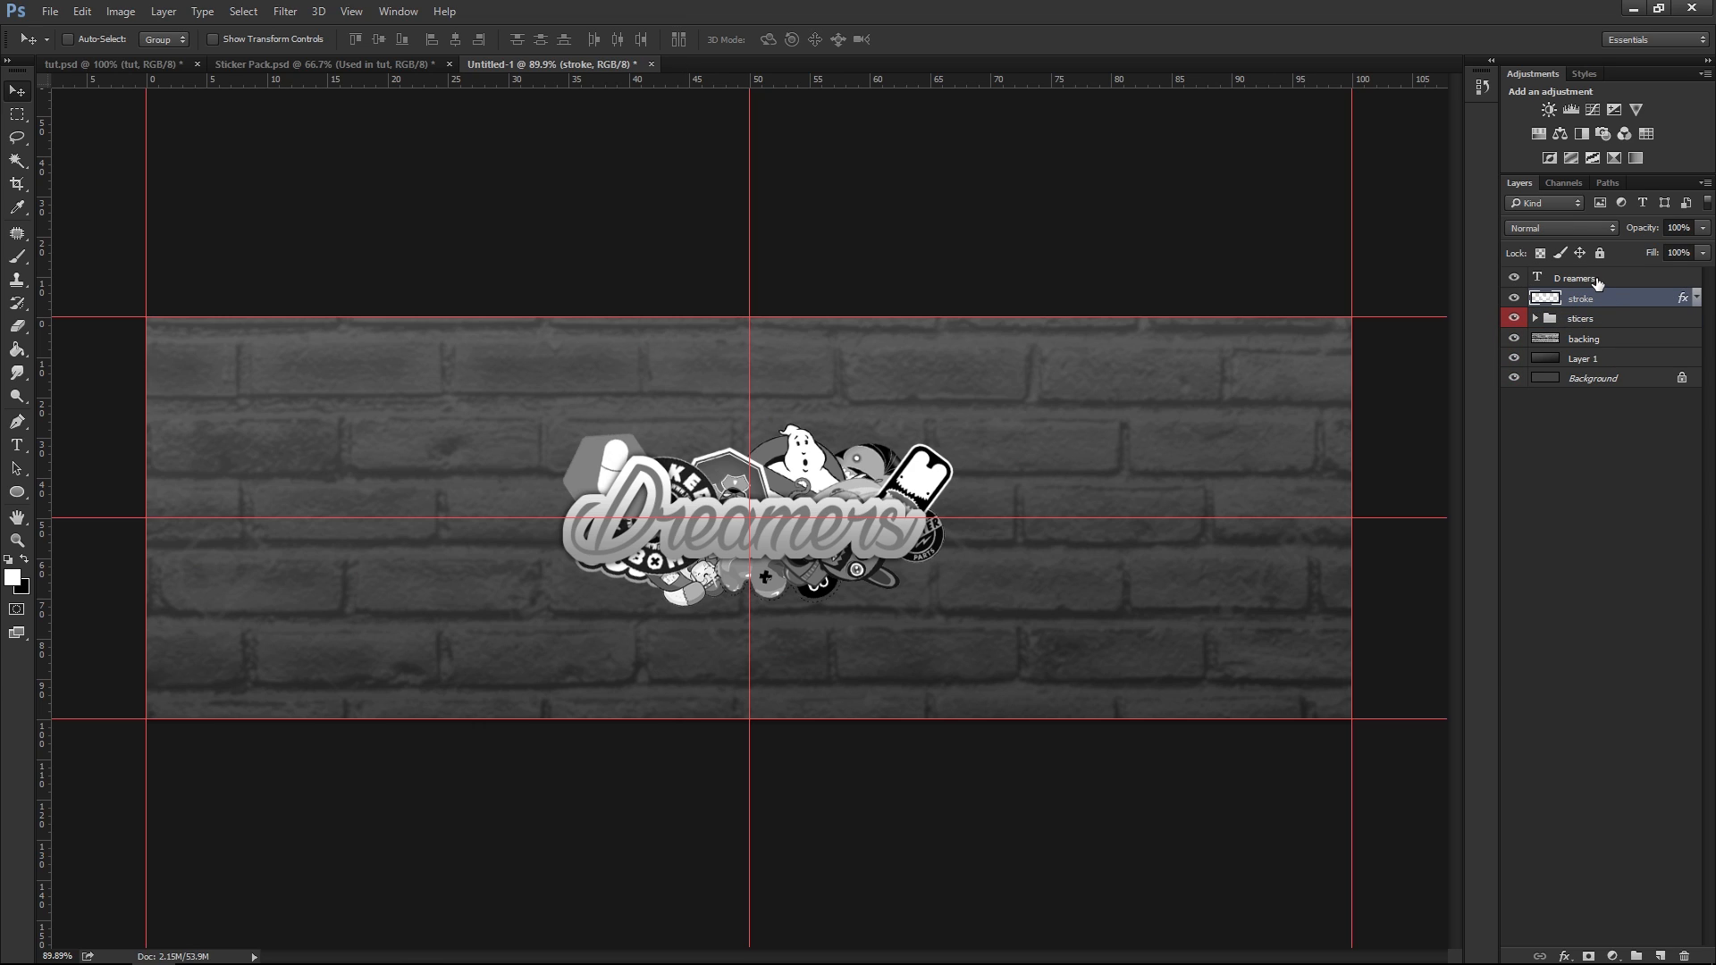
left_click(1626, 283, "shift")
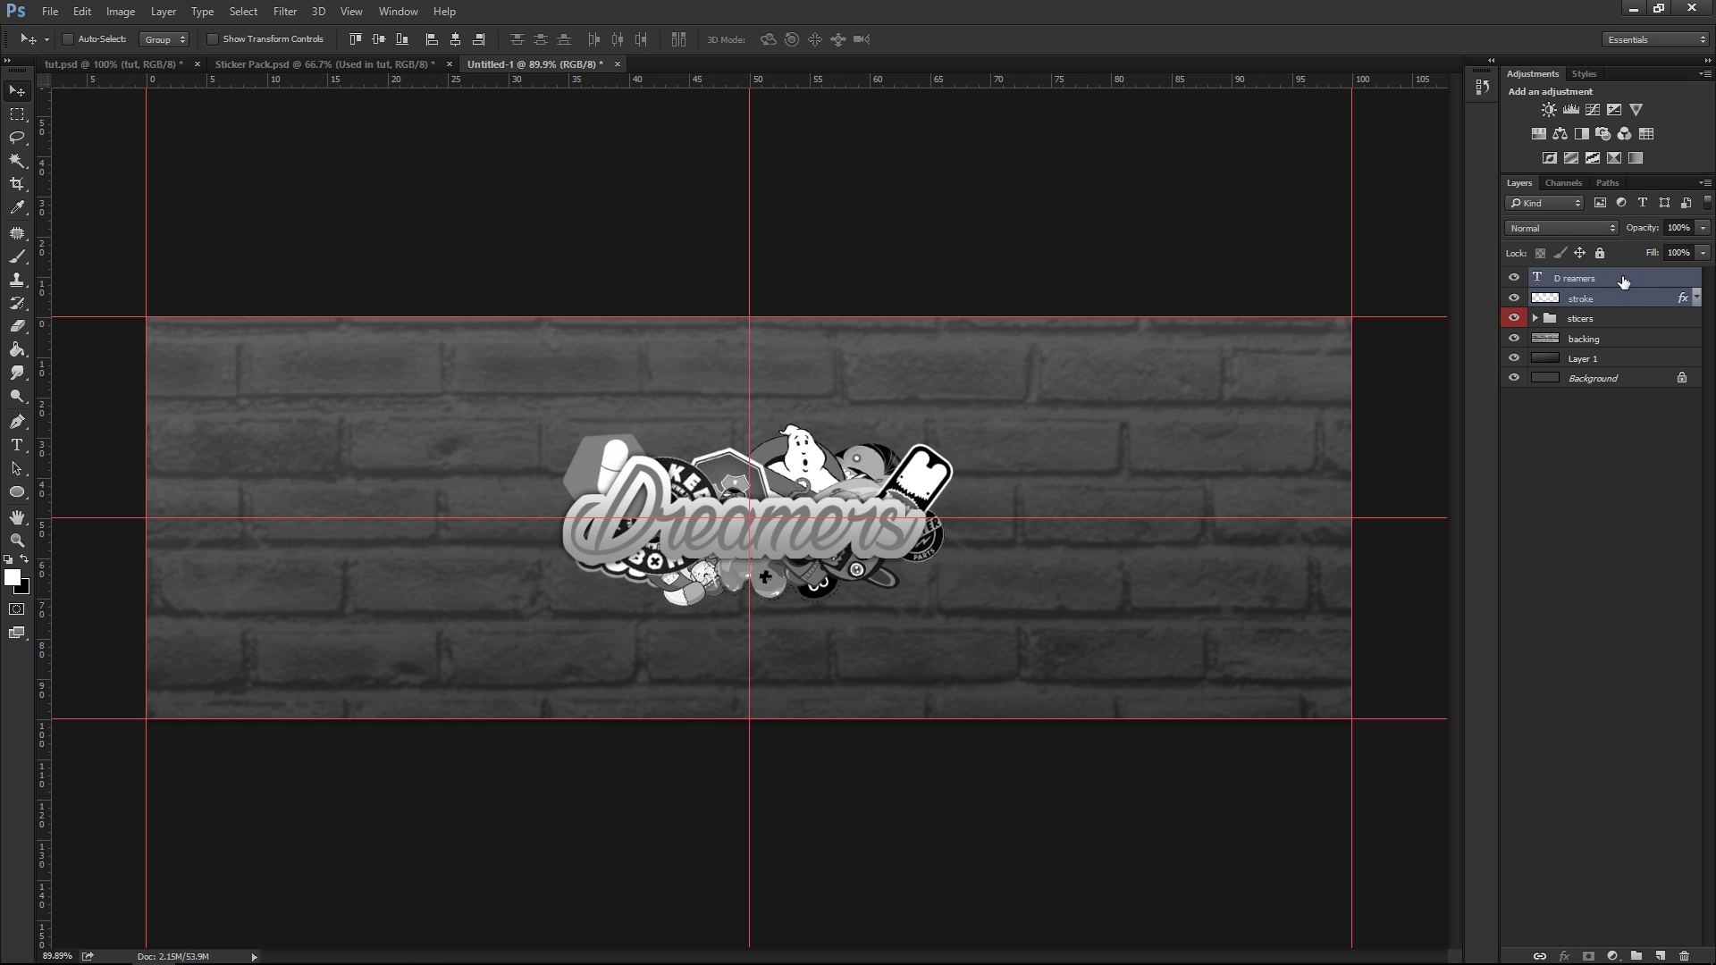
key("ctrl+g")
double_click(1602, 278)
key("Return")
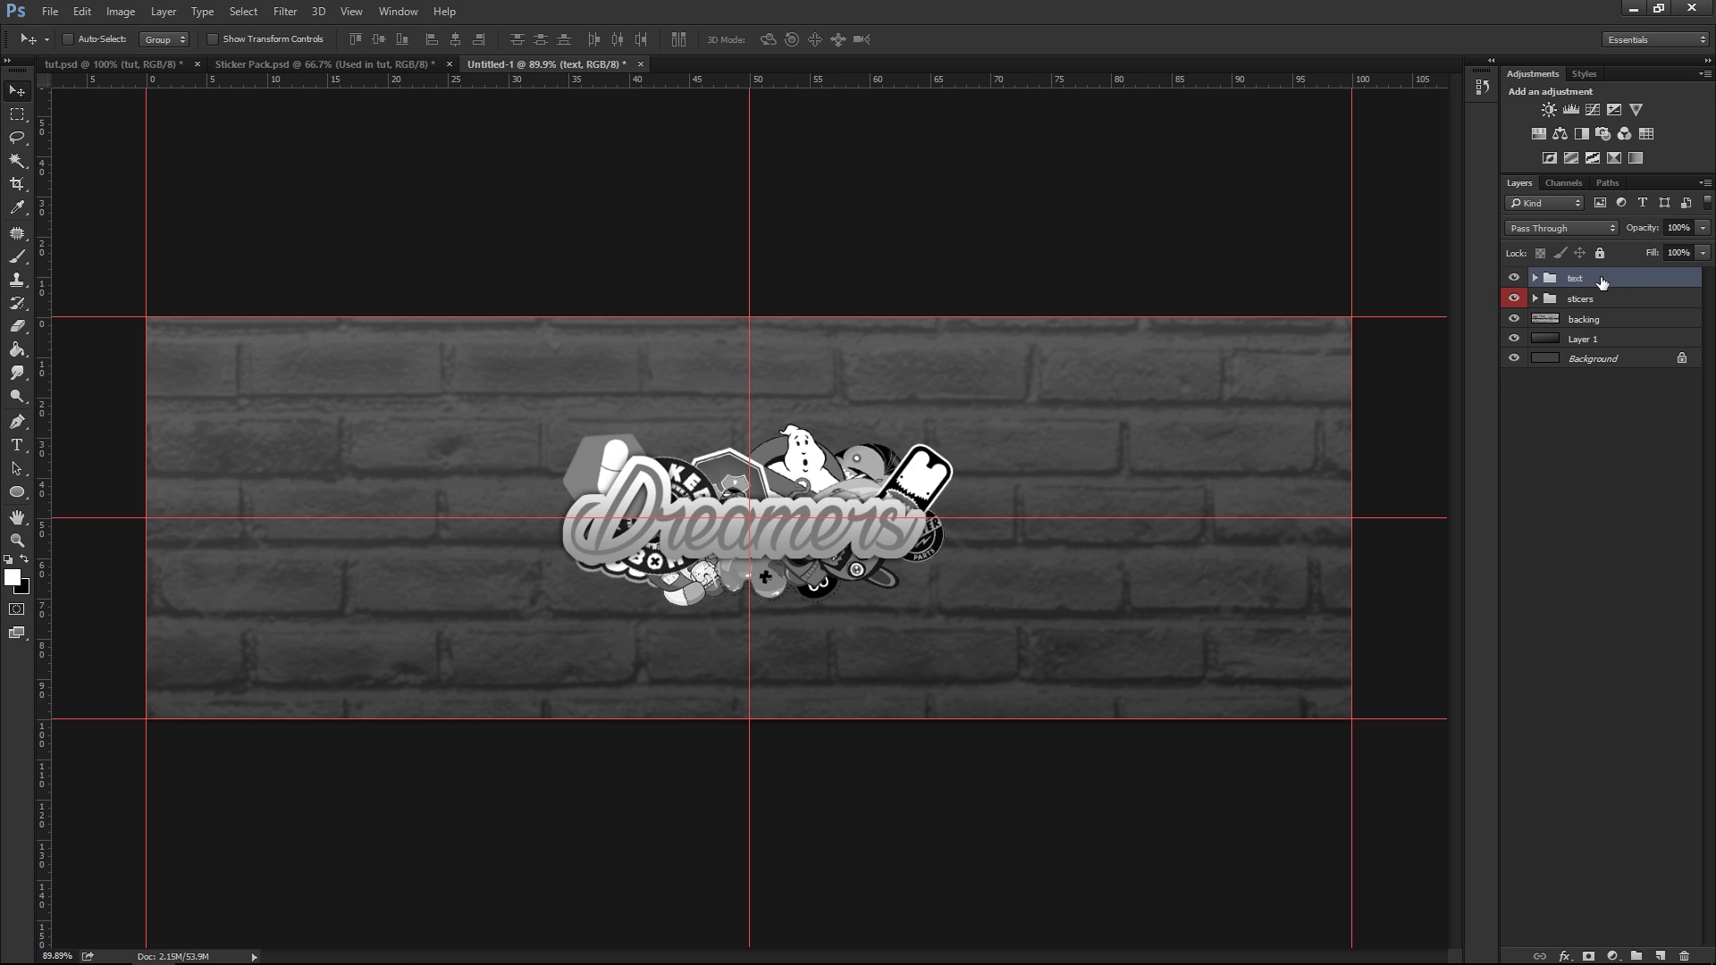
Preview the two ol_skuul layers in the sticers group, leave both hidden and collapse the group
left_click(1534, 298)
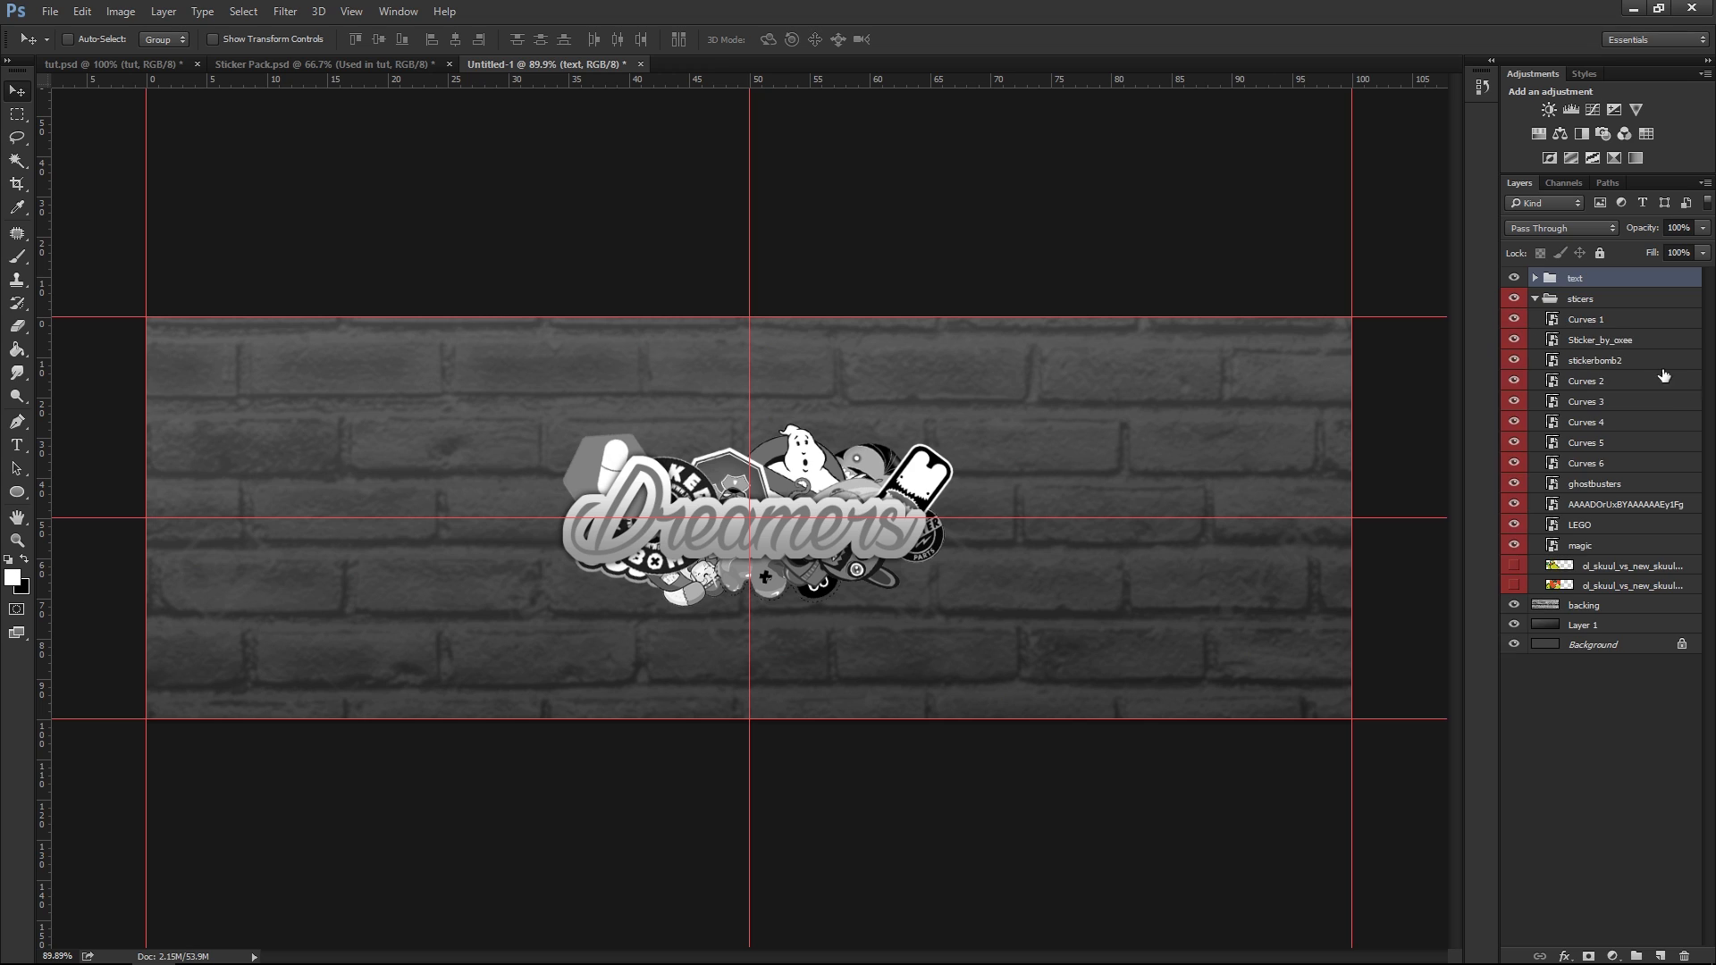
left_click(1510, 582)
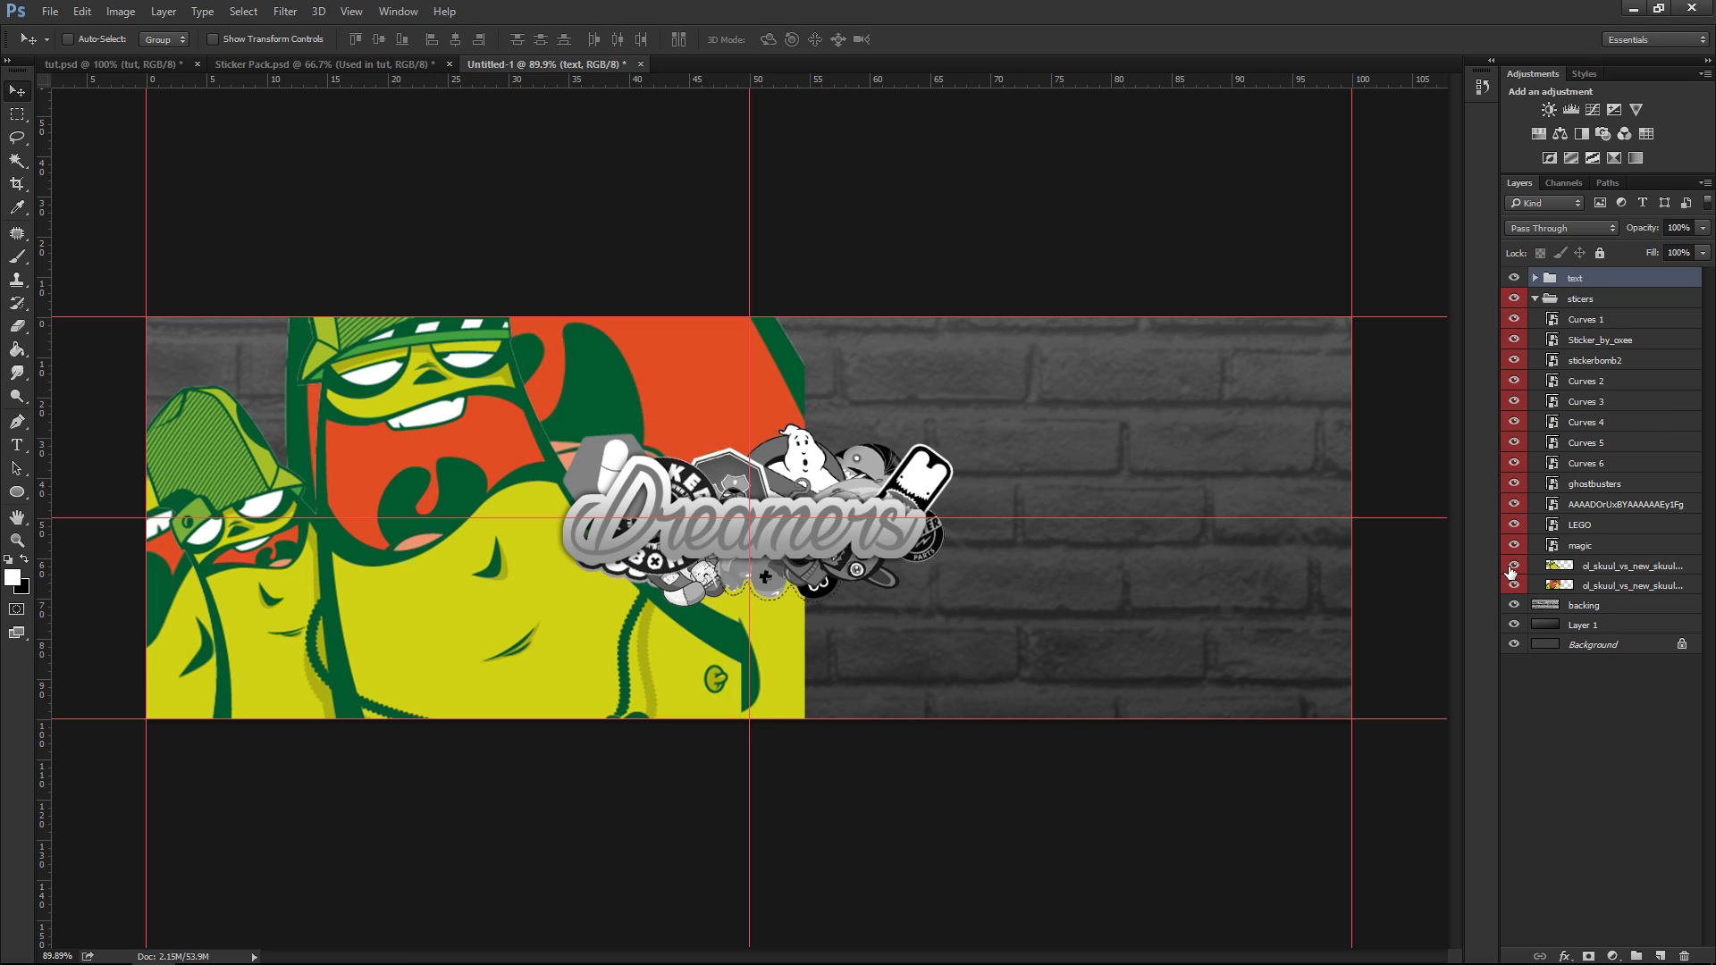
left_click(1560, 572)
left_click(1511, 569)
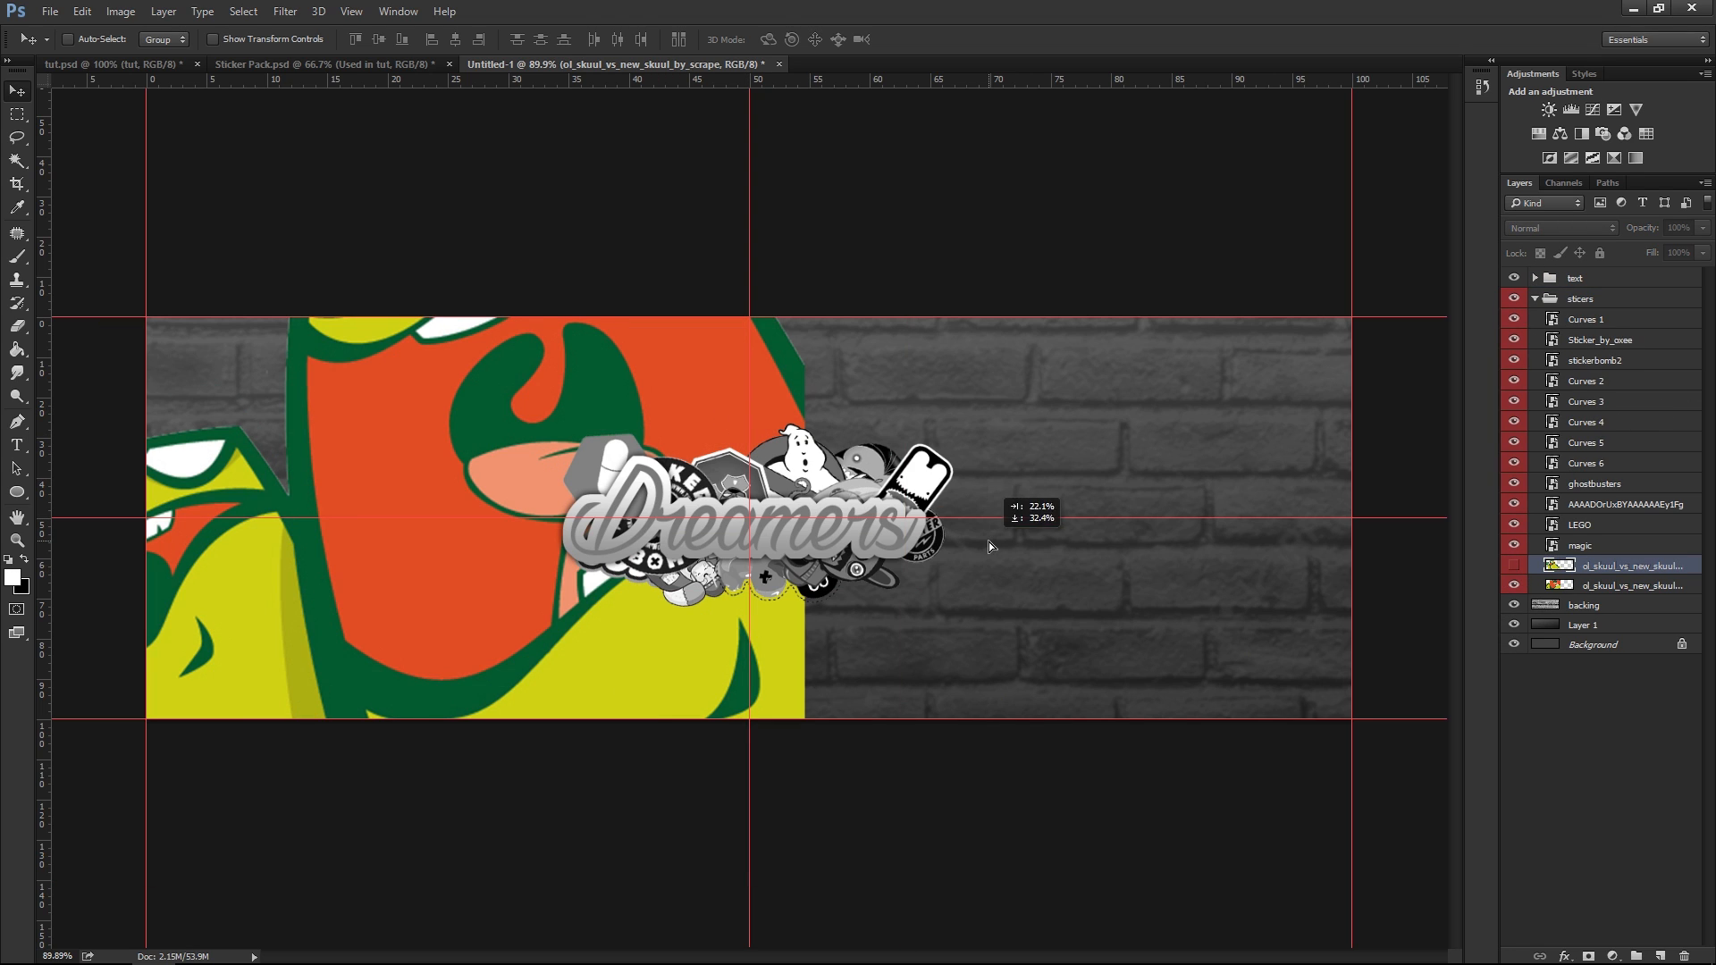
left_click(1513, 566)
left_click(1514, 585)
left_click(1514, 567)
left_click(1513, 567)
left_click(1513, 585)
left_click(1514, 585)
left_click(1513, 567)
left_click(1513, 586)
left_click(1514, 585)
left_click(1535, 299)
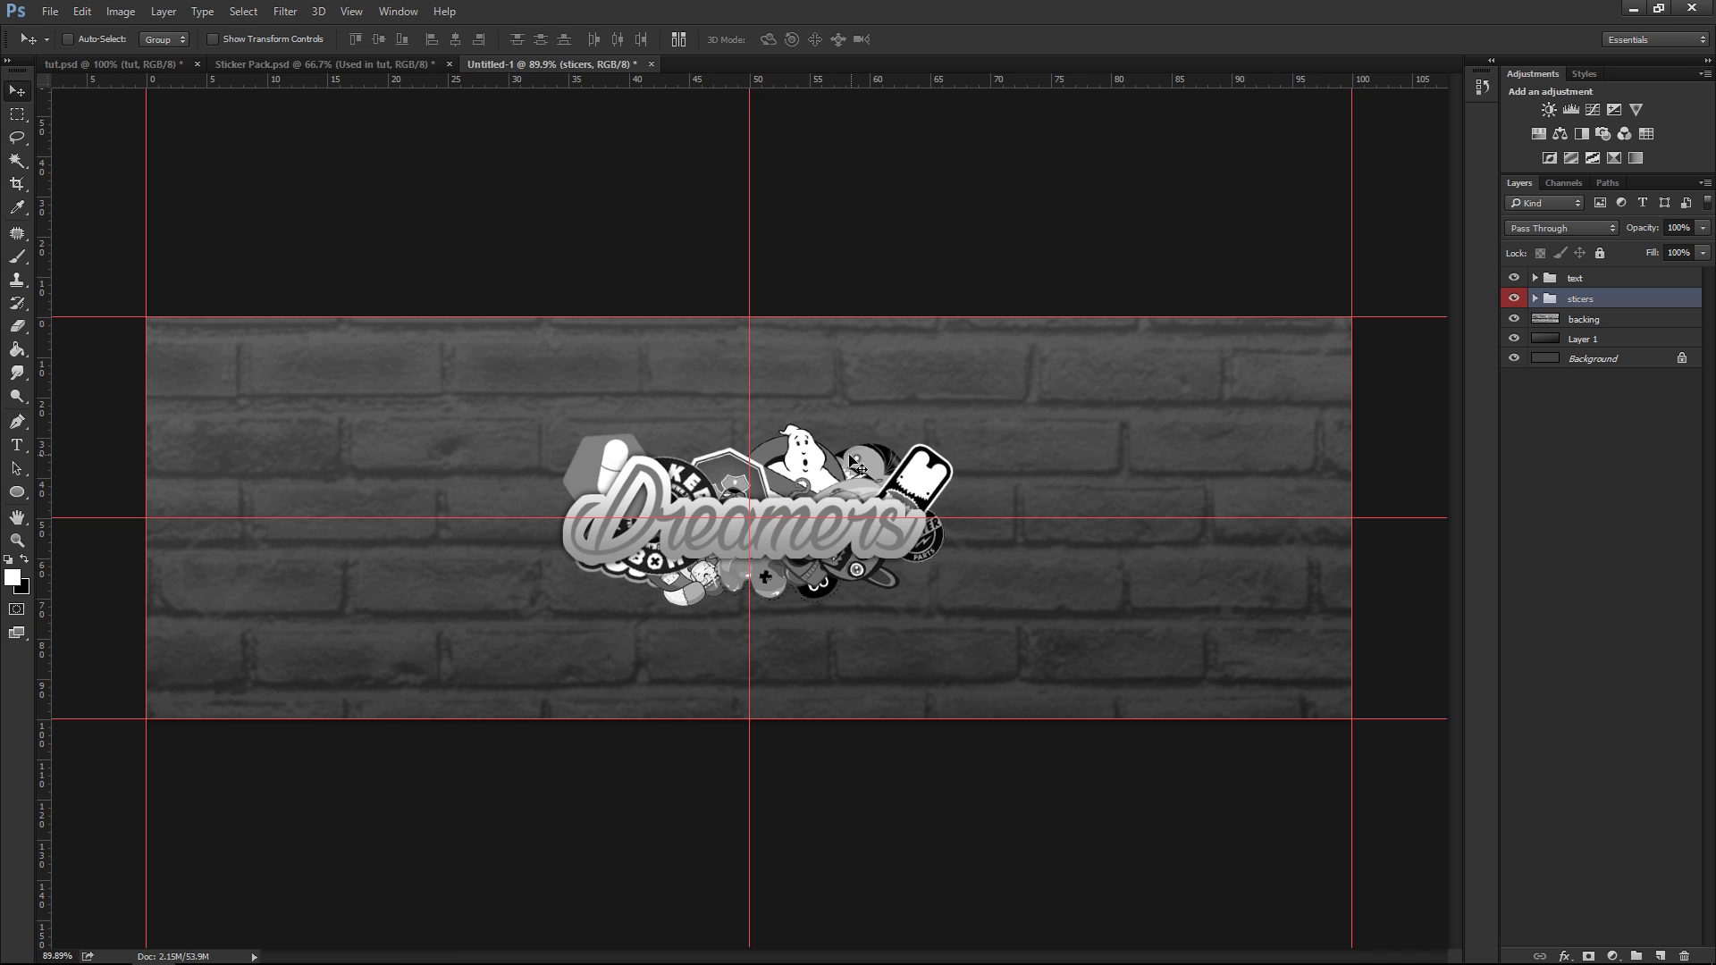
Duplicate the sticers group, merge the copy into one layer and clip it to the Dreamers text inside the text group
scroll(851, 461, "up", 3)
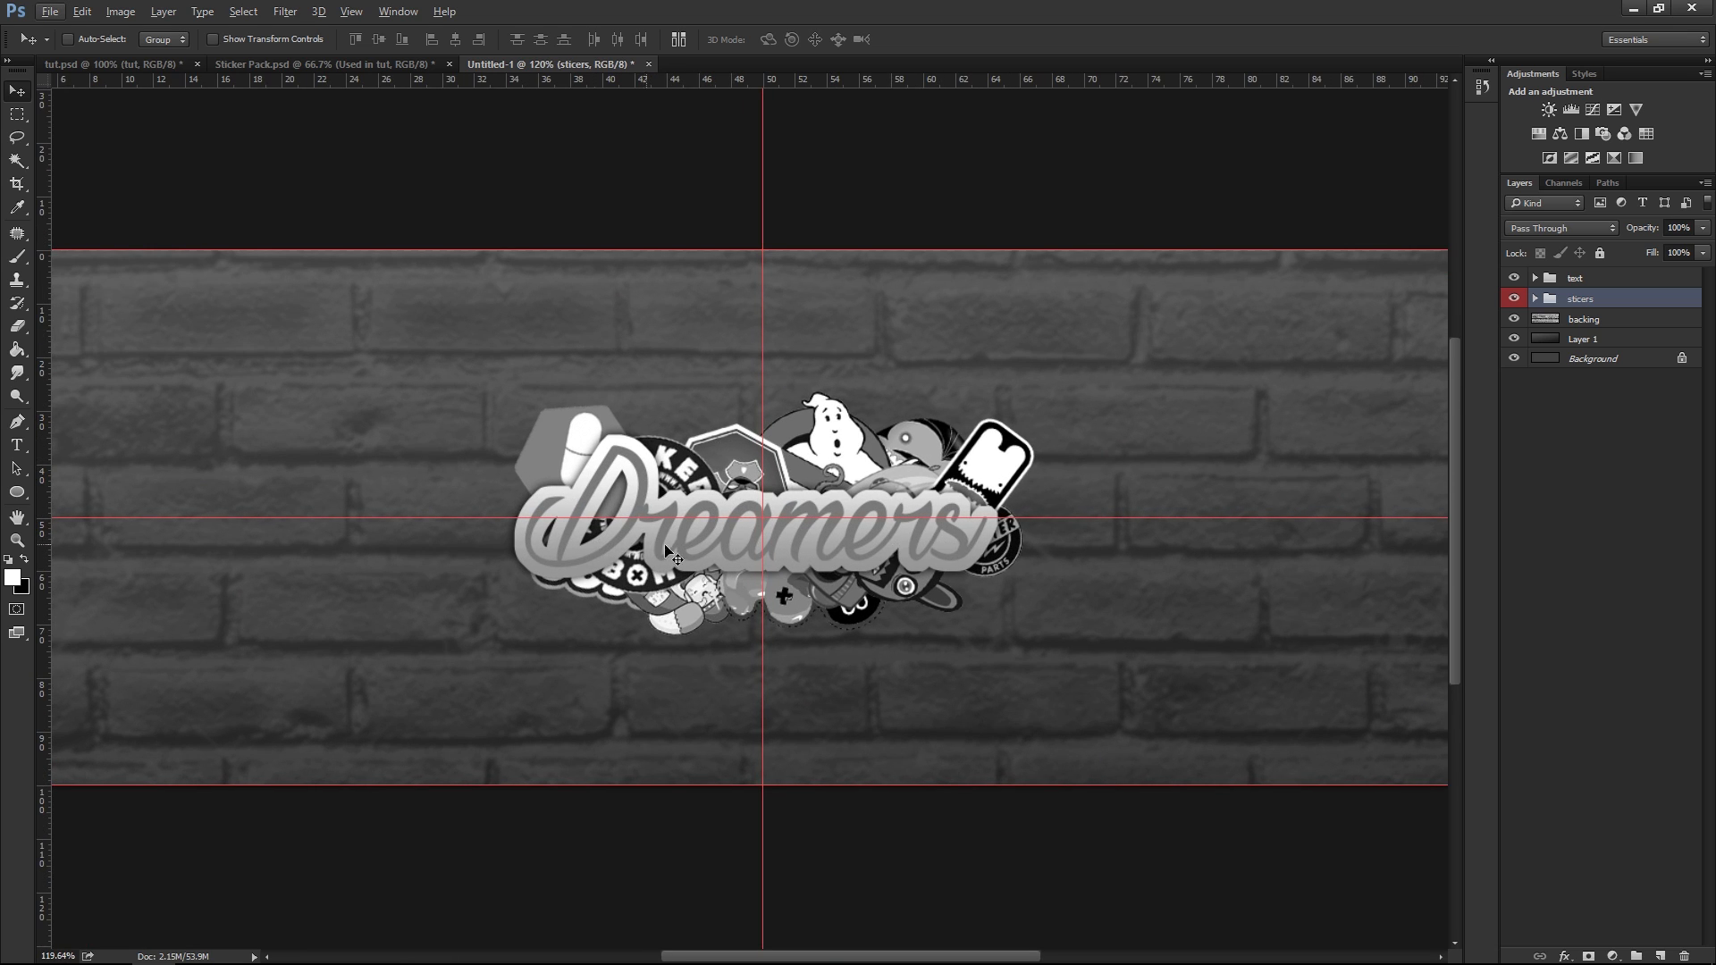
scroll(783, 597, "up", 1)
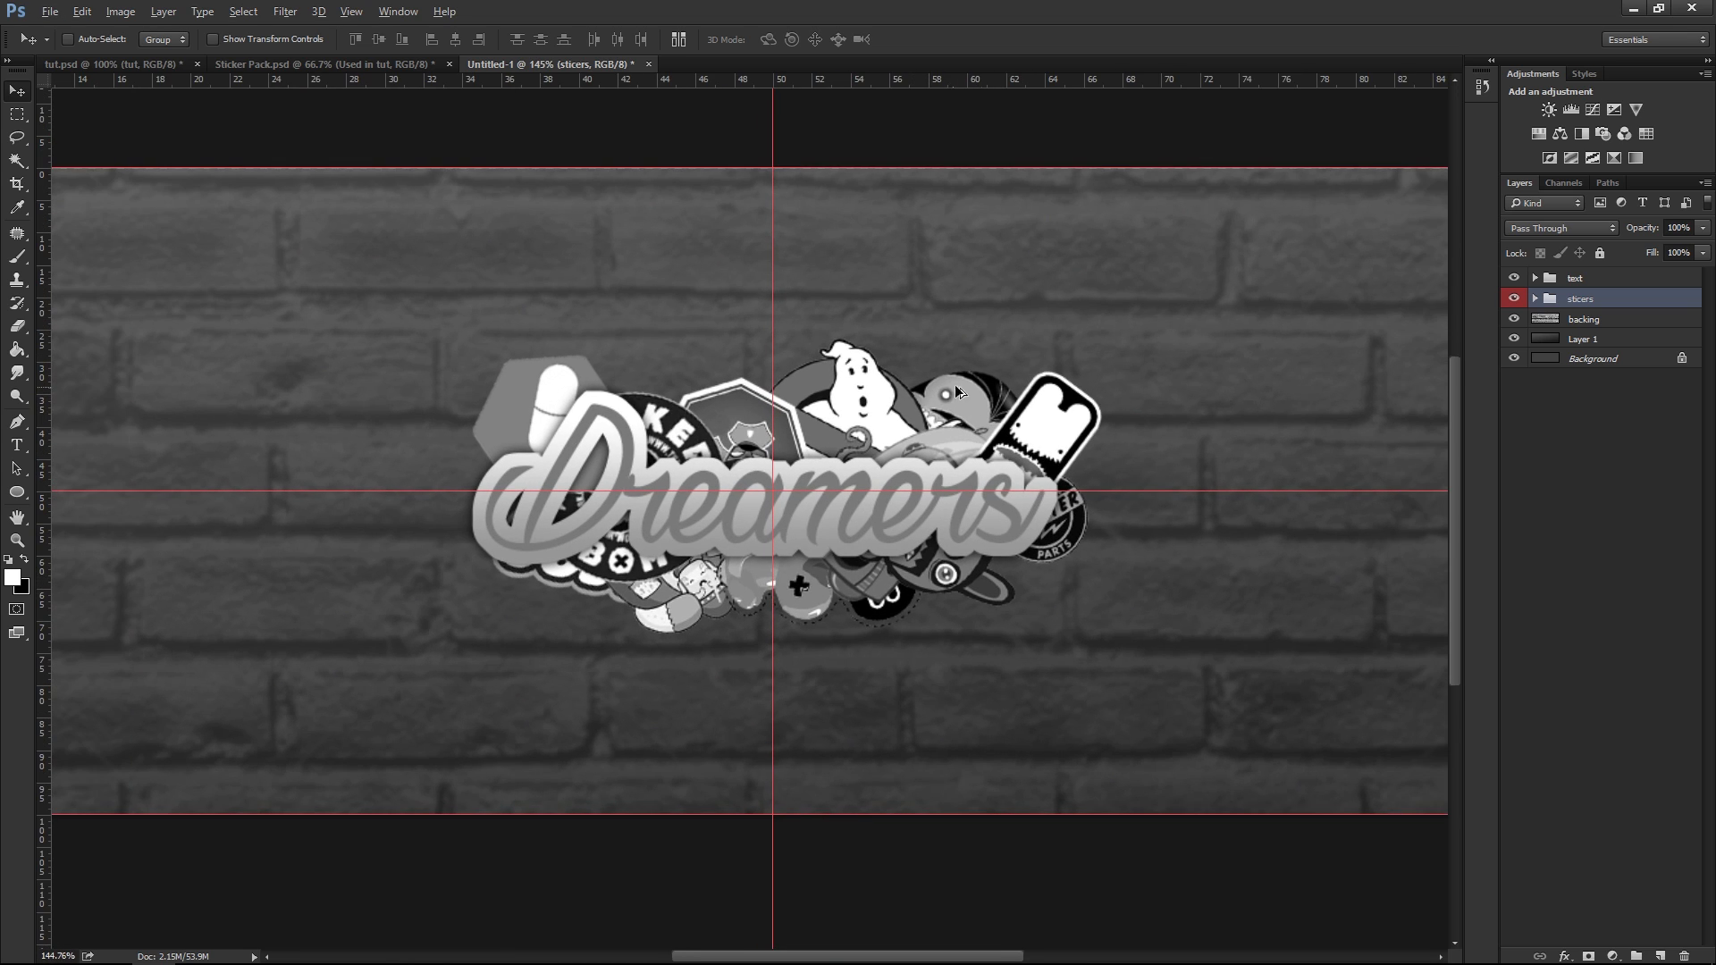
key("ctrl+j")
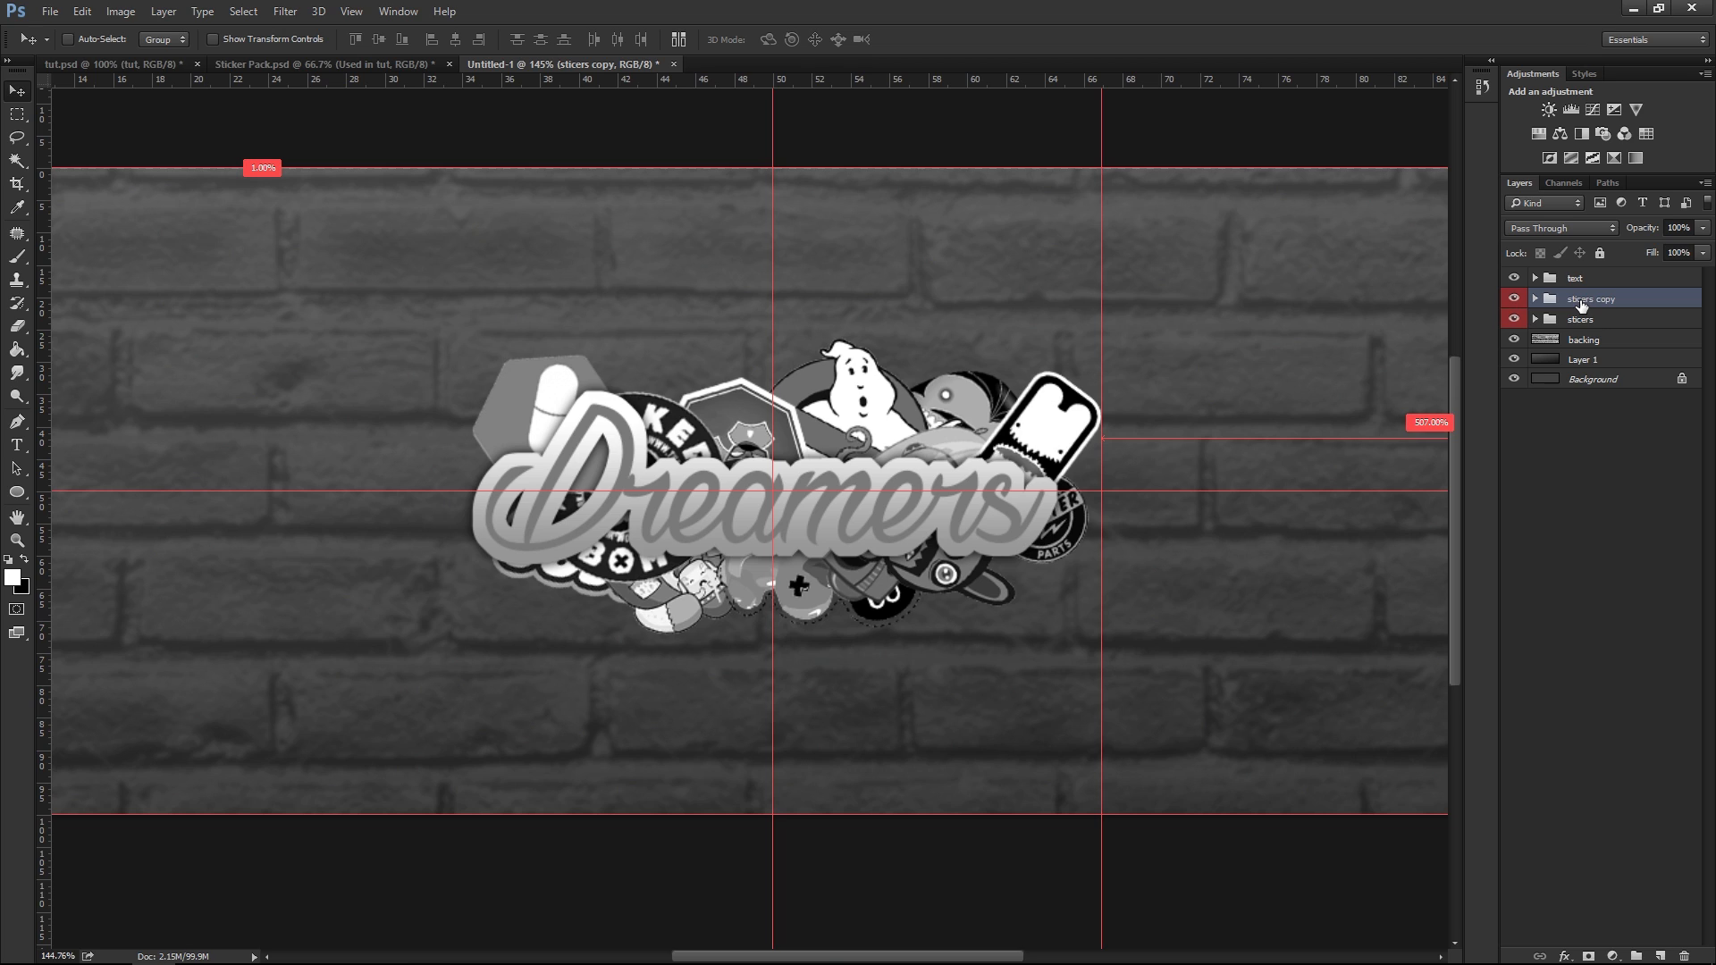
key("ctrl+e")
mouse_move(1601, 305)
left_mouse_down()
mouse_move(1601, 269)
mouse_move(1578, 316)
left_mouse_up()
left_click(1535, 297)
left_click(1579, 304, "alt")
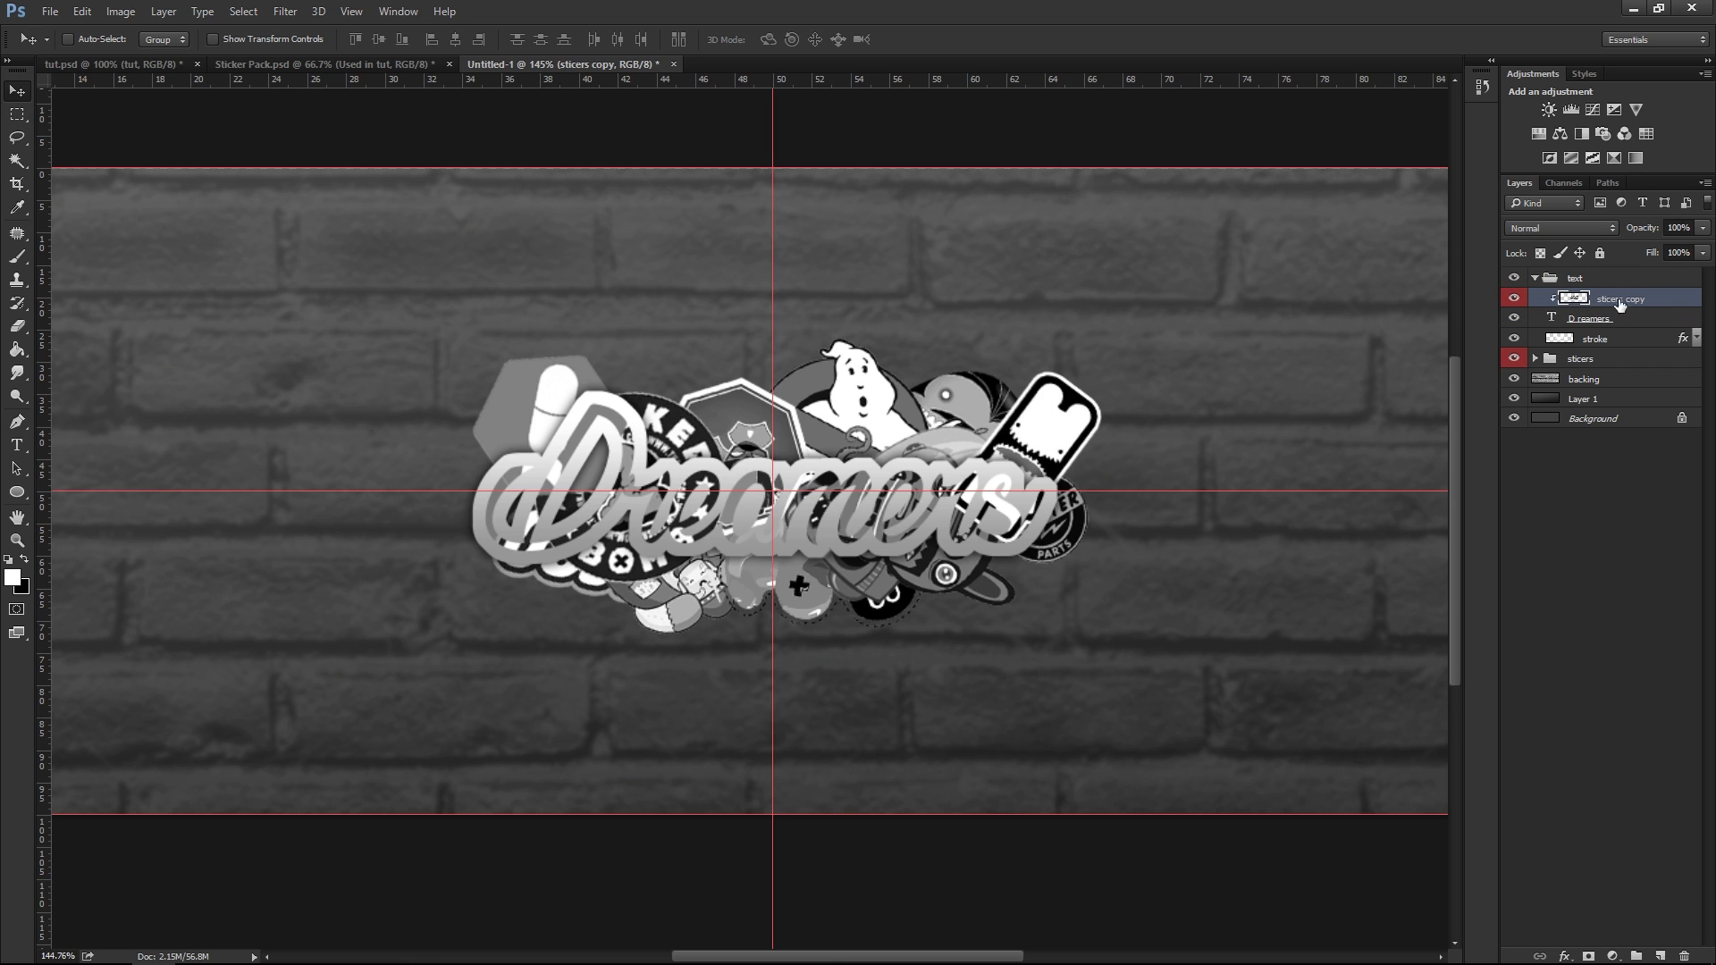
left_click(1606, 302, "alt")
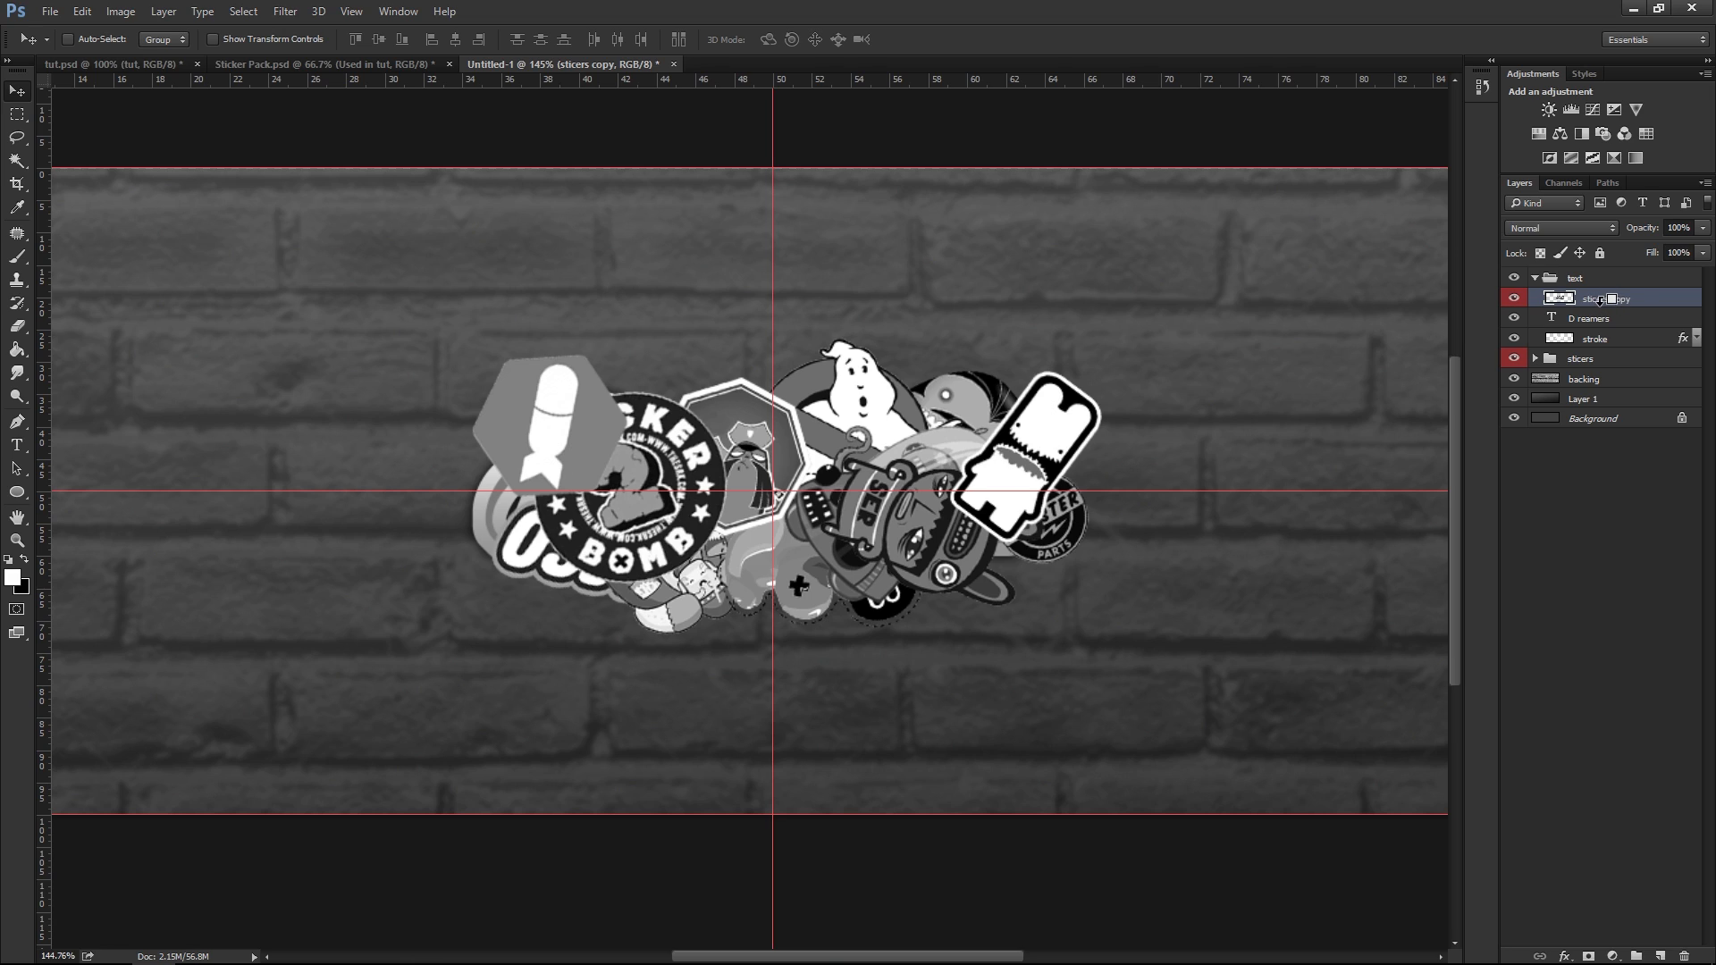
left_click(1601, 301, "alt")
Lower the opacity of the clipped sticers copy layer to 42%
left_click(1616, 316)
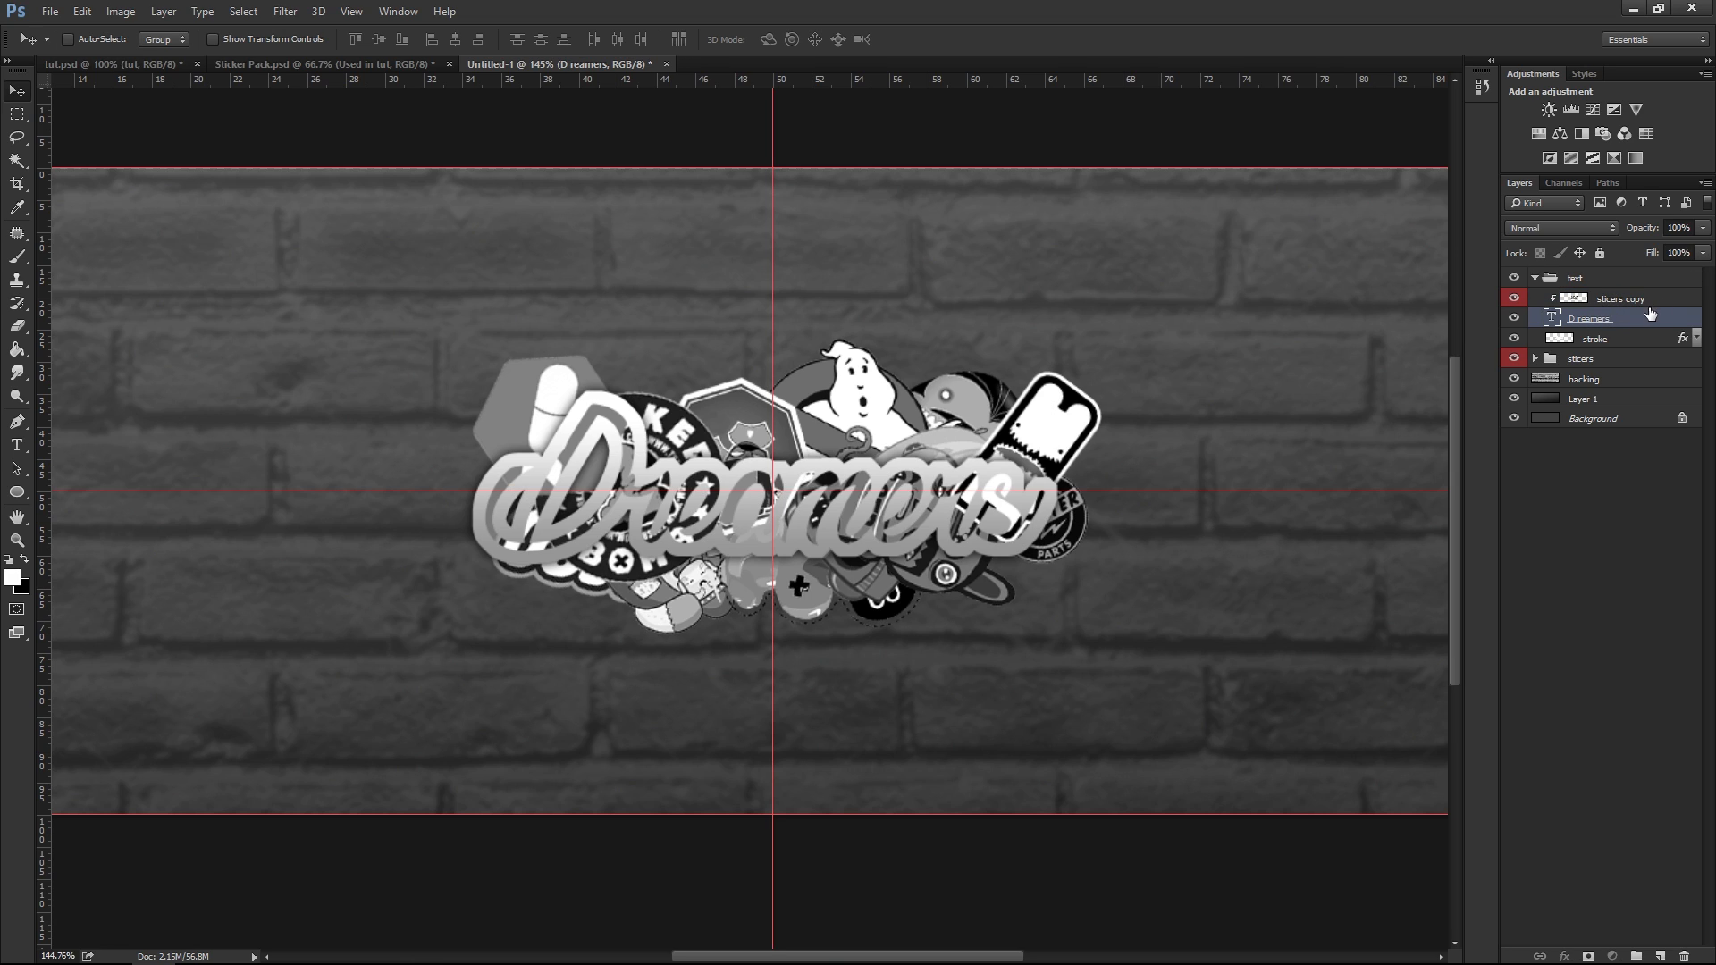
left_click(1647, 299)
left_click(1703, 228)
left_click_drag(1651, 243, 1650, 249)
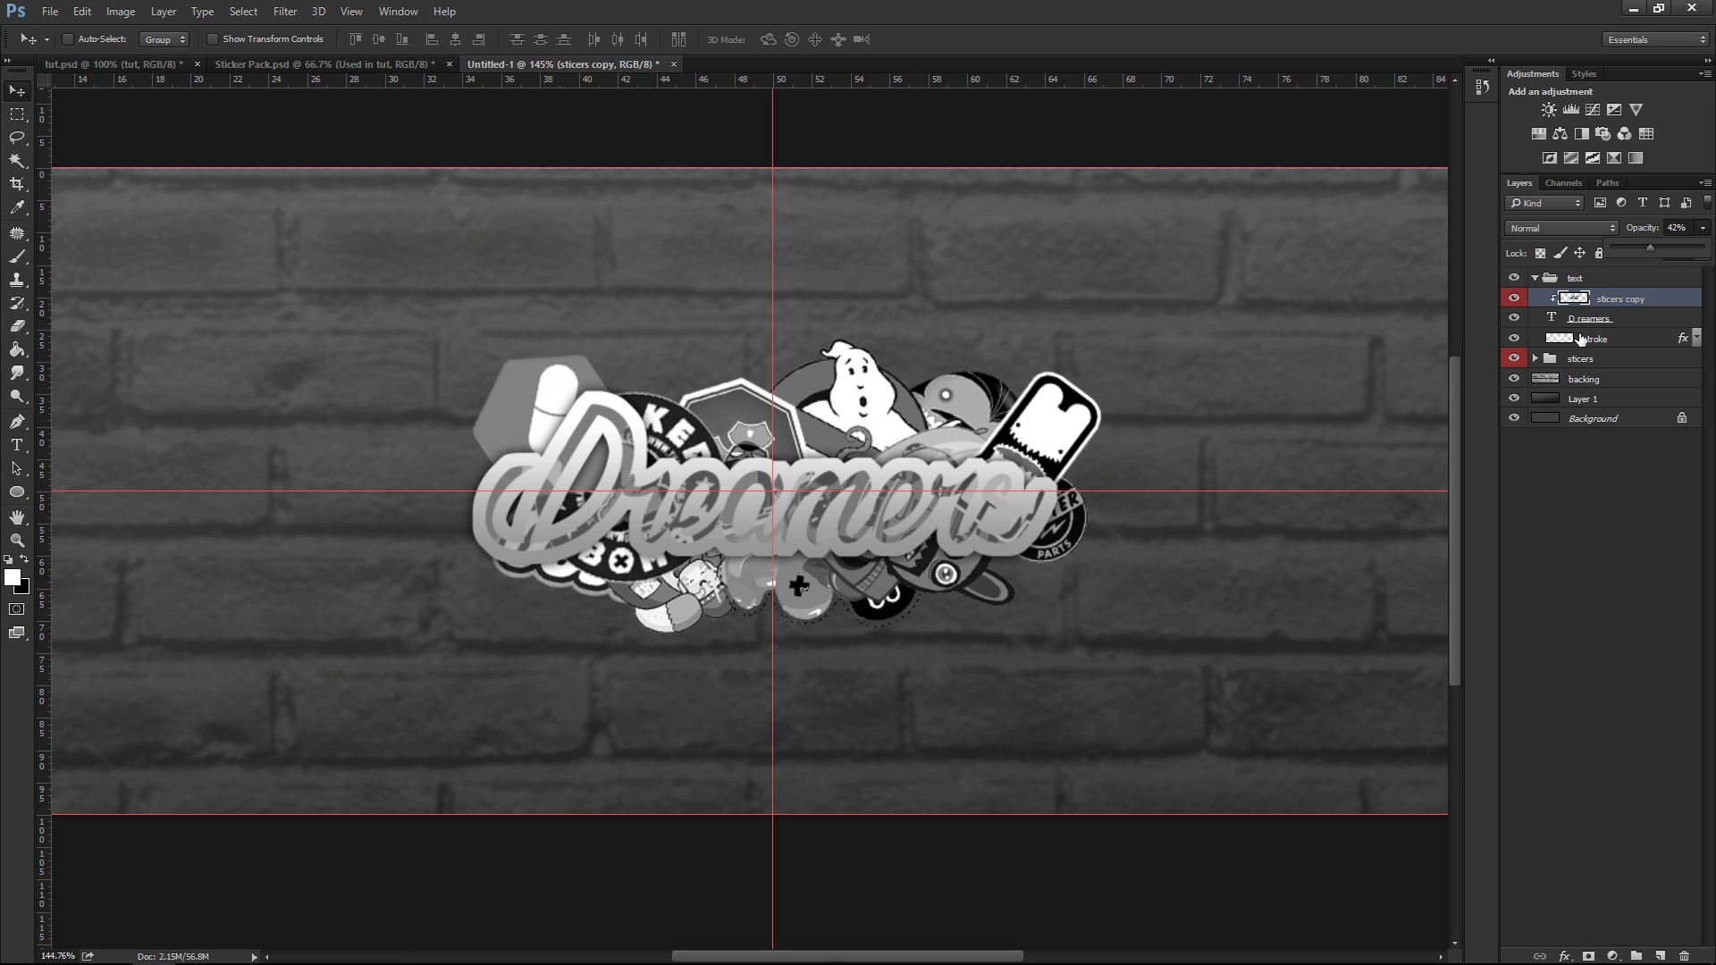
Add a linear black-to-white Gradient Overlay at 66% scale to the Dreamers text layer and reposition the gradient over the lettering
left_click(1628, 319)
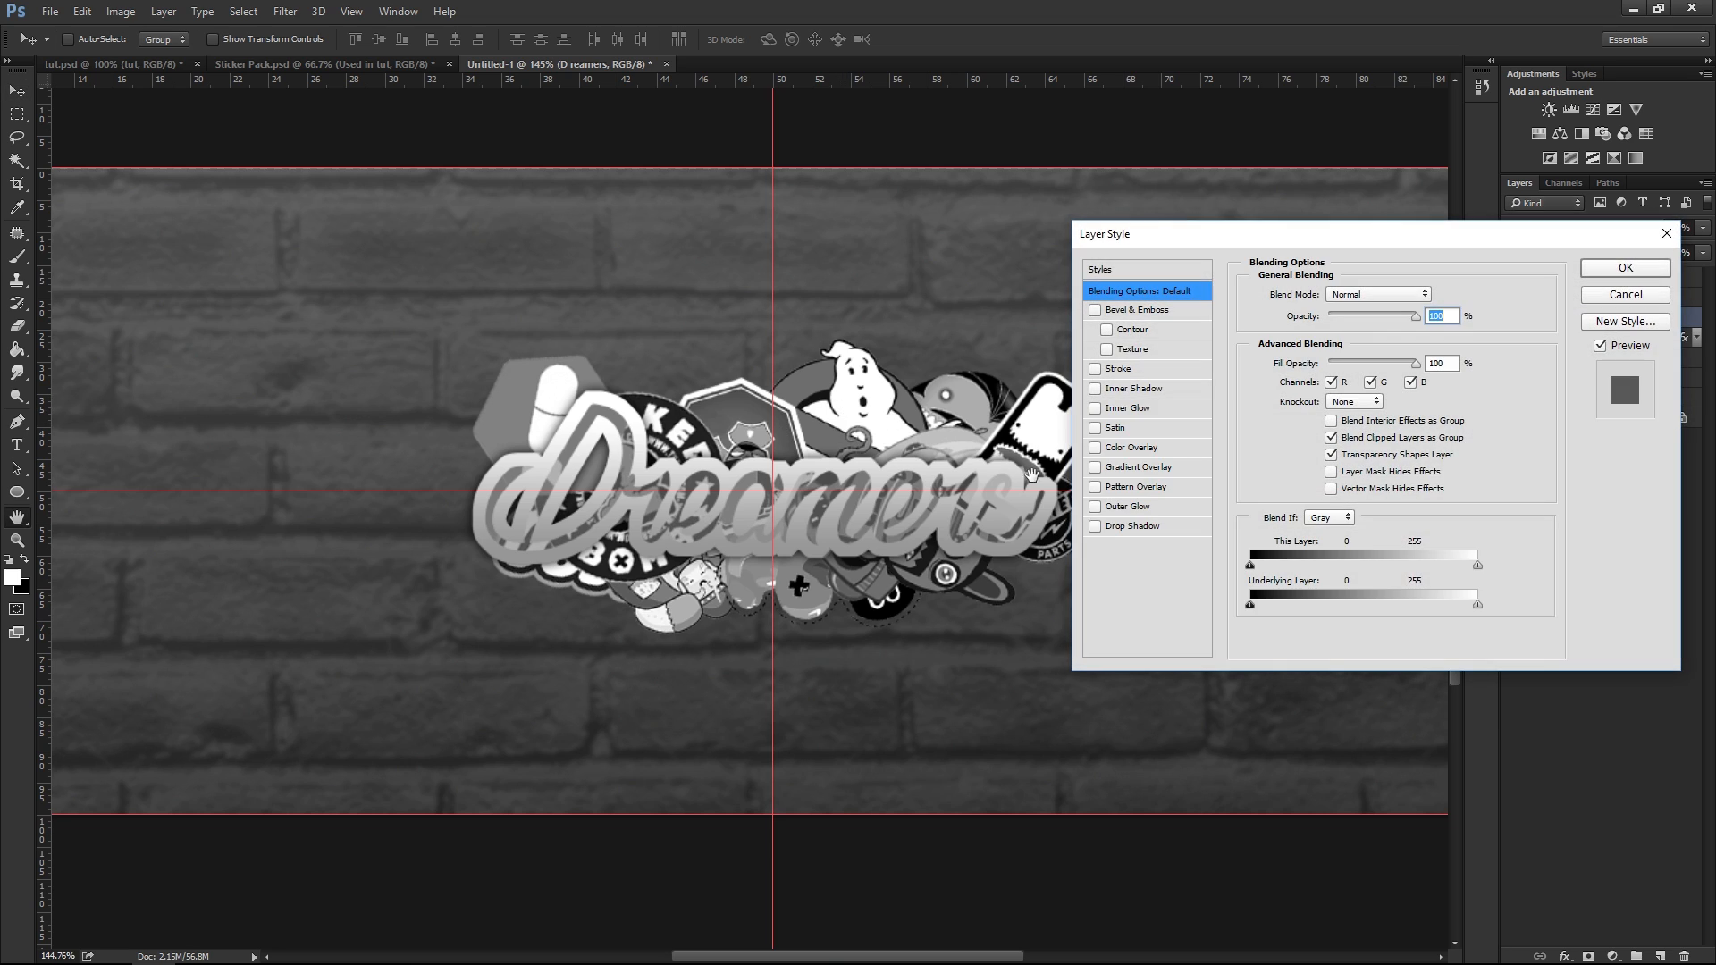
left_click(1095, 467)
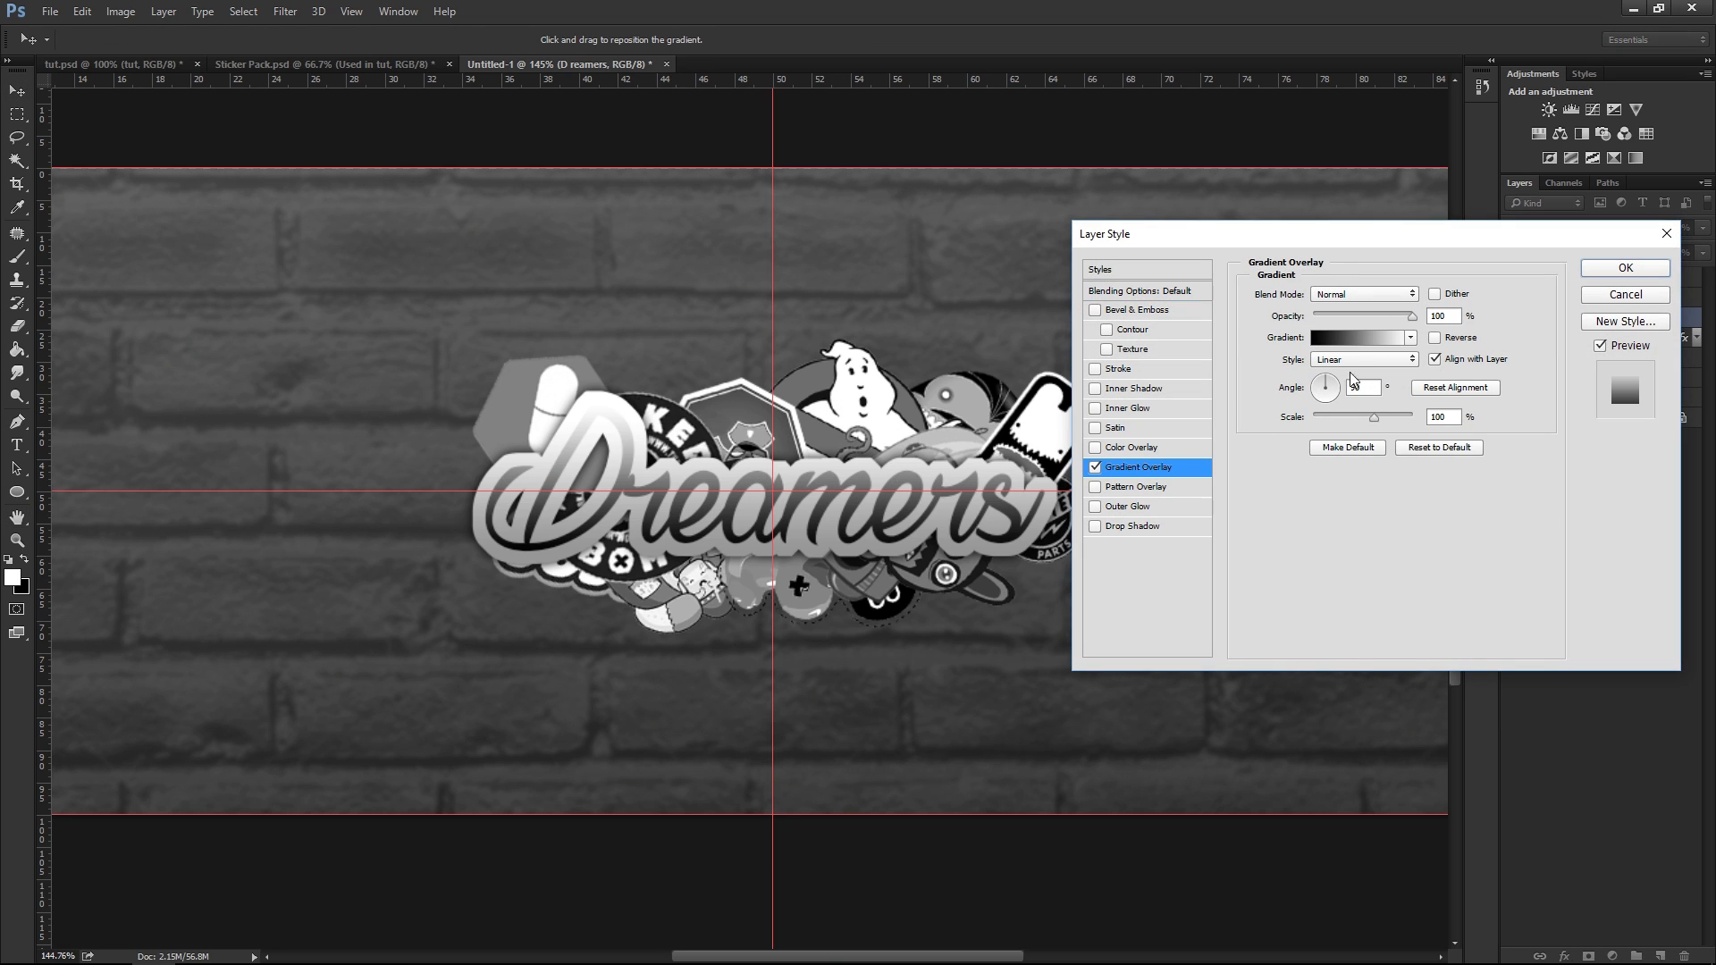
left_click_drag(855, 437, 850, 461)
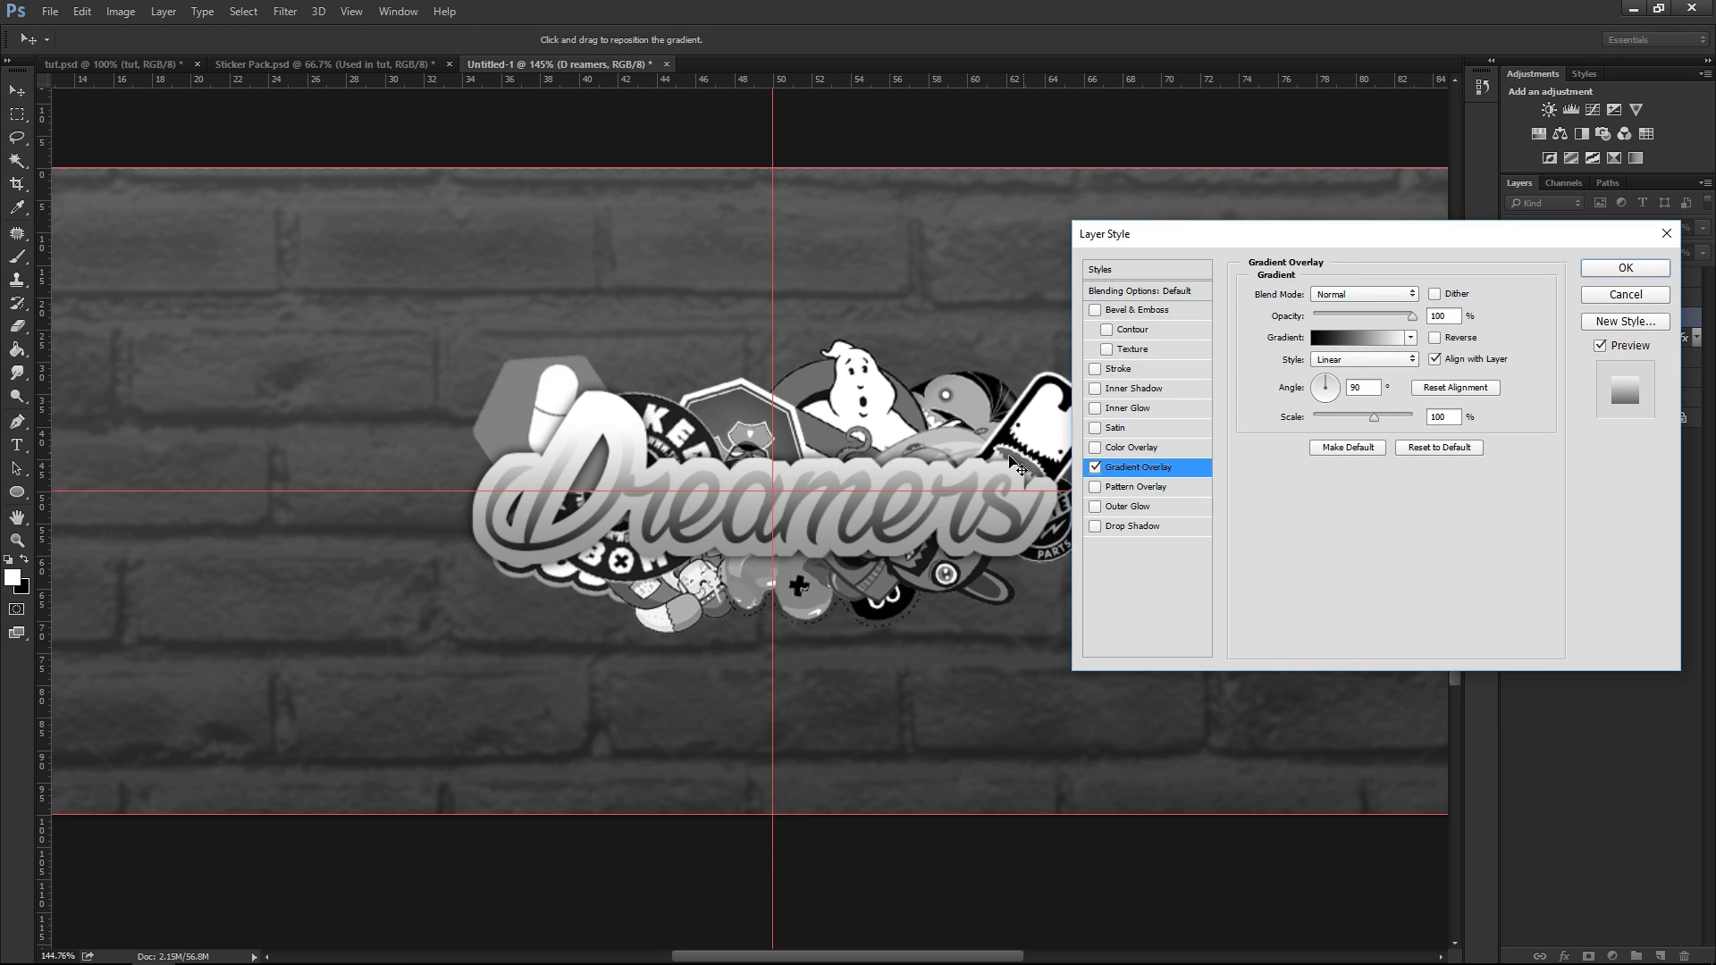
left_click_drag(1050, 448, 972, 438)
left_click_drag(1374, 418, 1348, 419)
left_click_drag(859, 422, 861, 441)
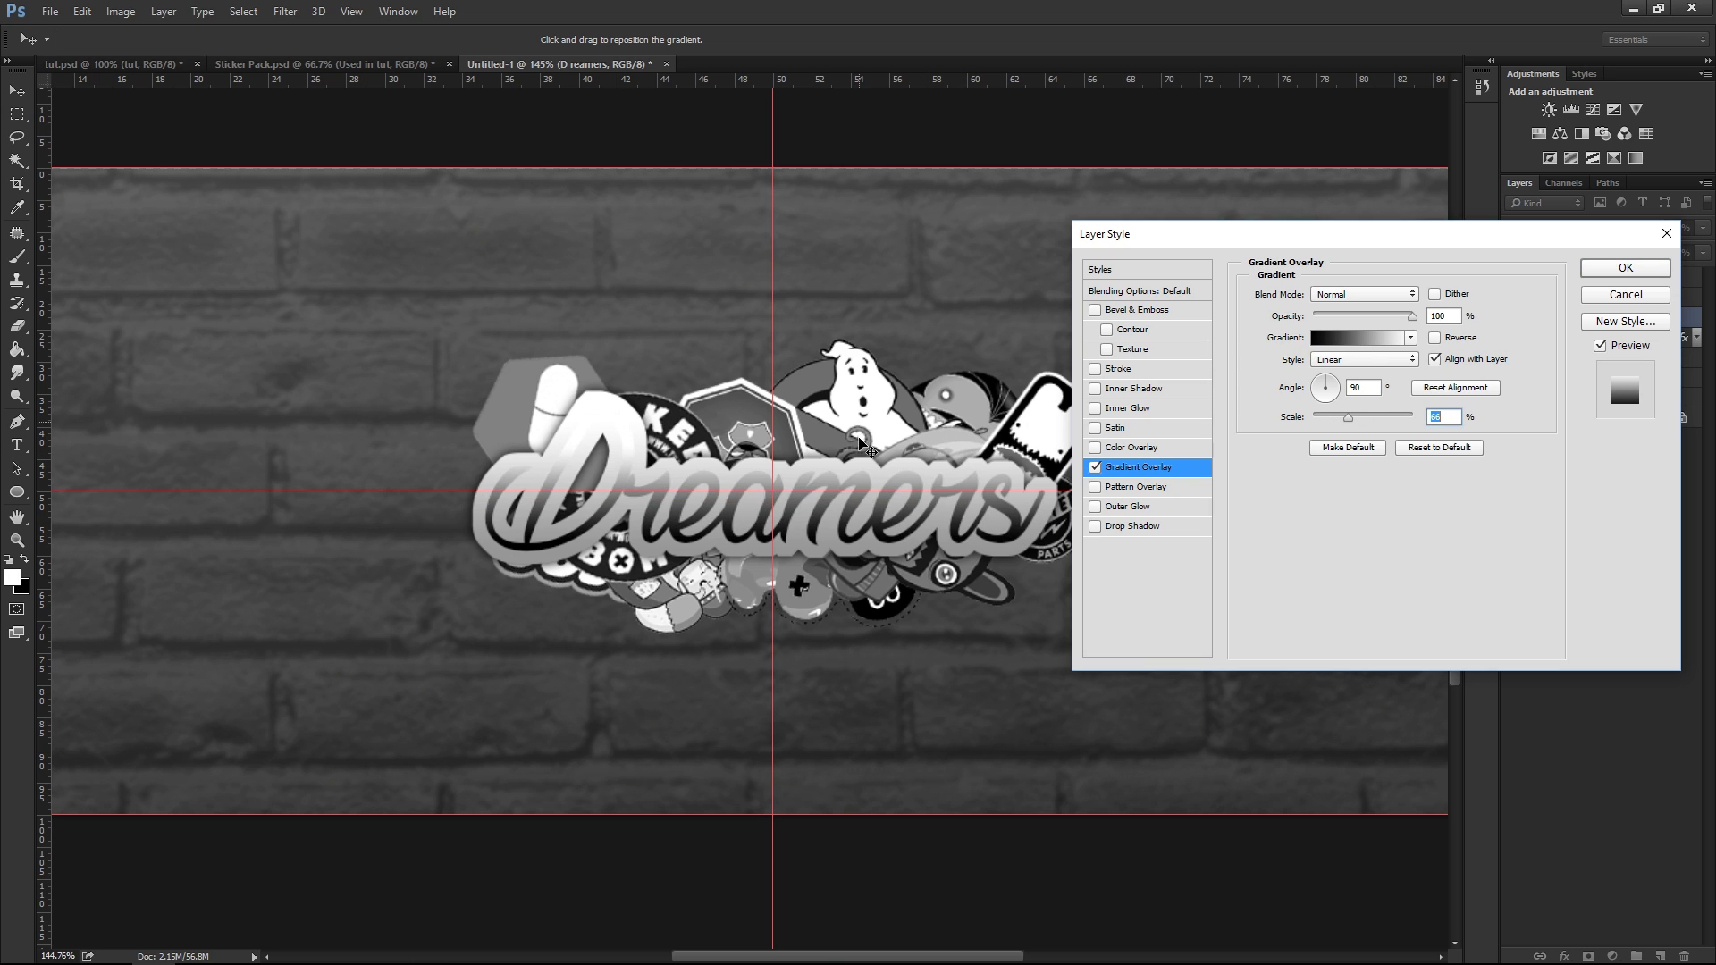
Set the gradient overlay's blend mode to Overlay and lower its opacity to about 30%
left_click(1363, 294)
left_click(1317, 472)
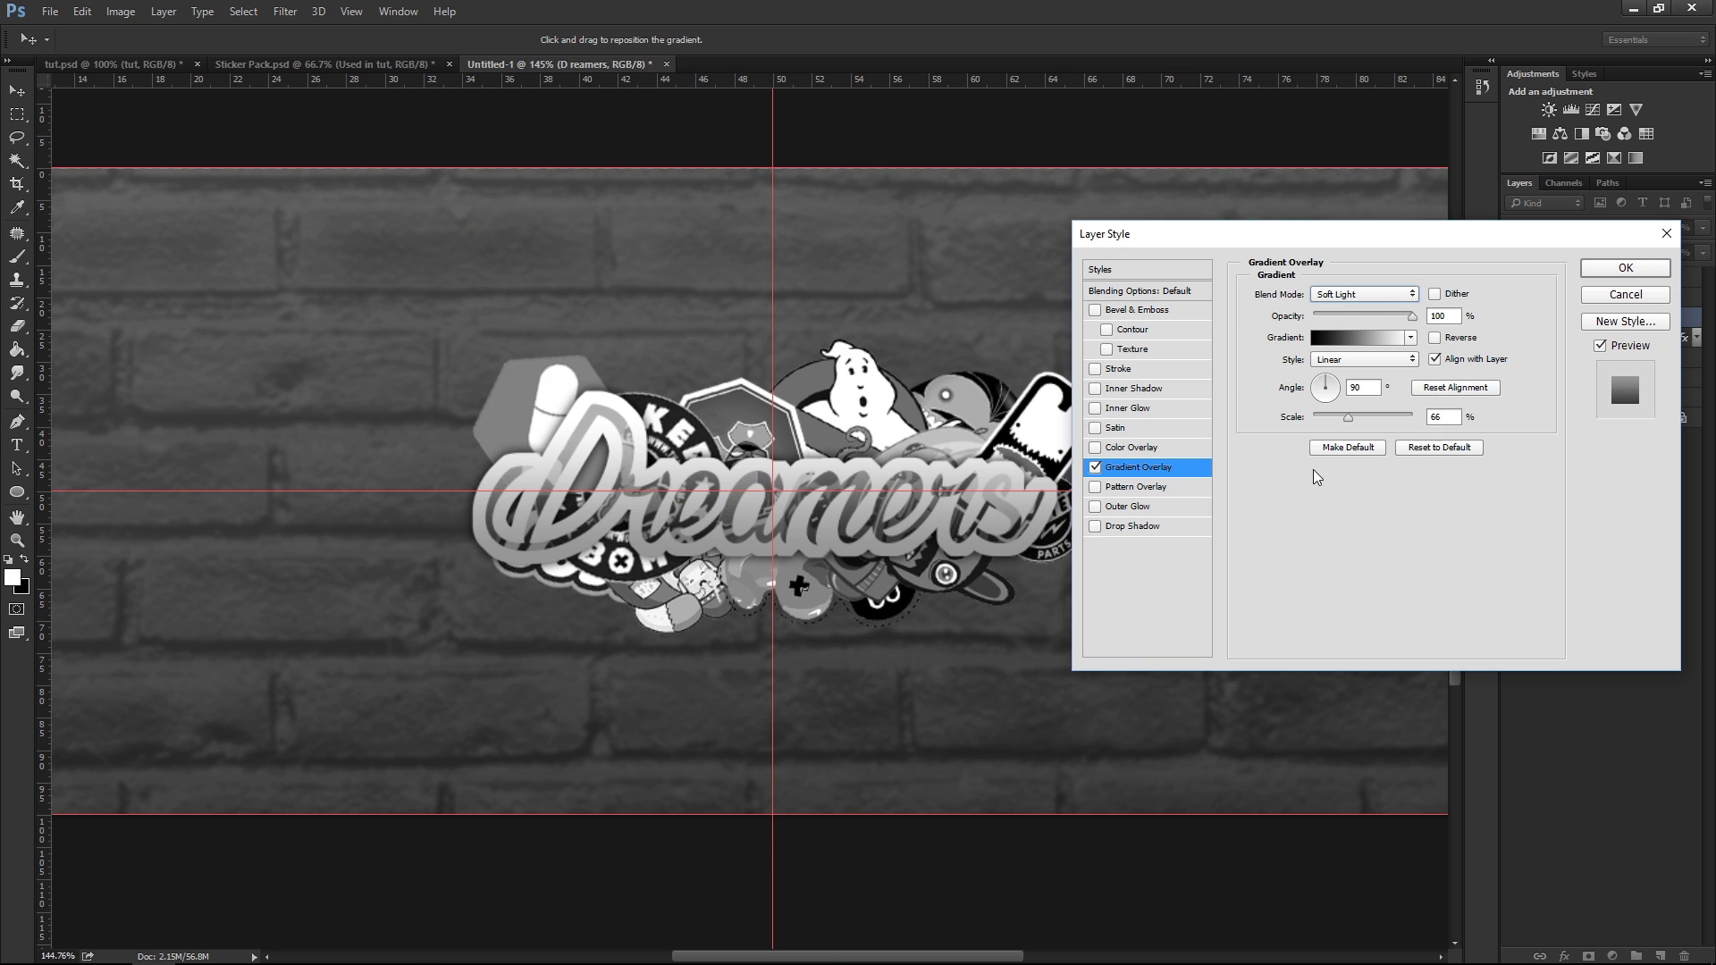
key("Up")
left_click_drag(1413, 315, 1343, 318)
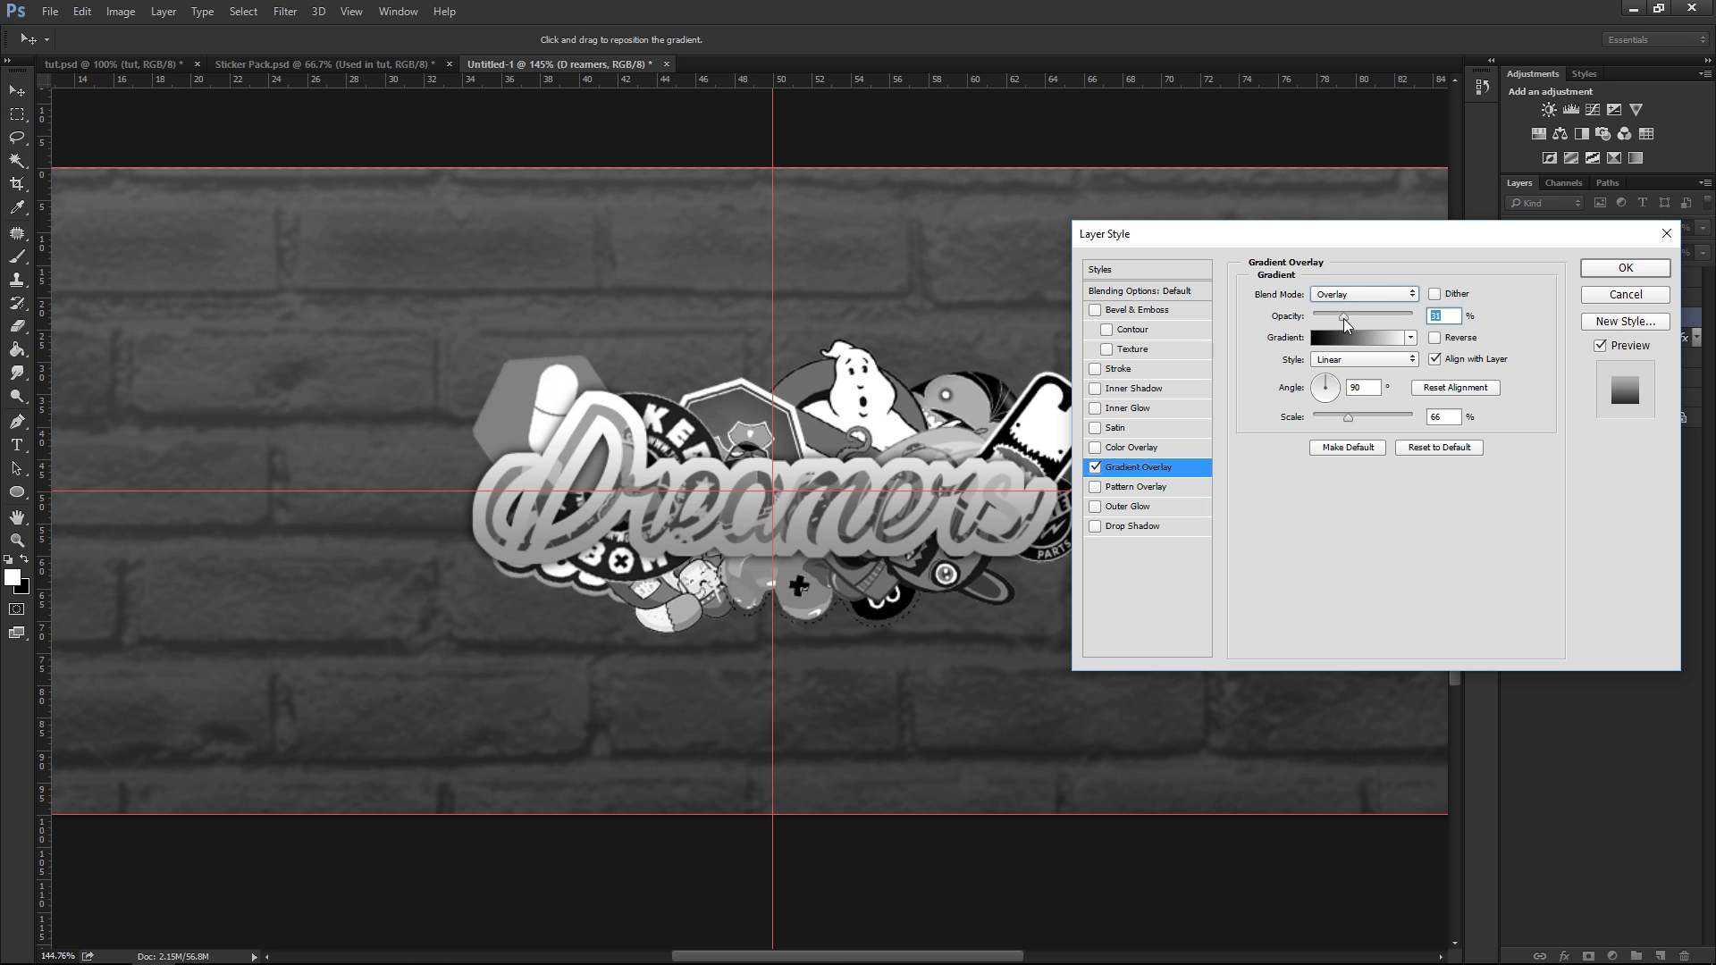
Try a black Multiply drop shadow on the Dreamers text with 0 px distance, 7 px size and 32% opacity
left_click(1095, 525)
left_click(1131, 526)
left_click_drag(1380, 323, 1411, 318)
left_click_drag(1322, 373, 1321, 417)
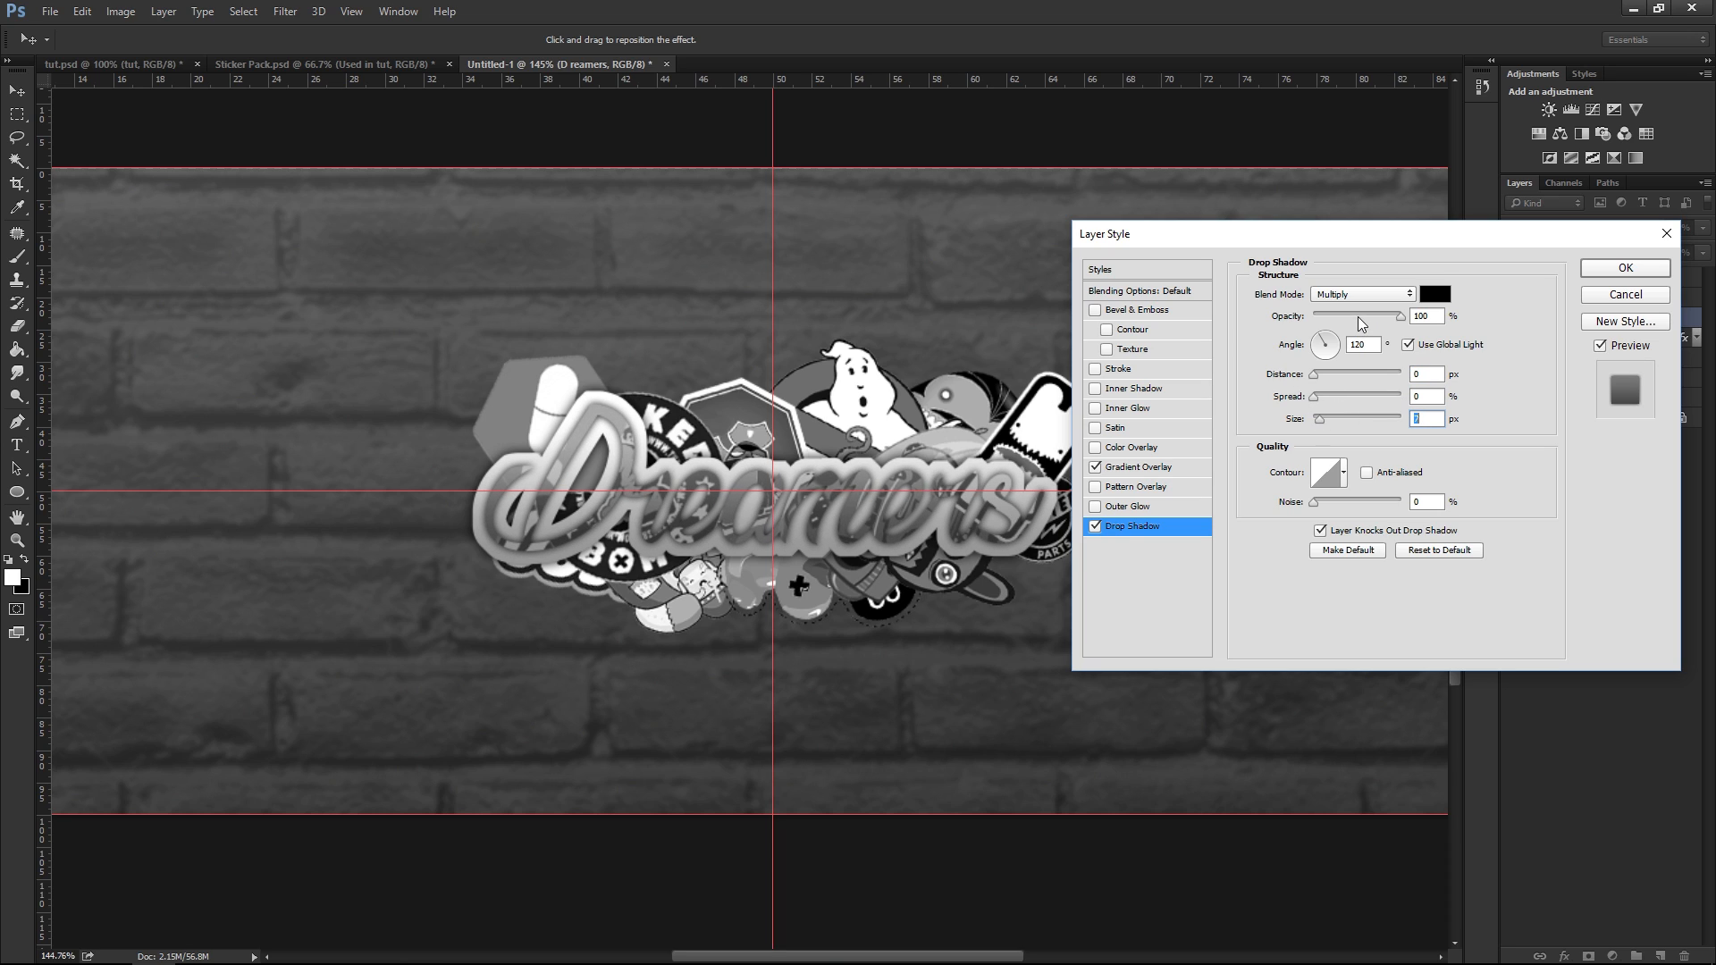
left_click_drag(1360, 323, 1334, 317)
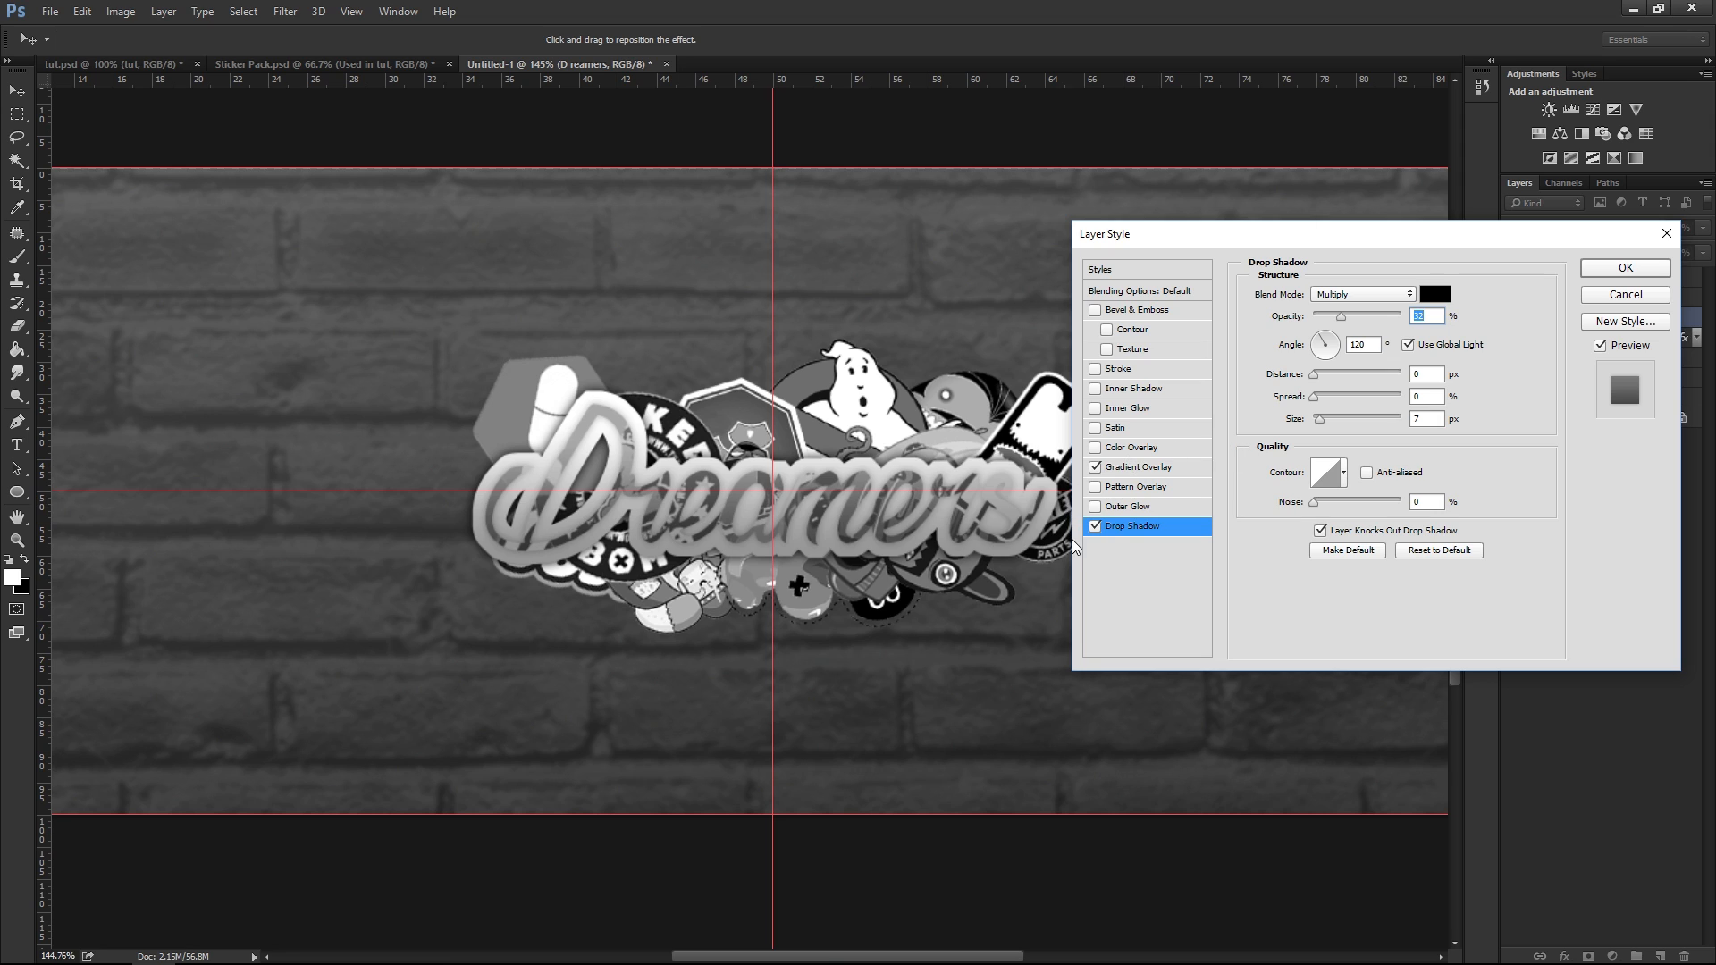
left_click(1096, 527)
Apply the layer style and recolour the whole Dreamers text to a darker grey
left_click(1626, 269)
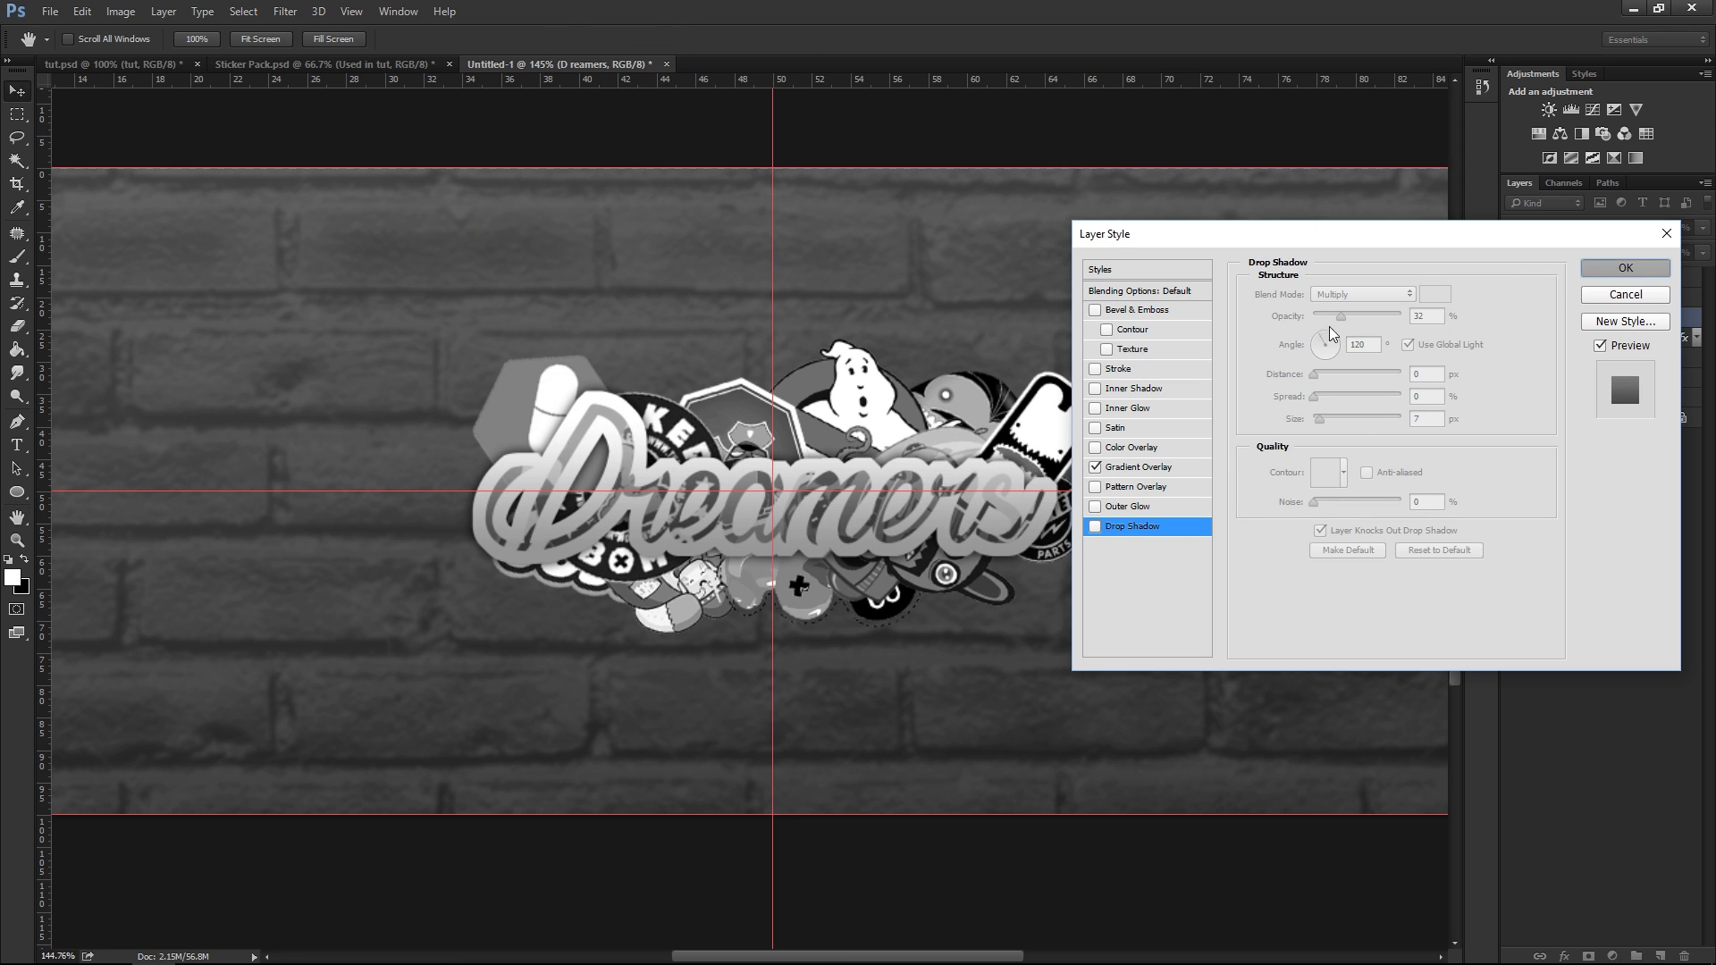
left_click(13, 449)
left_click(796, 529)
key("ctrl+a")
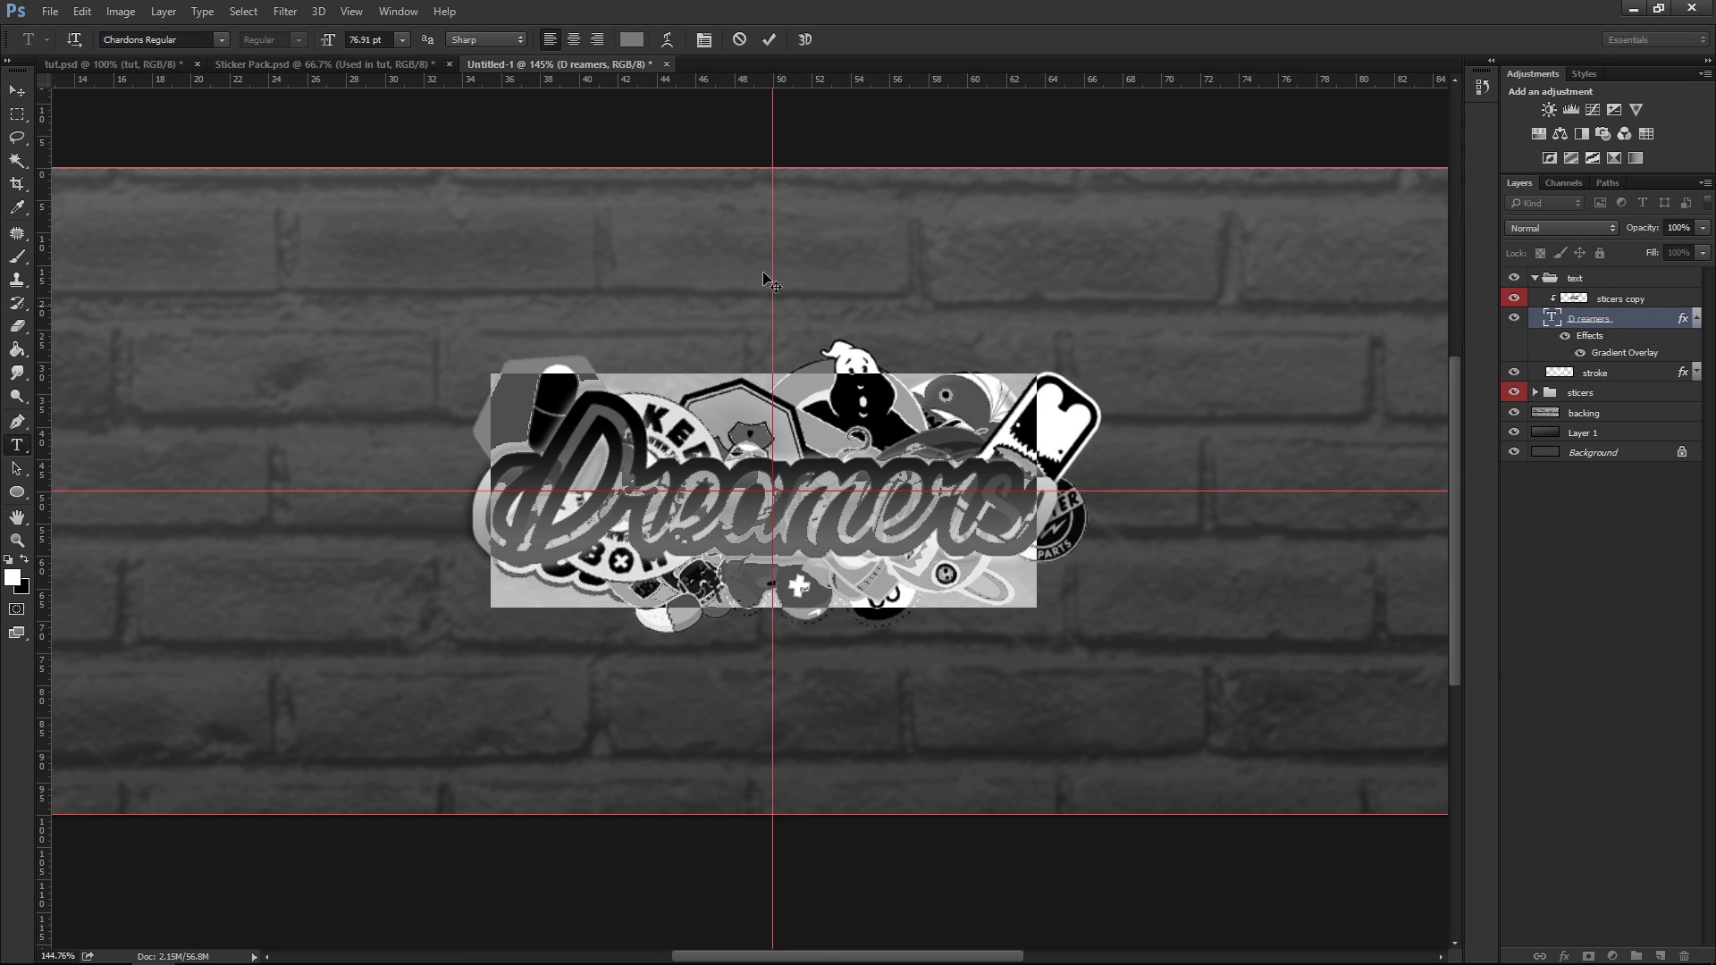
left_click(638, 40)
left_click_drag(1085, 491, 1060, 539)
left_click(1493, 363)
left_click(768, 40)
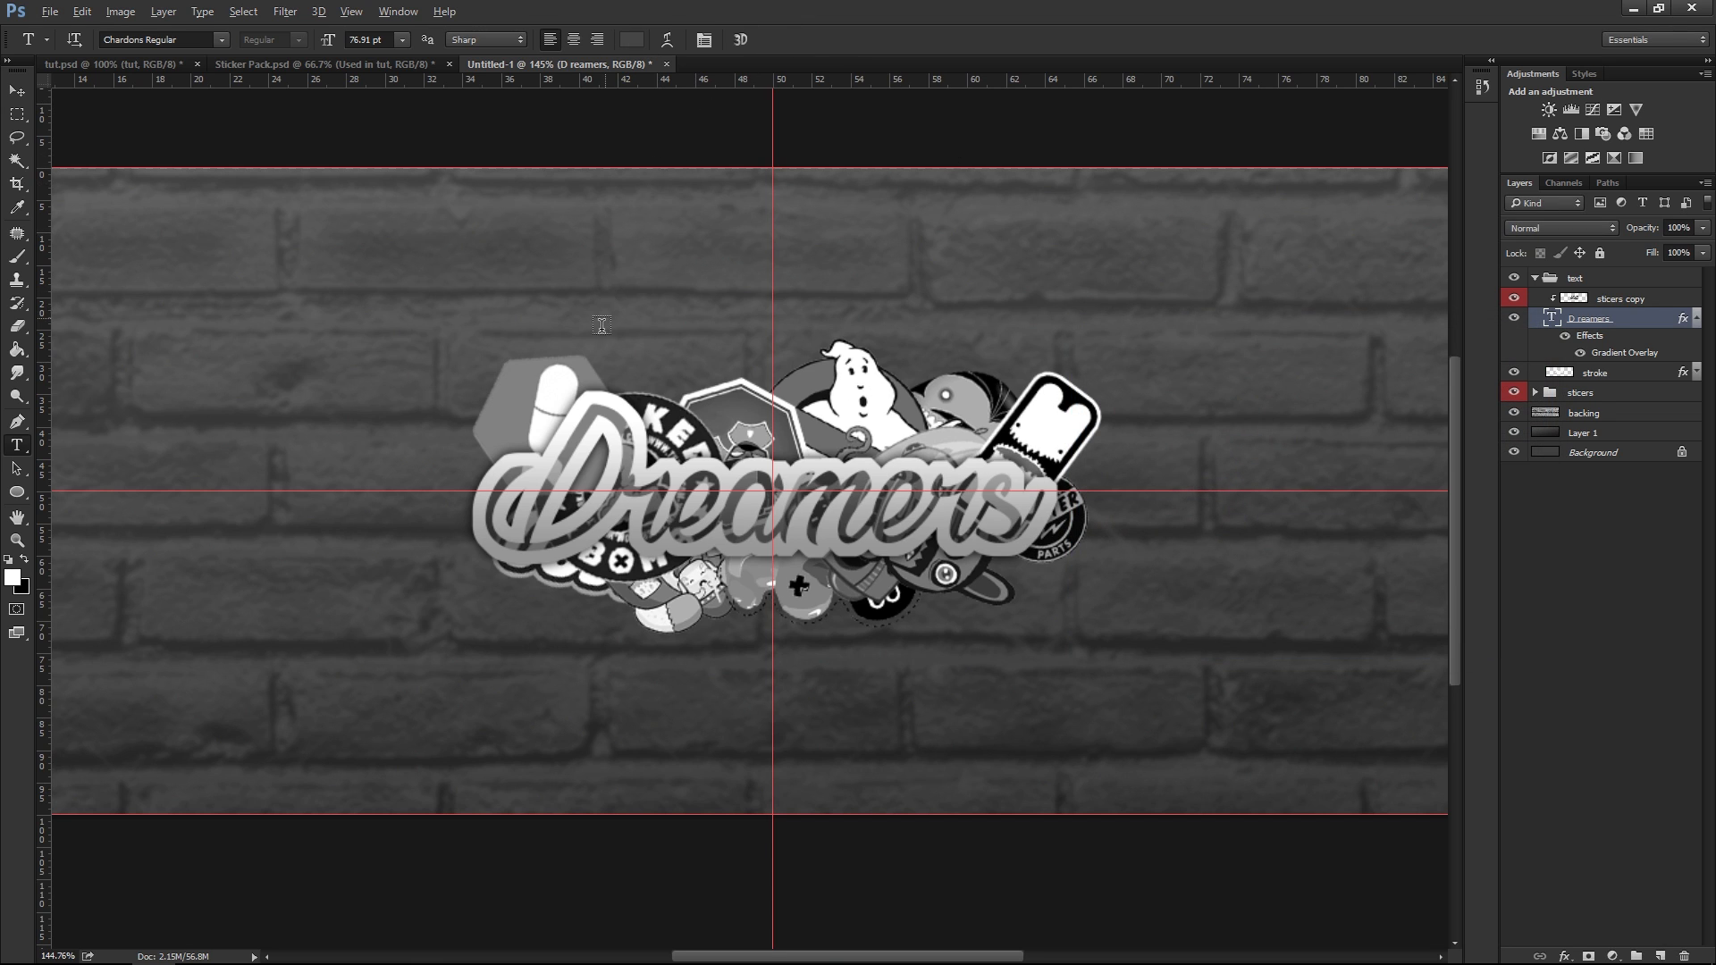
Hide the guides to show the clean header and collapse the Dreamers layer's effects list
key("ctrl+0")
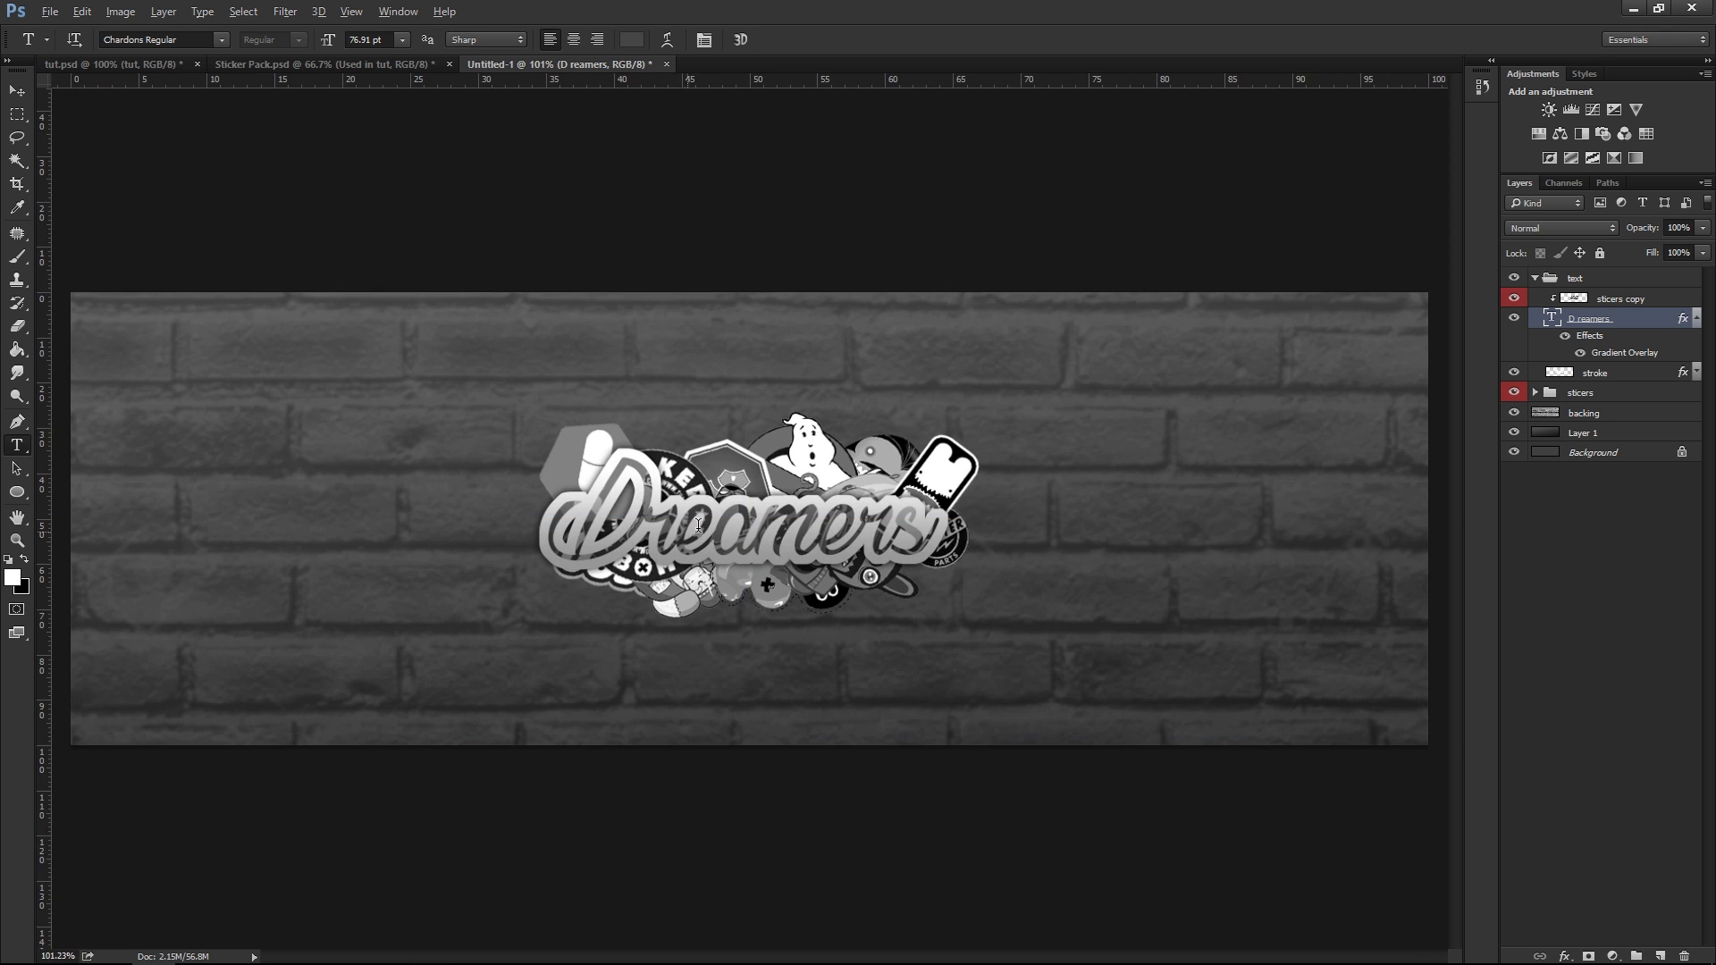
scroll(734, 469, "down", 1)
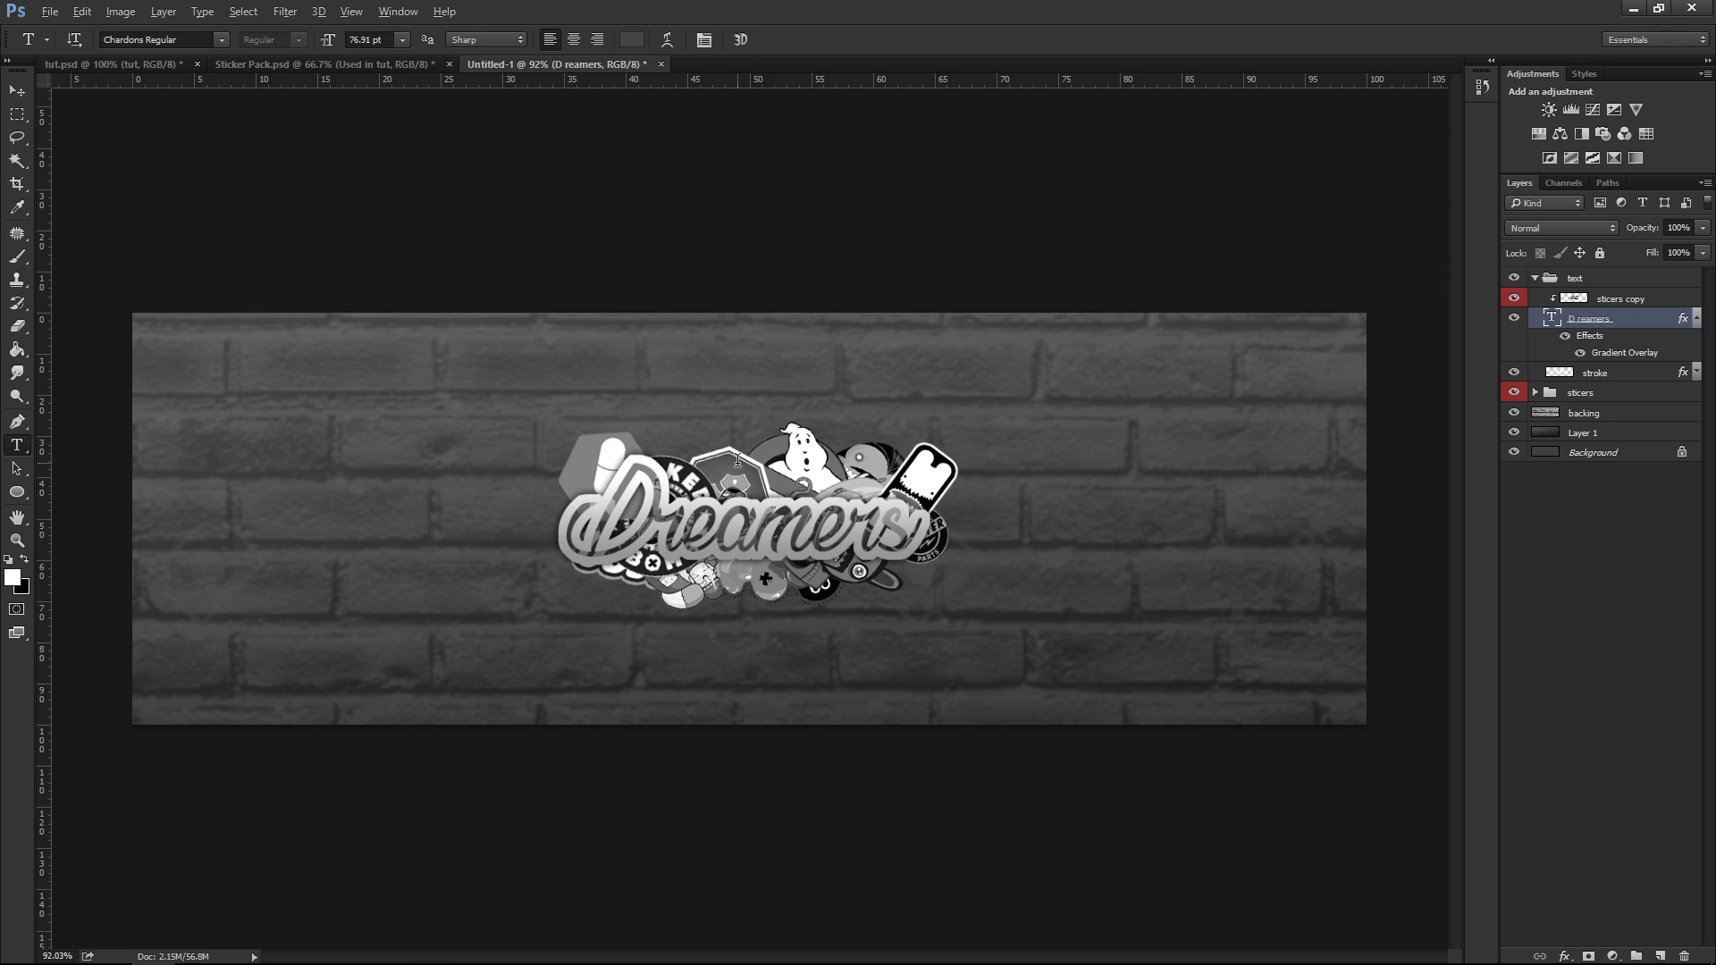
left_click(20, 92)
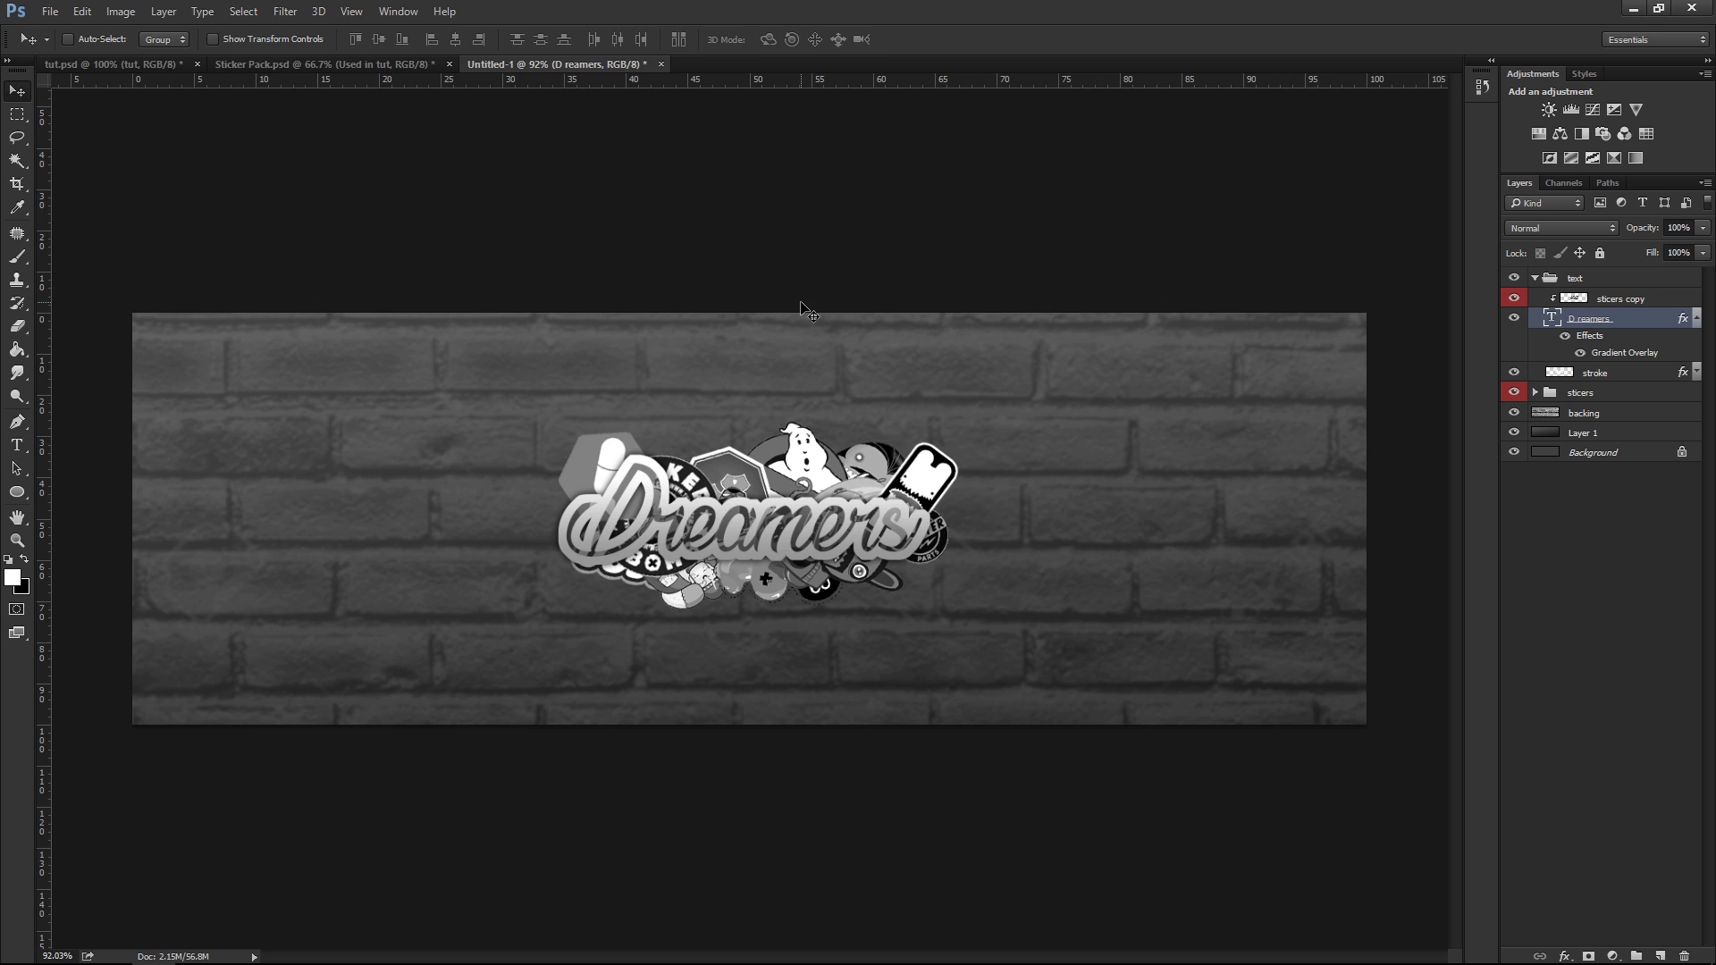
left_click(1695, 319)
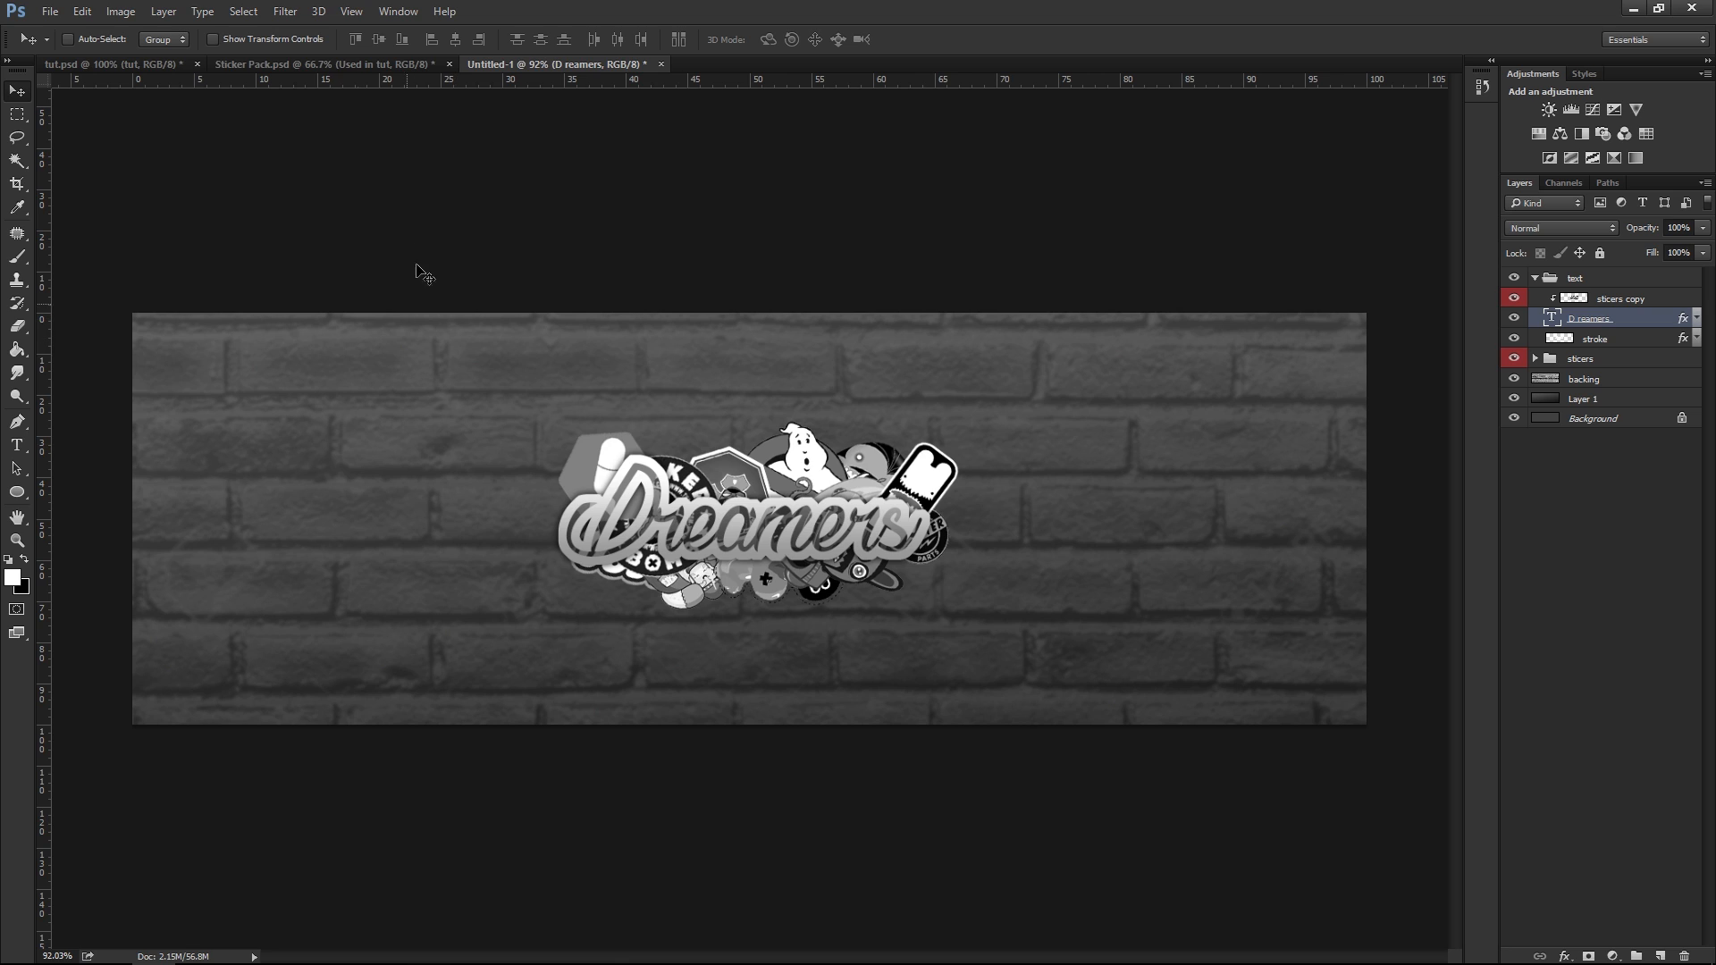
Examine the finished reference header in tut.psd and return to the Untitled-1 document
left_click(295, 63)
left_click(135, 63)
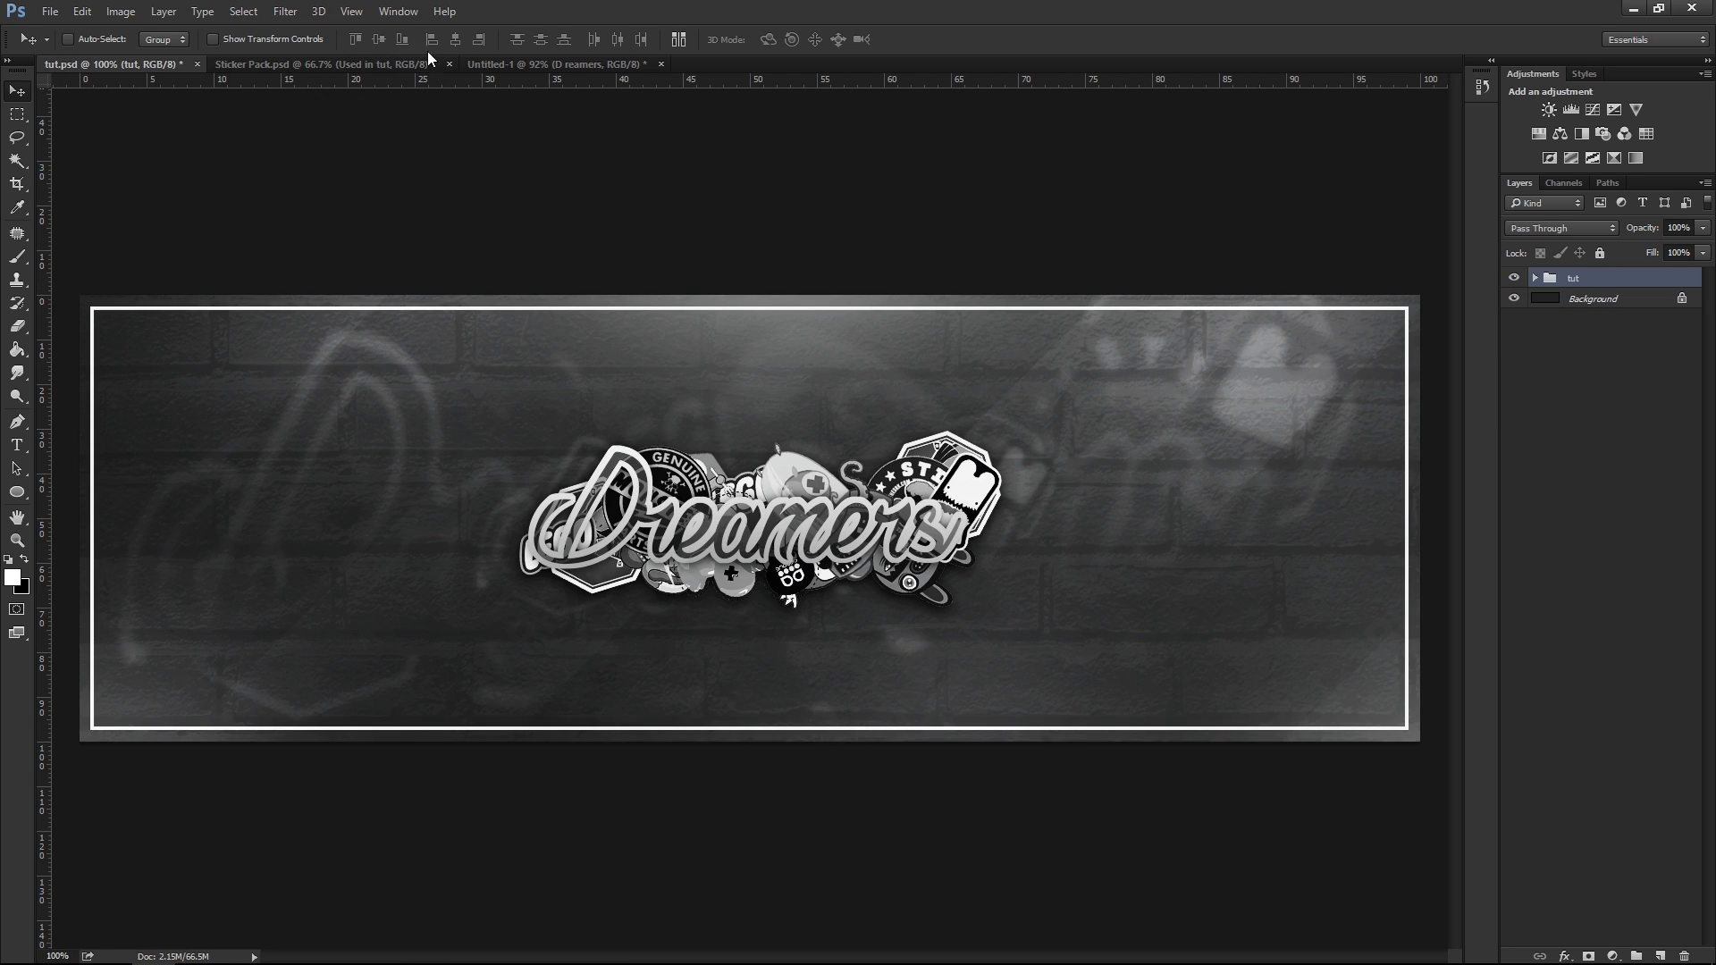
left_click(397, 64)
left_click(518, 63)
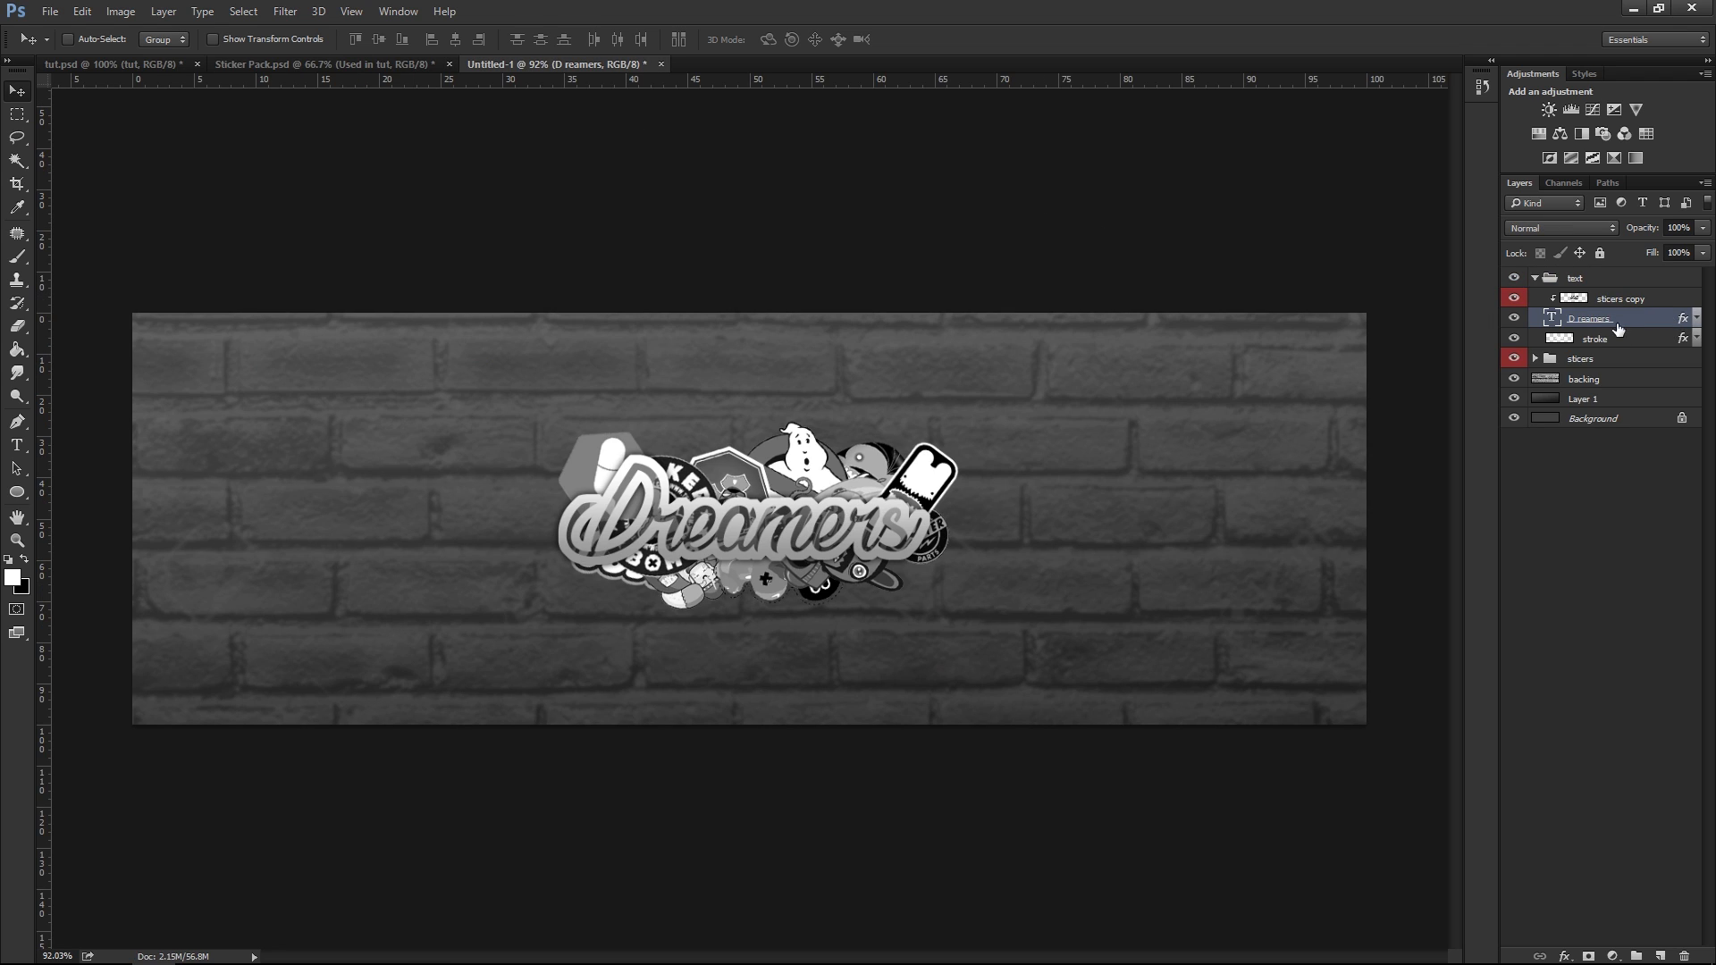
Duplicate the text and sticers groups, merge the copies, place the merged layer below sticers and convert it to a smart object
left_click(1535, 279)
left_click(1586, 302, "shift")
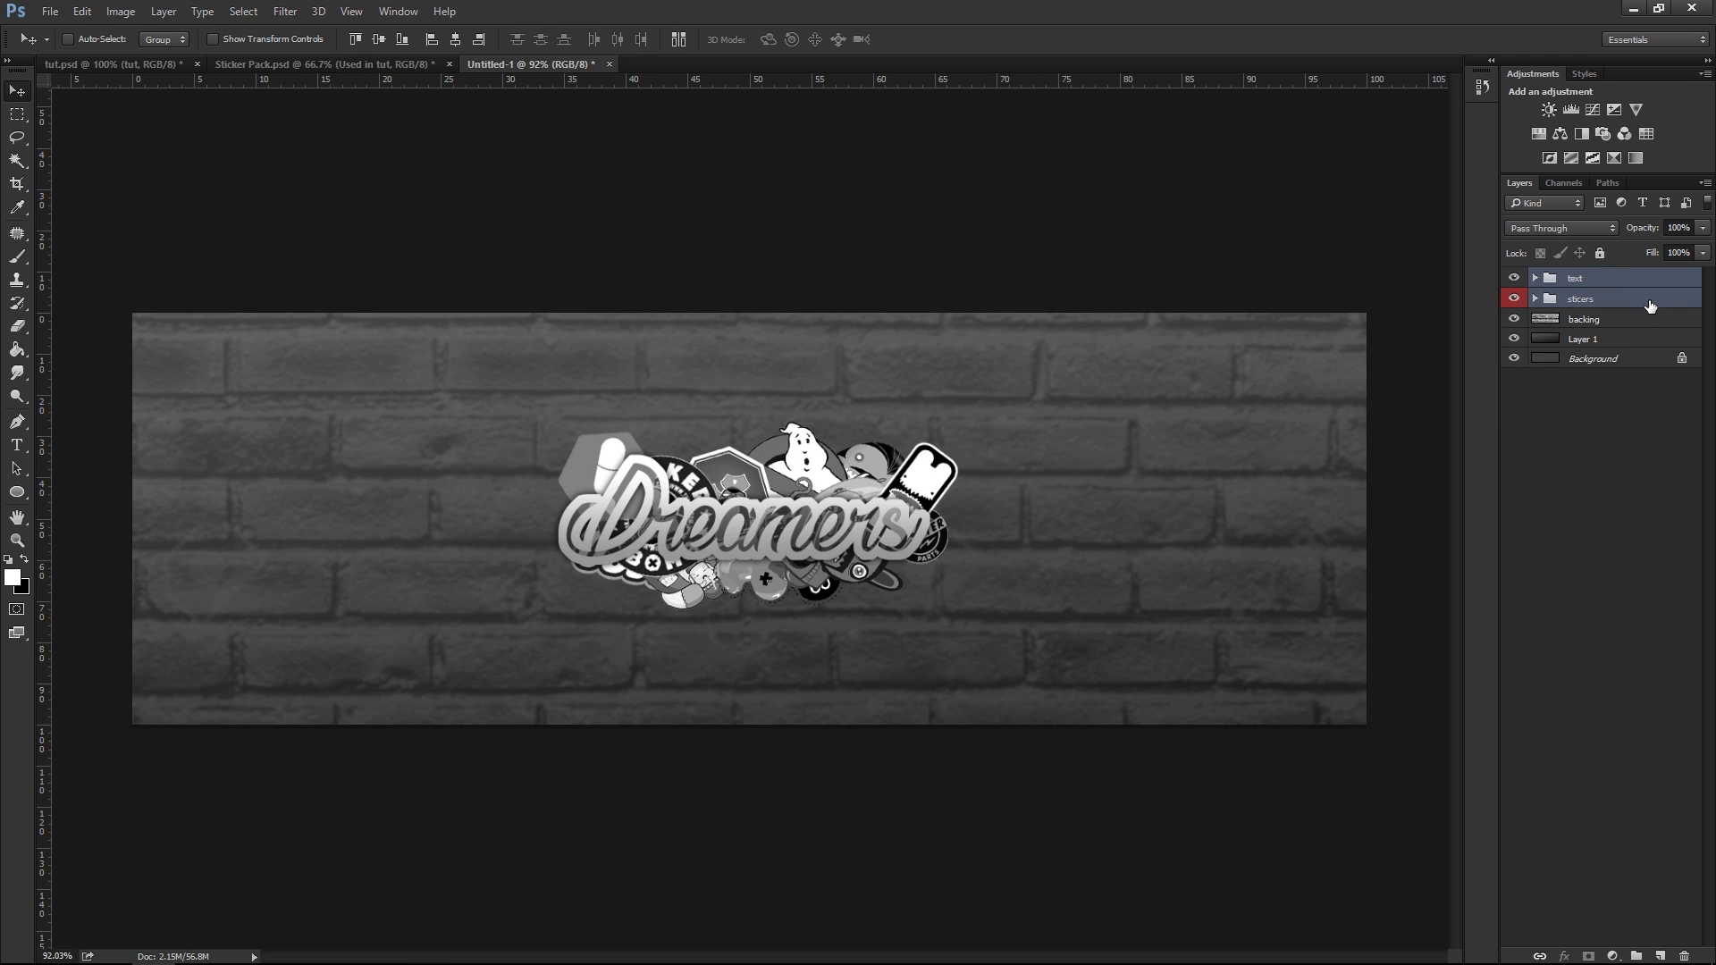
key("ctrl+j")
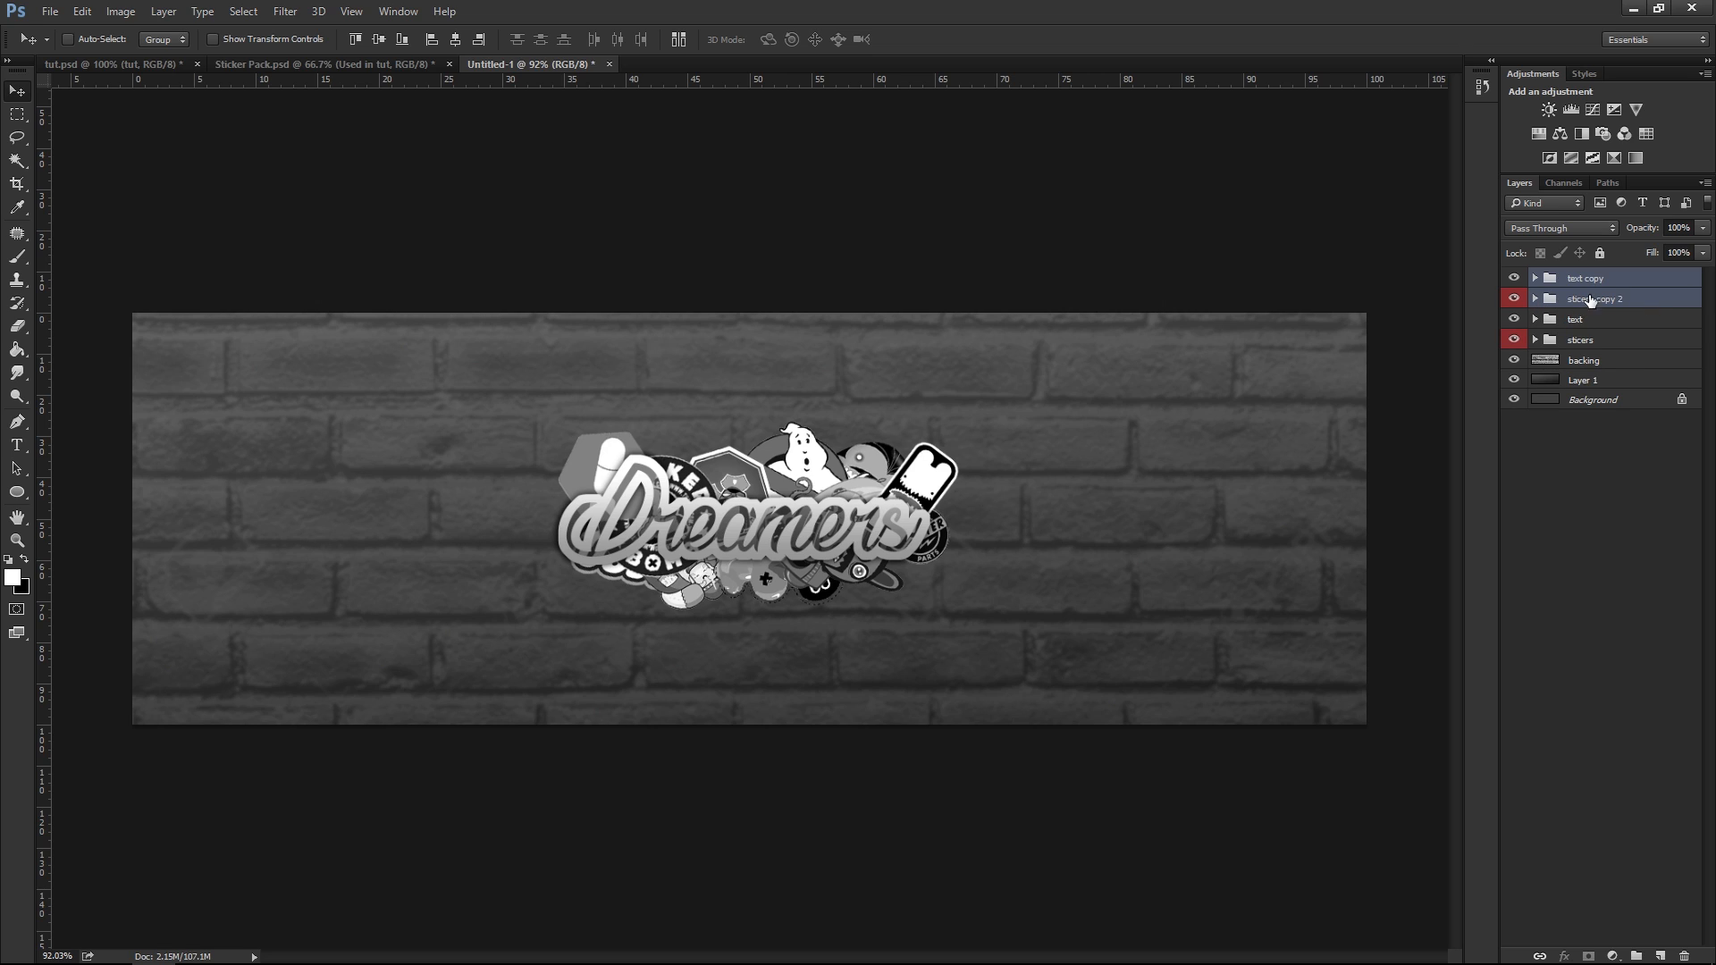
key("ctrl+e")
left_click_drag(1624, 284, 1639, 338)
right_click(1625, 315)
left_click(1568, 438)
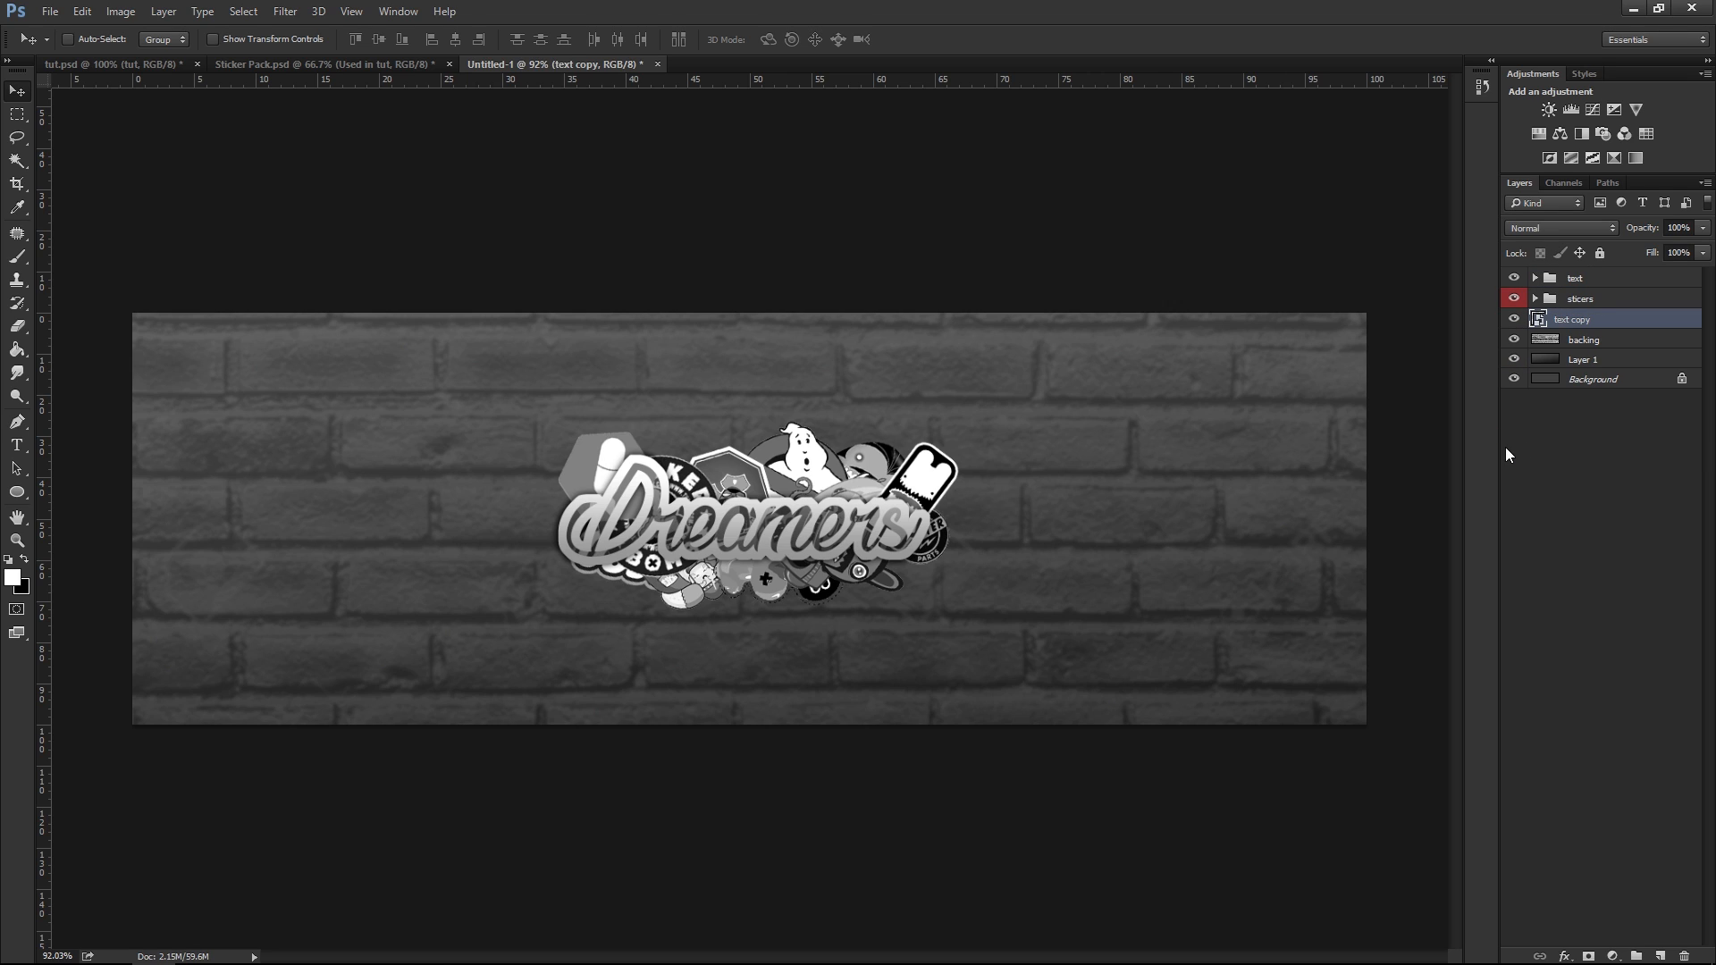
Enlarge the text copy layer to about 205% around the header's centre and rotate it about -2.2 degrees
key("ctrl+t")
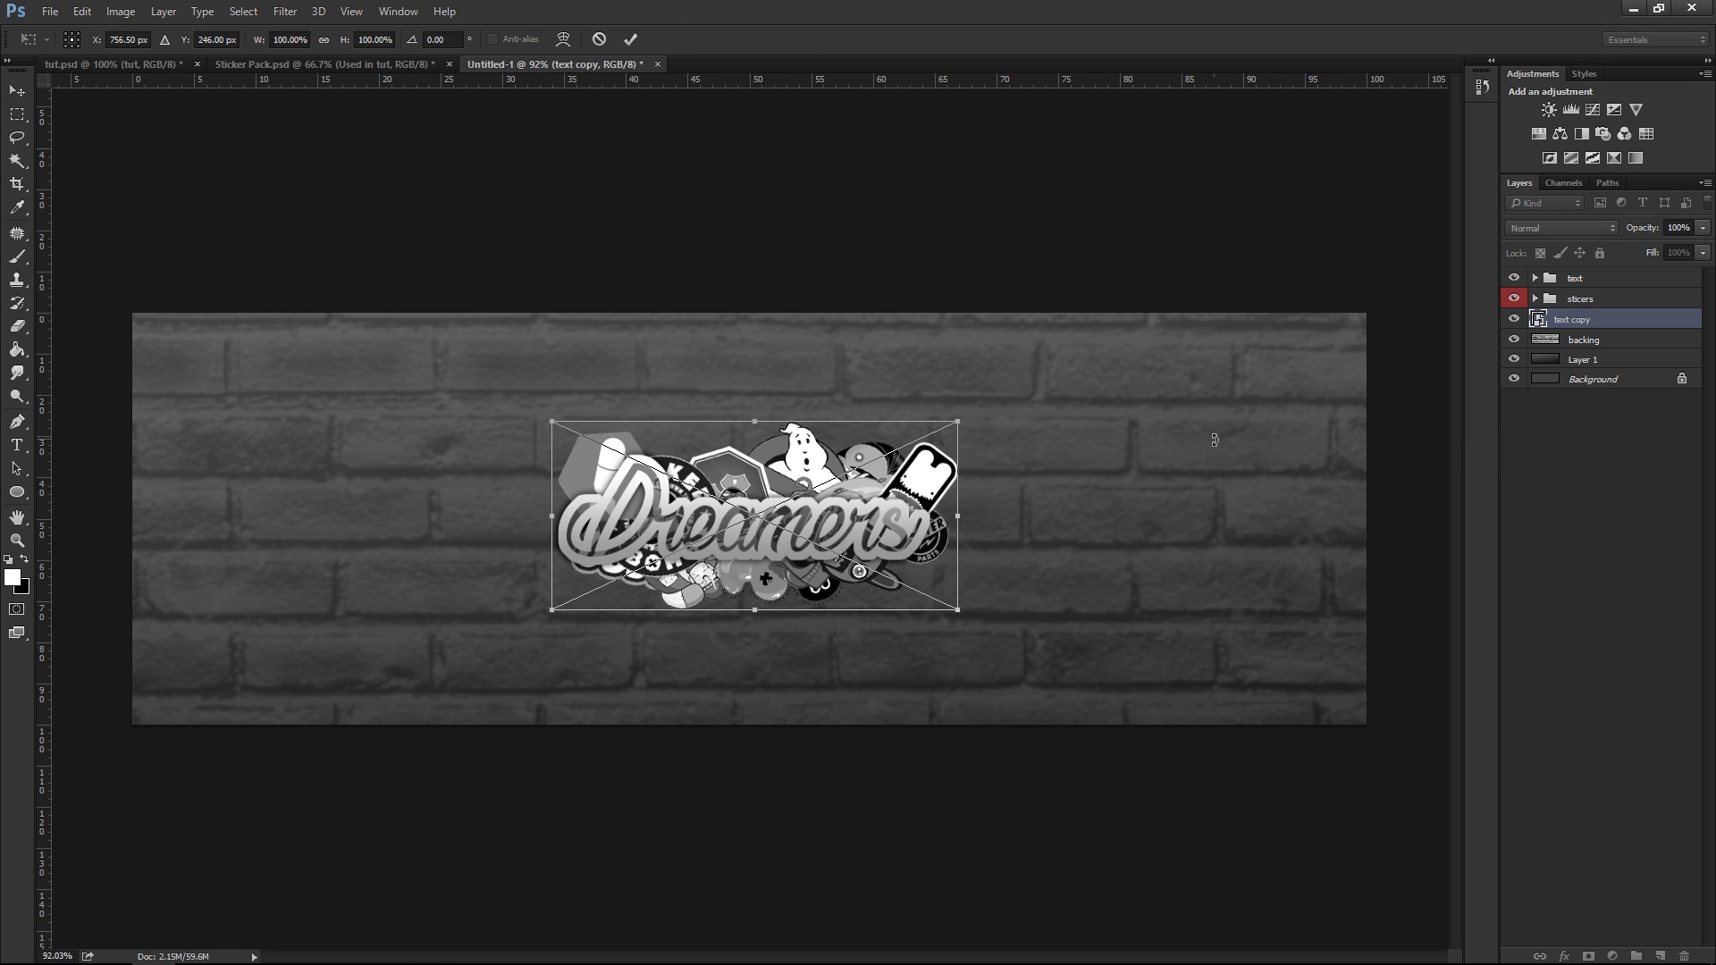
left_click_drag(956, 419, 1187, 287)
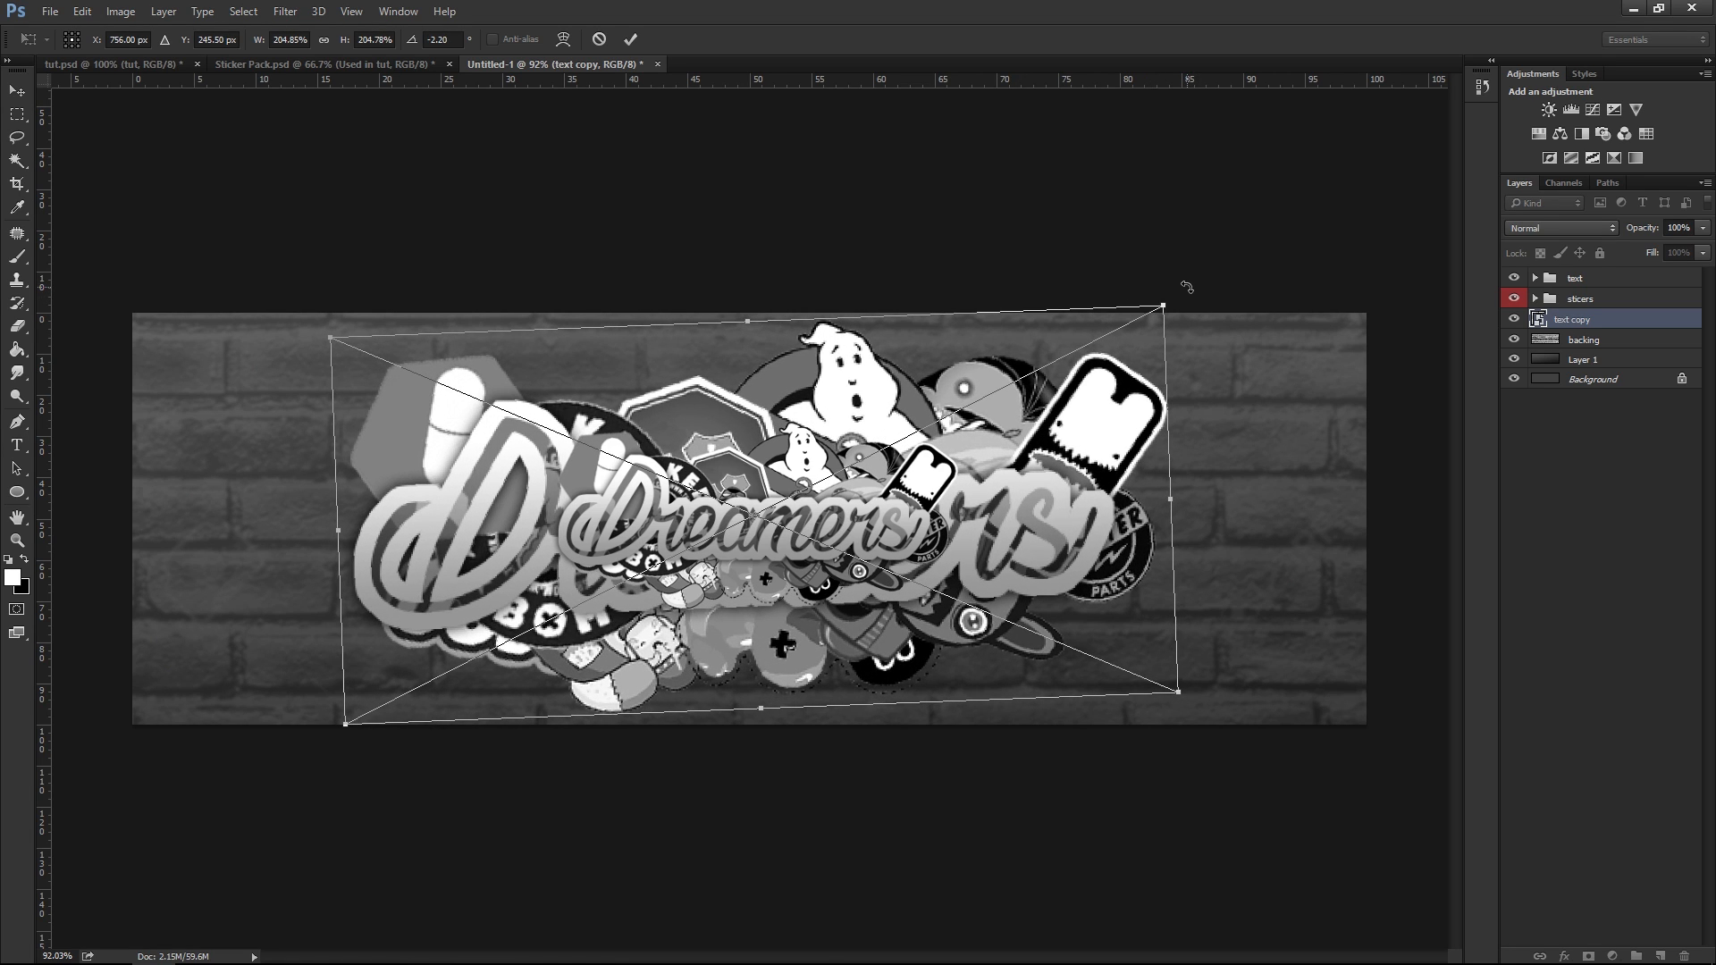
key("Return")
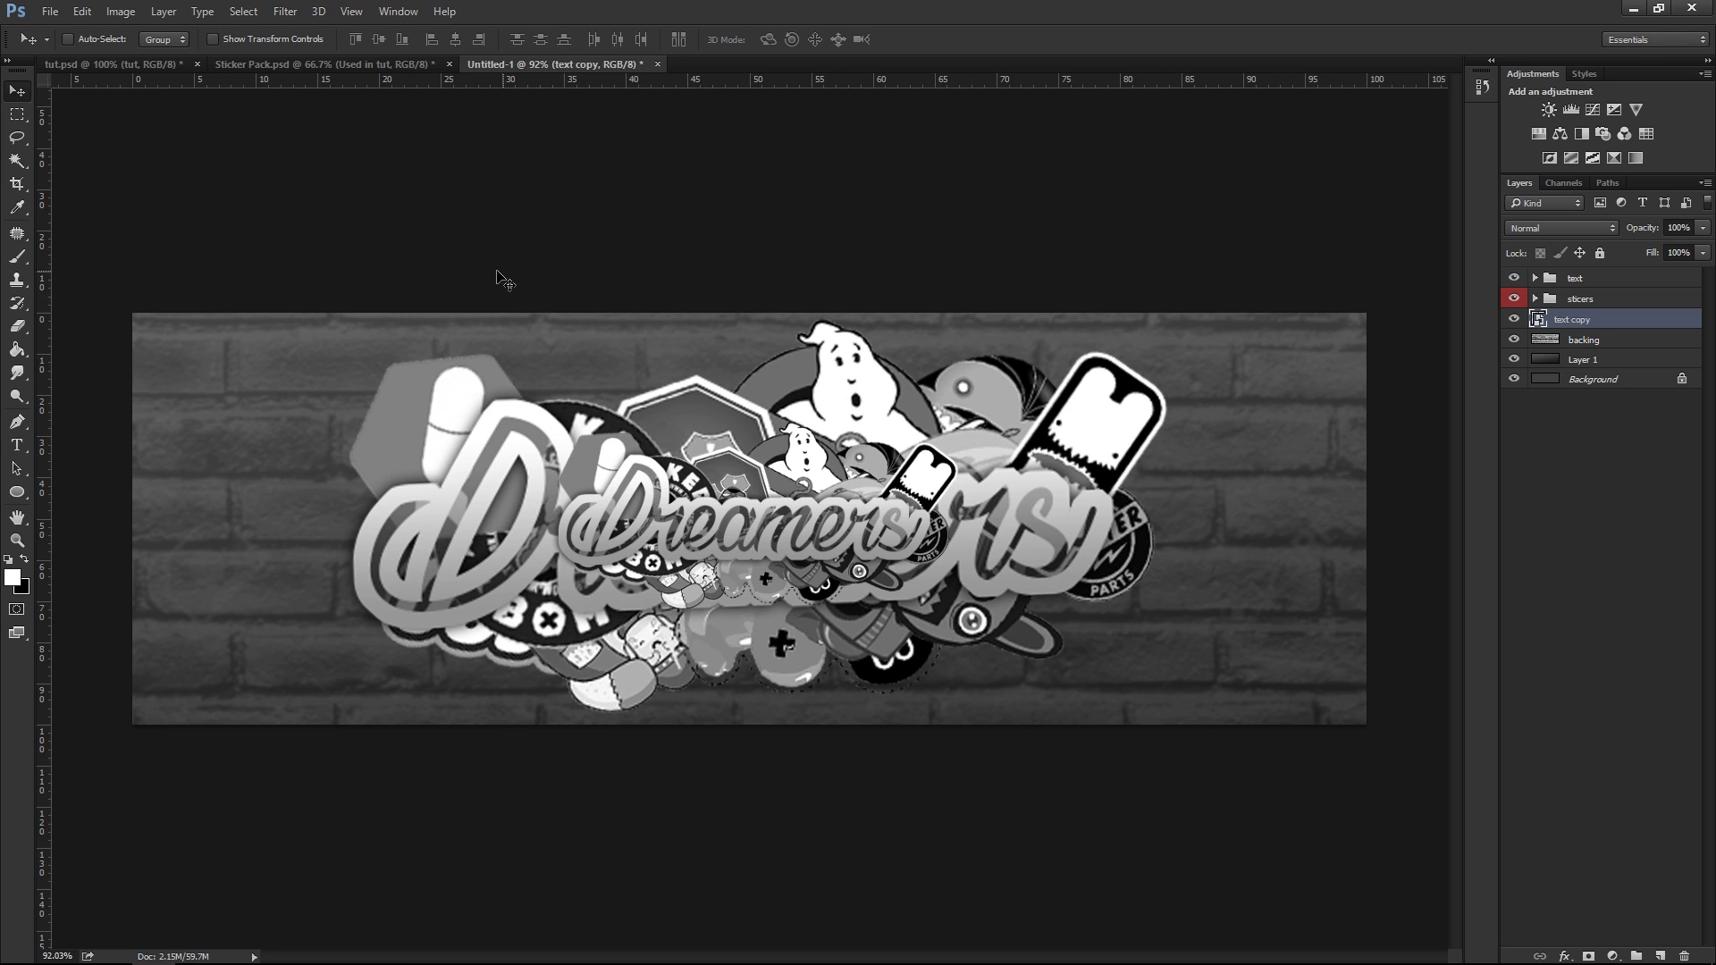
Rasterize the text copy layer and apply a Gaussian Blur with a radius of about 2.6 pixels
right_click(1629, 322)
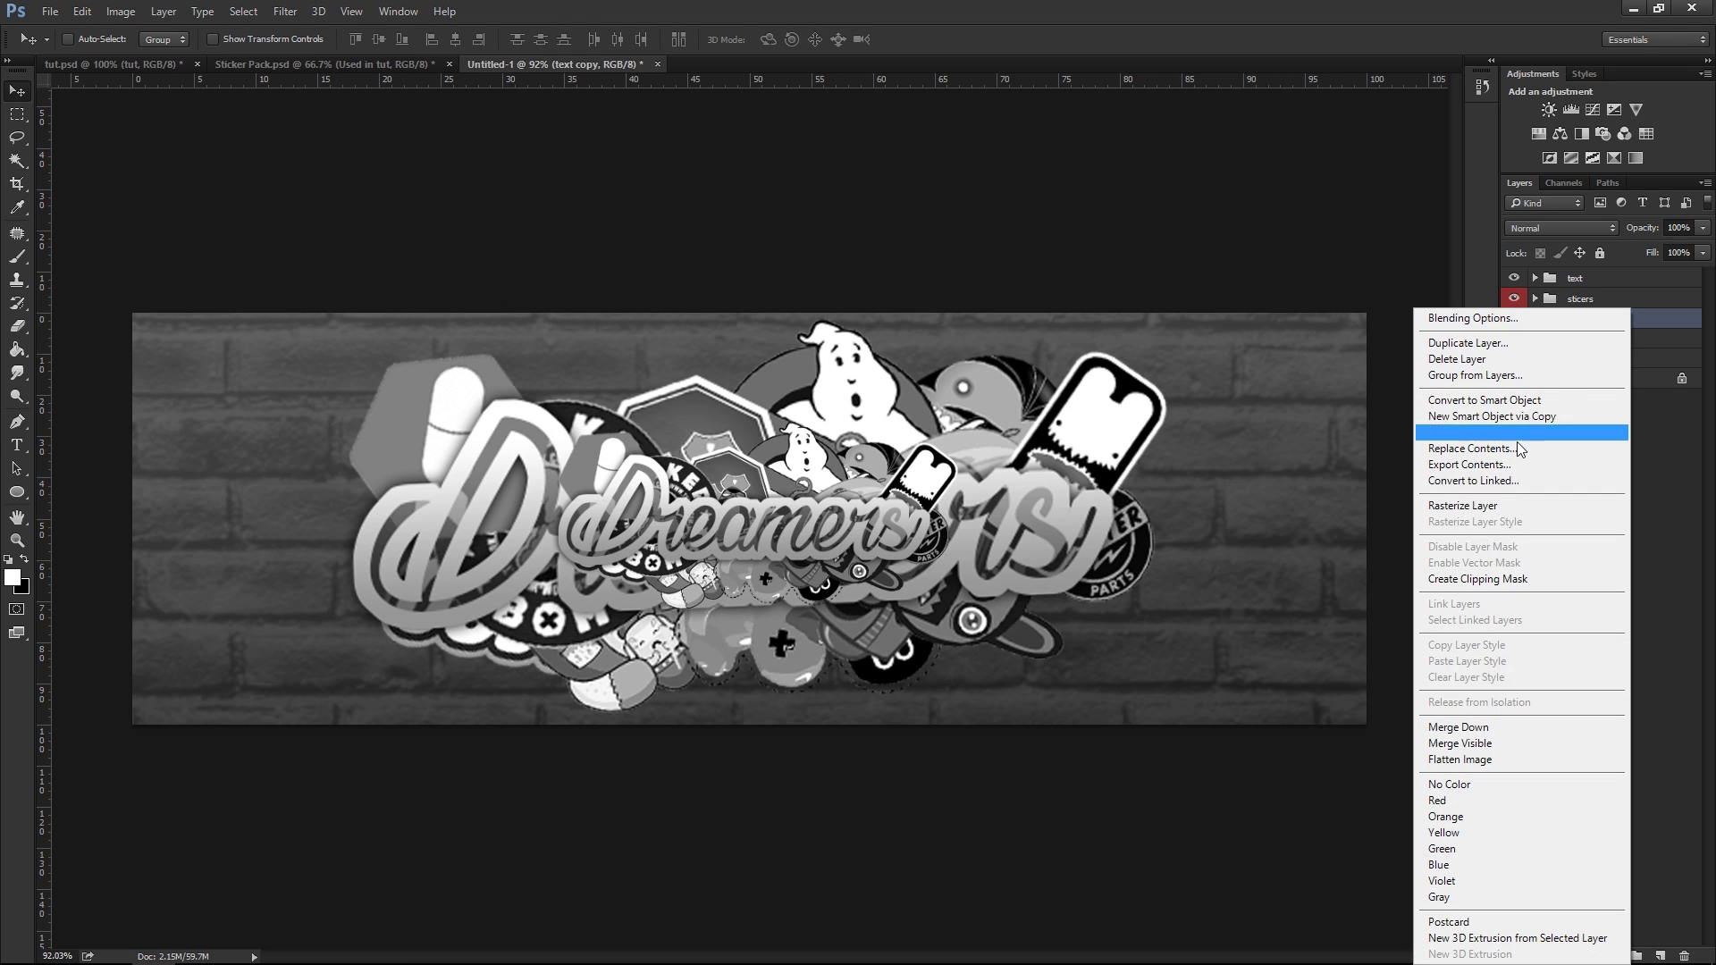
left_click(1455, 509)
left_click(288, 12)
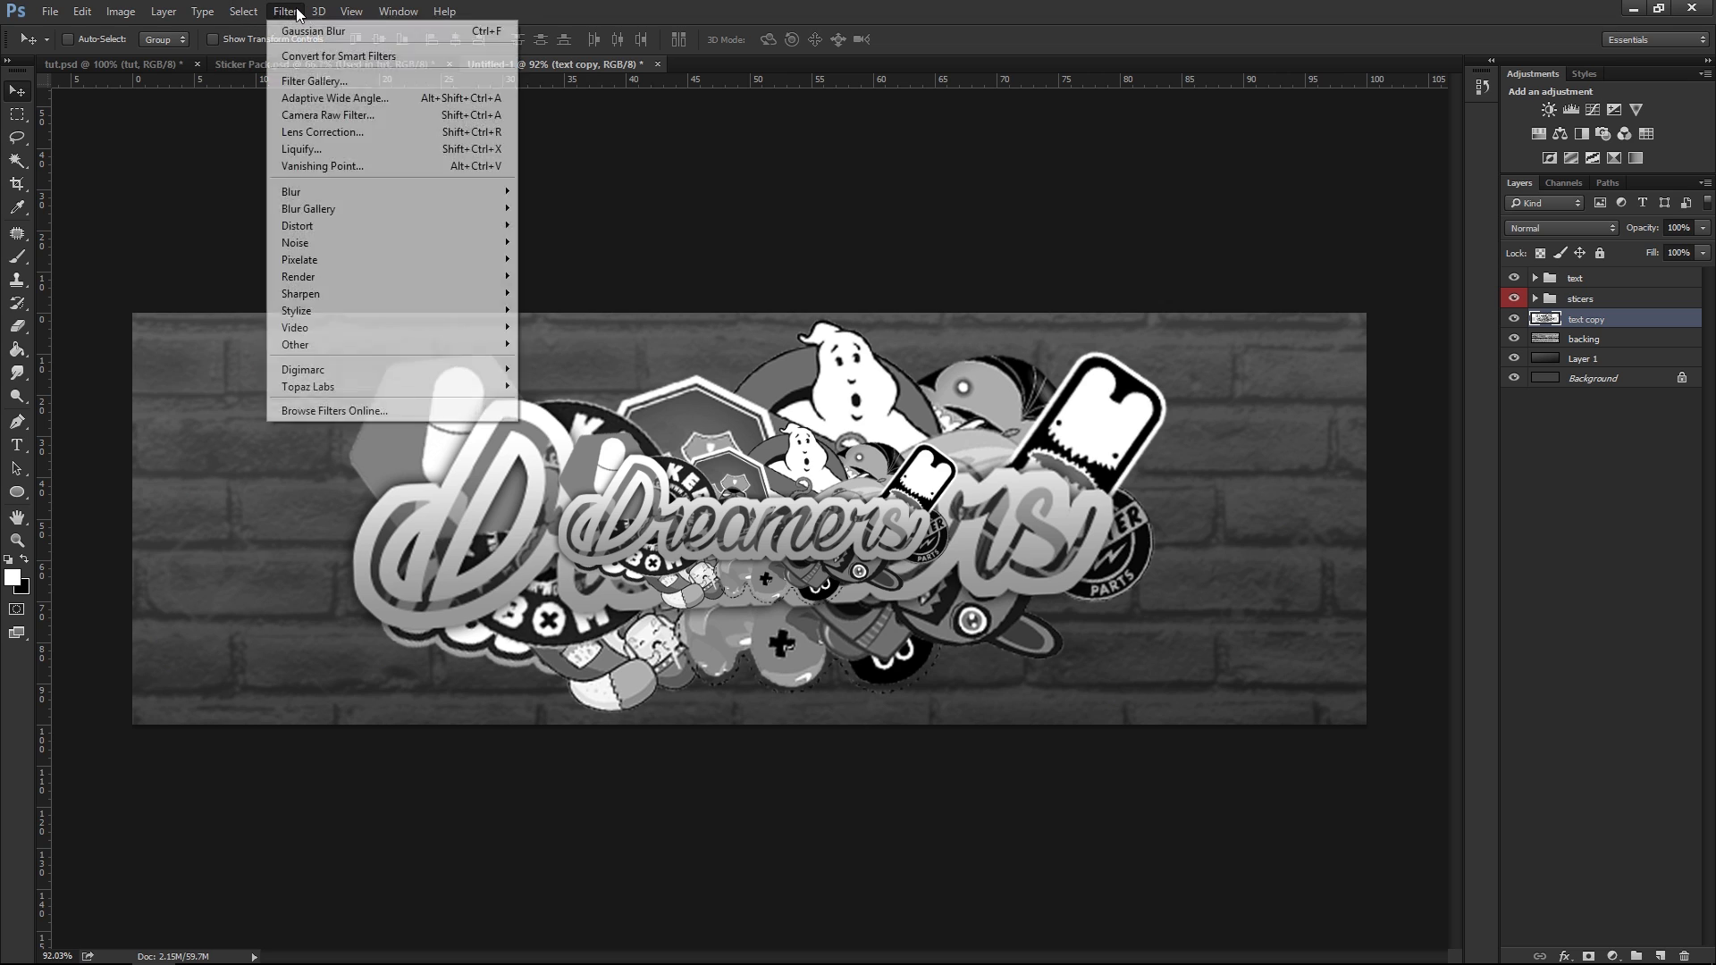
mouse_move(308, 192)
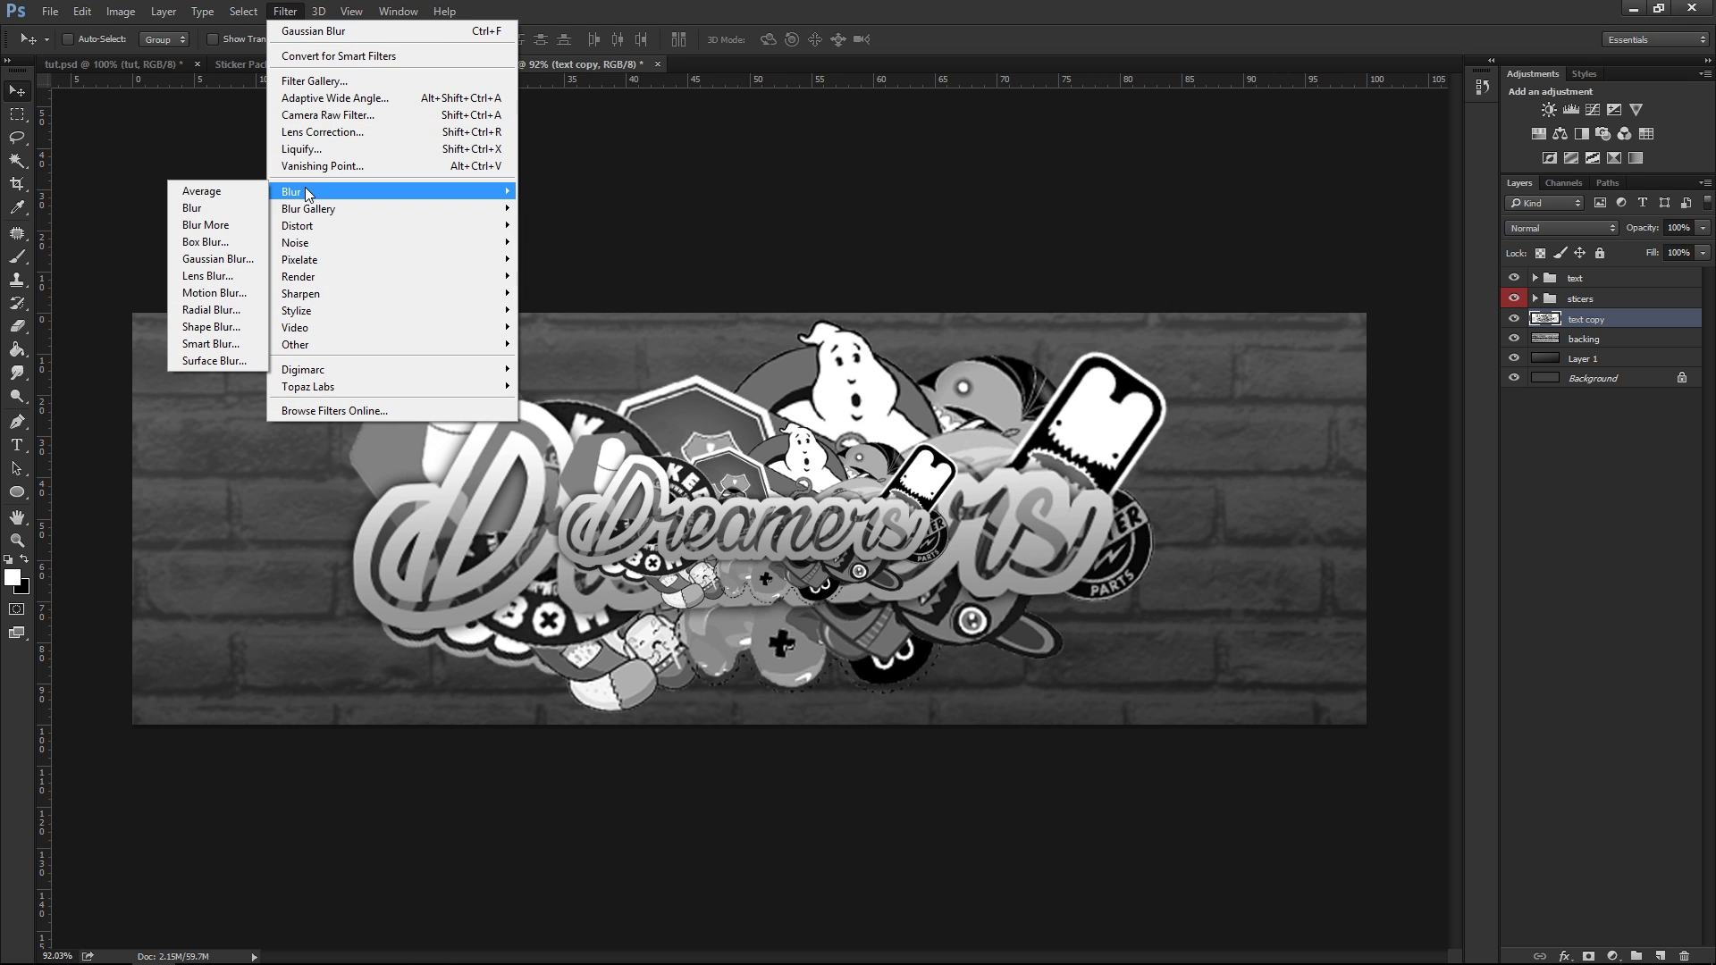
left_click(236, 260)
left_click_drag(563, 219, 1312, 177)
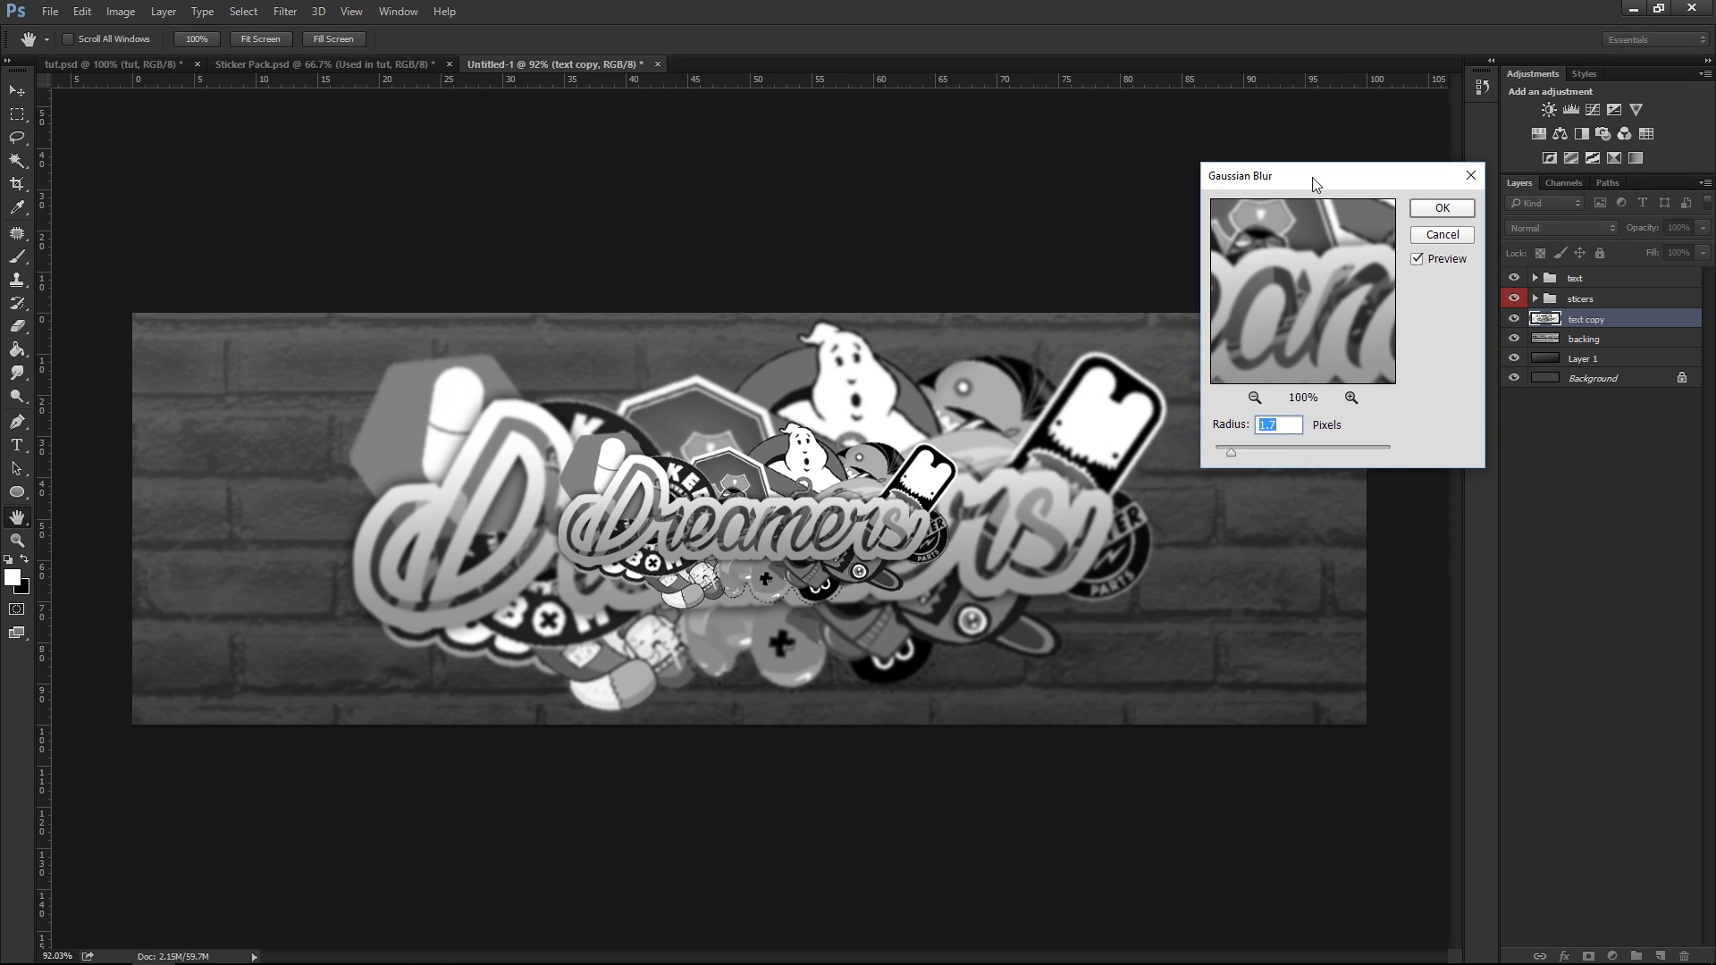
left_click_drag(1237, 450, 1167, 432)
left_click_drag(1296, 441, 1240, 452)
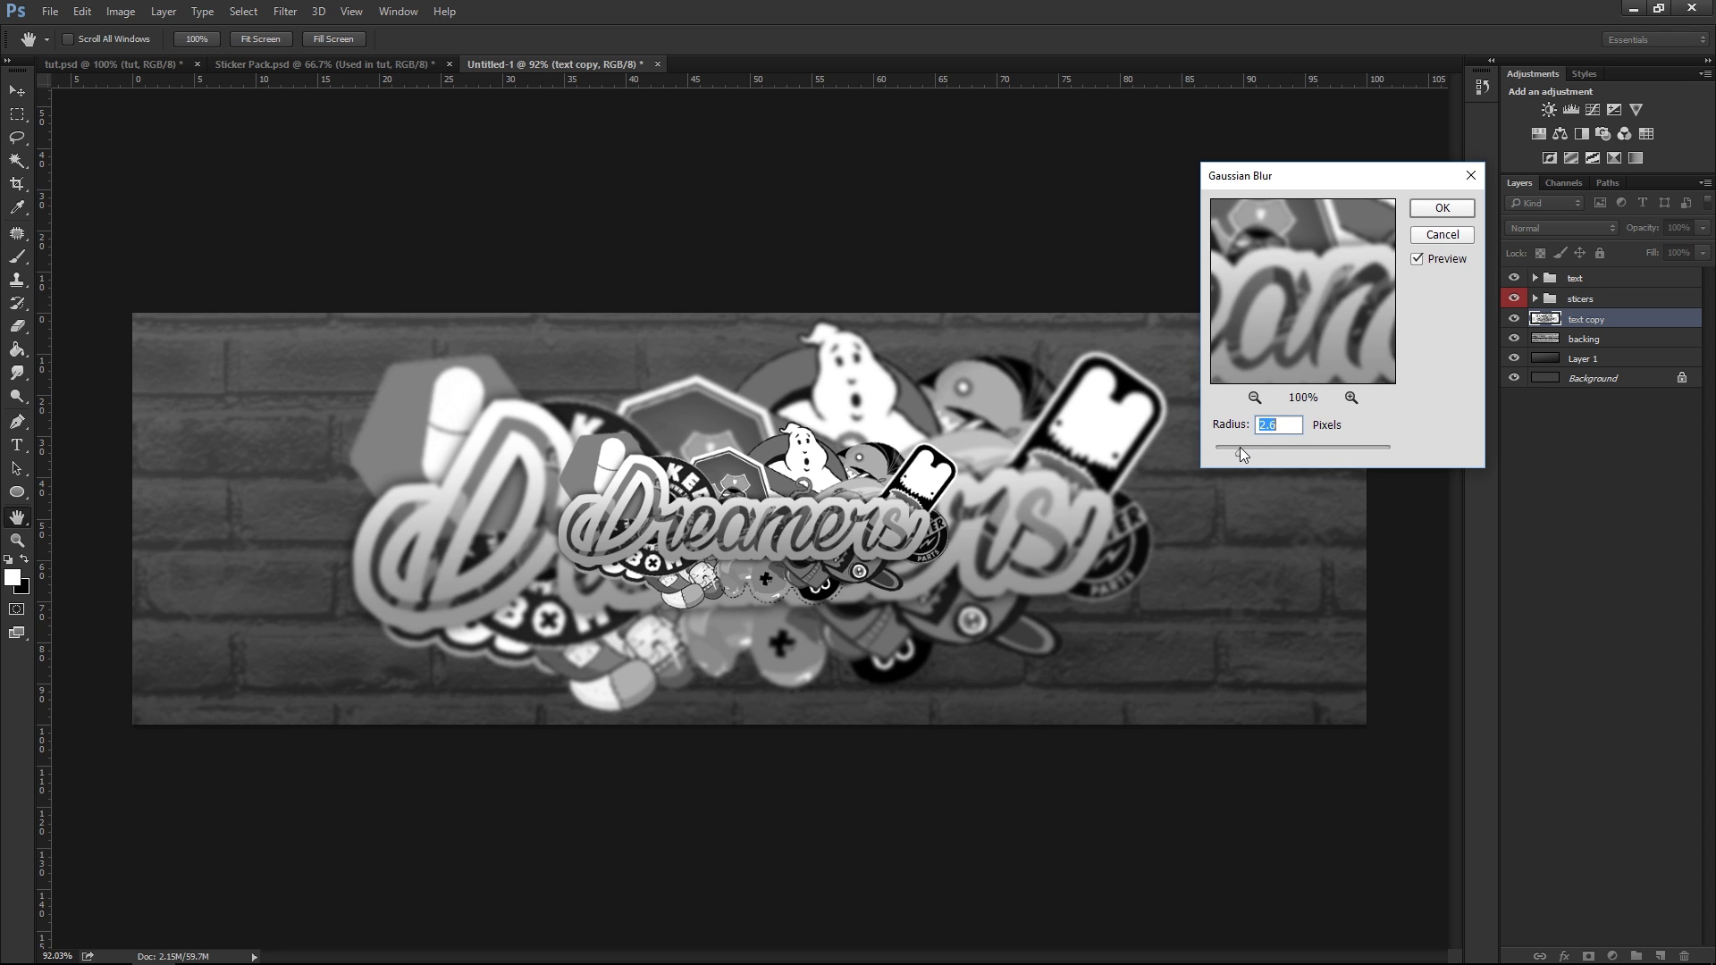
left_click(1289, 430)
left_click(1442, 209)
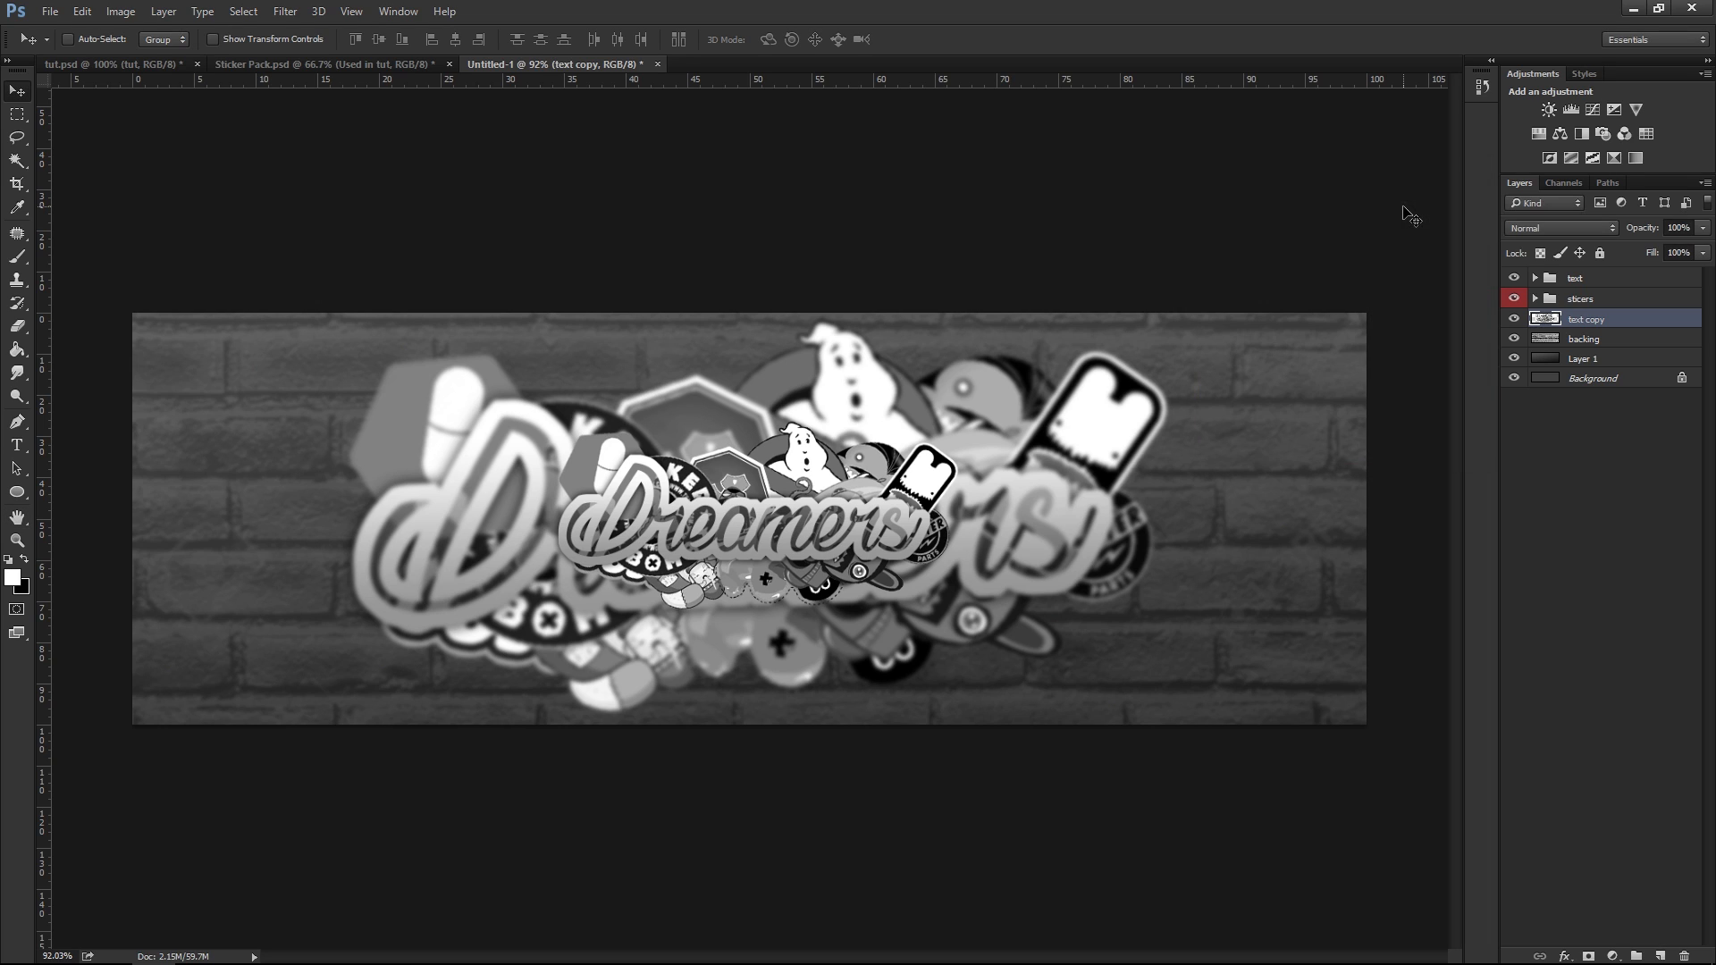
Set the text copy layer's blend mode to Hard Light and its opacity to 28%, and deselect the layer
left_click(1571, 228)
left_click(1570, 226)
left_click(1536, 229)
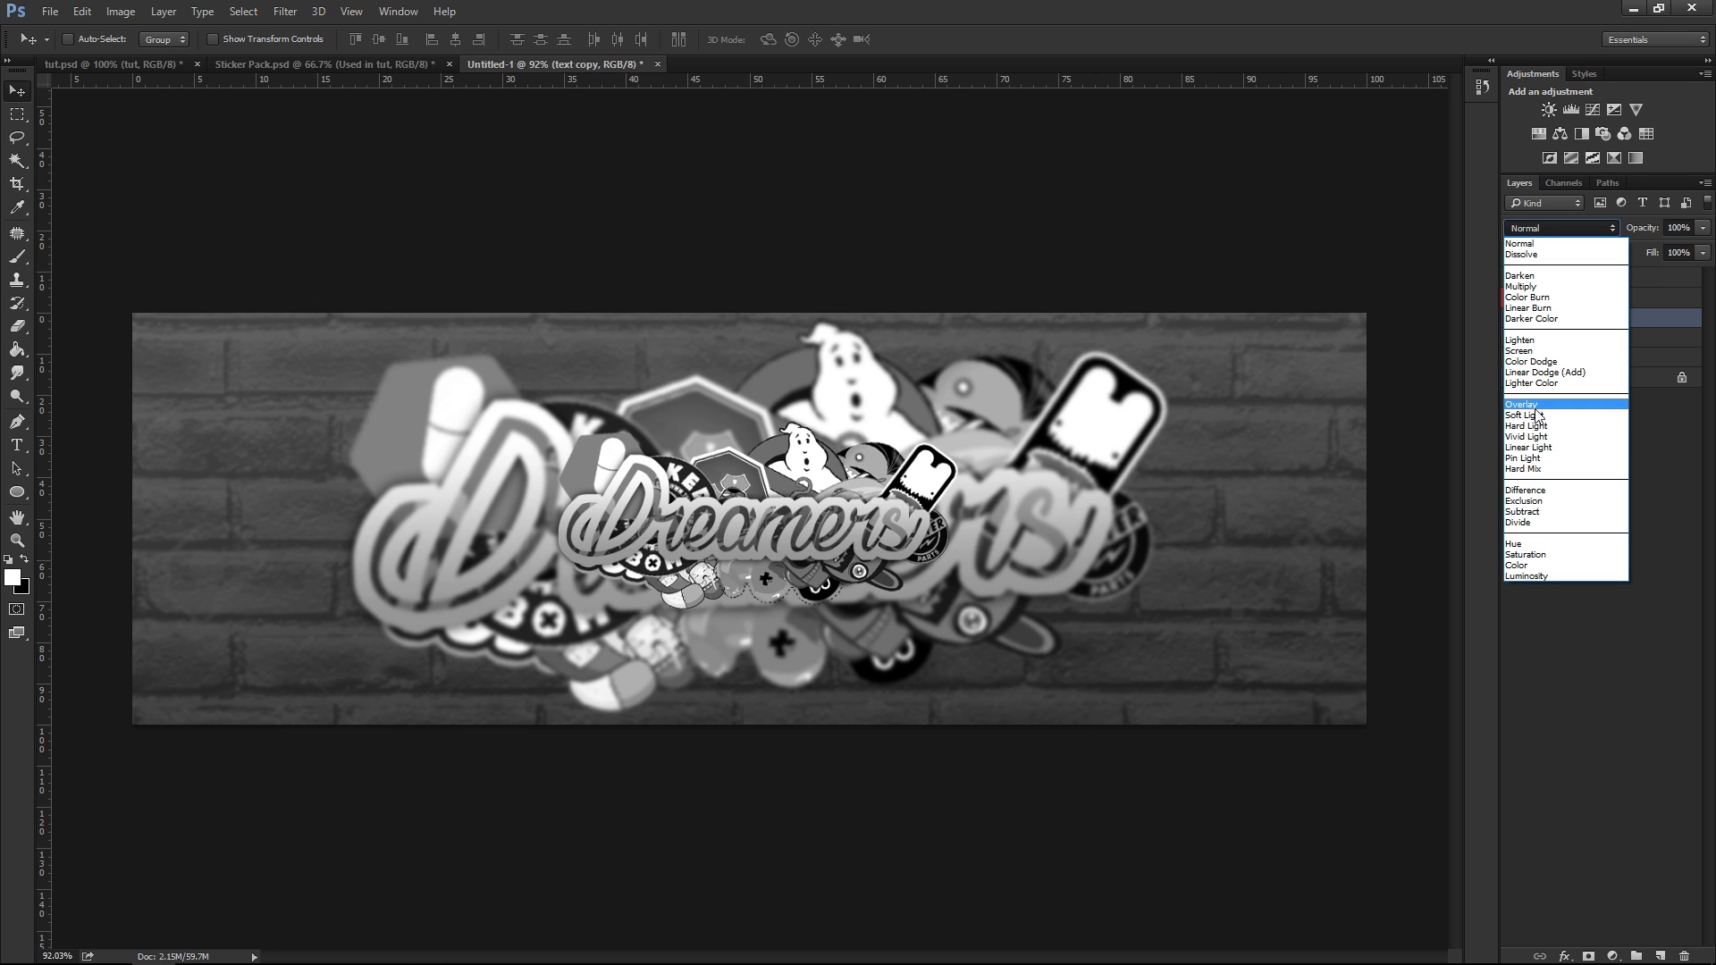
left_click(1529, 427)
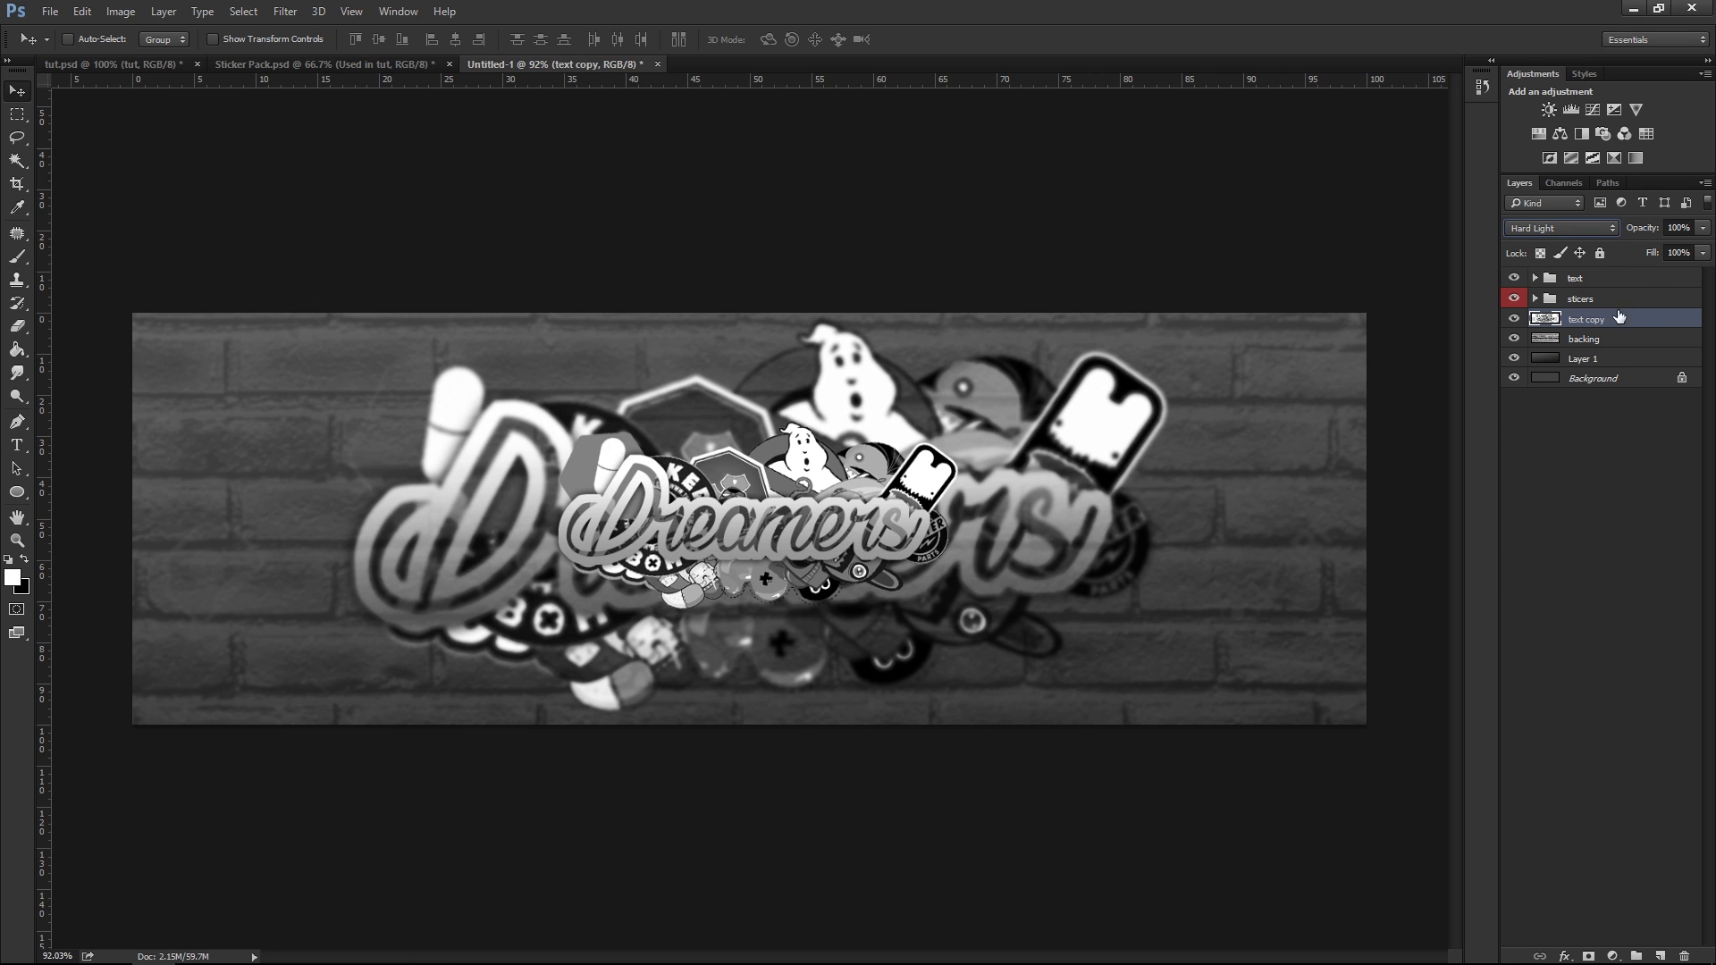
left_click_drag(1704, 229, 1628, 243)
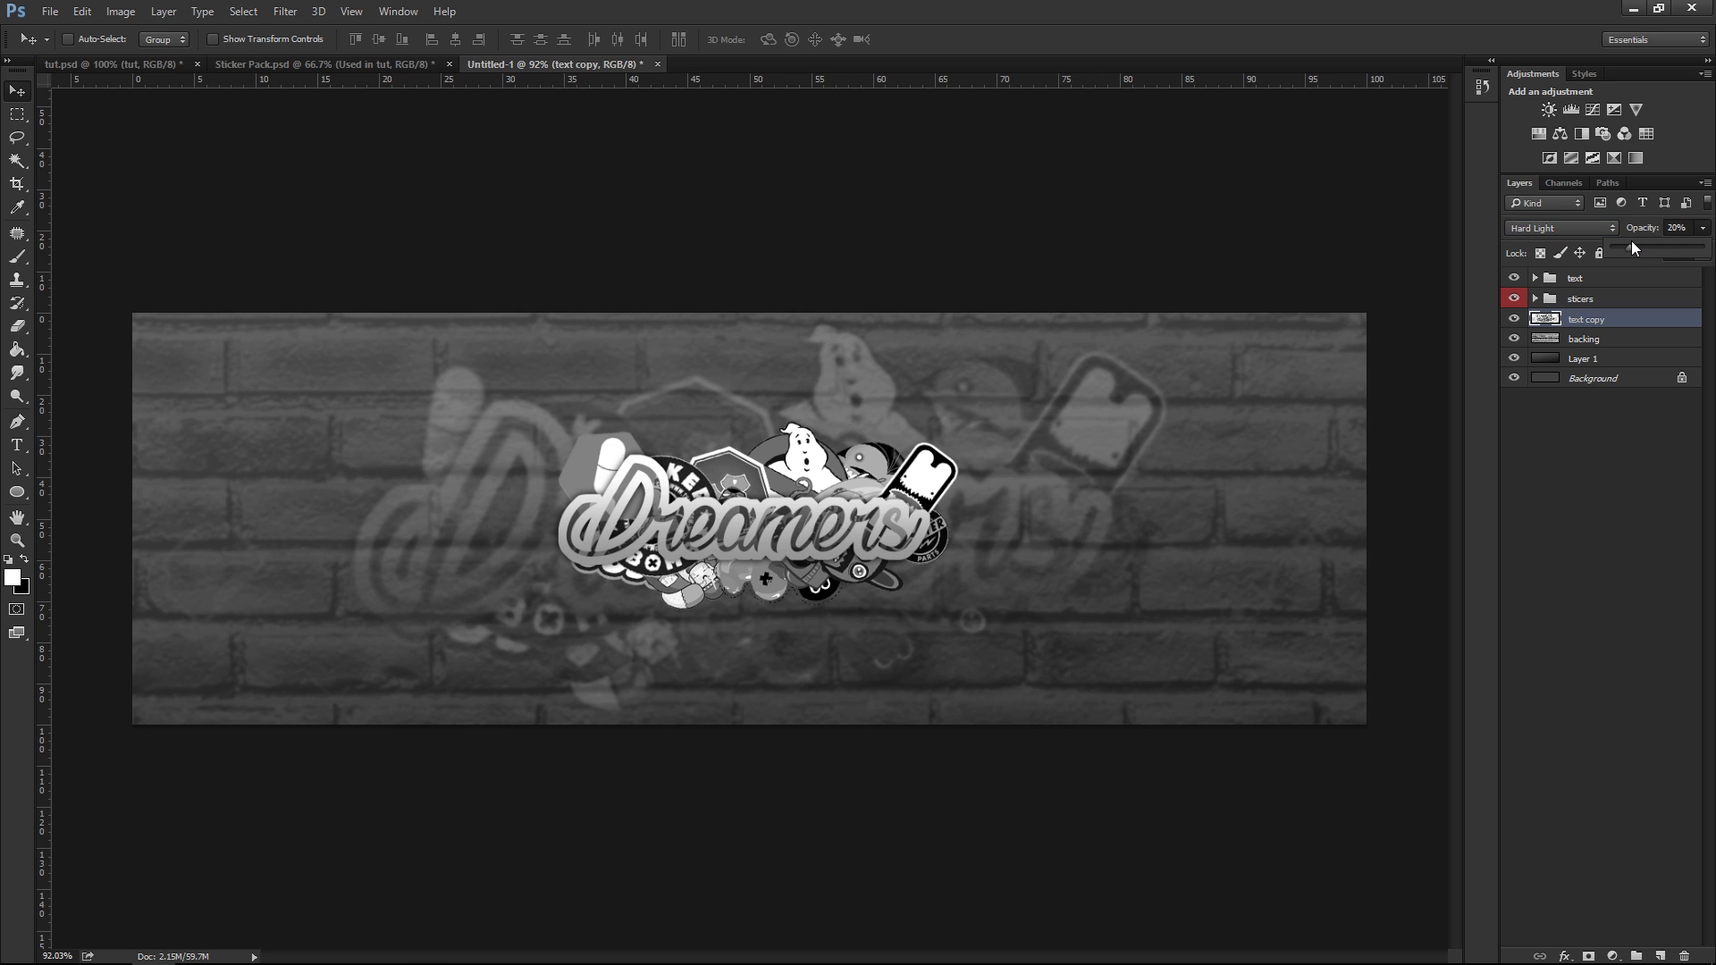
left_click_drag(1639, 239, 1638, 243)
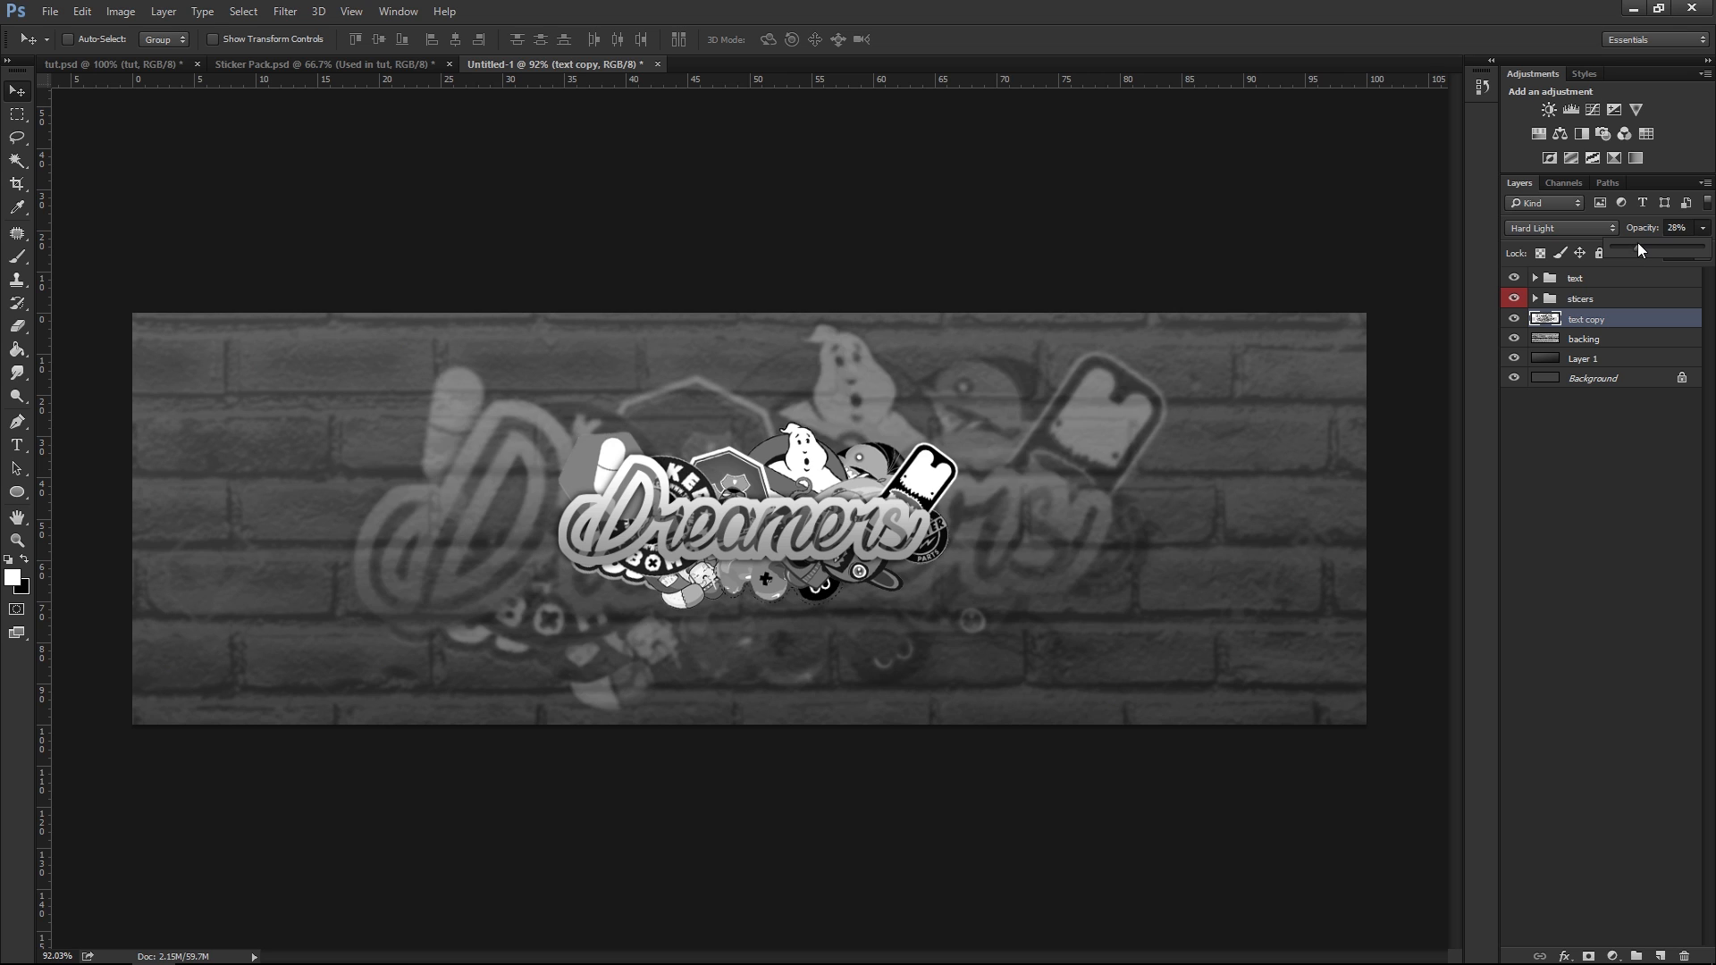
left_click(1622, 434)
Correct the spelling of the sticers group's name to stickers and keep the group collapsed
scroll(749, 526, "up", 4)
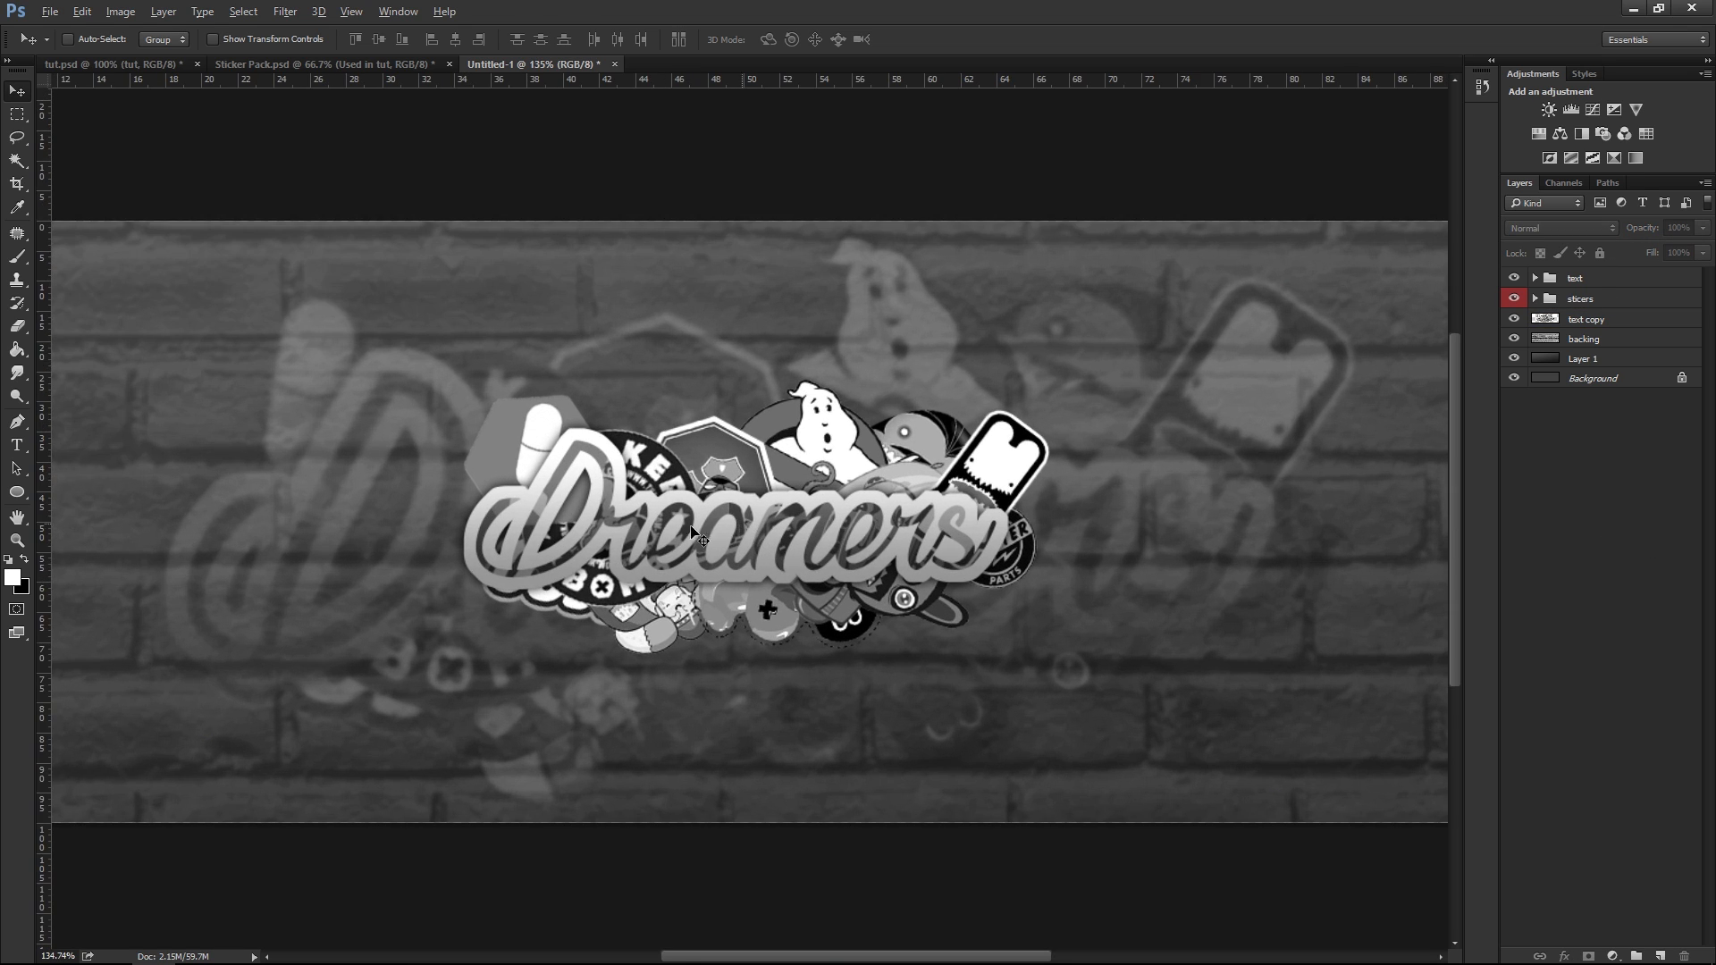
scroll(651, 577, "up", 1)
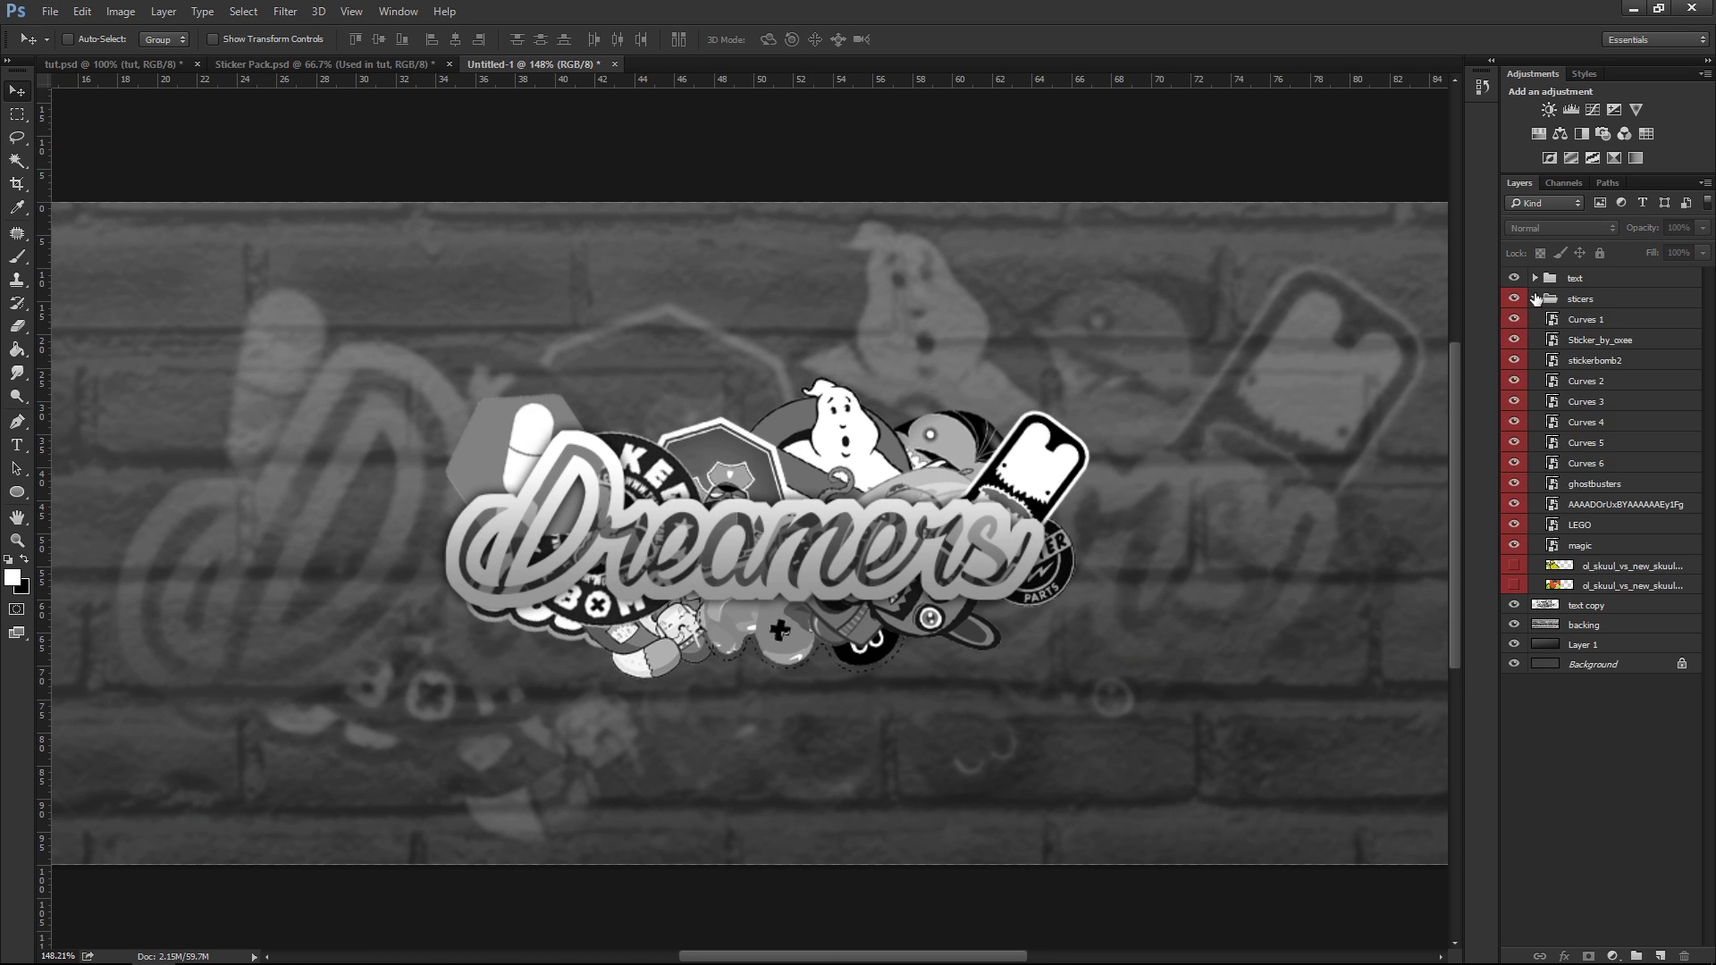
left_click(1591, 304)
double_click(1588, 304)
left_click_drag(1585, 300, 1579, 300)
type("ck")
key("Return")
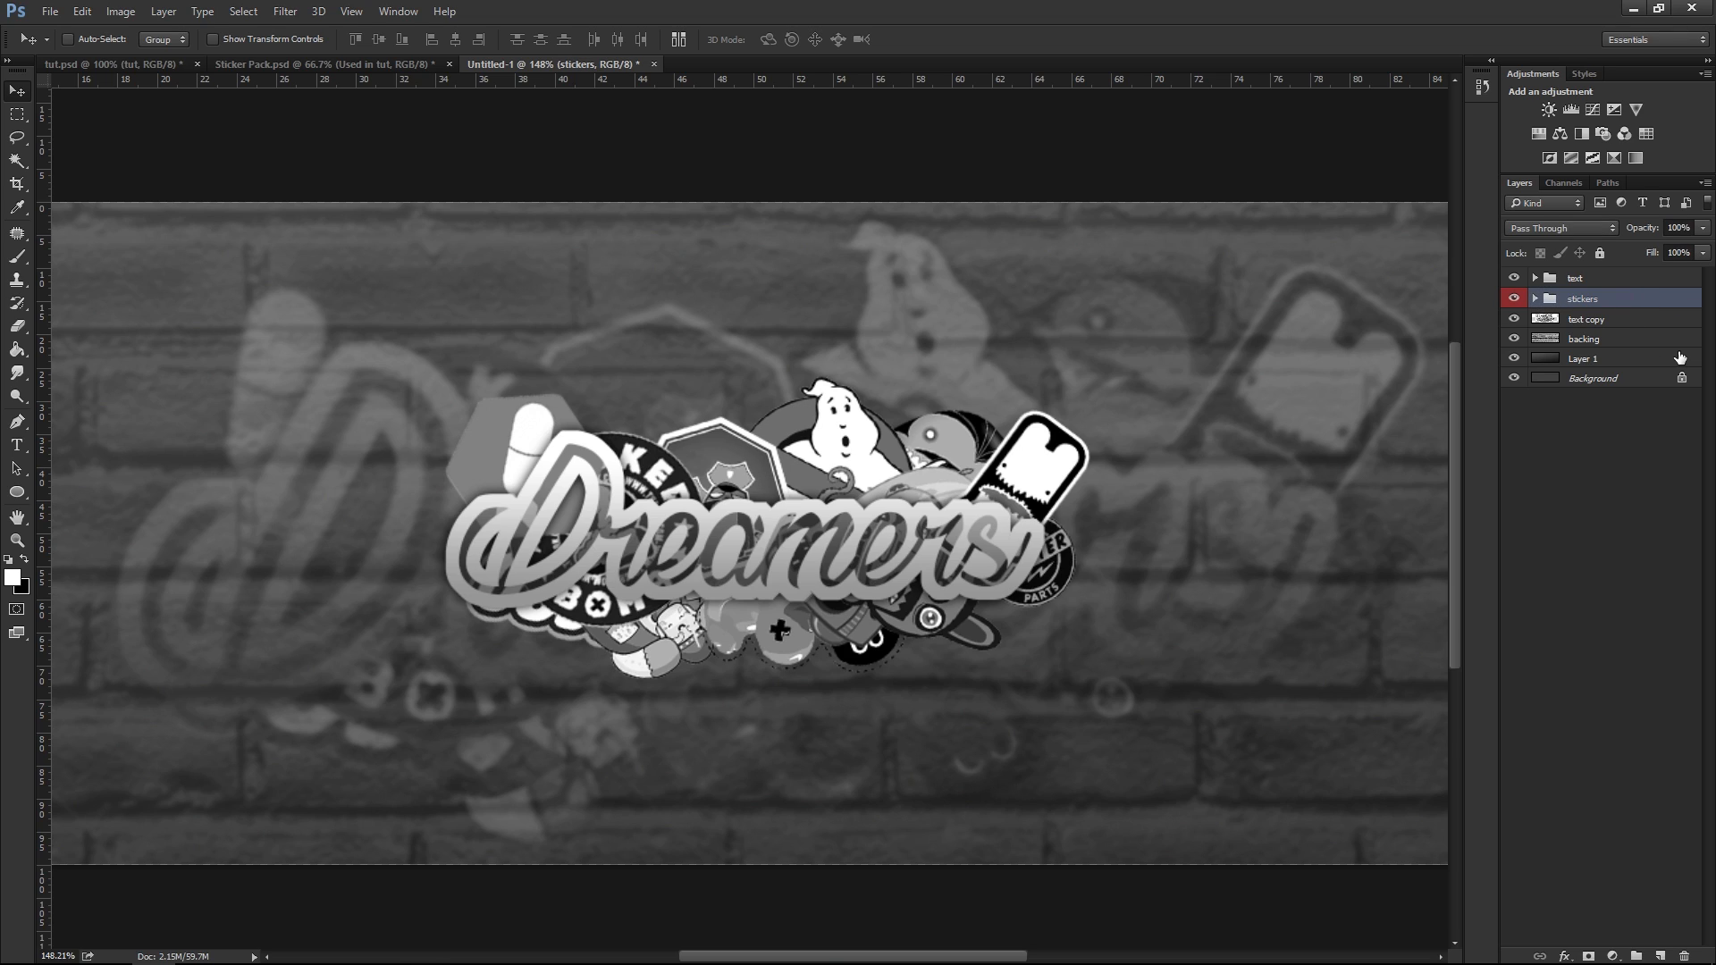
Add a black-to-white linear Gradient Overlay to the stickers group at a 90° angle with the scale set to 90%
left_click(1563, 957)
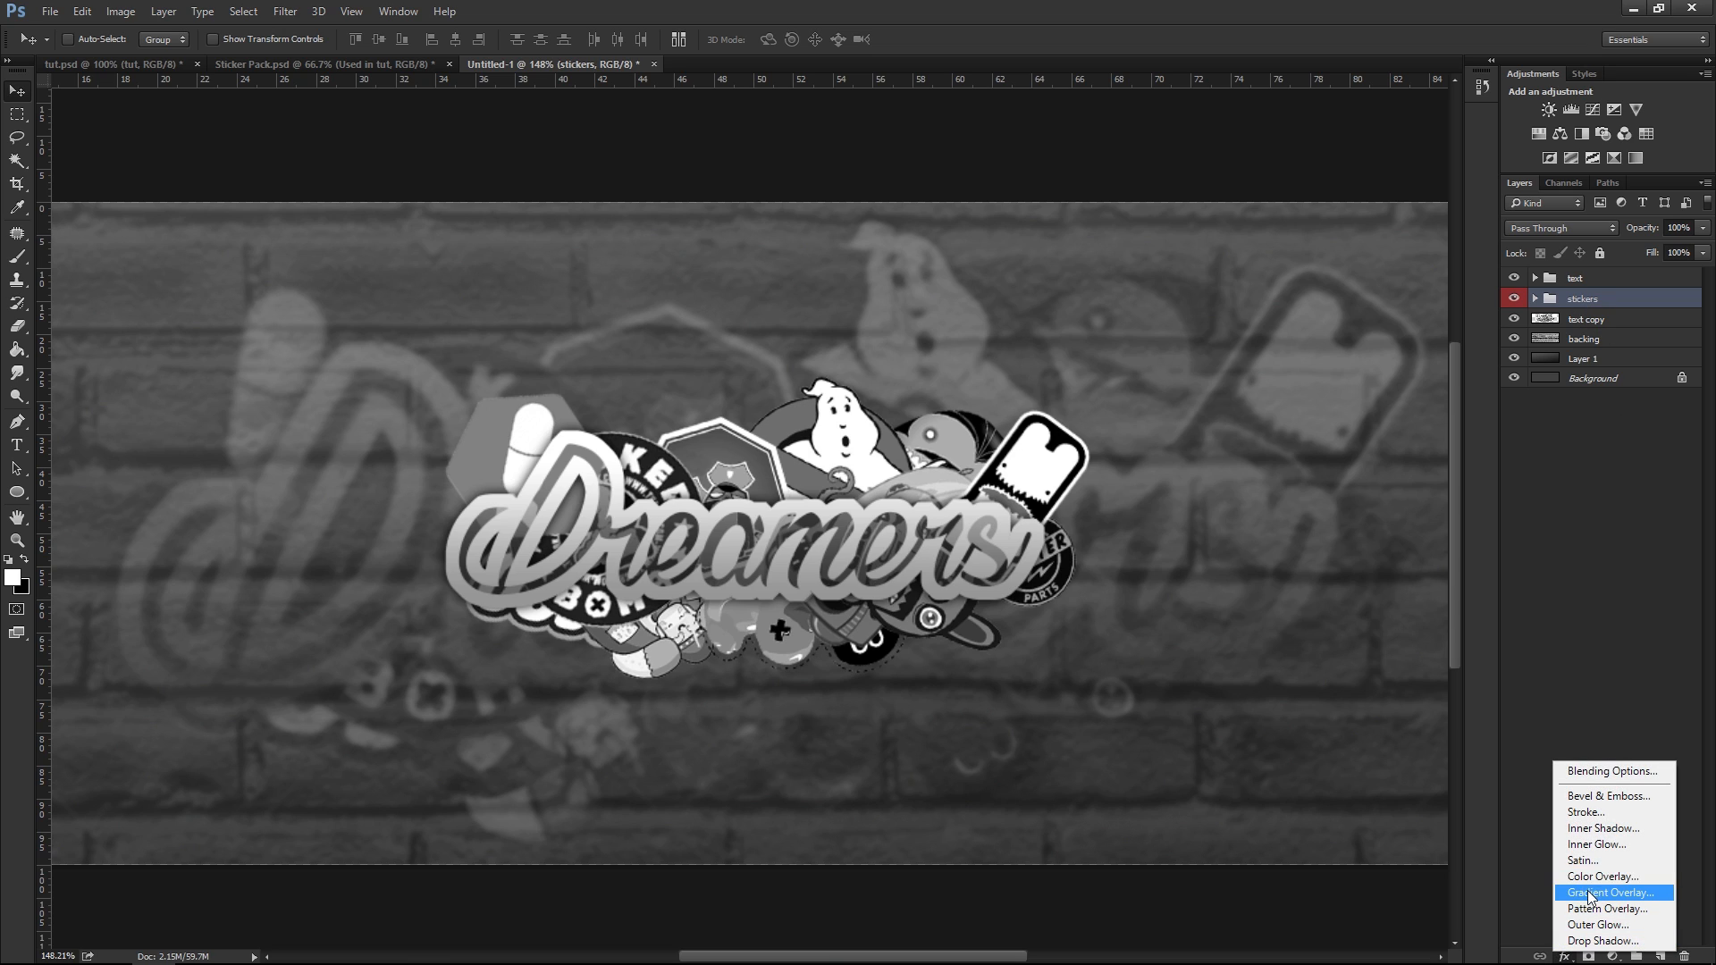
left_click(1524, 885)
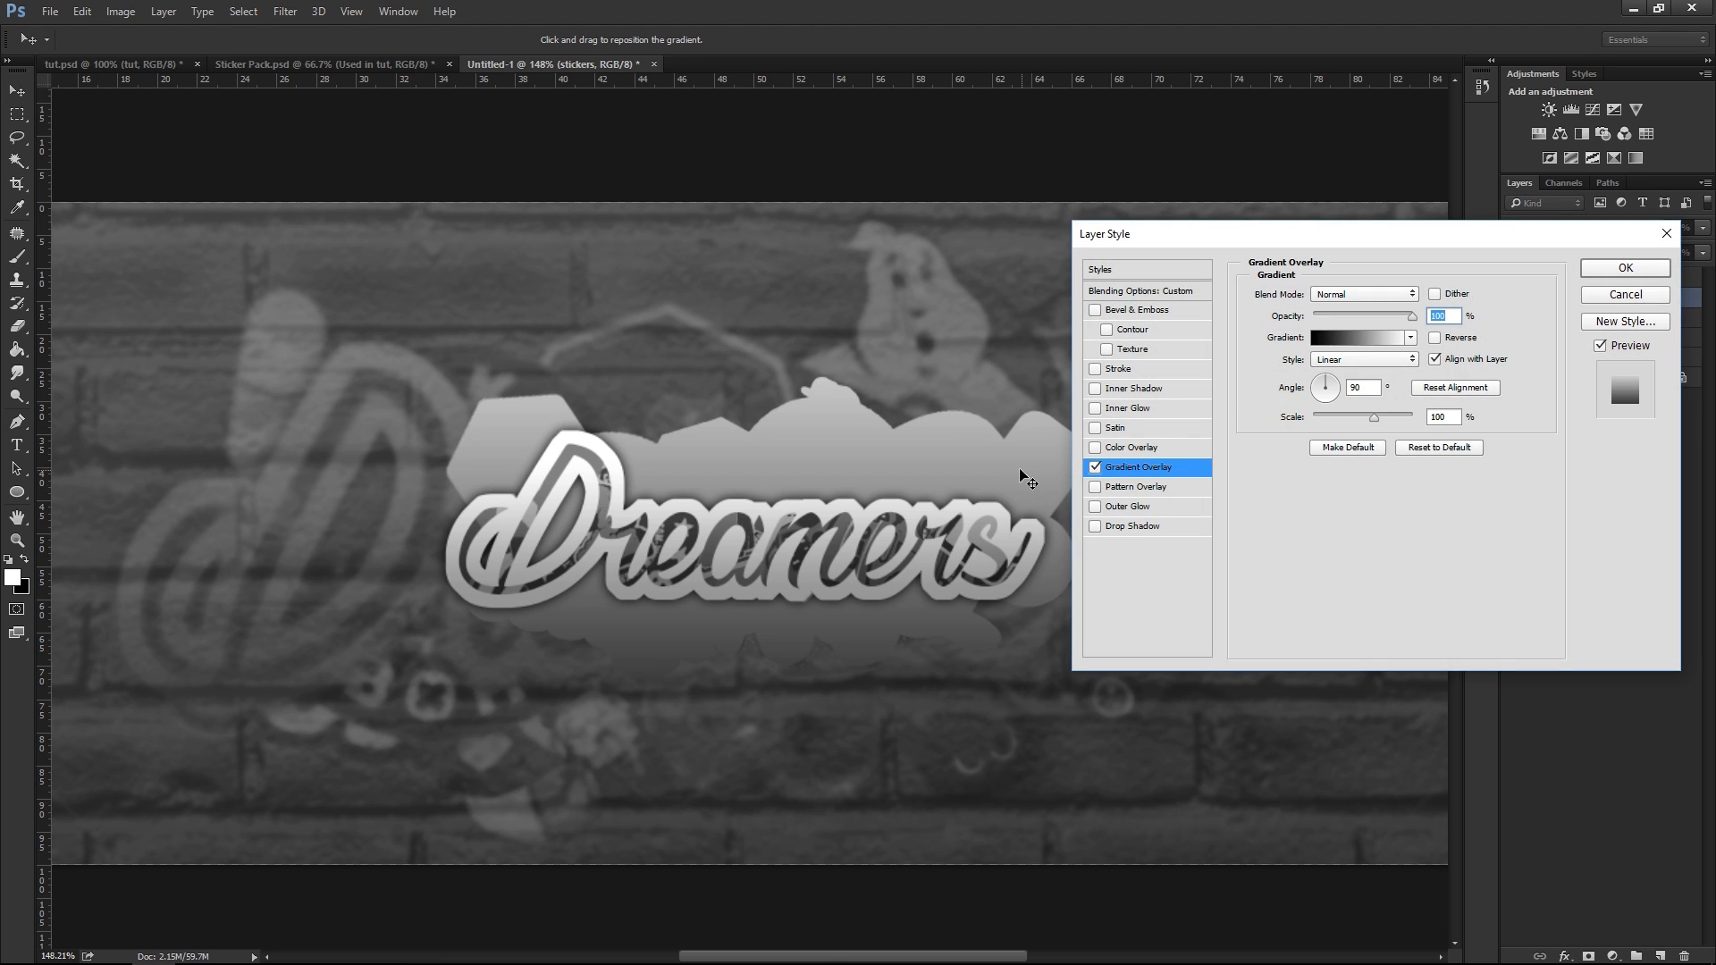
left_click_drag(1520, 243, 1392, 250)
left_click_drag(1339, 438, 1306, 432)
left_click_drag(869, 556, 917, 479)
left_click_drag(1322, 436, 1330, 434)
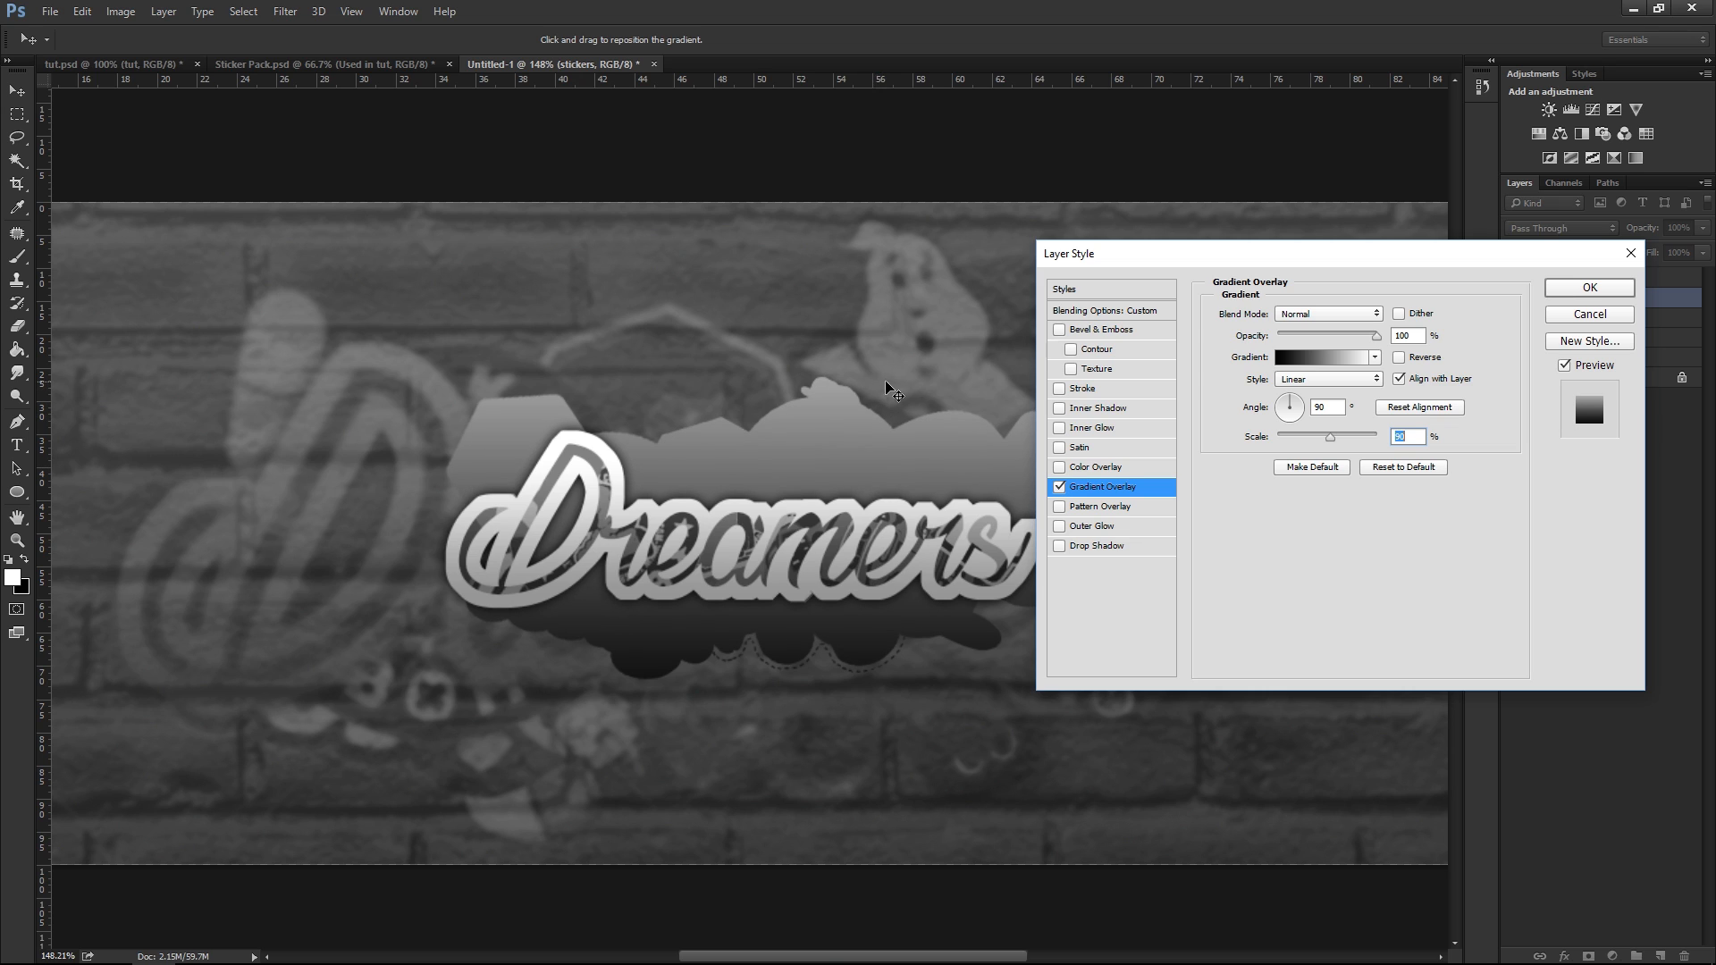
left_click(1321, 359)
double_click(992, 662)
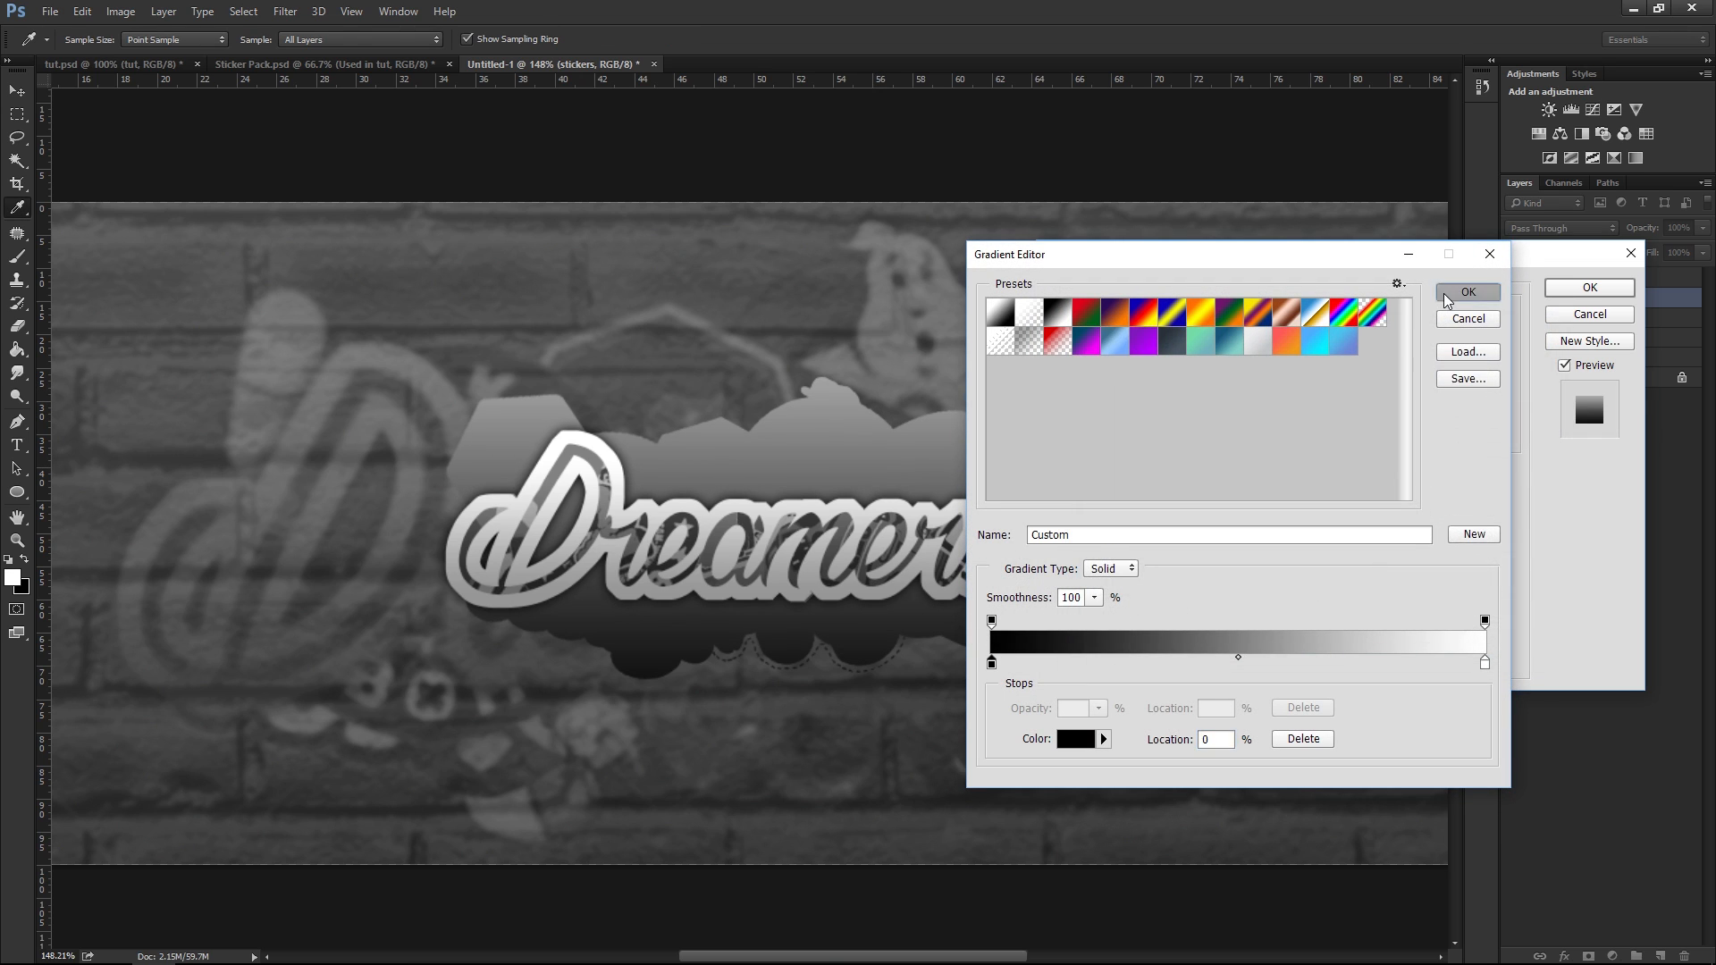
left_click(1468, 291)
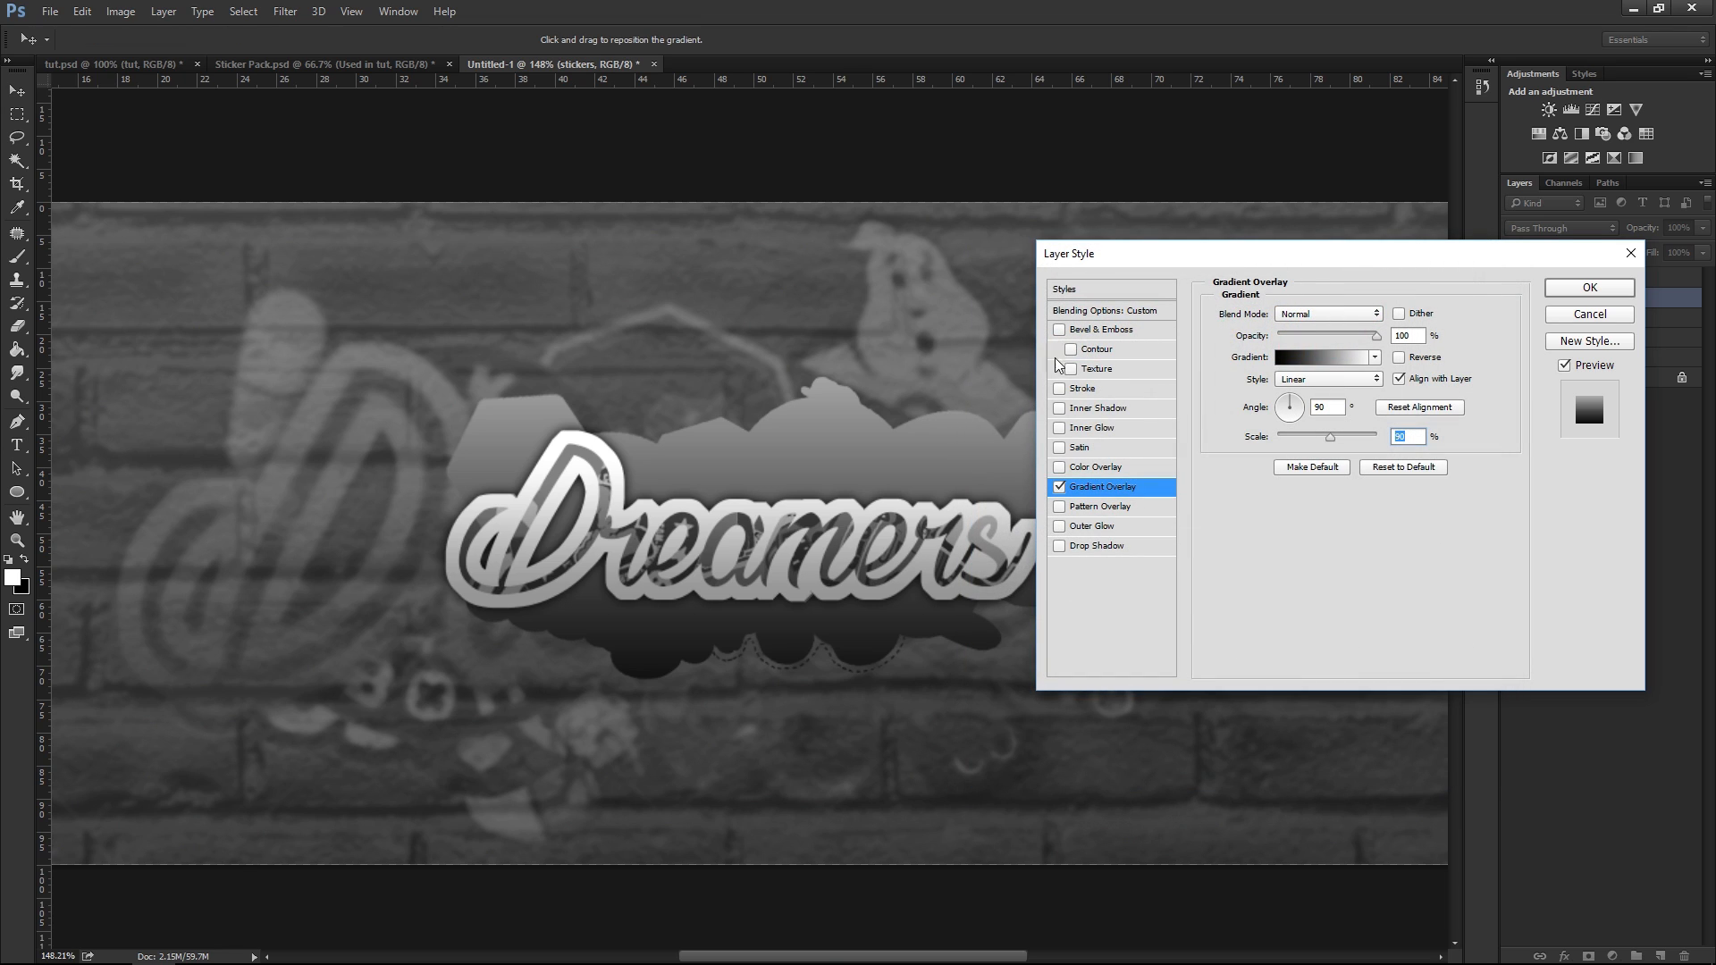
Set the gradient overlay's blend mode to Soft Light and its opacity to about 53%
left_click(1293, 317)
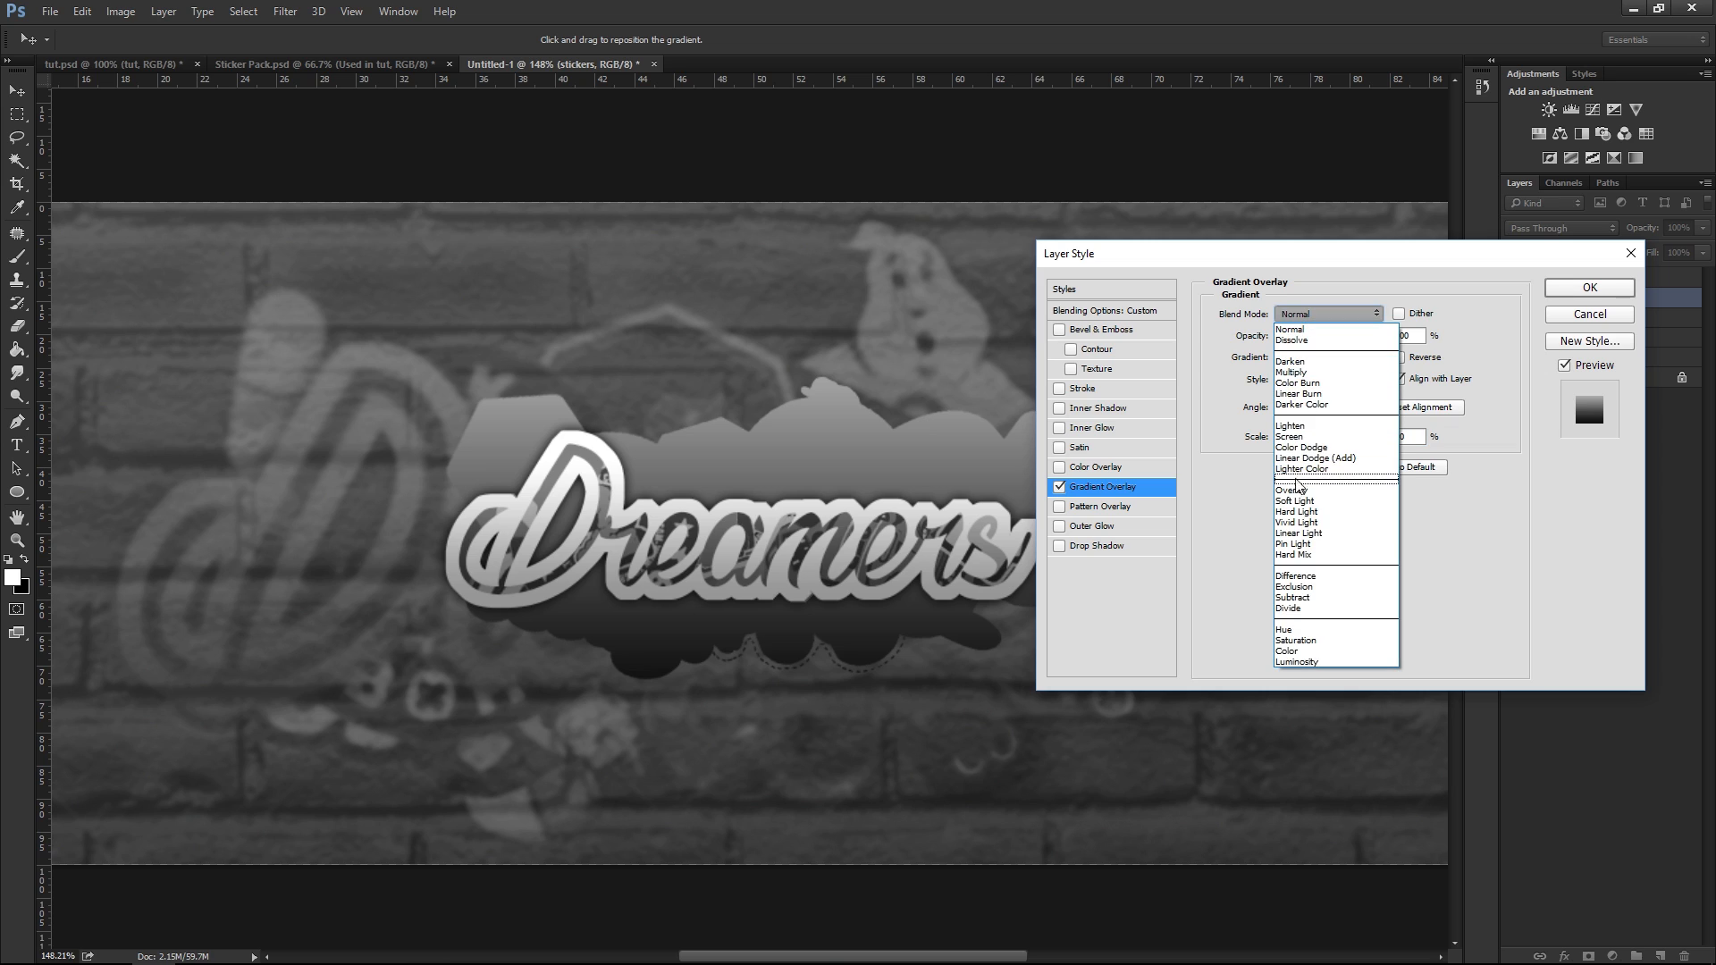
left_click(1292, 443)
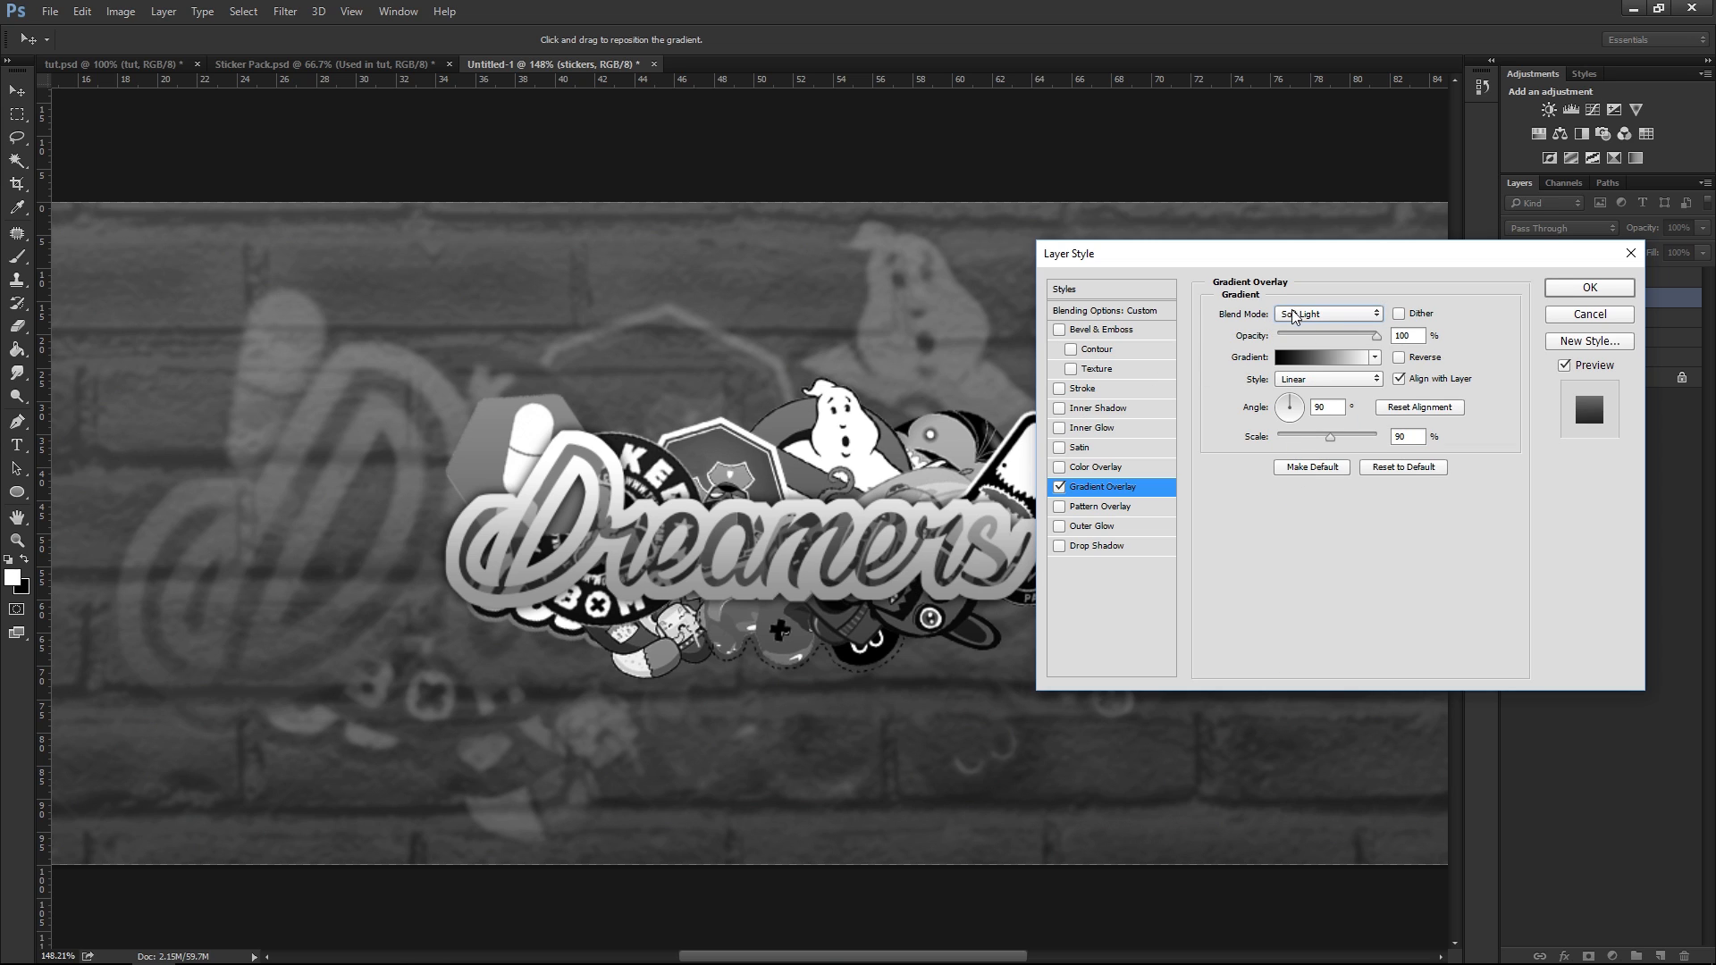
left_click_drag(1327, 341, 1334, 335)
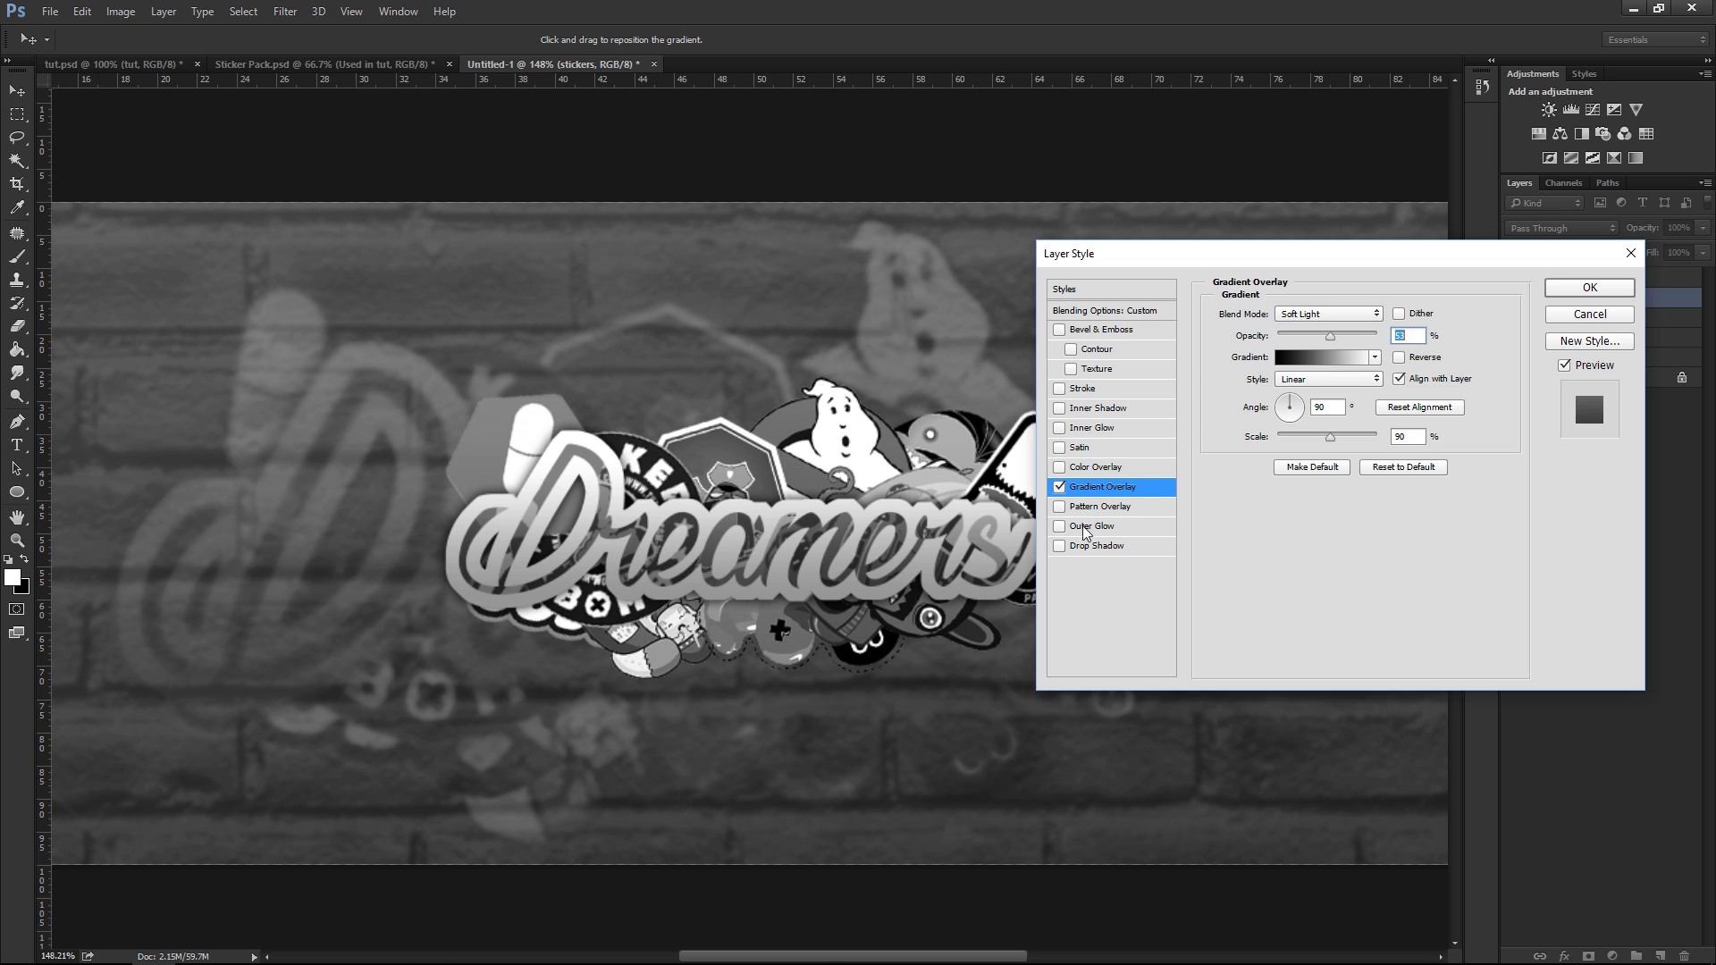
Add a black Multiply drop shadow with 0 px distance to the stickers group, reduce its opacity and apply the layer style
left_click(1094, 545)
left_click_drag(1286, 393, 1172, 386)
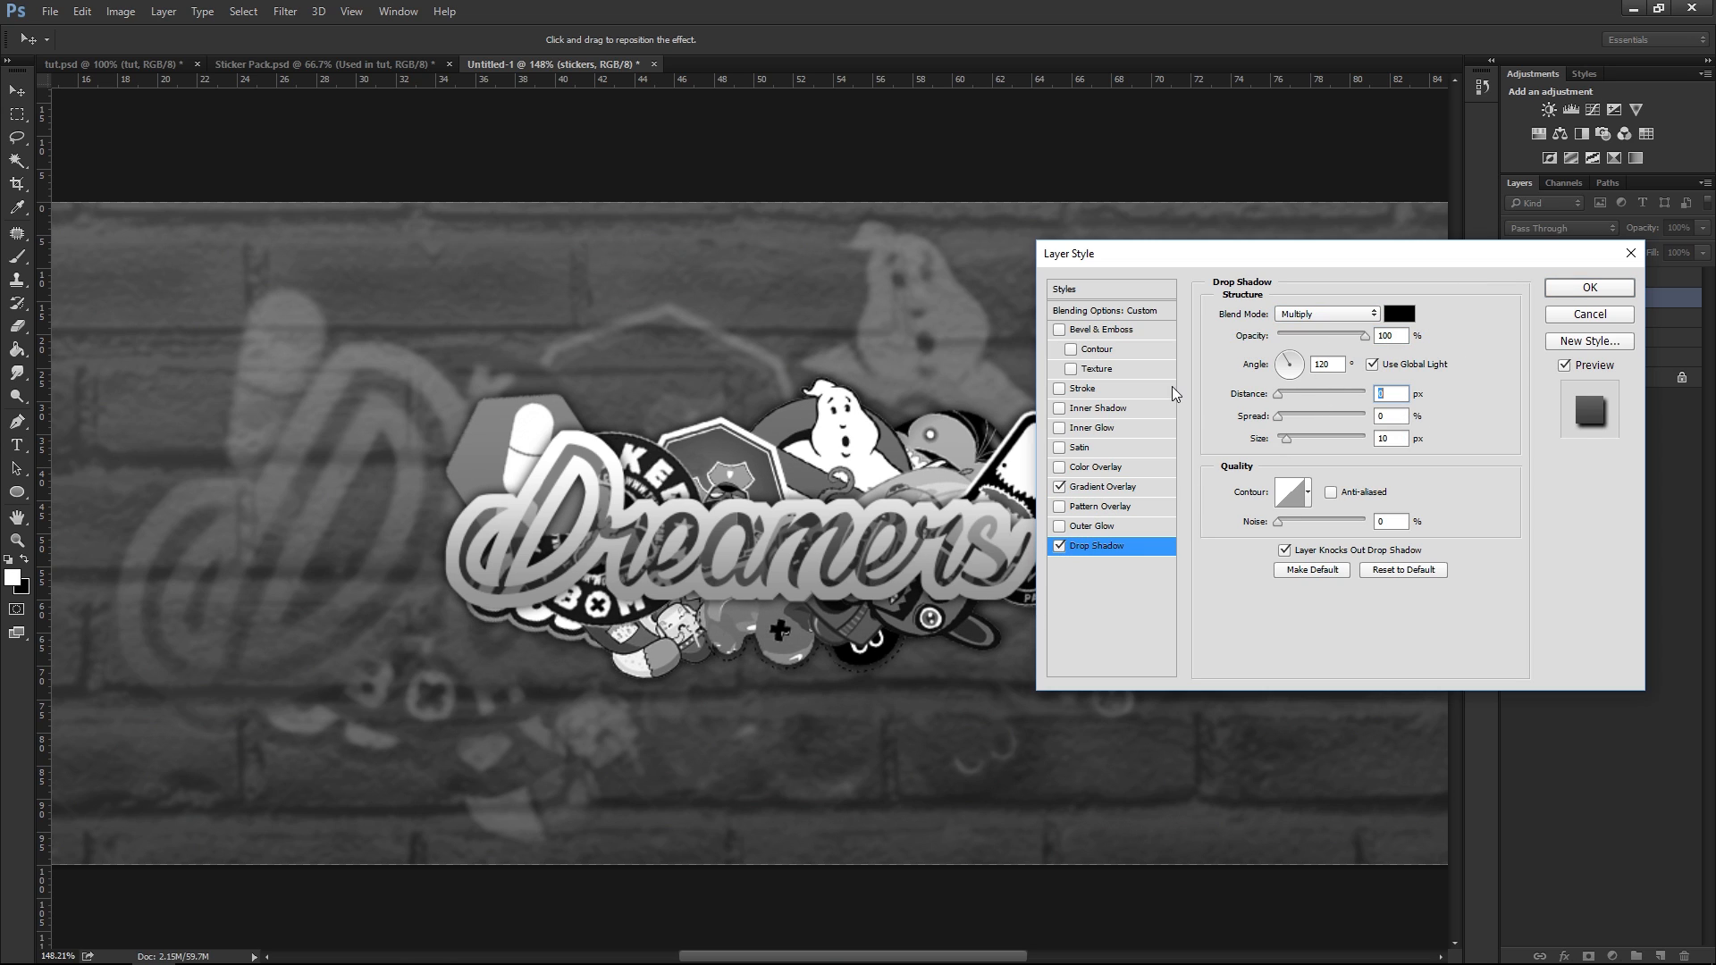
left_click_drag(1284, 436, 1289, 416)
left_click_drag(1337, 341, 1316, 340)
left_click(1565, 293)
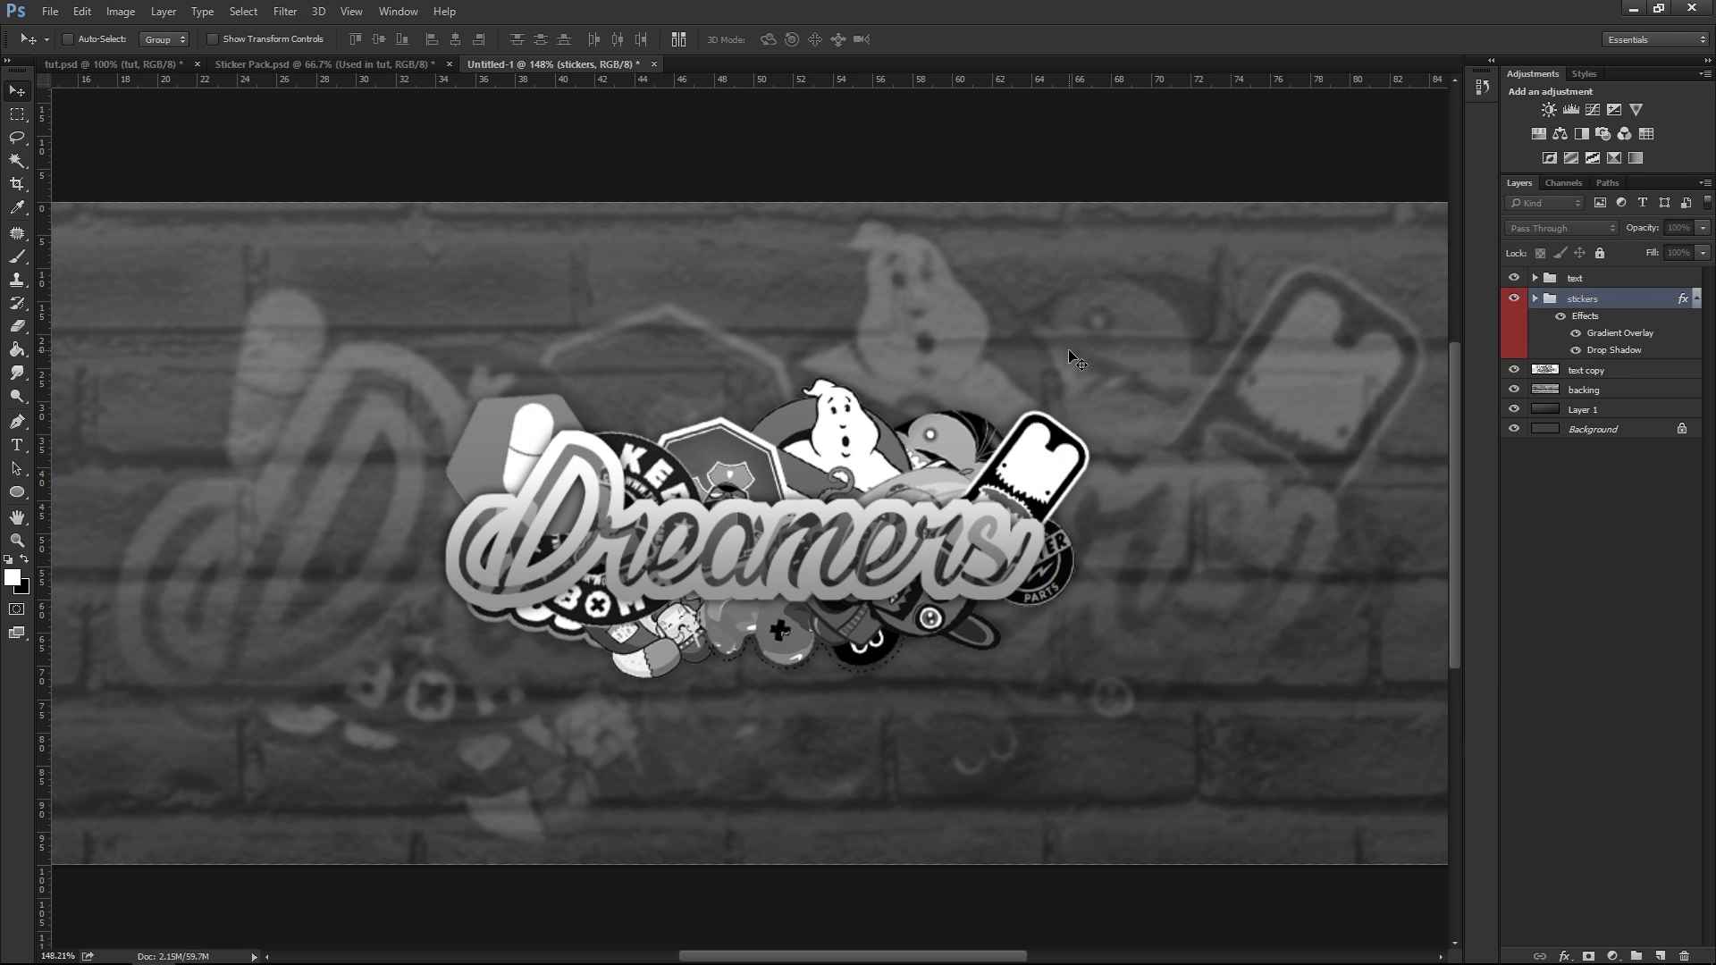
Add a white Inner Glow to the stickers group with 100% opacity and a size of about 18 px
scroll(888, 410, "down", 3)
scroll(791, 435, "up", 3)
scroll(765, 458, "up", 3)
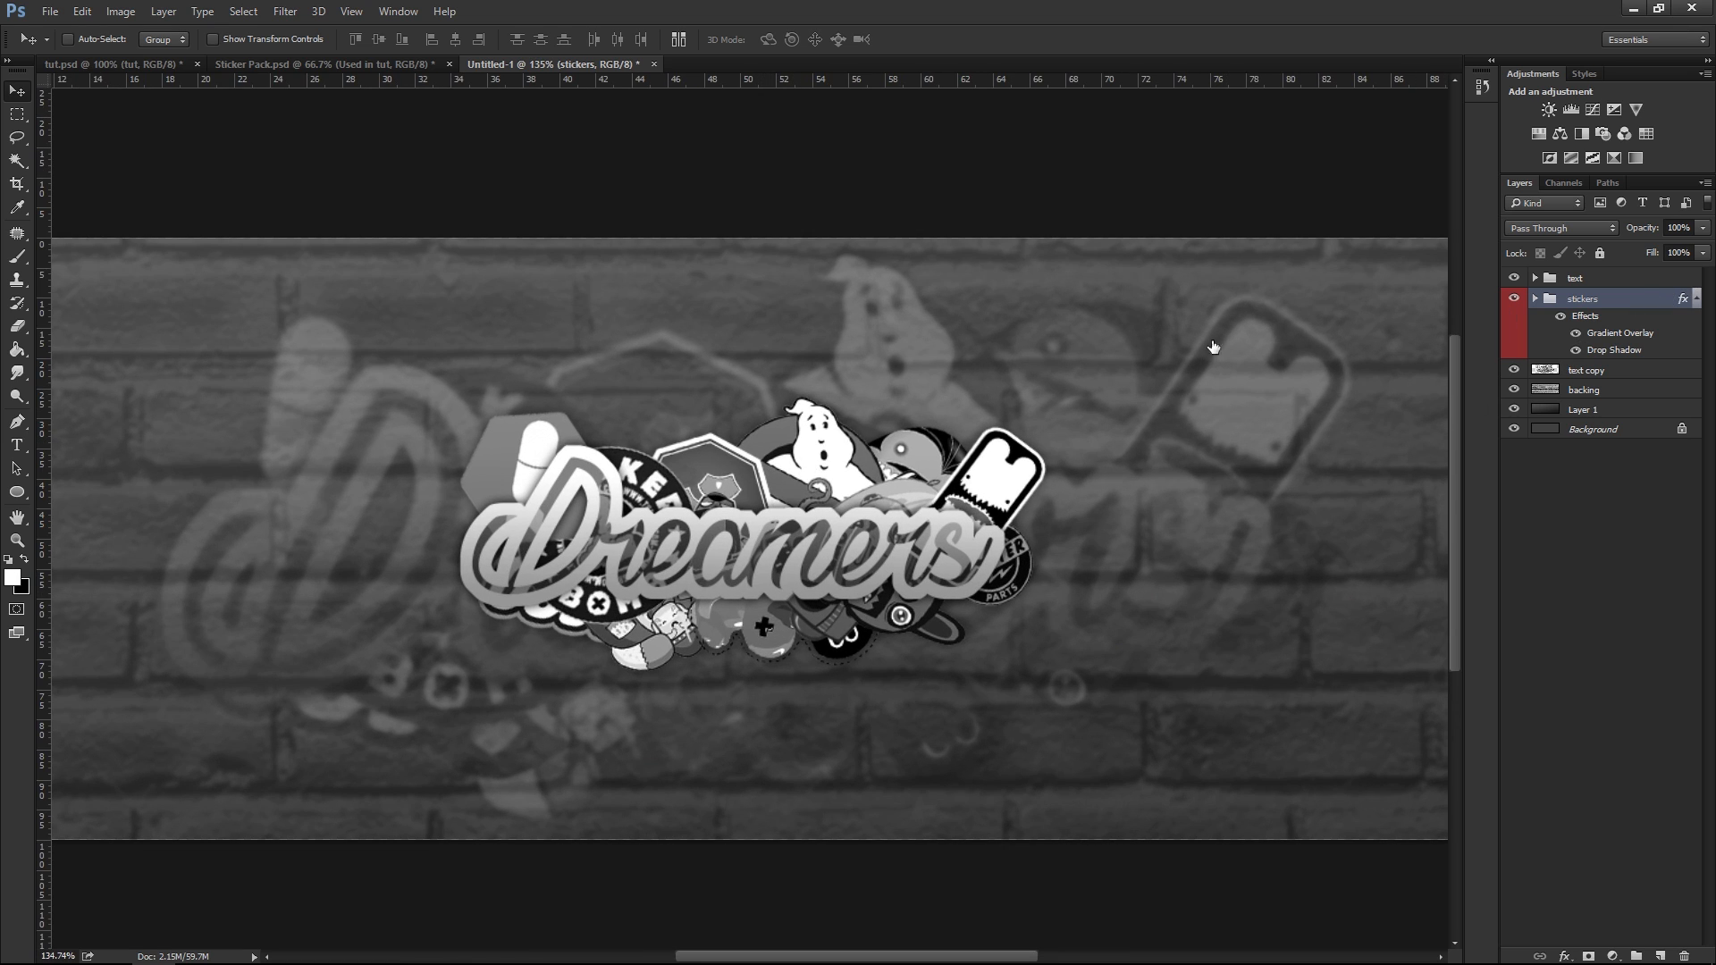
left_click(1059, 427)
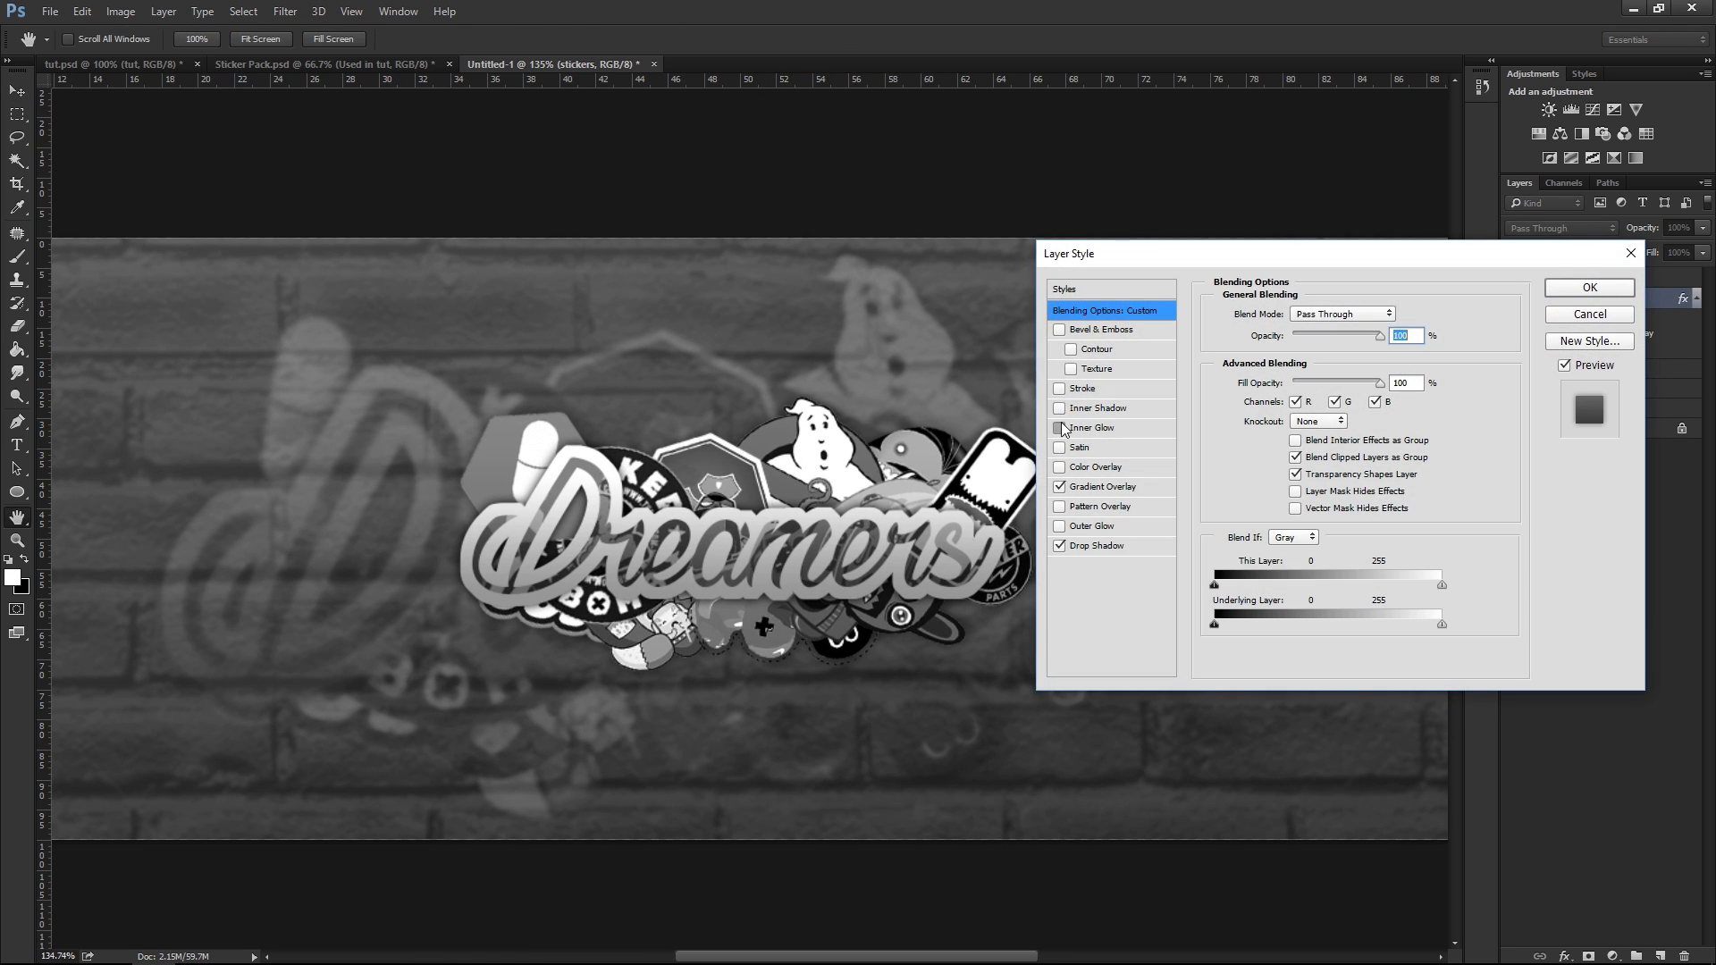
left_click(1086, 429)
left_click_drag(1351, 339, 1422, 340)
left_click_drag(1286, 494, 1289, 496)
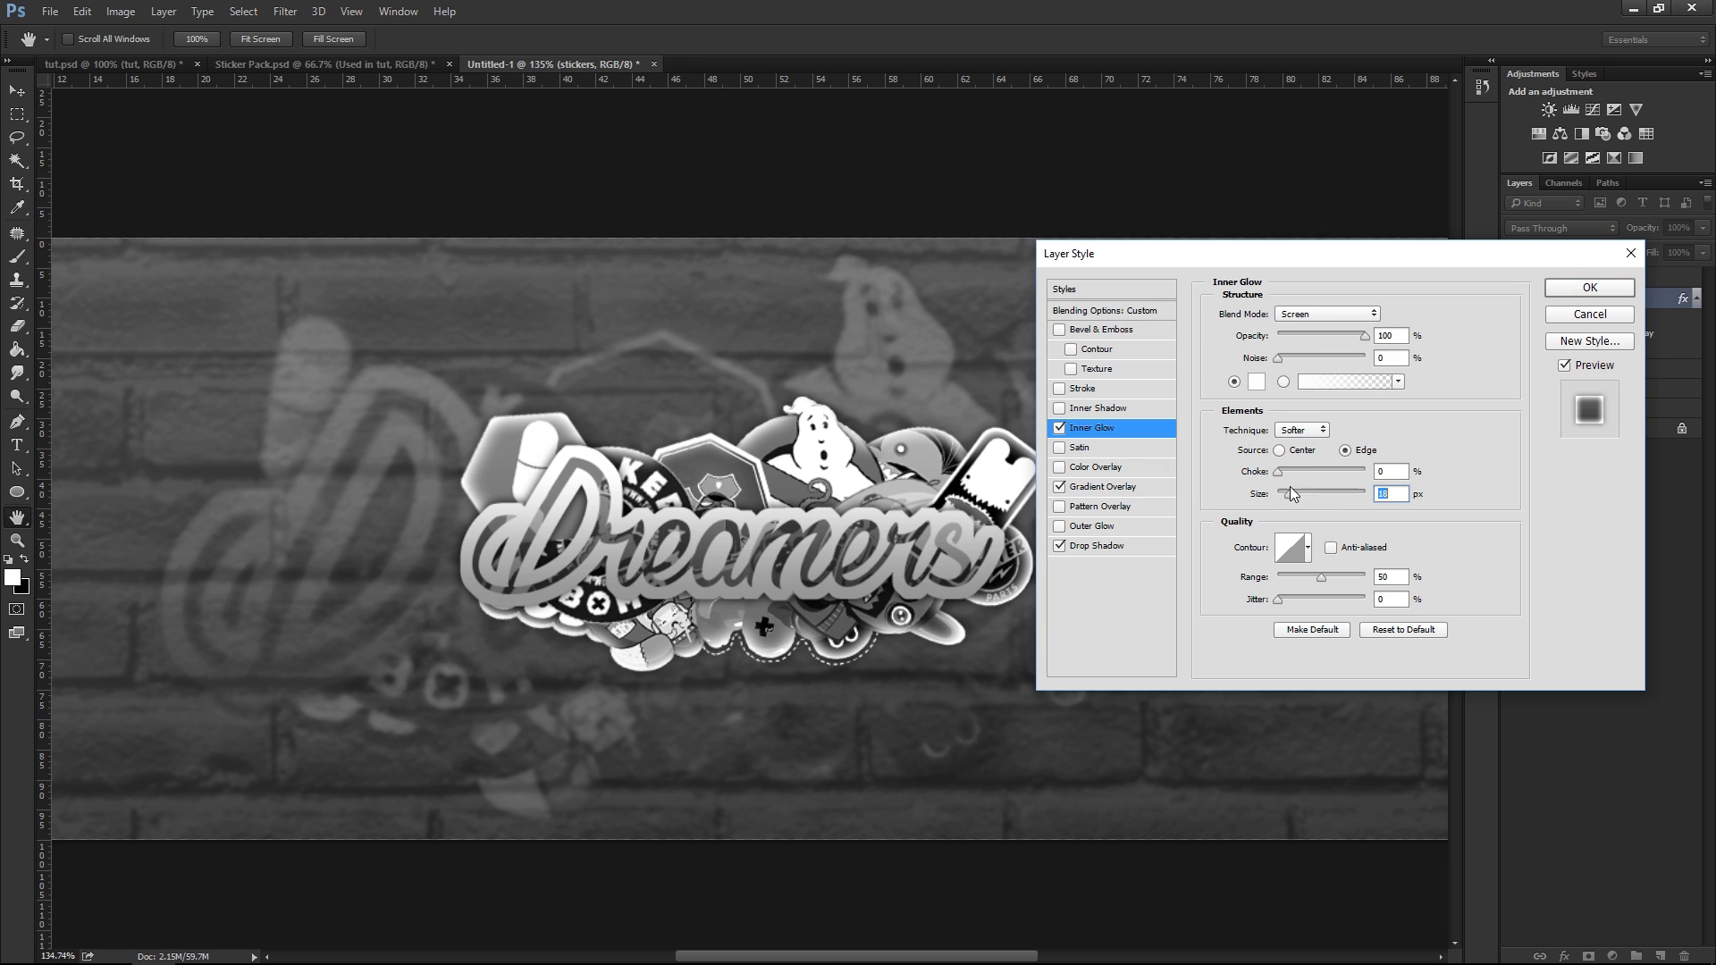
Change the inner glow to Overlay mode, keep its size at 18 px, lower its opacity to about 38% and apply the style
left_click(1311, 315)
left_click(1296, 493)
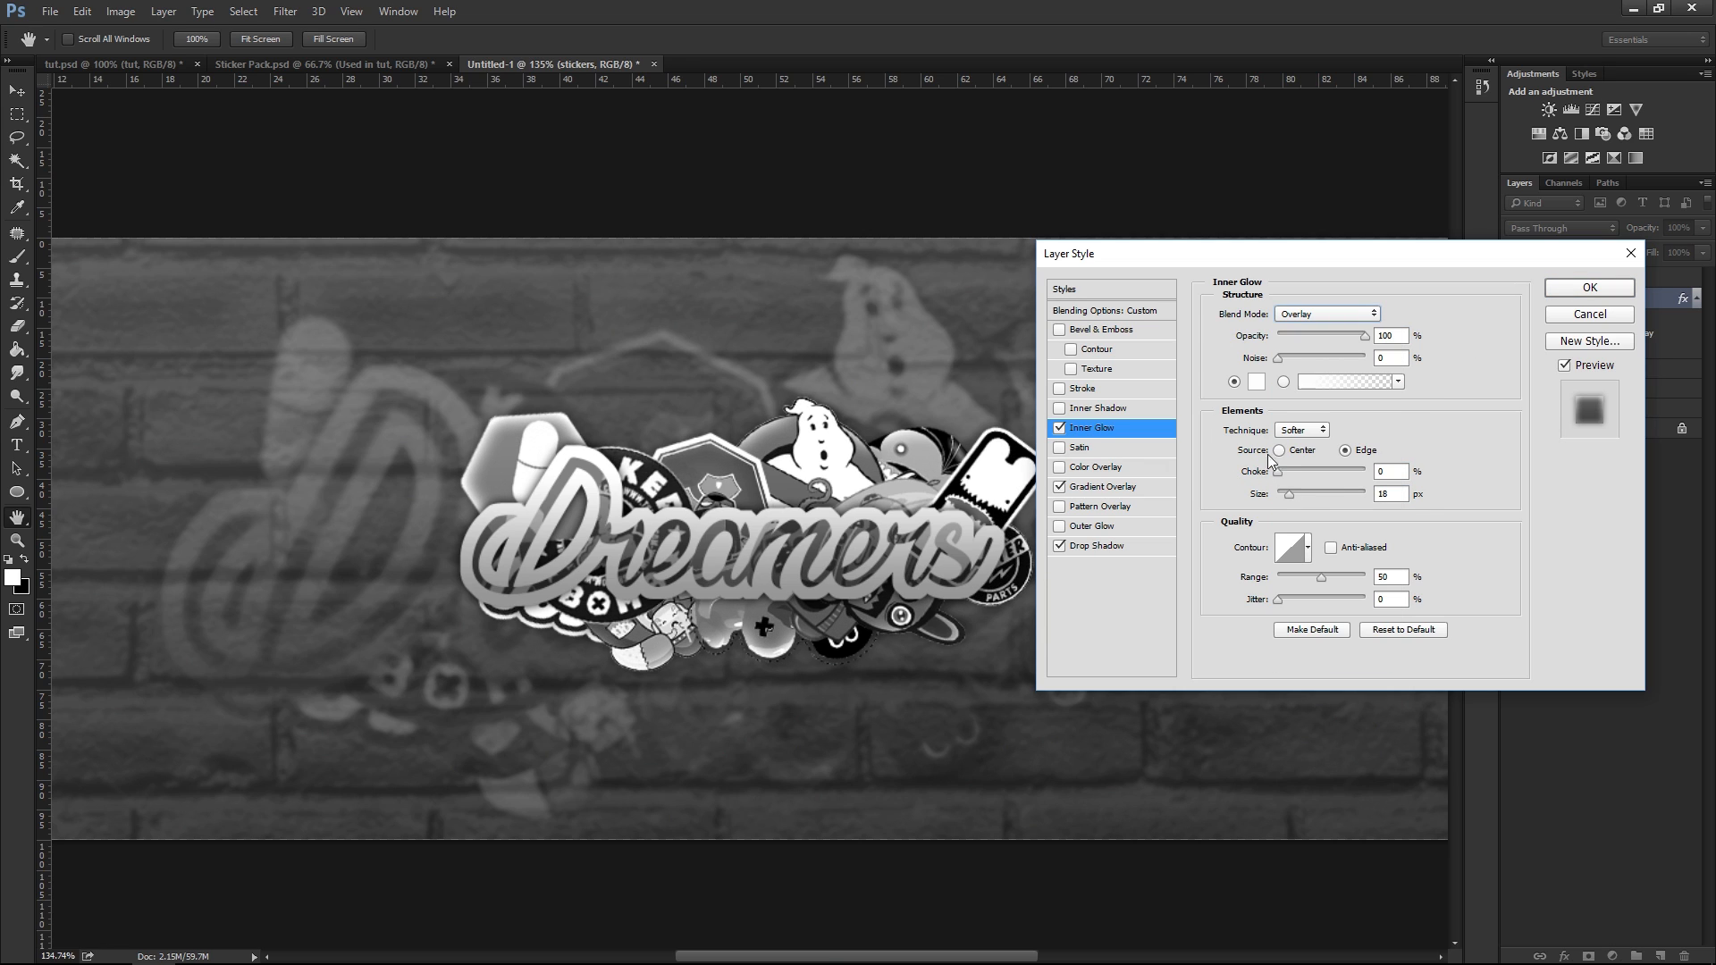
mouse_move(1289, 493)
left_mouse_down()
mouse_move(1274, 493)
mouse_move(1289, 495)
left_mouse_up()
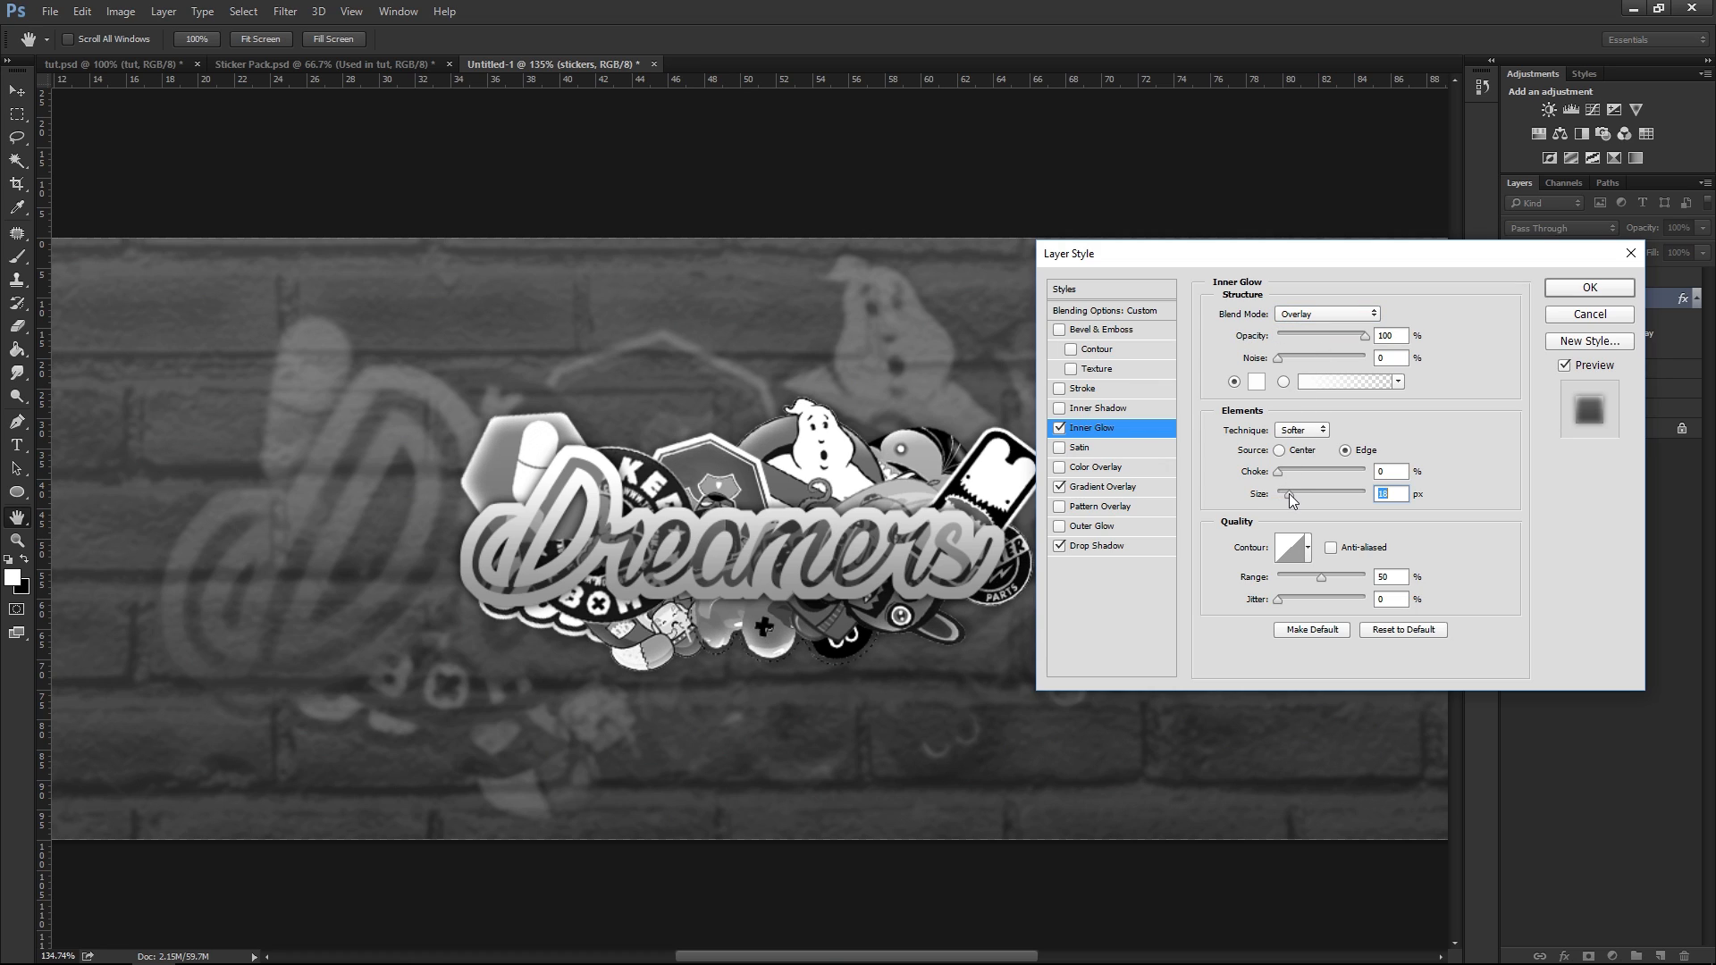
left_click(1315, 333)
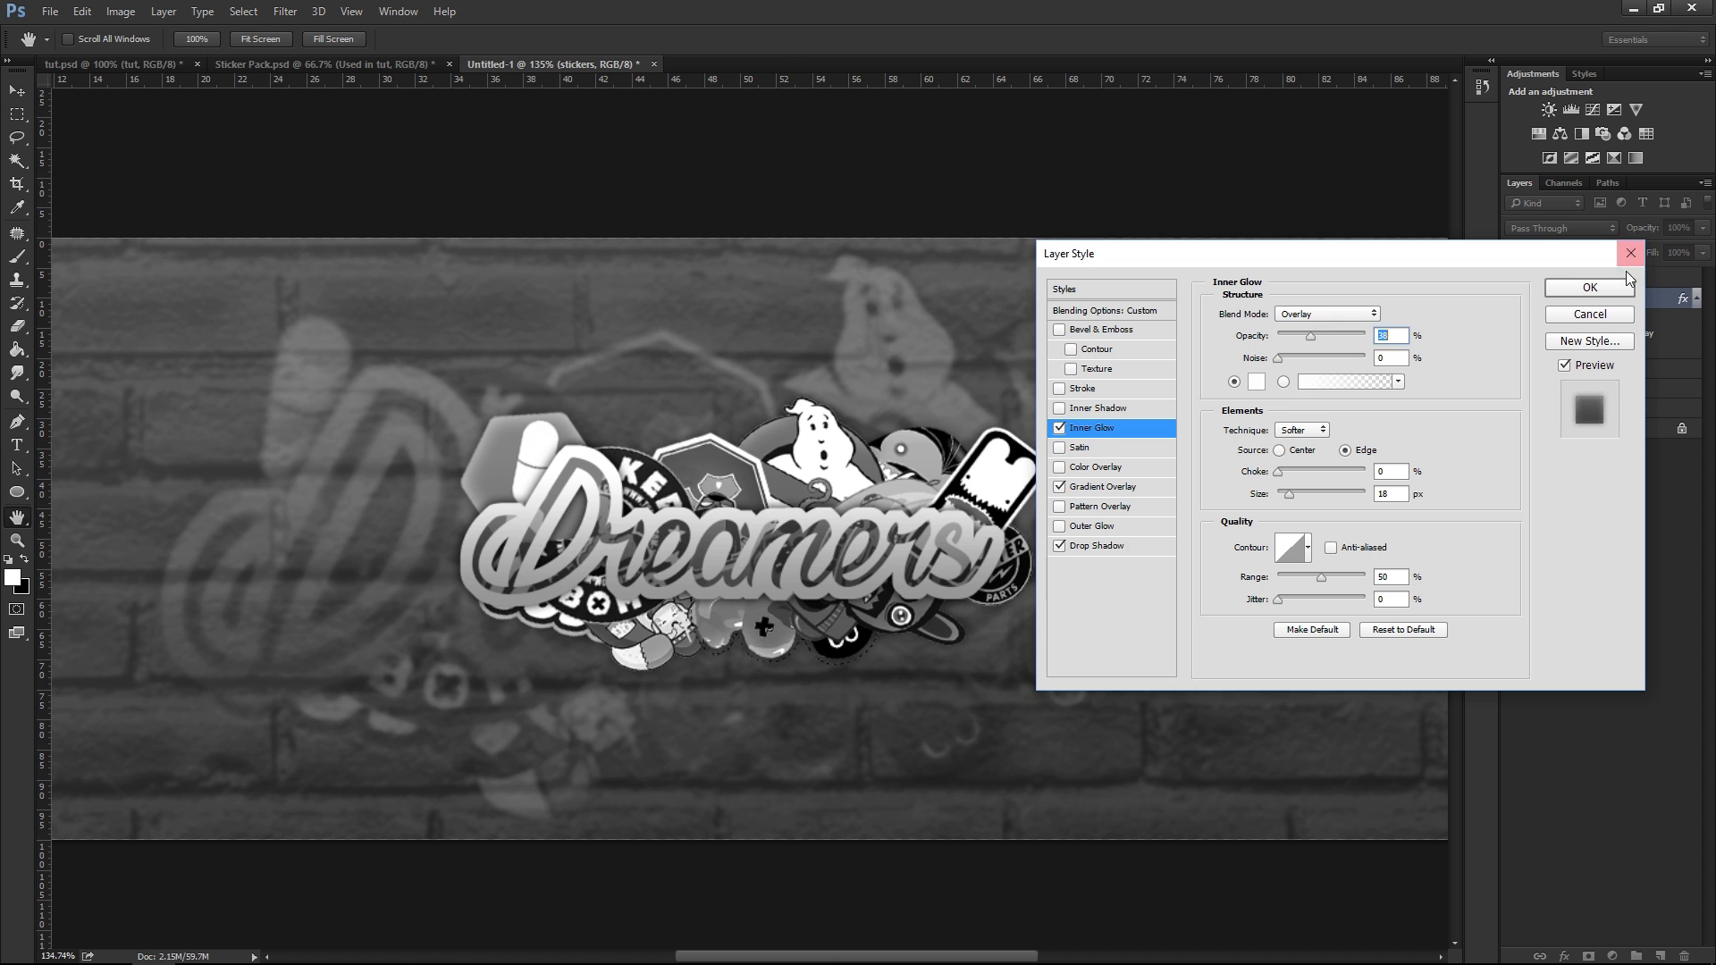
left_click(1611, 288)
Collapse the stickers group's effects list with the whole header in view
scroll(1012, 404, "down", 3)
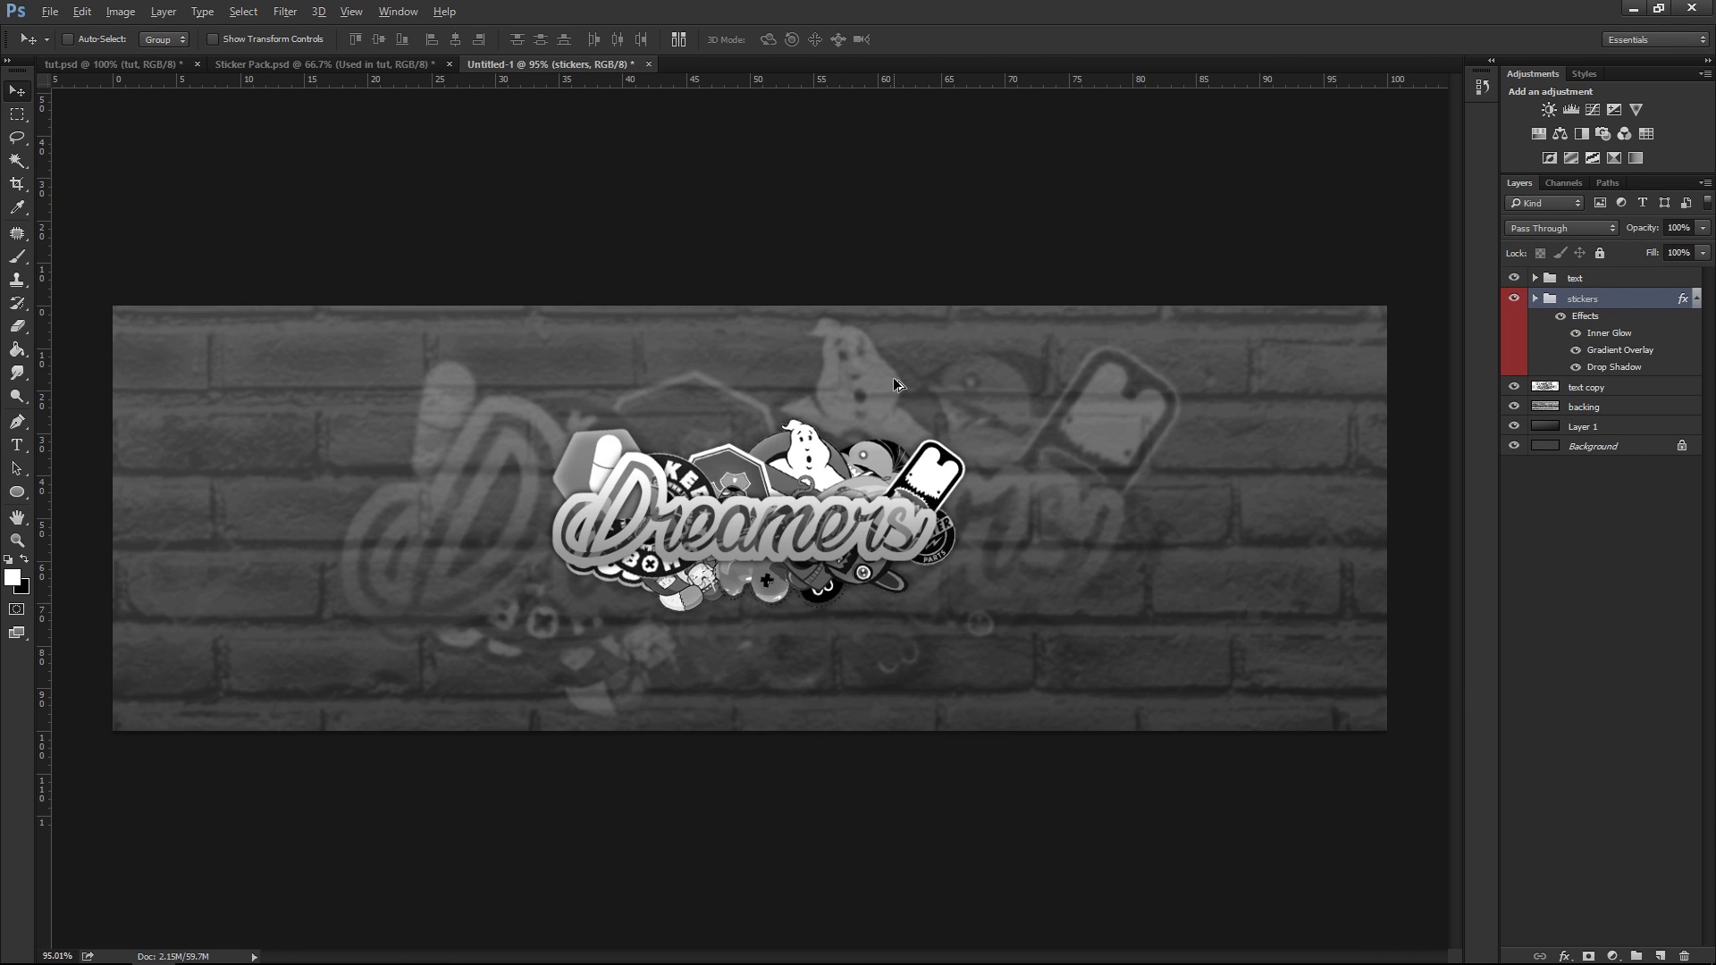
key("alt")
left_click(1696, 299)
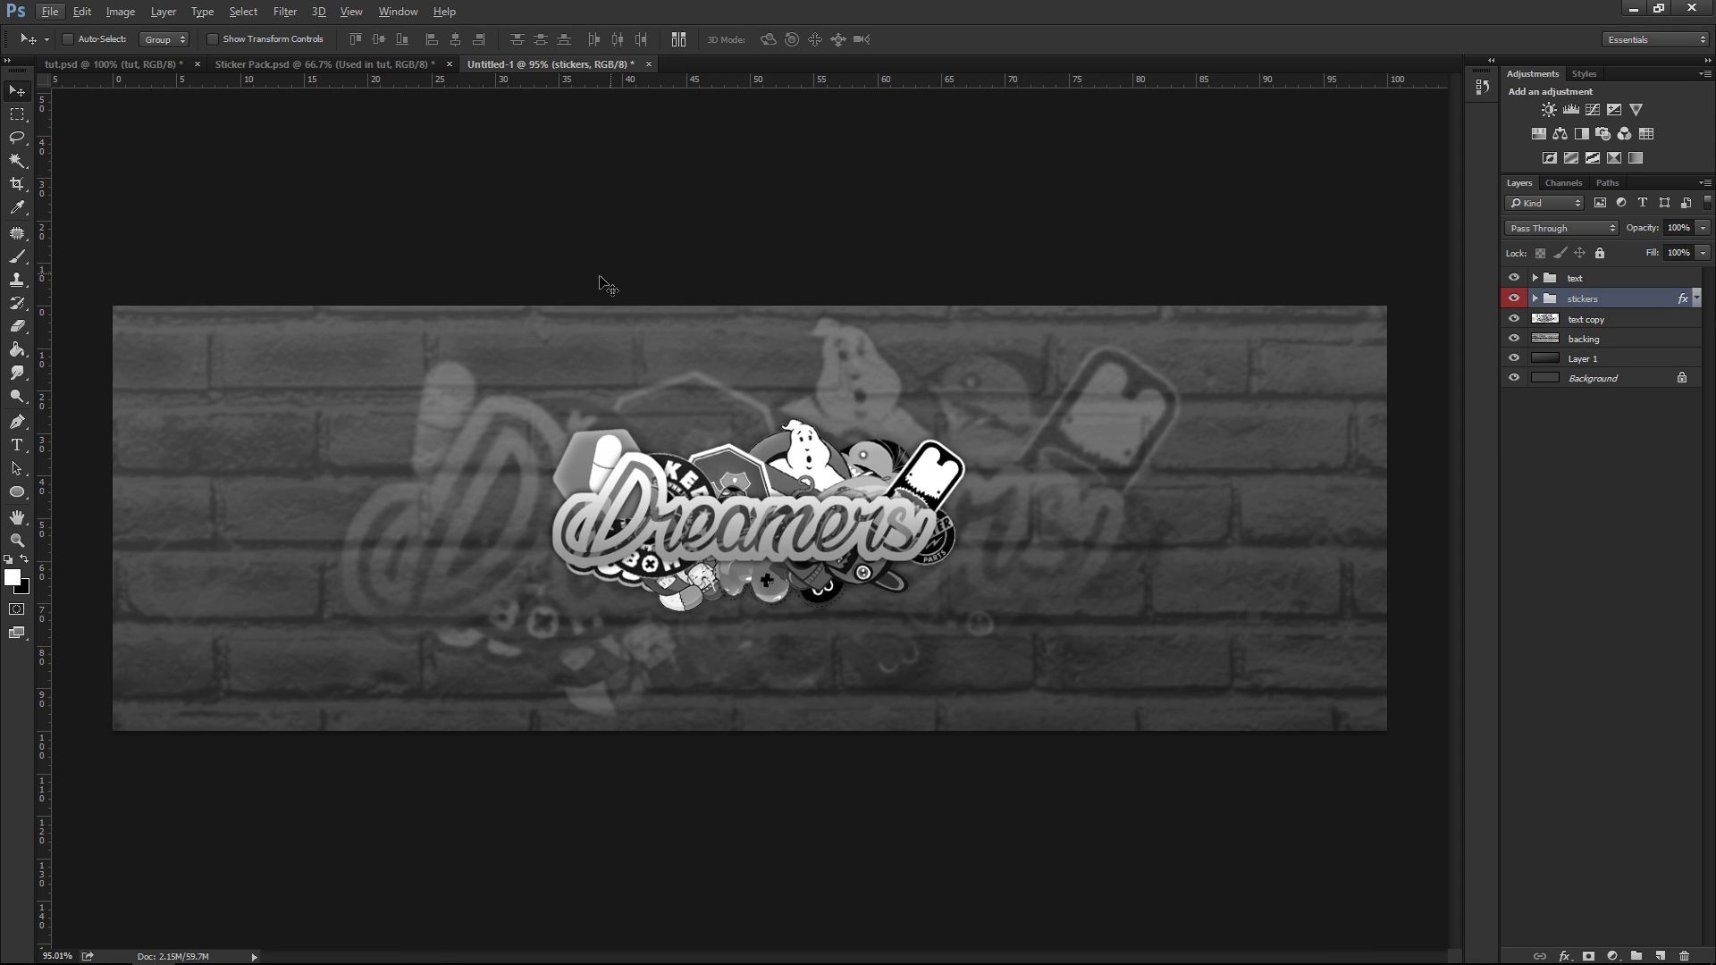
Review the finished example header in tut.psd for reference and return to the Untitled-1 header document
key("alt")
left_click(17, 114)
left_click(319, 64)
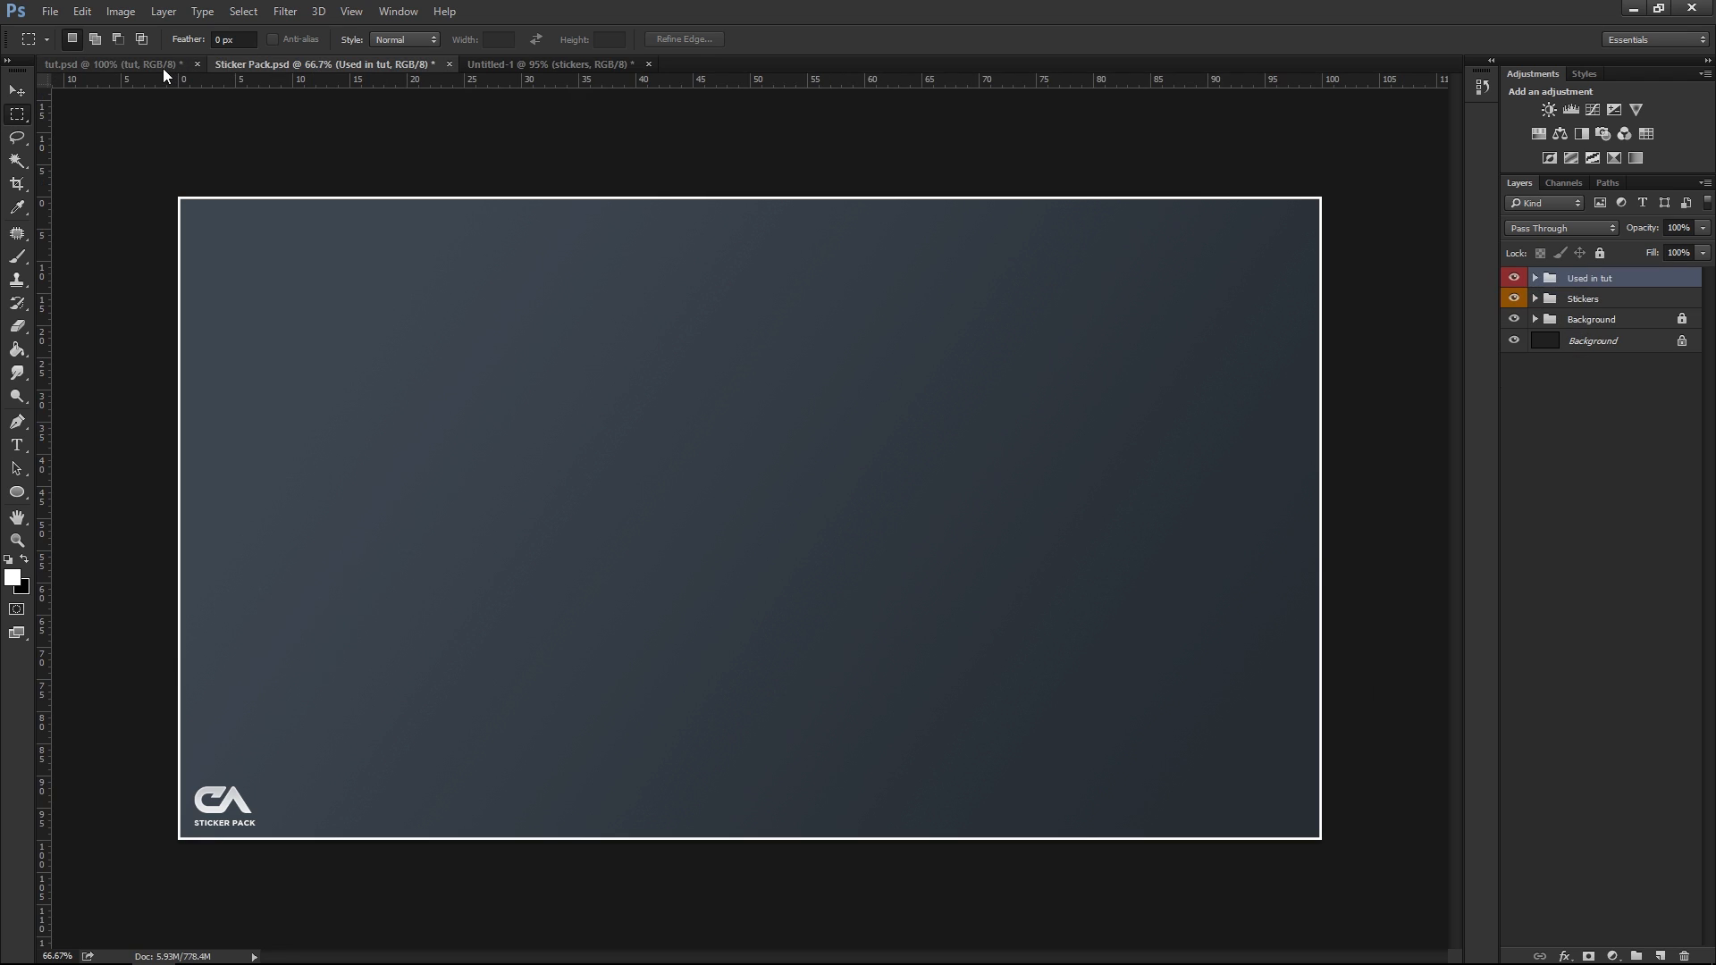
left_click(162, 67)
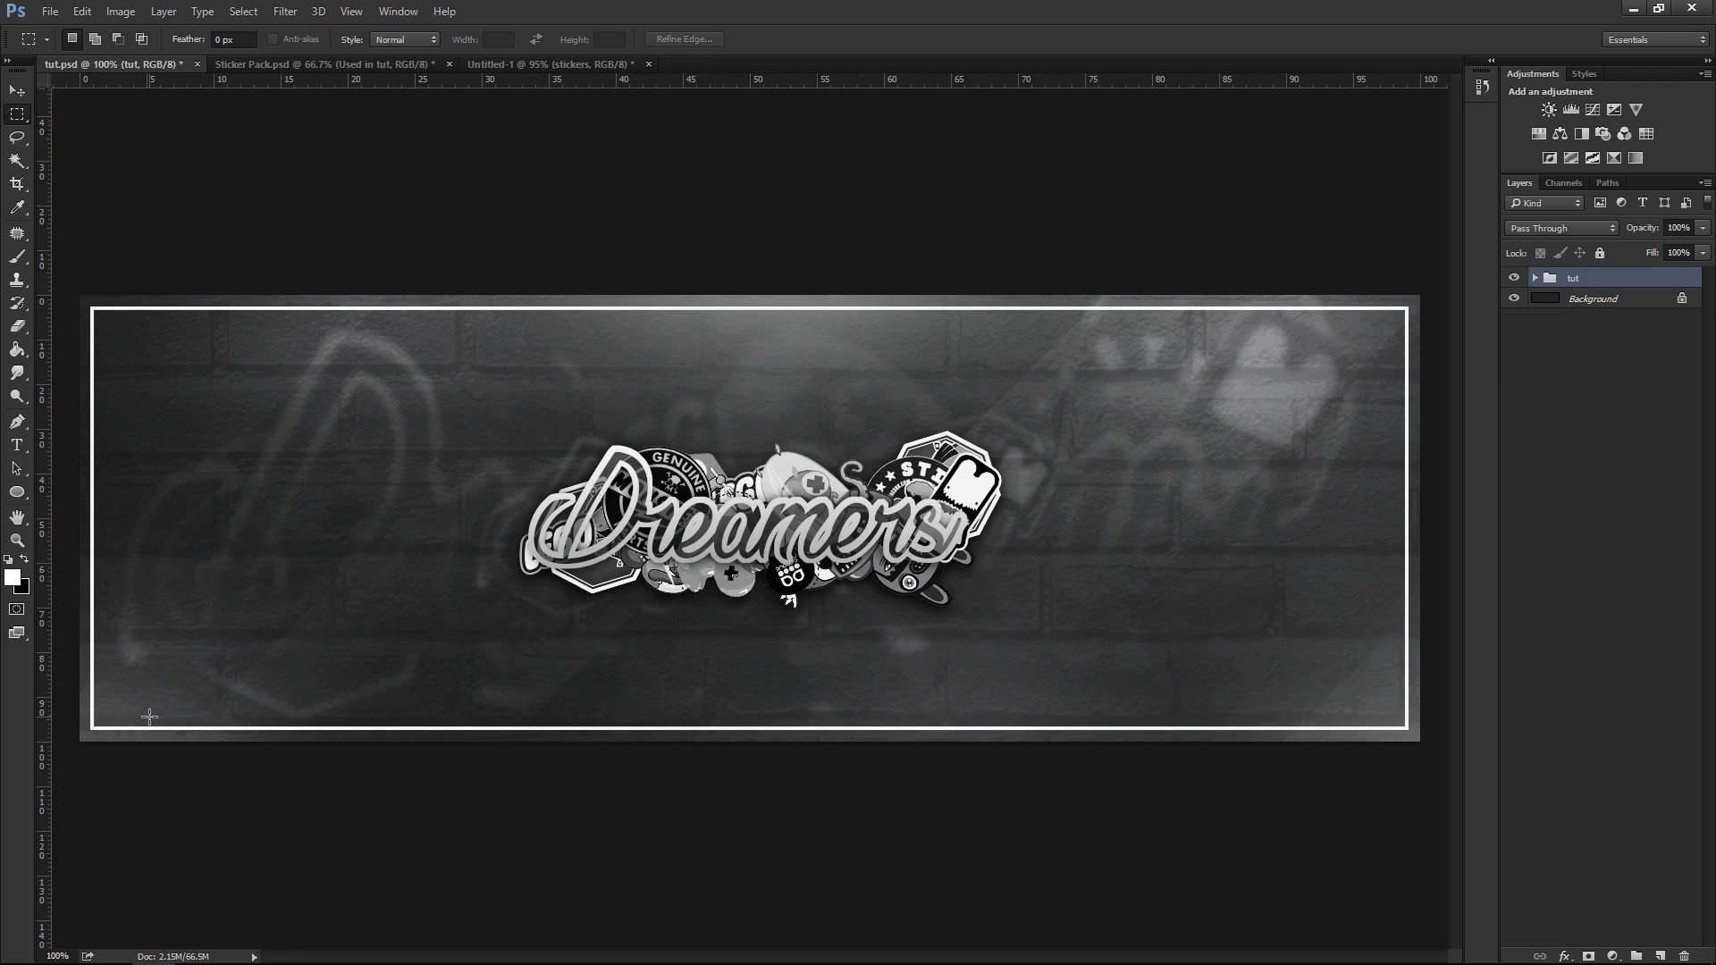
left_click(320, 67)
left_click(567, 63)
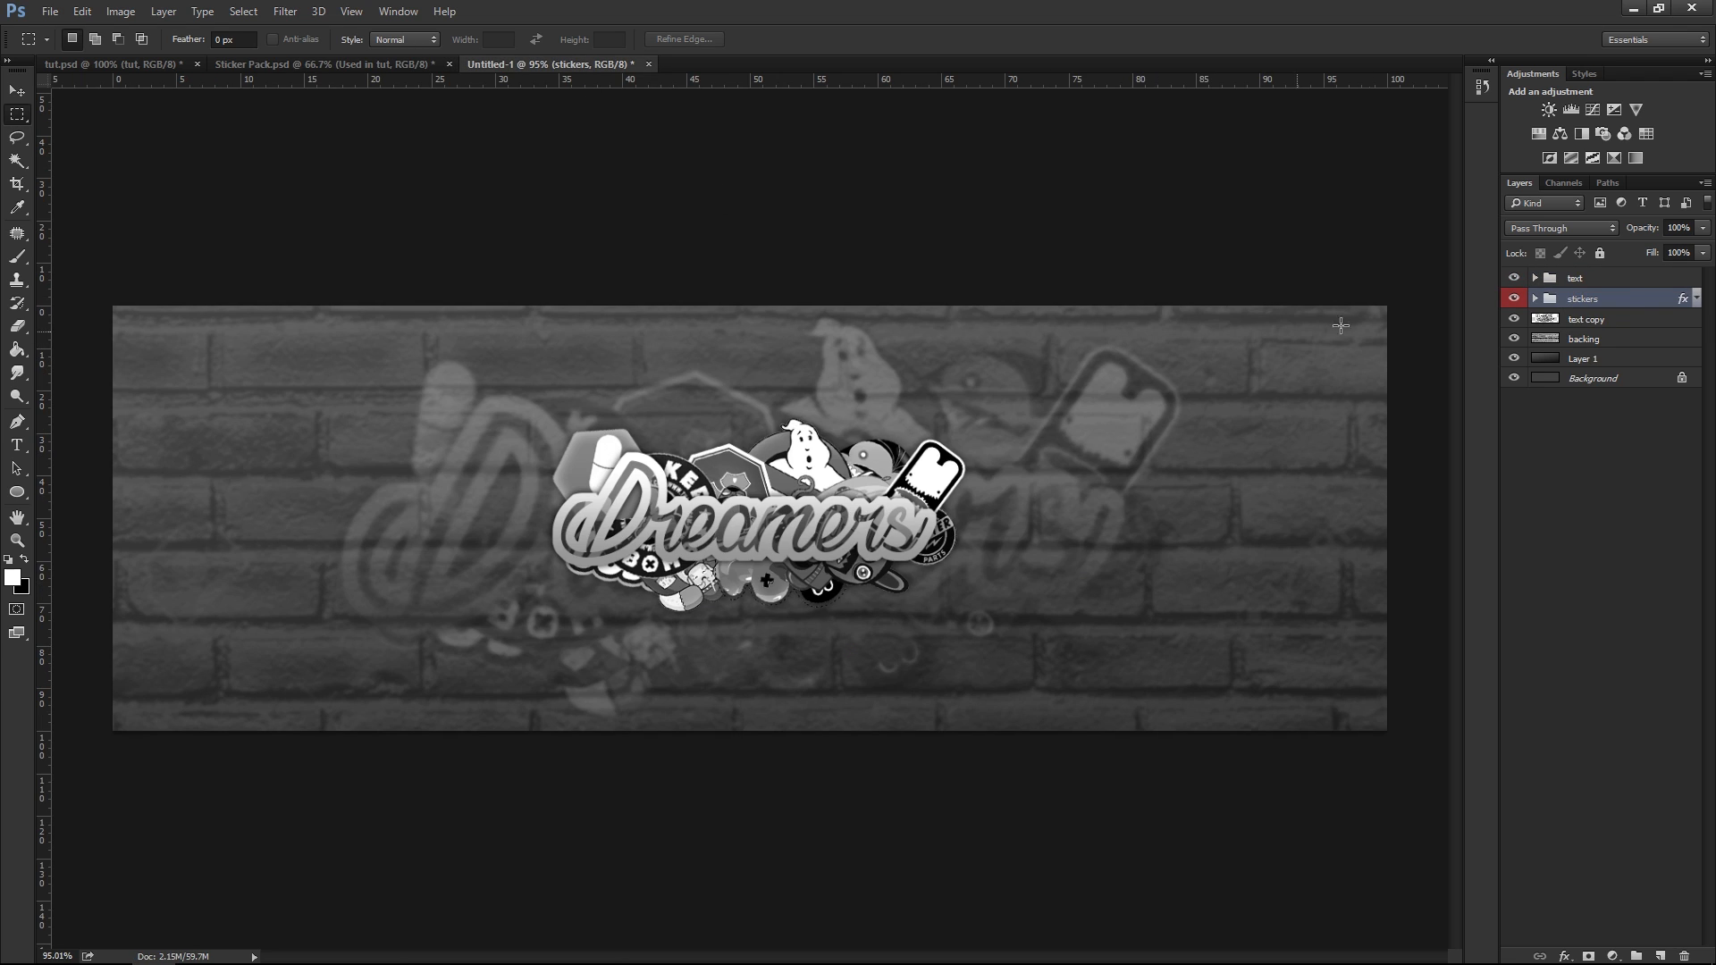
Add a new layer on top, select the whole canvas and stroke the selection 4 px wide on the inside
key("ctrl+shift+alt+n")
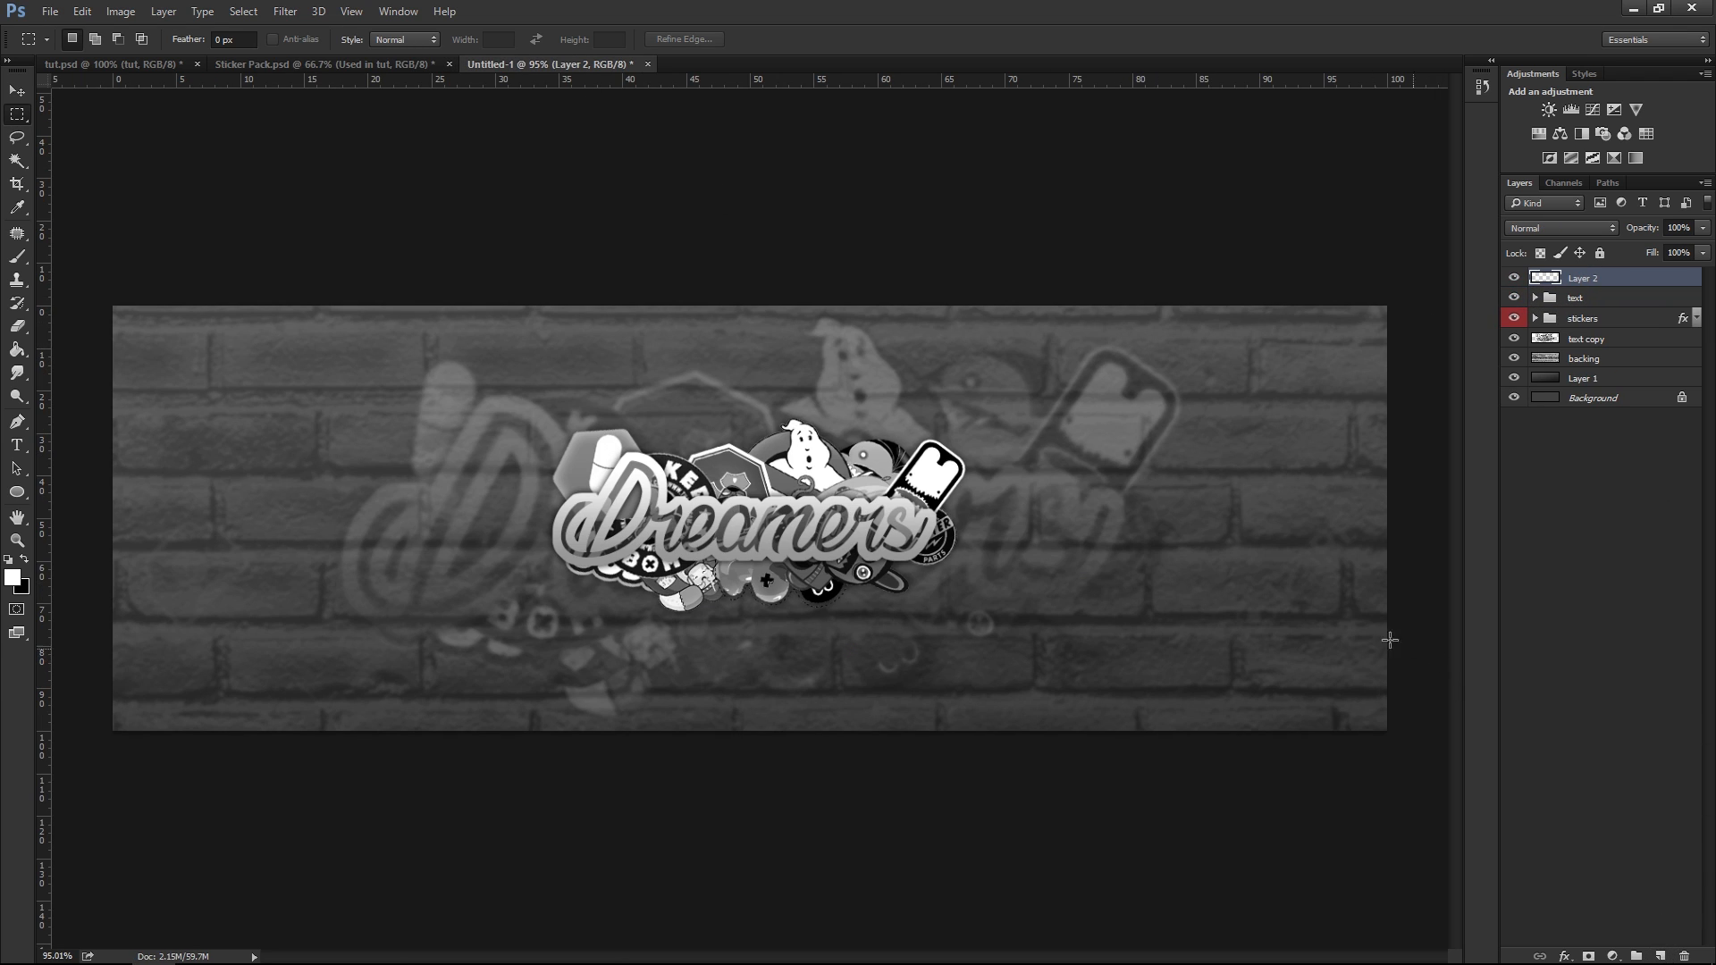
key("ctrl+a")
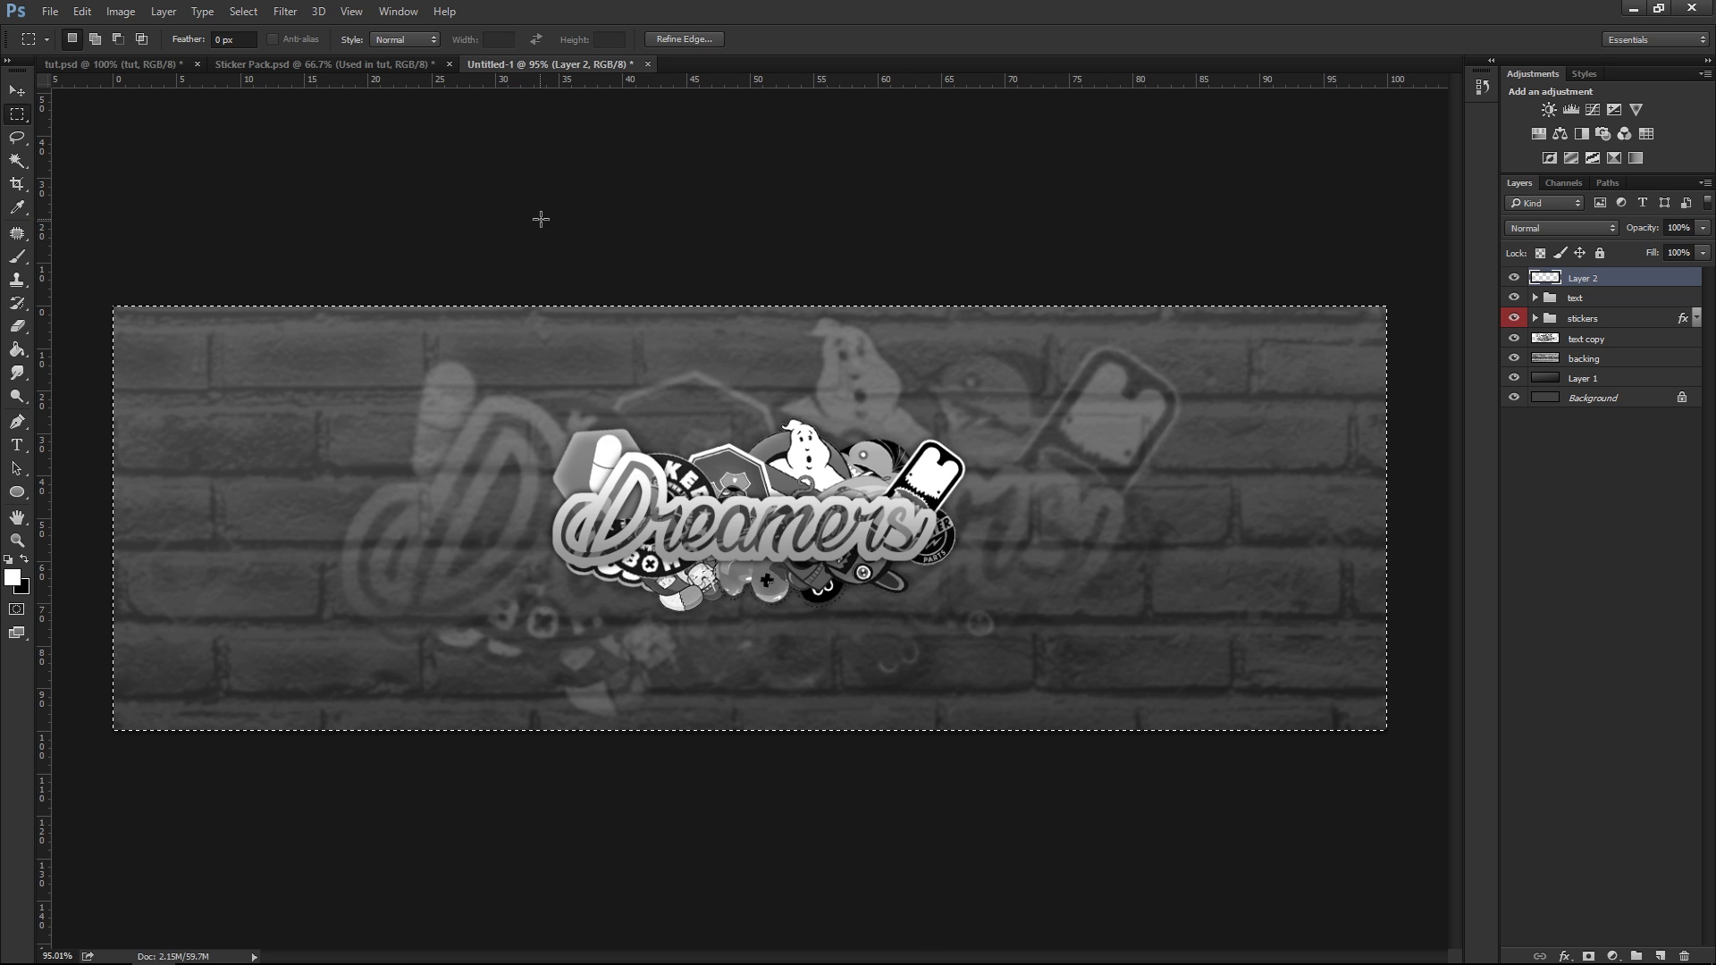
right_click(681, 340)
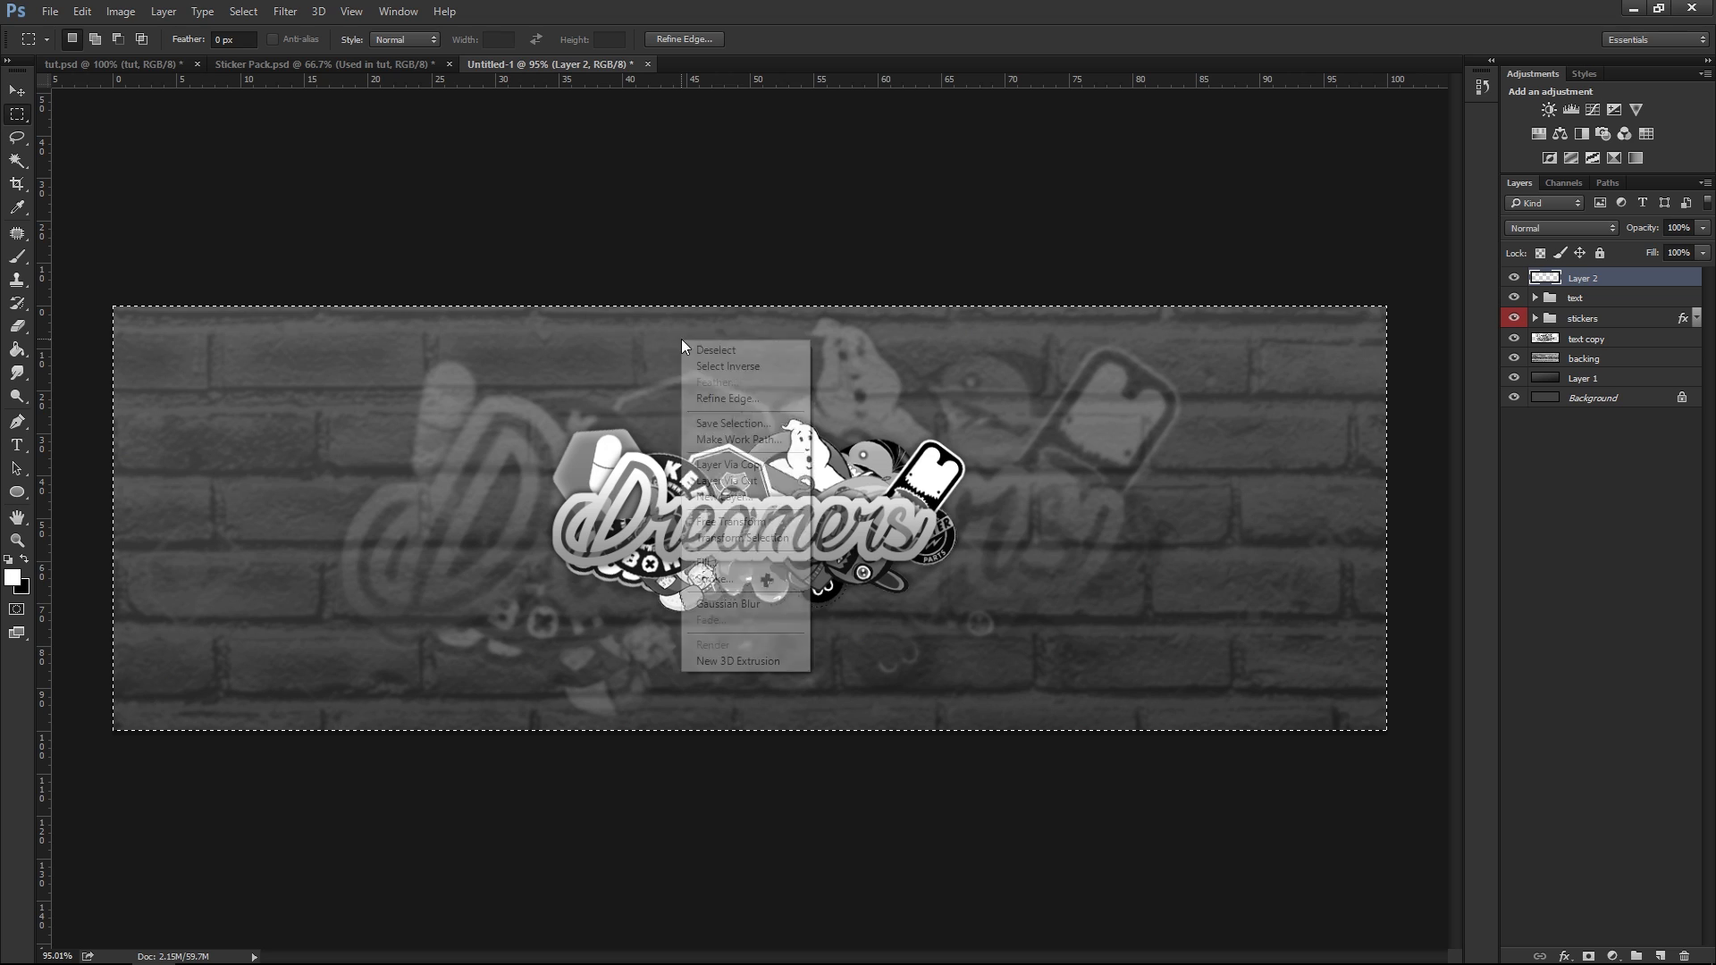
left_click(697, 581)
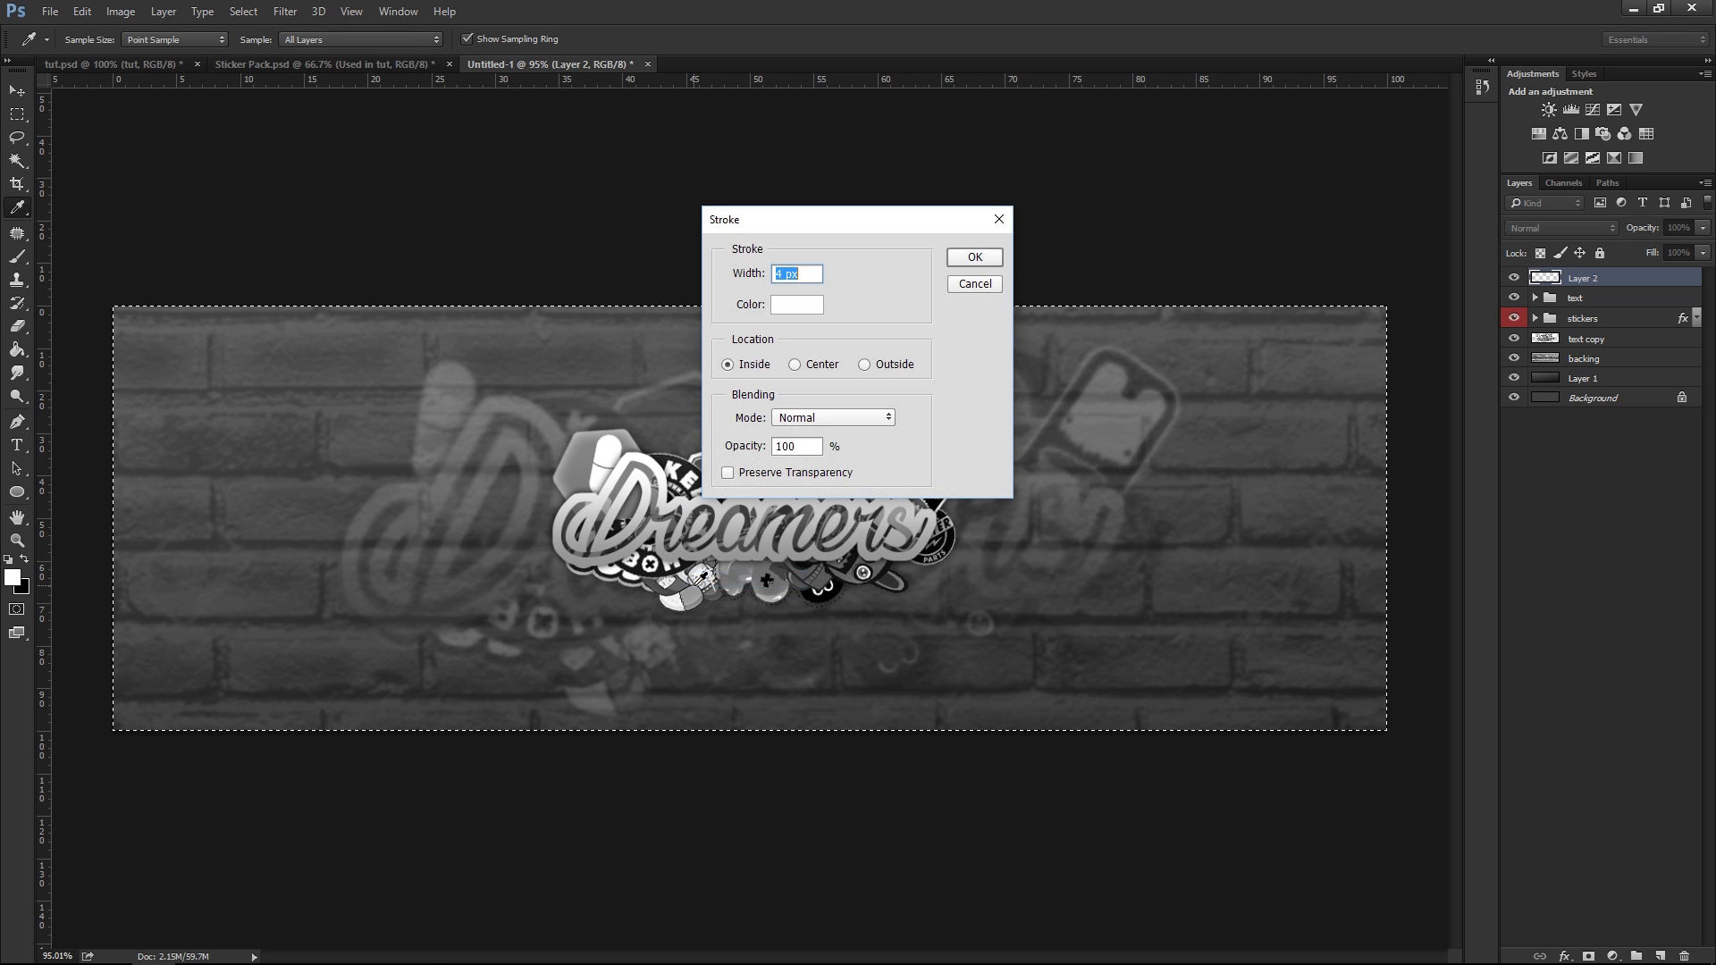
left_click(735, 365)
left_click(800, 198)
left_click_drag(792, 218, 800, 220)
left_click(980, 259)
key("m")
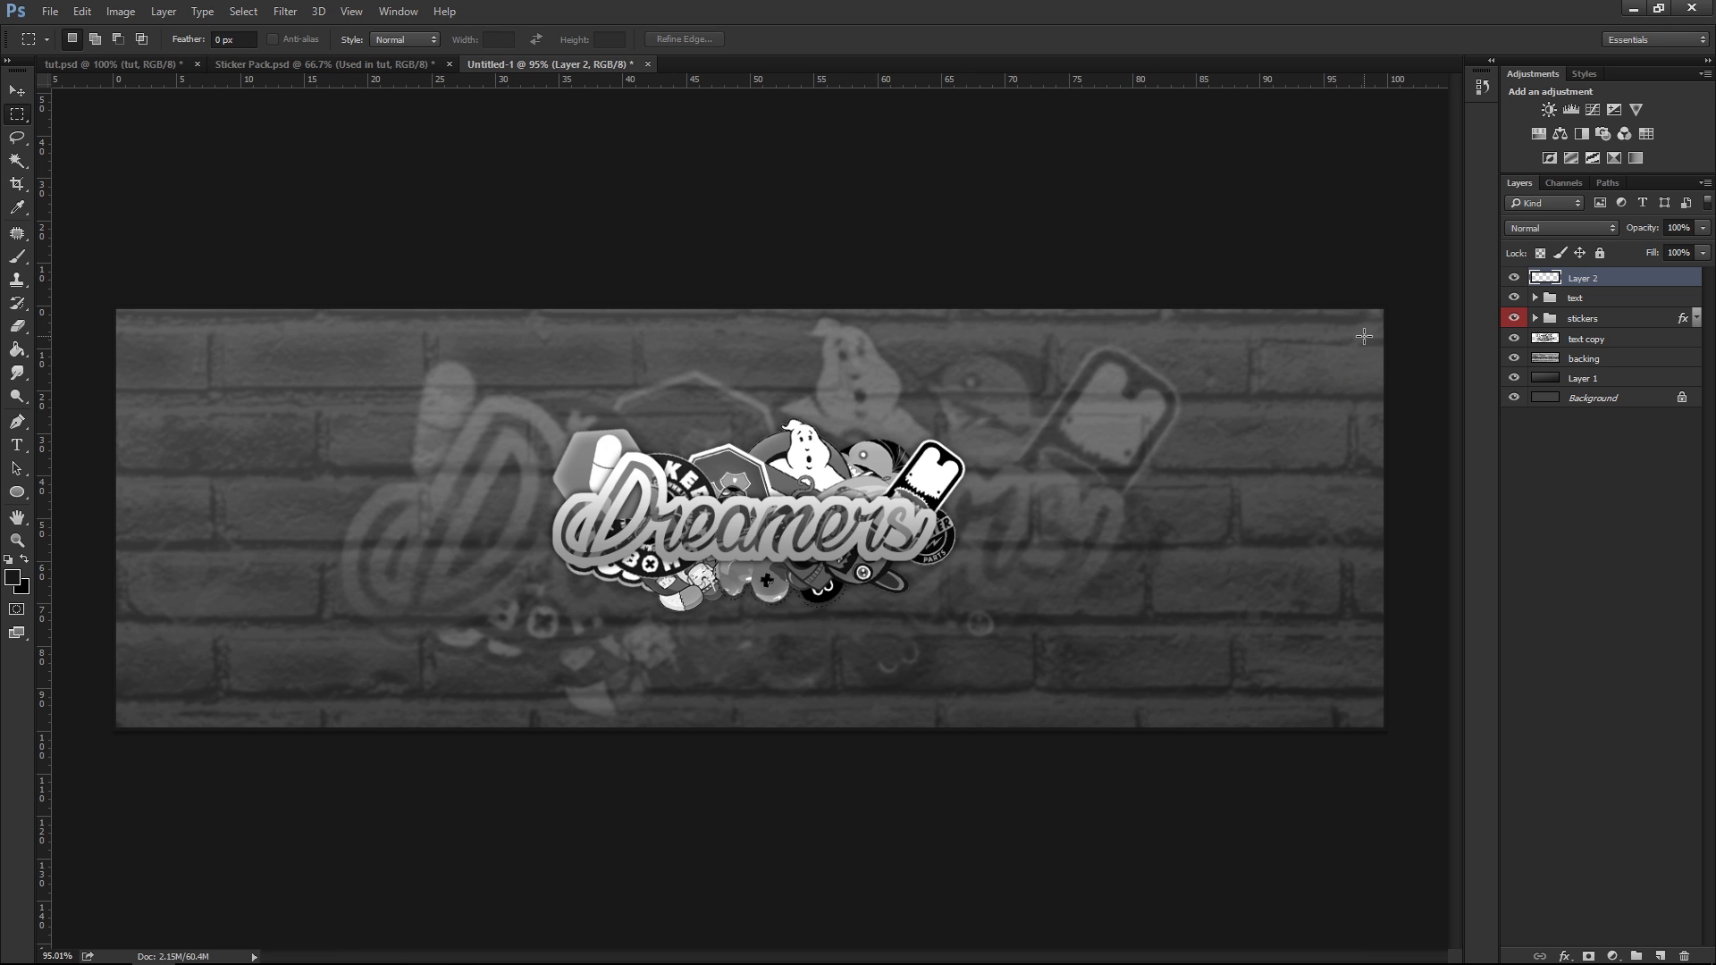
Stroke the canvas selection again in white on the same layer, deselect it and show the guides
right_click(1002, 395)
left_click(1064, 640)
left_click(804, 306)
left_click(1084, 365)
left_click(1495, 363)
left_click(983, 259)
key("ctrl+d")
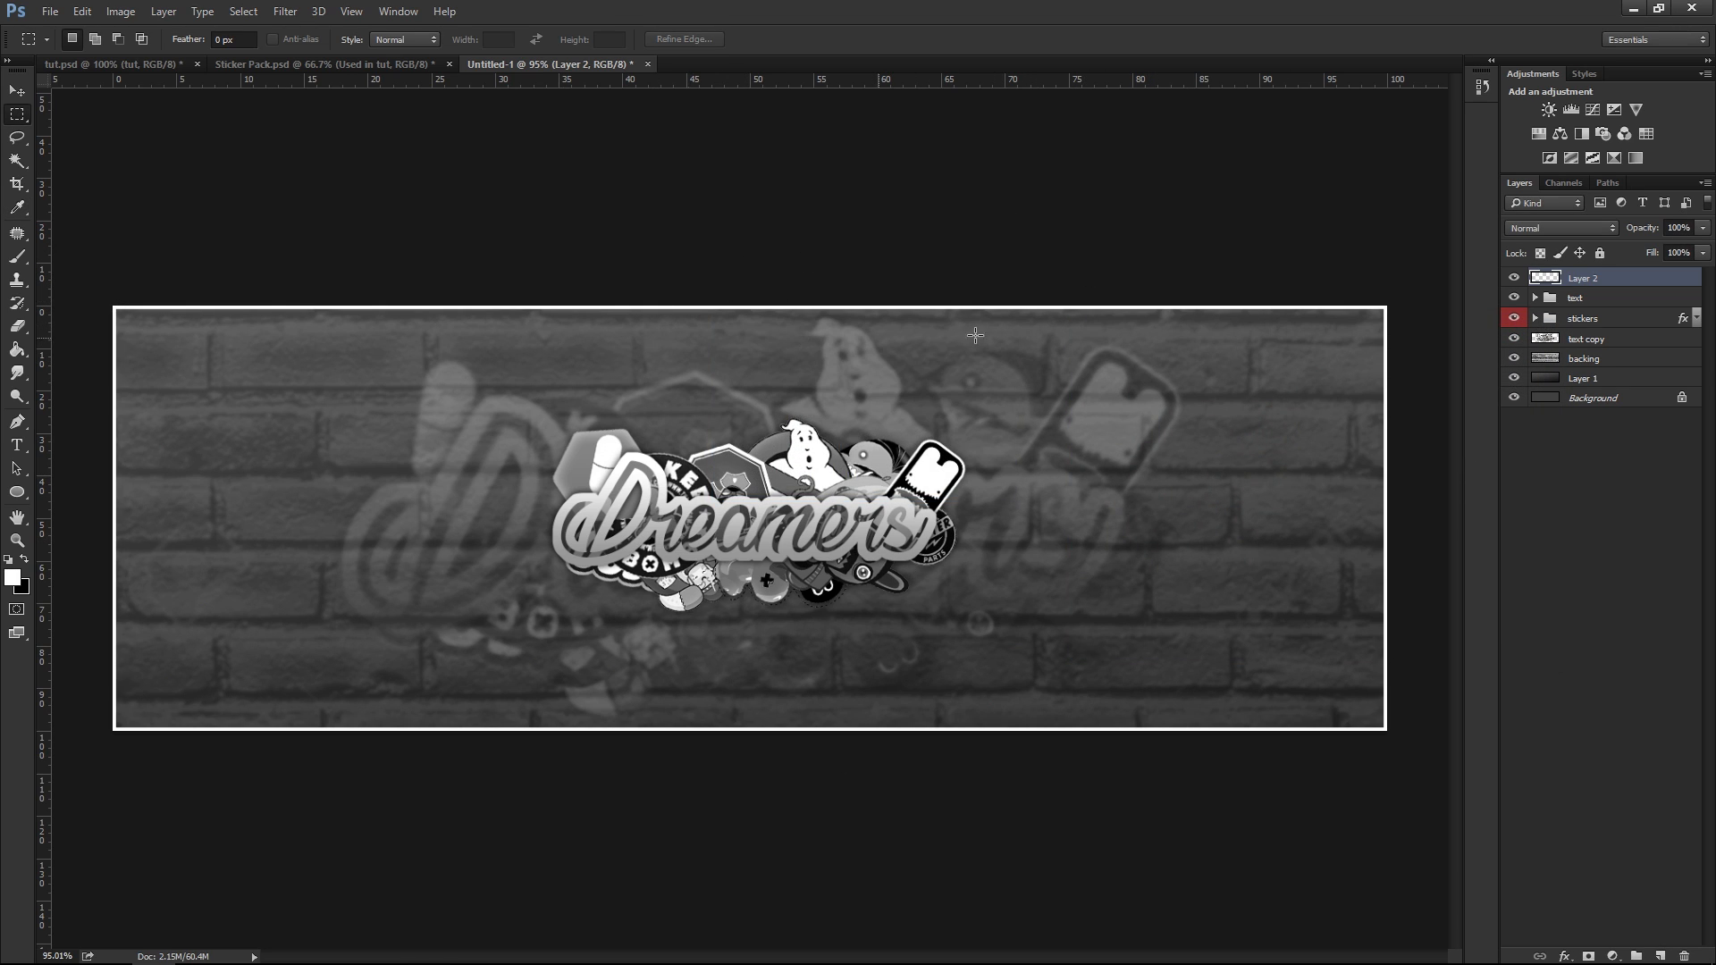
key("ctrl+semicolon")
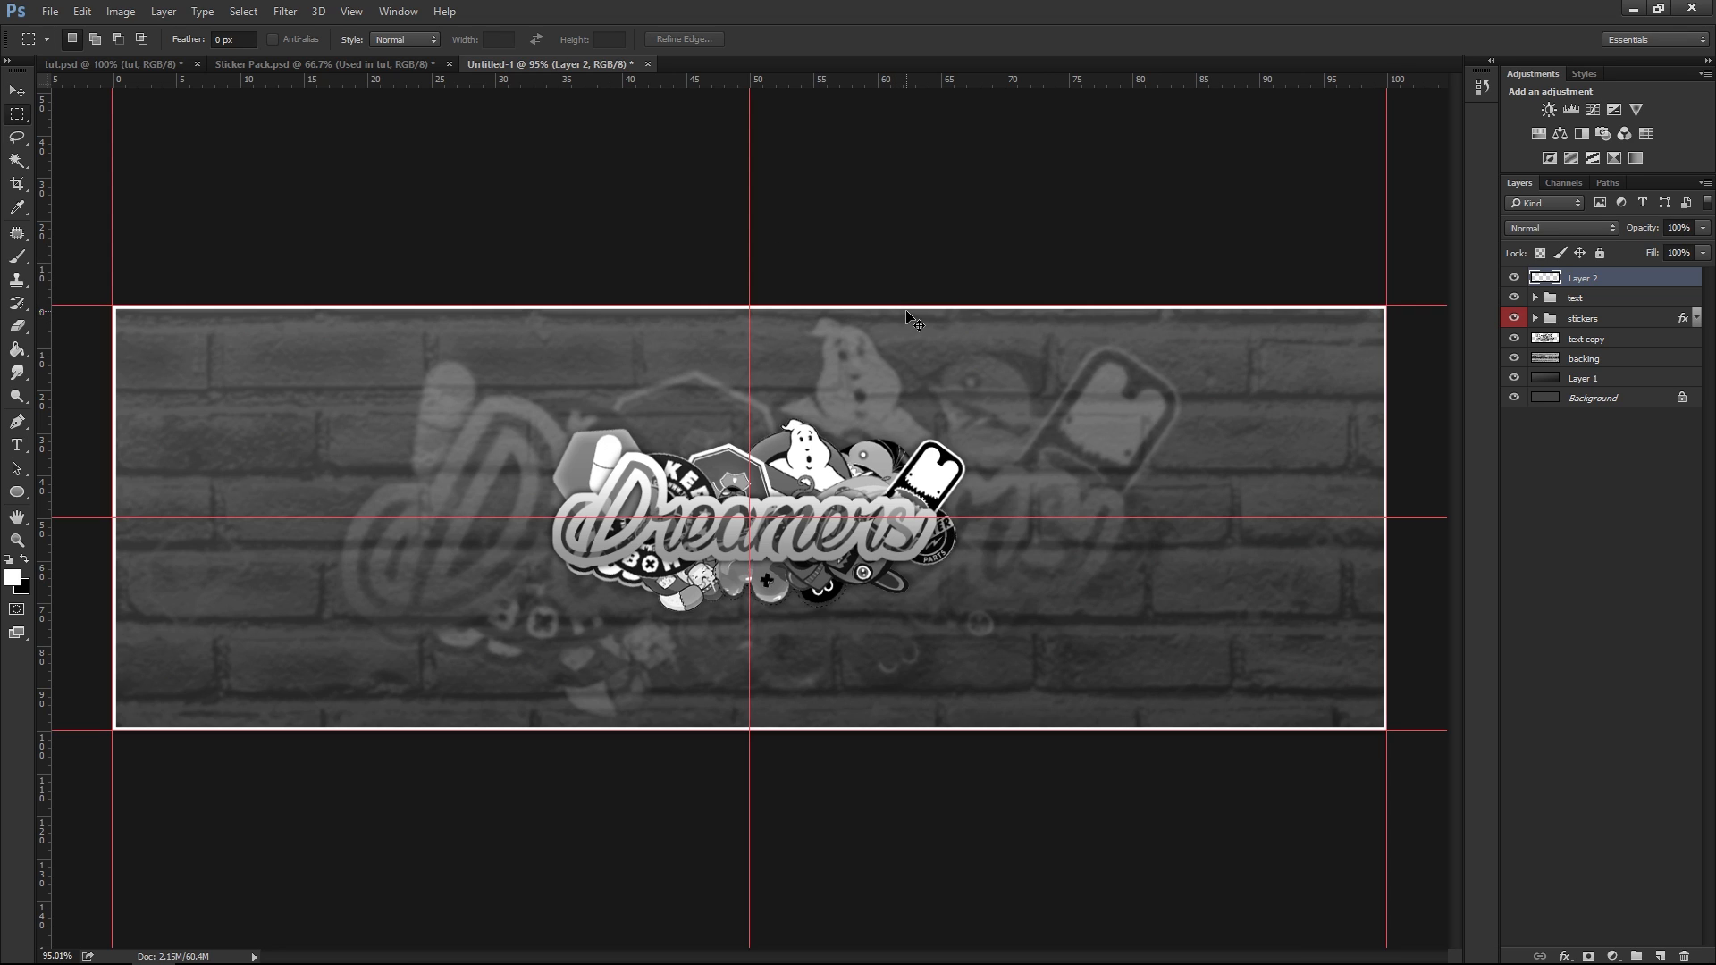
left_click(1542, 280, "ctrl")
left_click(285, 11)
mouse_move(268, 242)
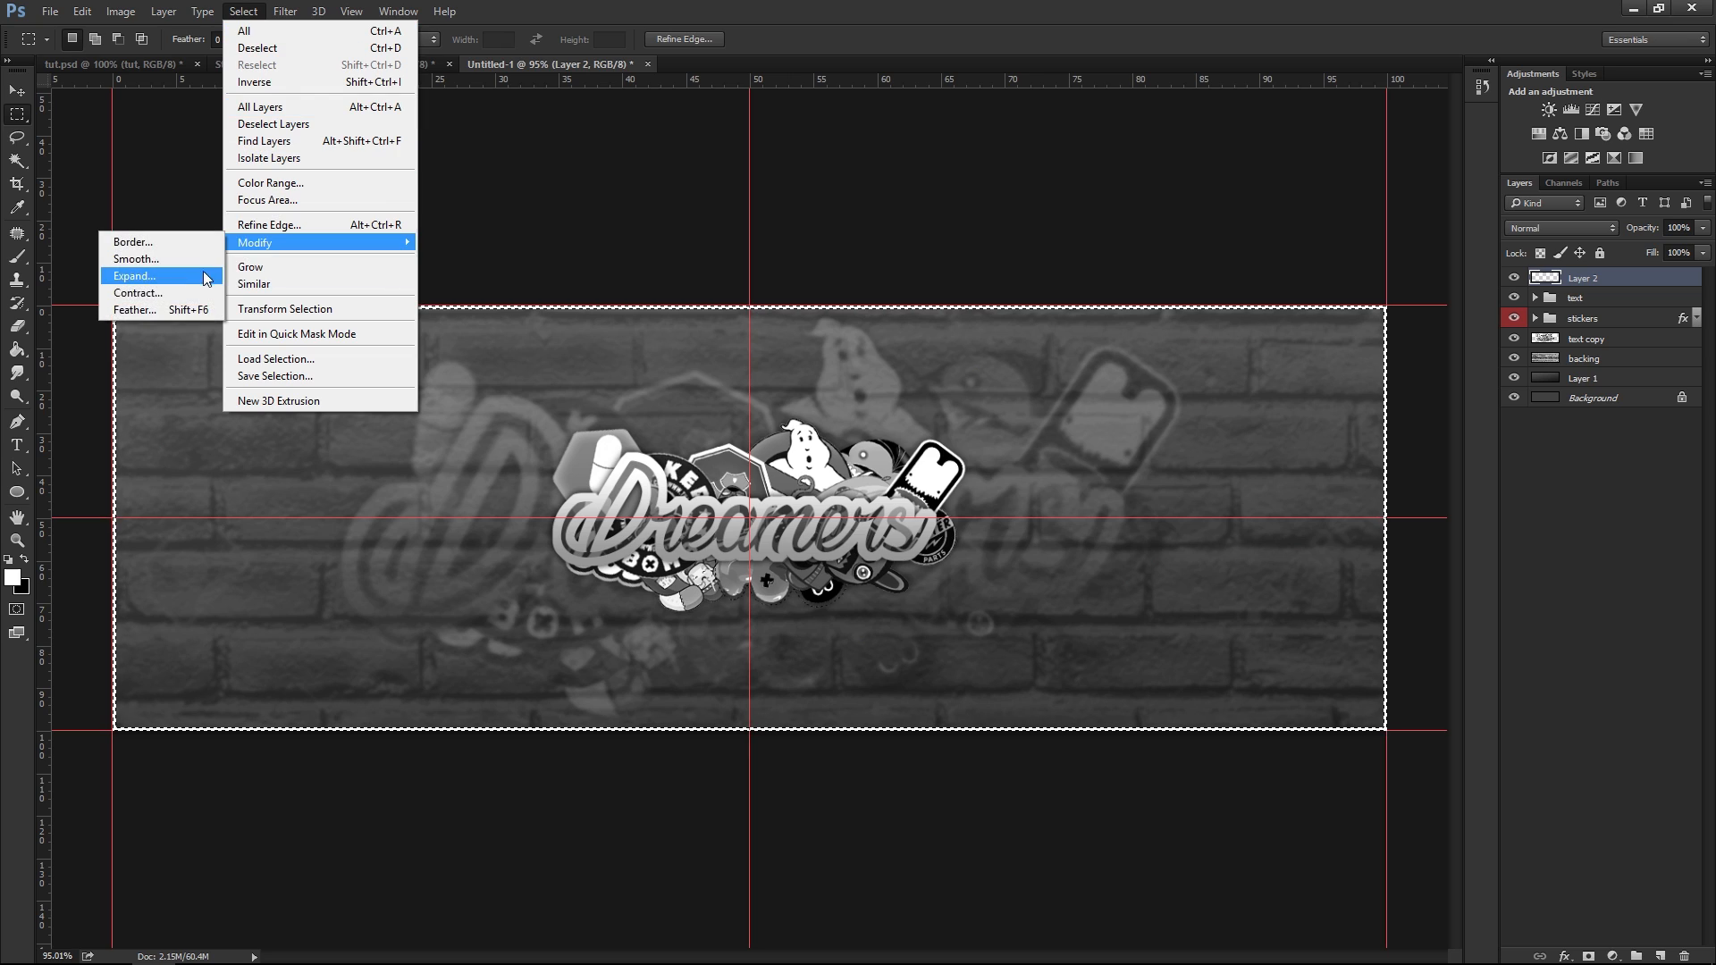
left_click(205, 276)
type("1")
left_click(938, 323)
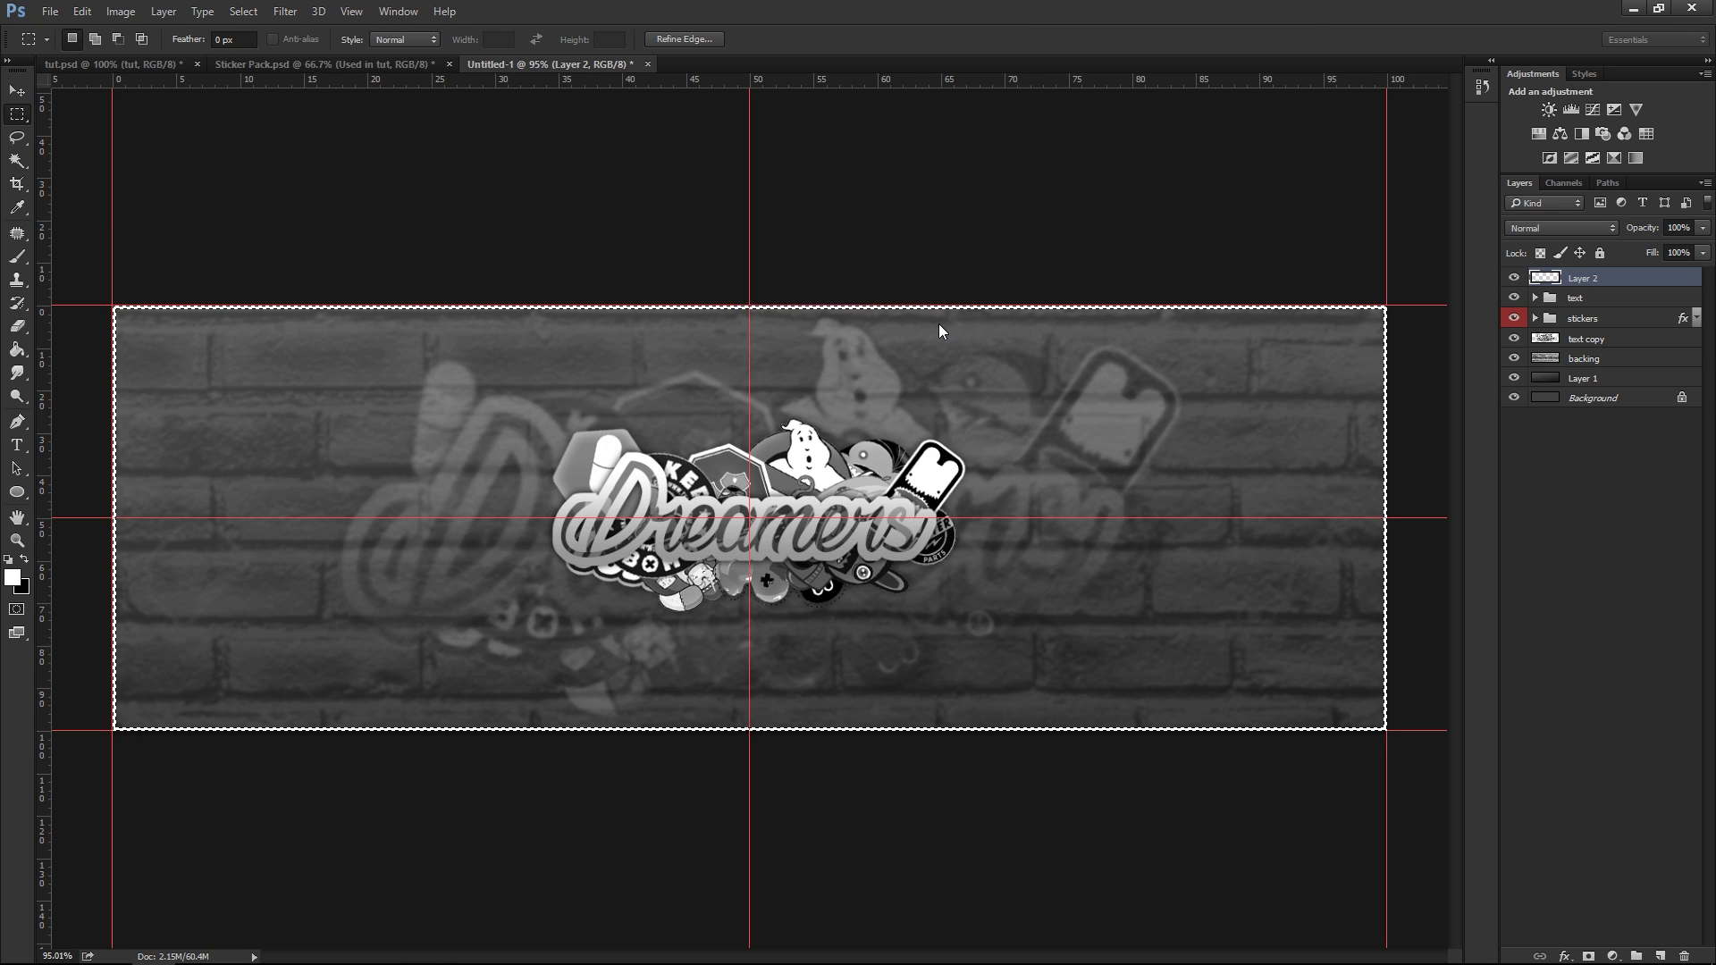
left_click(821, 373)
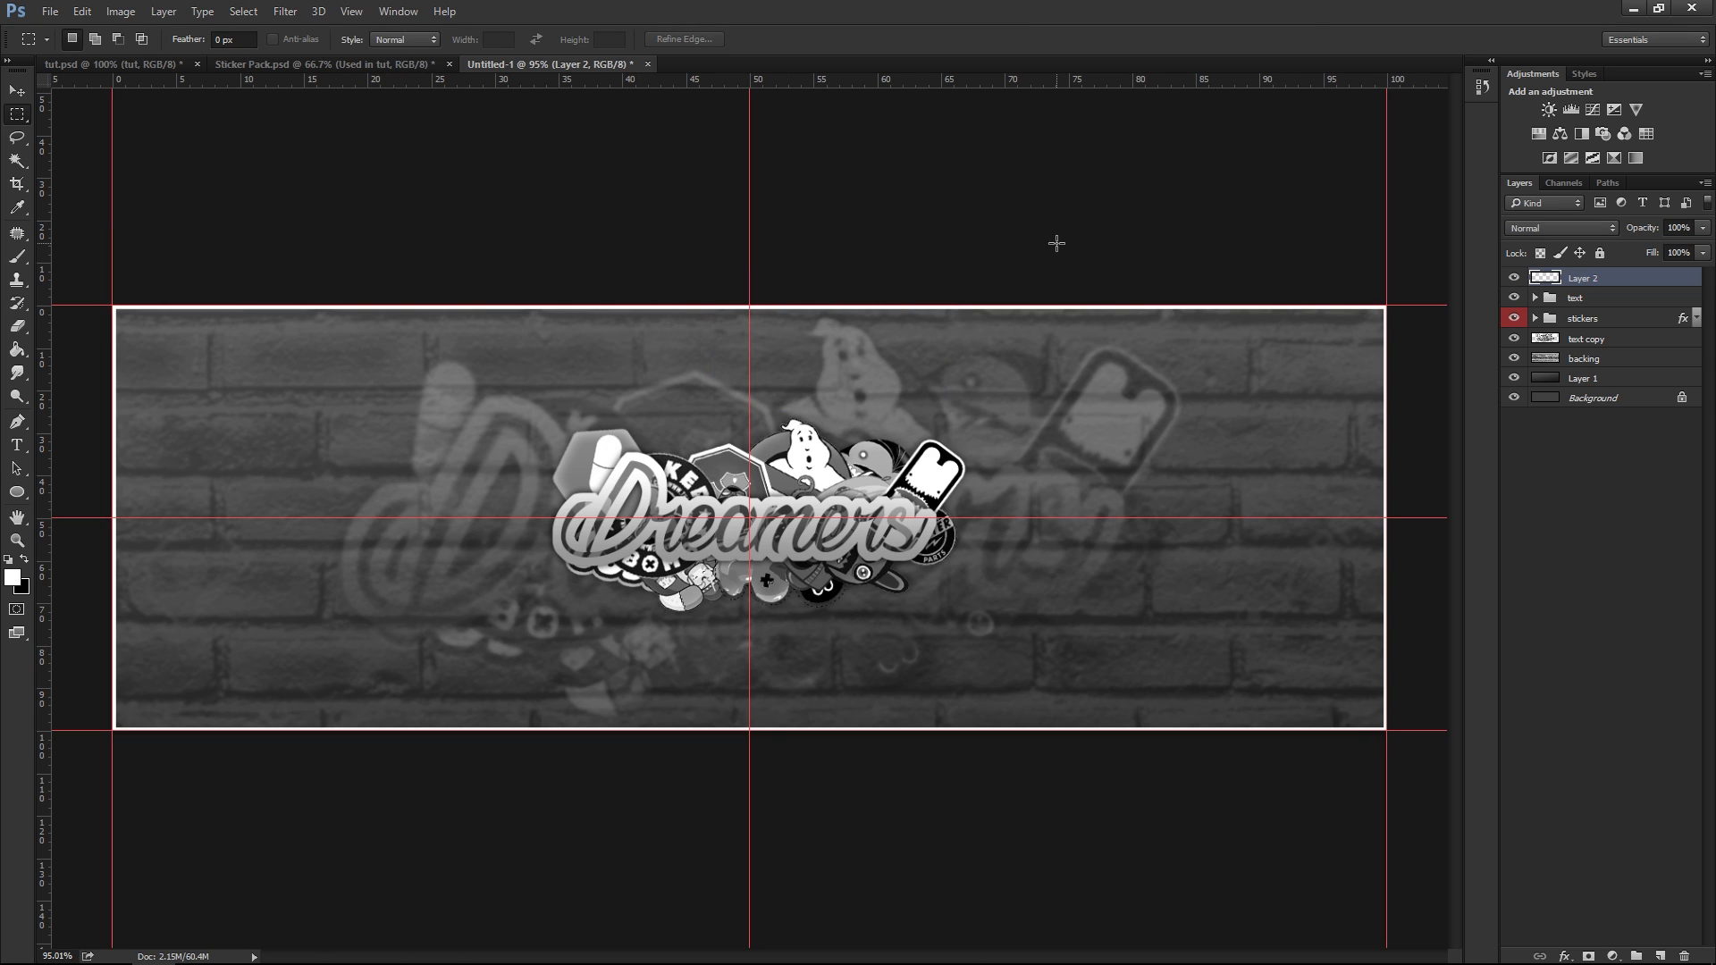
key("ctrl+a")
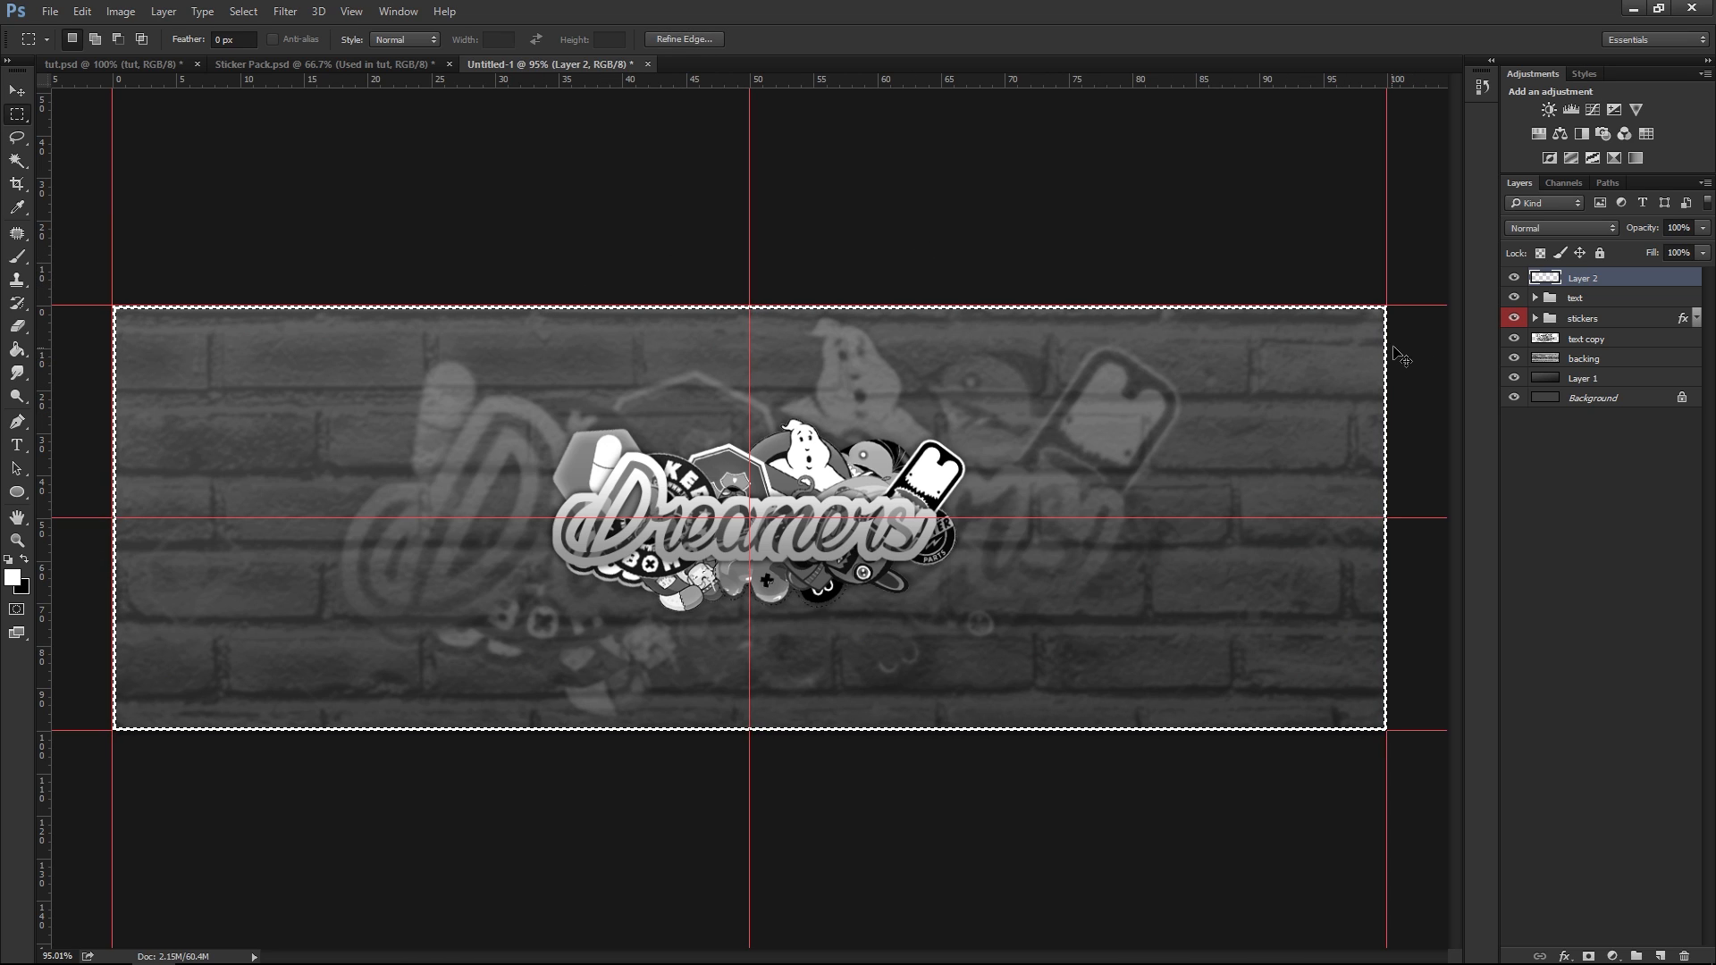
key("ctrl+d")
left_click(1514, 278)
left_click(1513, 278)
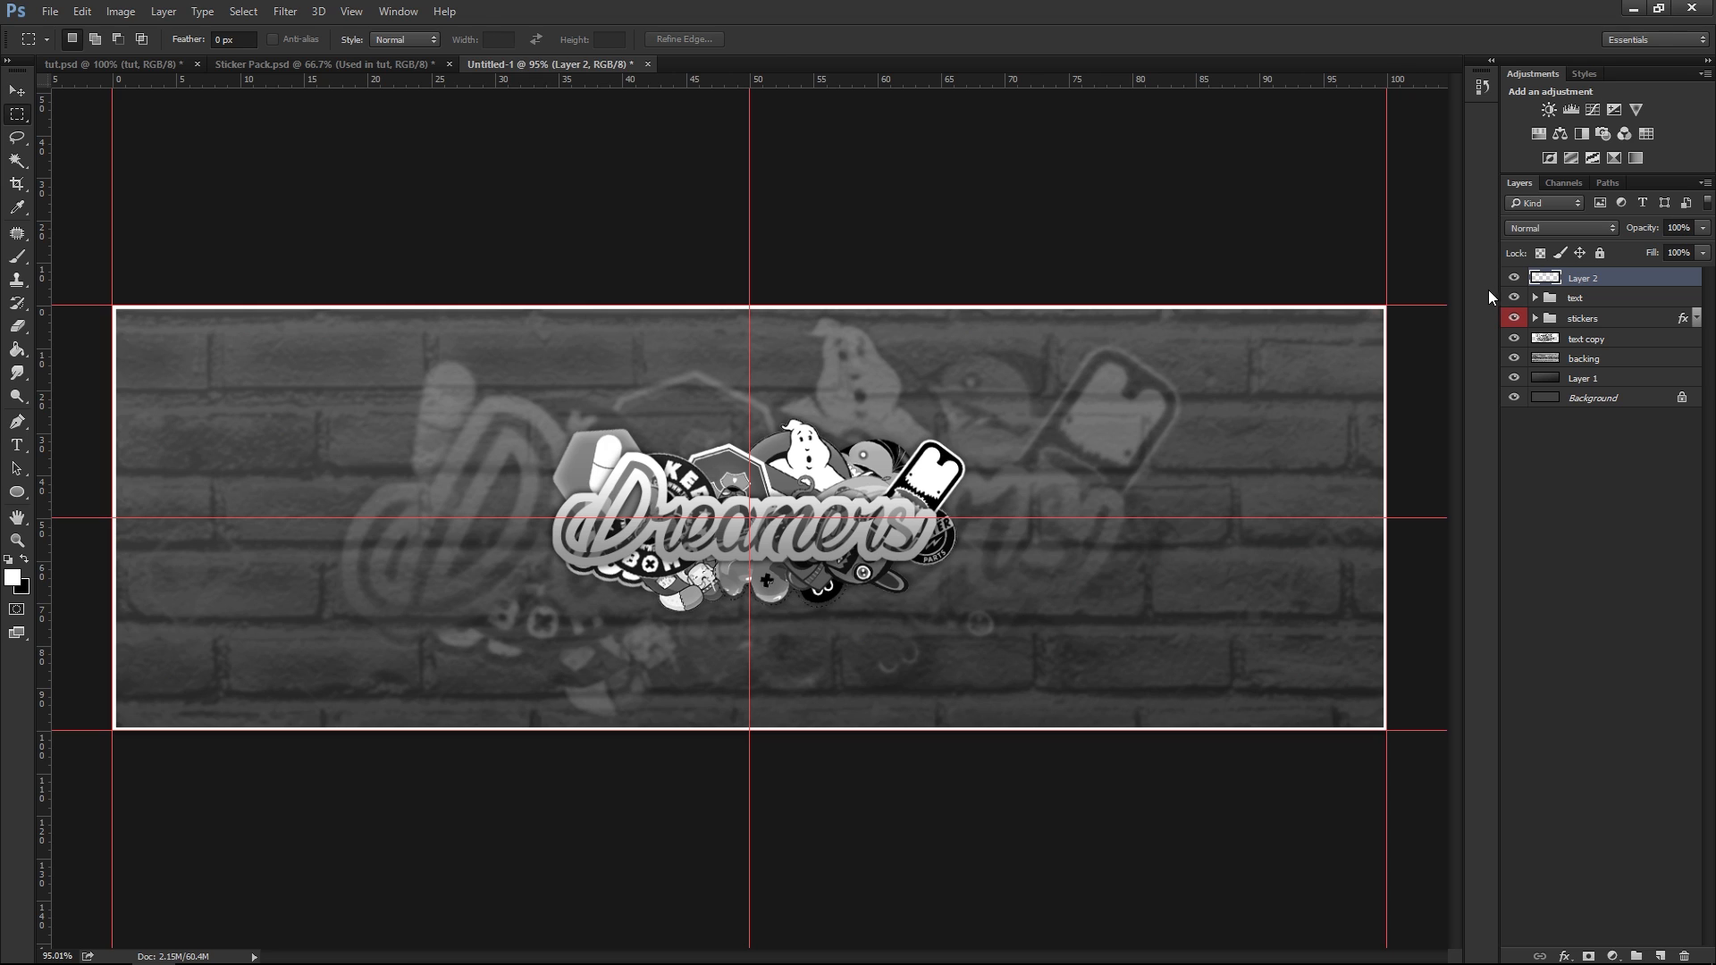
Scale the white frame inward to about 98% width and 94% height, apply the transform and hide the guides
key("ctrl+t")
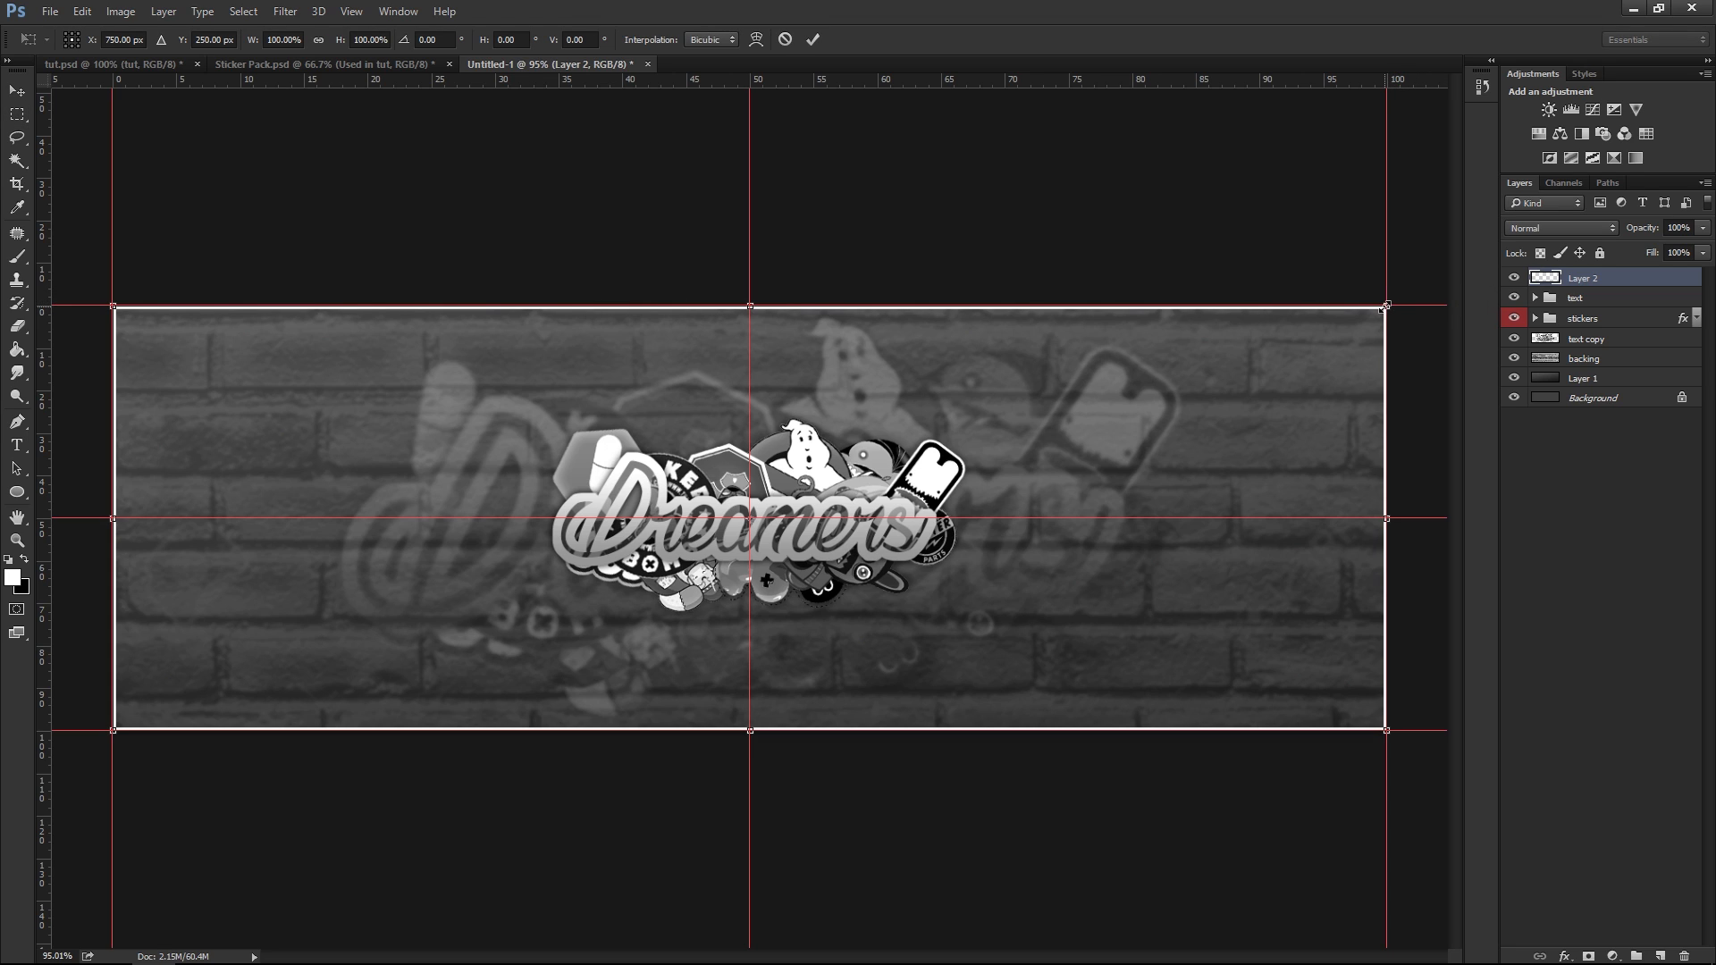
left_click_drag(1389, 304, 1349, 313)
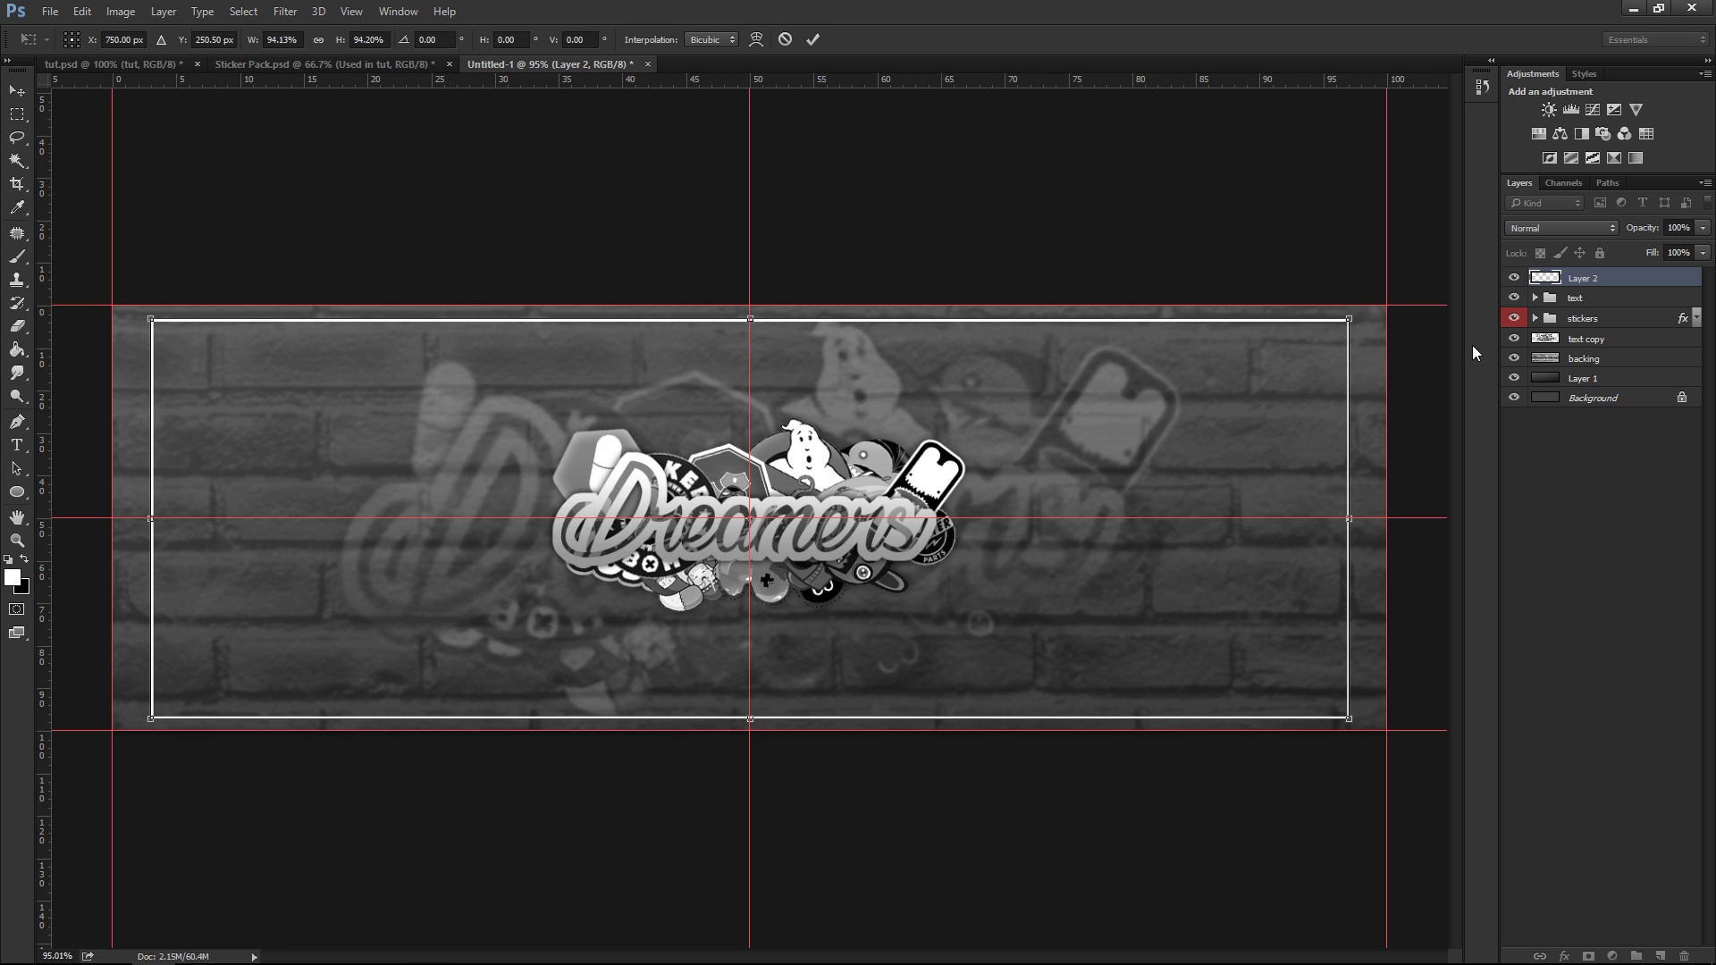
scroll(1424, 370, "up", 3)
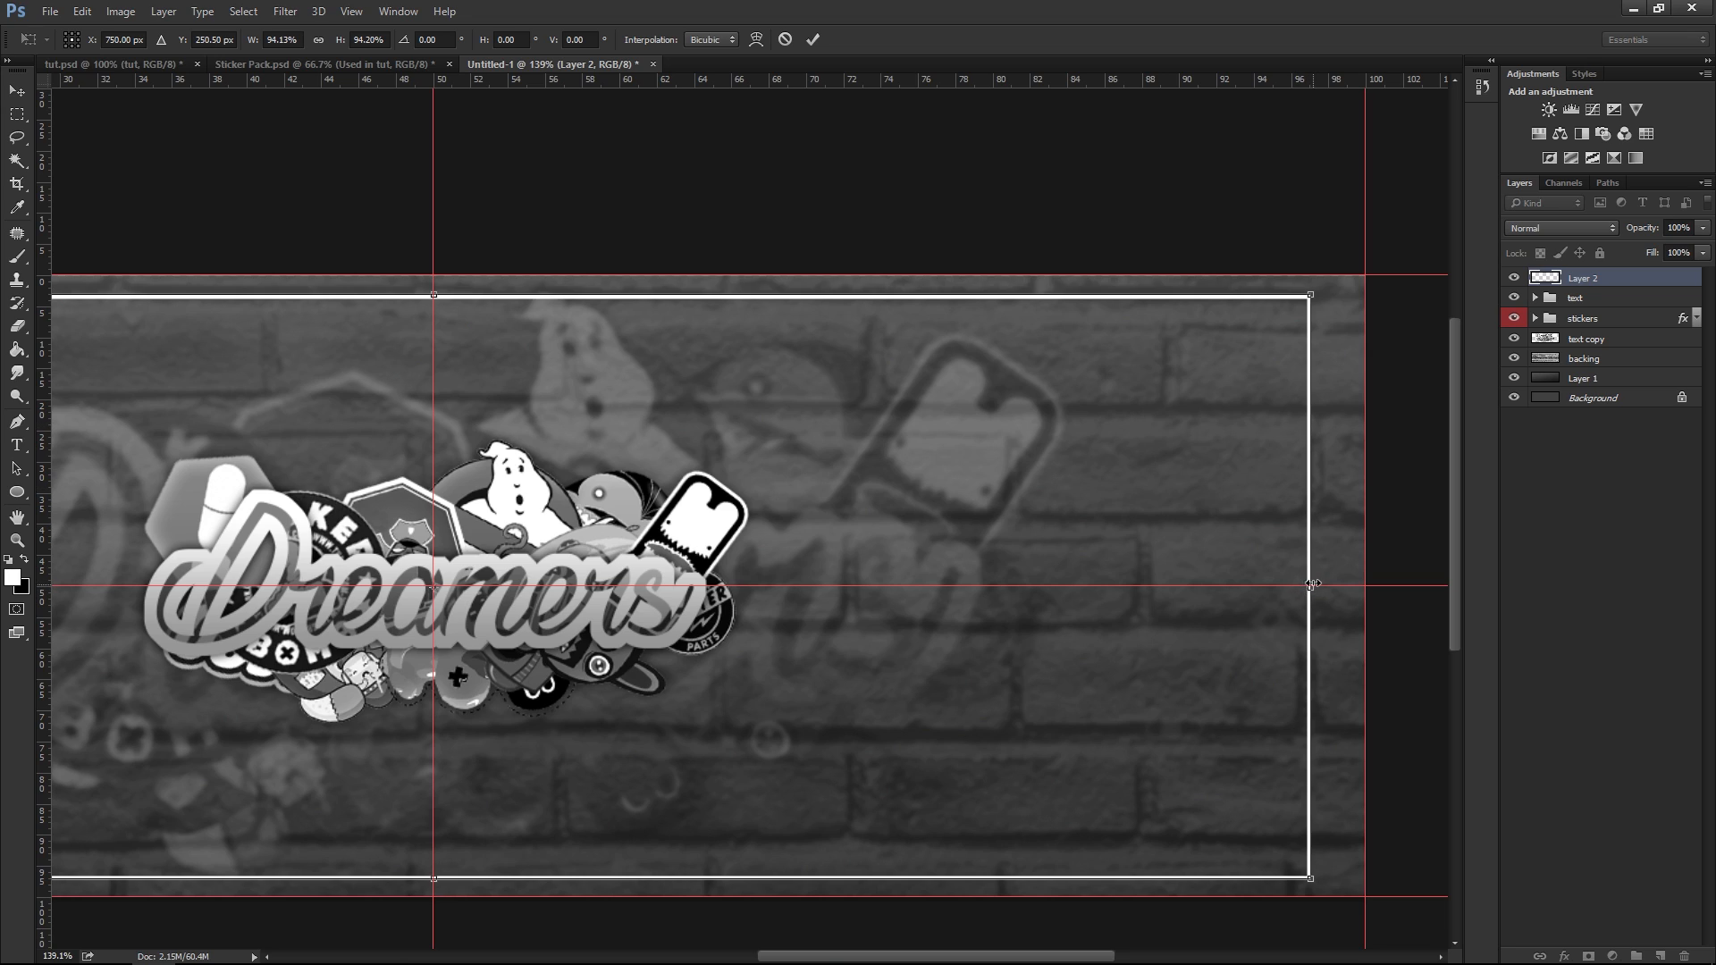
left_click_drag(1312, 585, 1340, 587)
left_click_drag(1345, 587, 1345, 589)
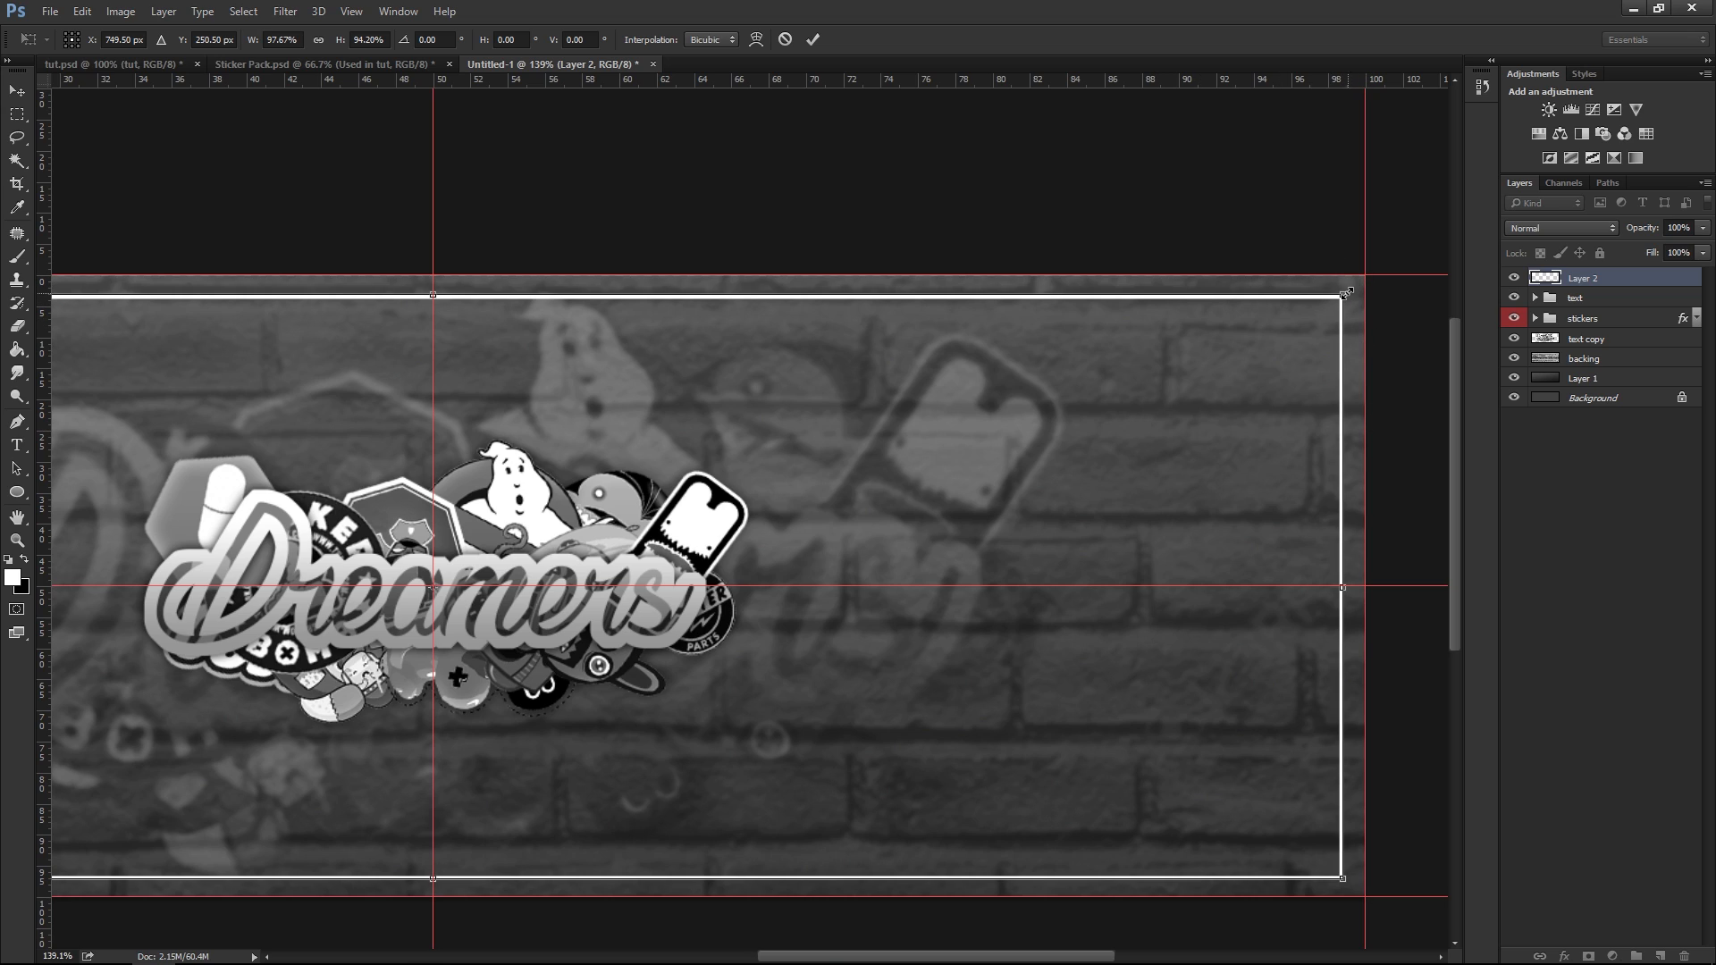
left_click_drag(1345, 587, 1350, 588)
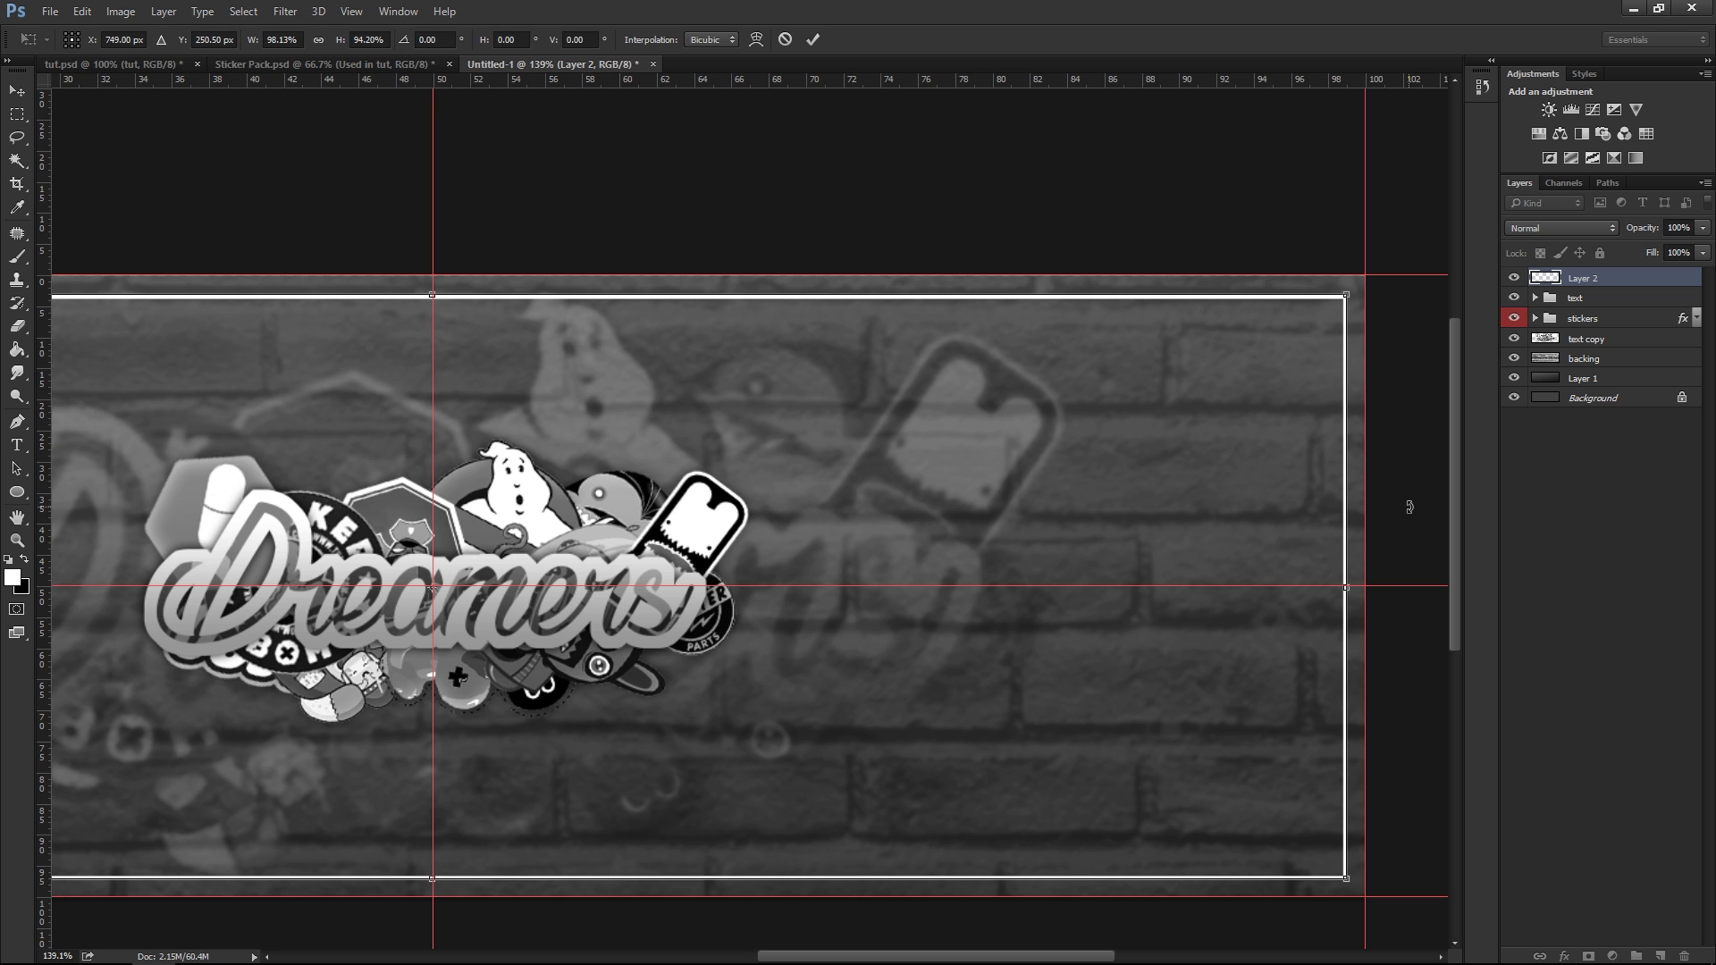
key("Return")
scroll(1237, 473, "down", 9)
scroll(748, 430, "up", 4)
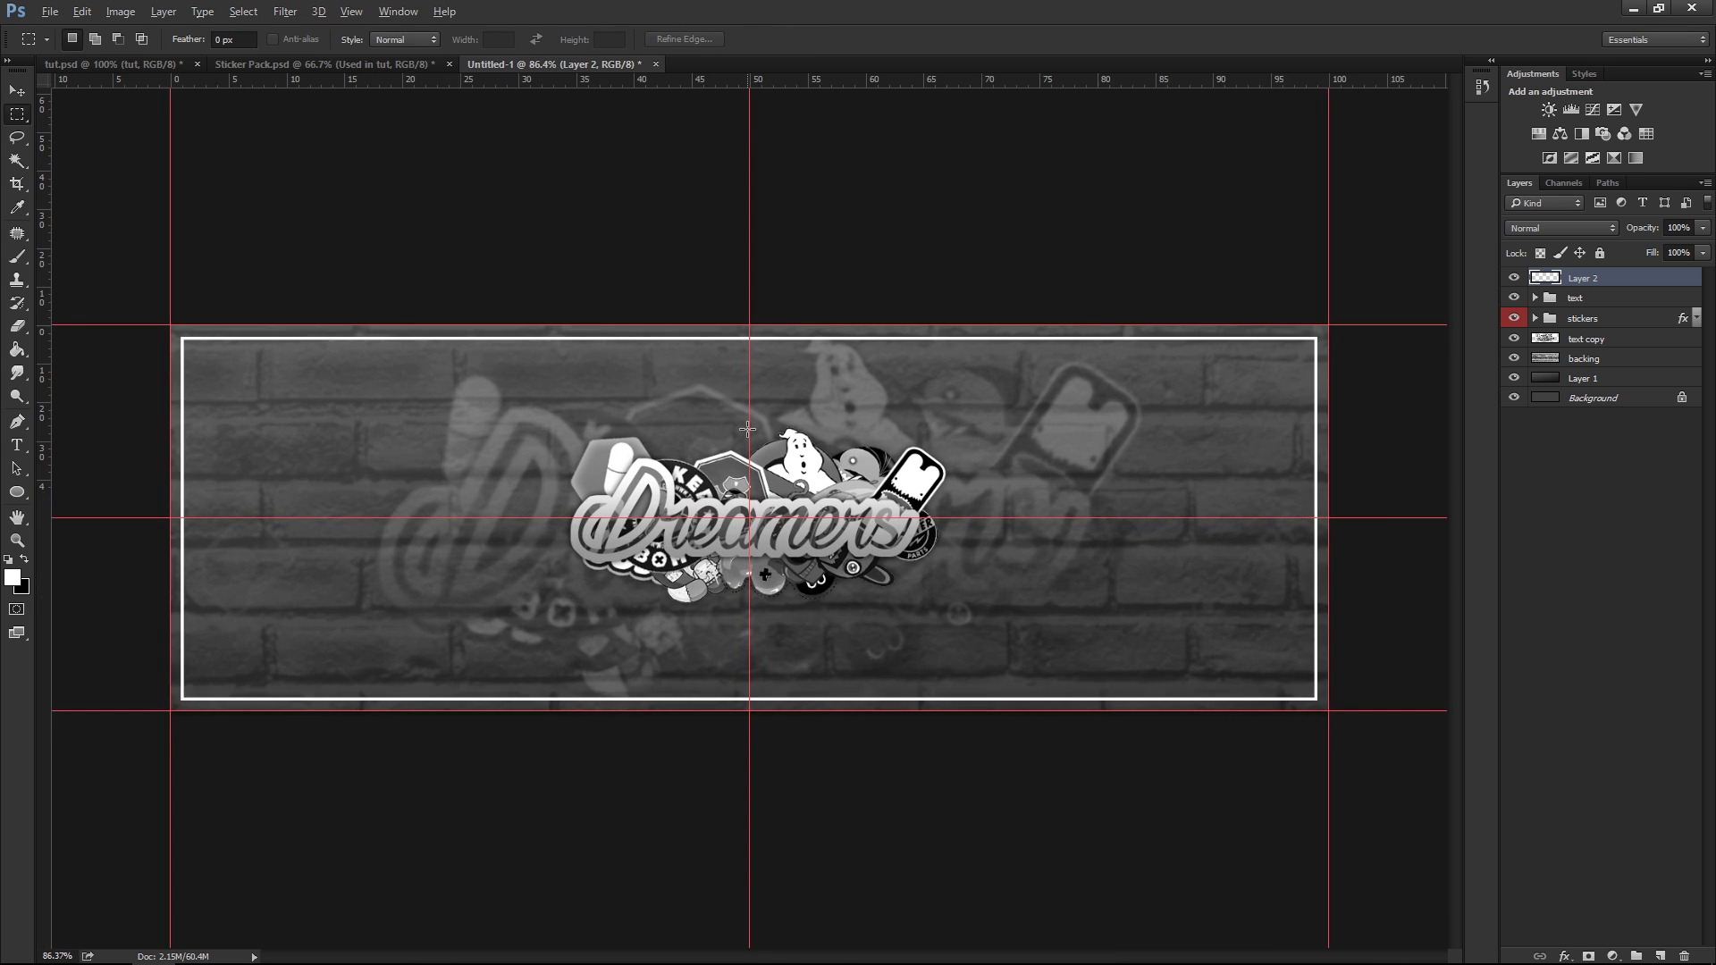
scroll(747, 430, "up", 1)
key("ctrl+semicolon")
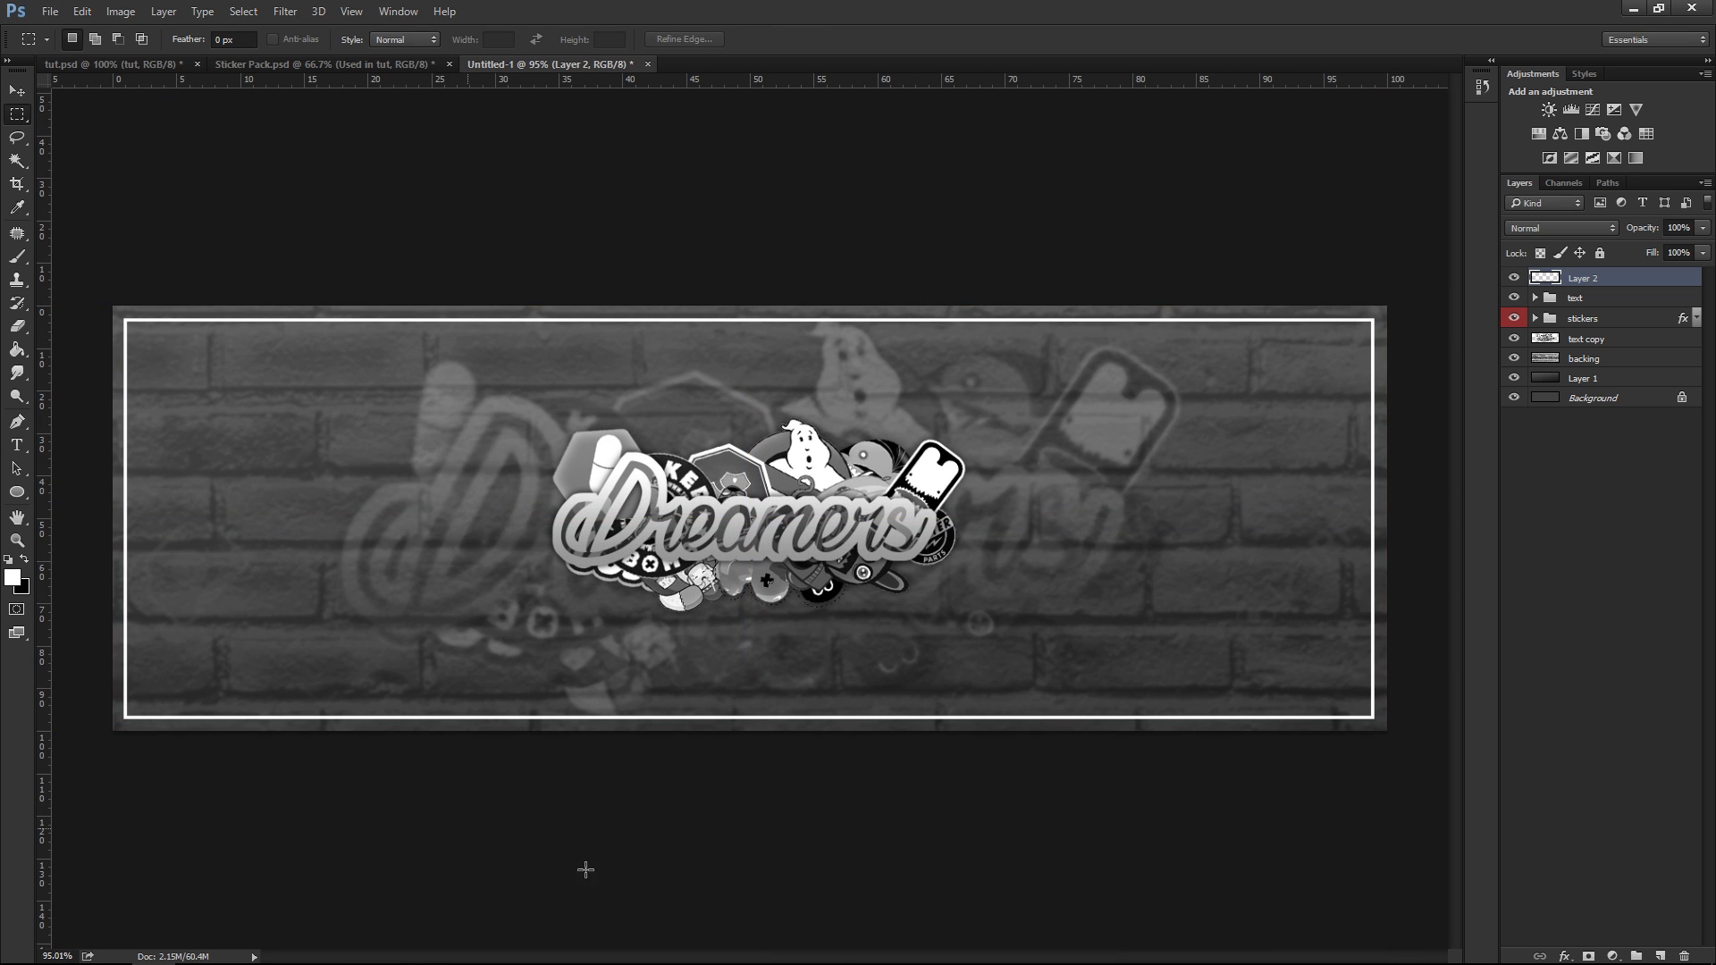
key("ctrl+semicolon")
key("ctrl+semicolon")
Add a Gradient Map adjustment above all layers and reverse its Foreground to Background gradient so it runs black to white
left_click(1638, 159)
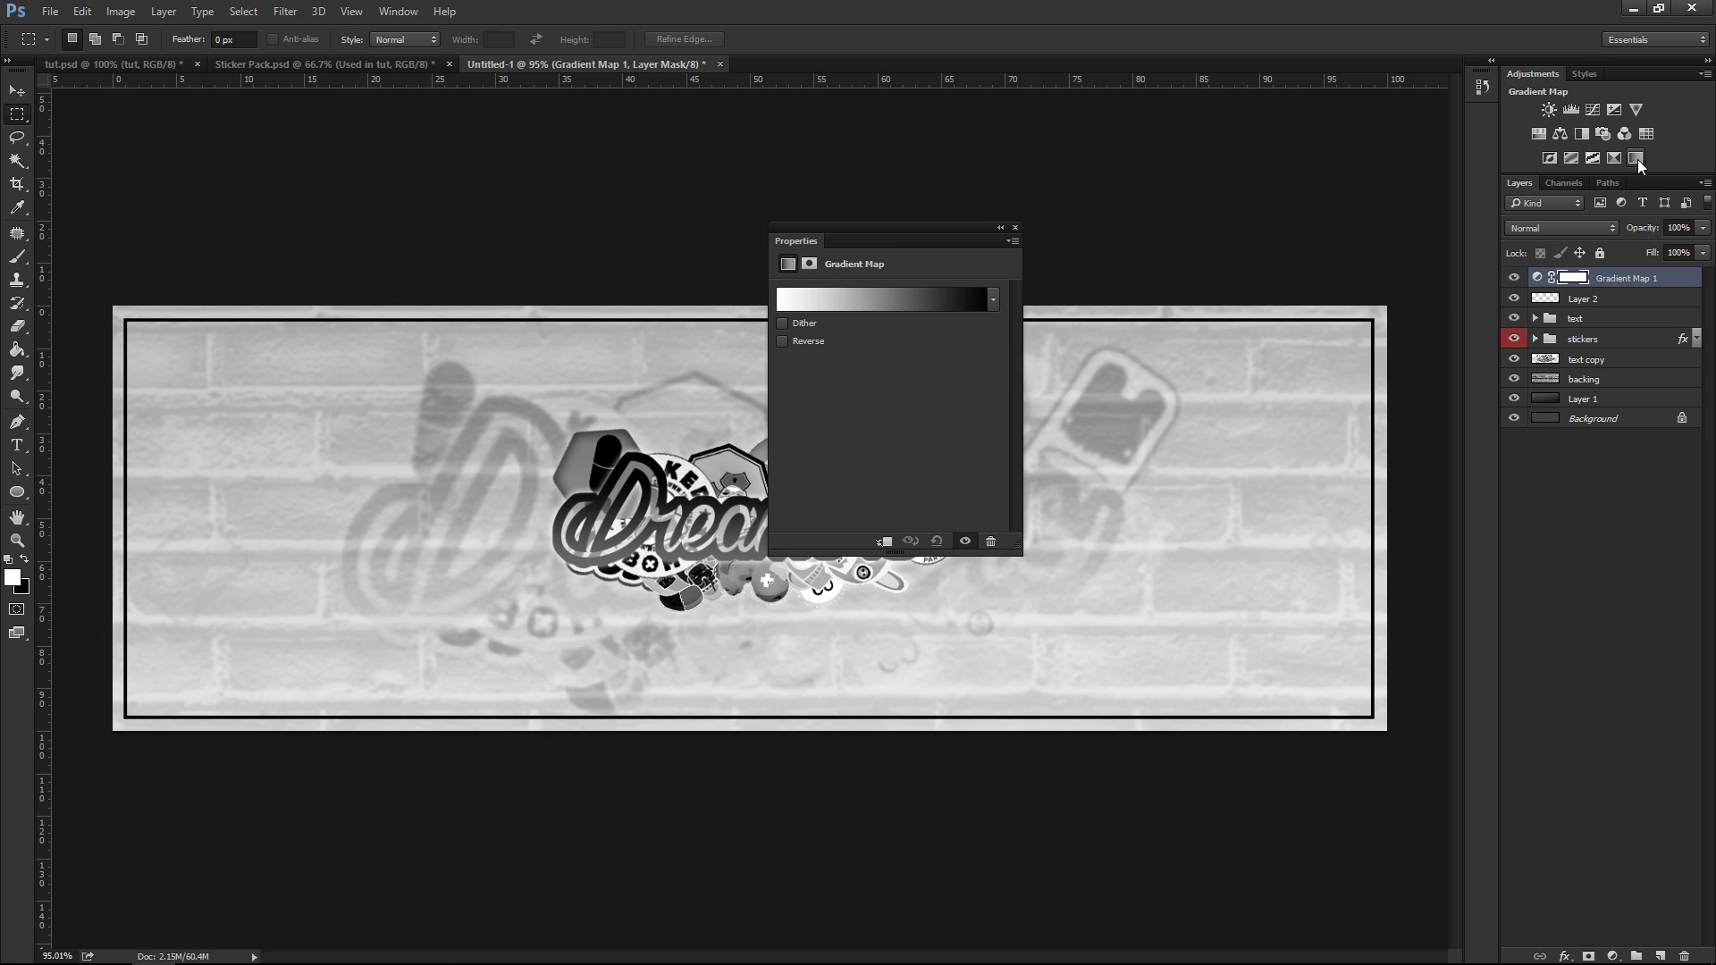
left_click(784, 341)
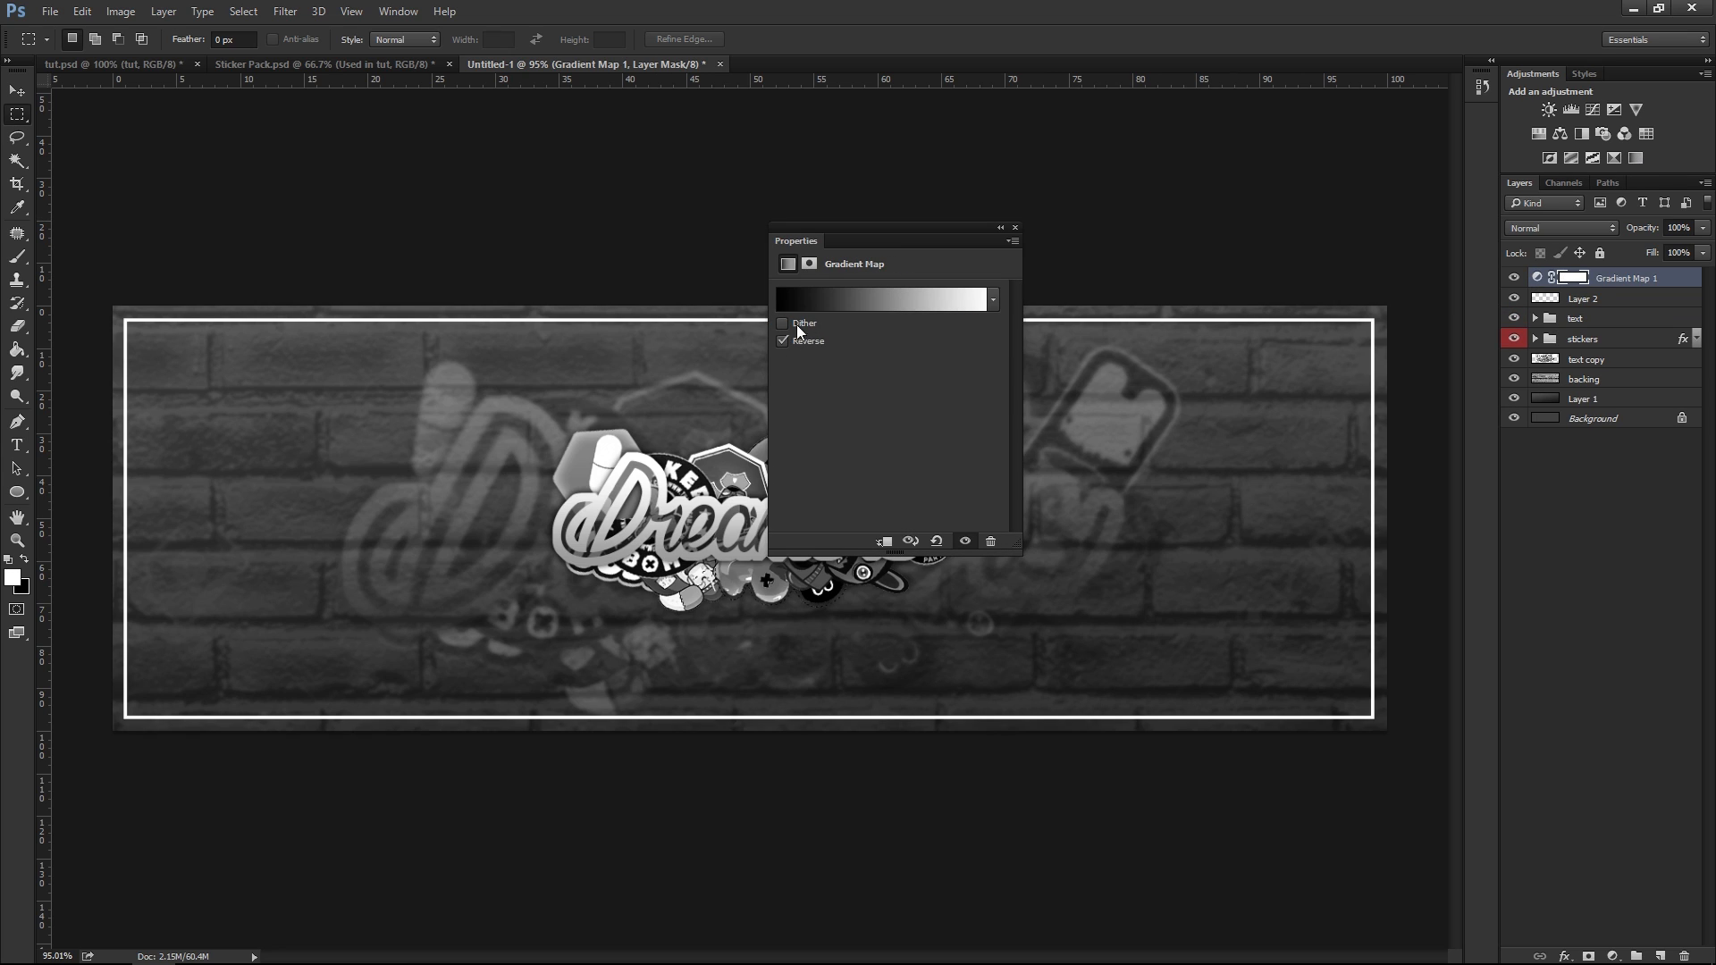
left_click(808, 302)
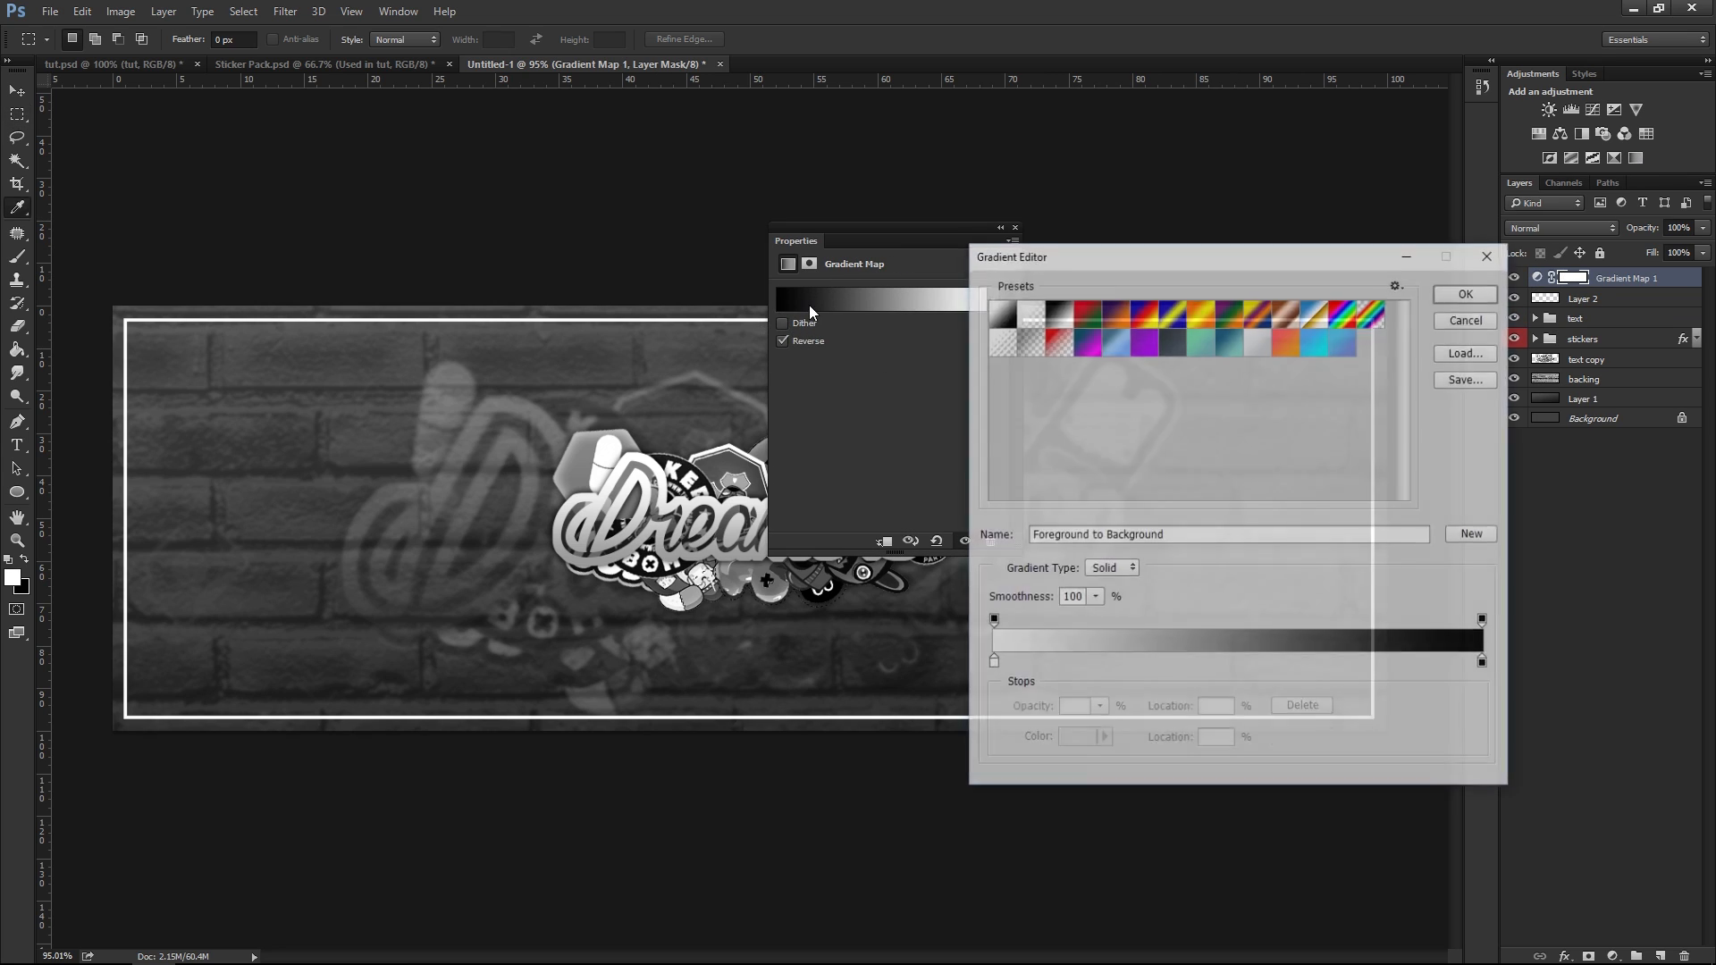
left_click(1461, 301)
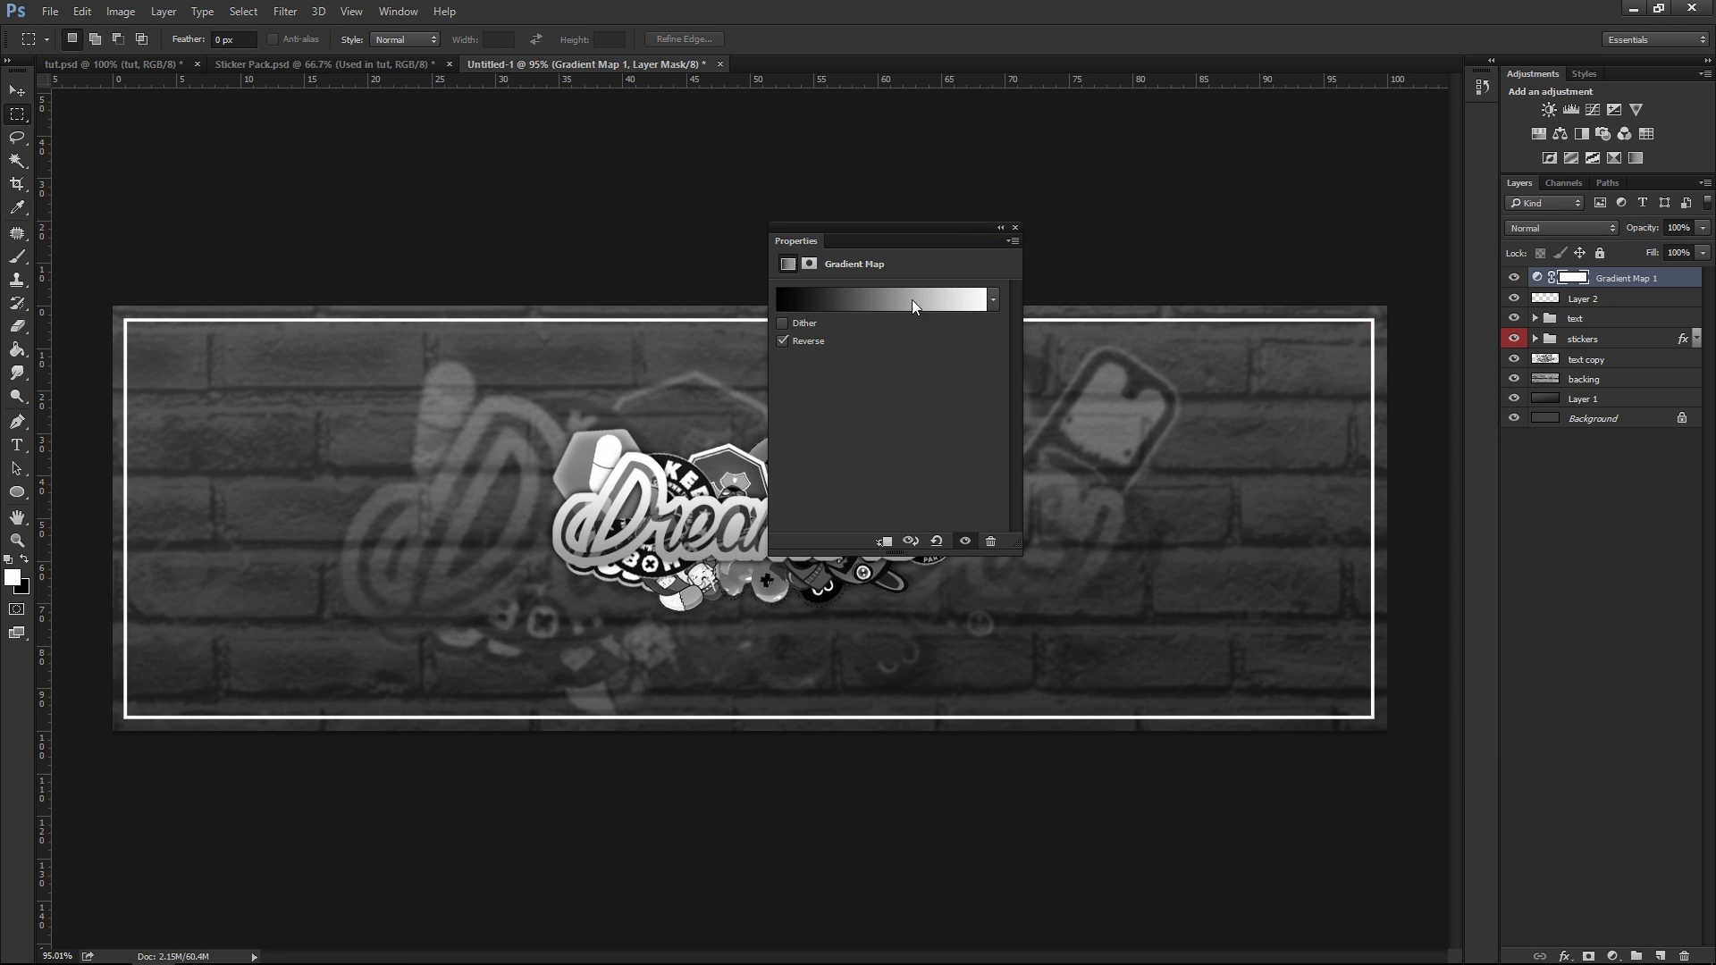
right_click(939, 241)
left_click(855, 409)
right_click(874, 243)
left_click(899, 251)
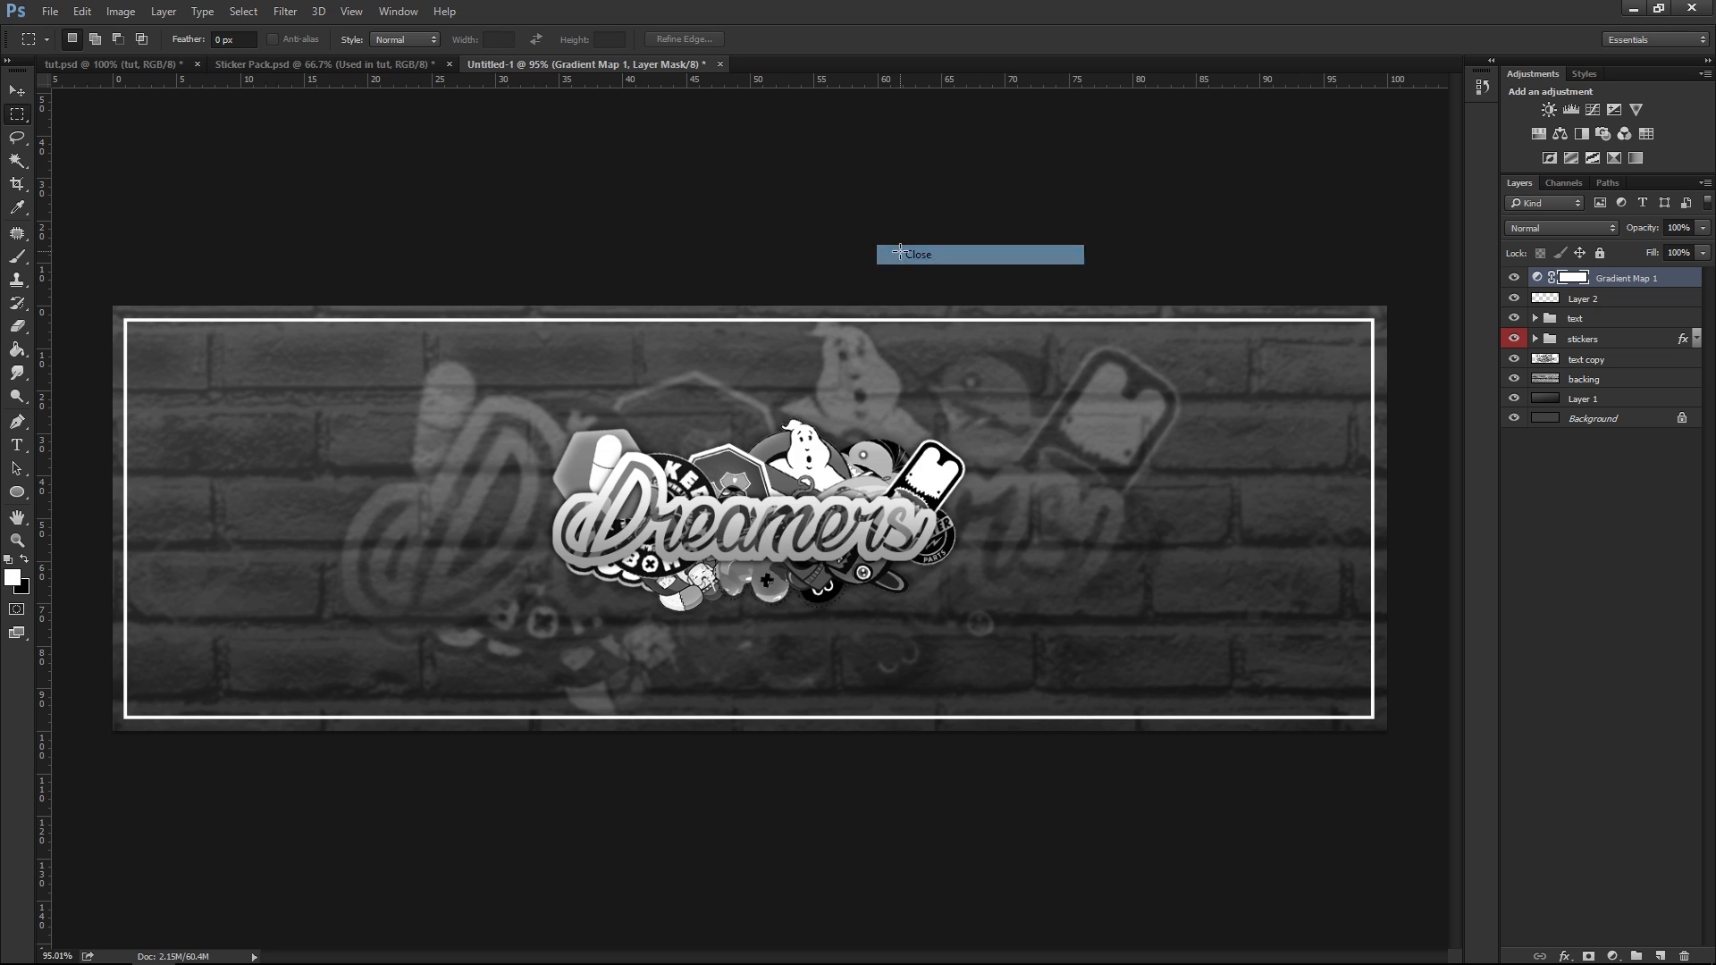
Set the gradient map layer to Overlay blend mode and reduce its opacity to about 18%
left_click_drag(1672, 248, 1623, 248)
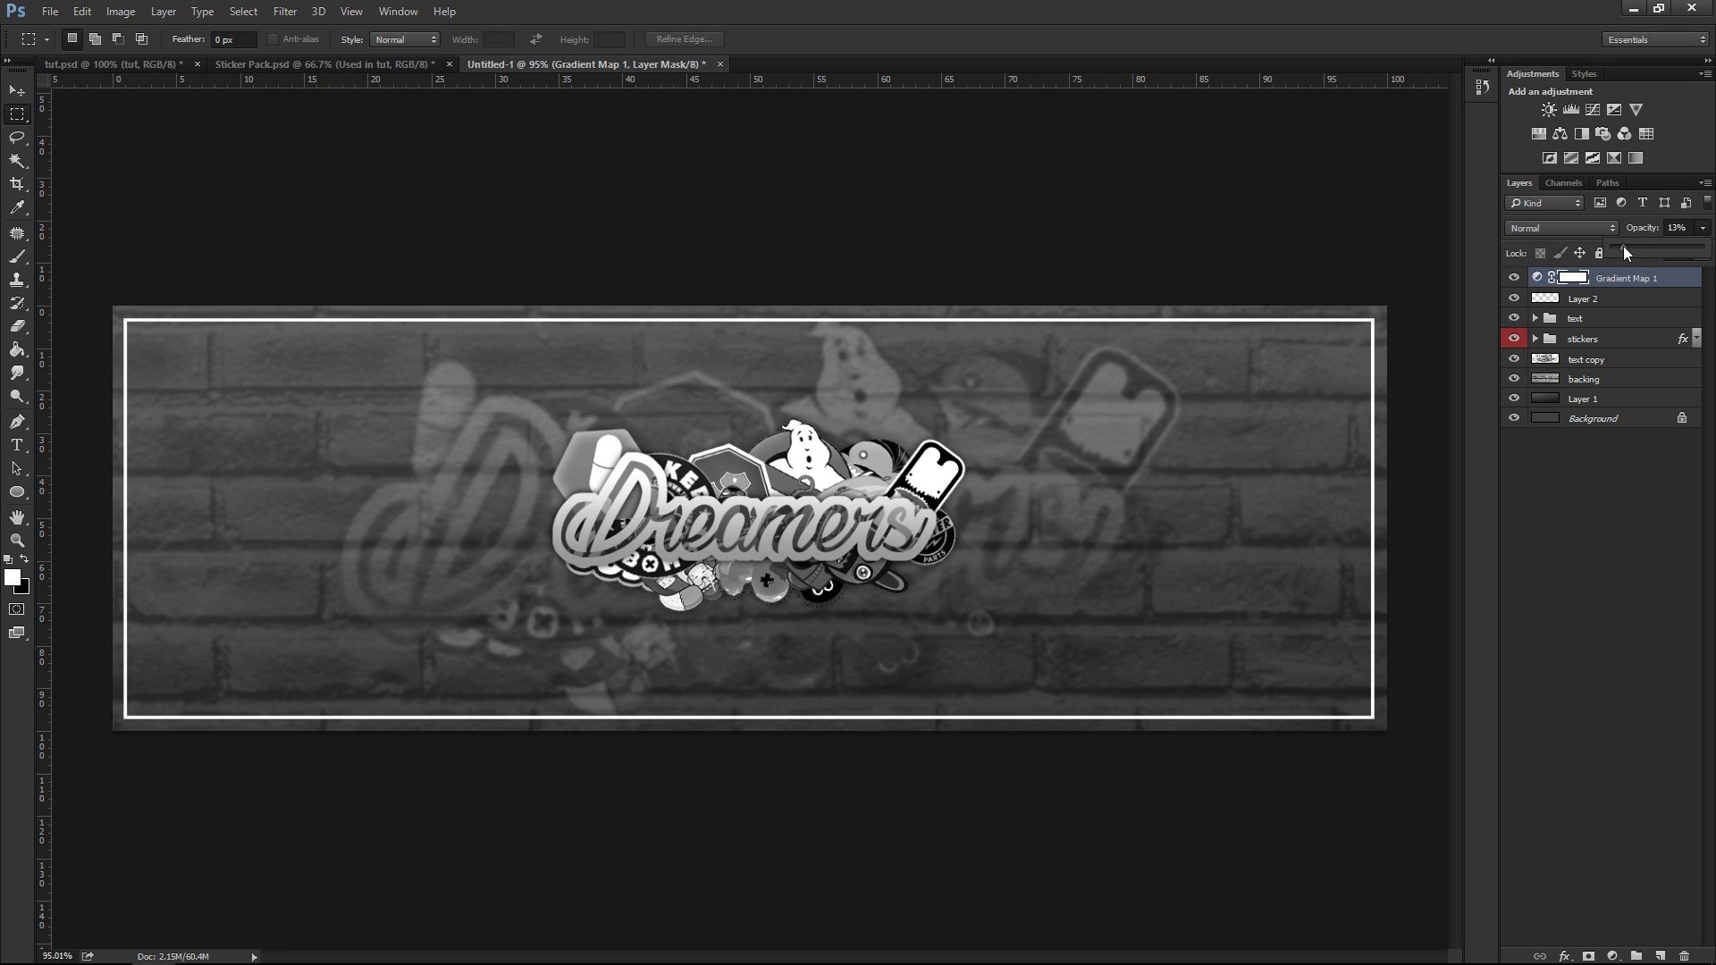
left_click_drag(1623, 245, 1624, 245)
left_click(1573, 228)
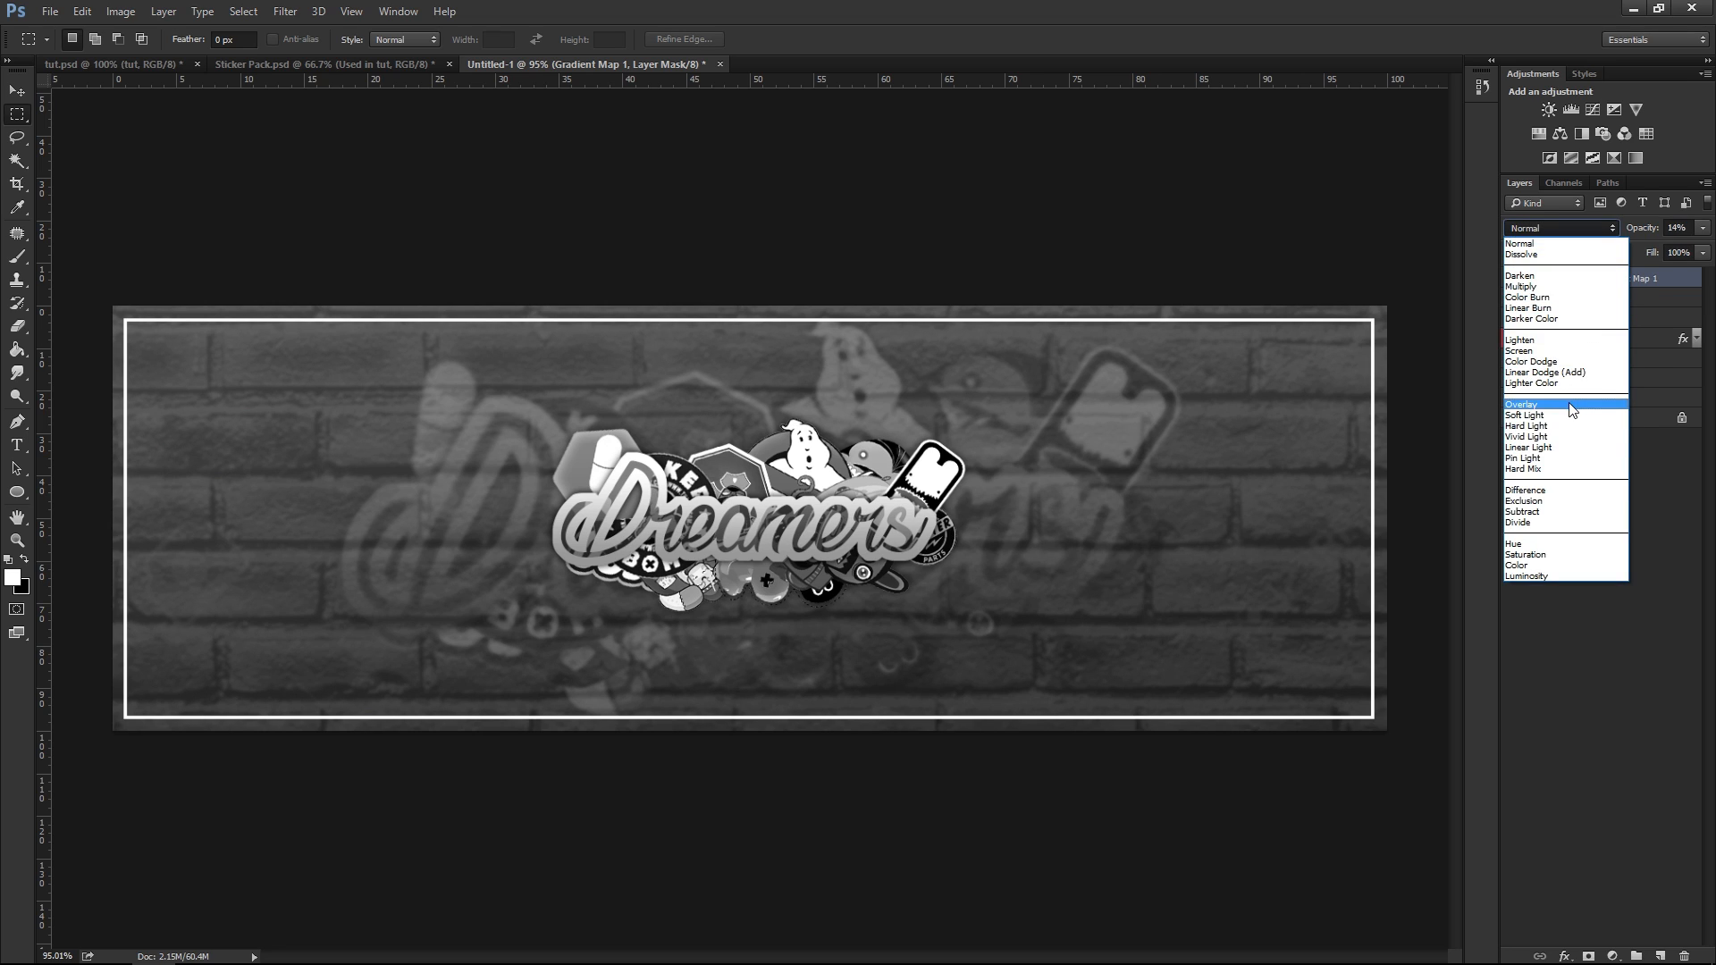
left_click(1574, 409)
left_click(1703, 229)
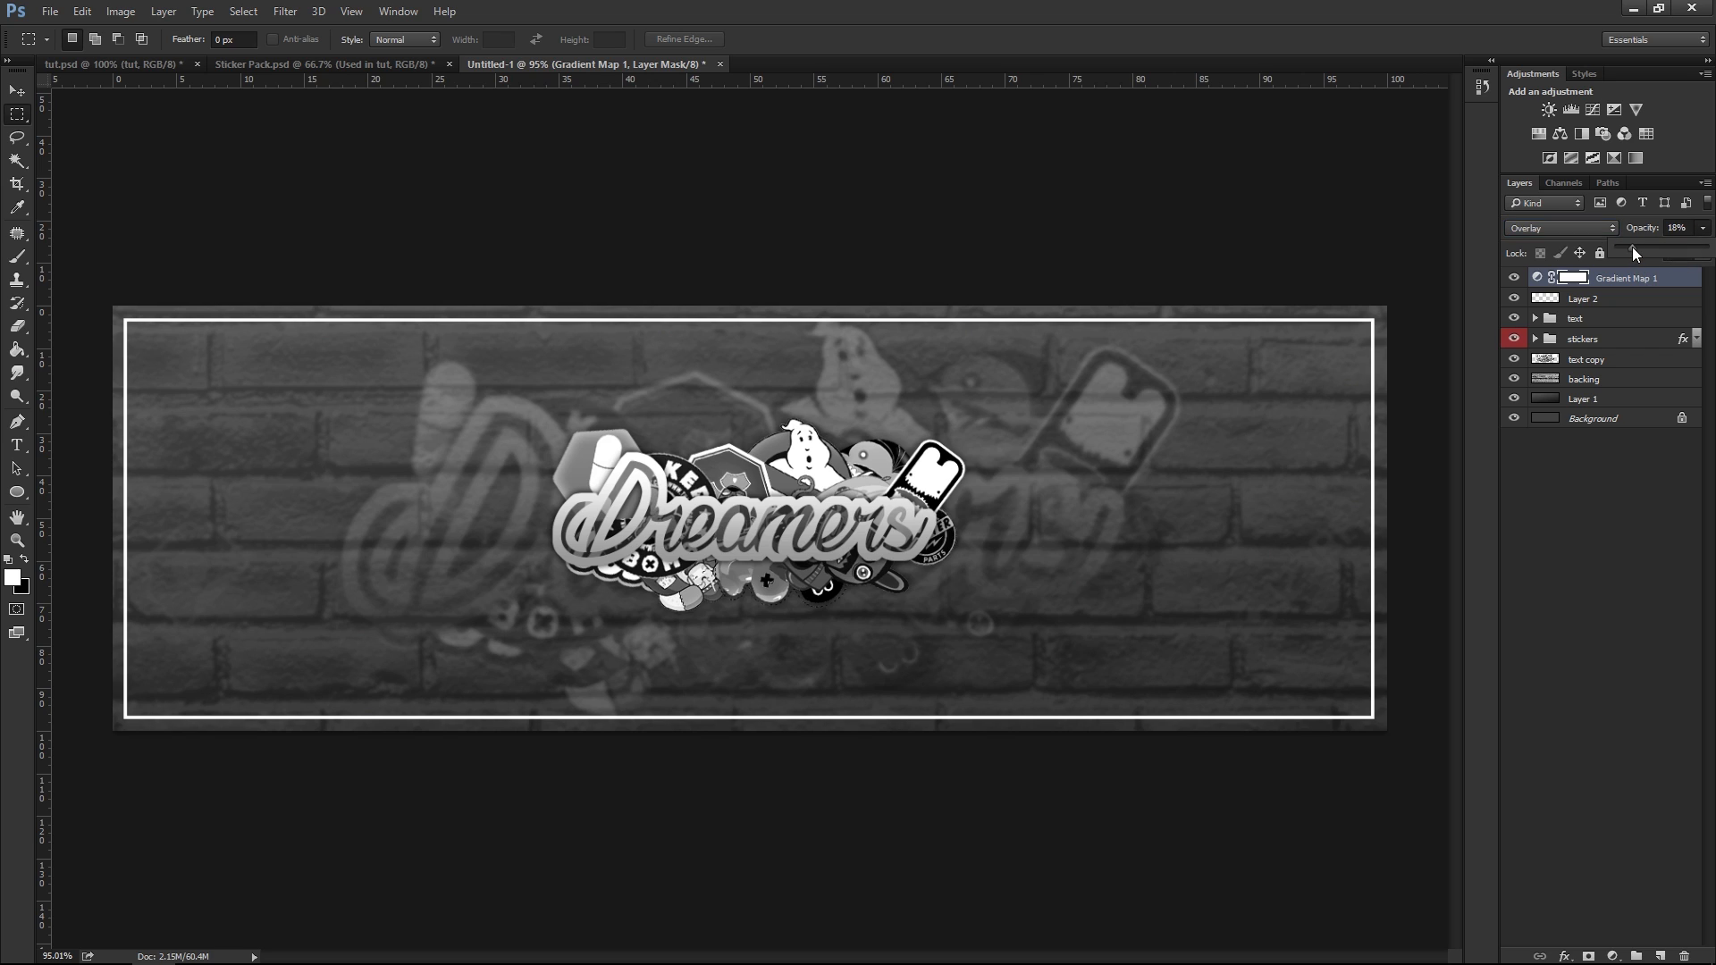
left_click_drag(1630, 245, 1629, 245)
Add a Curves adjustment on top with a gentle contrast curve that slightly darkens the shadows and lifts the highlights
left_click(1596, 107)
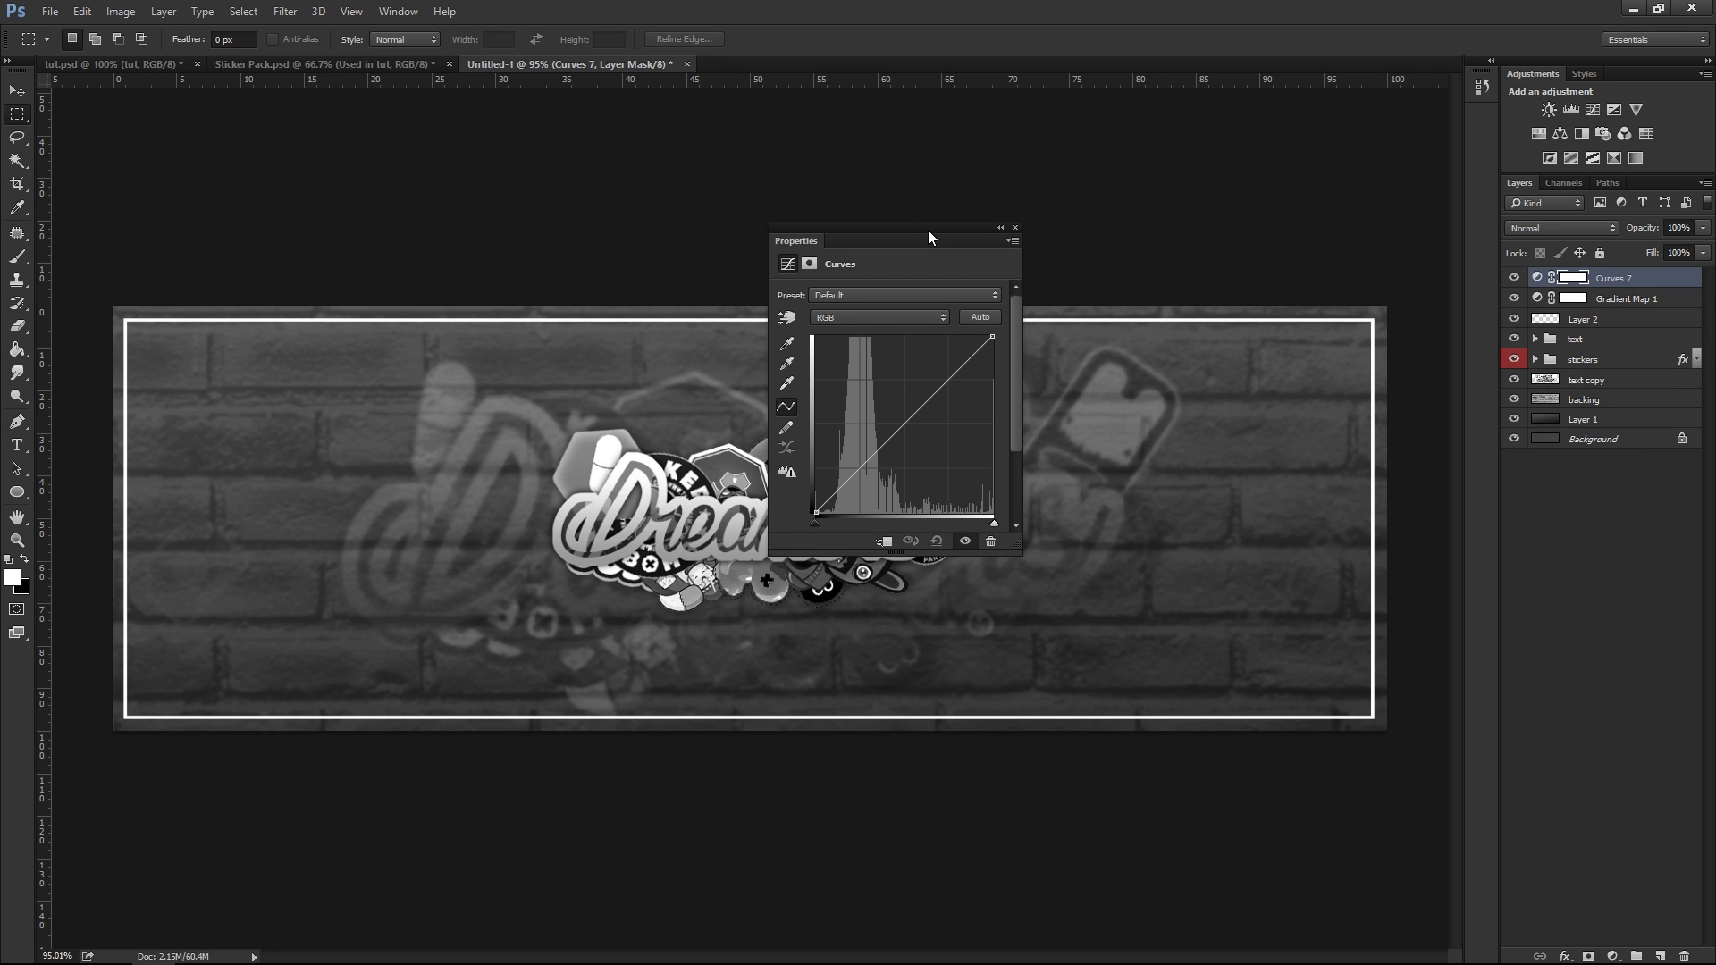
left_click_drag(929, 237, 1332, 161)
left_click_drag(1241, 405, 1245, 410)
left_click_drag(1348, 306, 1342, 298)
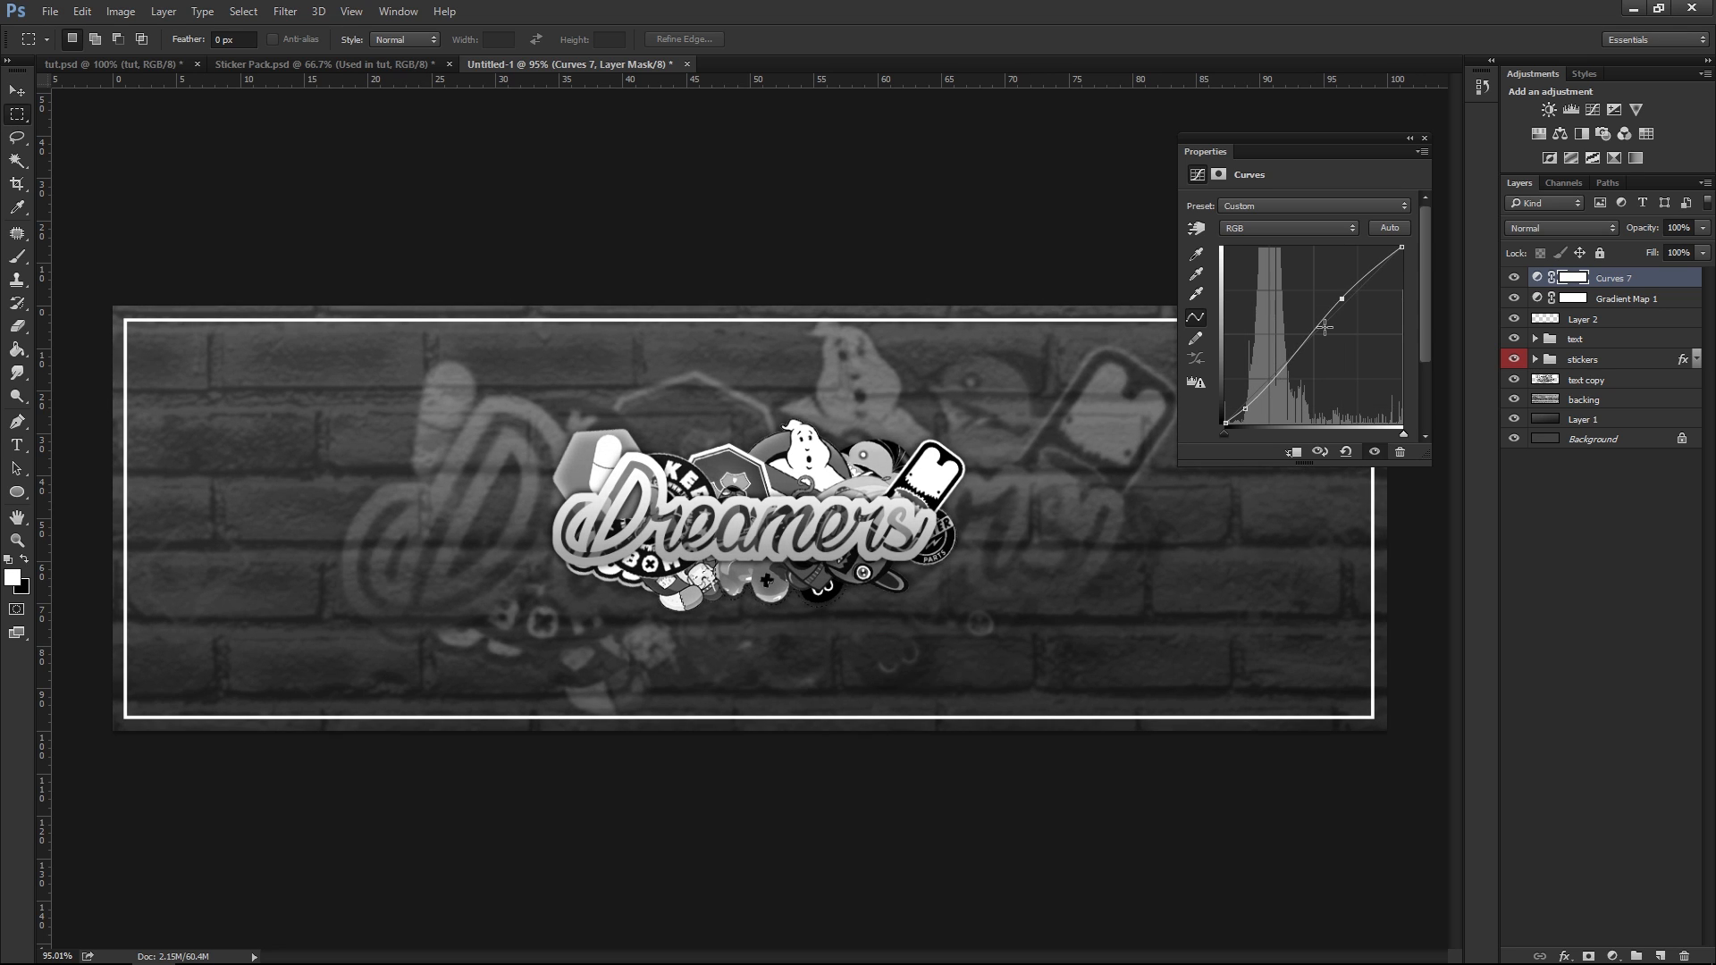
left_click_drag(1246, 408, 1245, 405)
right_click(1317, 137)
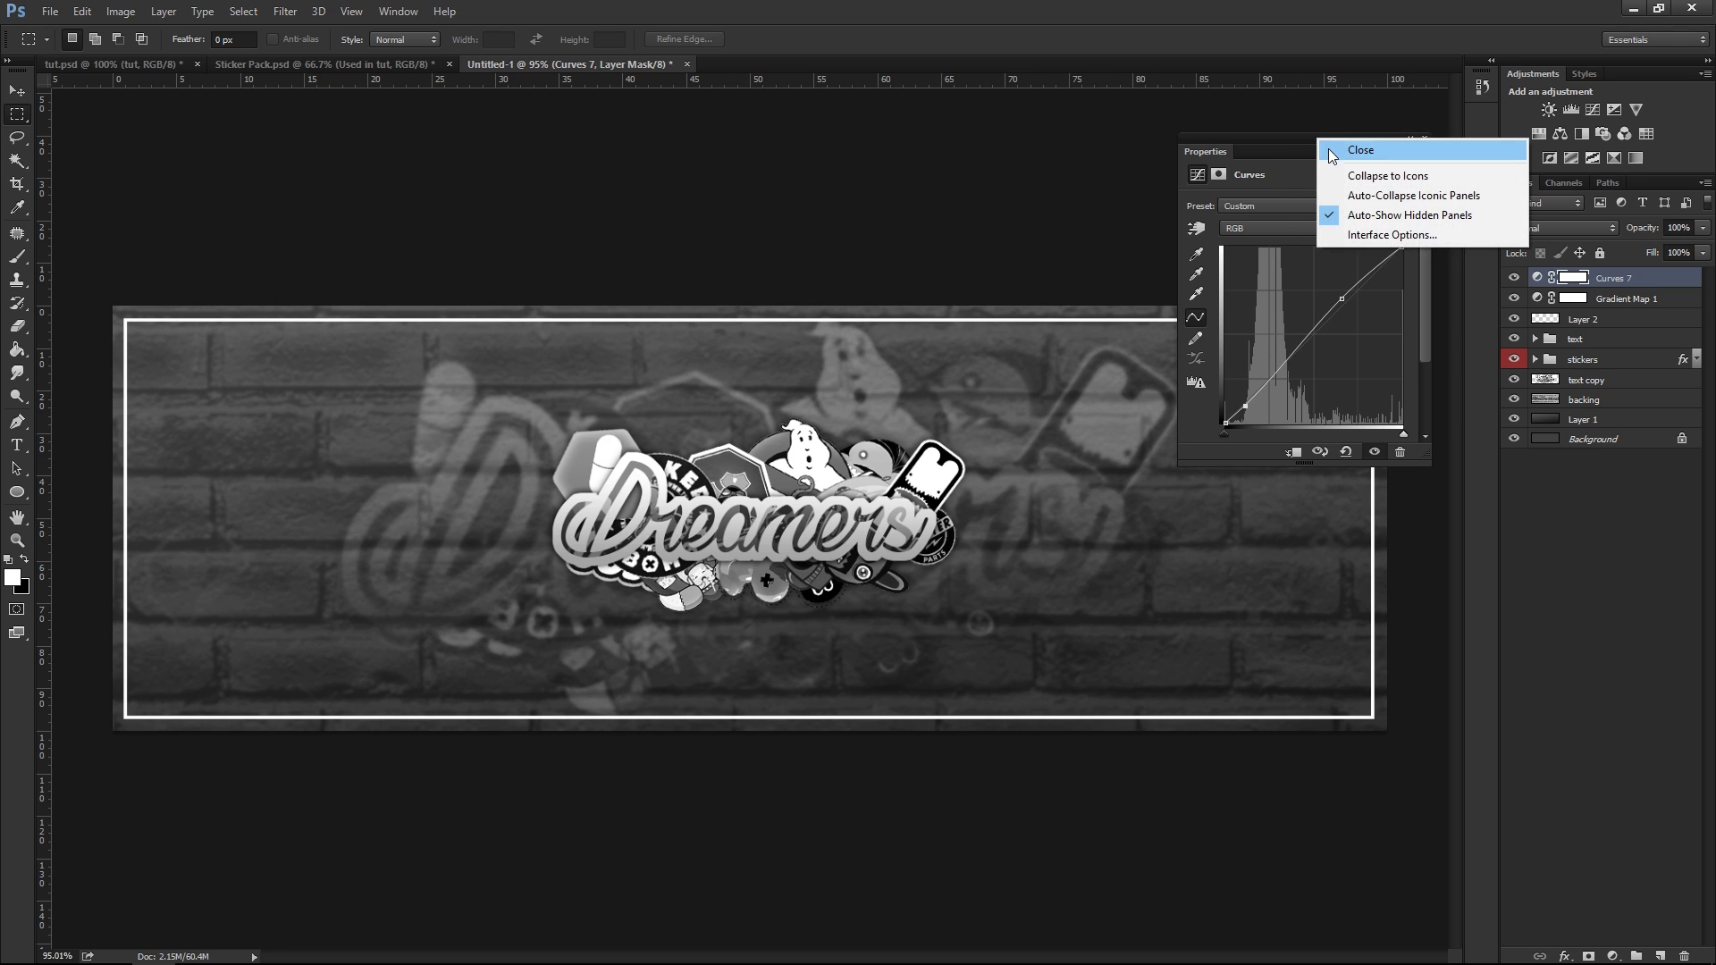
left_click(1328, 149)
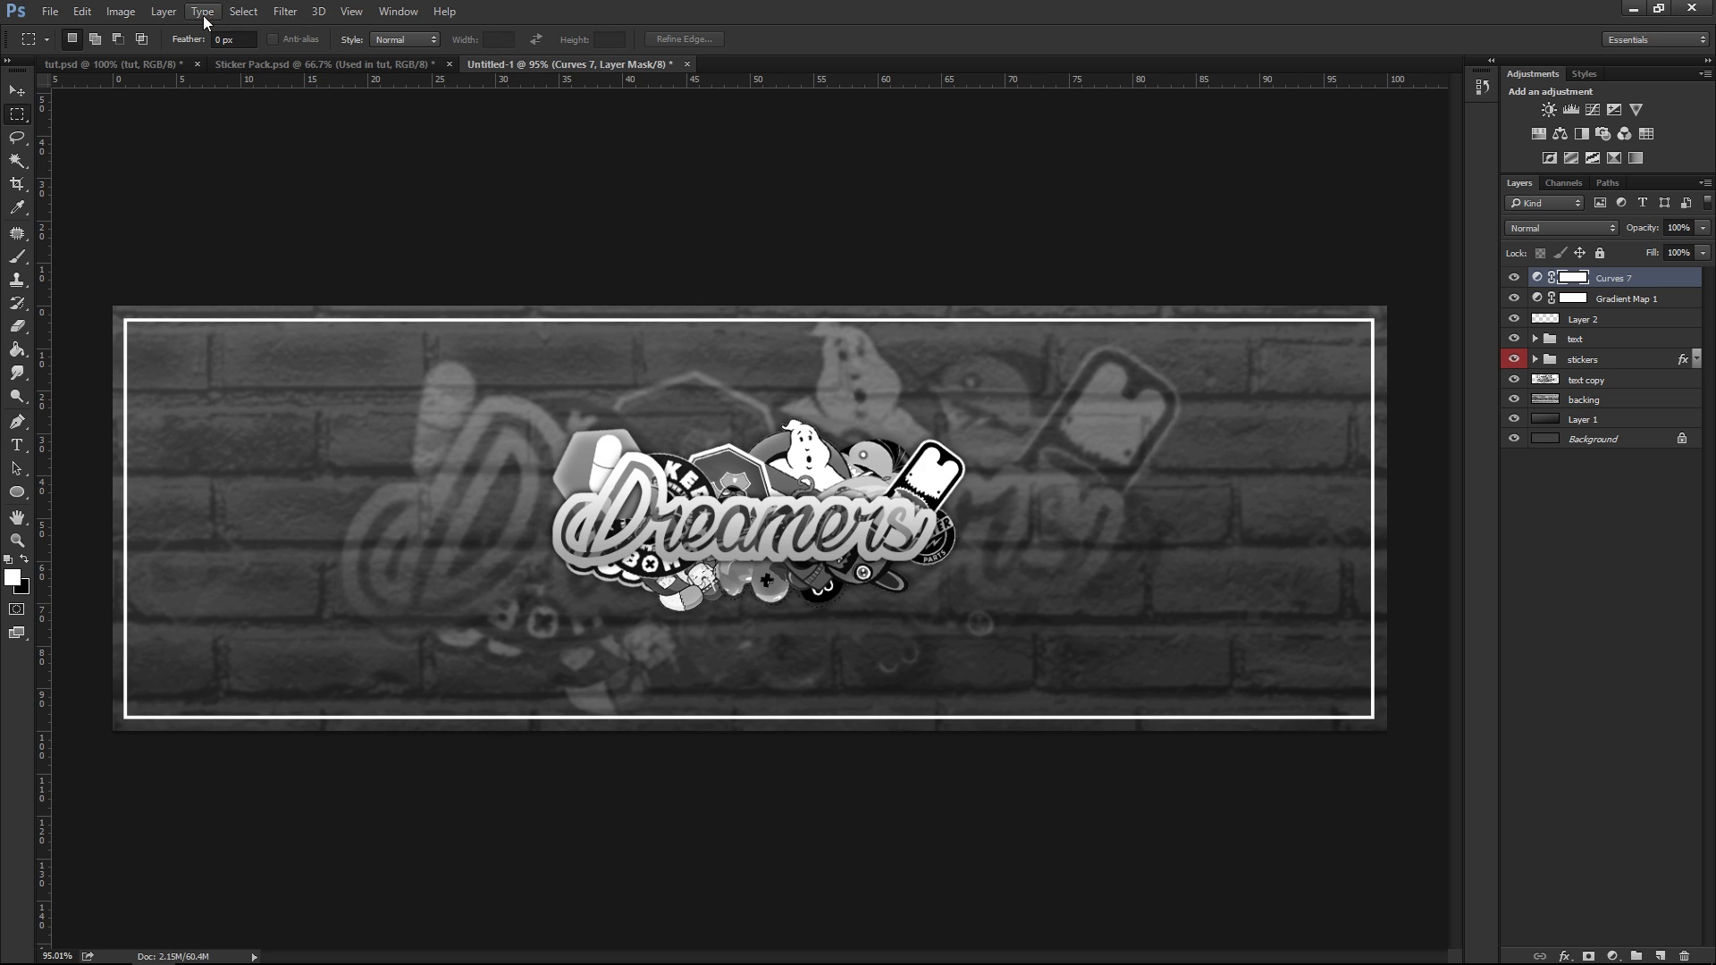
Add a Solid Color fill layer above all layers with the dark navy colour #1c1b29
left_click(161, 12)
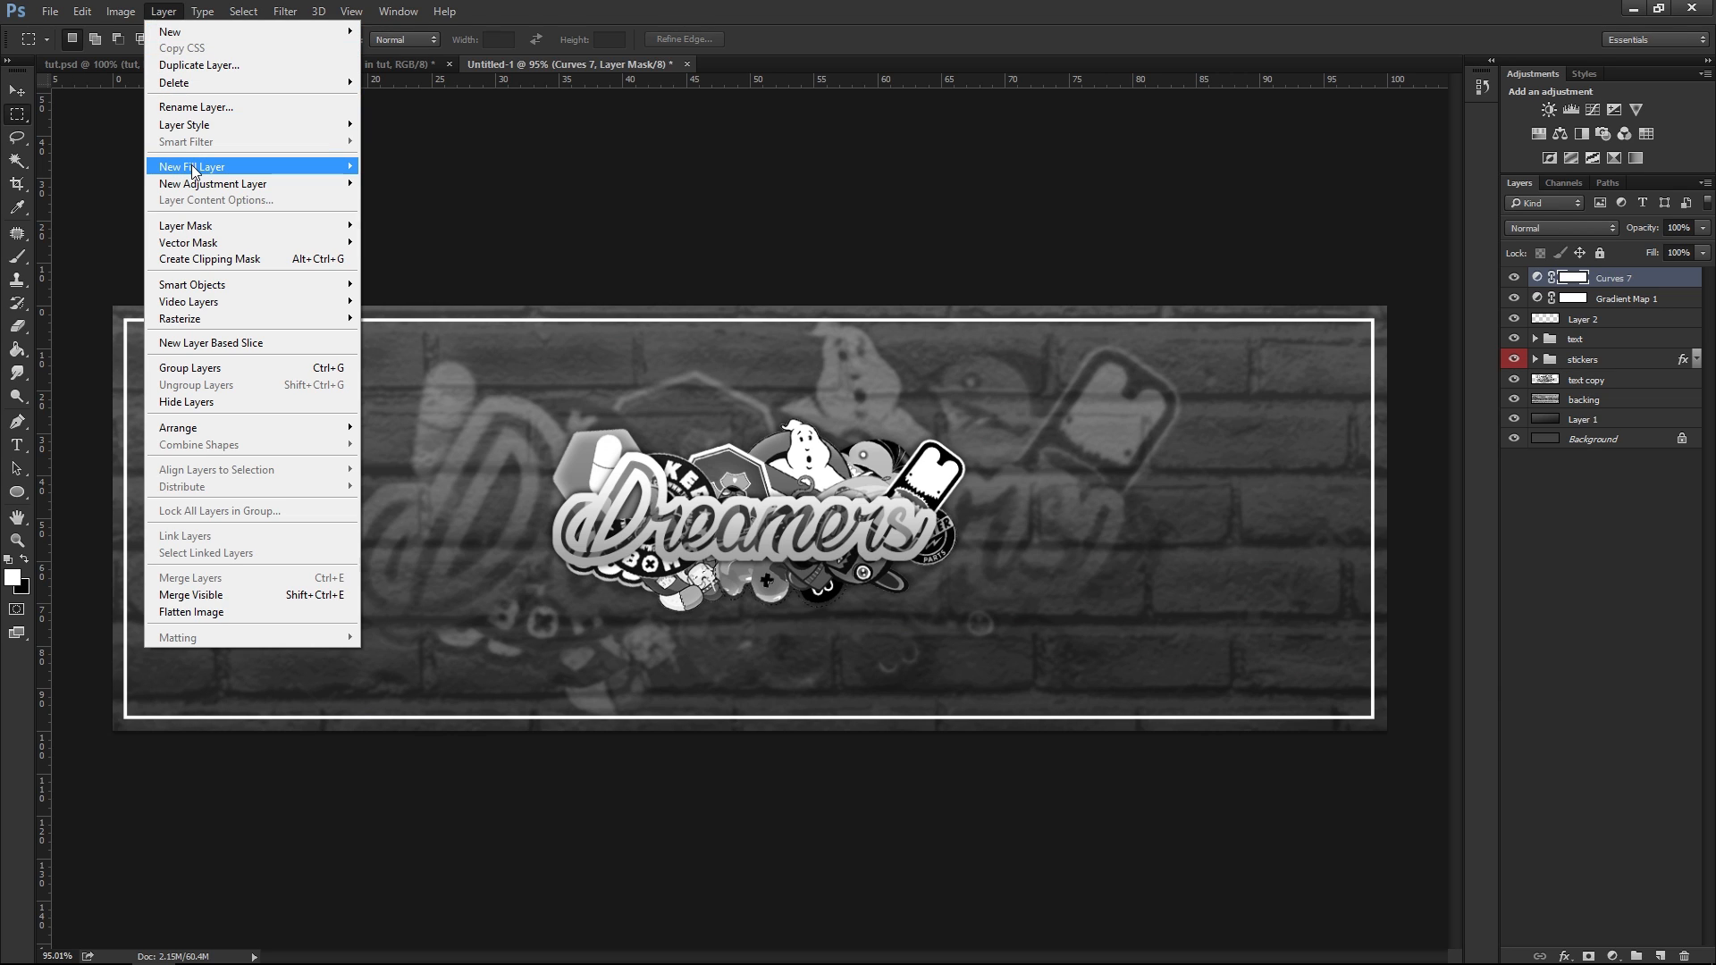
mouse_move(186, 168)
left_click(130, 166)
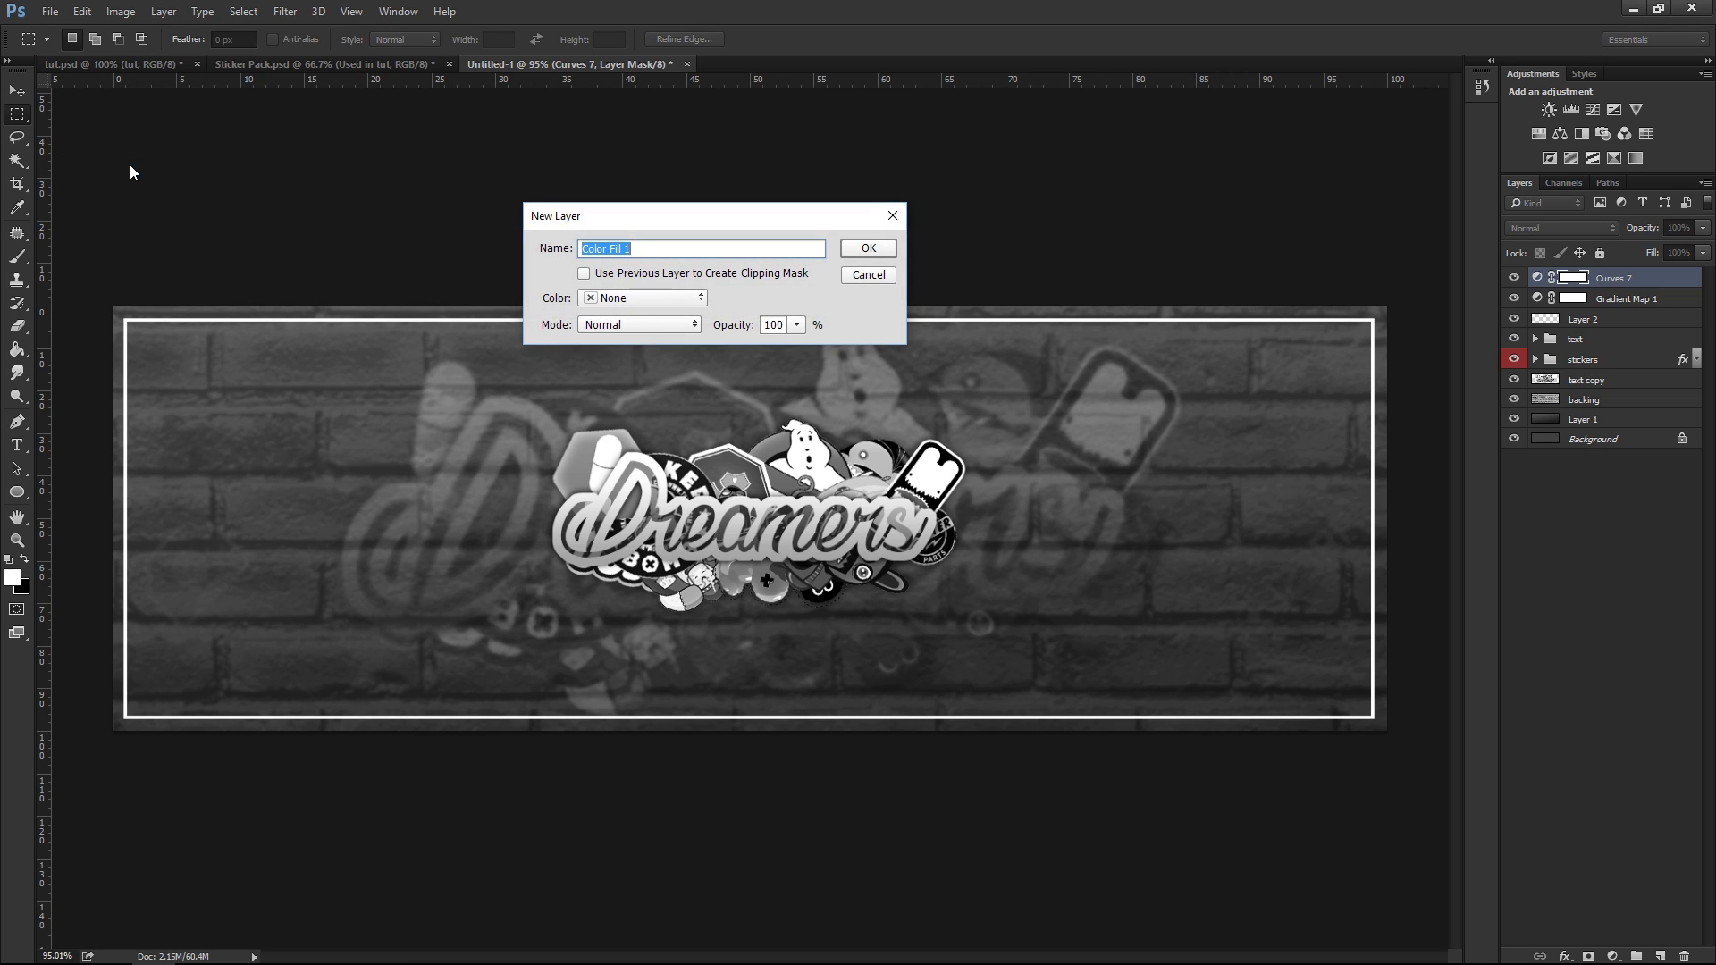
left_click(868, 253)
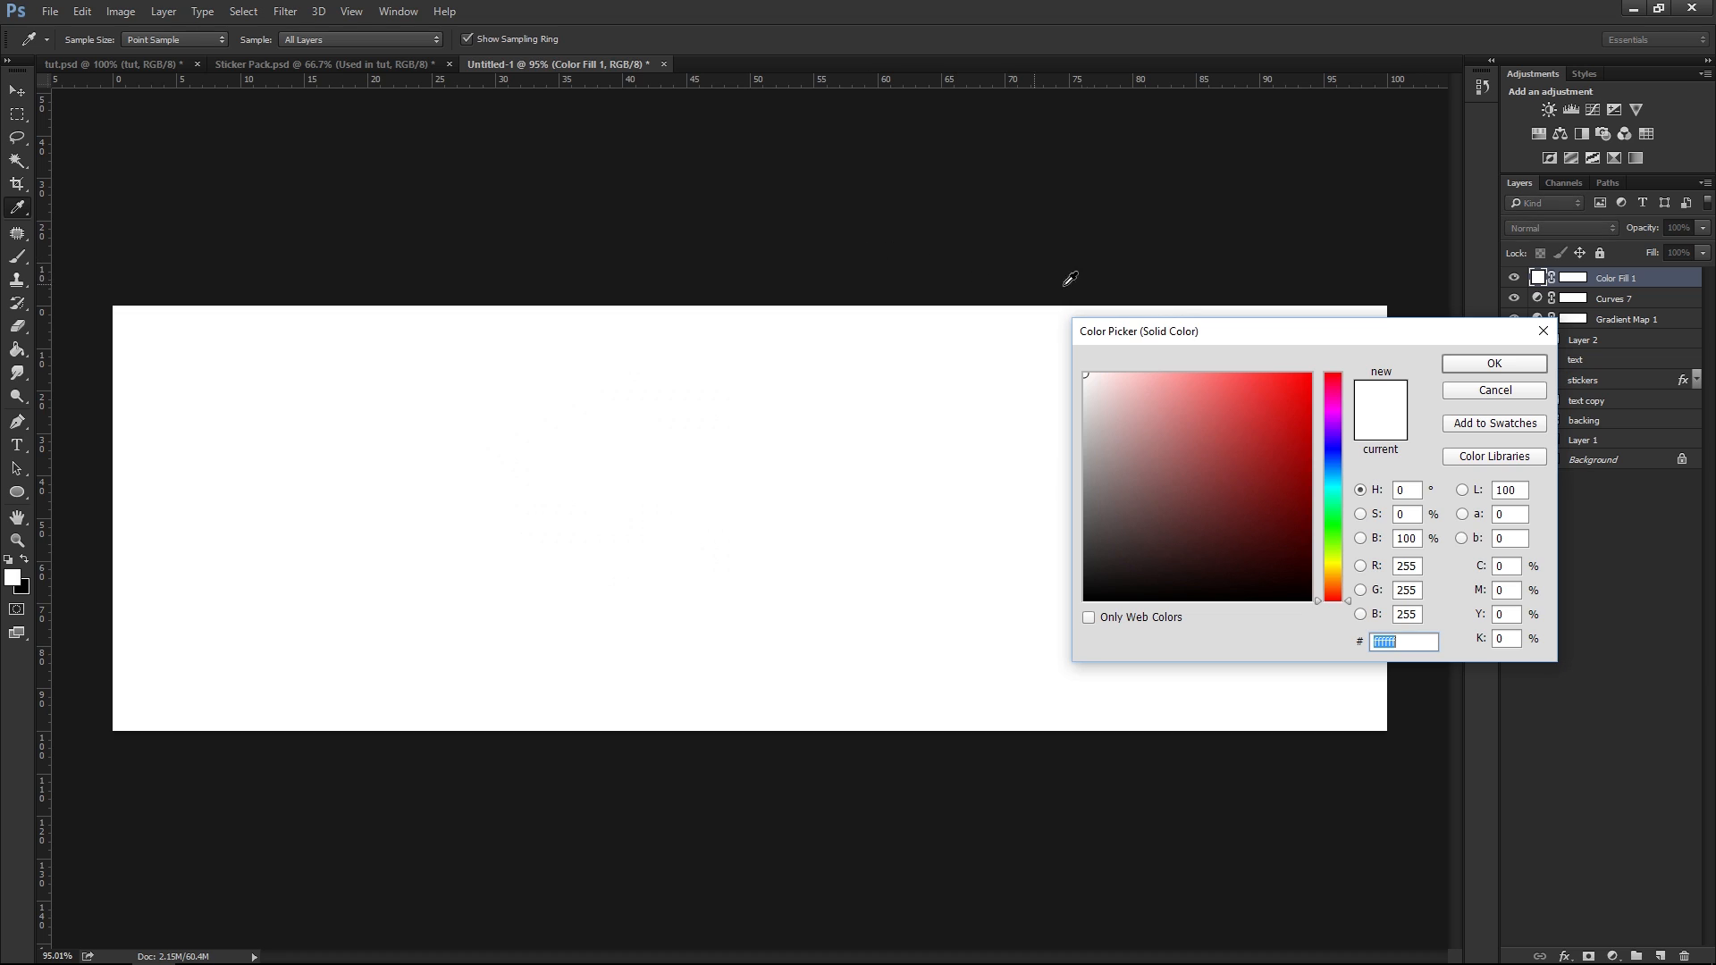
mouse_move(1340, 475)
left_mouse_down()
mouse_move(1332, 447)
mouse_move(1160, 564)
left_mouse_up()
left_click(1178, 552)
left_click(1171, 556)
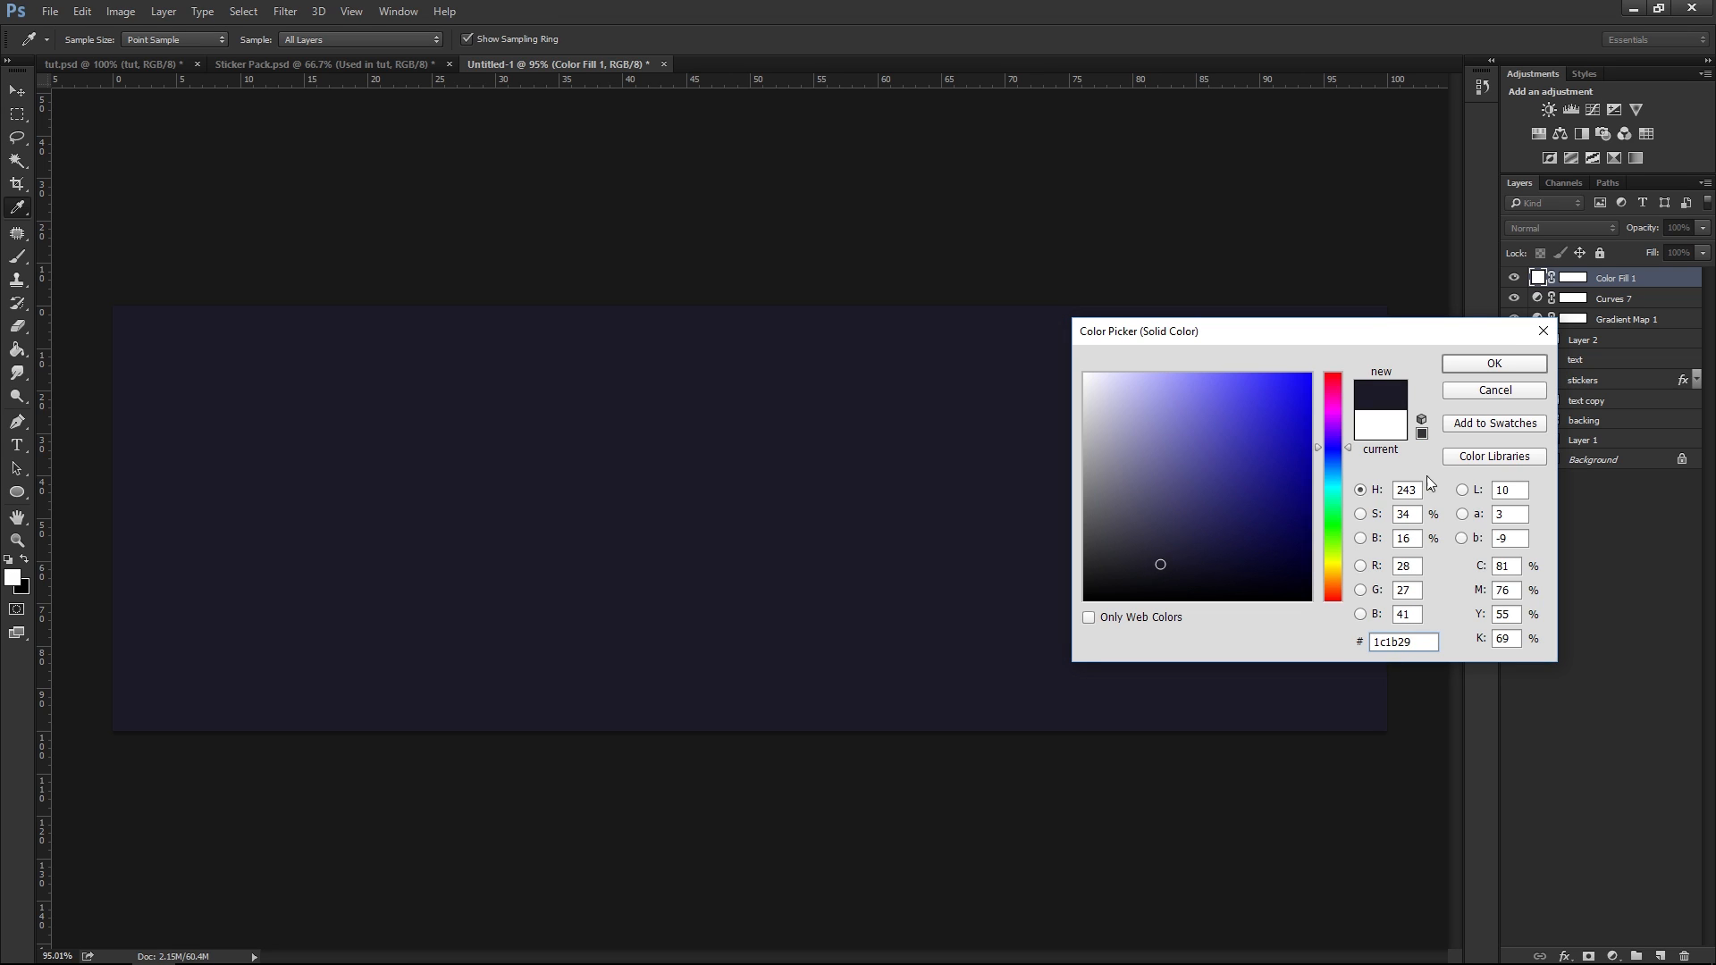
left_click(1475, 364)
Reduce the colour fill layer's opacity to about 21% and deselect the layer
left_click(1703, 253)
left_click_drag(1628, 249, 1636, 251)
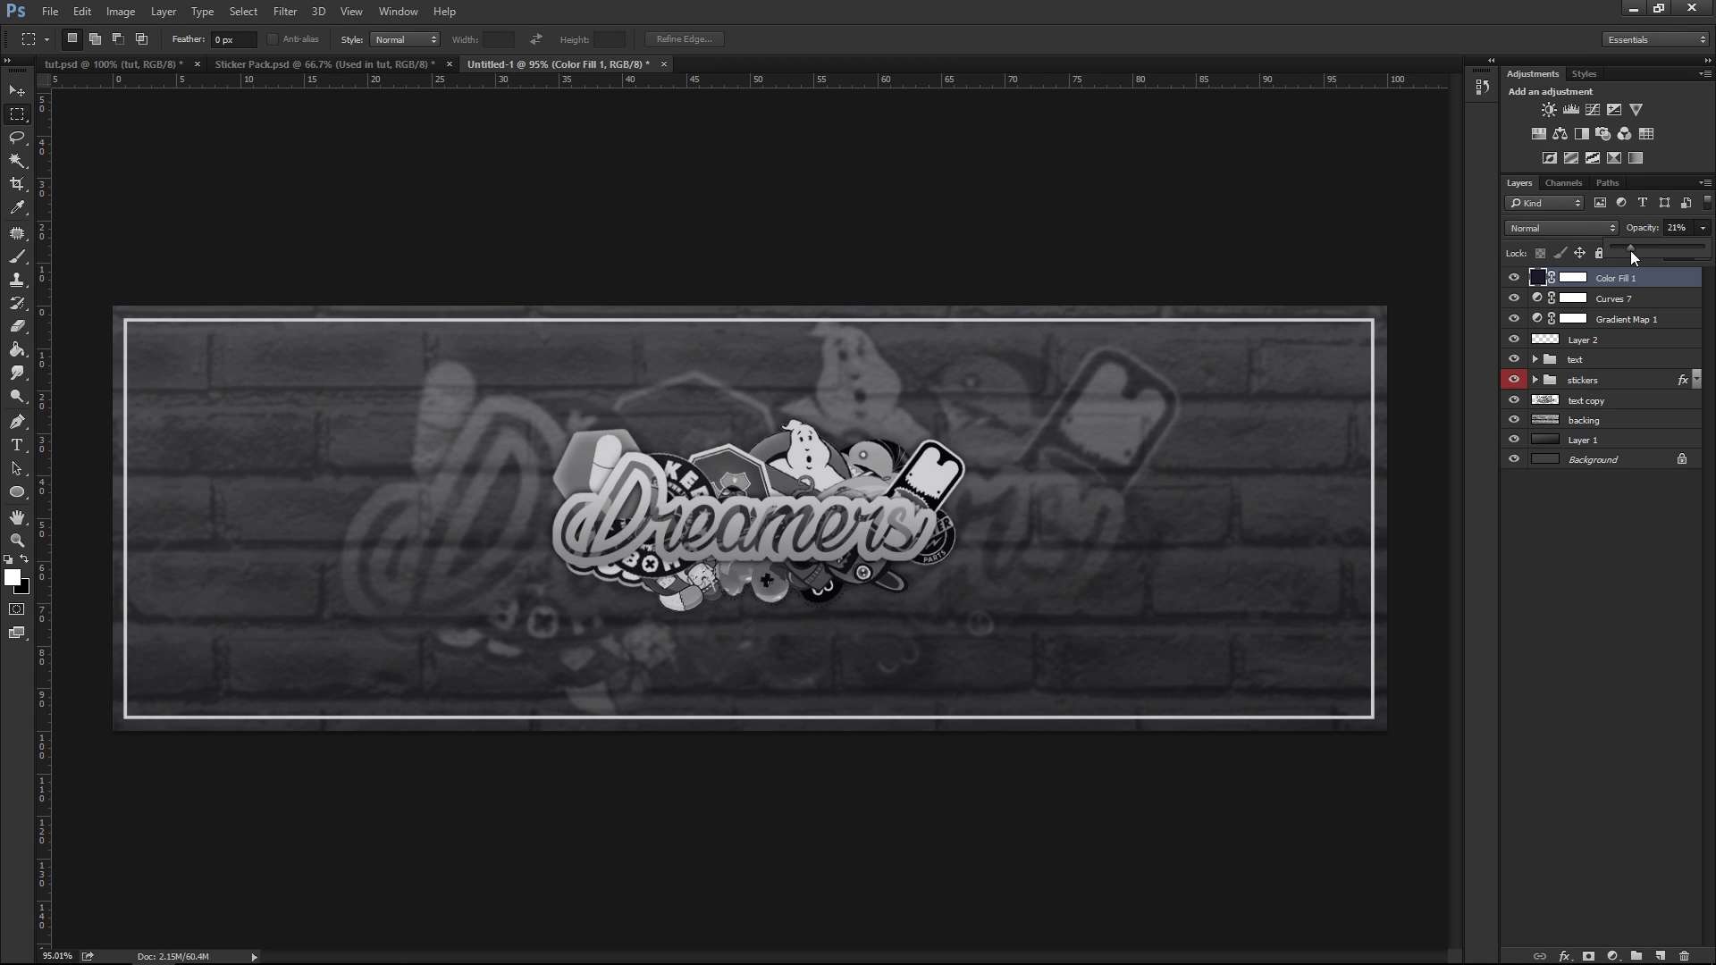
left_click(1591, 492)
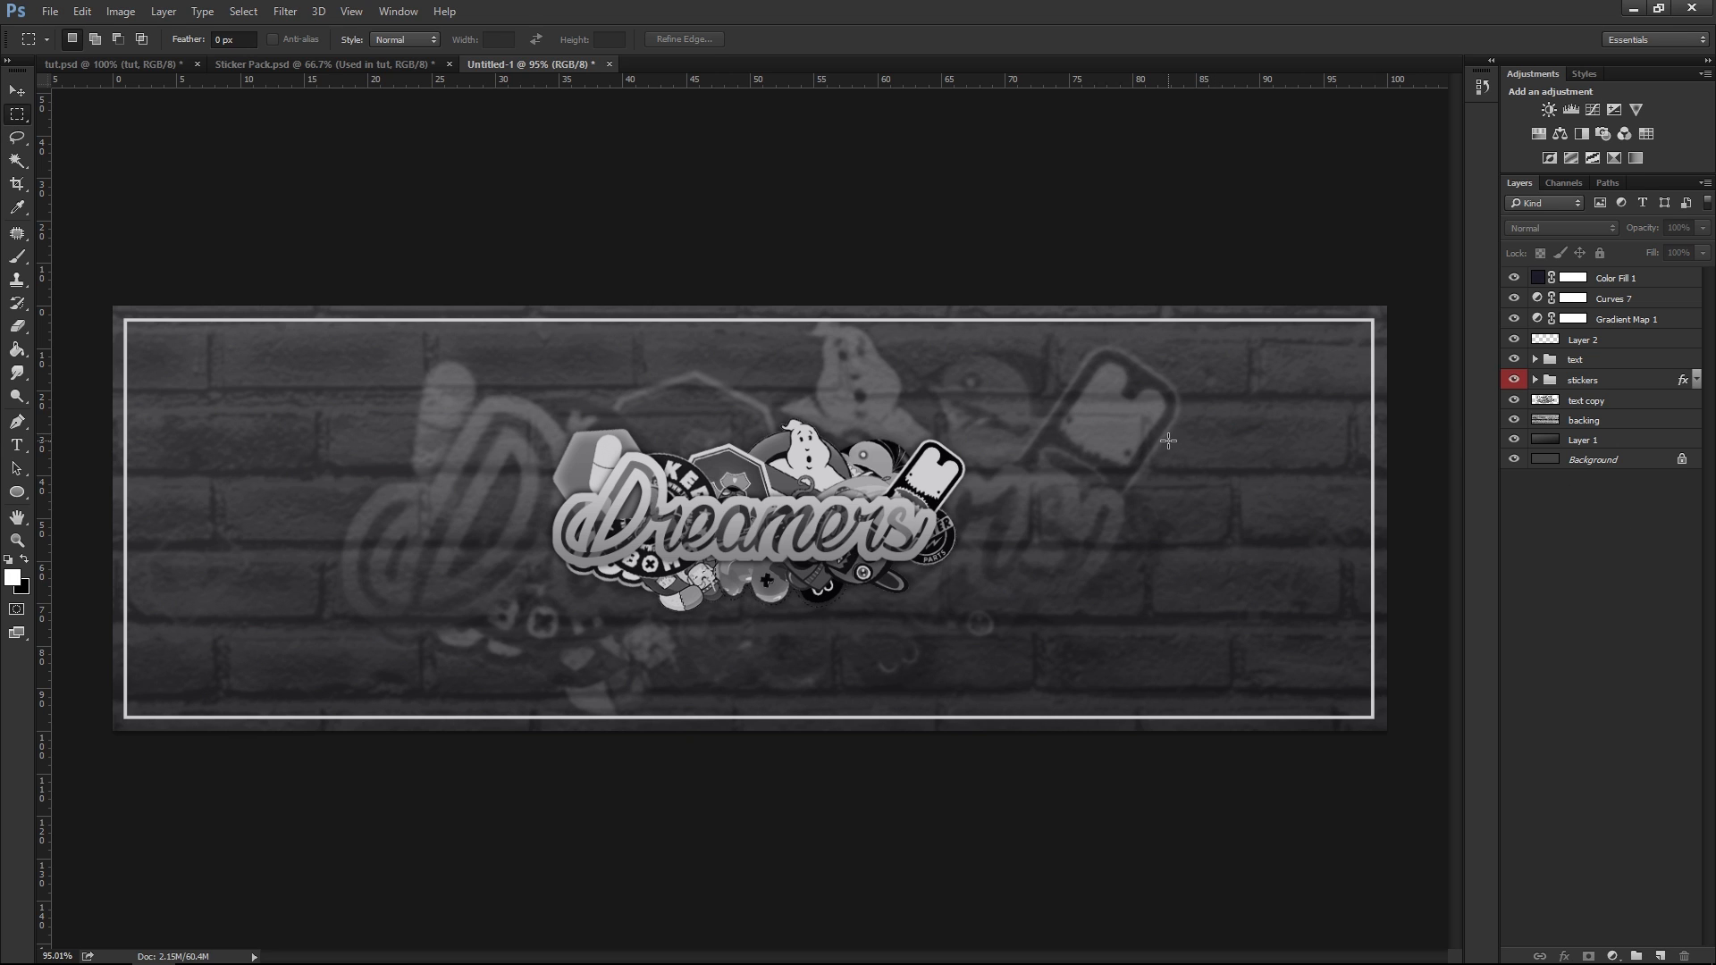
scroll(1047, 458, "up", 1, "alt")
scroll(1048, 458, "down", 1, "alt")
scroll(1047, 457, "up", 1, "alt")
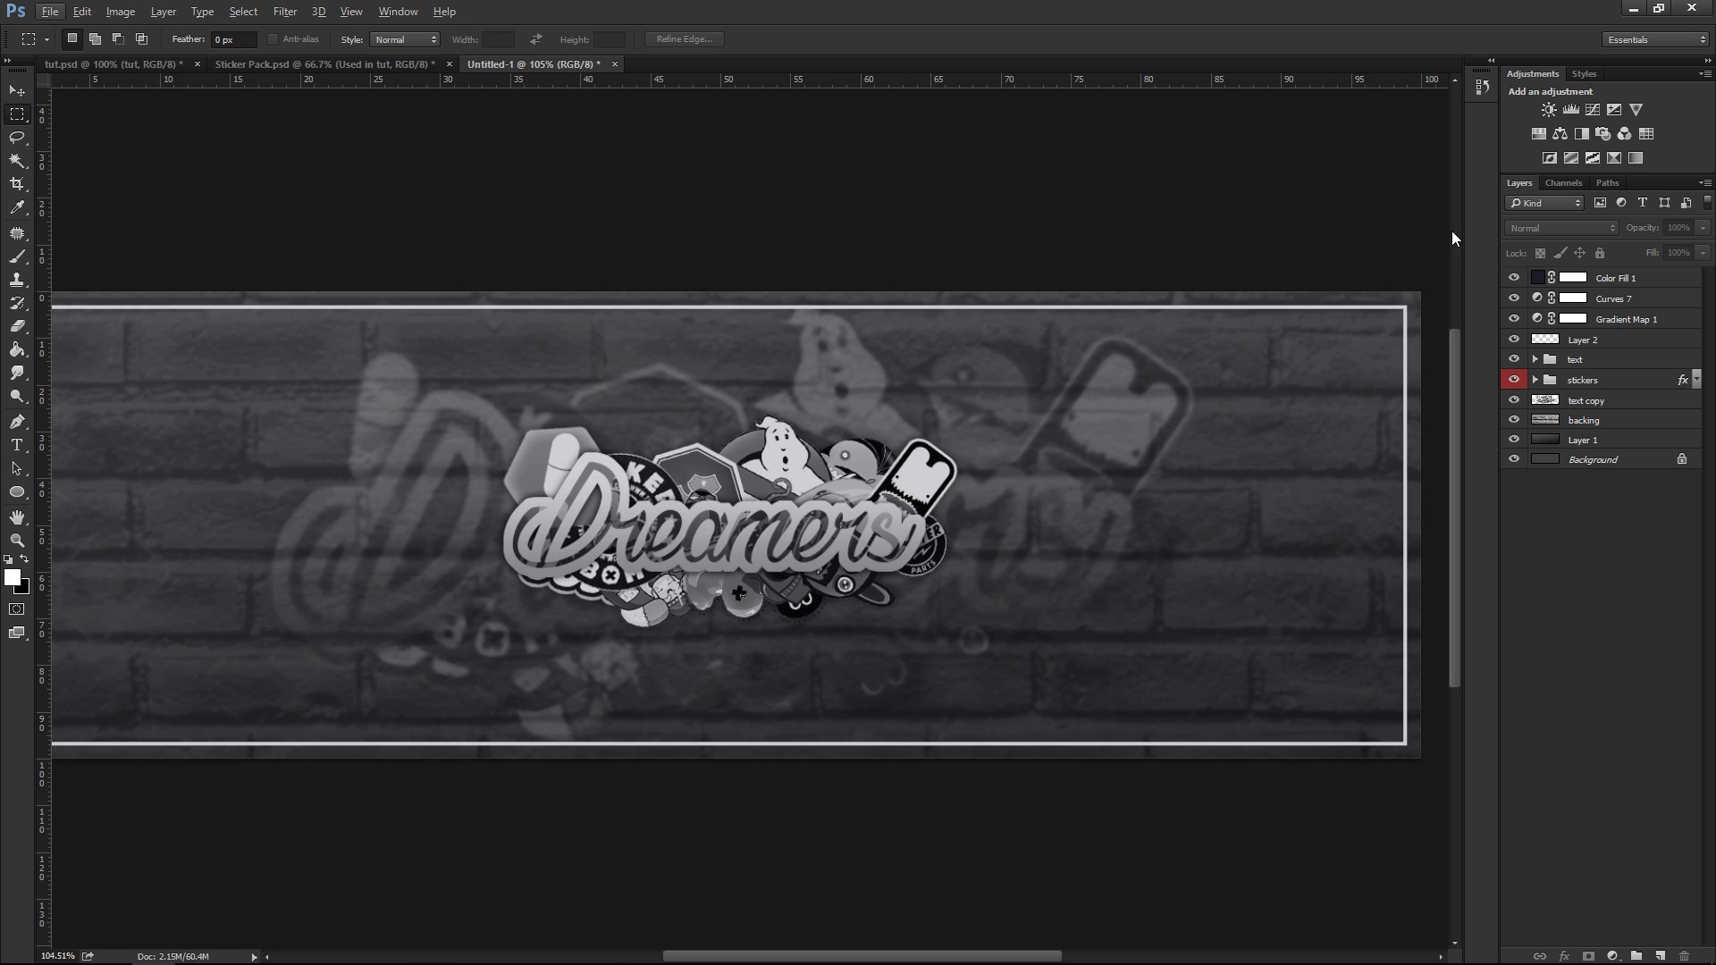
scroll(751, 352, "down", 1, "alt")
scroll(751, 352, "up", 1, "alt")
scroll(751, 352, "down", 1, "alt")
Brush a soft white 600 px glow along the header's top centre on a new layer above the colour fill
left_click(17, 256)
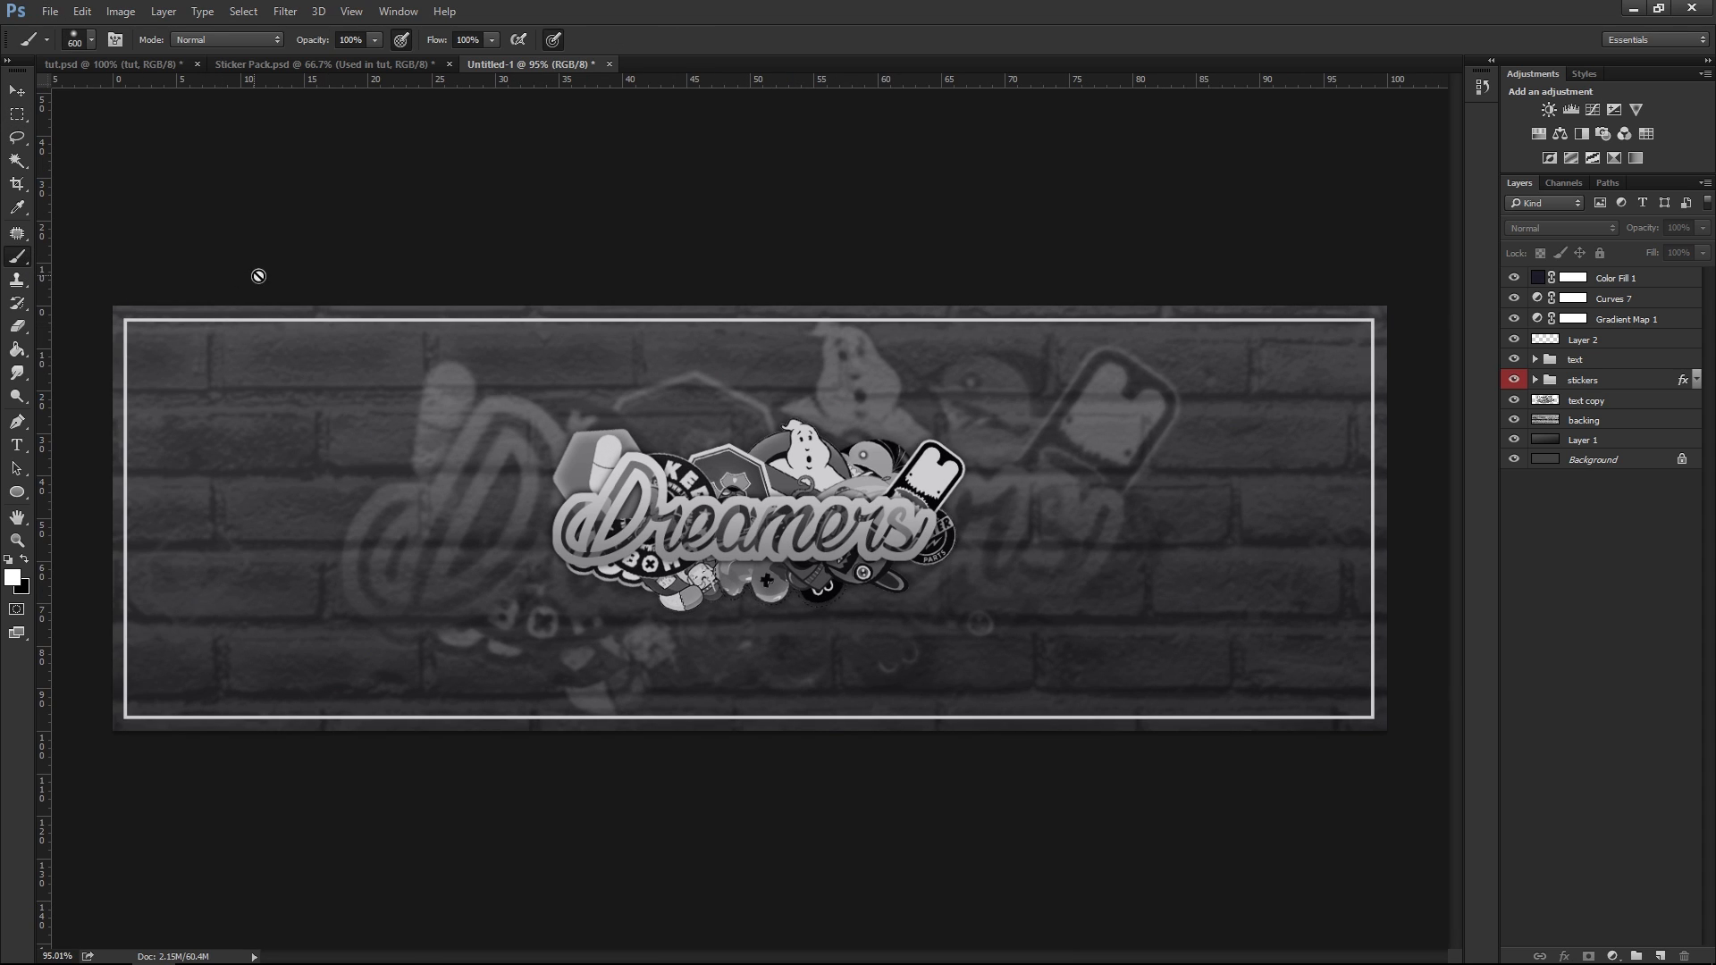
left_click(1645, 278)
left_click(1664, 955)
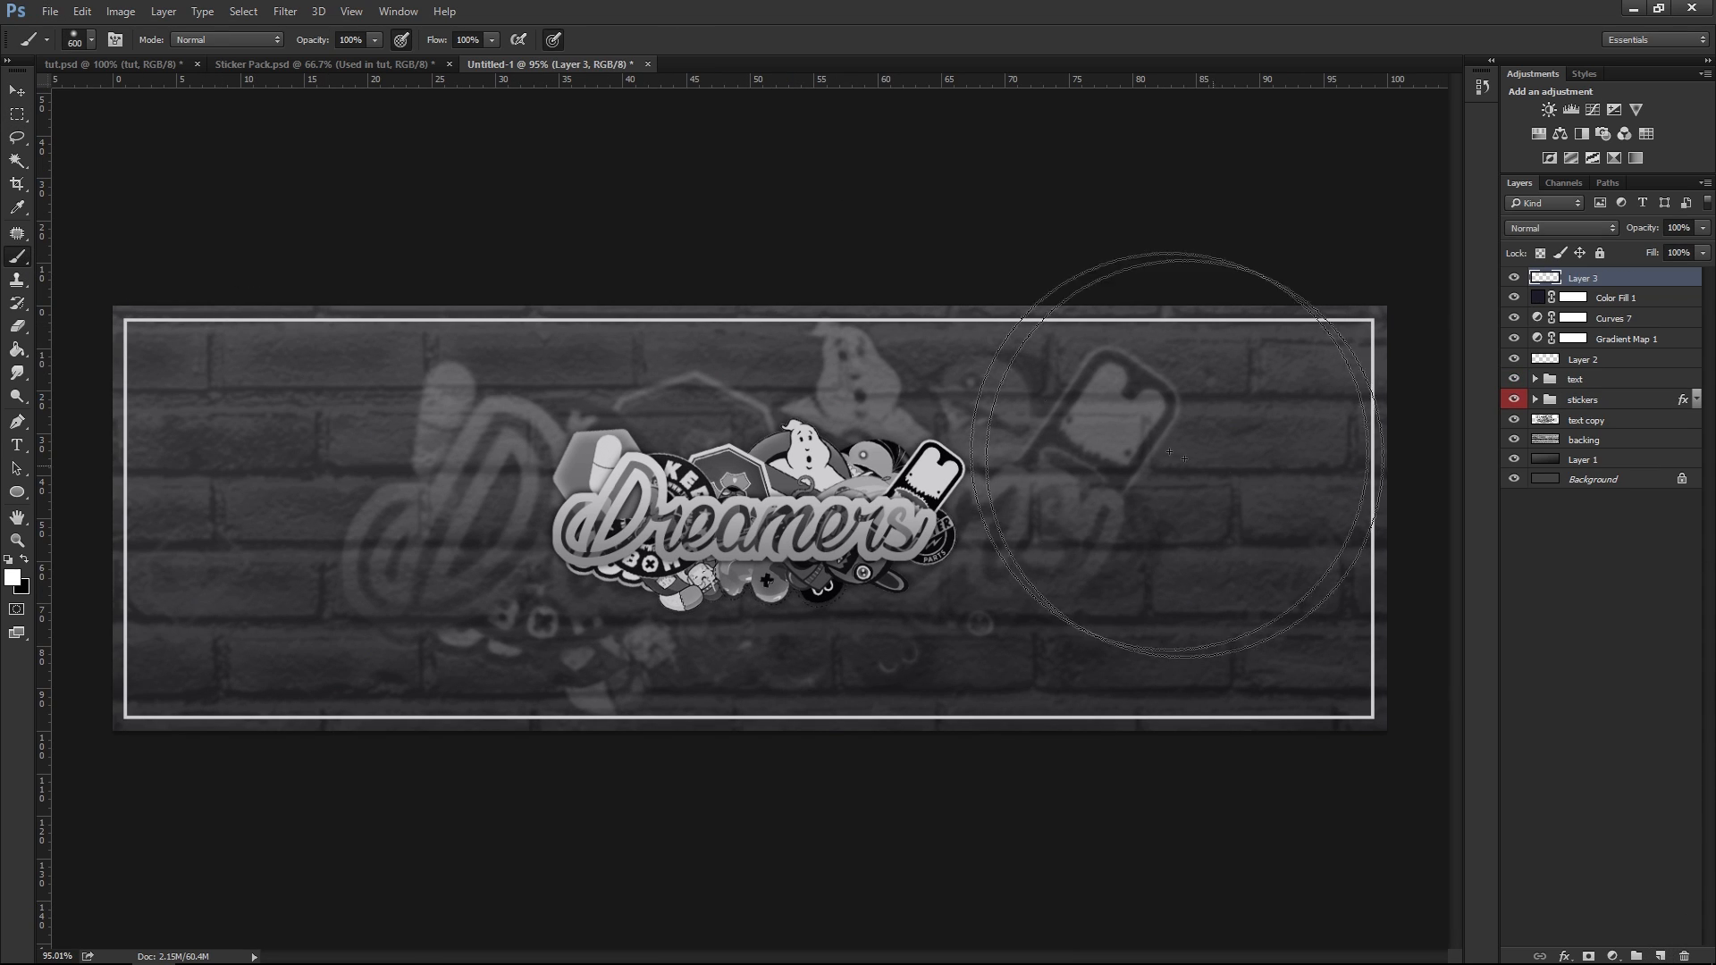
scroll(739, 246, "down", 1, "alt")
left_click_drag(755, 179, 793, 184)
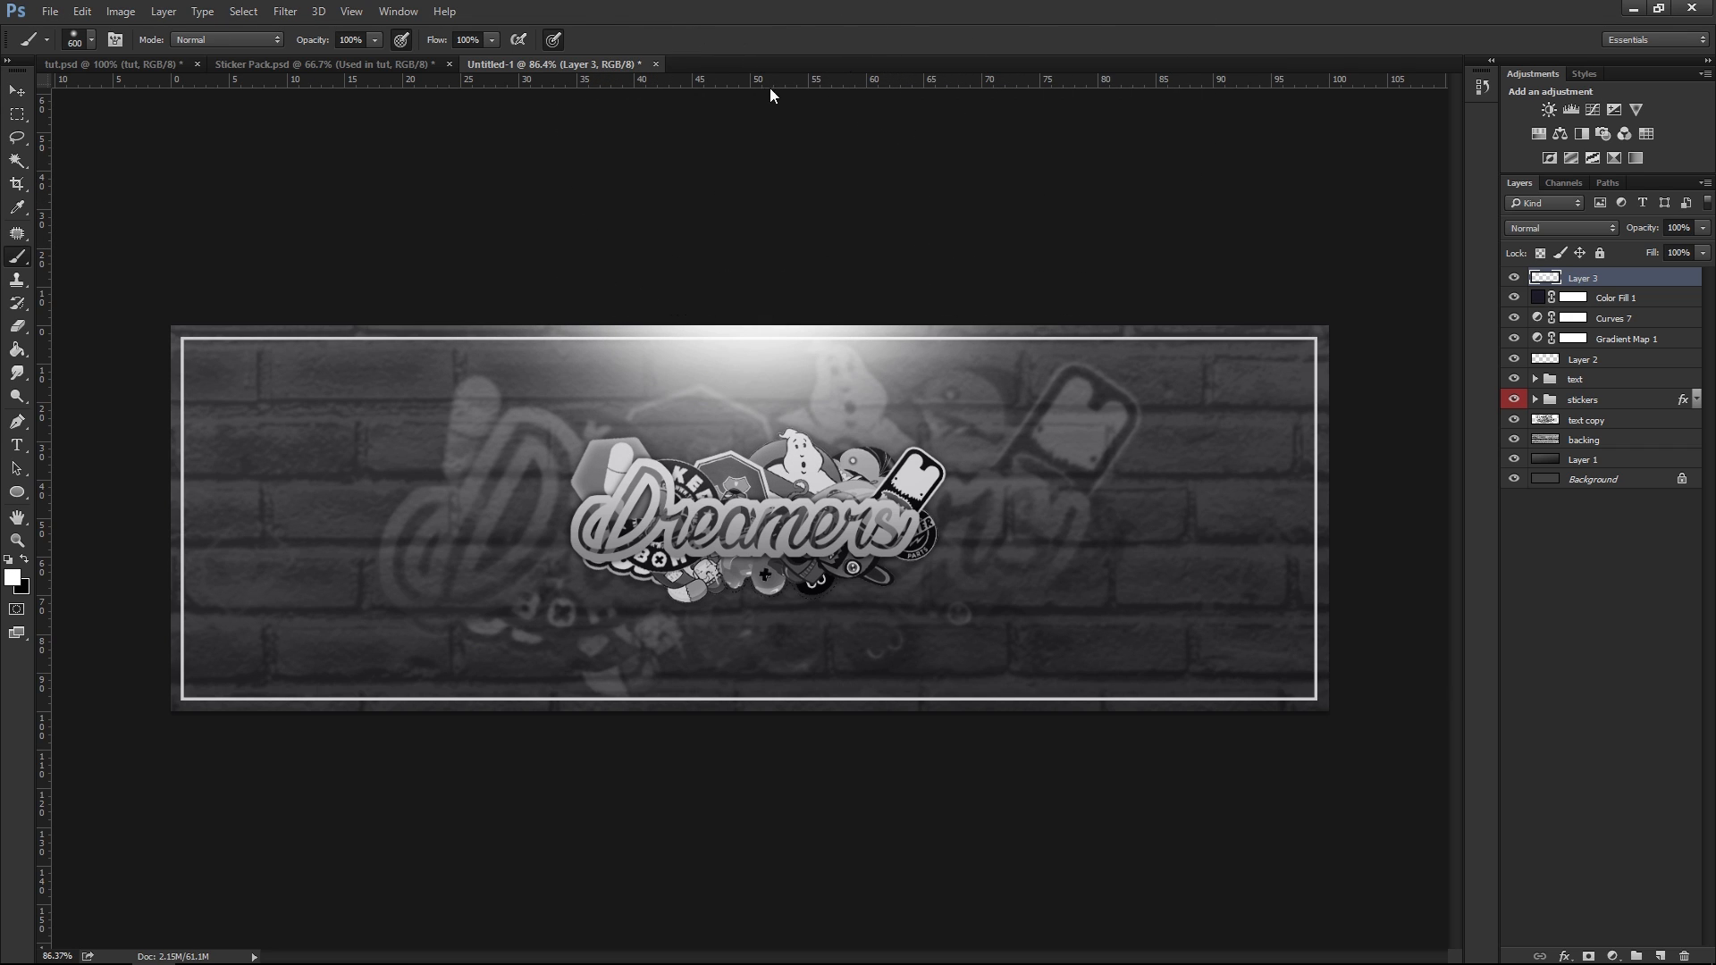
Reduce the glow layer's opacity to 31% and add an empty layer above it
left_click(1703, 228)
left_click_drag(1641, 246, 1640, 247)
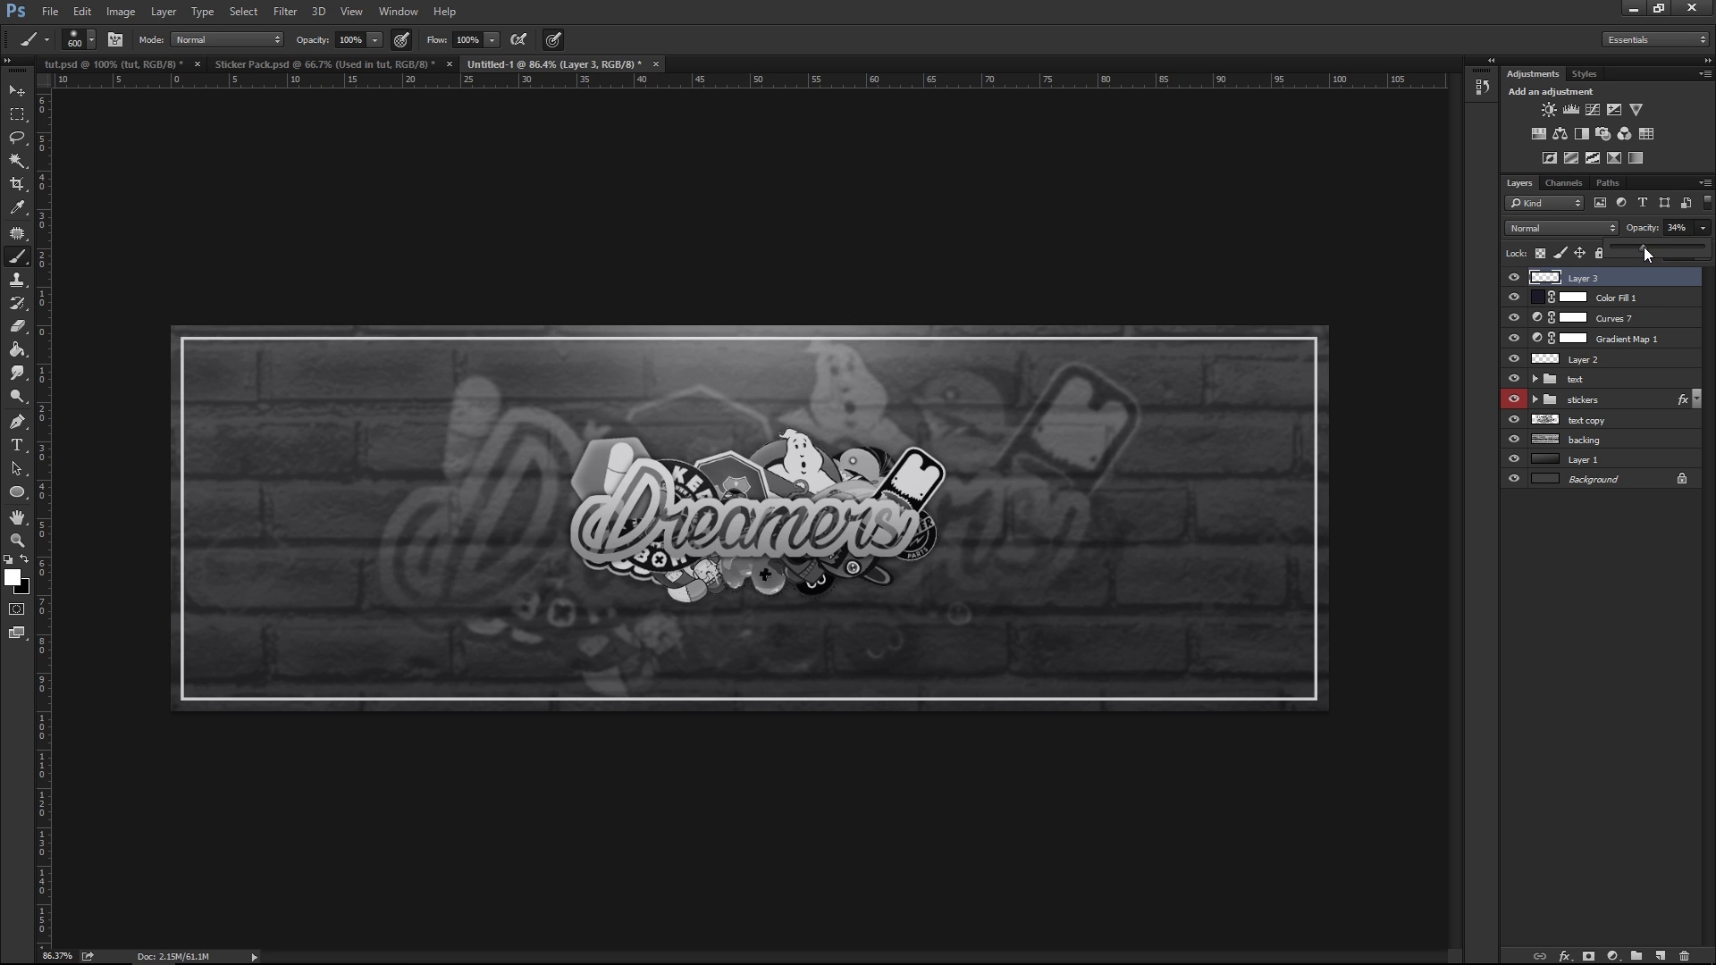
left_click_drag(1650, 254, 1644, 254)
left_click(1662, 955)
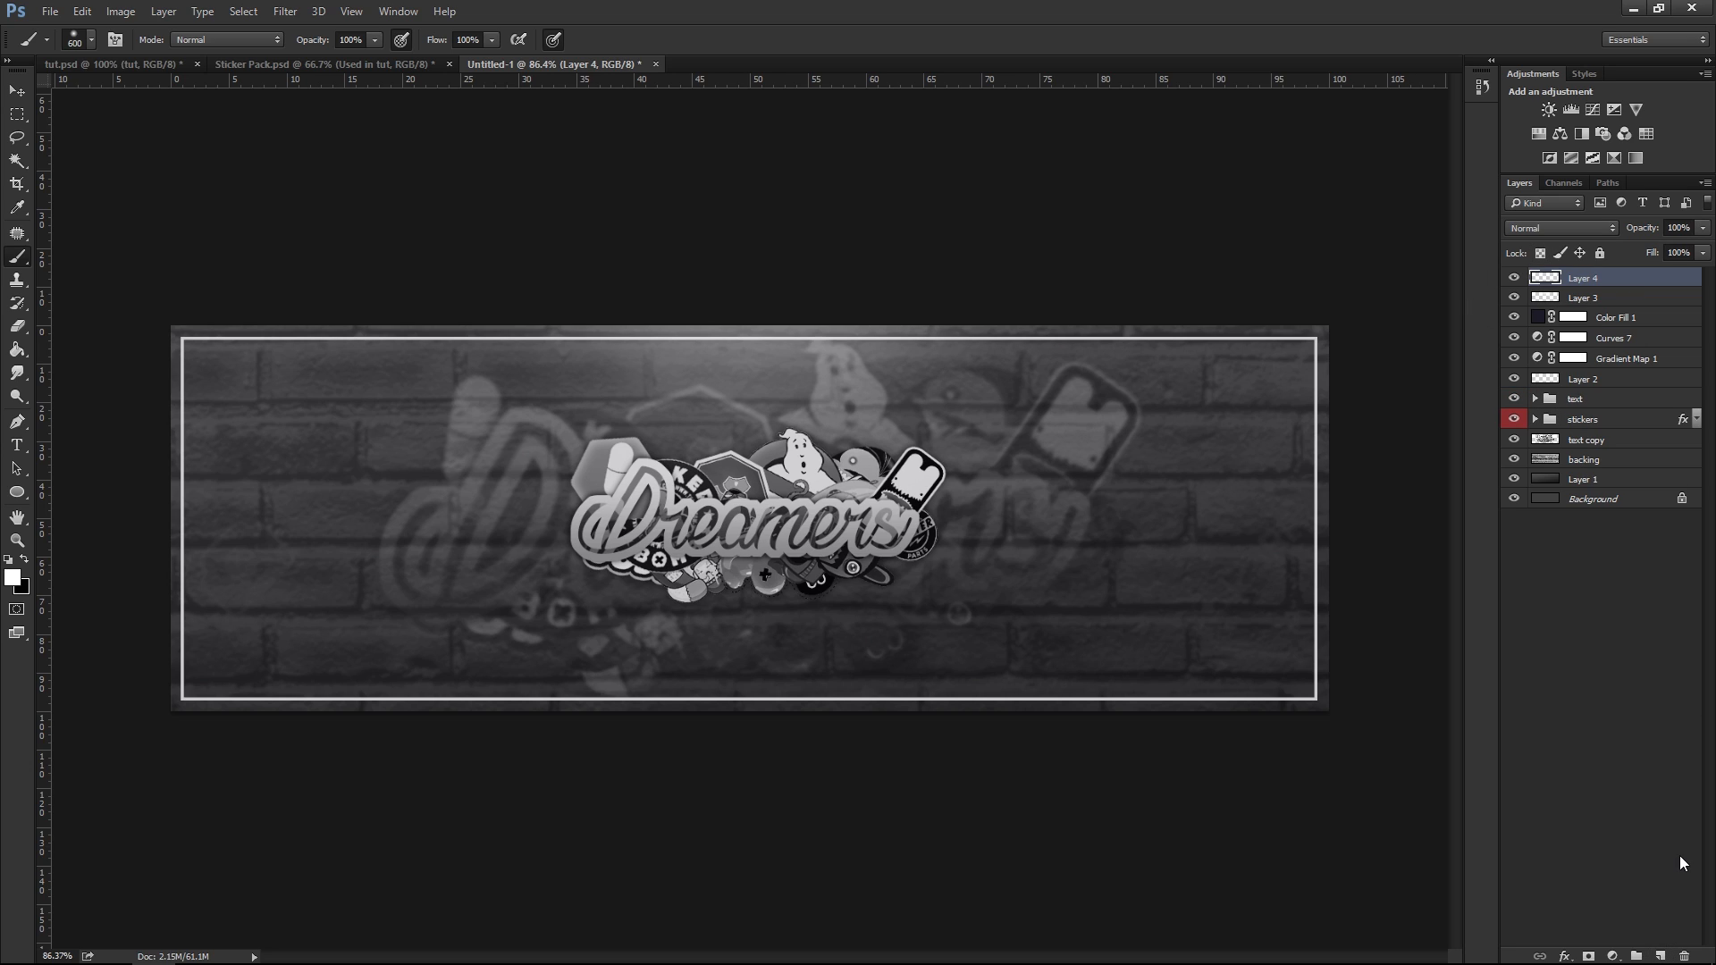
Rename the glow layer as "top light" and the white frame layer as "border"
double_click(1593, 300)
type("top light")
key("Return")
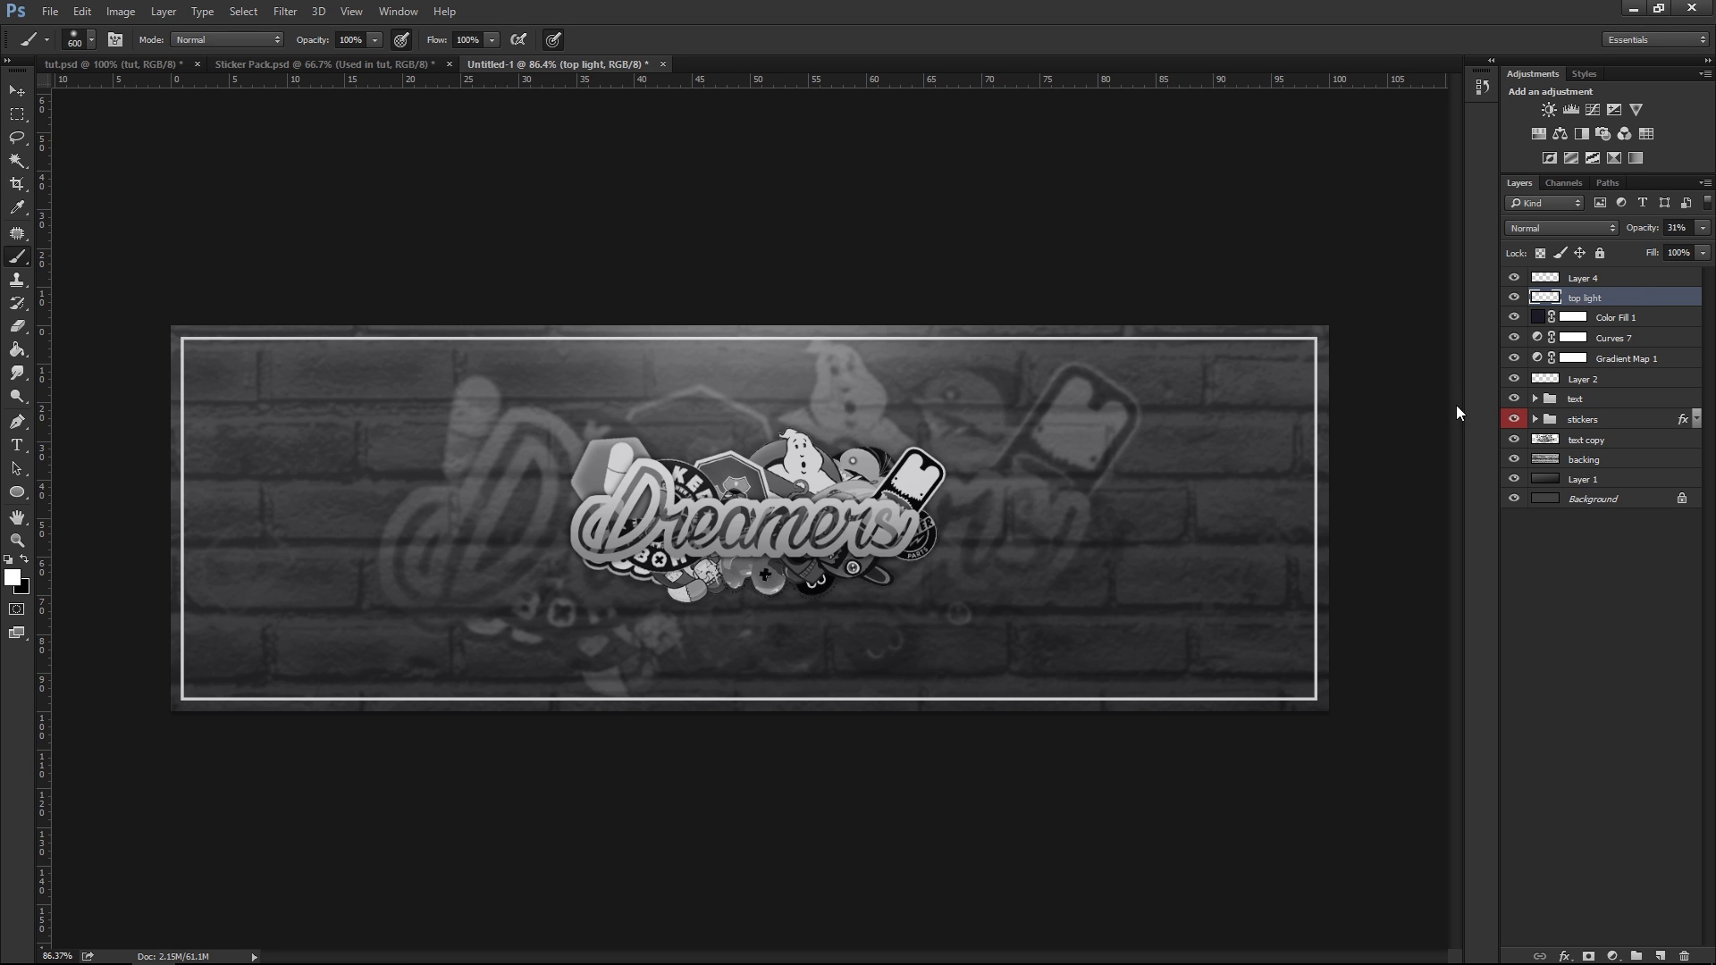
double_click(1586, 379)
type("border")
key("Return")
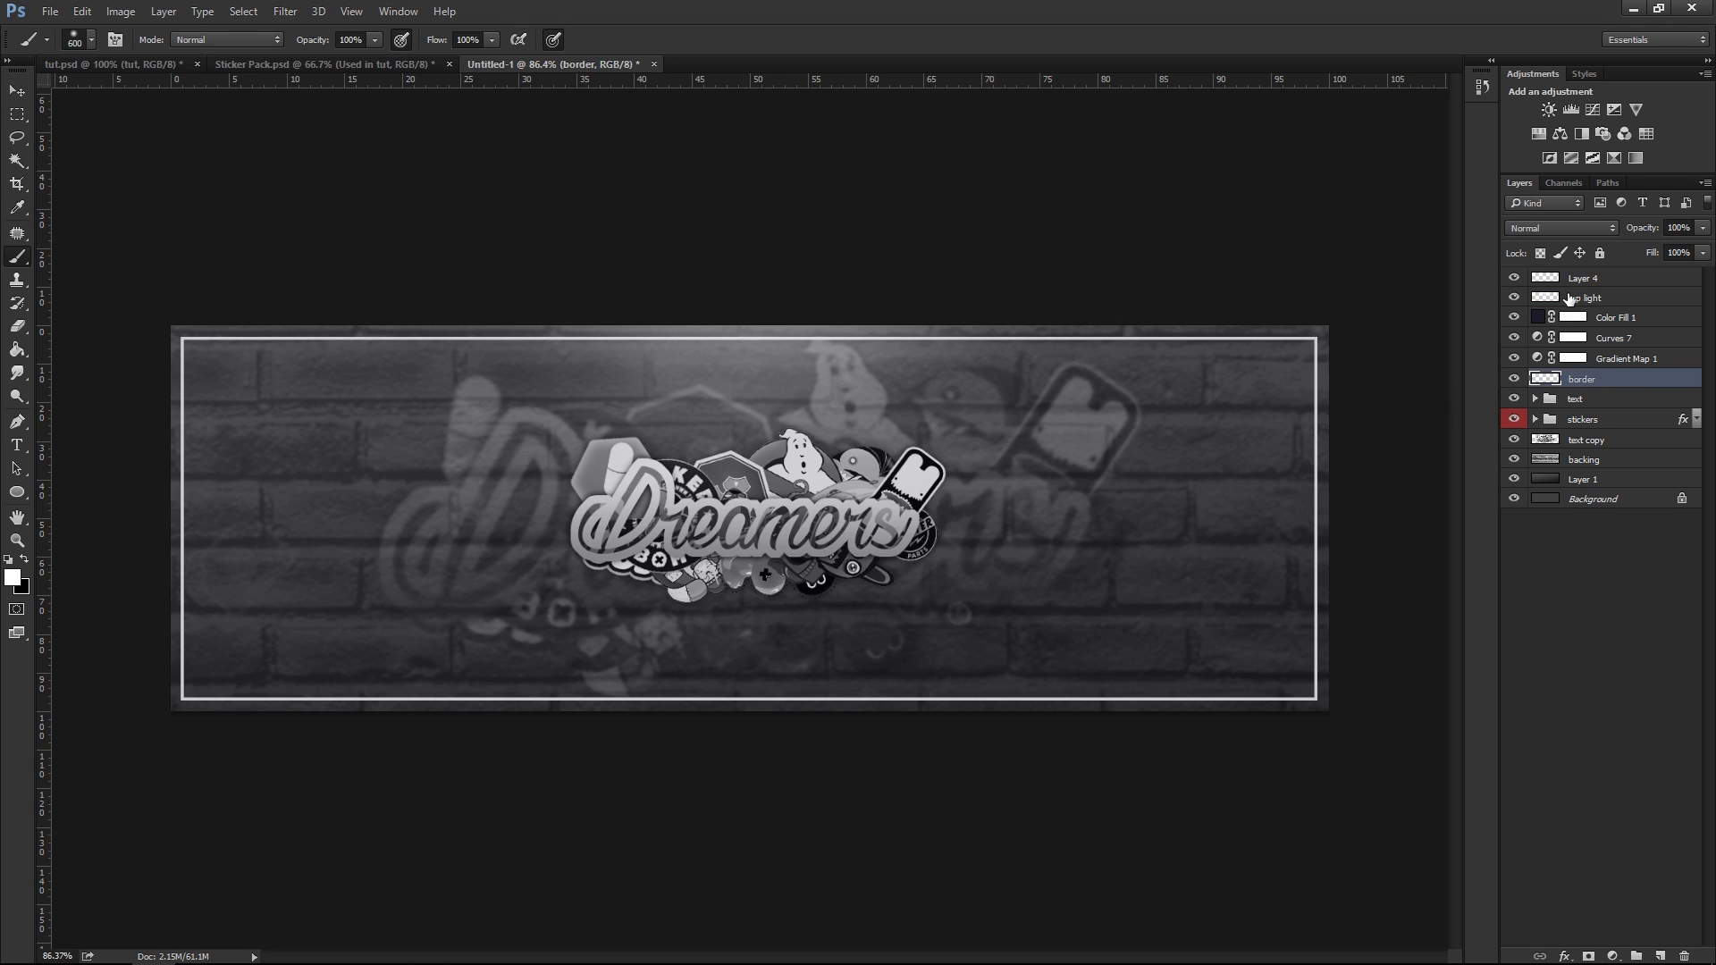
Paint five soft white 500–600 px light spots on the empty top layer, alternating along the header's bottom and top edges
left_click(1588, 278)
key("bracketright")
key("bracketleft")
key("bracketleft")
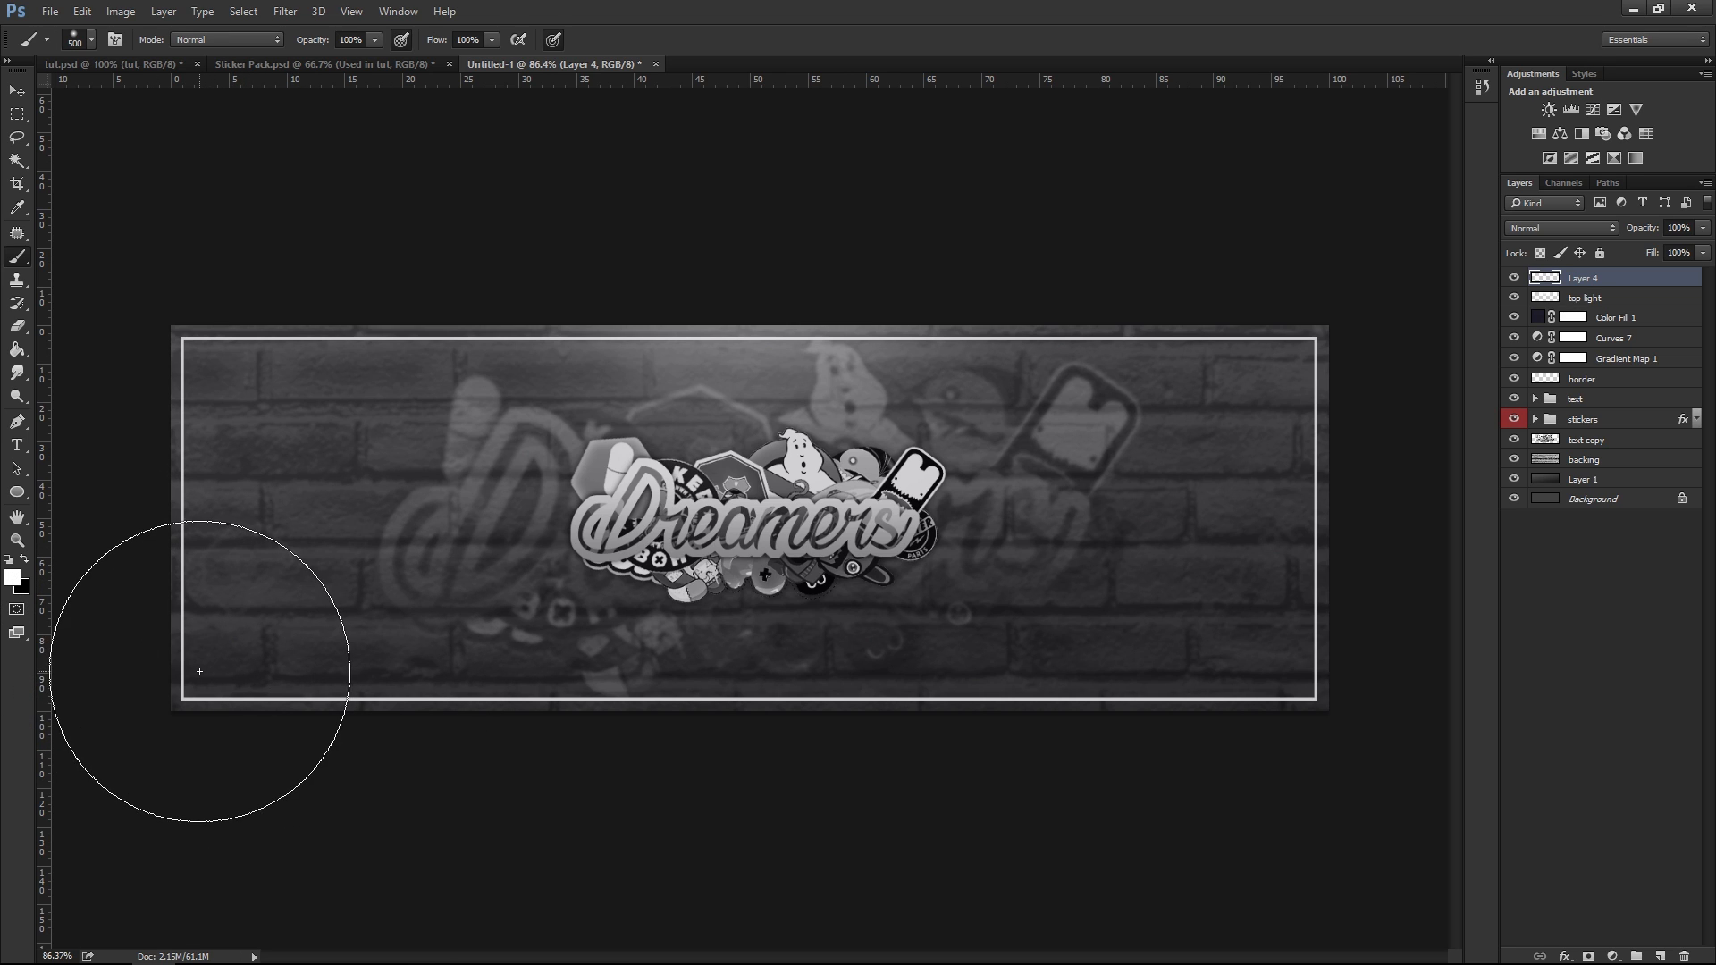
key("bracketright")
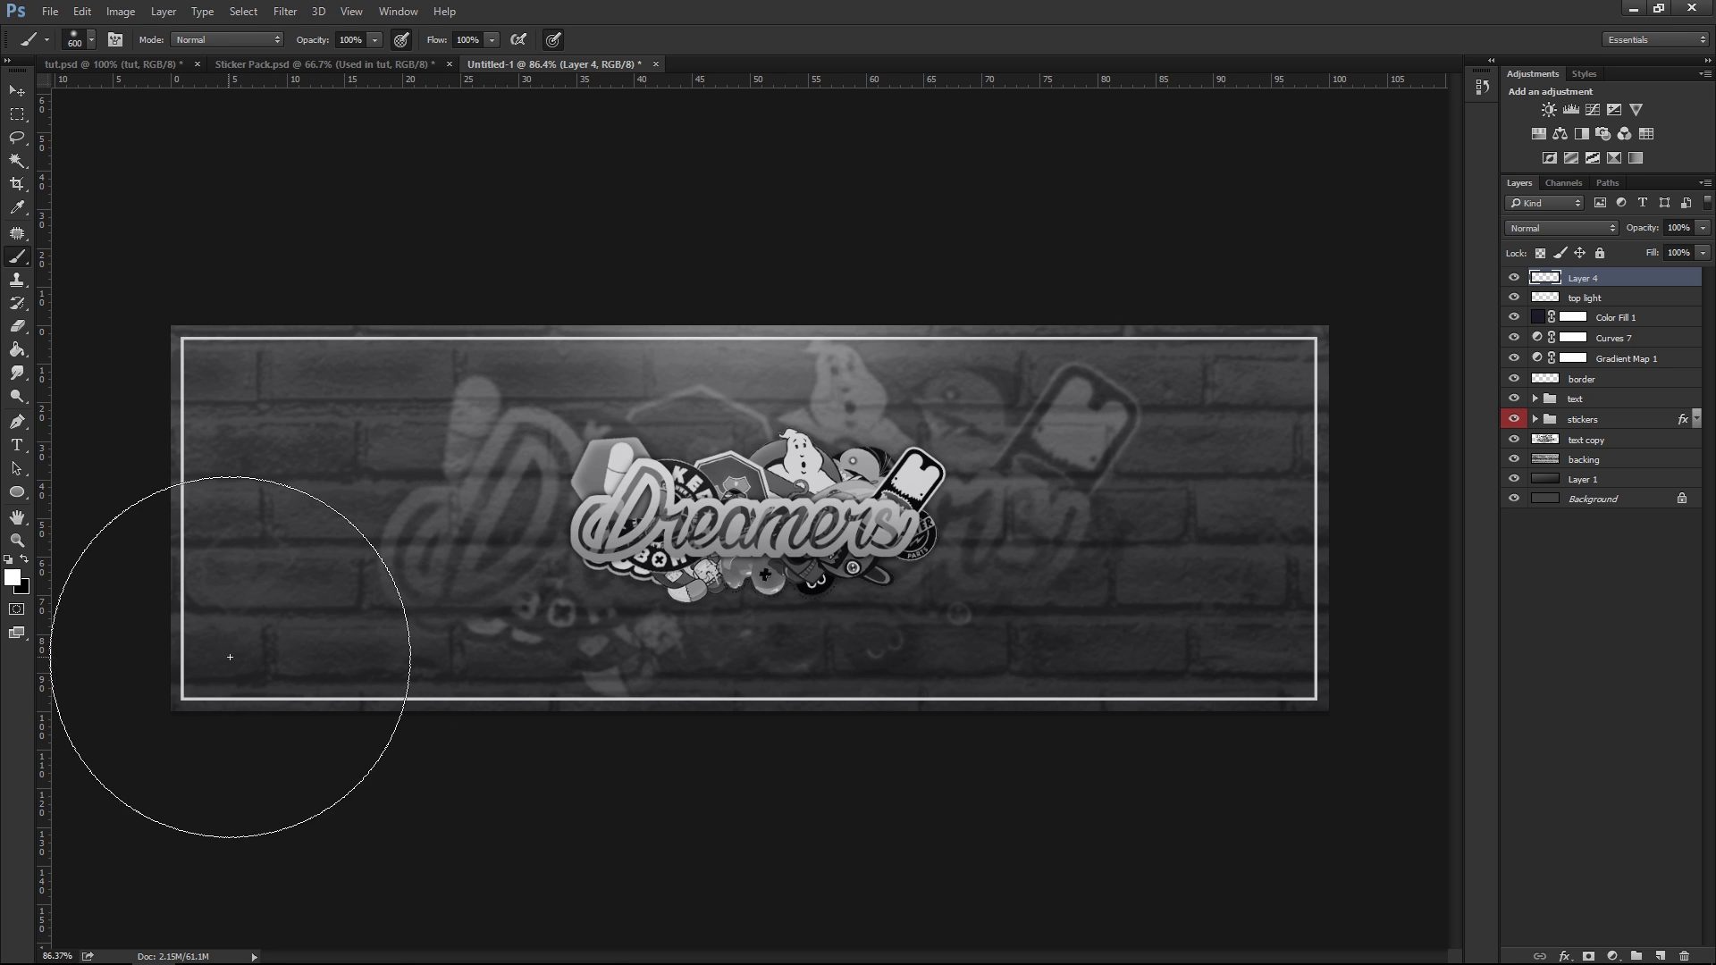
key("bracketleft")
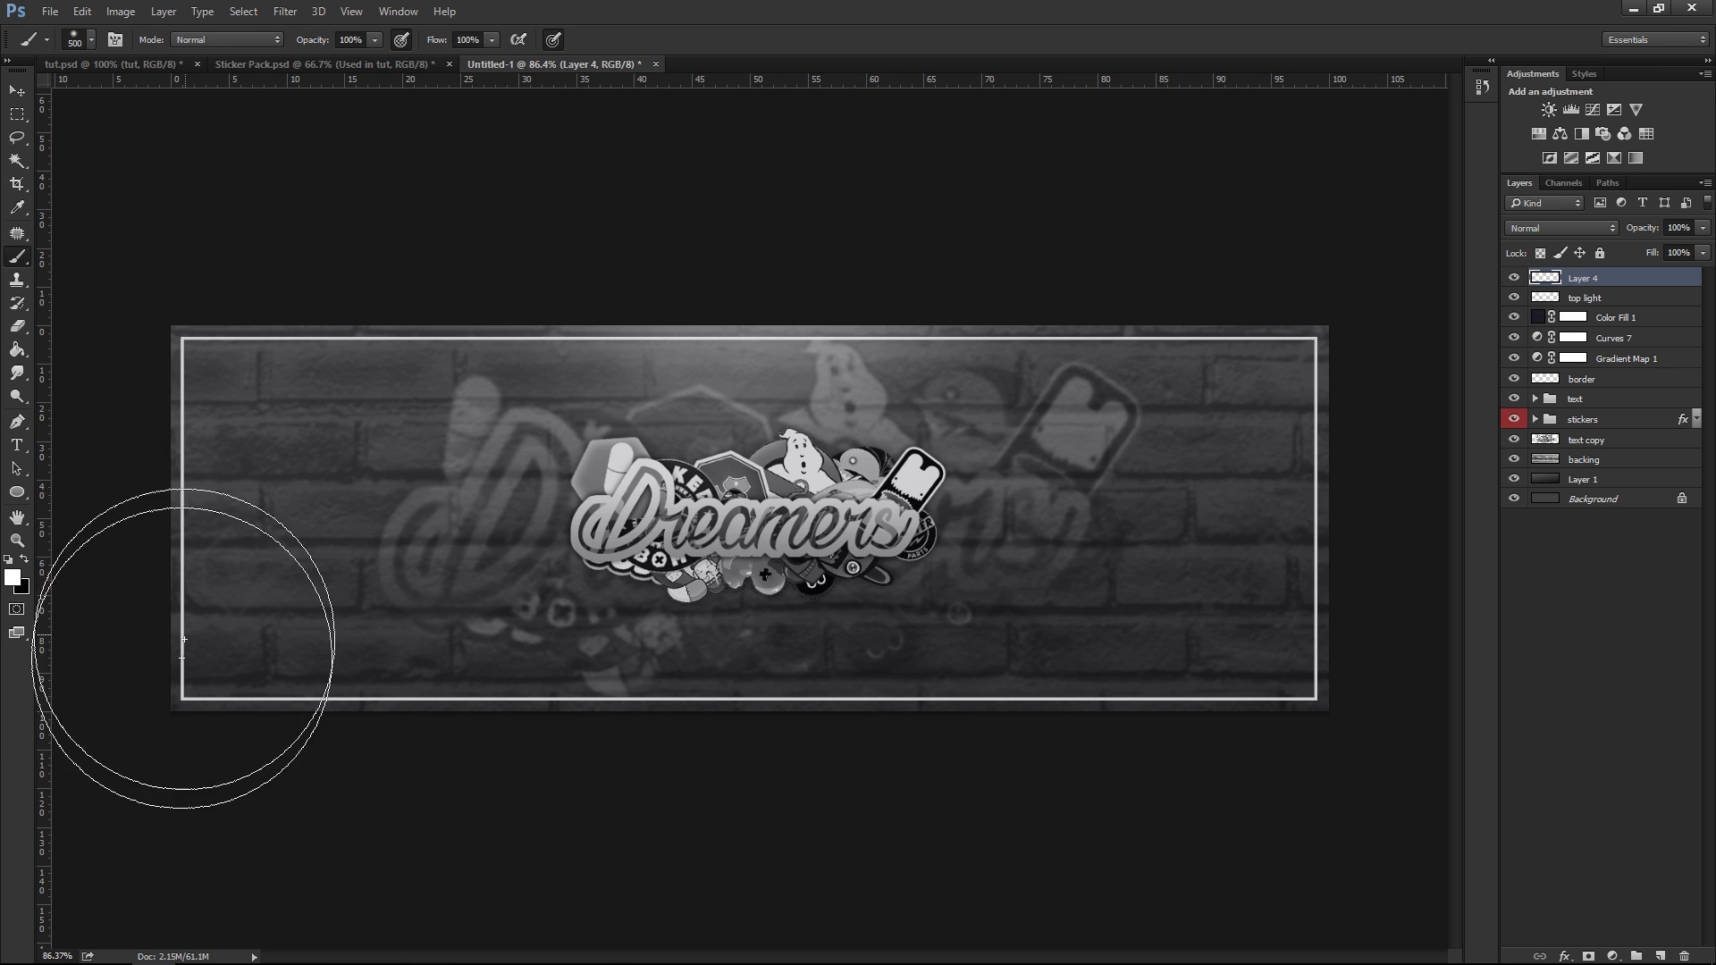
left_click(196, 696)
key("bracketright")
left_click(407, 330)
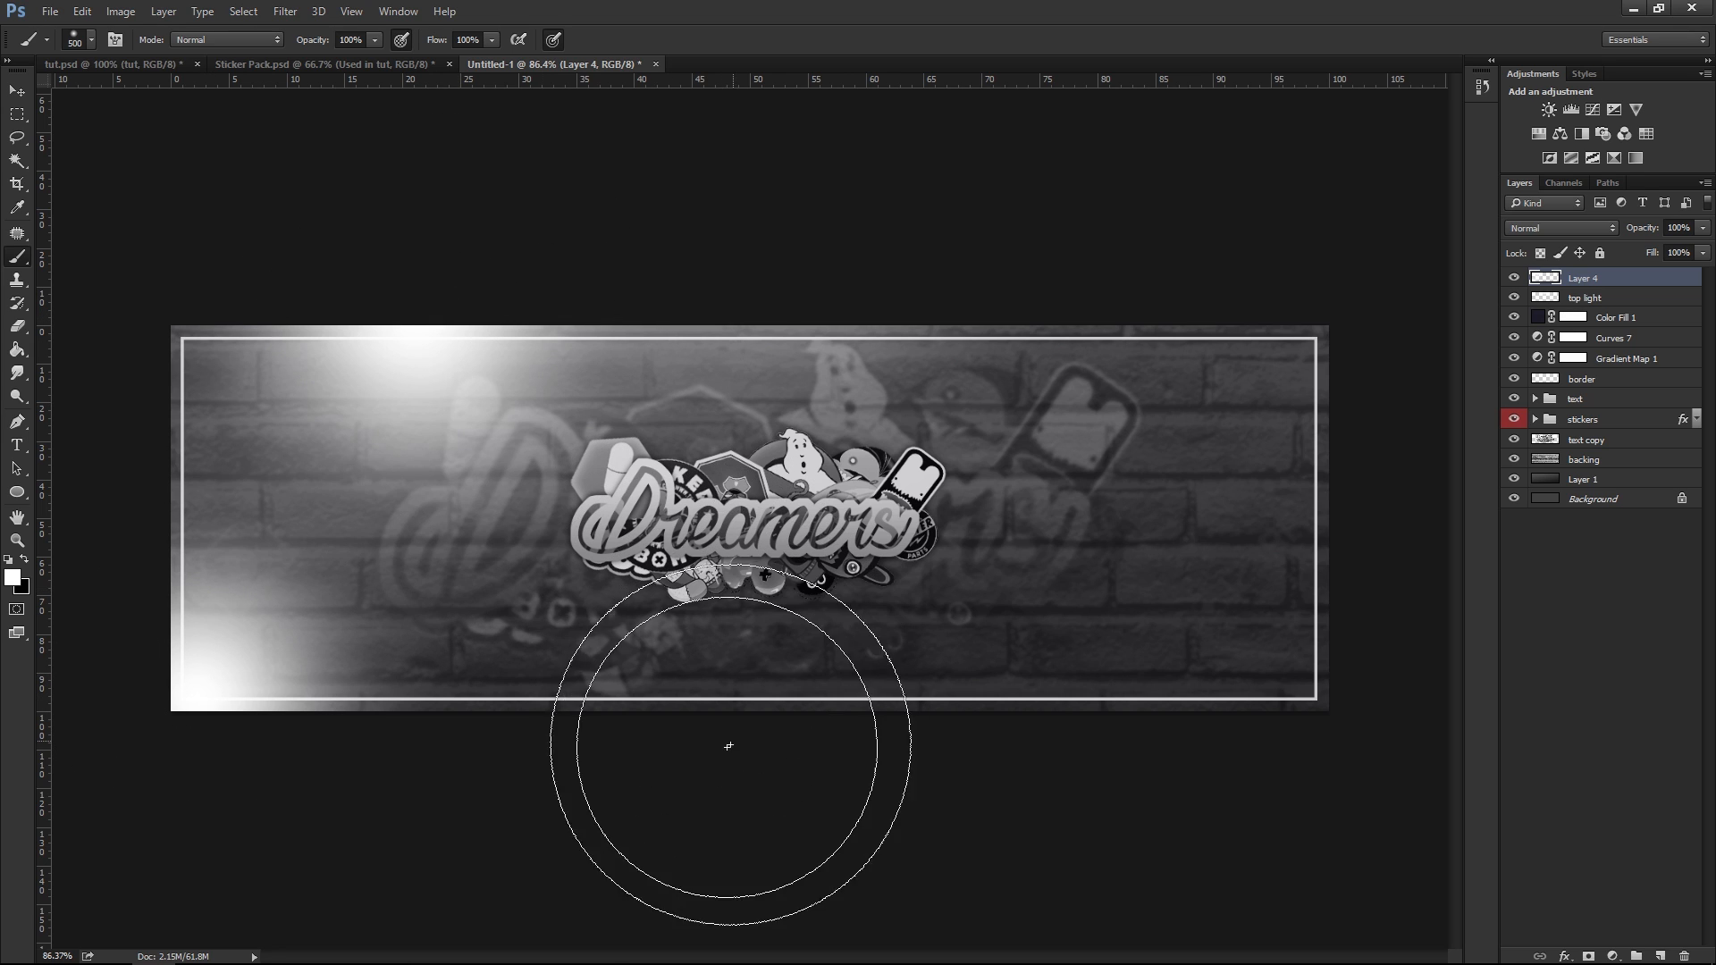
left_click(670, 697)
left_click(961, 330)
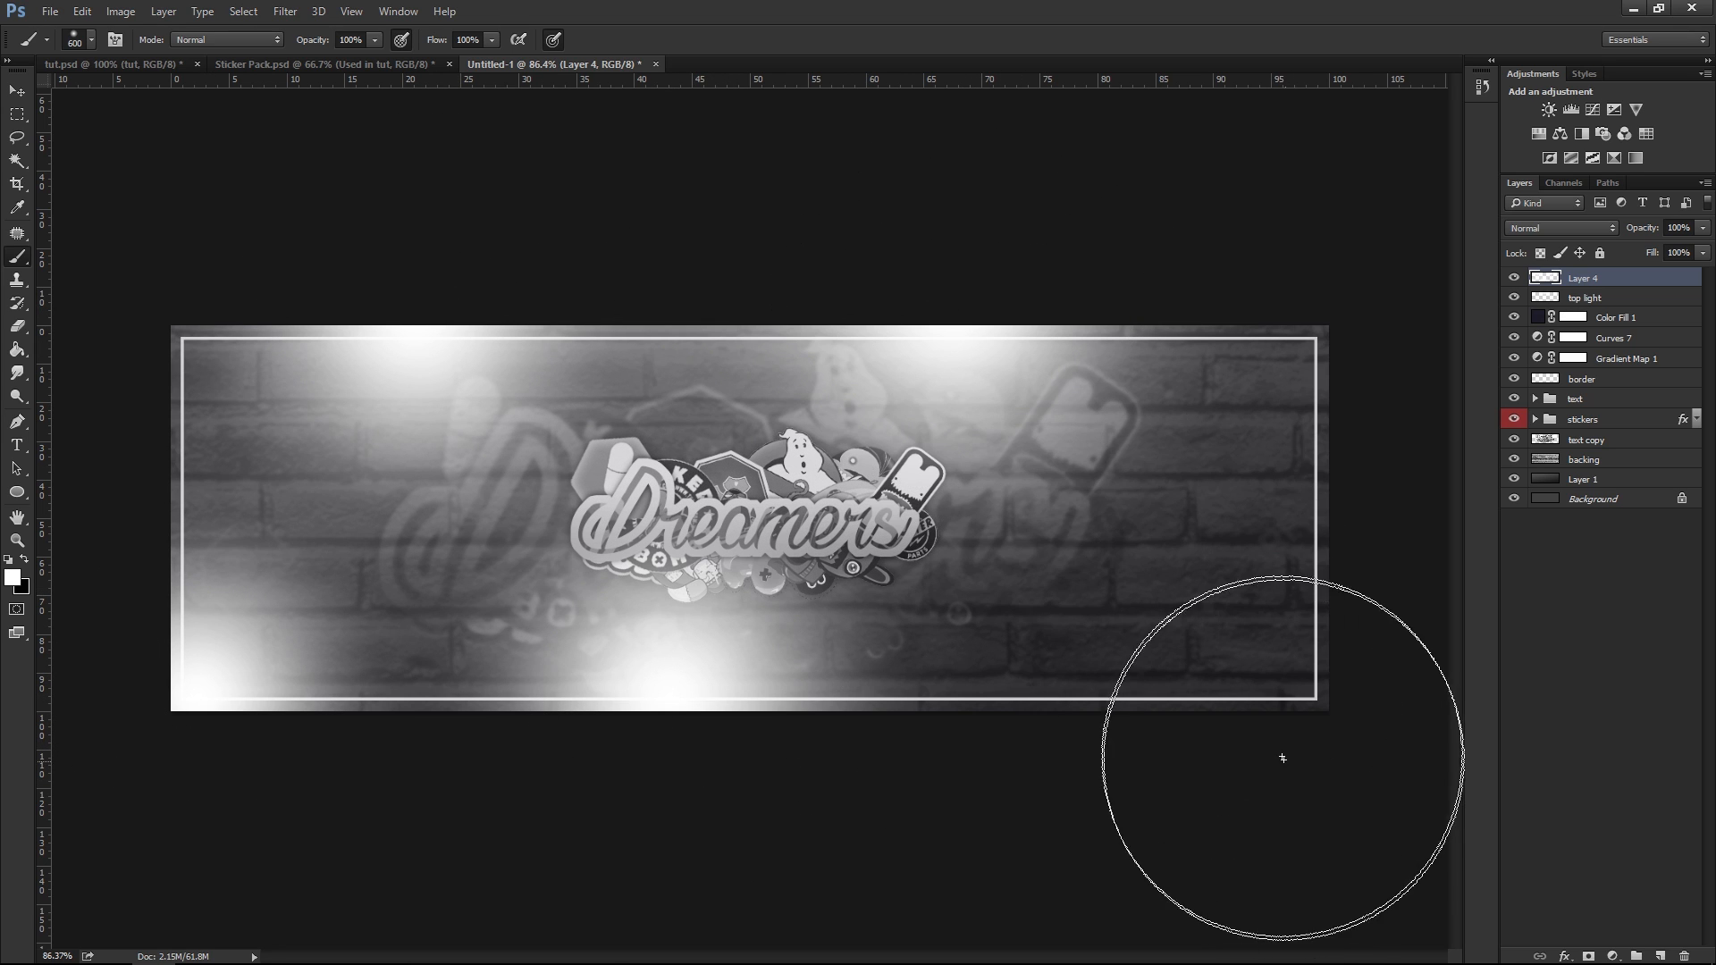
left_click(1261, 696)
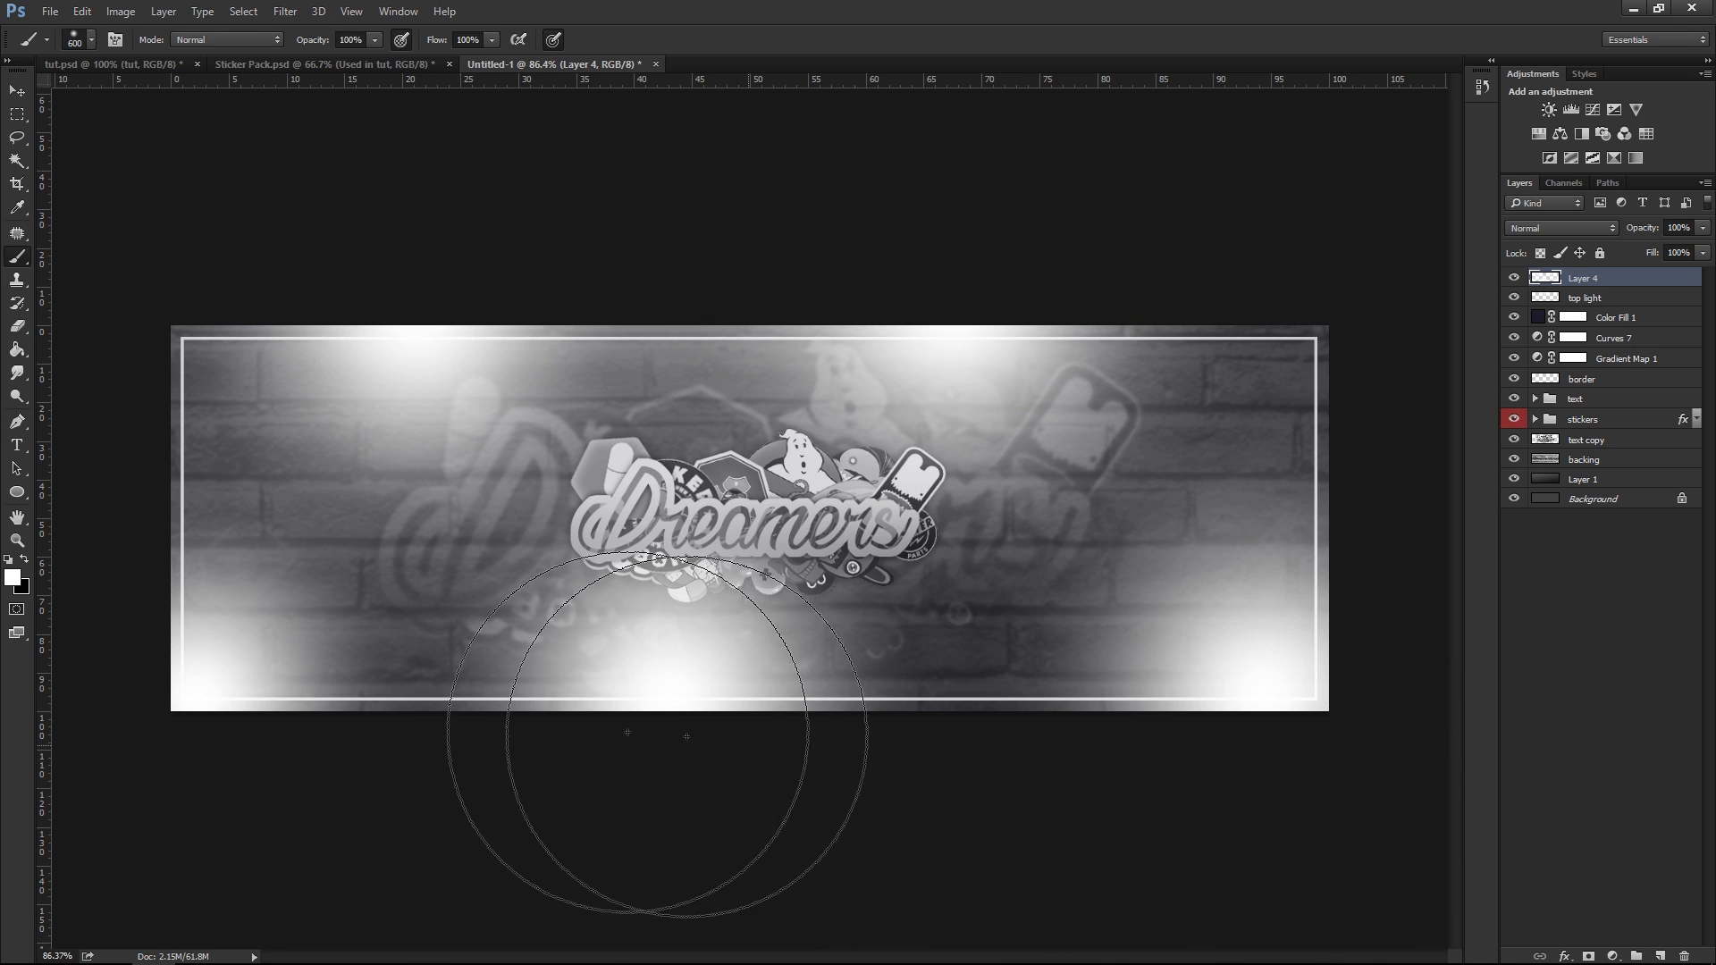
Set the light spots layer to Overlay blend mode and reduce its opacity to about 34%
left_click(1582, 229)
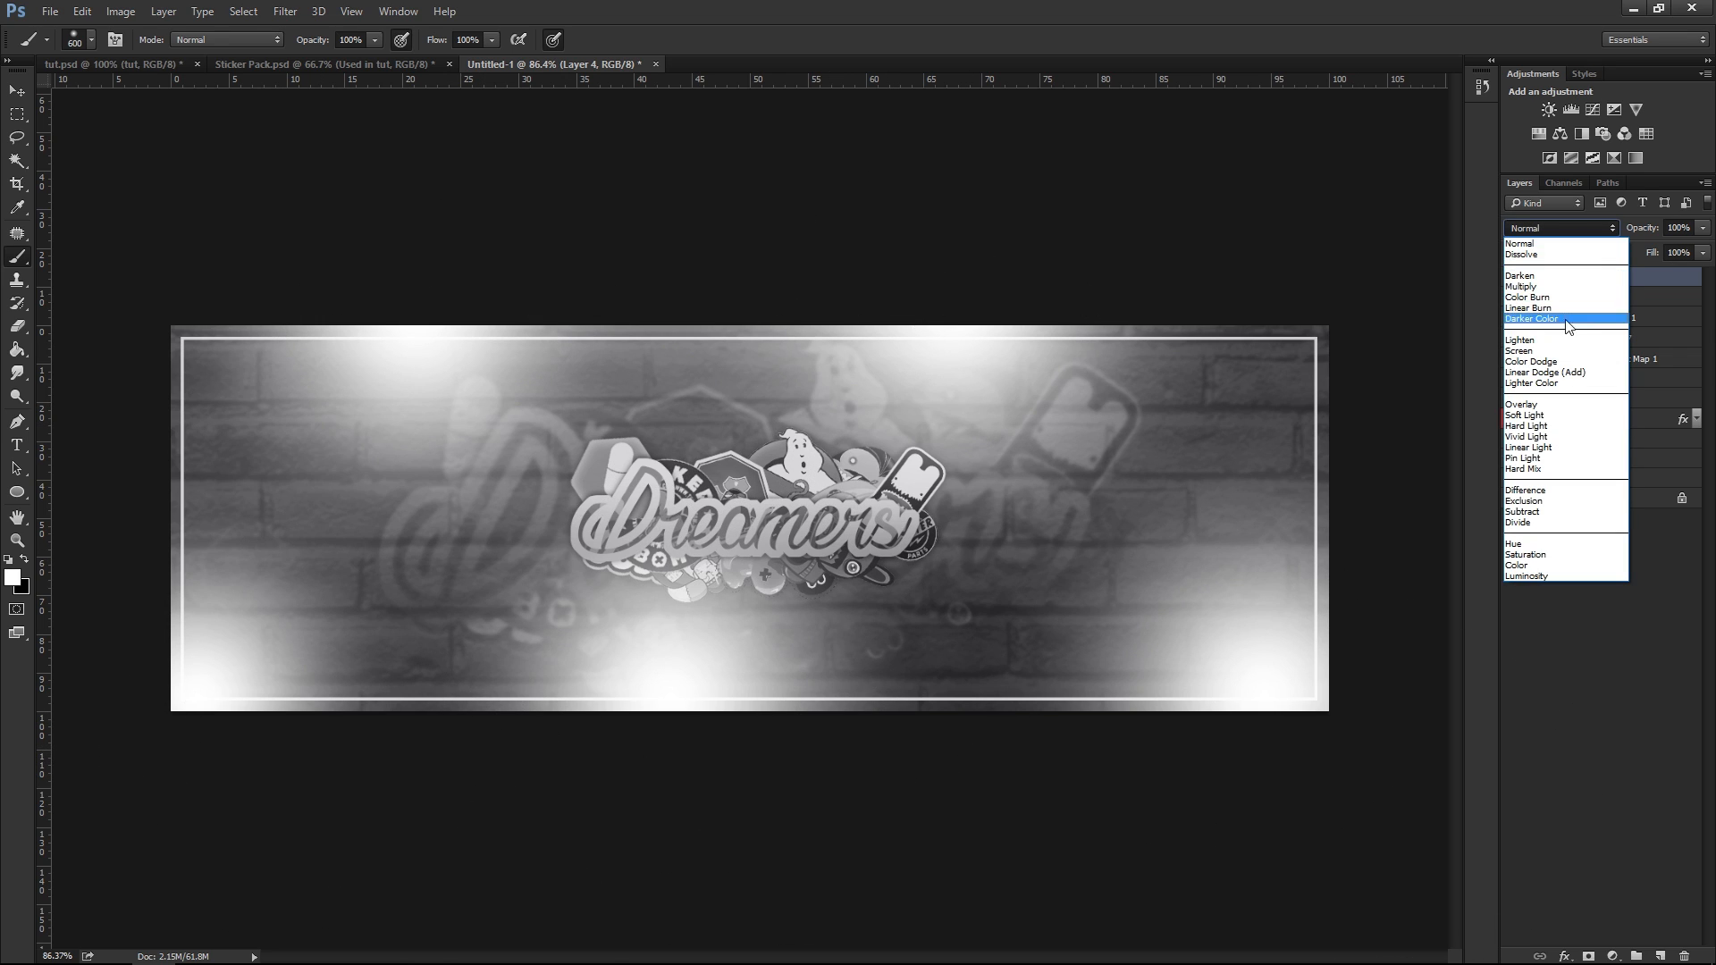
left_click(1546, 410)
left_click(1703, 228)
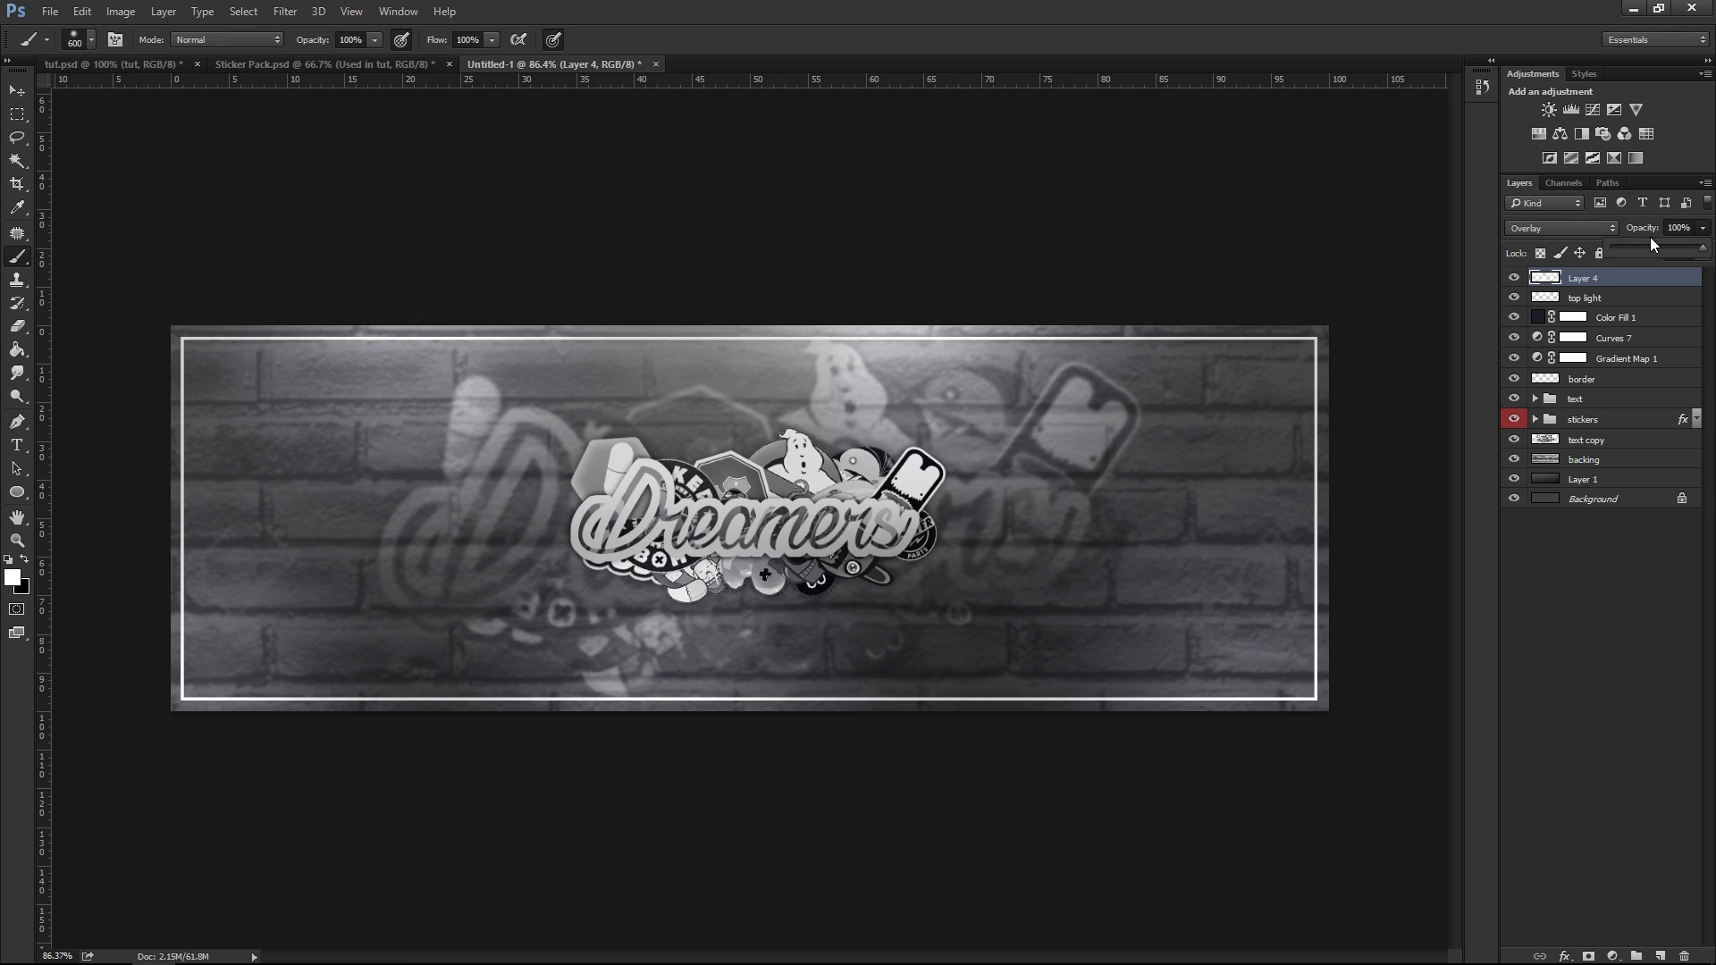
left_click_drag(1652, 250, 1637, 249)
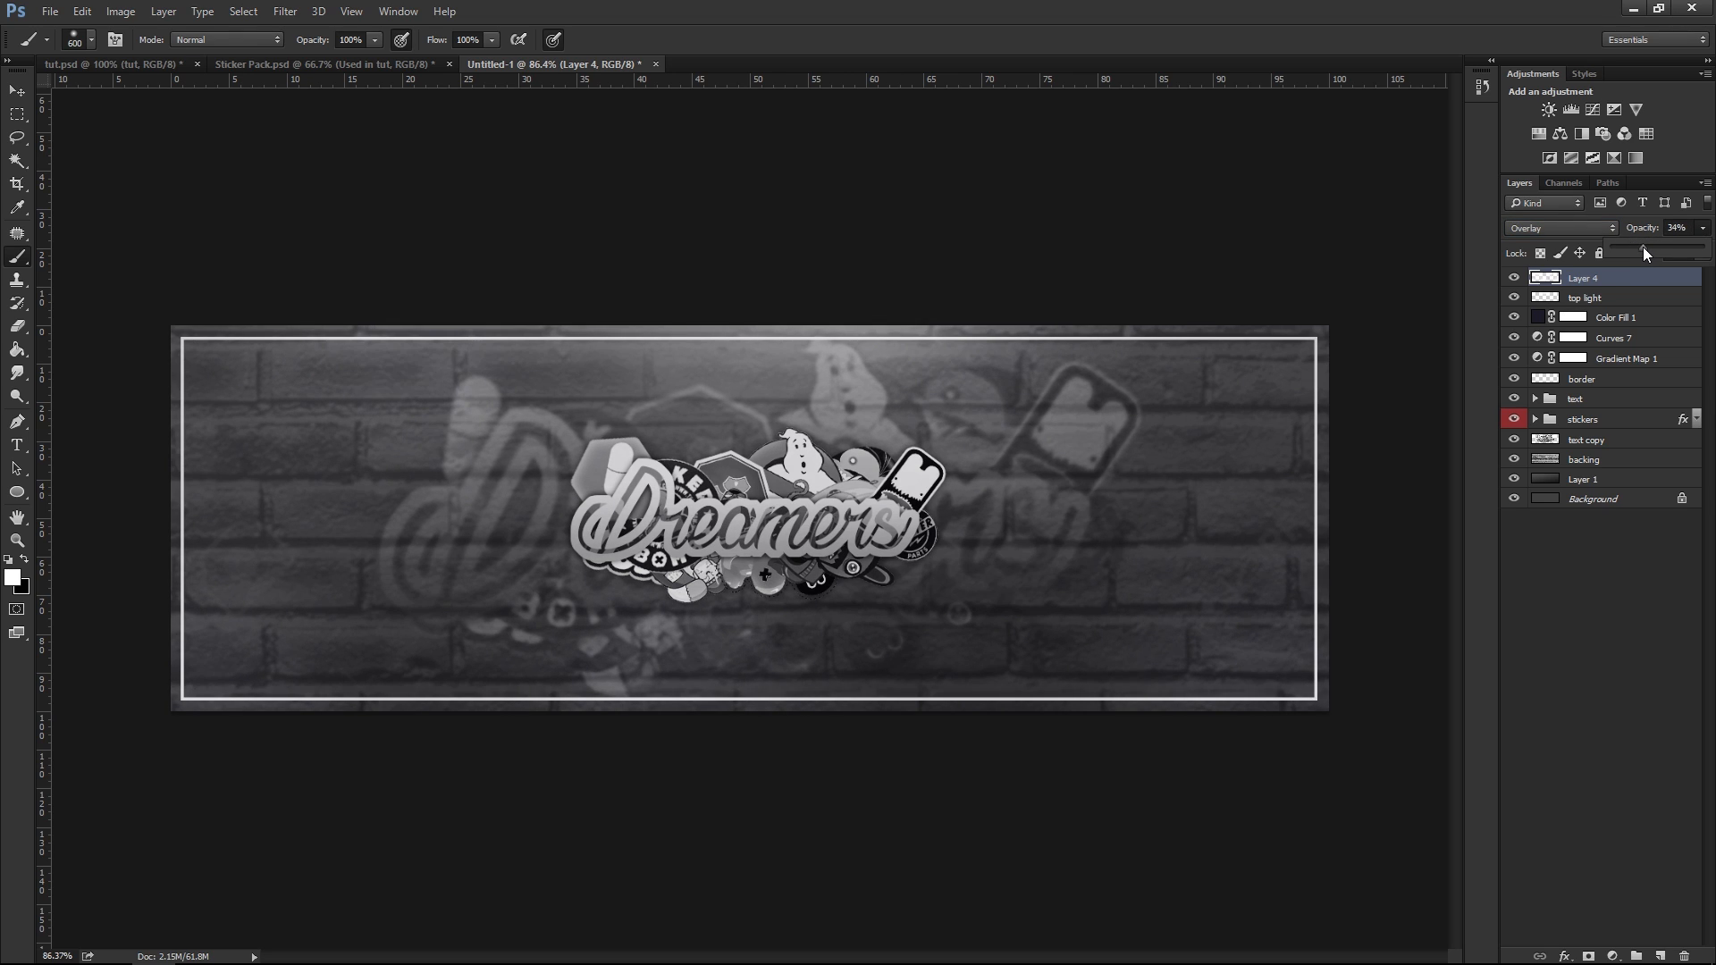
scroll(844, 460, "up", 2)
scroll(847, 460, "down", 1)
scroll(846, 460, "up", 1)
scroll(849, 457, "down", 1)
scroll(824, 441, "up", 1)
scroll(828, 435, "down", 1)
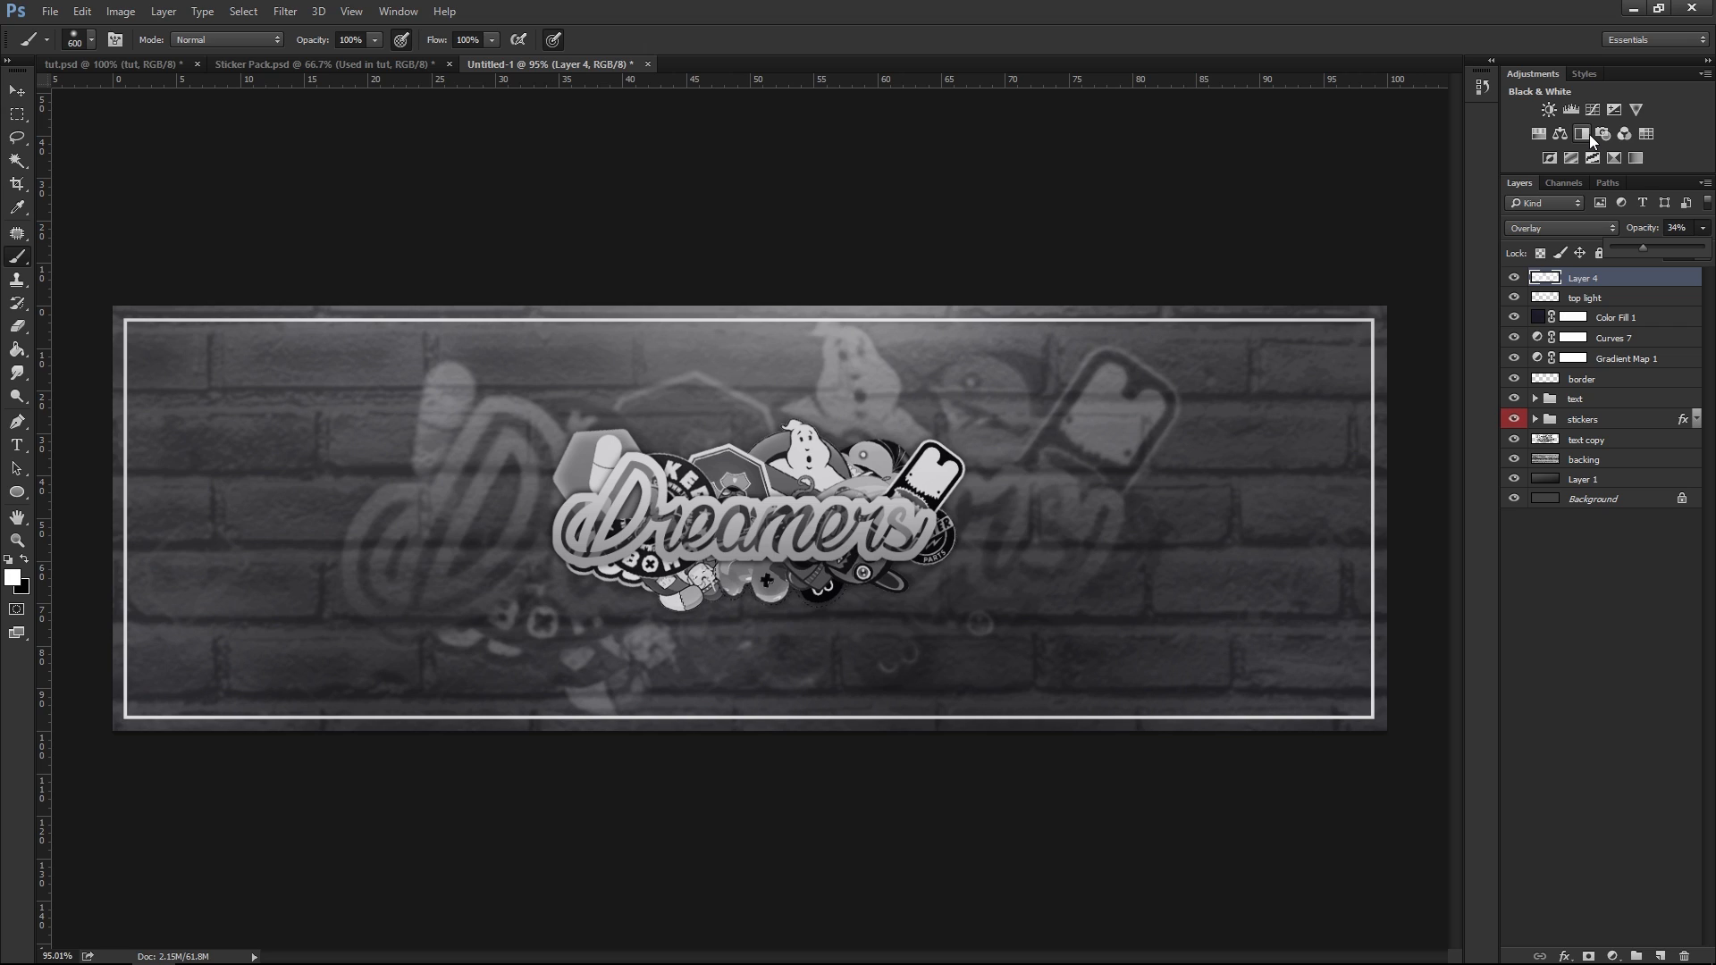
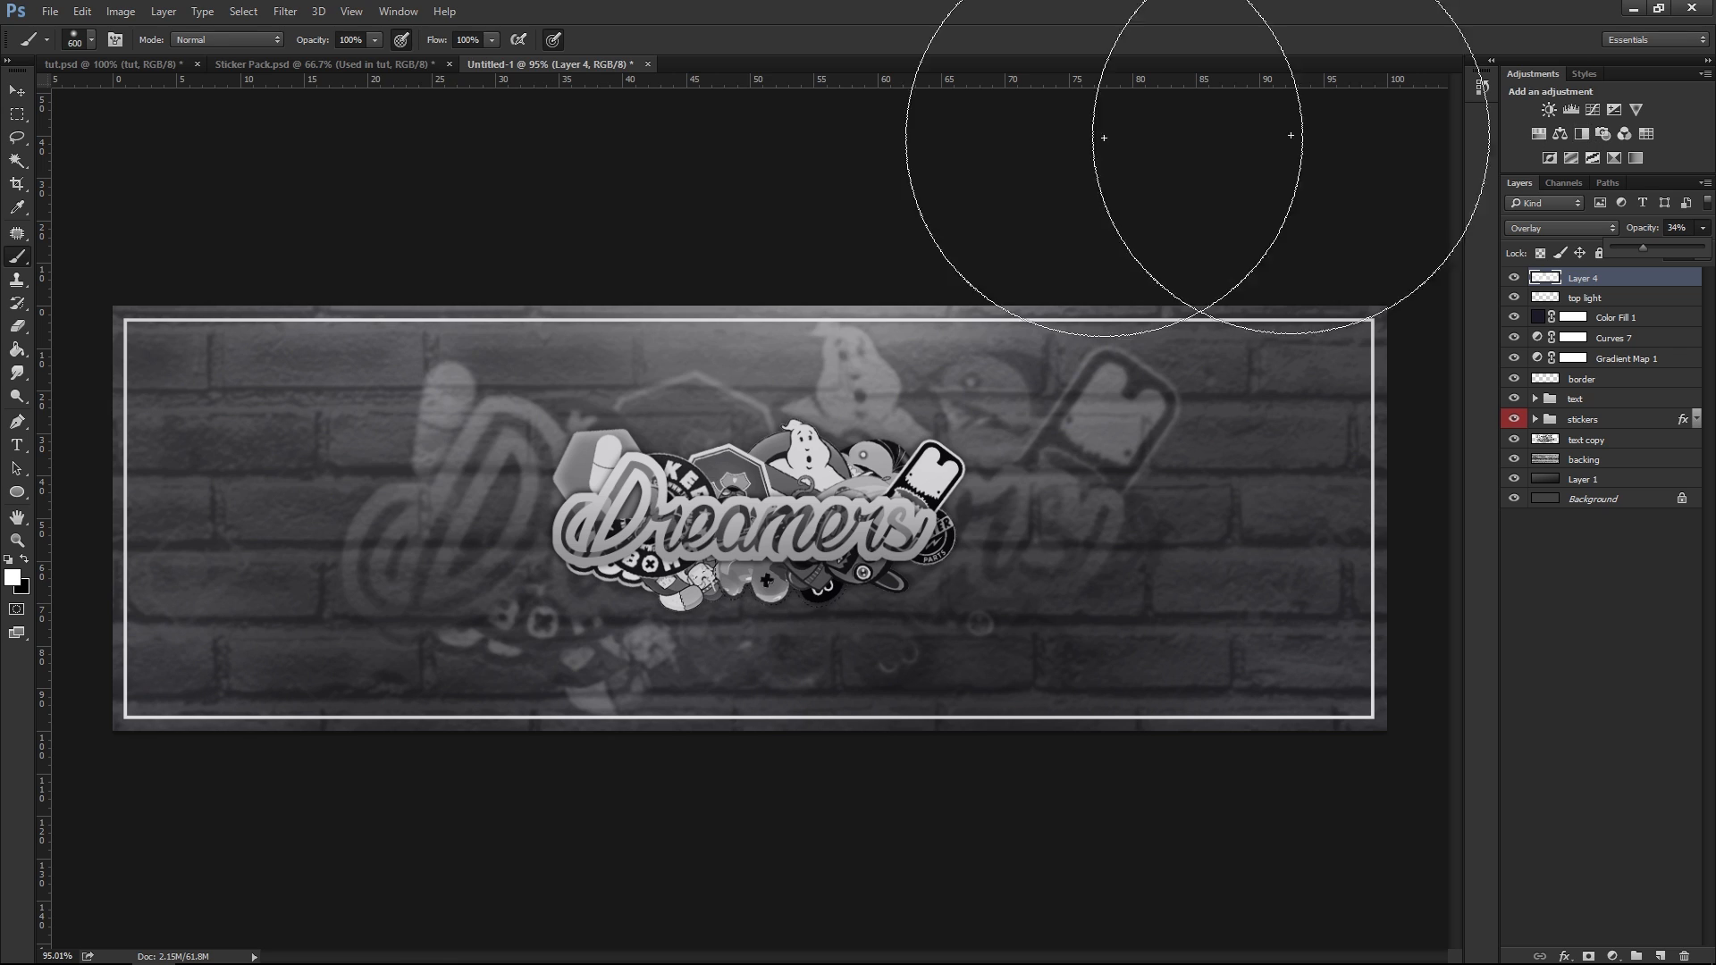
left_click(29, 93)
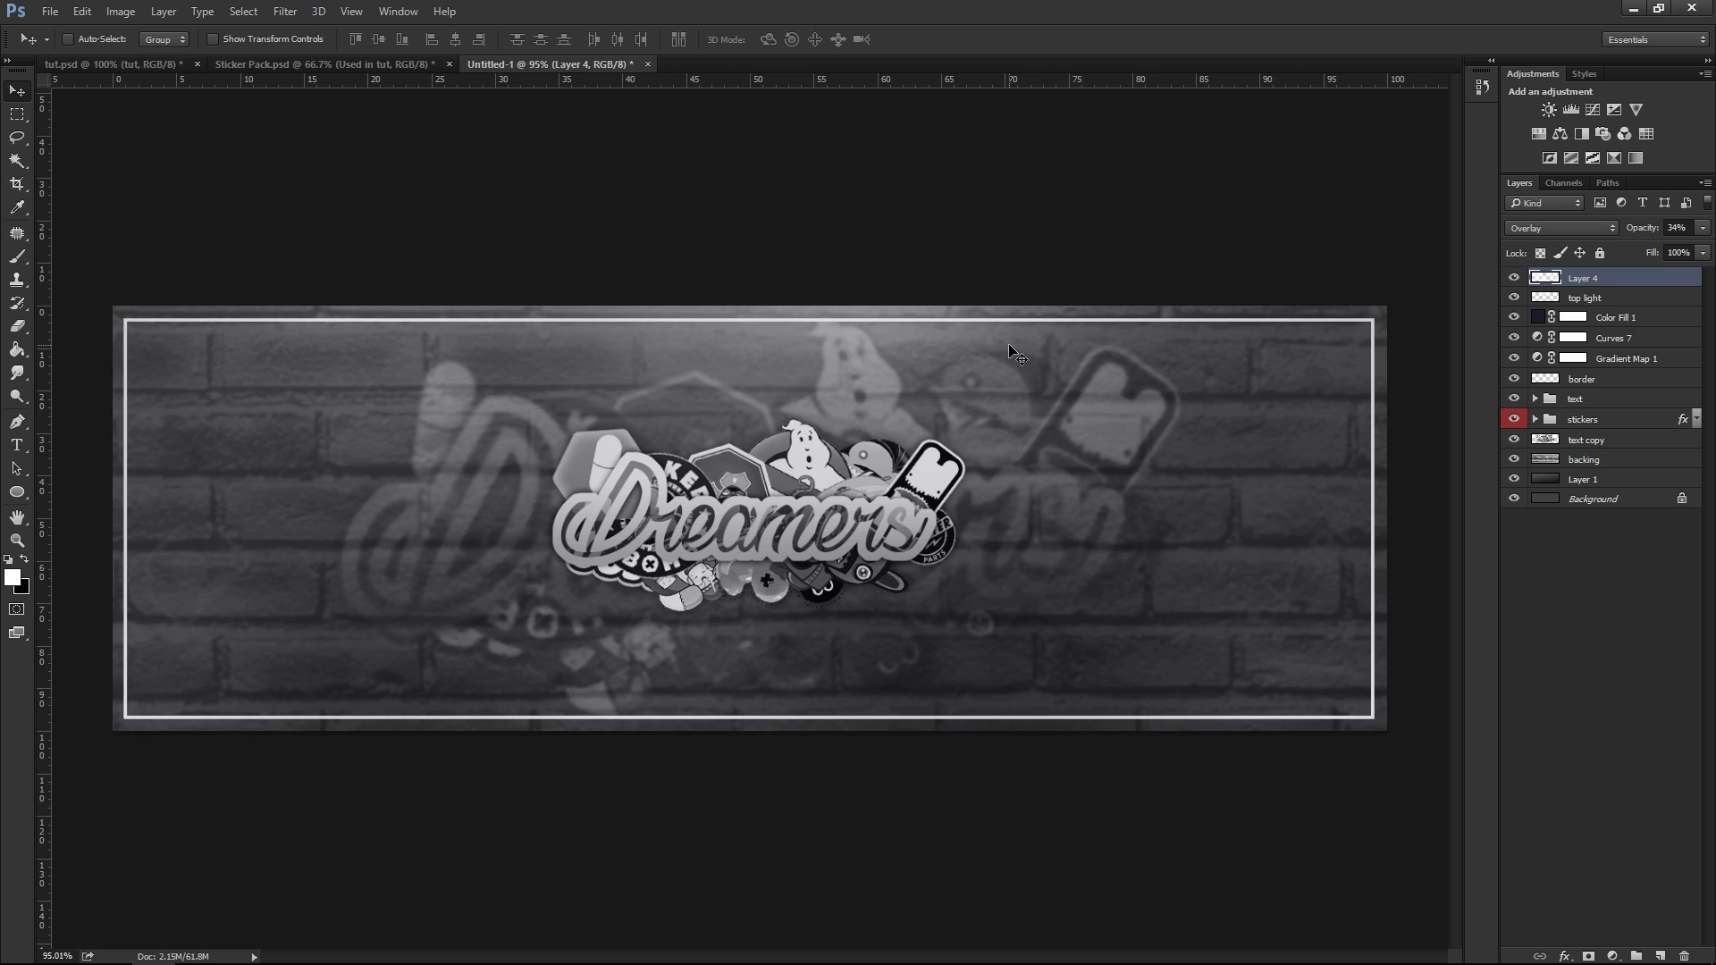
Preview the Vans7 sticker from the Stickers group in Sticker Pack.psd, hide it again and return to the header document
left_click_drag(293, 65, 410, 154)
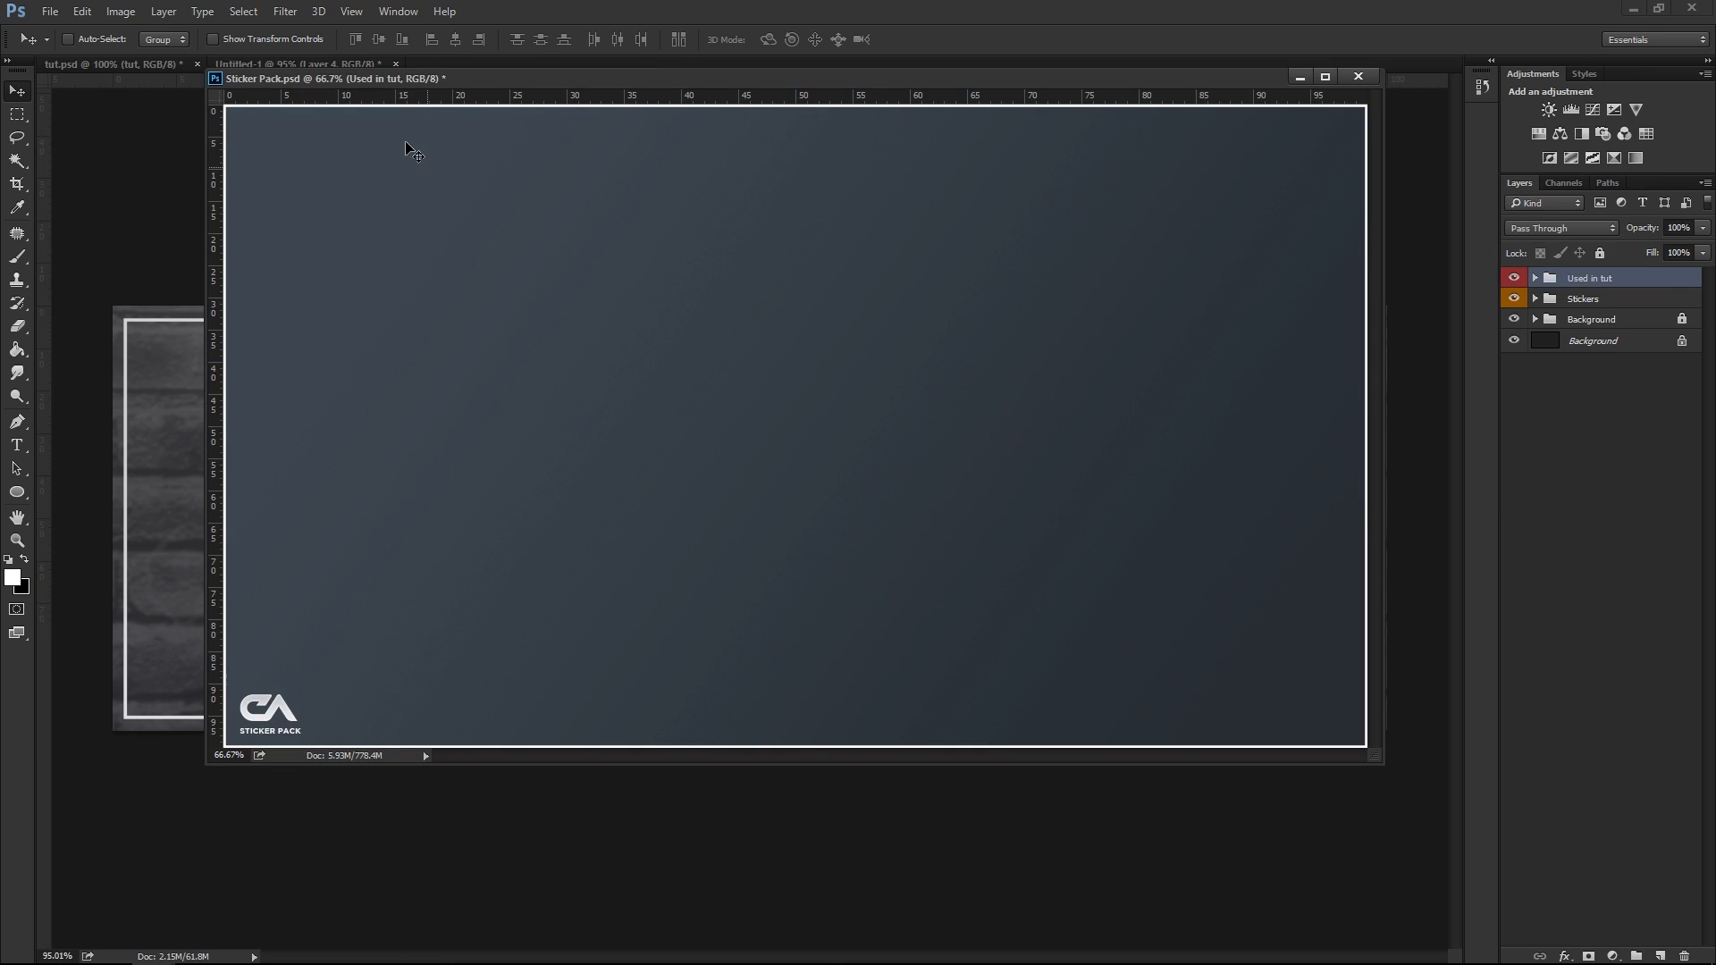
left_click_drag(492, 80, 573, 98)
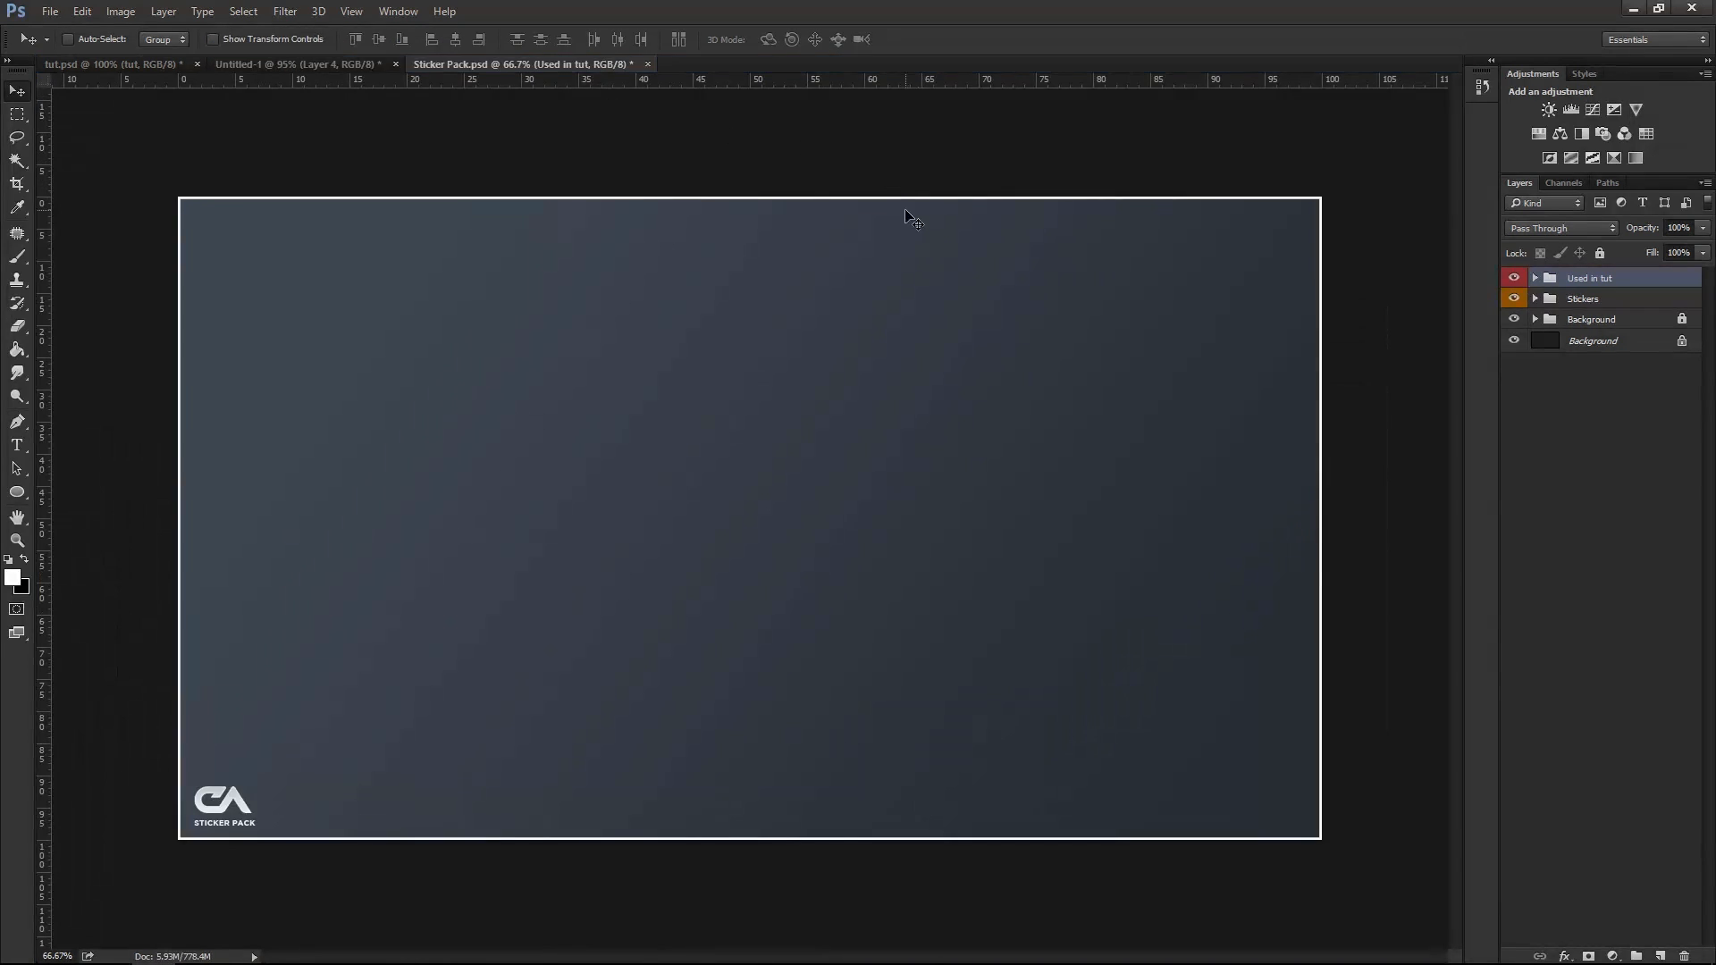
left_click(1535, 298)
scroll(1570, 358, "down", 1)
scroll(1571, 358, "up", 1)
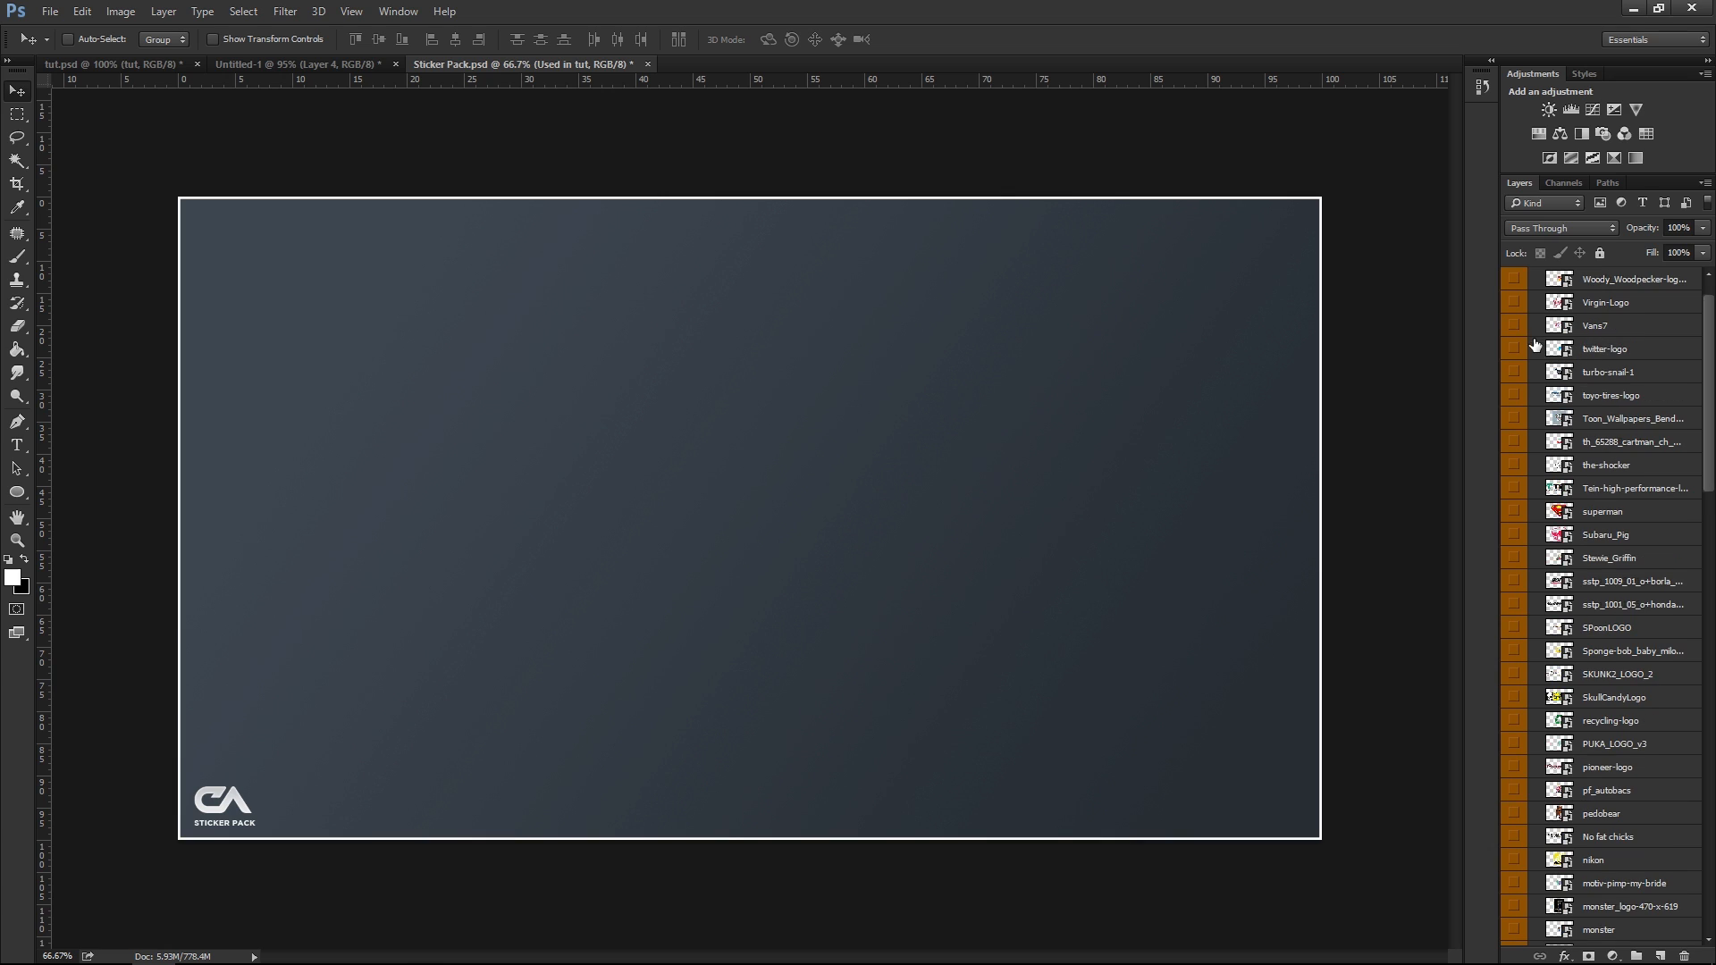
left_click(1533, 331)
left_click(1516, 327)
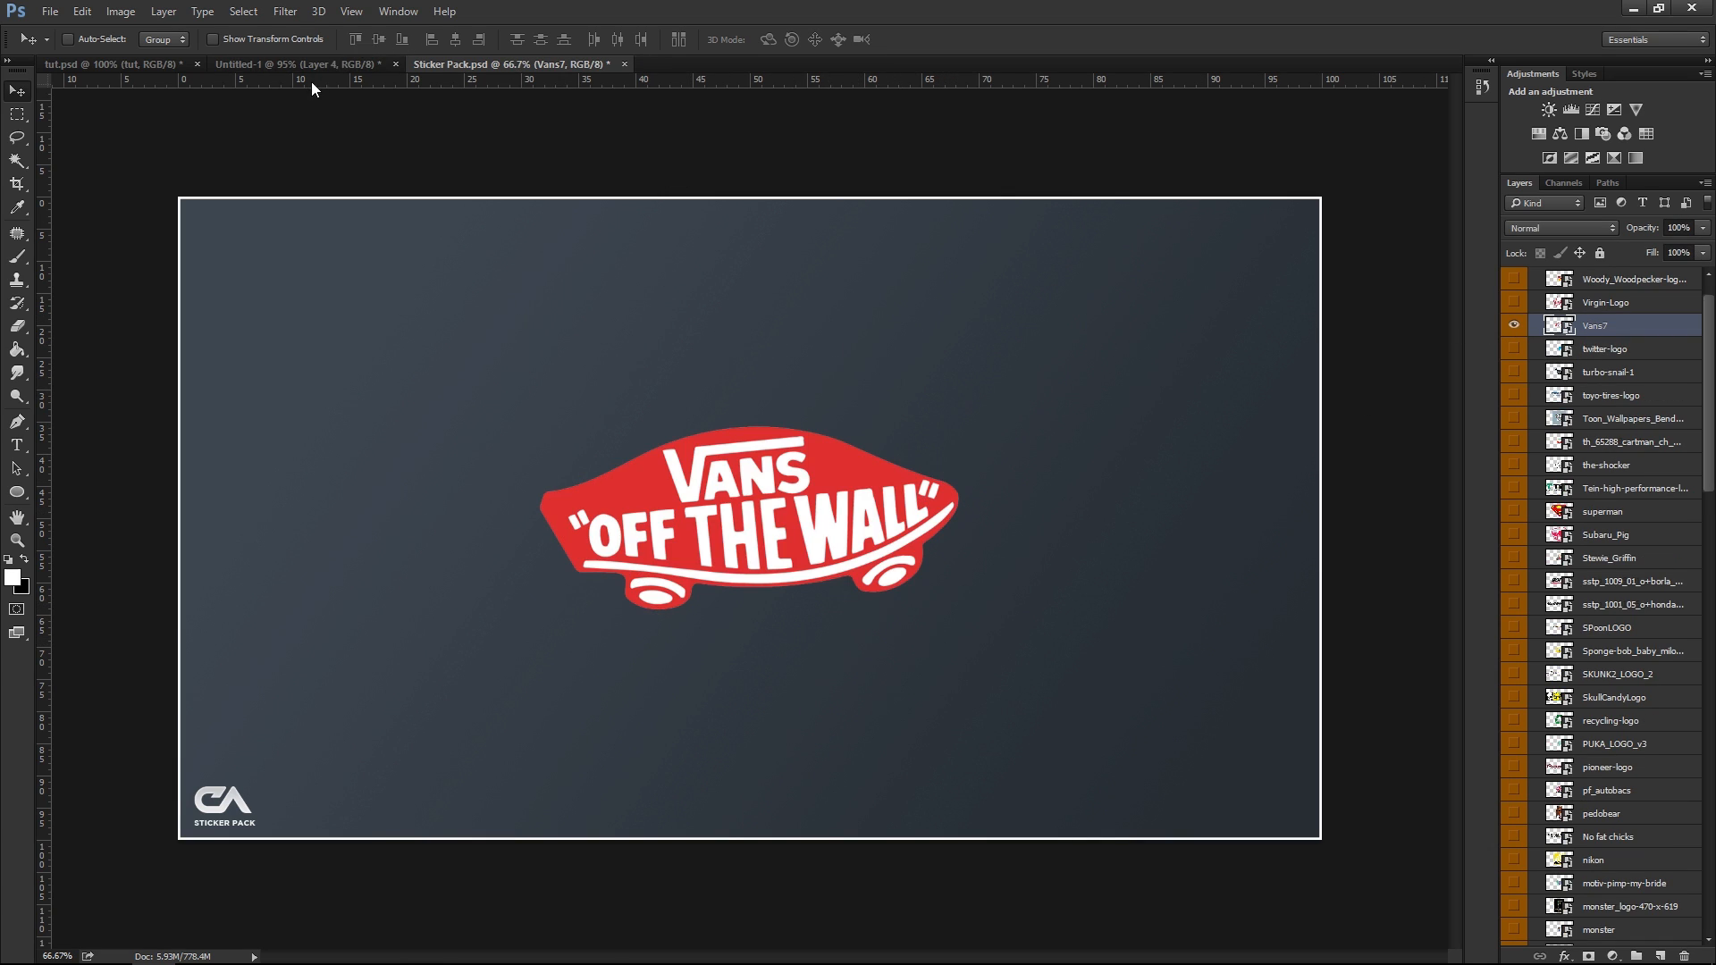
left_click(1513, 325)
scroll(1548, 340, "up", 2)
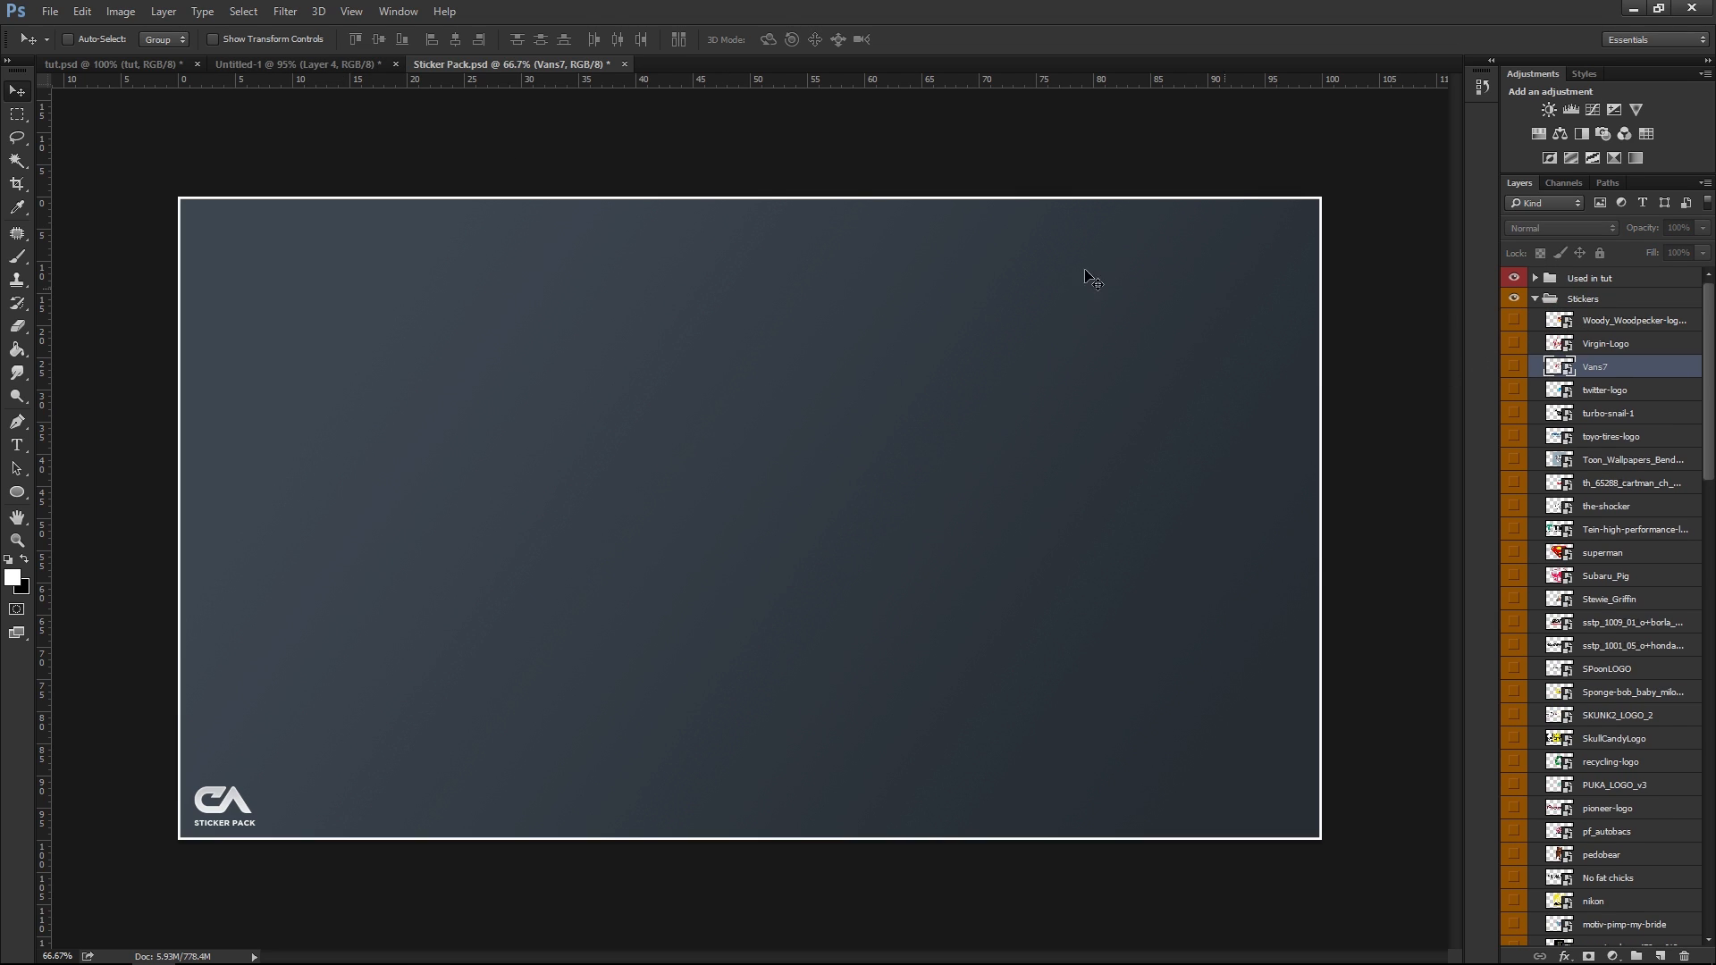
left_click(366, 67)
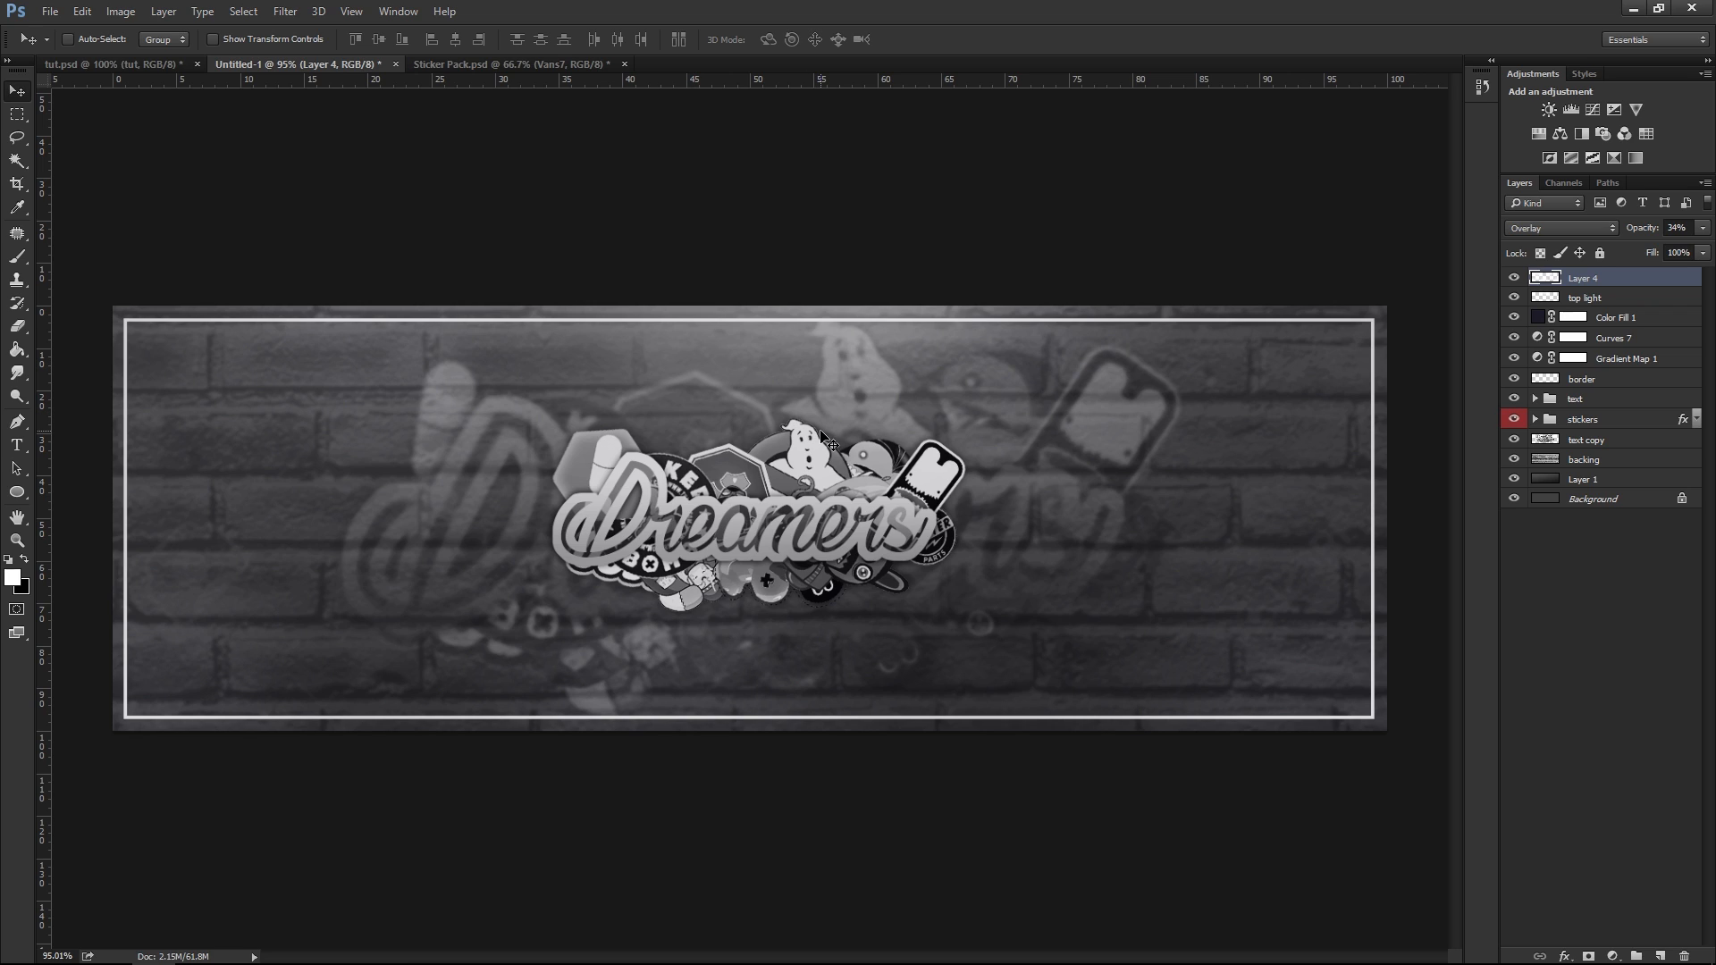
mouse_move(632, 961)
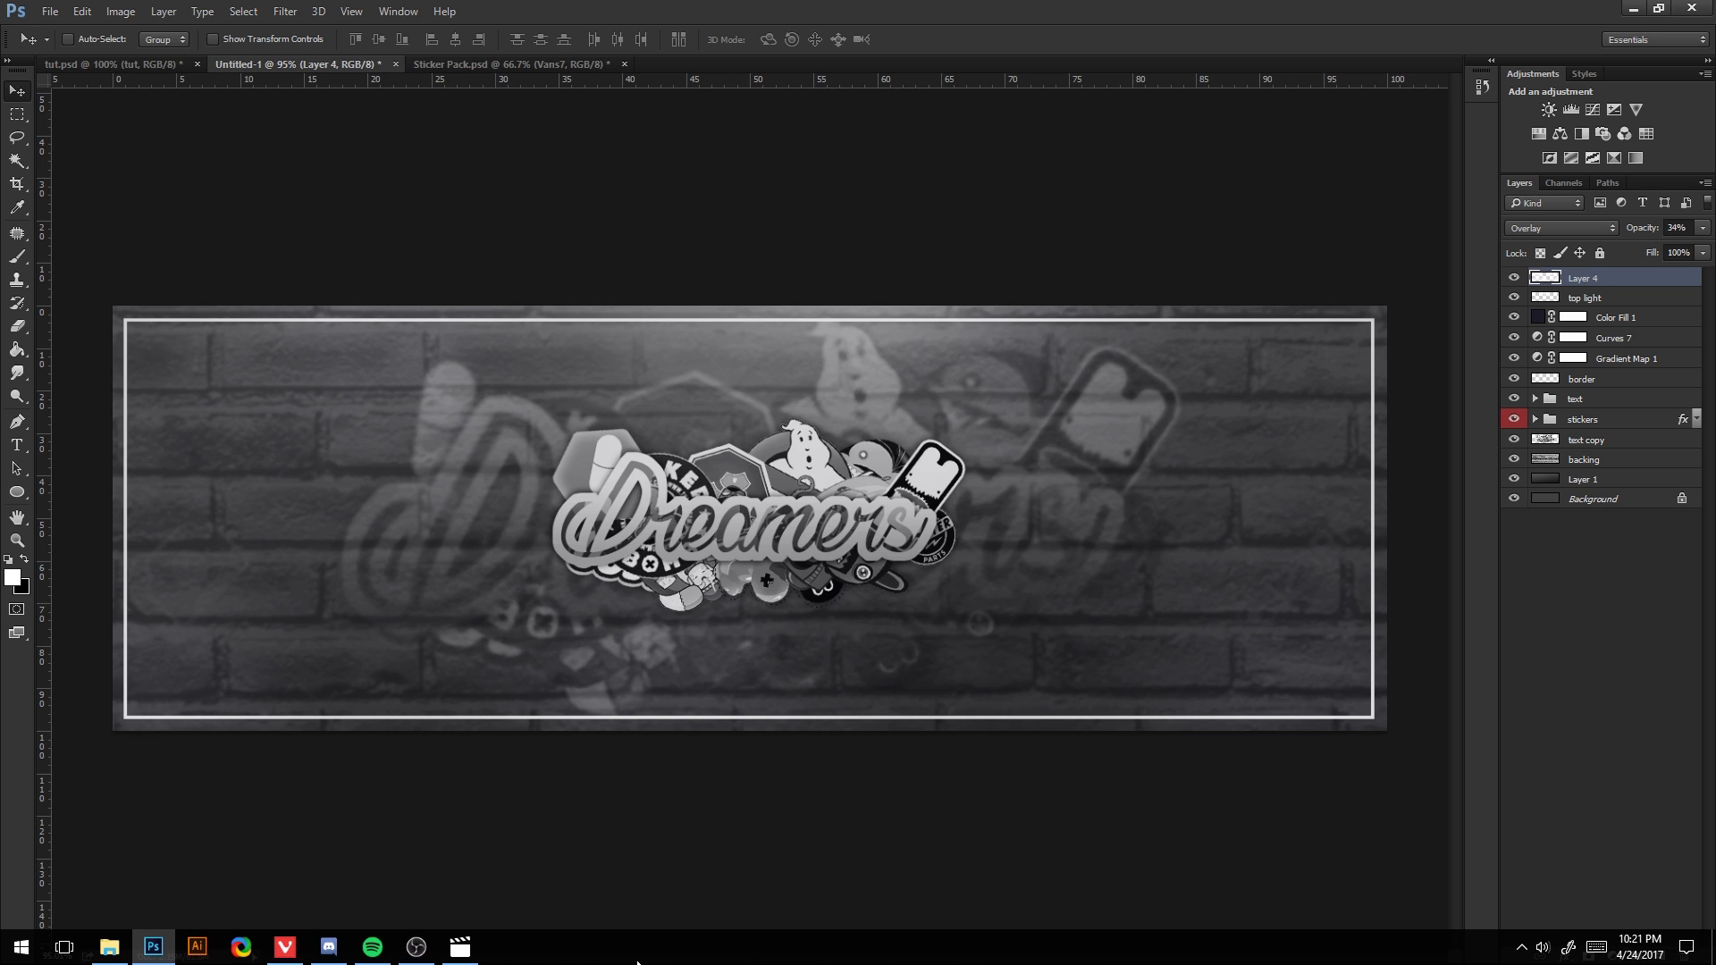
left_click(417, 946)
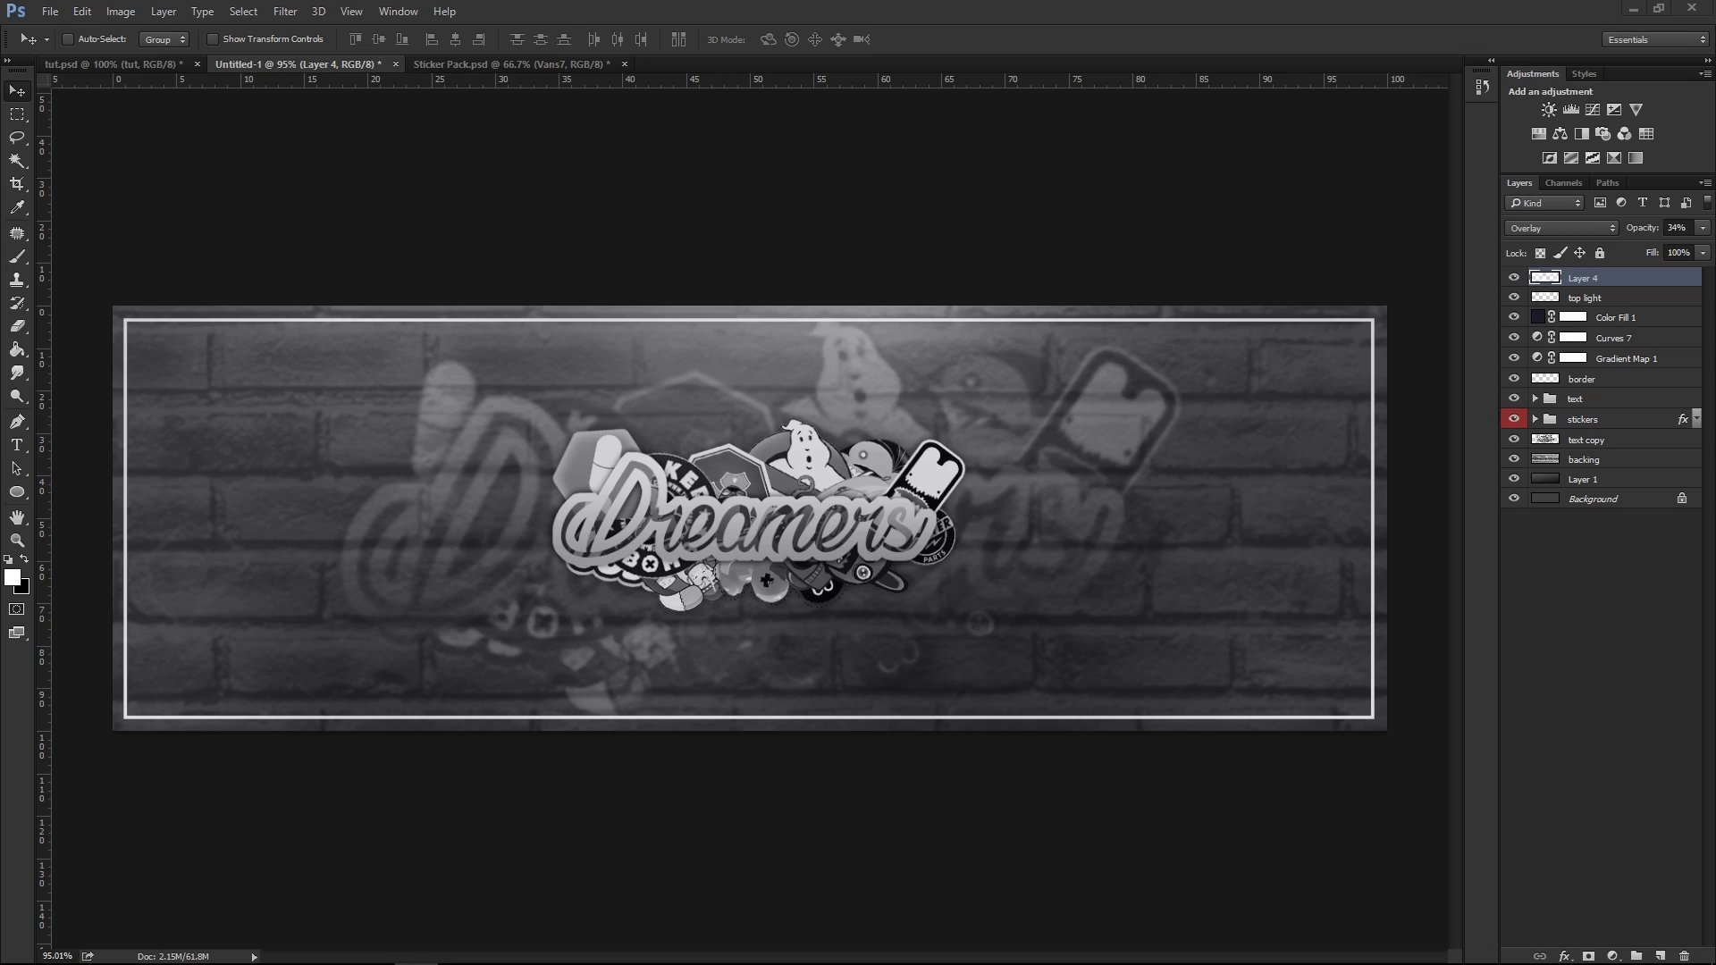